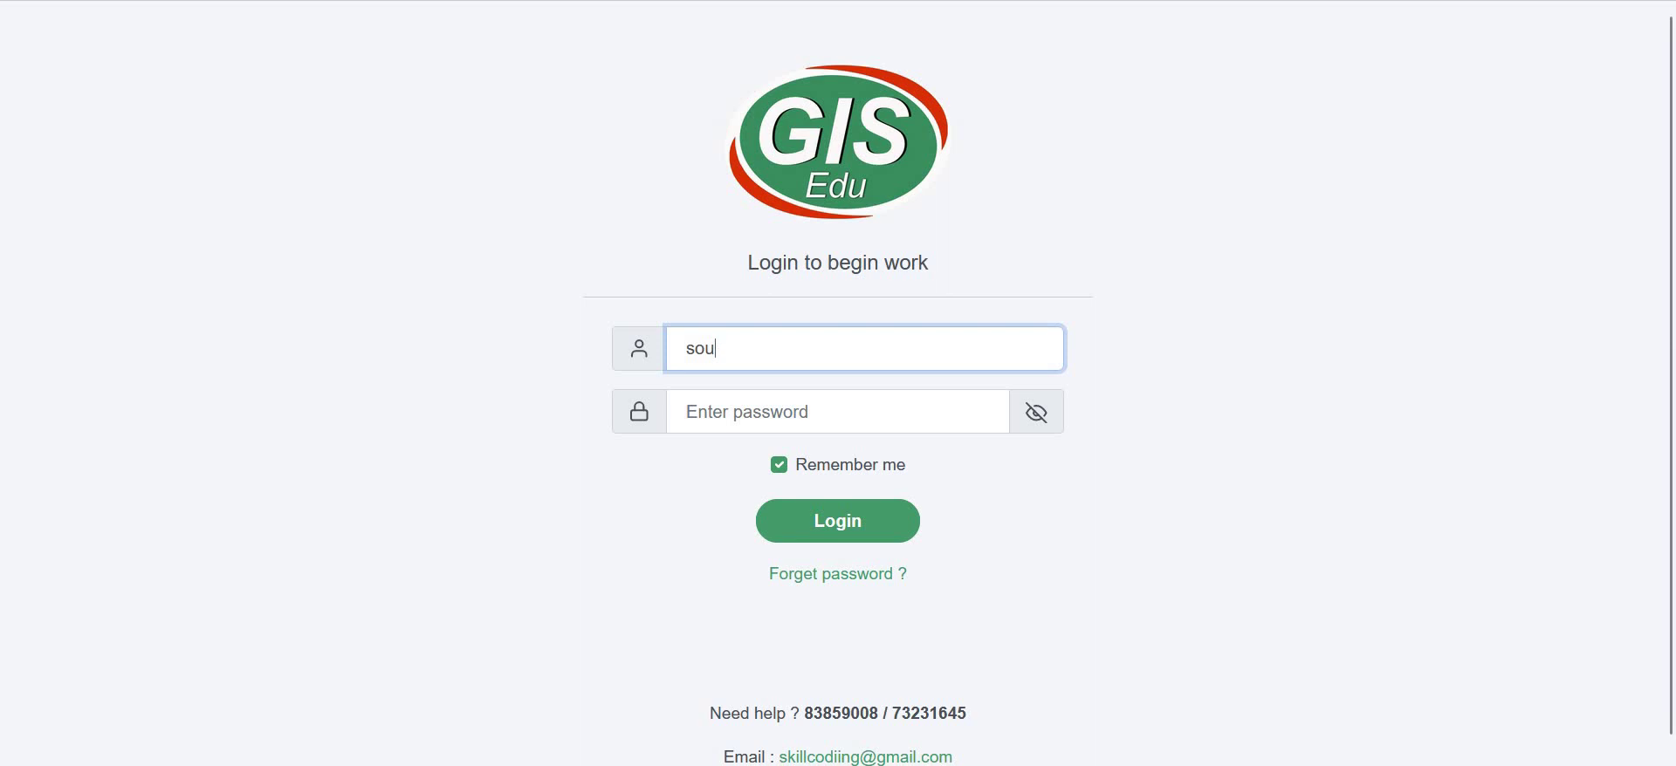
- Log in with the administrator account's password and decline Firefox's offer to save it
{"action": "type", "text": "@gmail.com"}
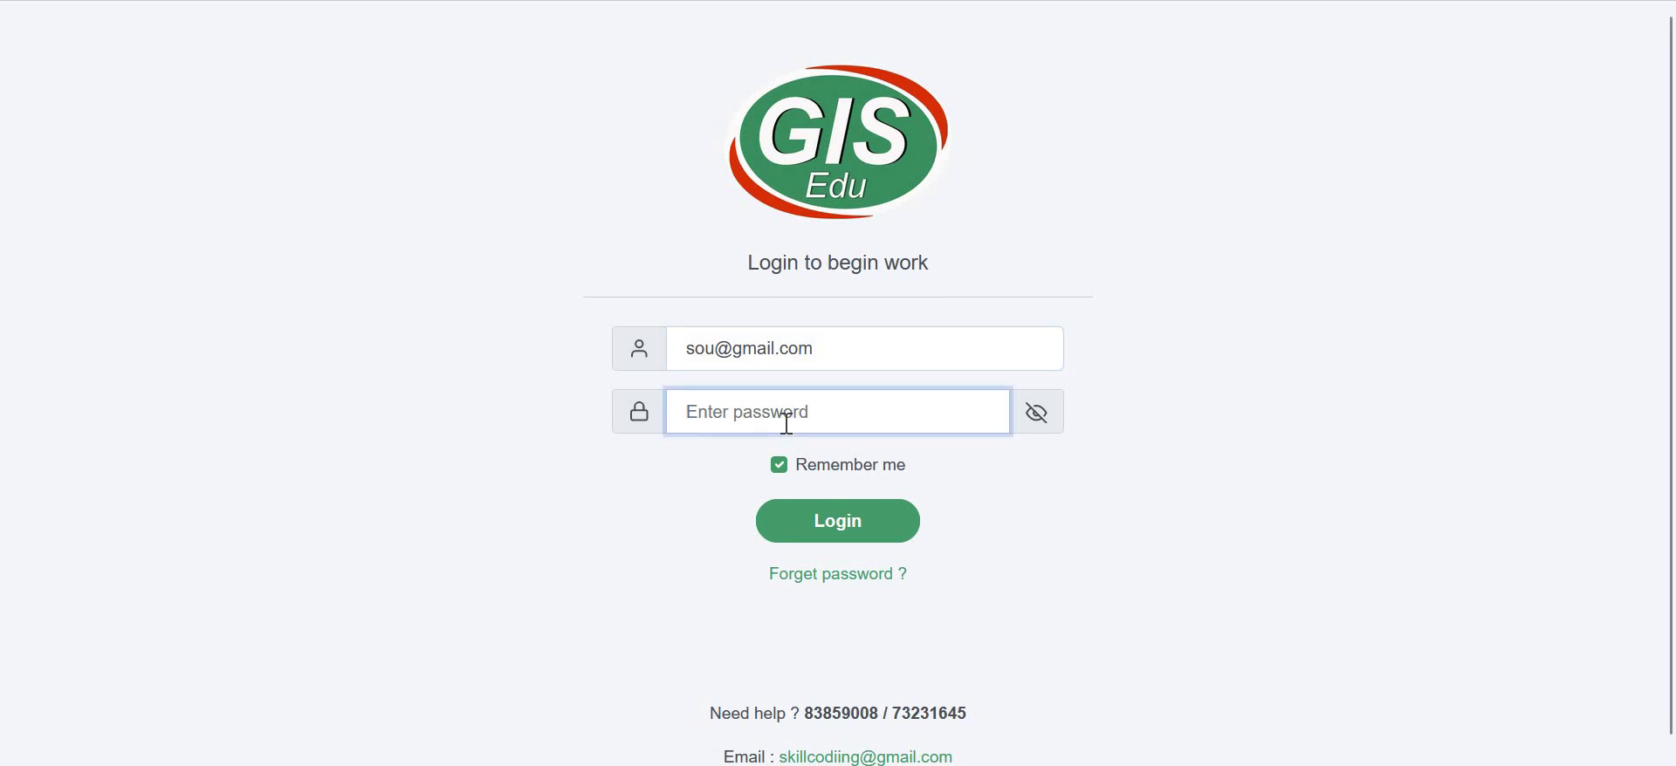
{"action": "type", "text": "123456"}
{"action": "key", "text": "Return"}
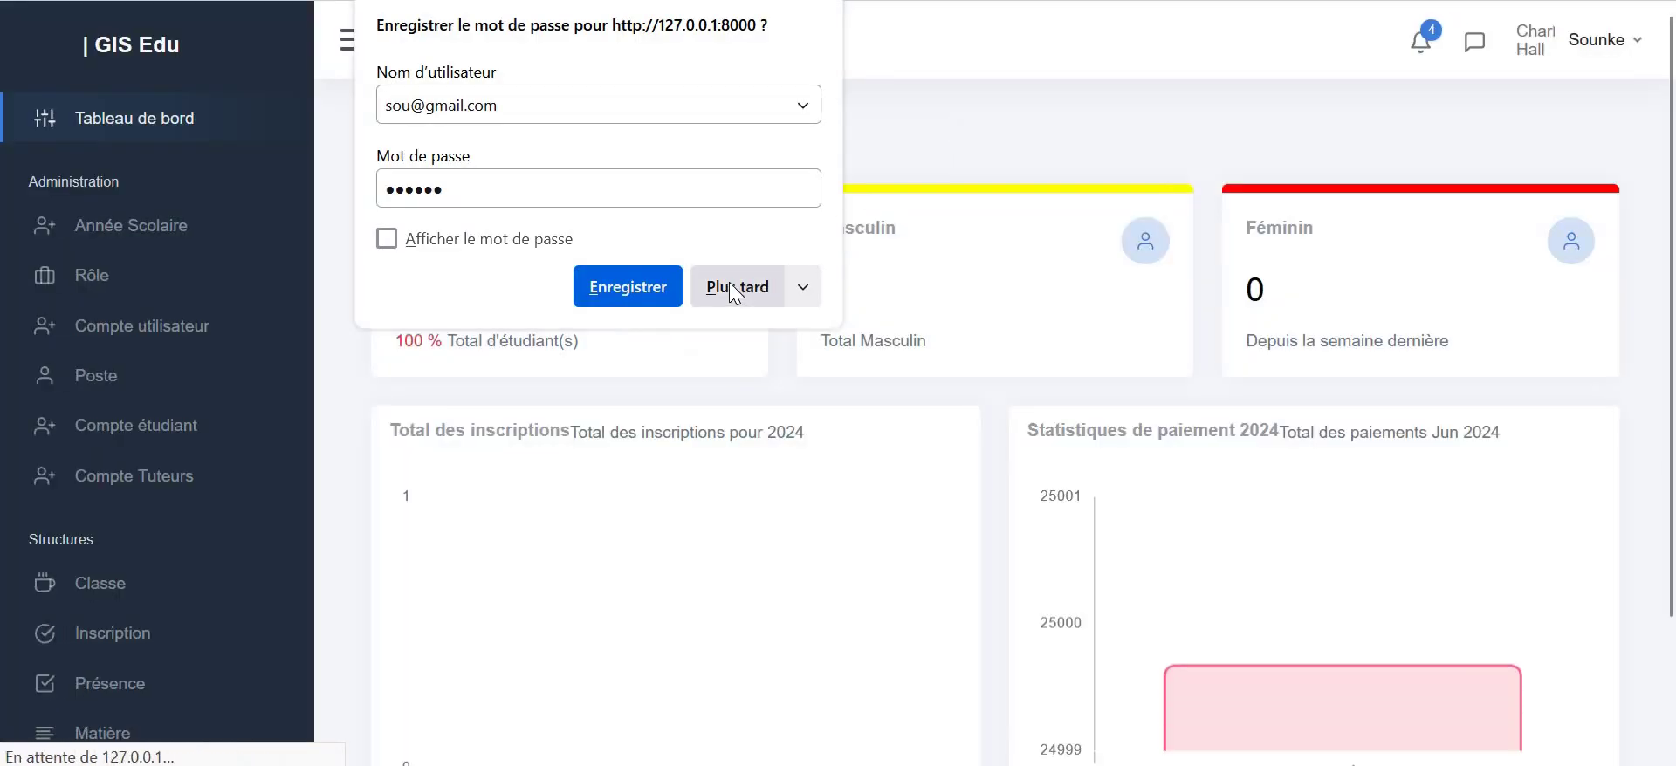
{"action": "left_click", "coordinate": [732, 291]}
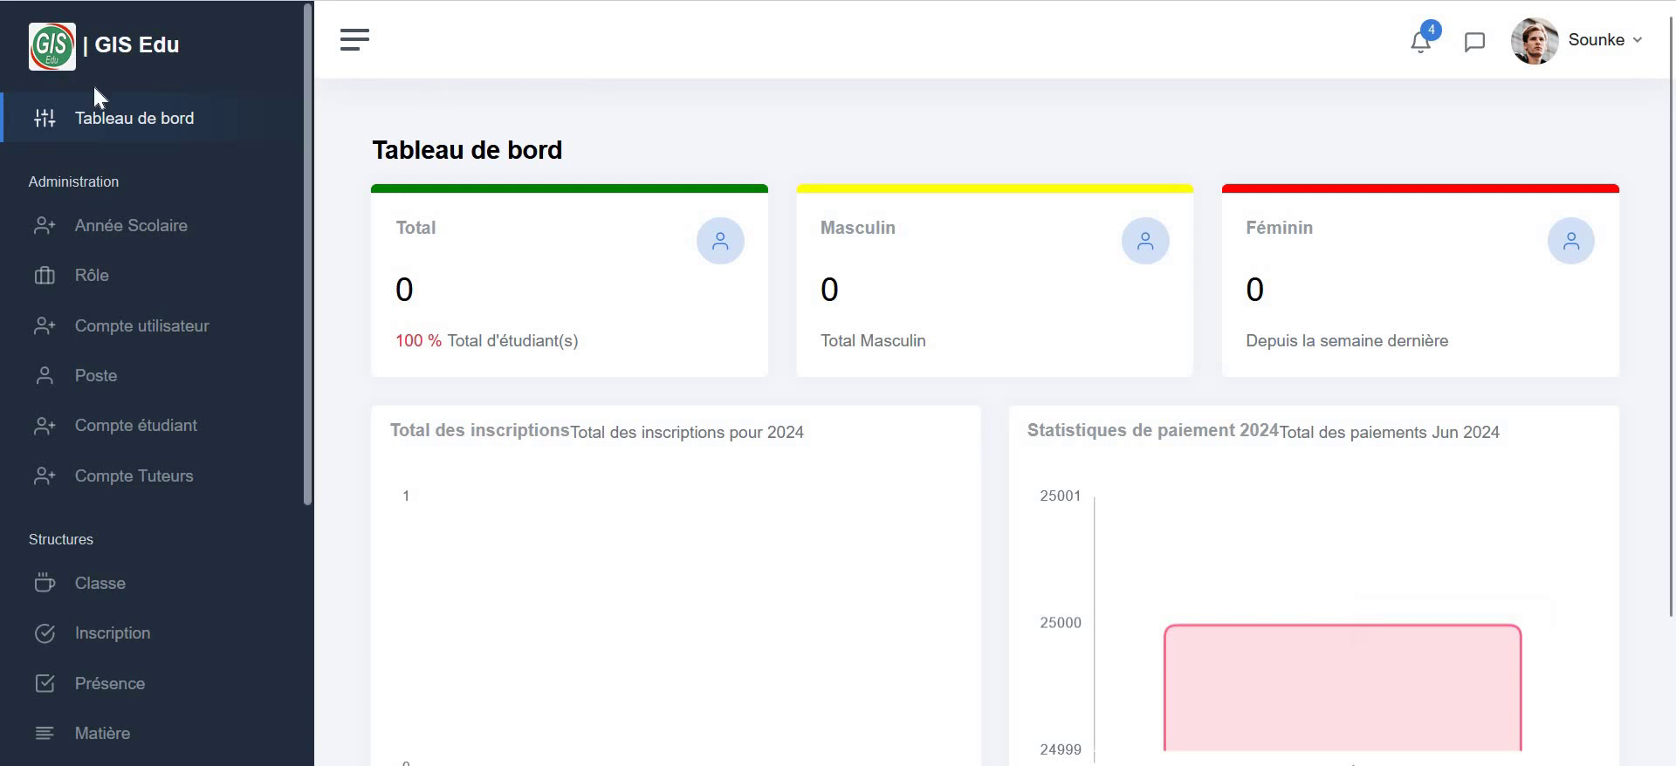
{"action": "scroll", "coordinate": [65, 437], "scroll_direction": "down", "scroll_amount": 5}
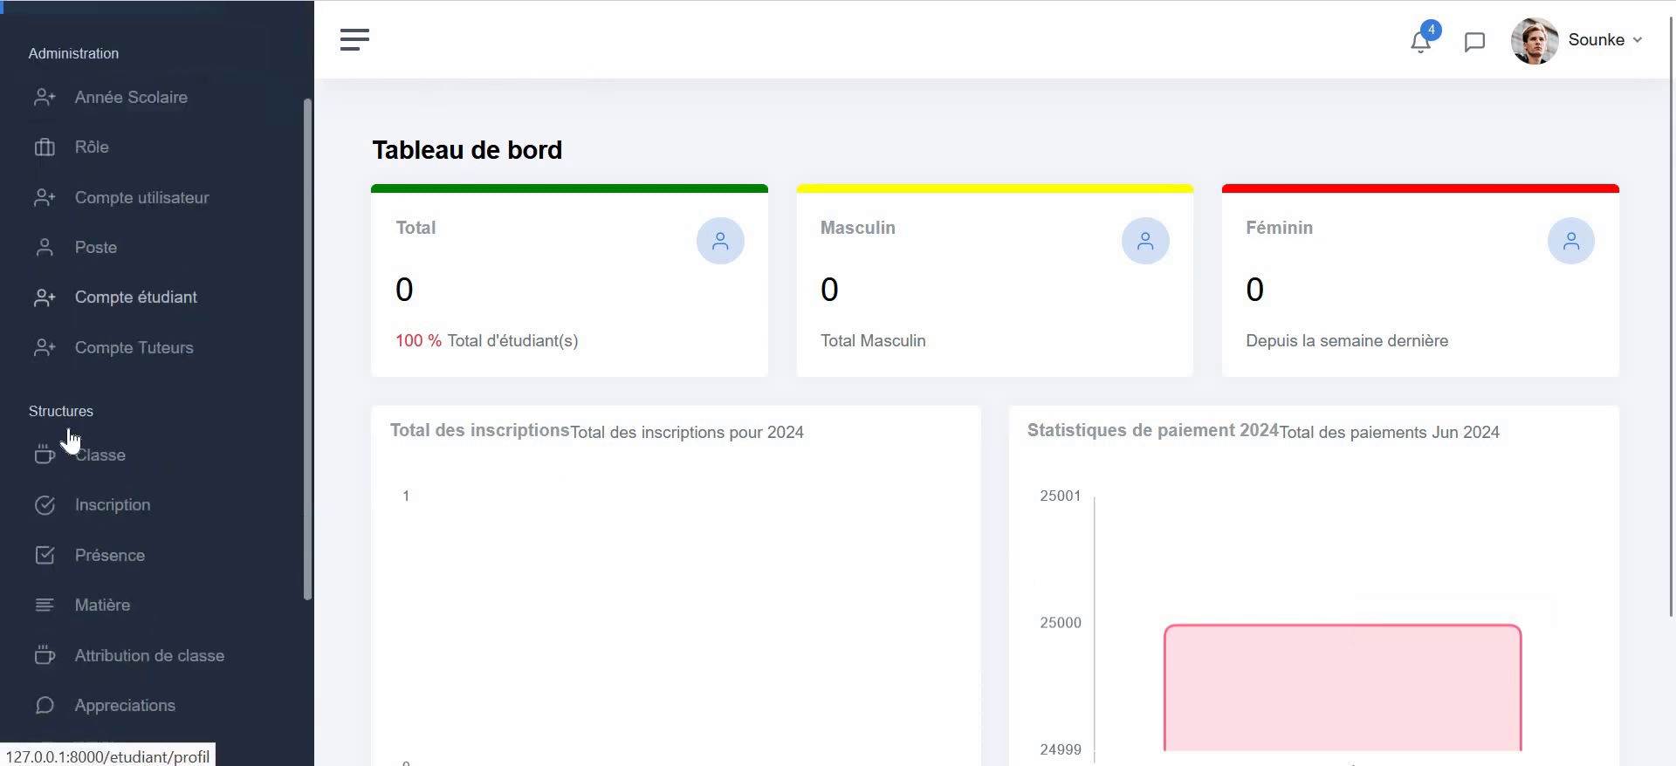
{"action": "scroll", "coordinate": [55, 441], "scroll_direction": "down", "scroll_amount": 2}
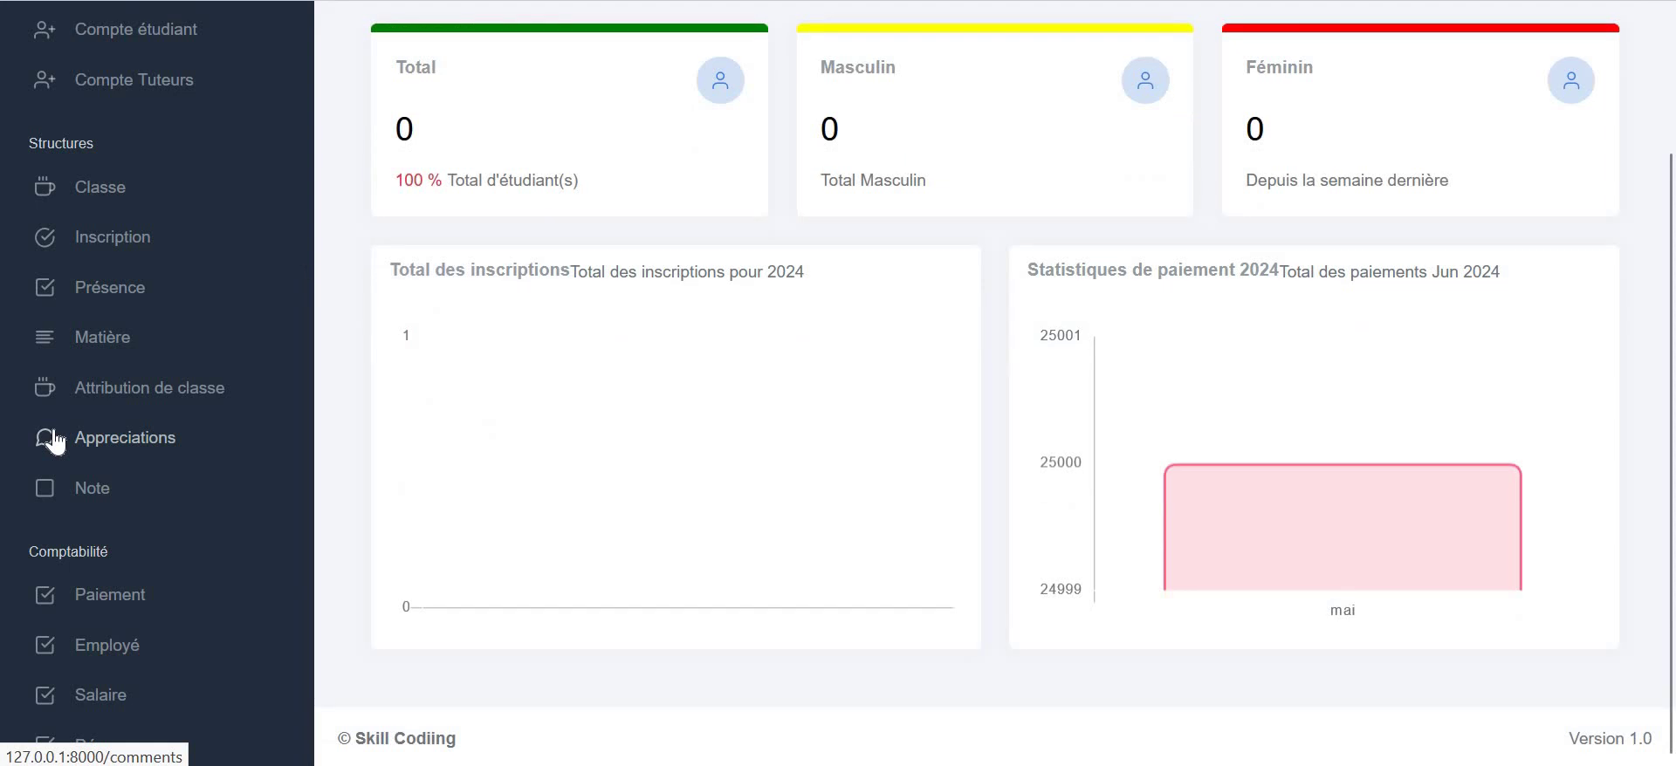
{"action": "scroll", "coordinate": [50, 436], "scroll_direction": "up", "scroll_amount": 2}
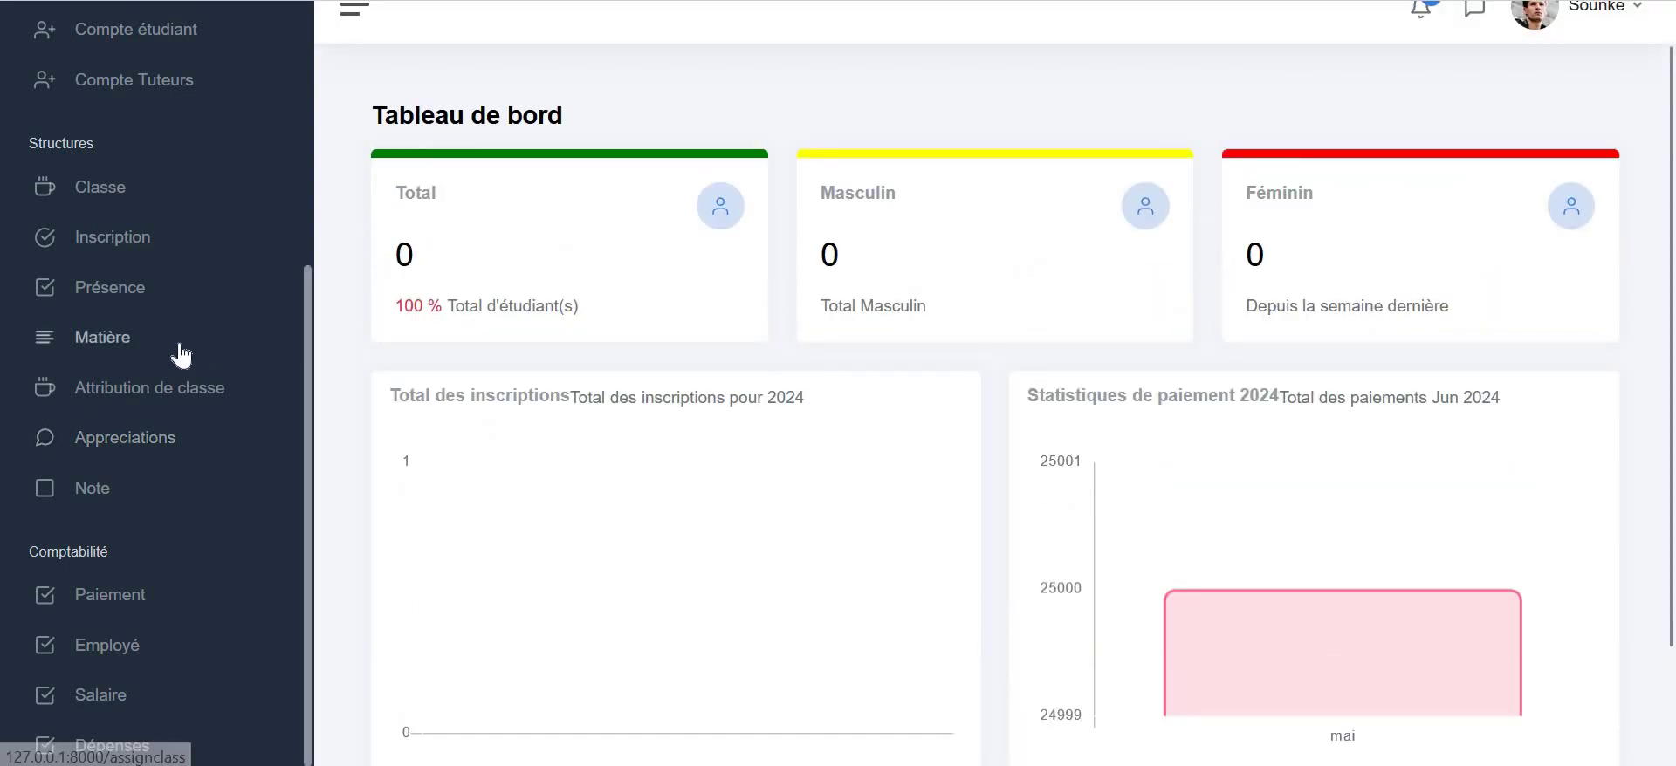
{"action": "scroll", "coordinate": [179, 356], "scroll_direction": "up", "scroll_amount": 5}
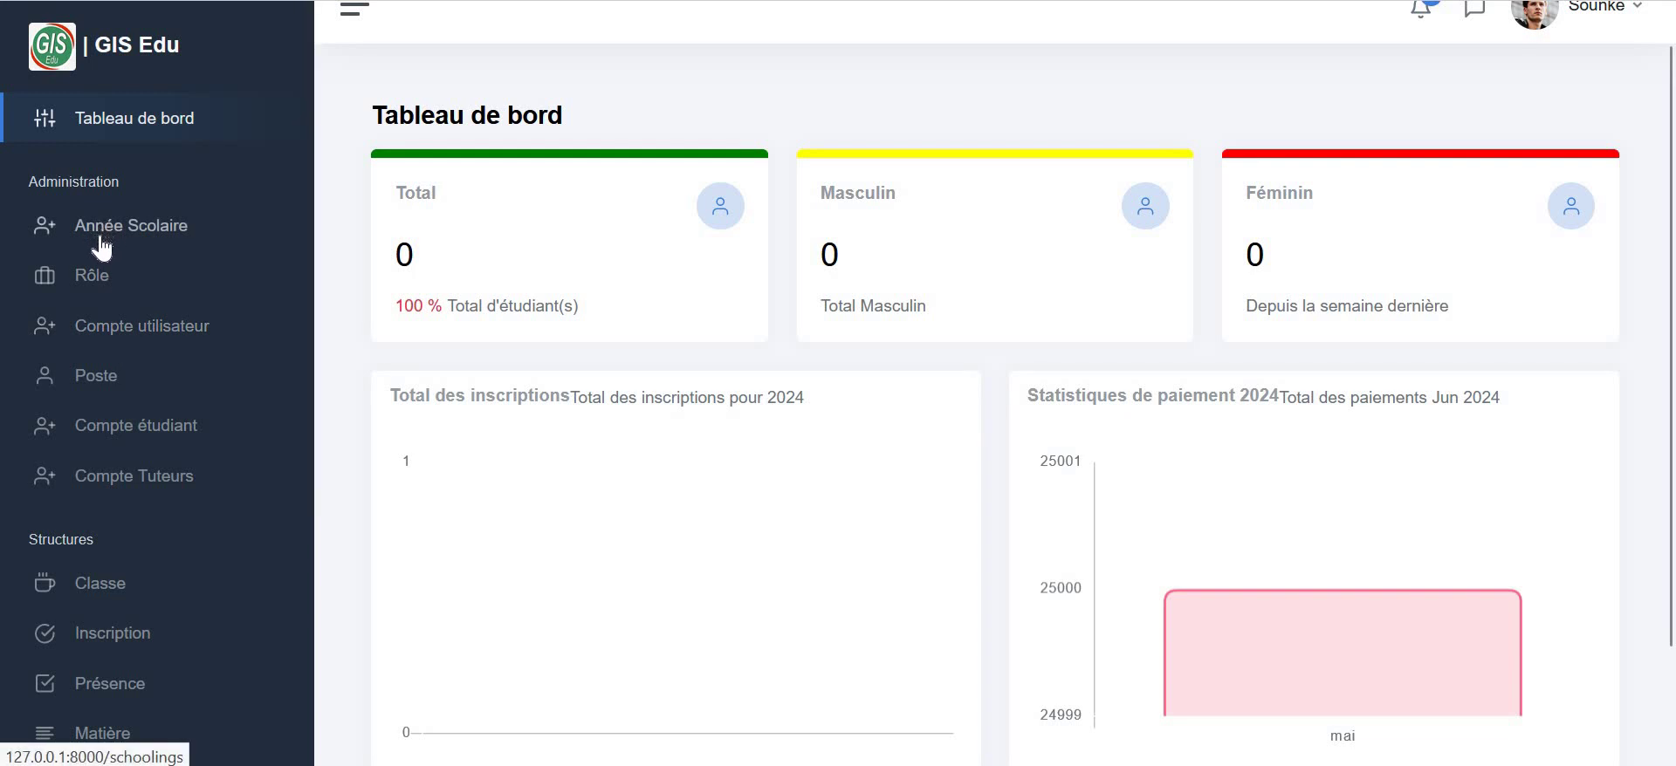
- Go to Année Scolaire and start a new Scolarité entry
{"action": "left_click", "coordinate": [98, 233]}
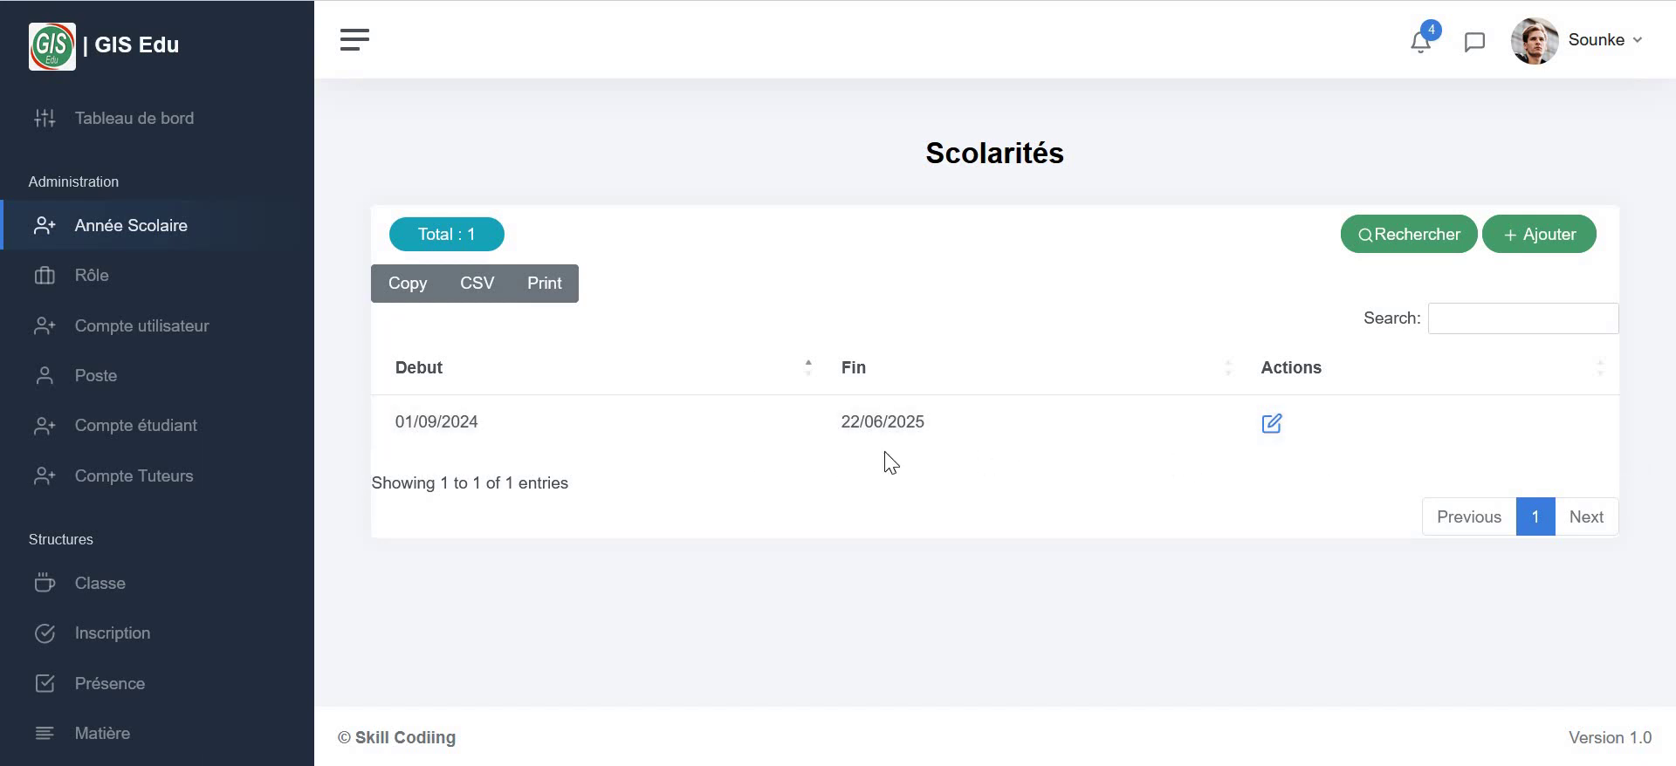
{"action": "left_click", "coordinate": [1553, 251]}
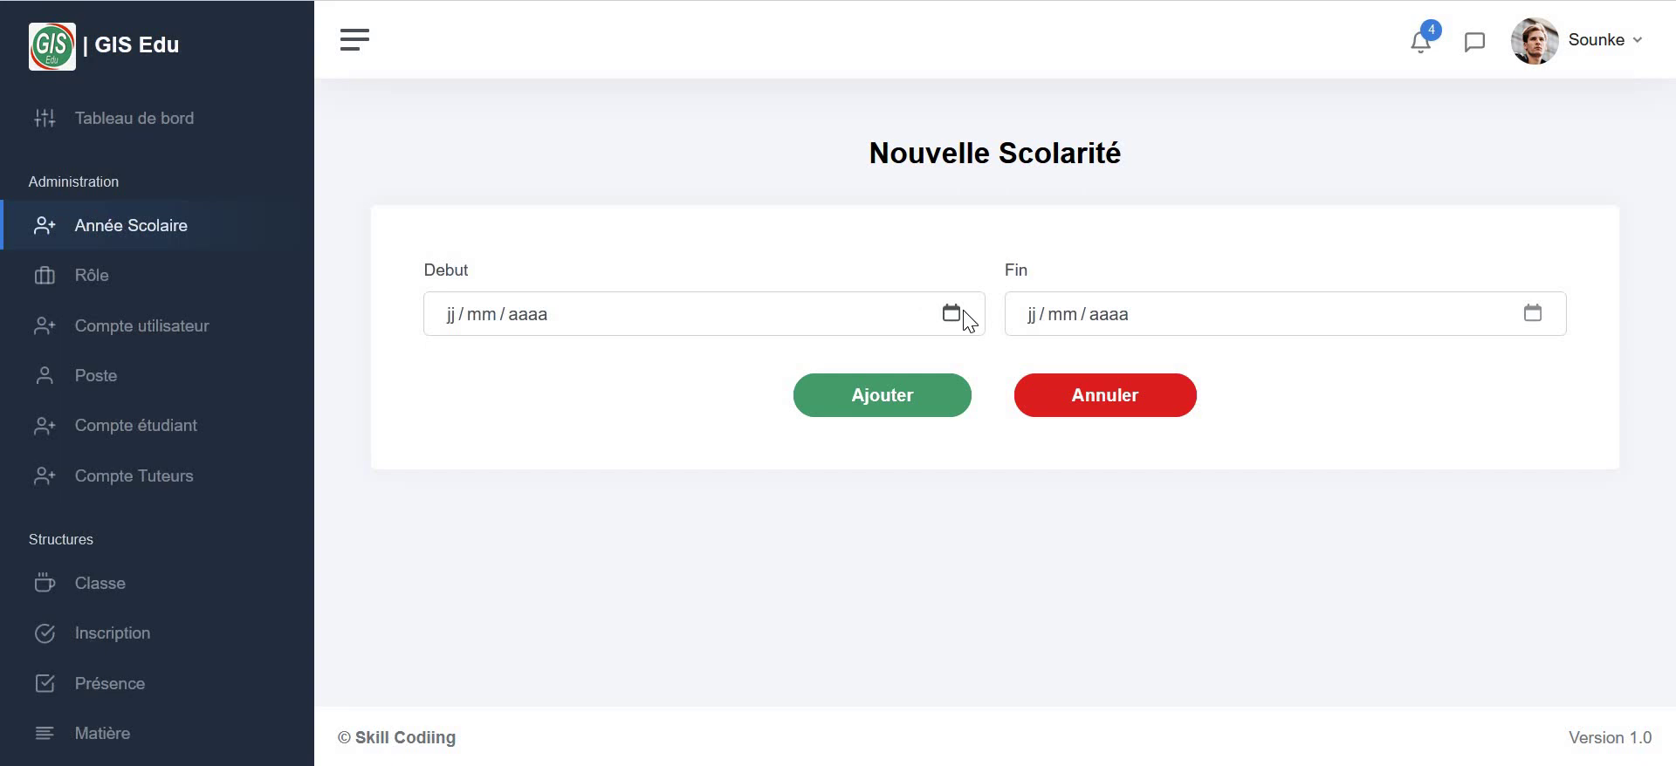
- Set the school year's start date to 05/07/2024
{"action": "left_click", "coordinate": [970, 319]}
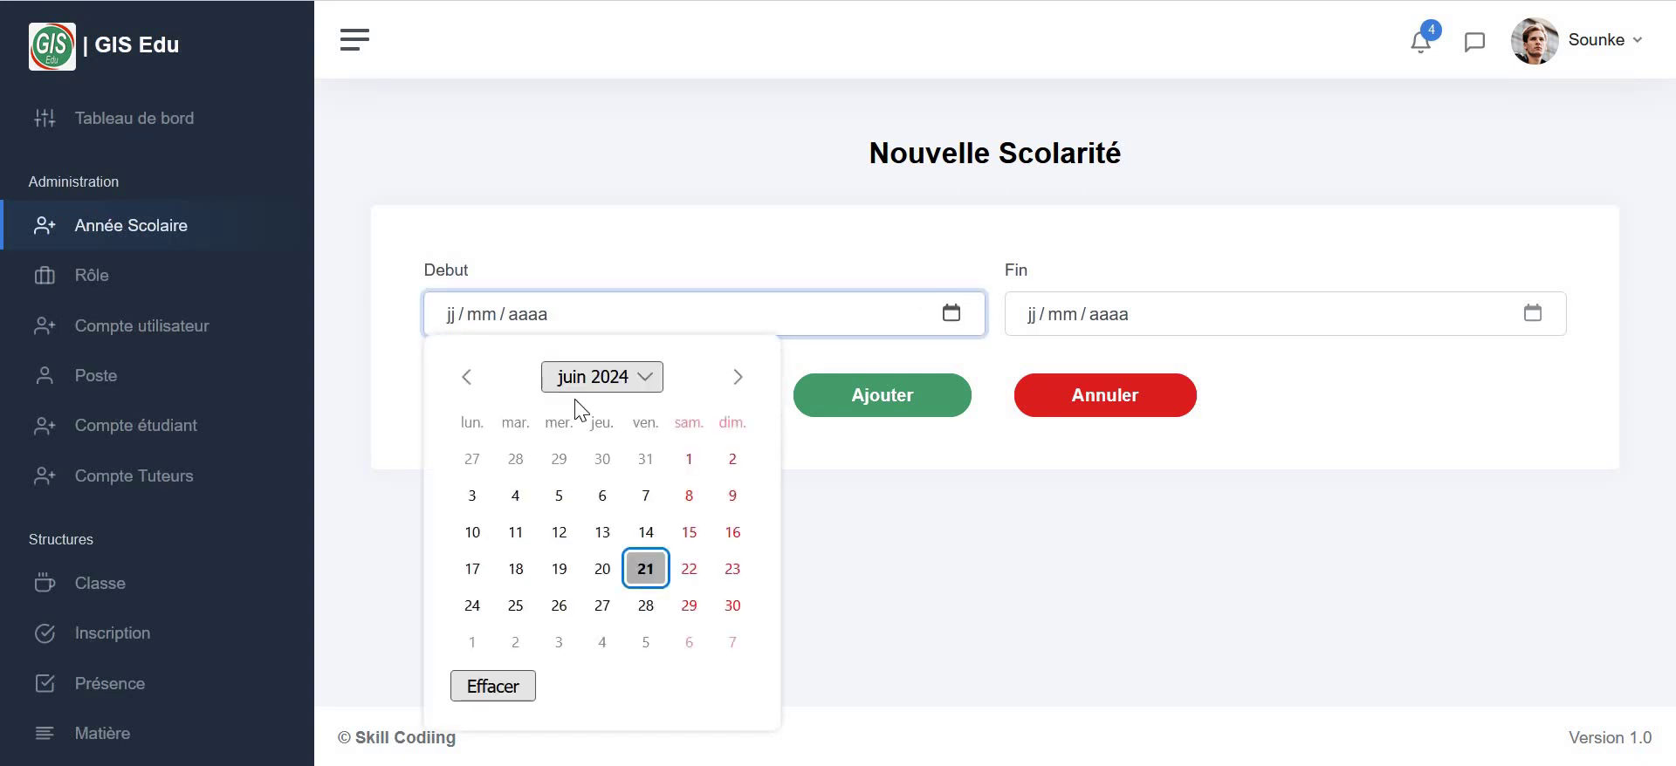
{"action": "left_click", "coordinate": [740, 379]}
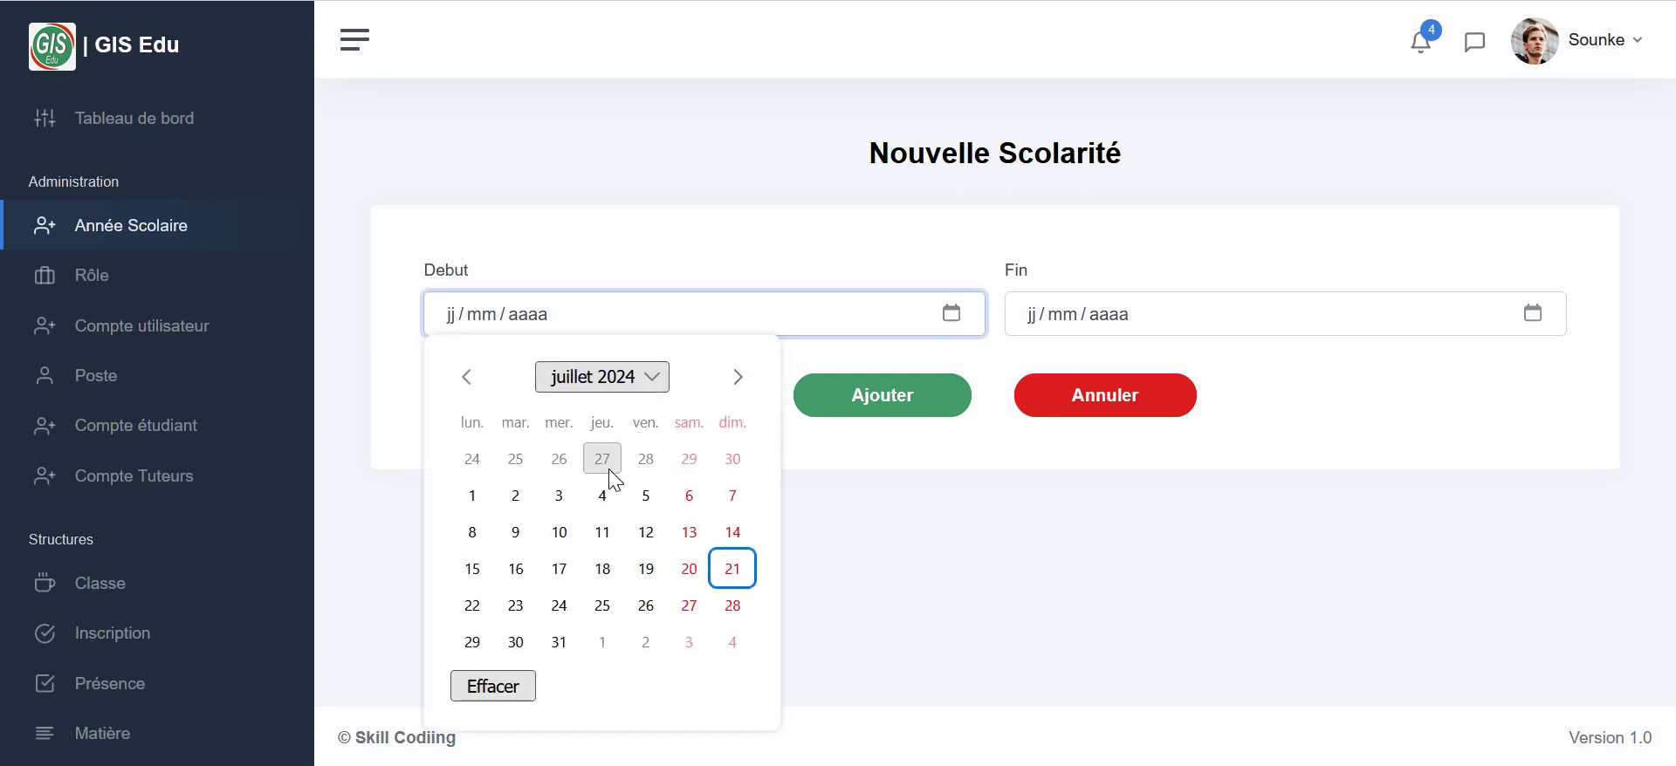
{"action": "left_click", "coordinate": [647, 496]}
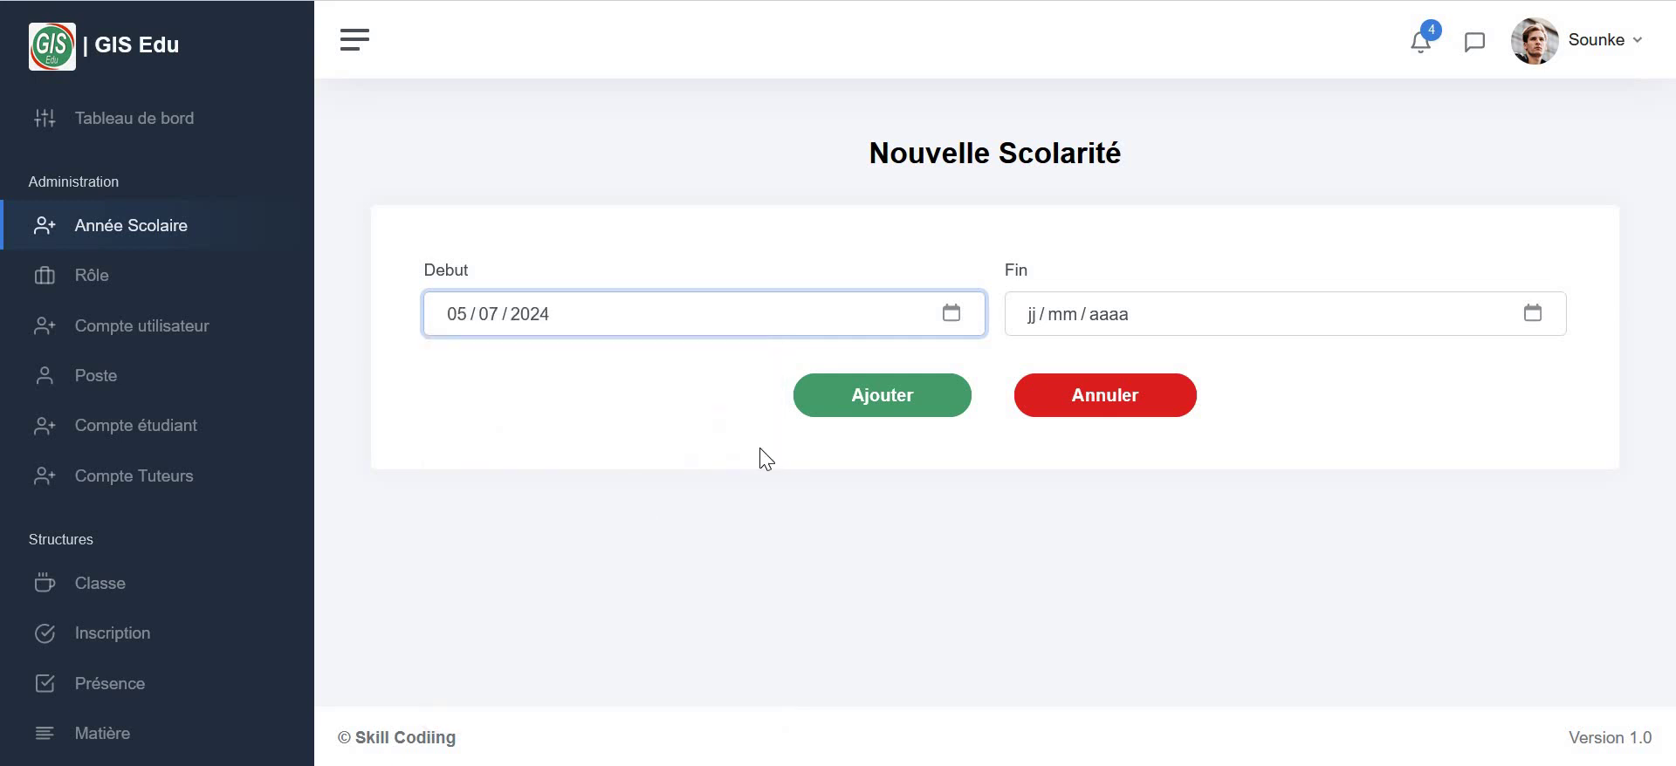
- Set the end date to 01/12/2024, save the year, and return to the list
{"action": "left_click", "coordinate": [1540, 322]}
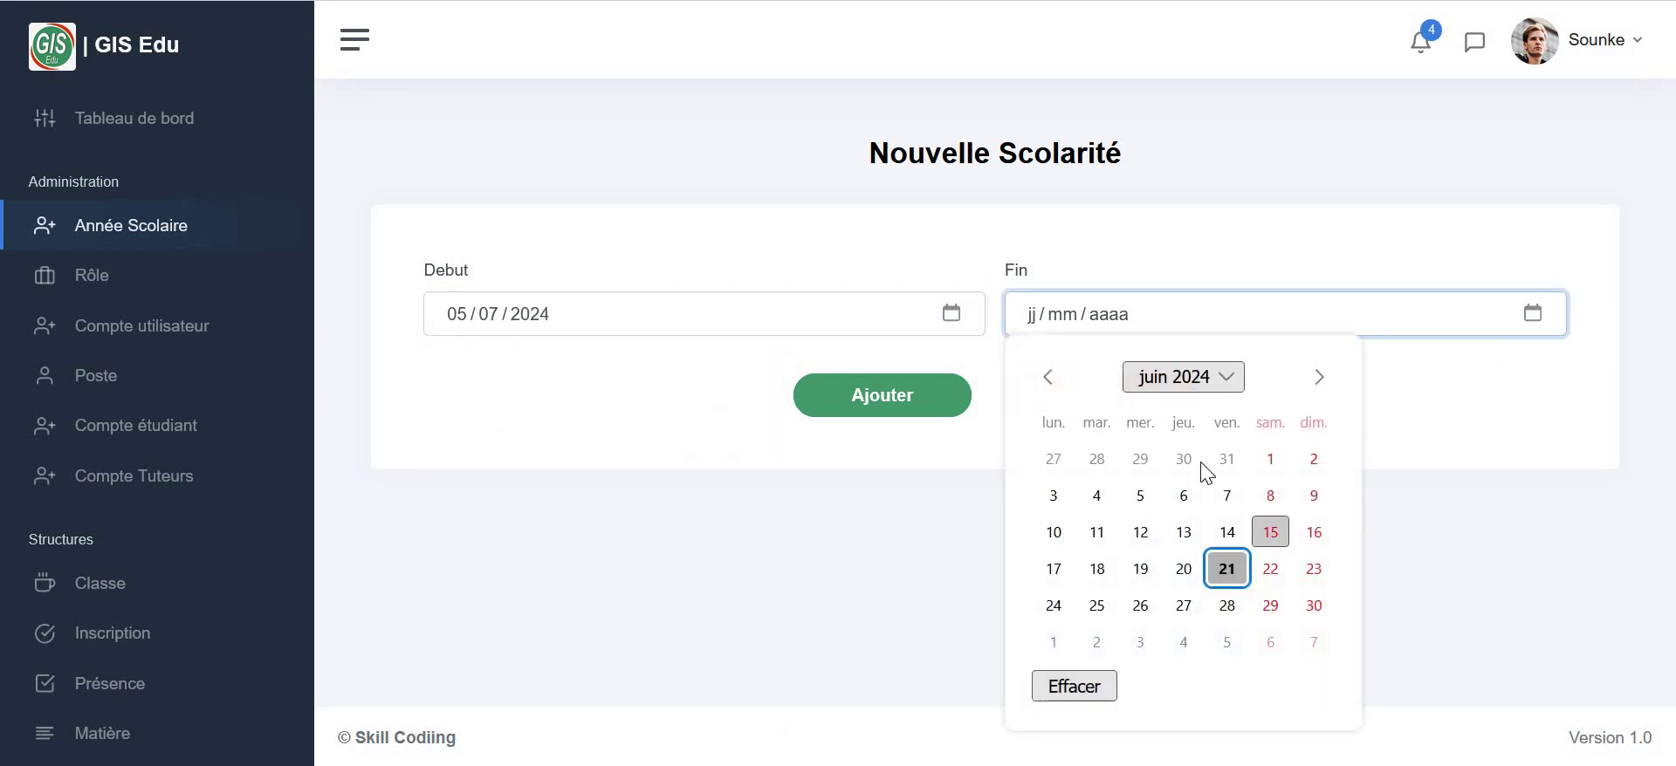
{"action": "left_click", "coordinate": [1226, 384]}
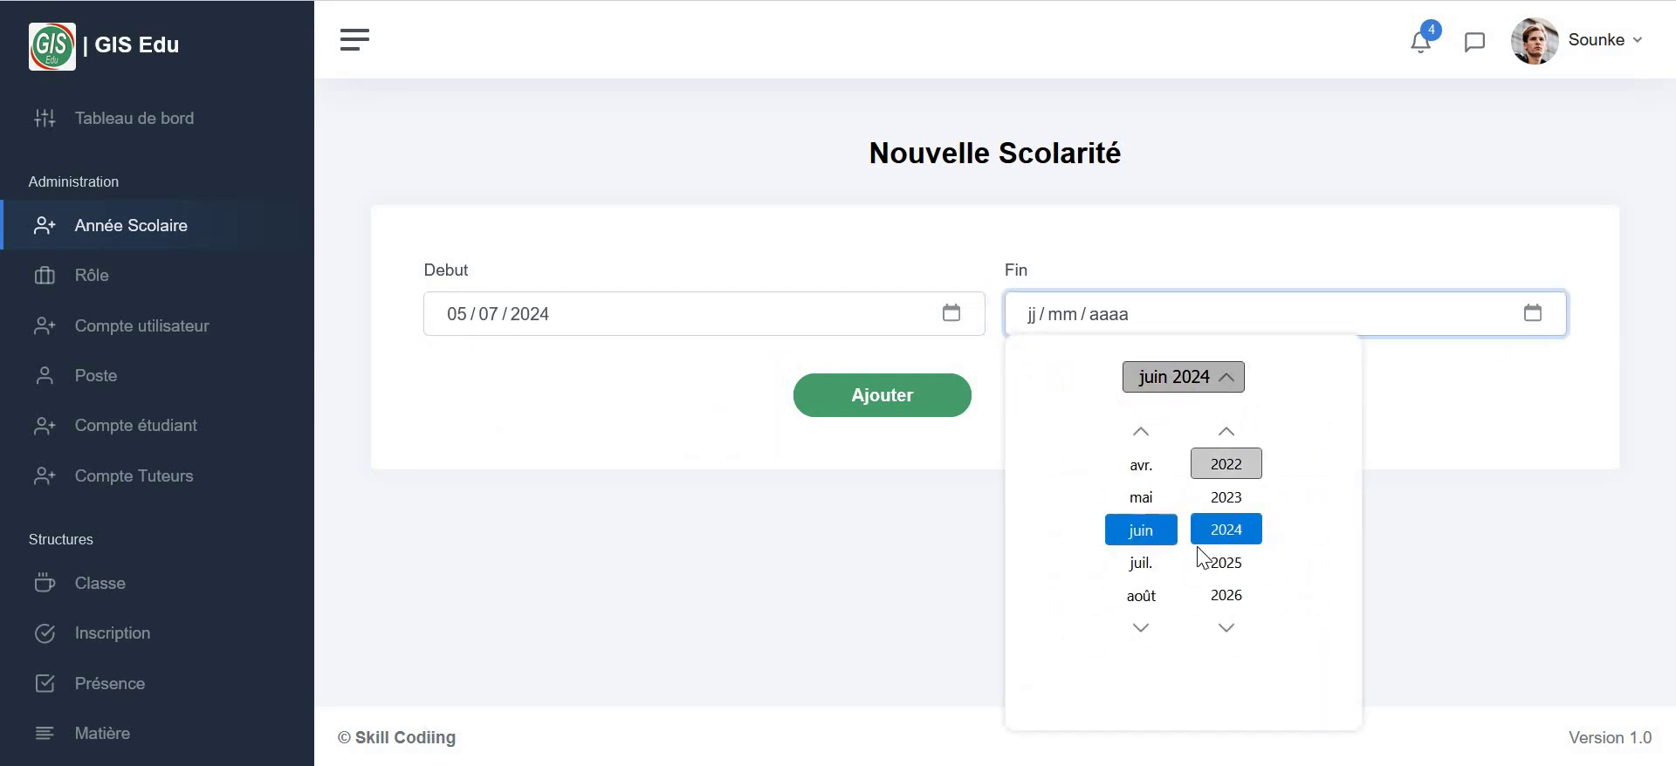
{"action": "scroll", "coordinate": [1142, 578], "scroll_direction": "up", "scroll_amount": 4}
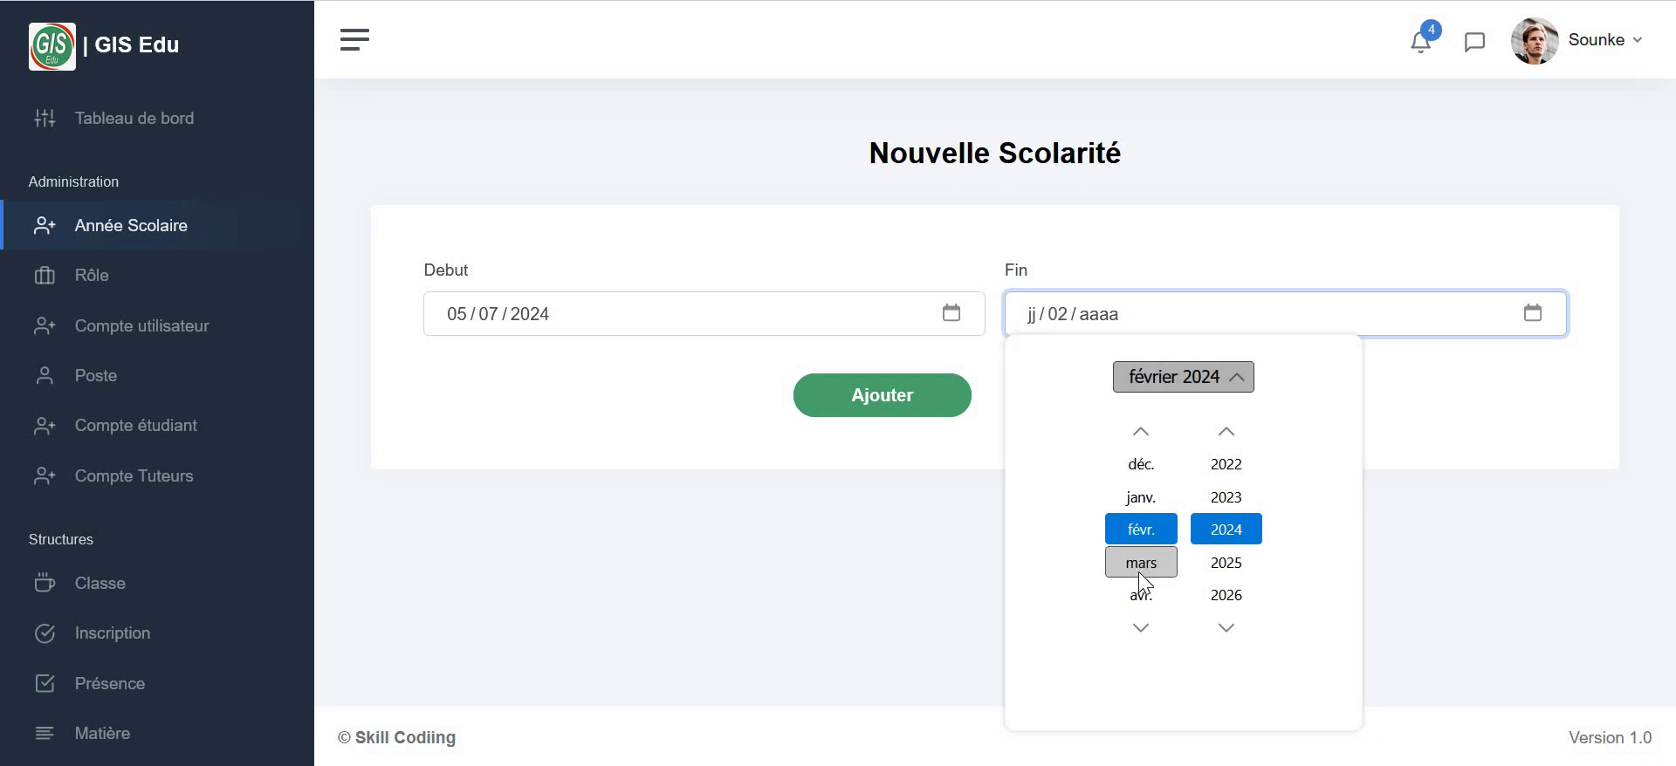
{"action": "scroll", "coordinate": [1138, 572], "scroll_direction": "down", "scroll_amount": 4}
{"action": "scroll", "coordinate": [1138, 572], "scroll_direction": "up", "scroll_amount": 5}
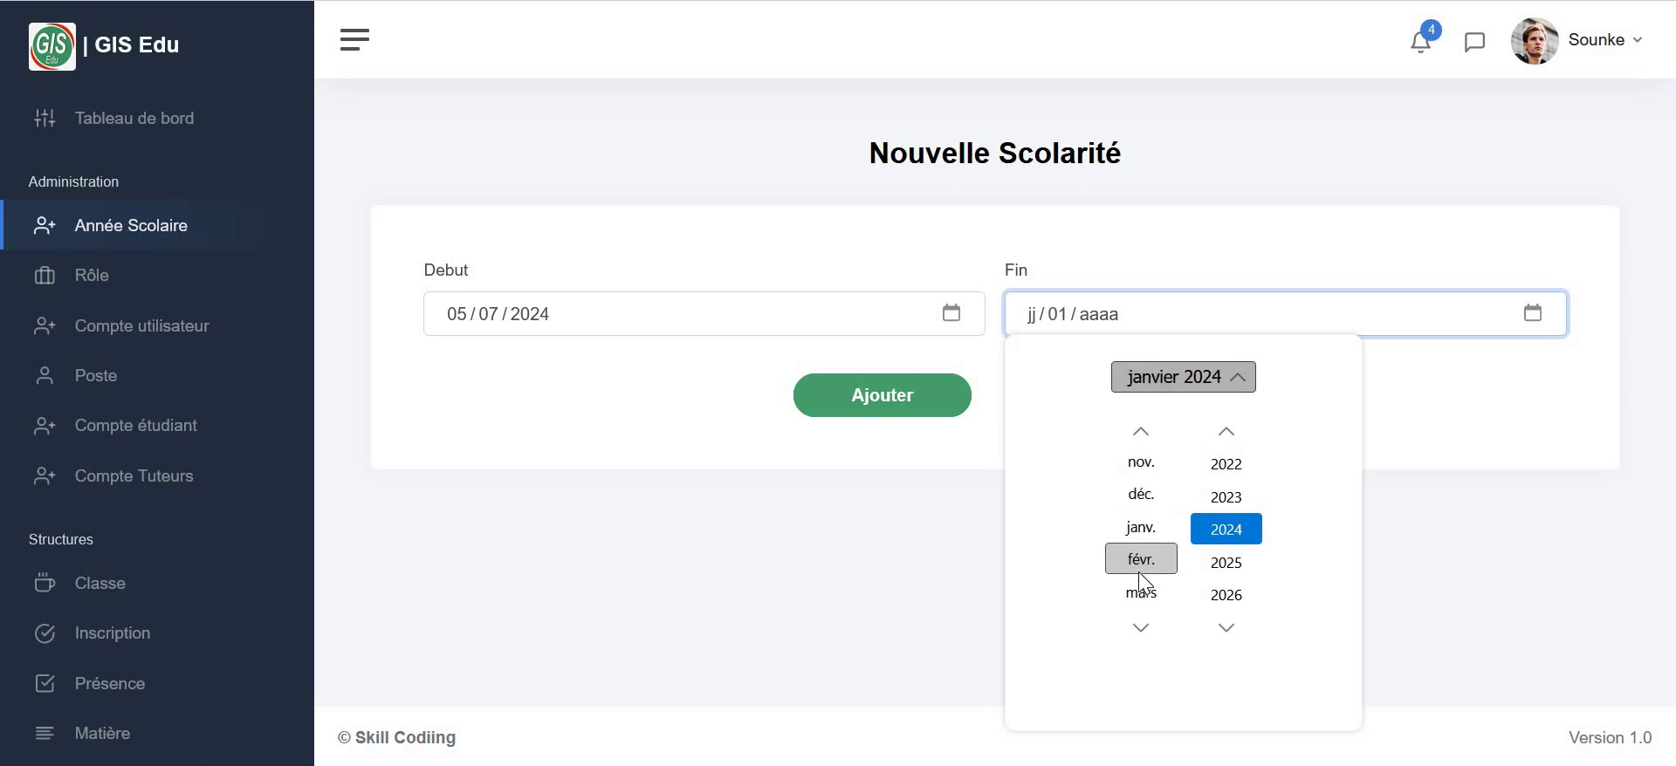
{"action": "scroll", "coordinate": [1139, 563], "scroll_direction": "down", "scroll_amount": 1}
{"action": "scroll", "coordinate": [1135, 497], "scroll_direction": "down", "scroll_amount": 8}
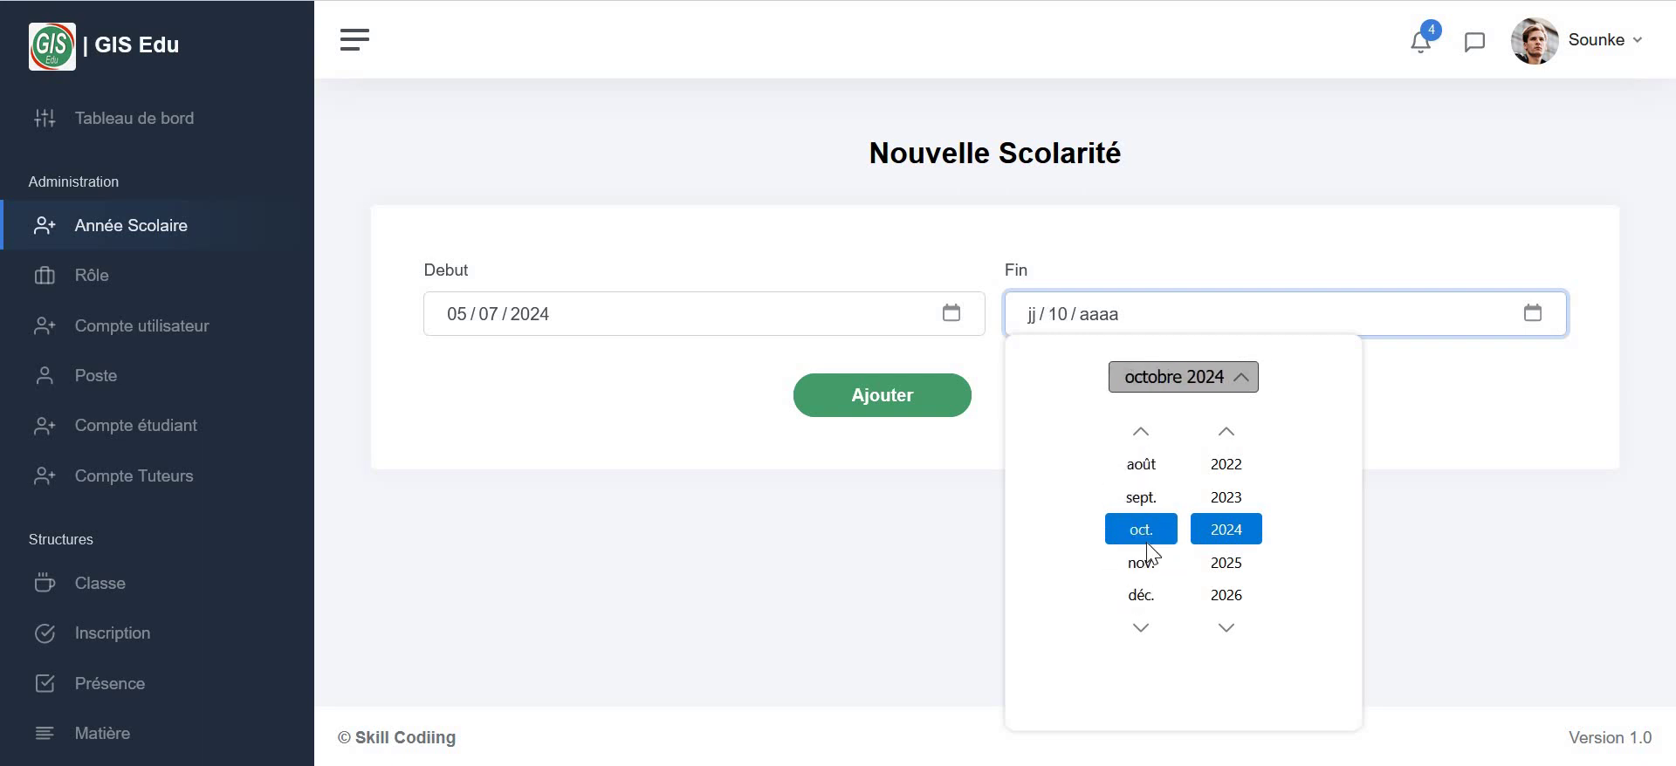
{"action": "left_click", "coordinate": [1141, 595]}
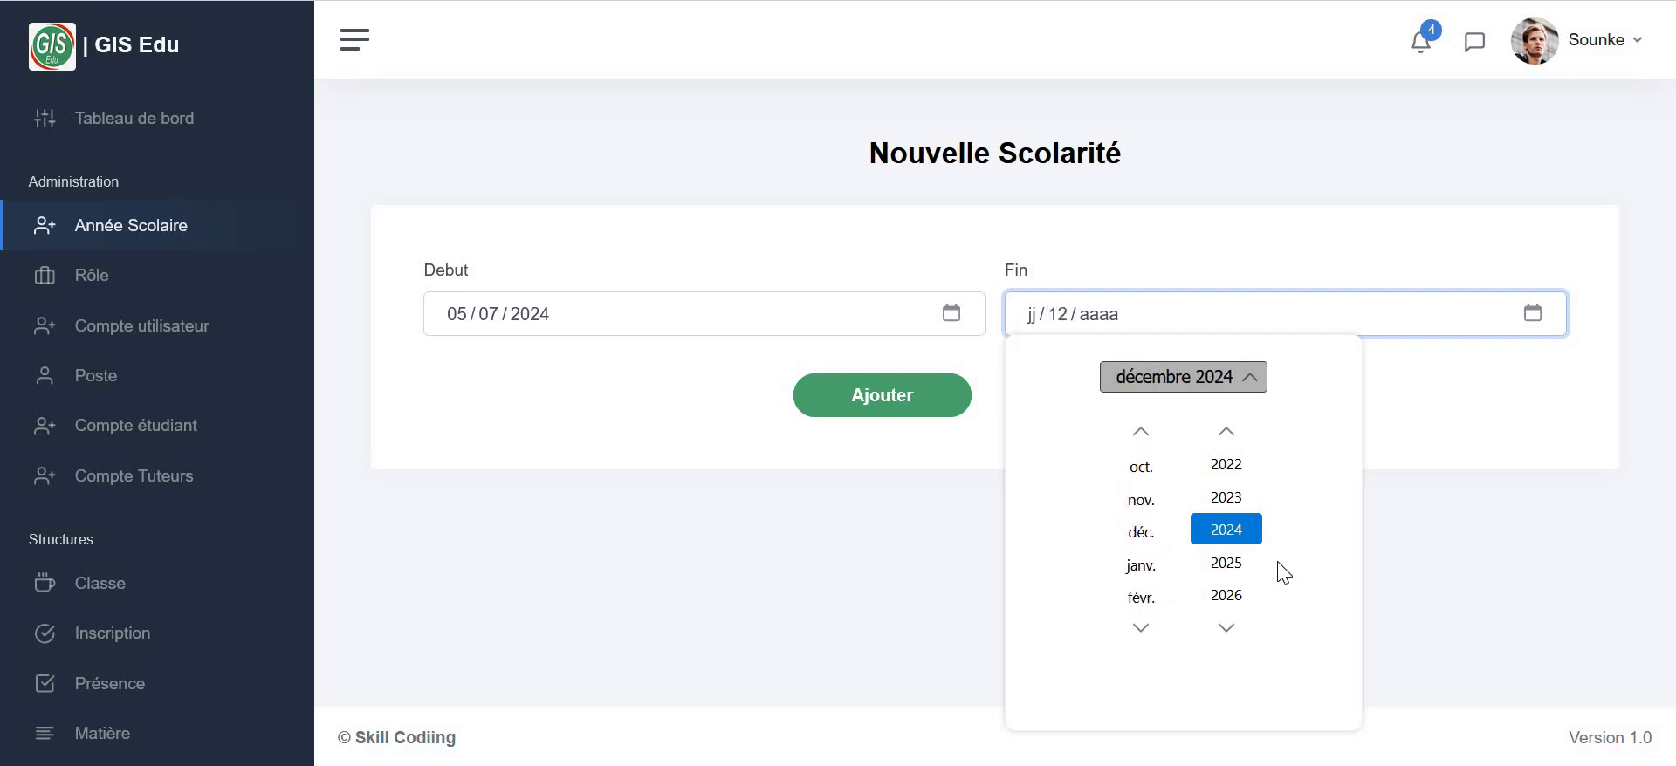
{"action": "left_click", "coordinate": [1229, 532]}
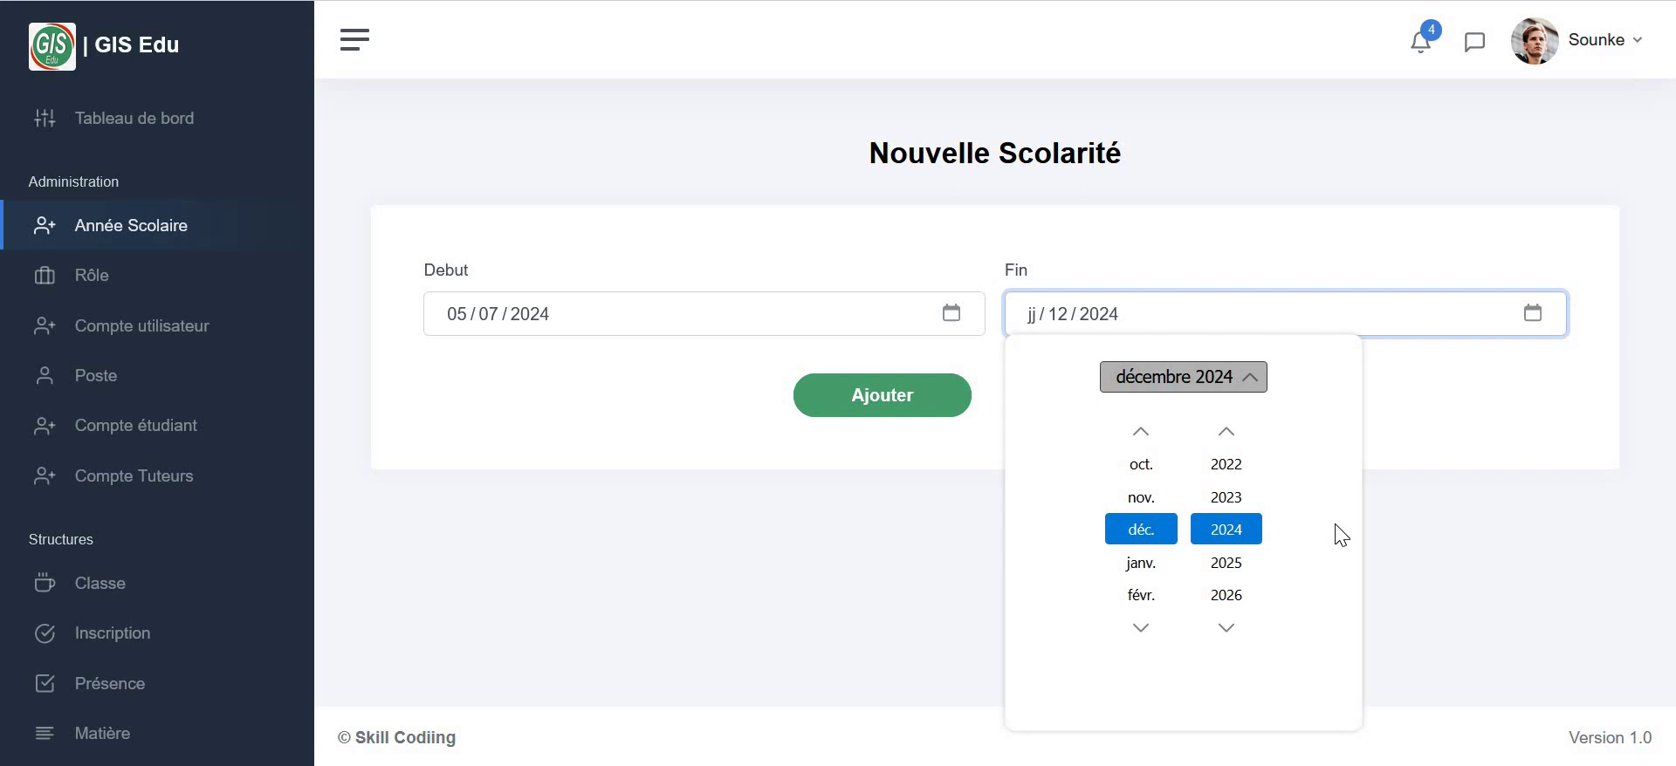
{"action": "left_click", "coordinate": [1533, 313]}
{"action": "left_click", "coordinate": [1532, 313]}
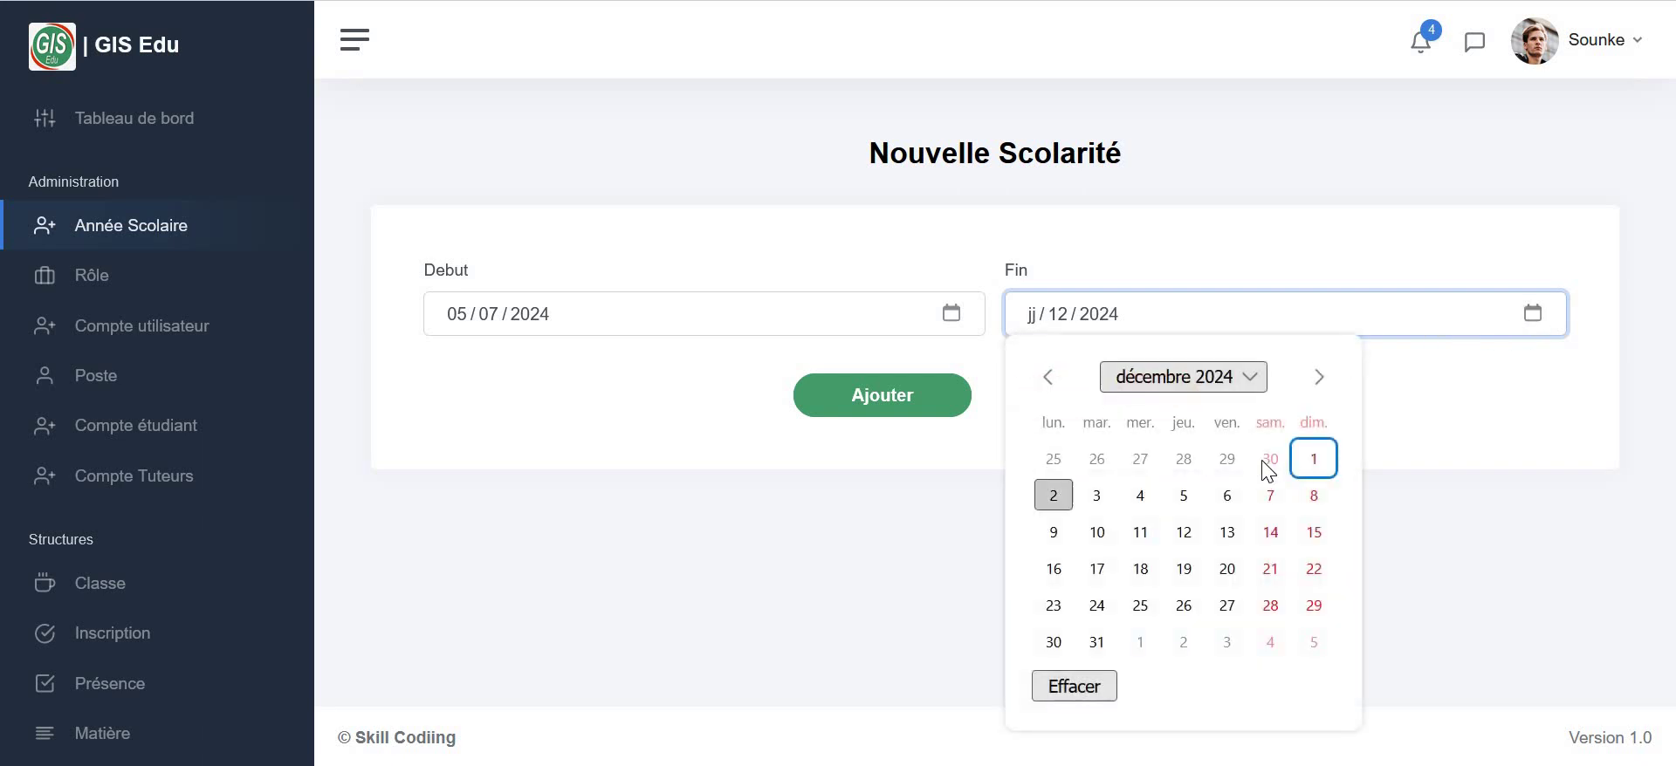
{"action": "left_click", "coordinate": [1312, 465]}
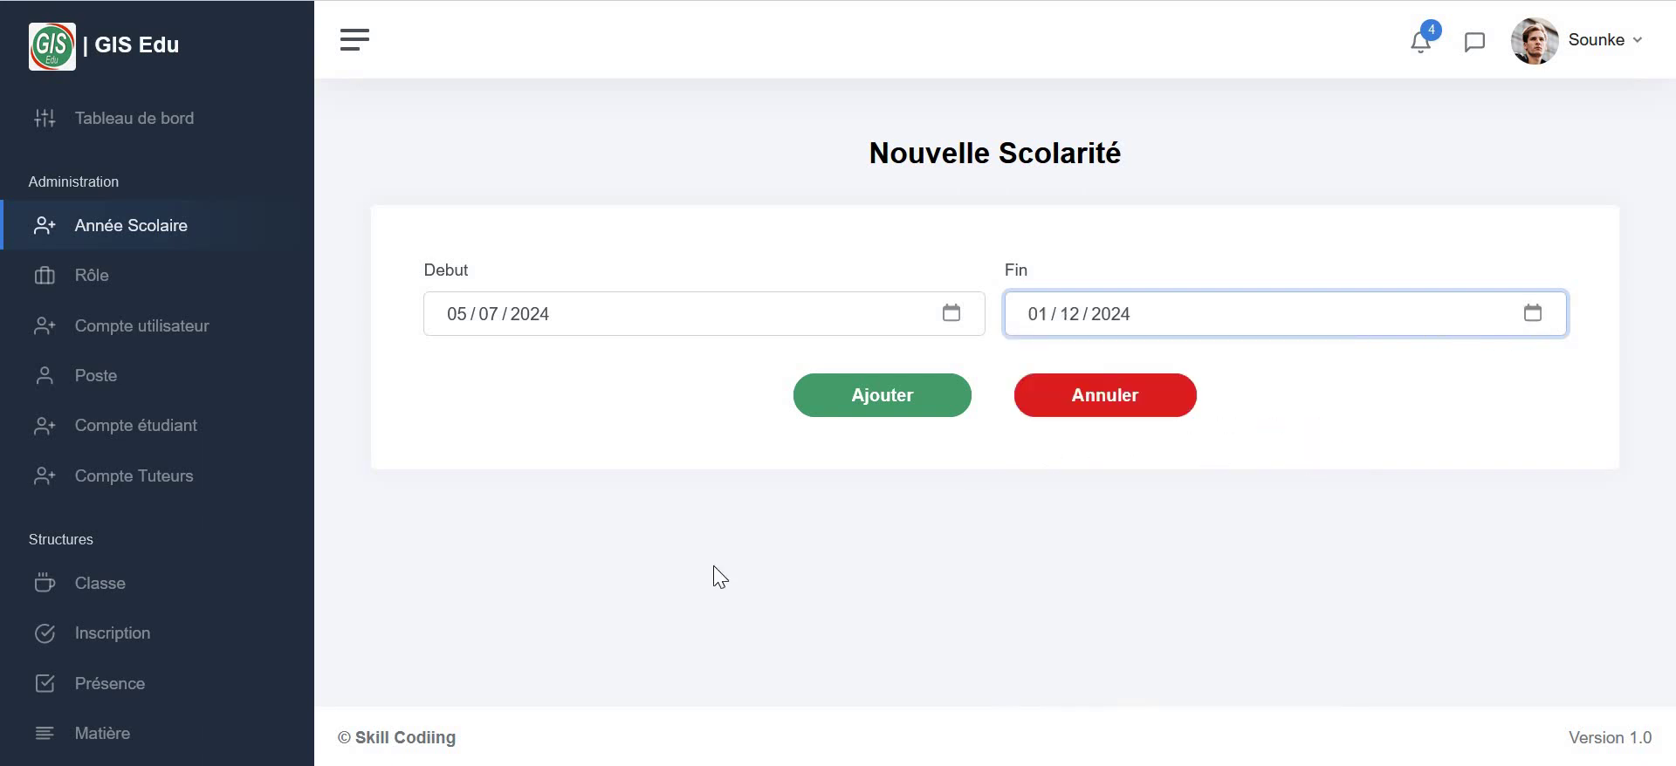
{"action": "left_click", "coordinate": [871, 397]}
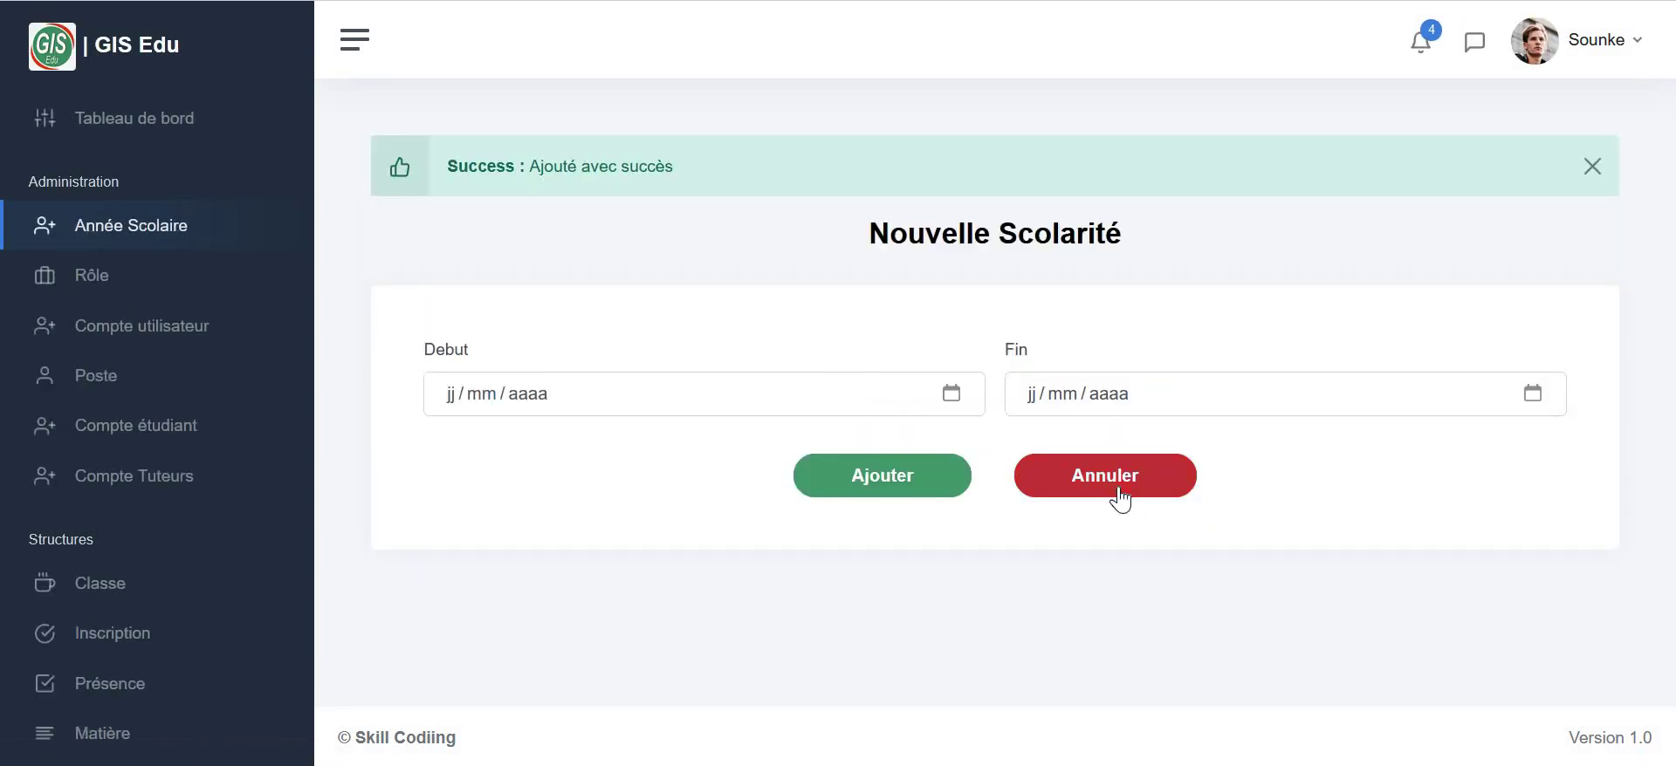
{"action": "left_click", "coordinate": [1114, 492]}
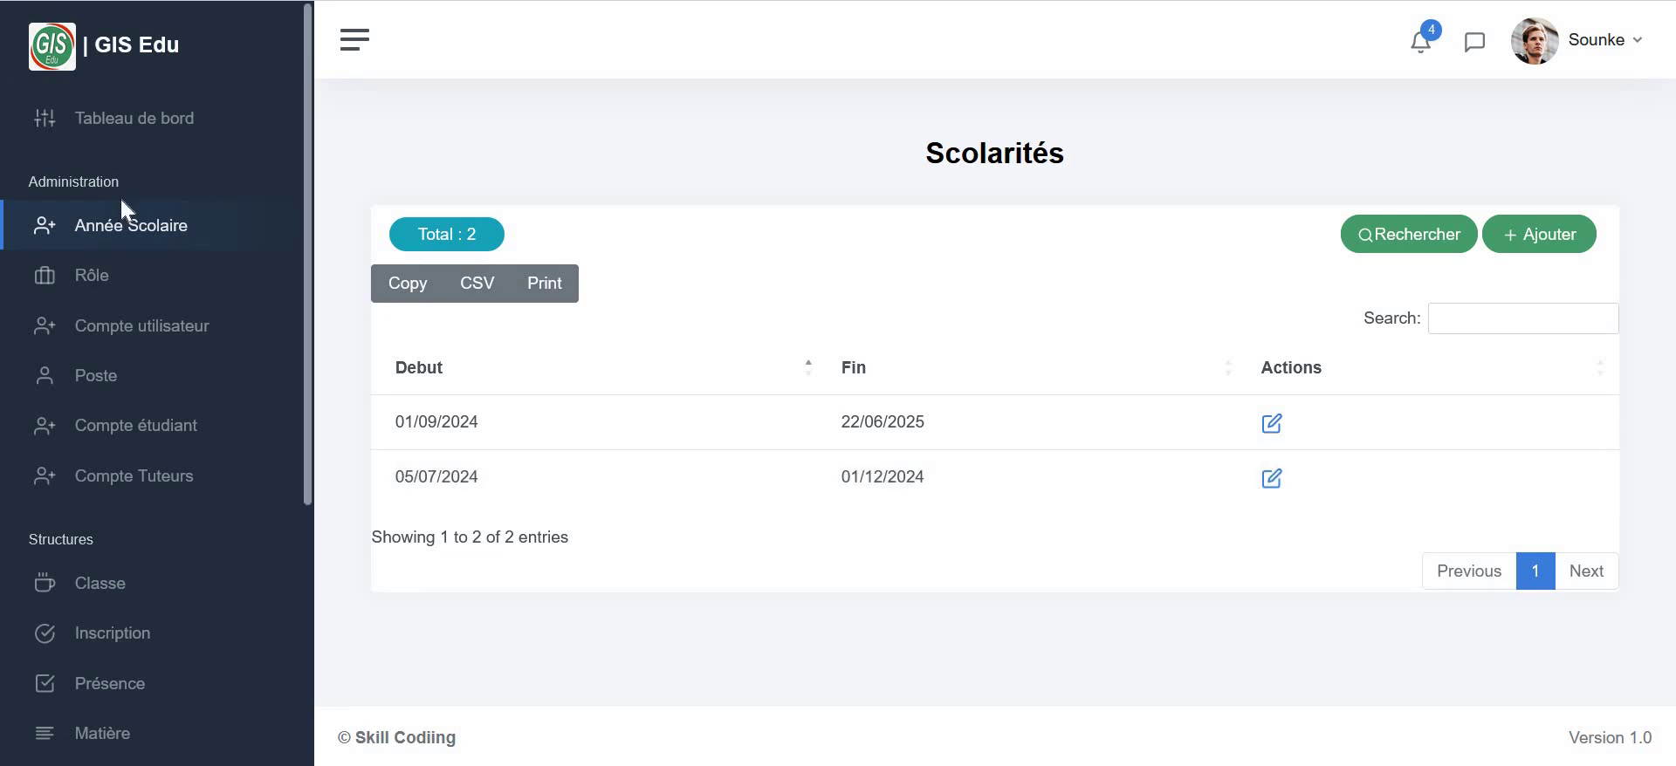
- Open the Rôles d'utilisateur list and start adding a new role
{"action": "left_click", "coordinate": [94, 288]}
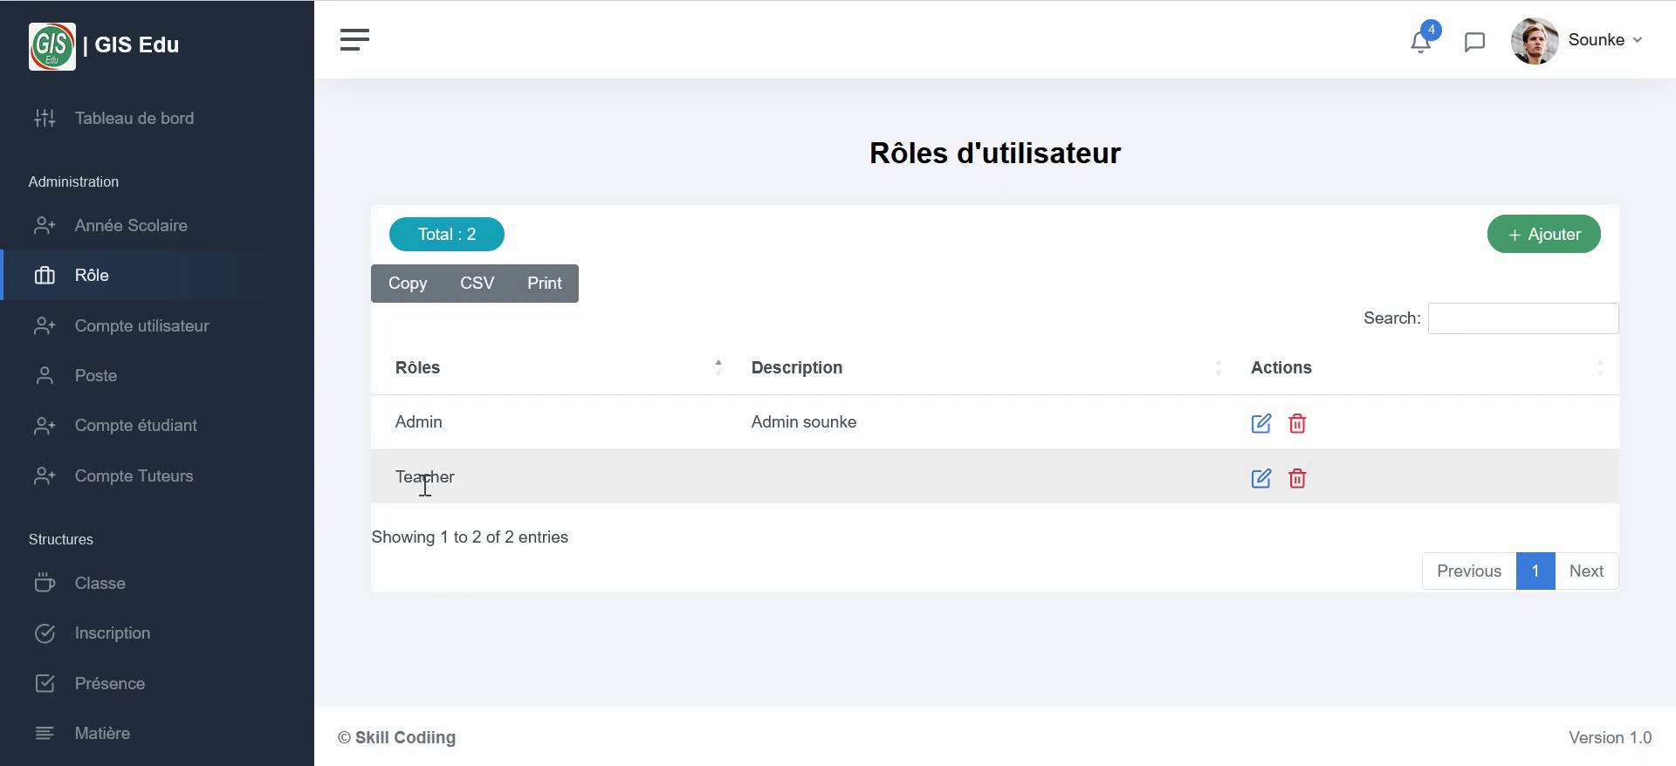
{"action": "left_click", "coordinate": [1551, 244]}
- Create the Tuteur role and go back to the roles list
{"action": "left_click", "coordinate": [648, 316]}
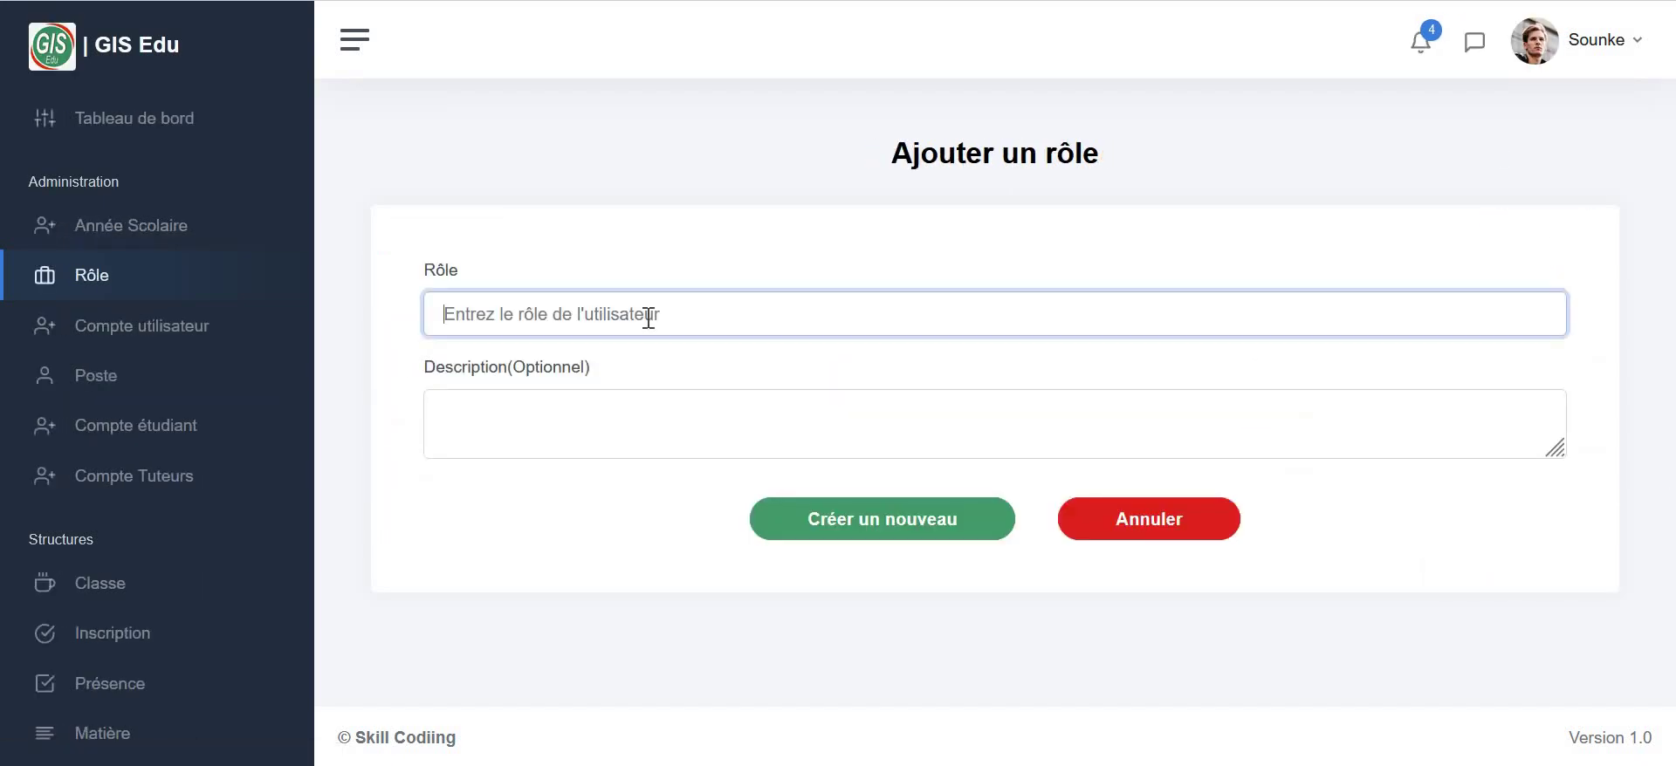
{"action": "type", "text": "Tuteur"}
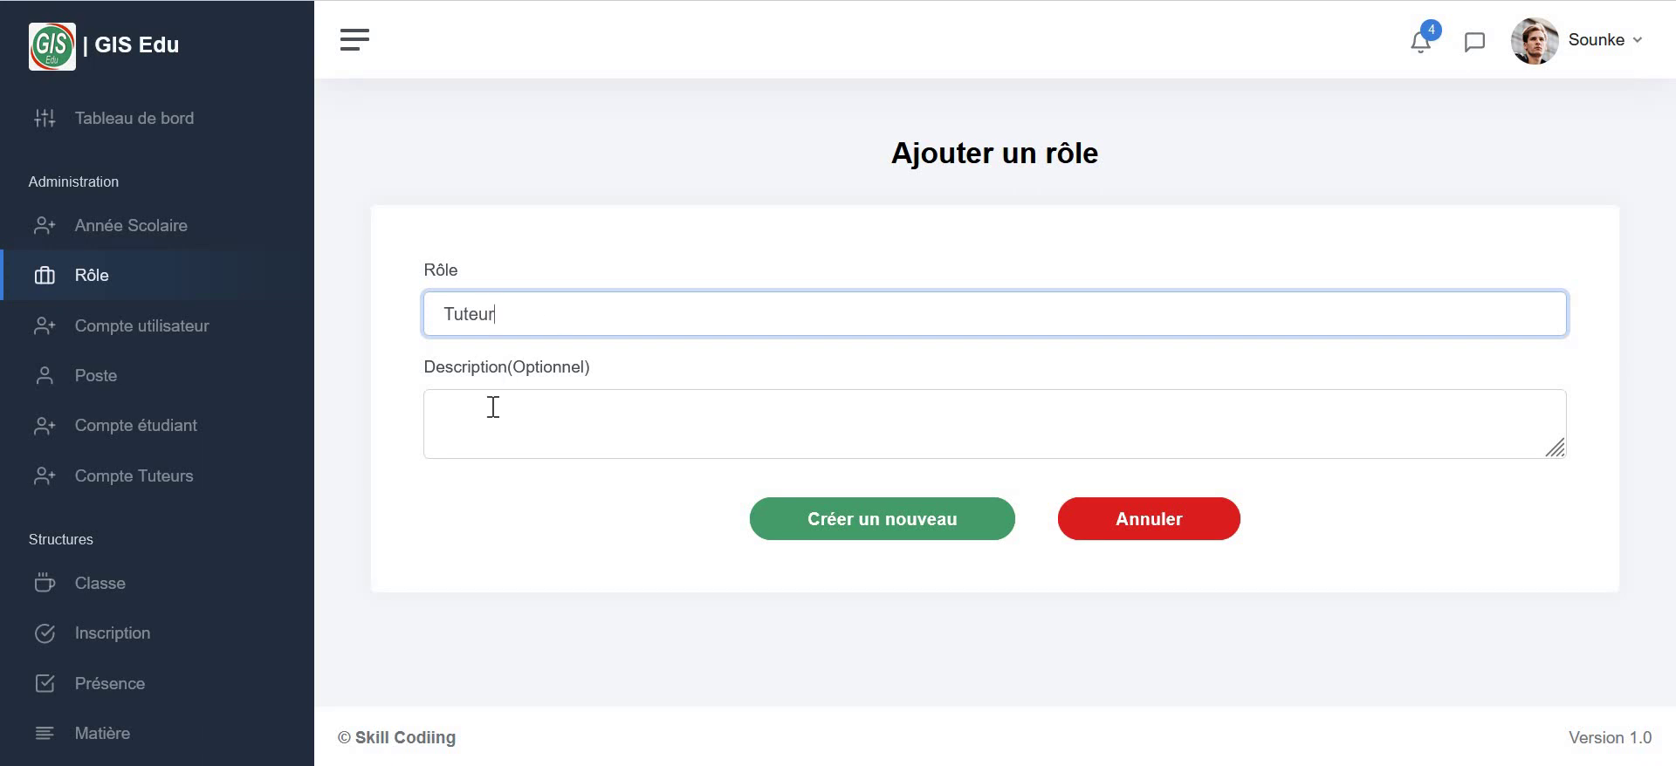
{"action": "left_click", "coordinate": [493, 407]}
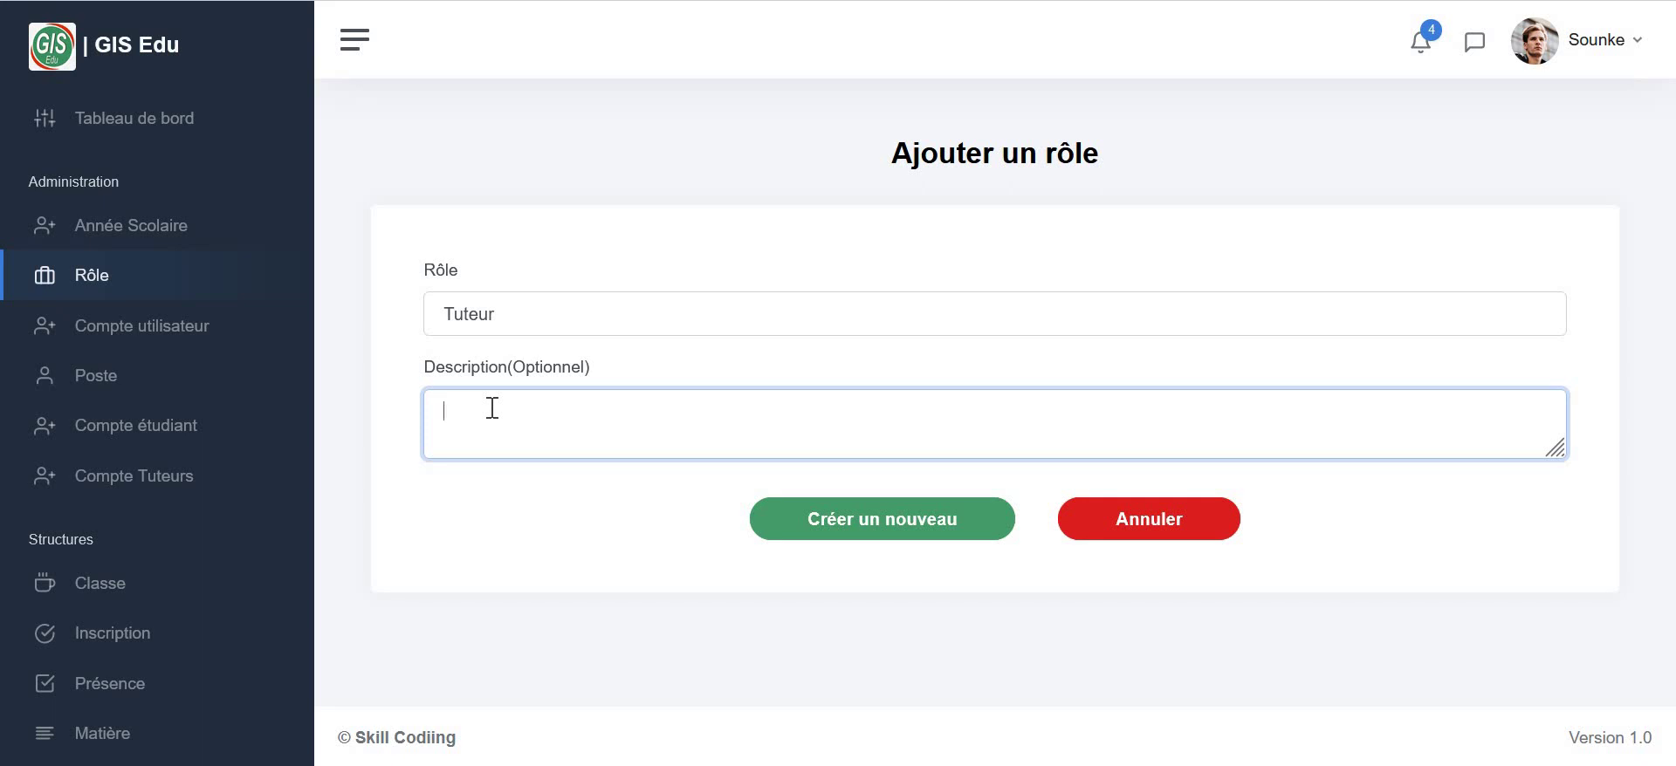
{"action": "left_click", "coordinate": [930, 533]}
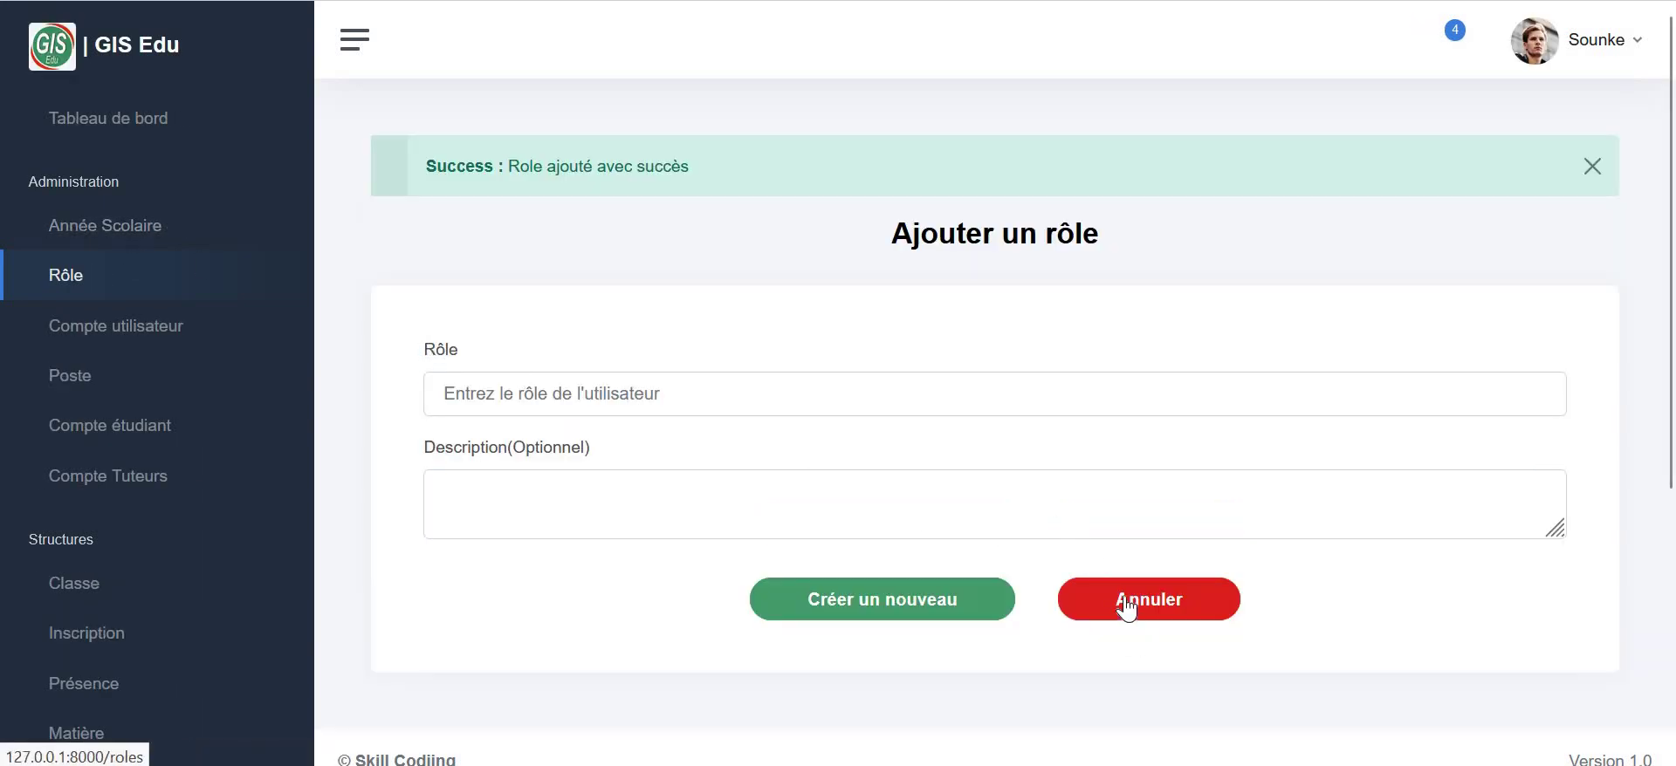
{"action": "left_click", "coordinate": [1126, 606]}
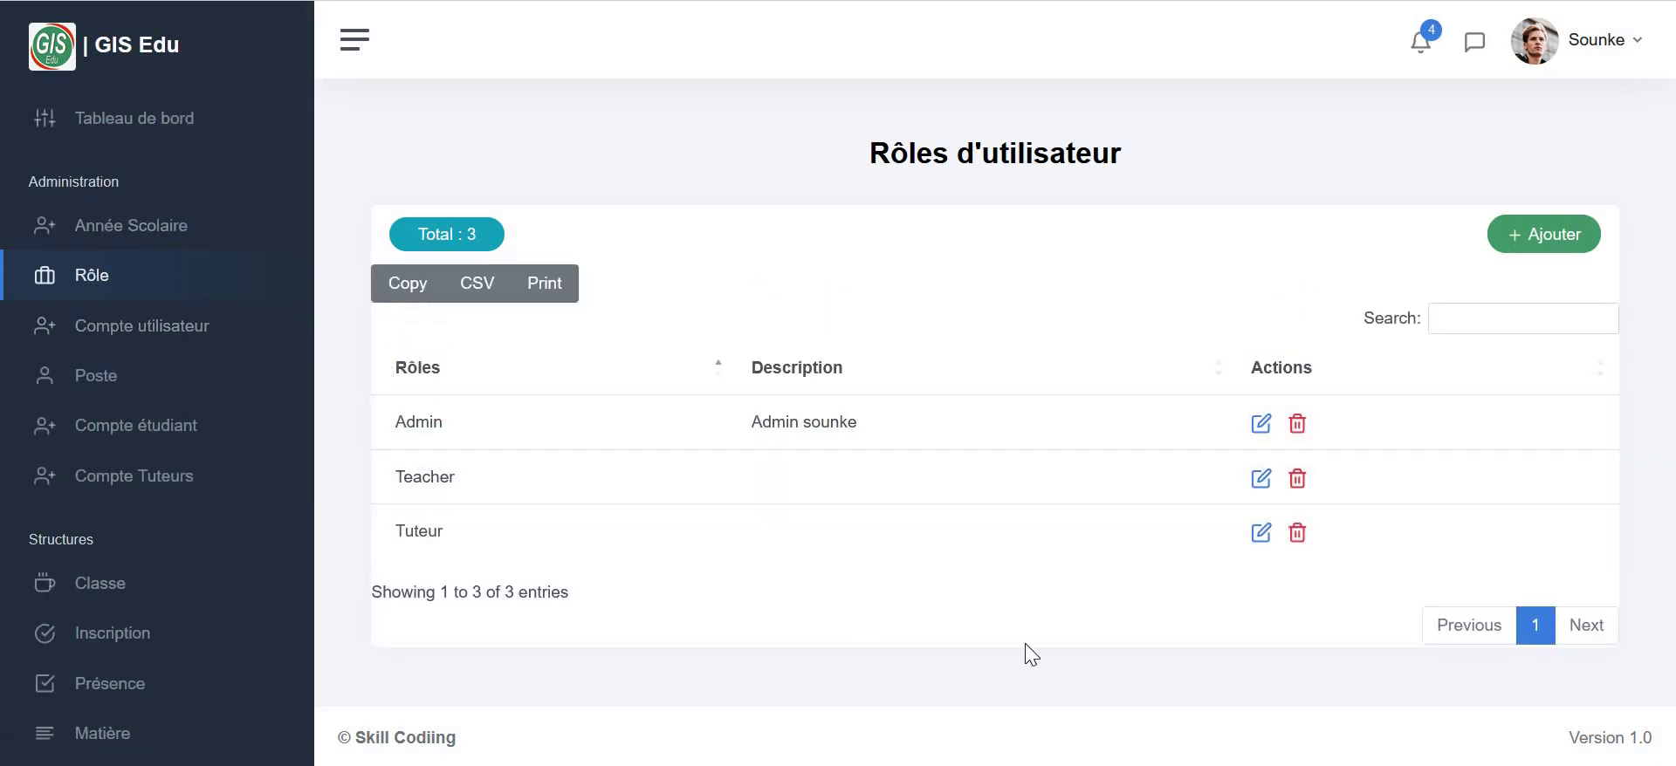
- Delete the Tuteur role, then go to the Compte utilisateur list
{"action": "left_click", "coordinate": [1299, 538]}
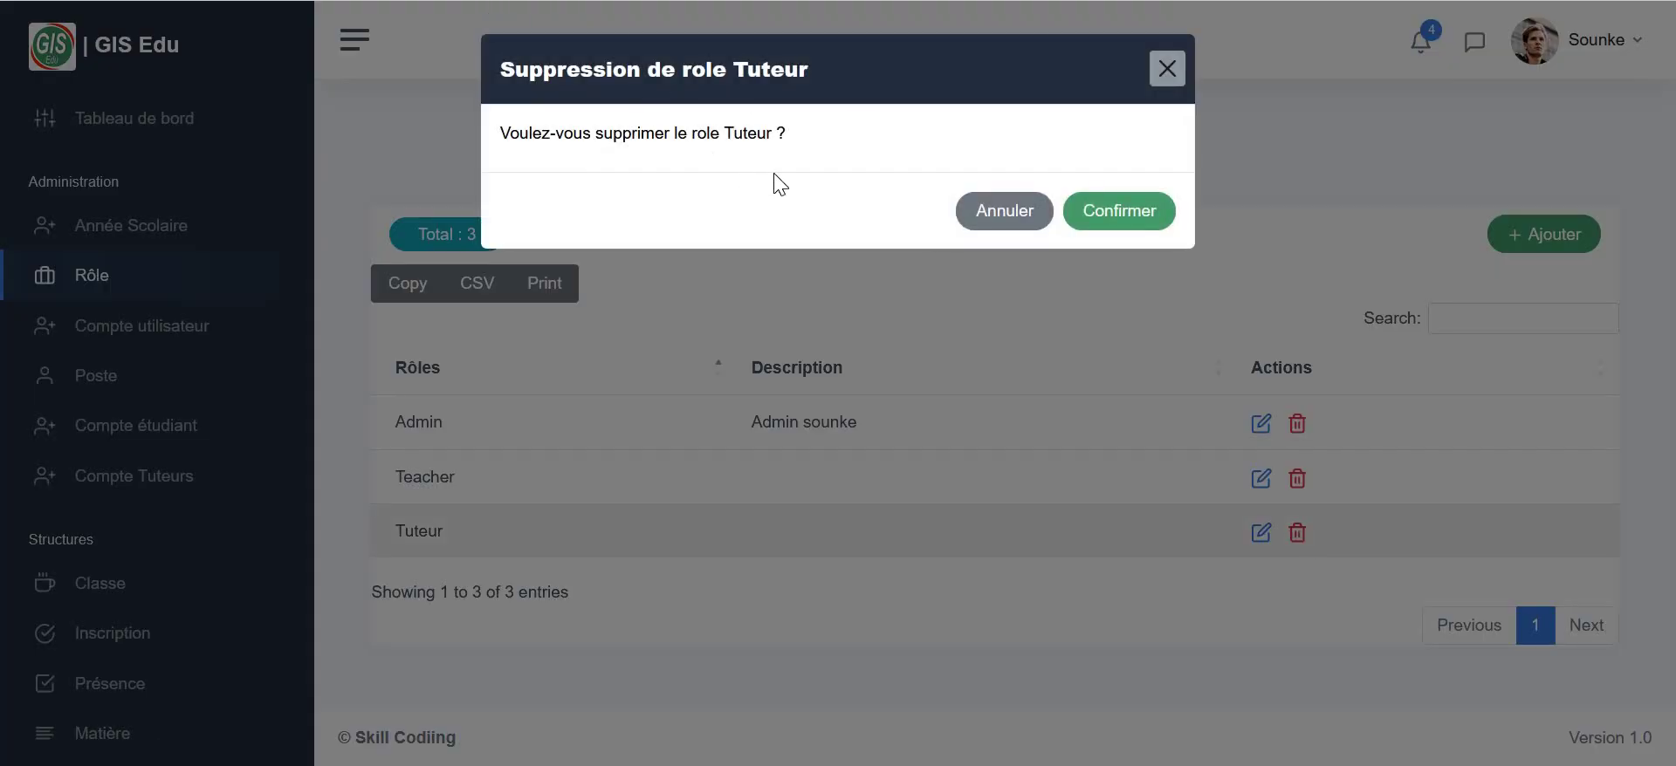
{"action": "left_click", "coordinate": [1122, 225]}
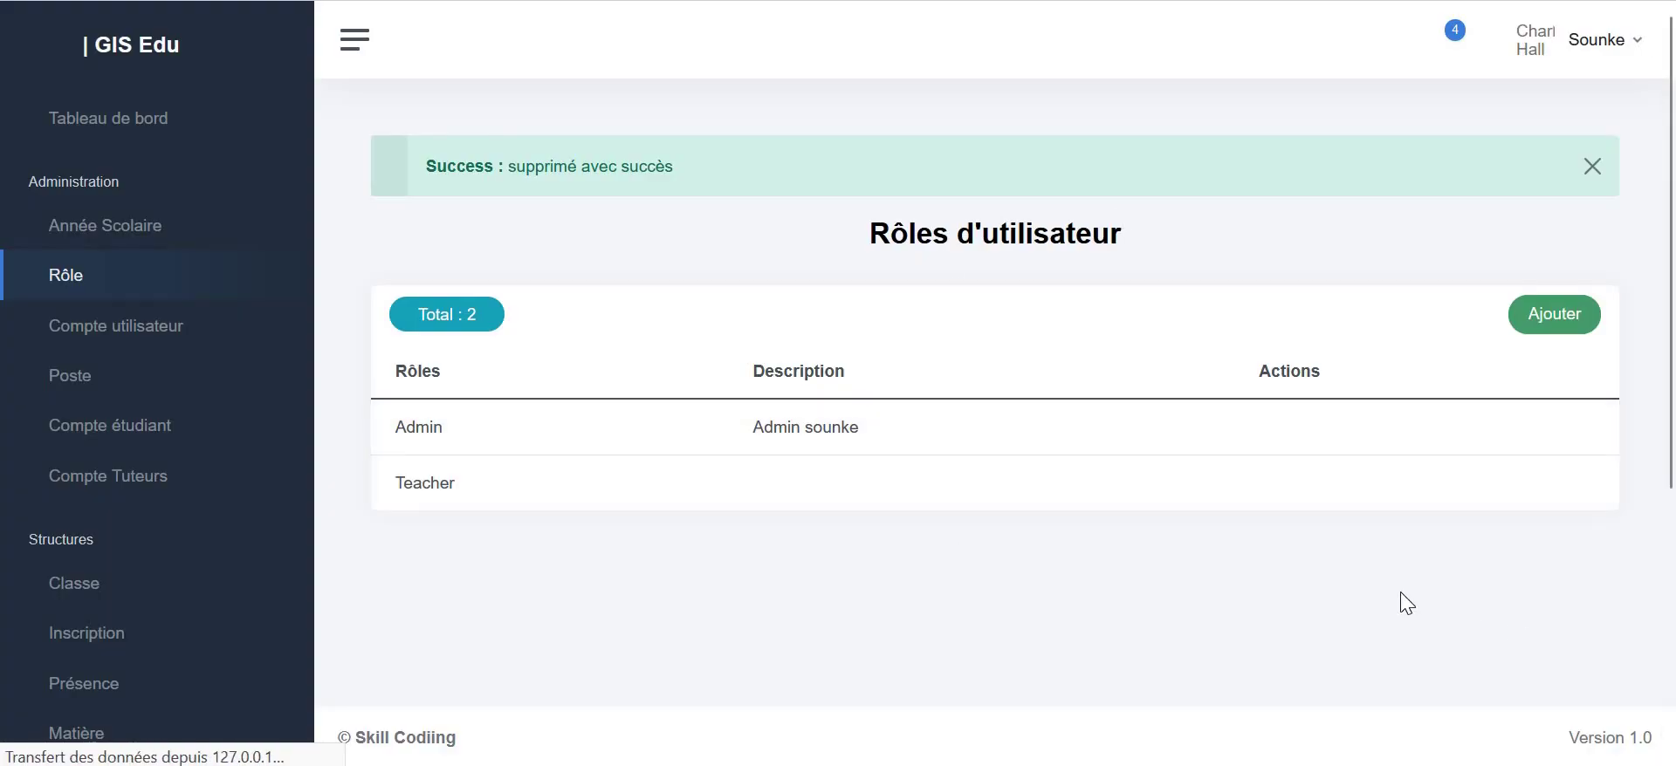
{"action": "left_click", "coordinate": [119, 328]}
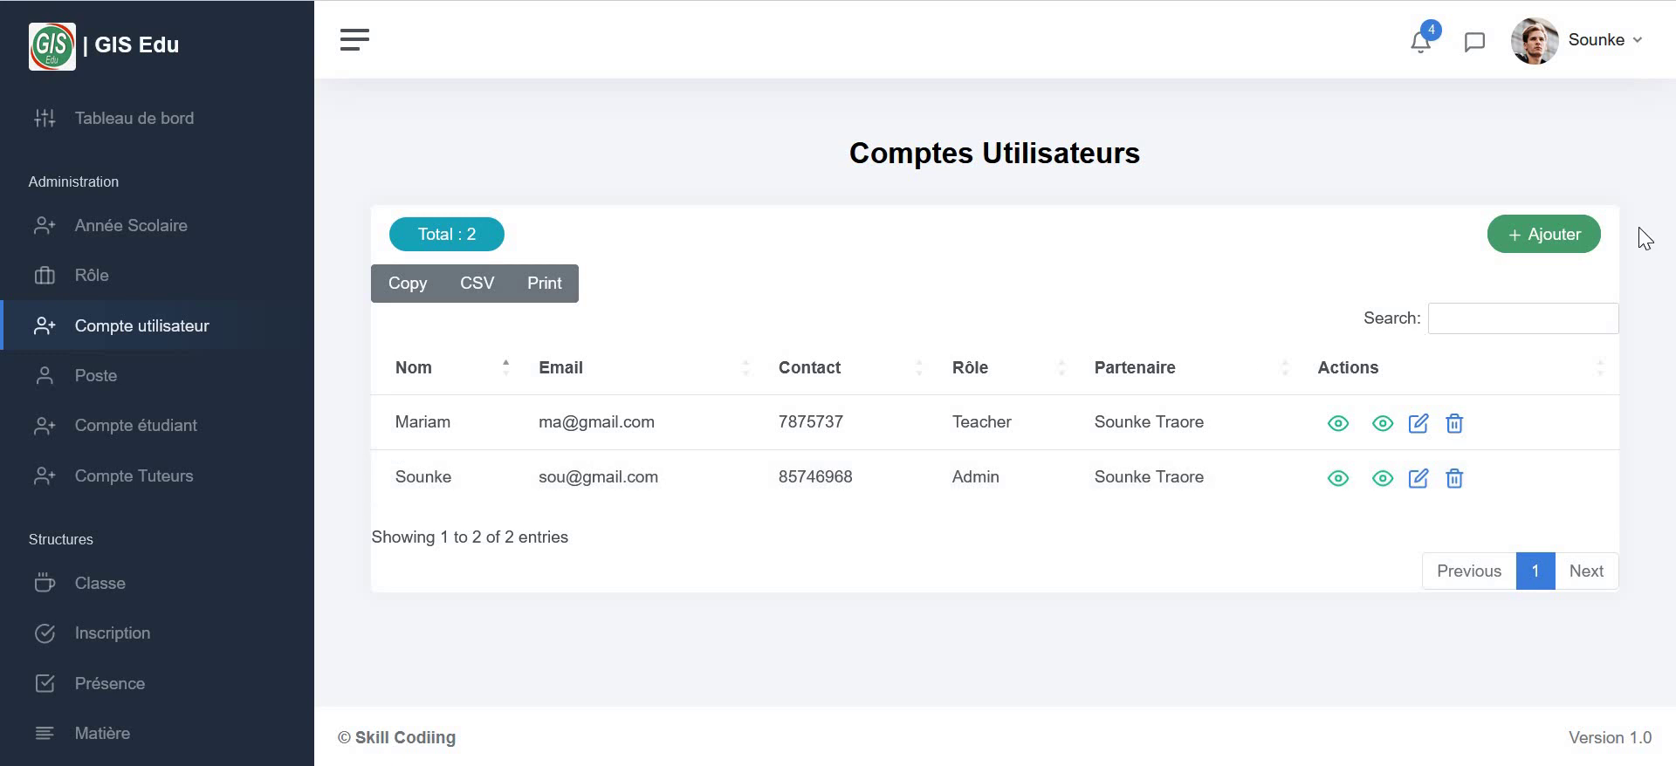
- Review the Ajouter un Utilisateur form's fields and Rôles options, then cancel without saving
{"action": "left_click", "coordinate": [1564, 236]}
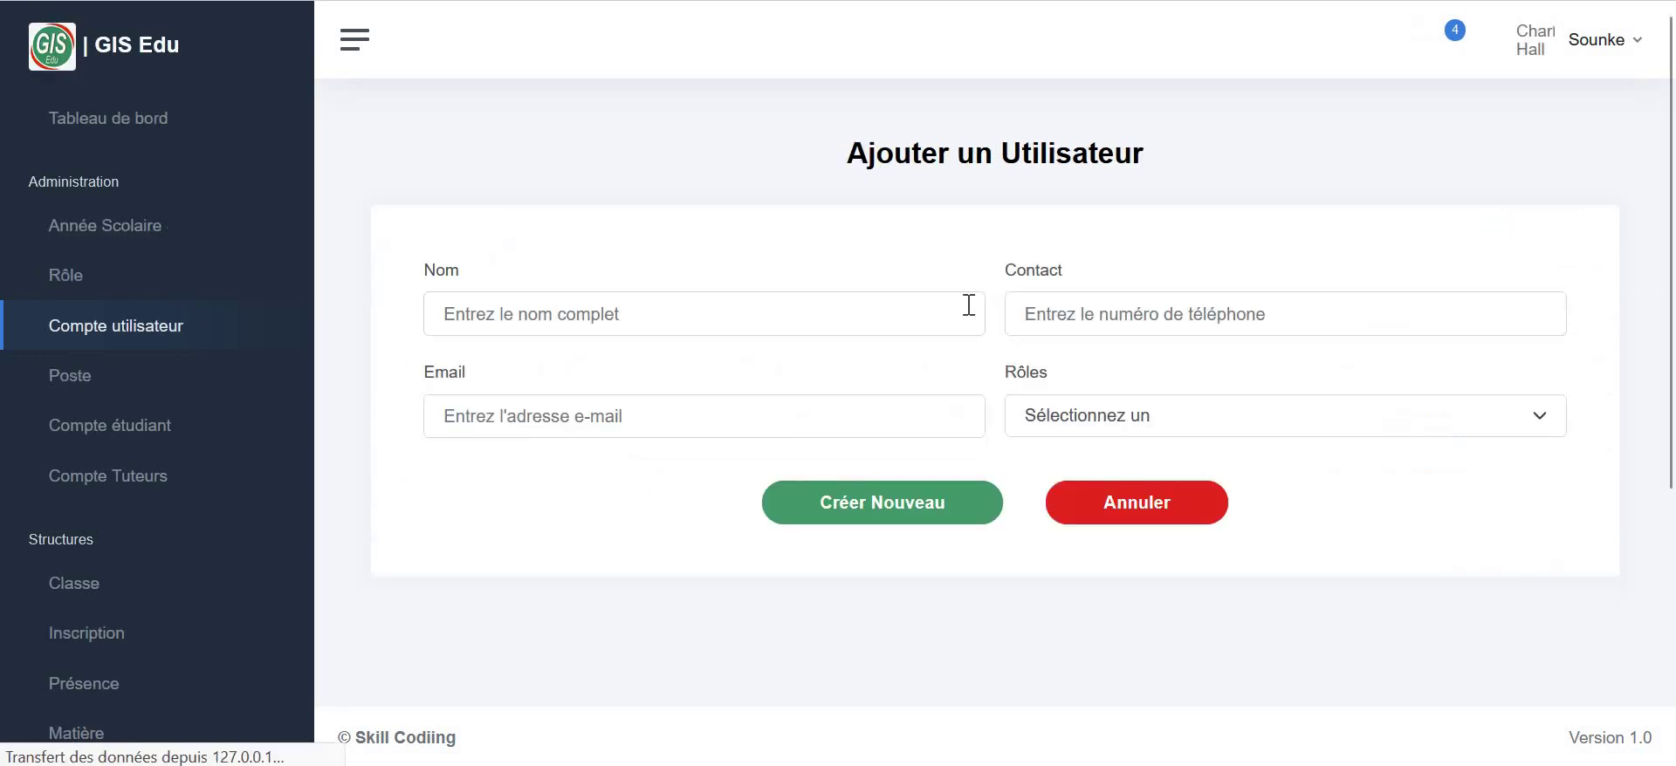
{"action": "left_click", "coordinate": [704, 314]}
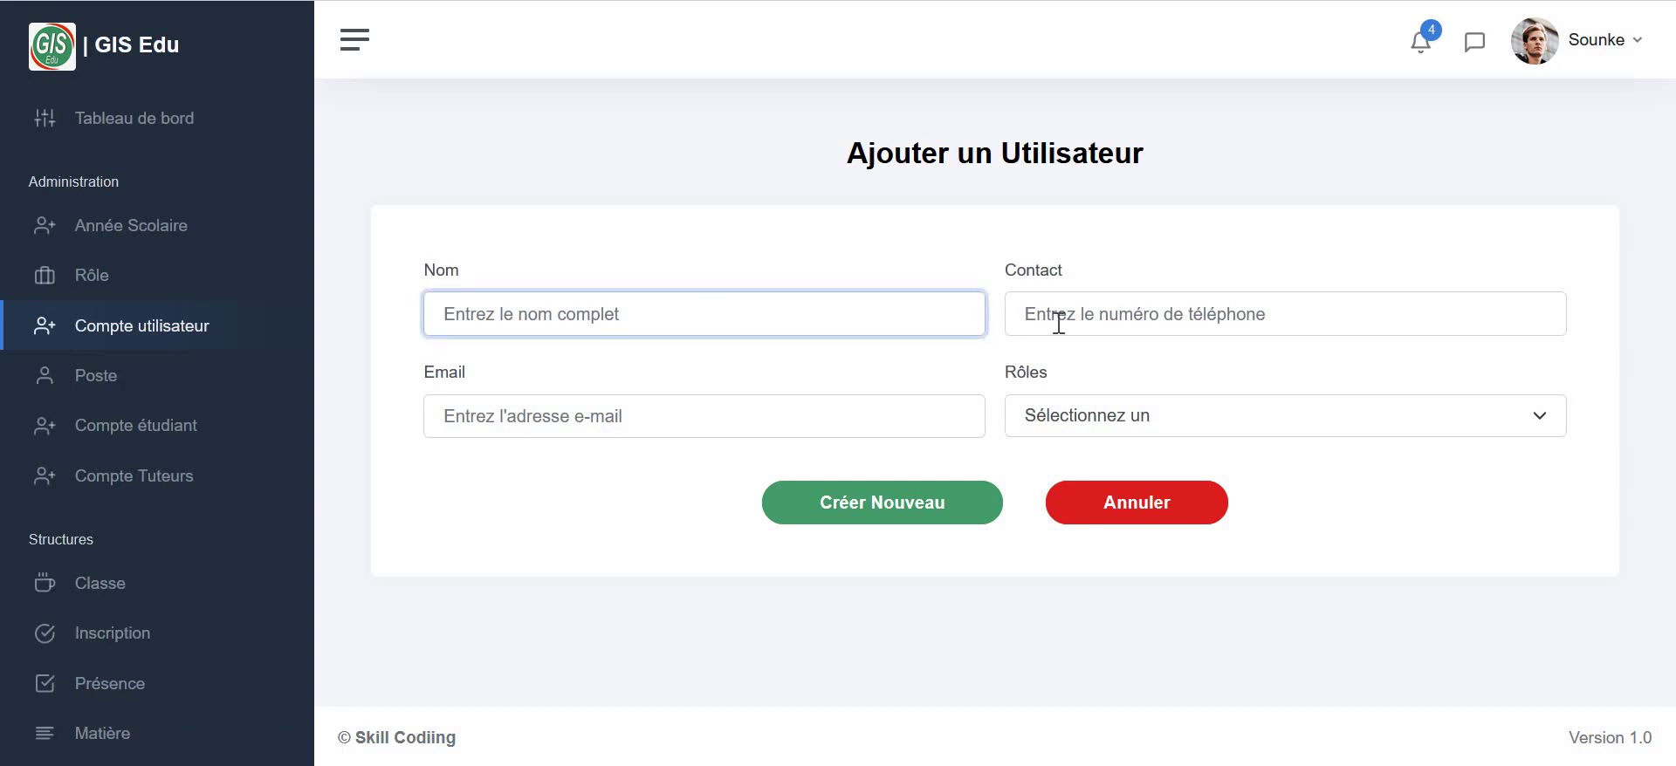
{"action": "left_click", "coordinate": [1064, 321]}
{"action": "left_click", "coordinate": [711, 349]}
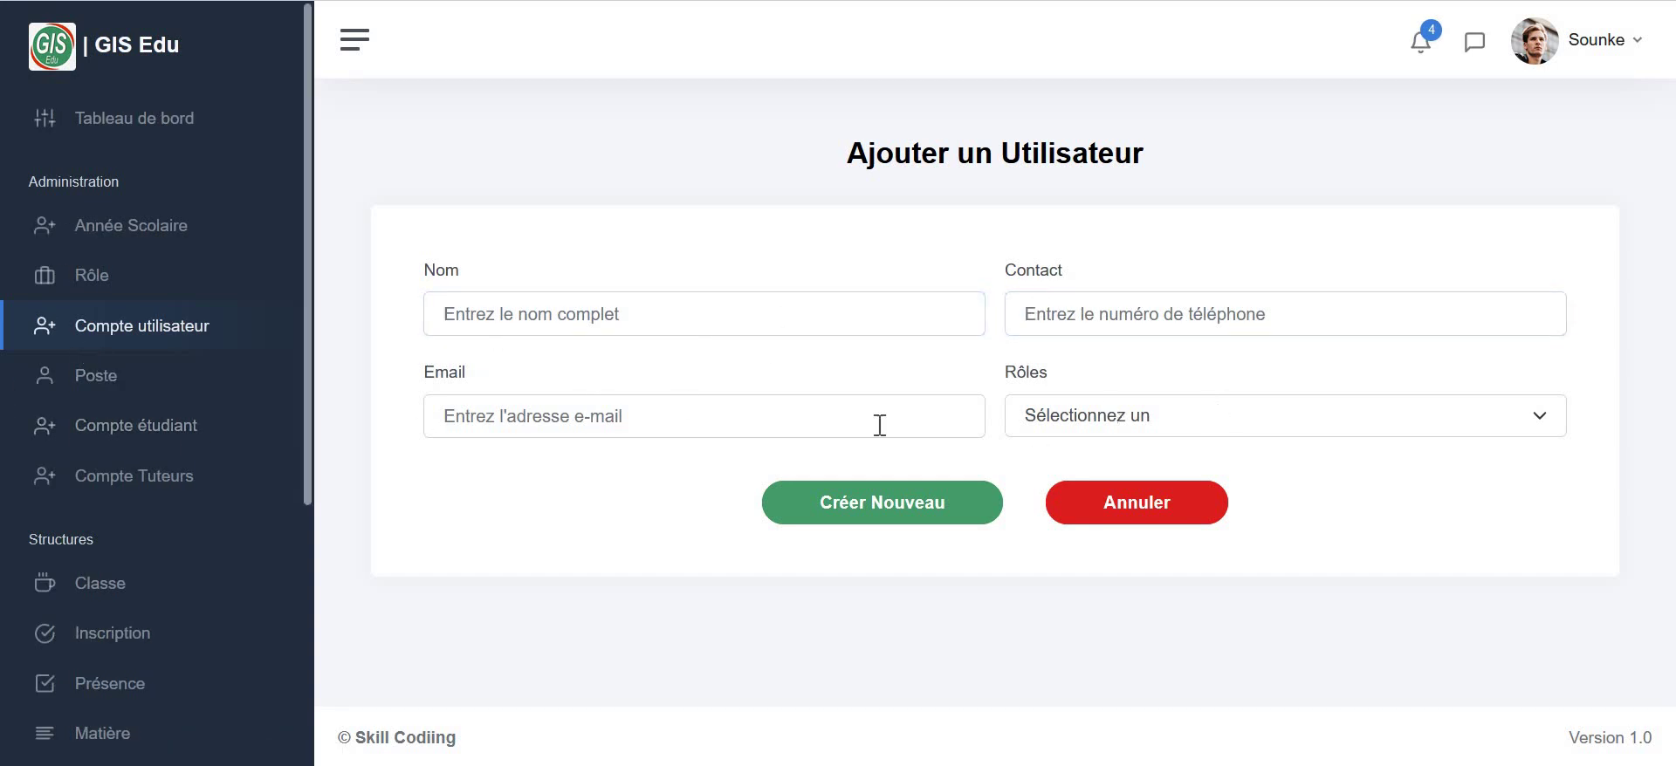
{"action": "left_click", "coordinate": [1107, 419]}
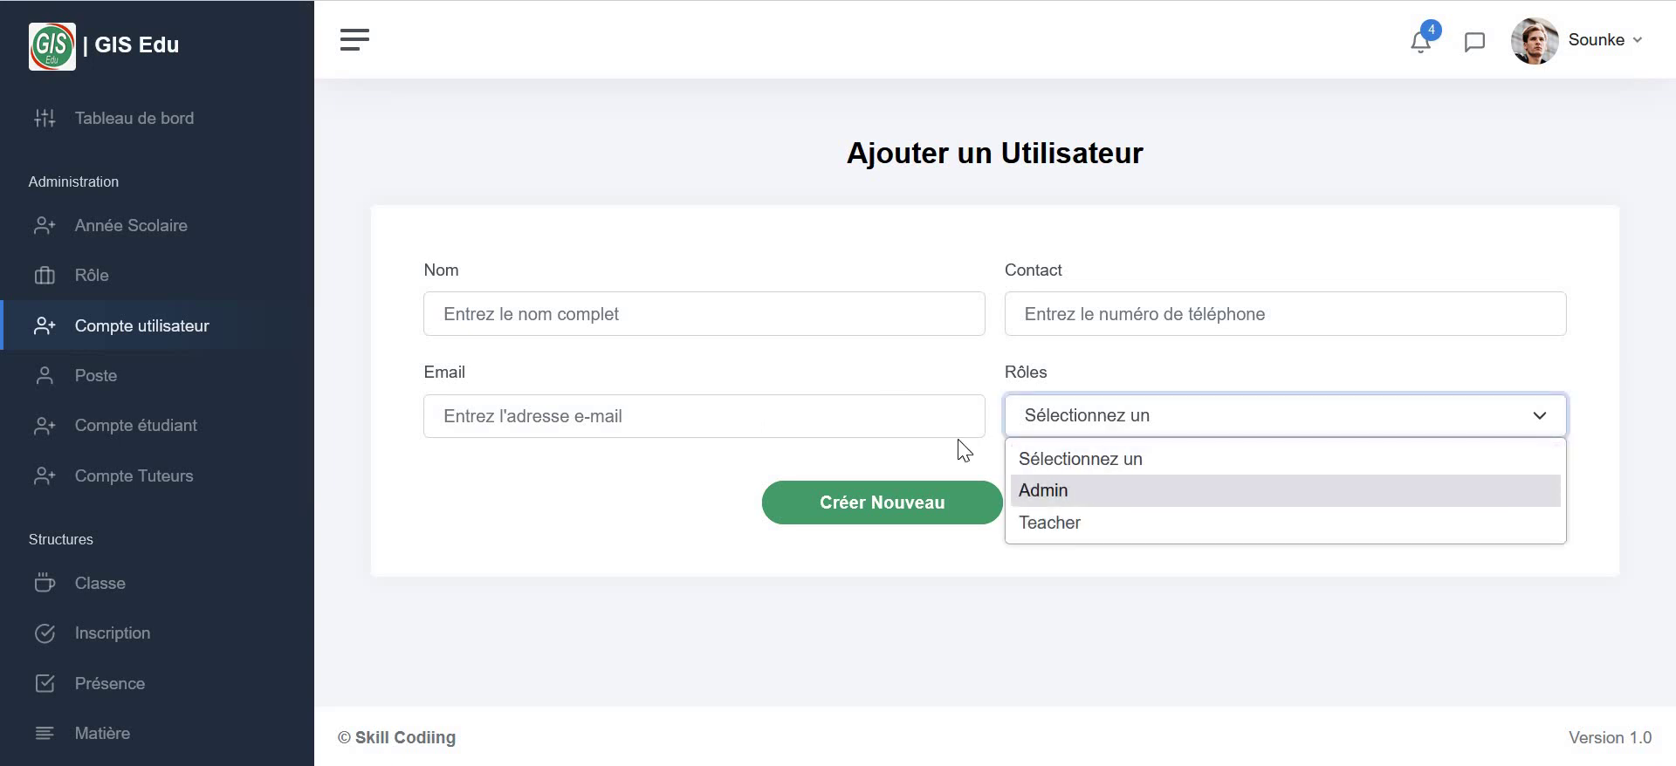
{"action": "left_click", "coordinate": [576, 528]}
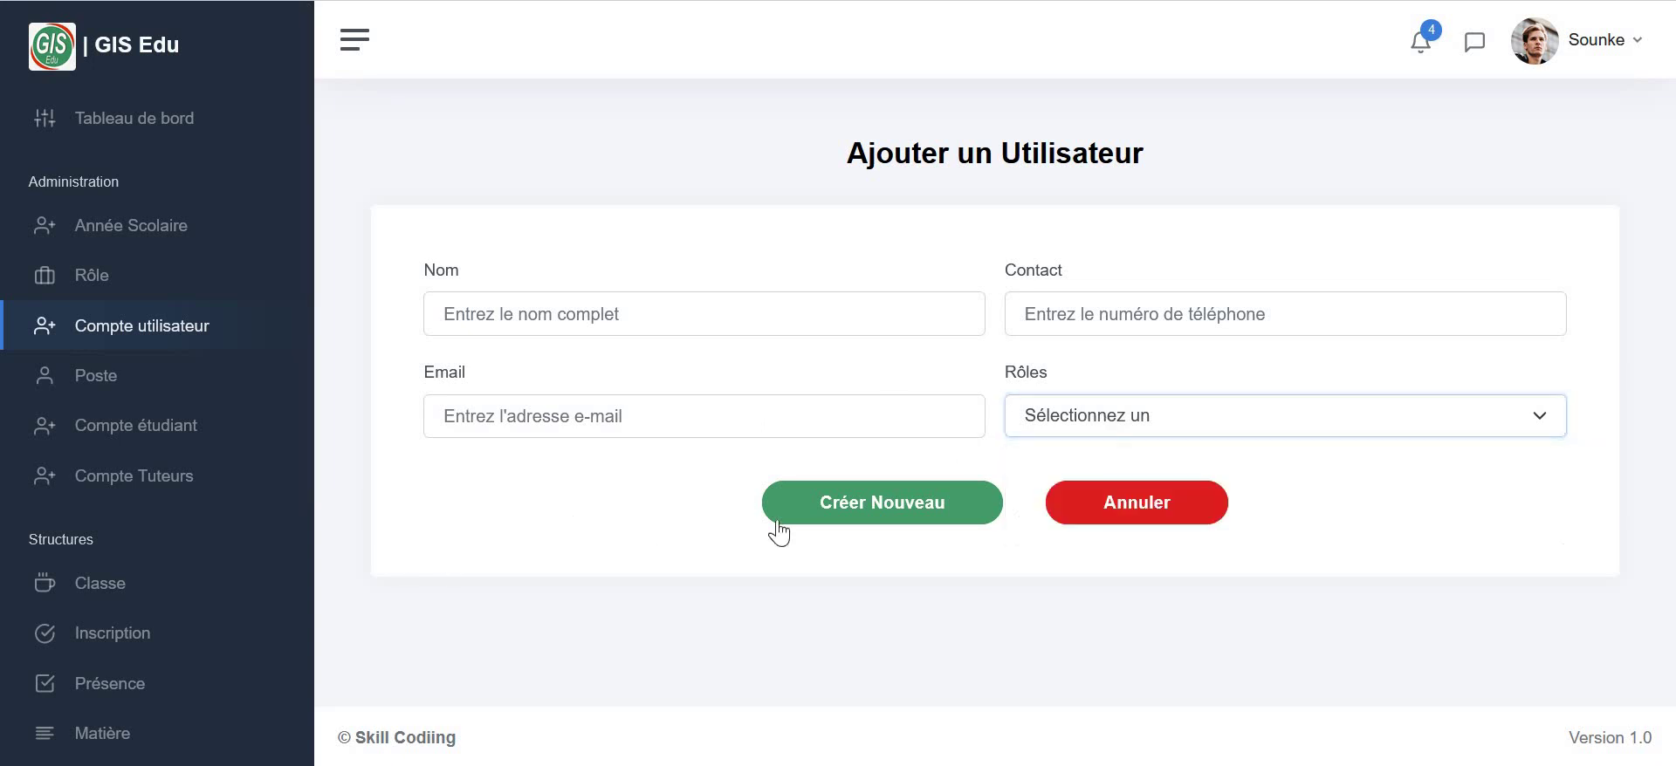
{"action": "left_click", "coordinate": [1154, 417]}
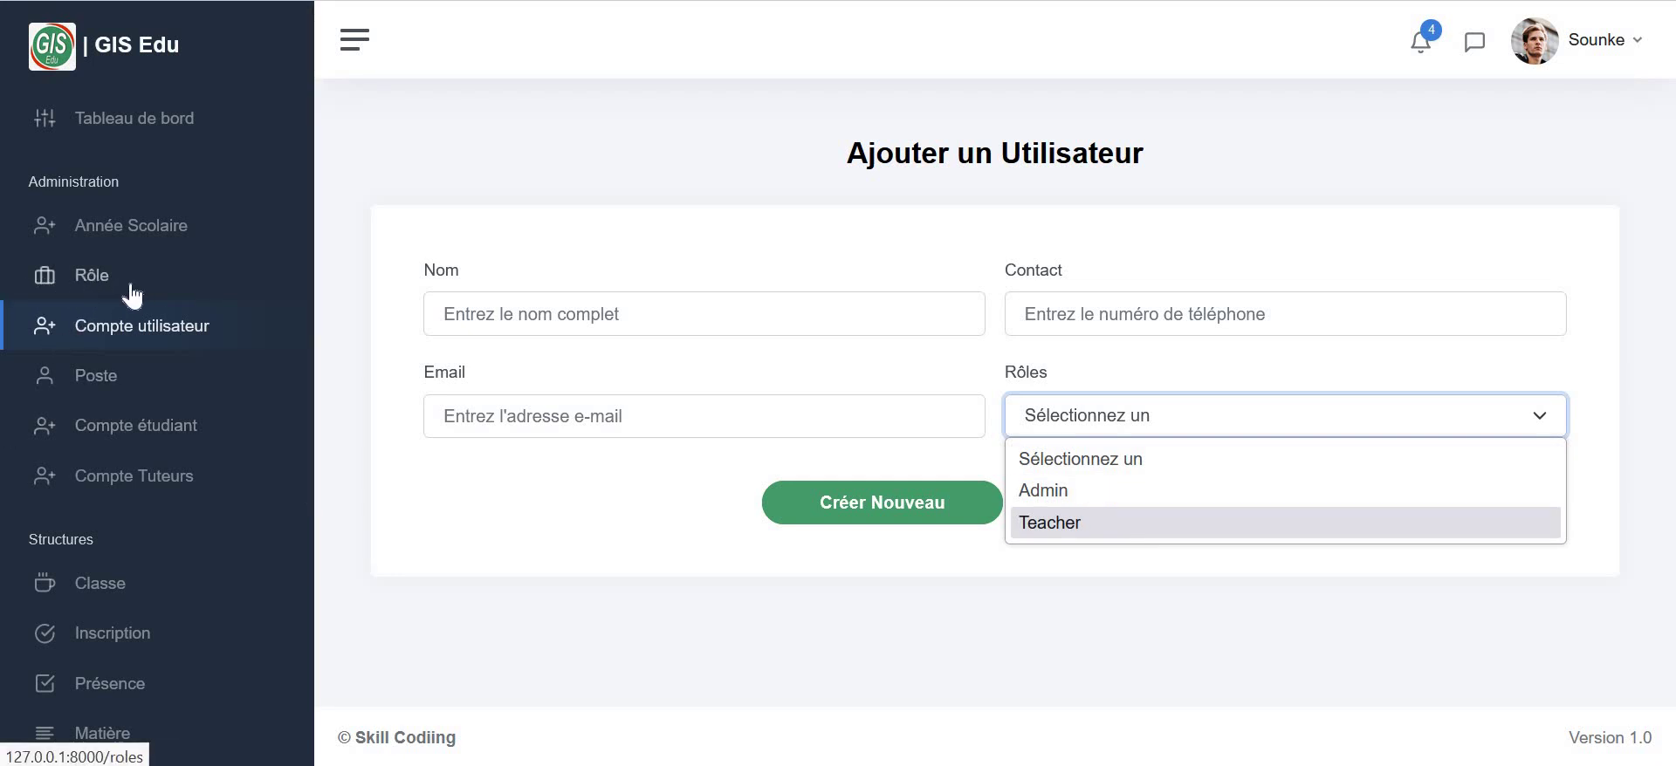
{"action": "left_click", "coordinate": [689, 655]}
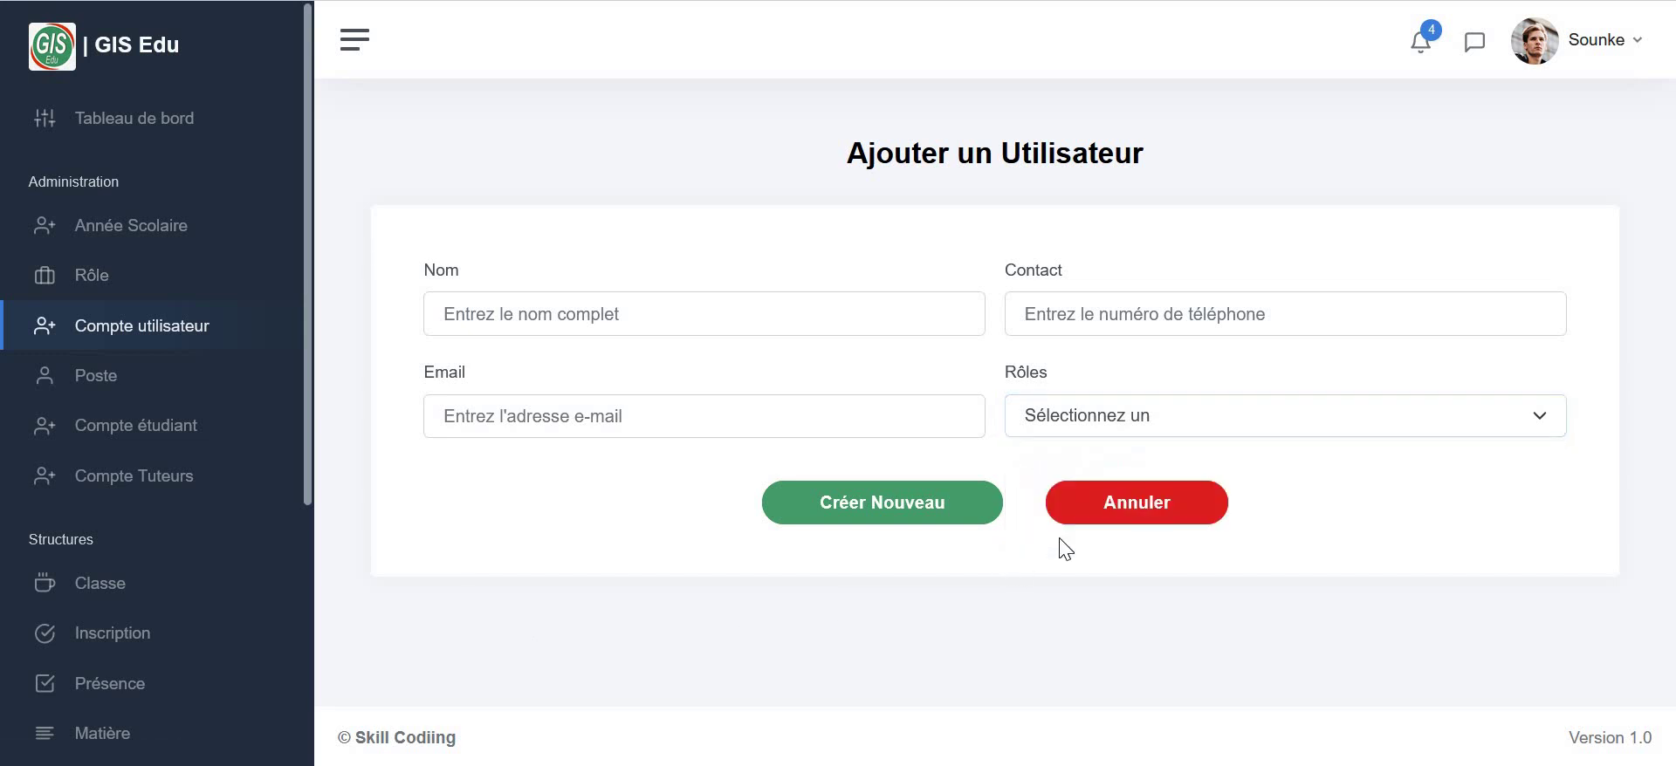
{"action": "left_click", "coordinate": [1099, 515]}
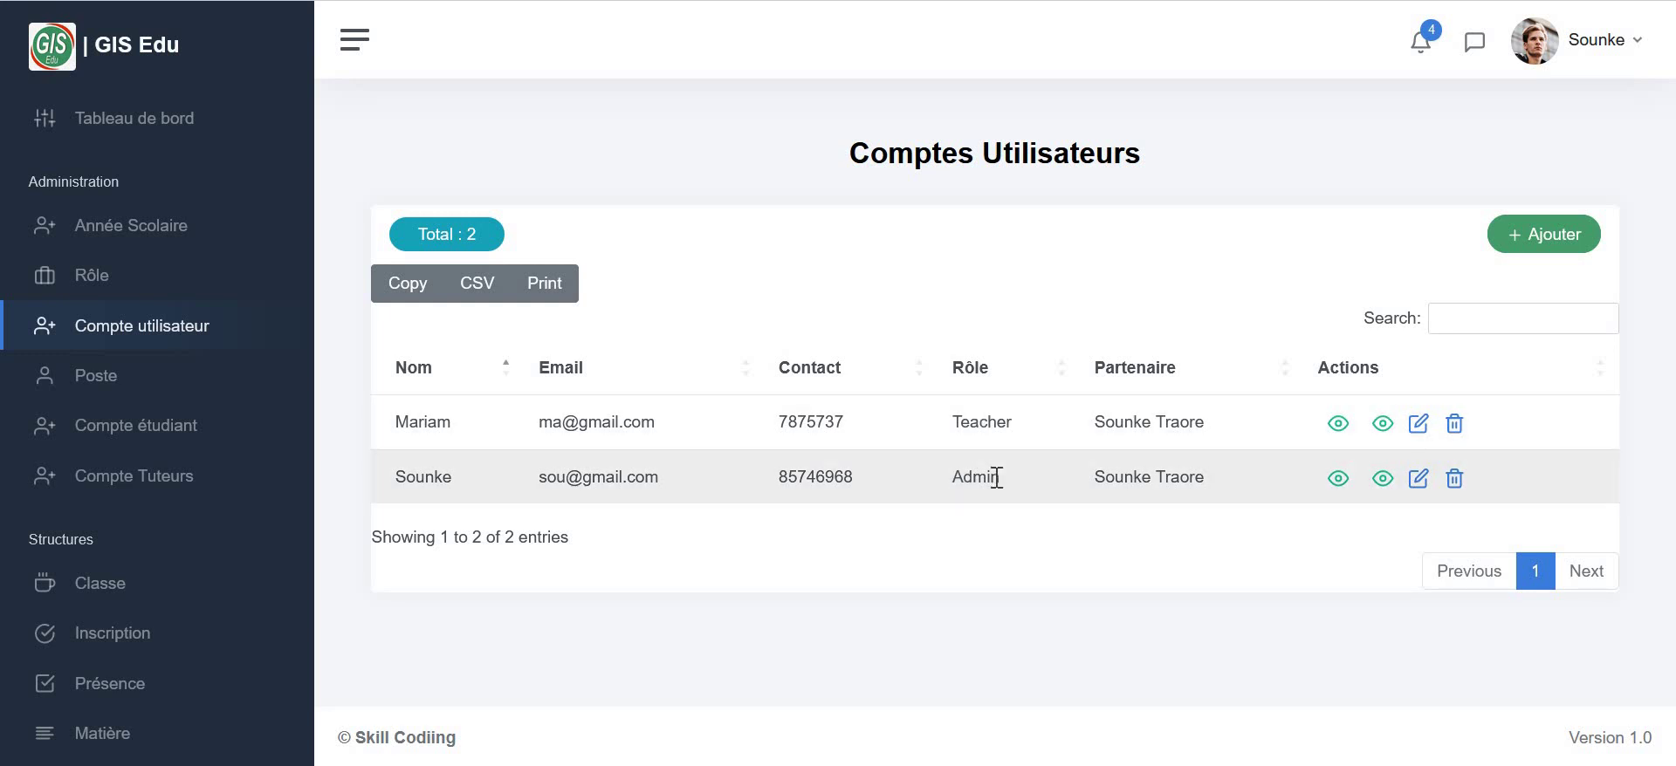
{"action": "left_click", "coordinate": [1337, 425]}
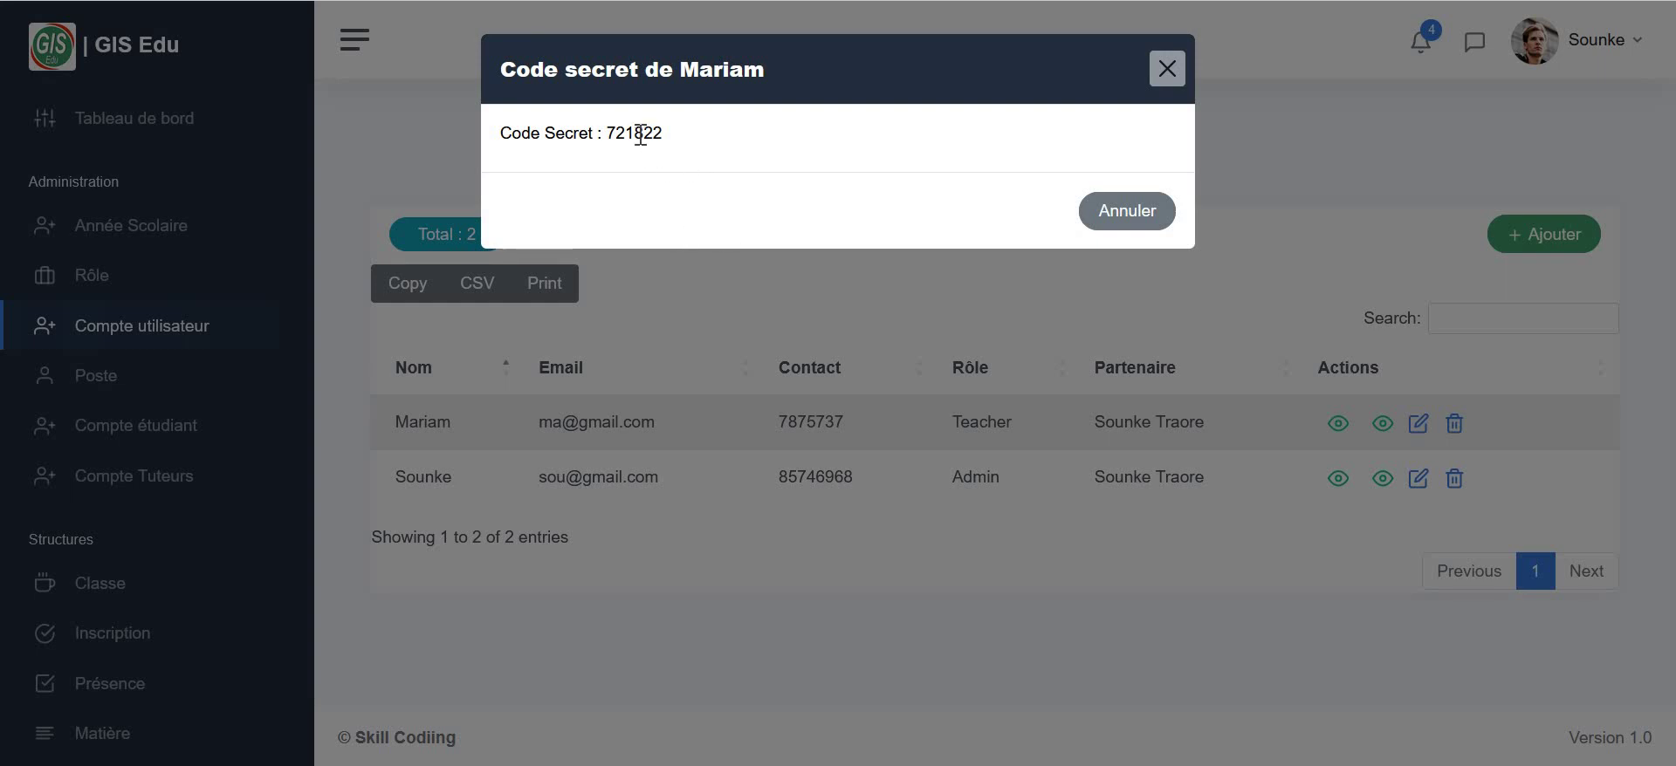
{"action": "left_click", "coordinate": [1138, 737]}
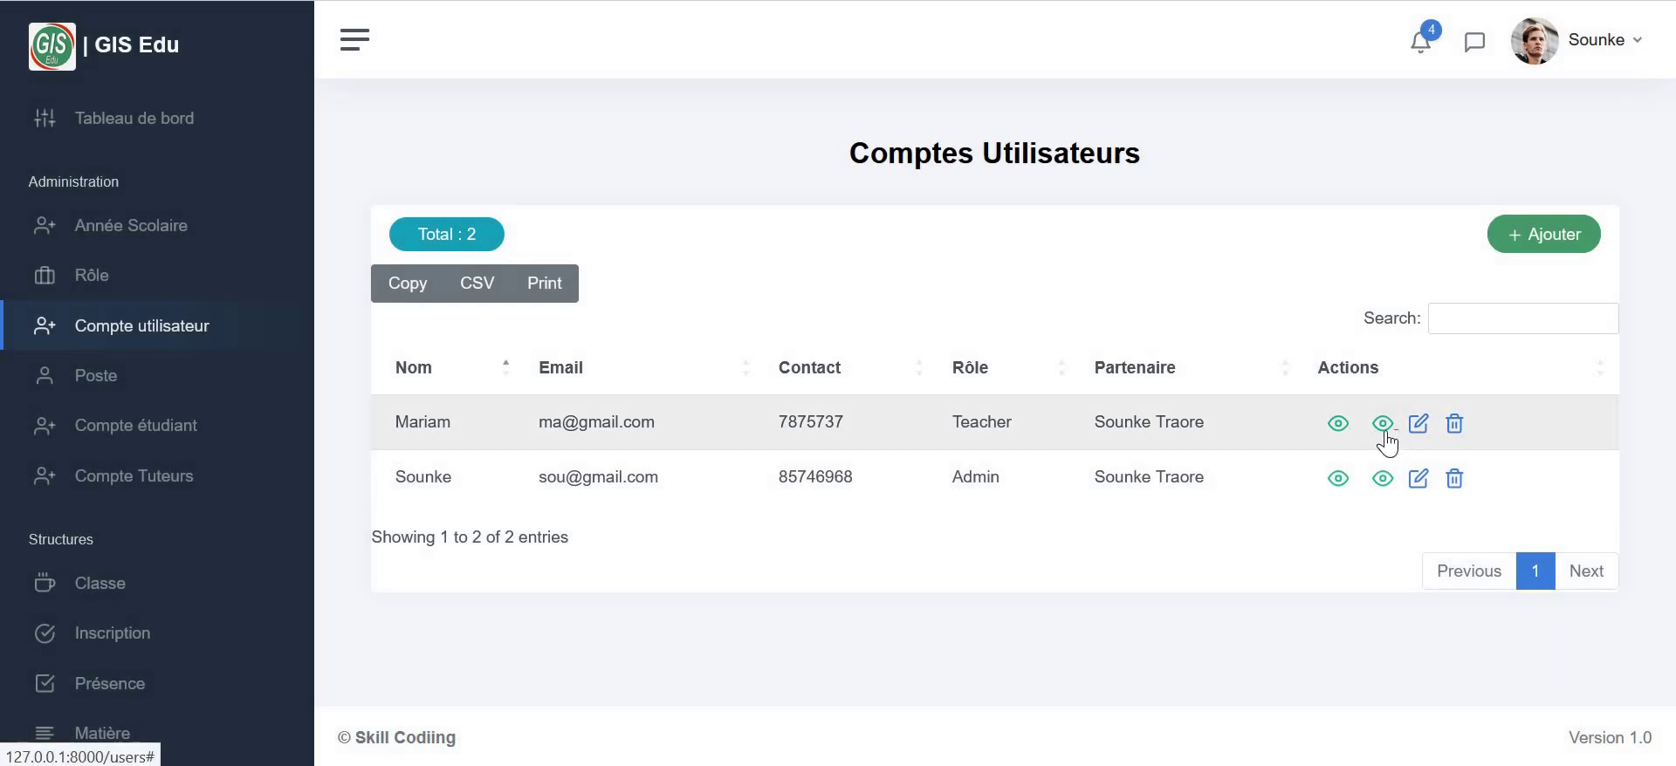
{"action": "left_click", "coordinate": [1386, 432]}
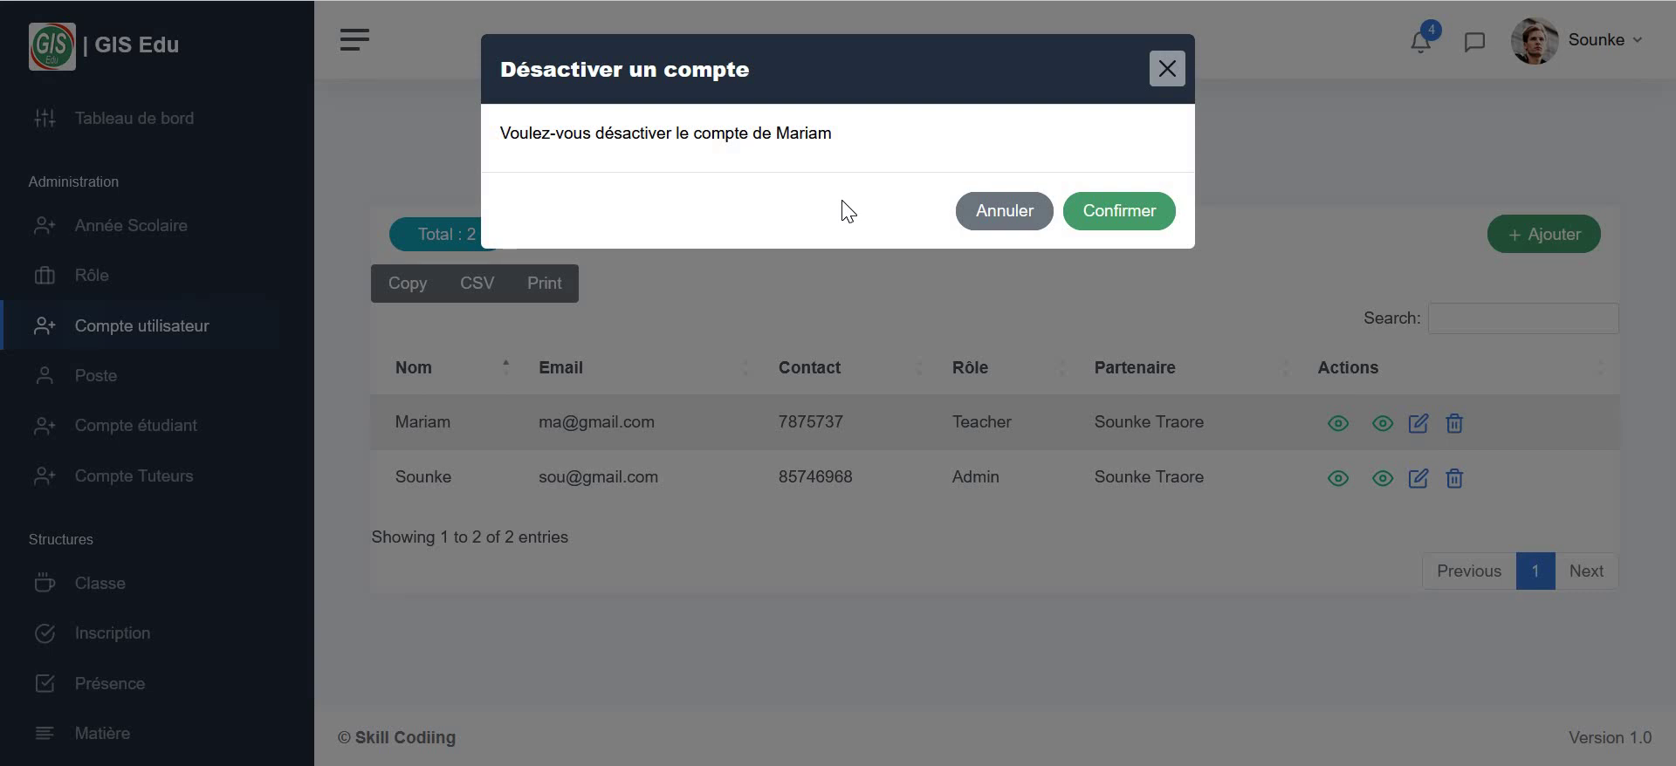
{"action": "left_click", "coordinate": [1172, 73]}
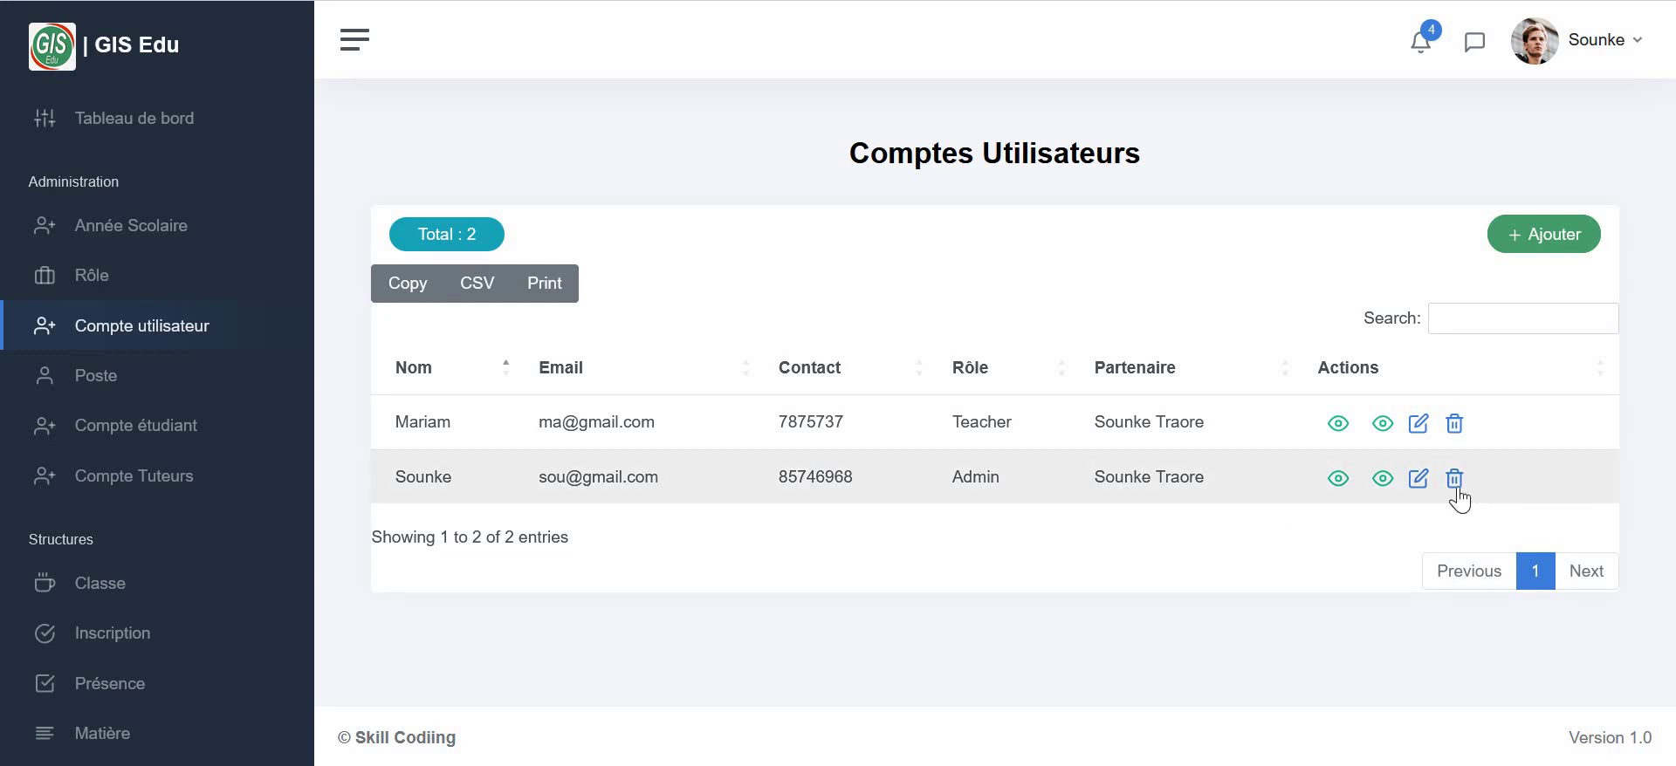
- Create the Directeur staff position on the Poste page
{"action": "left_click", "coordinate": [123, 375]}
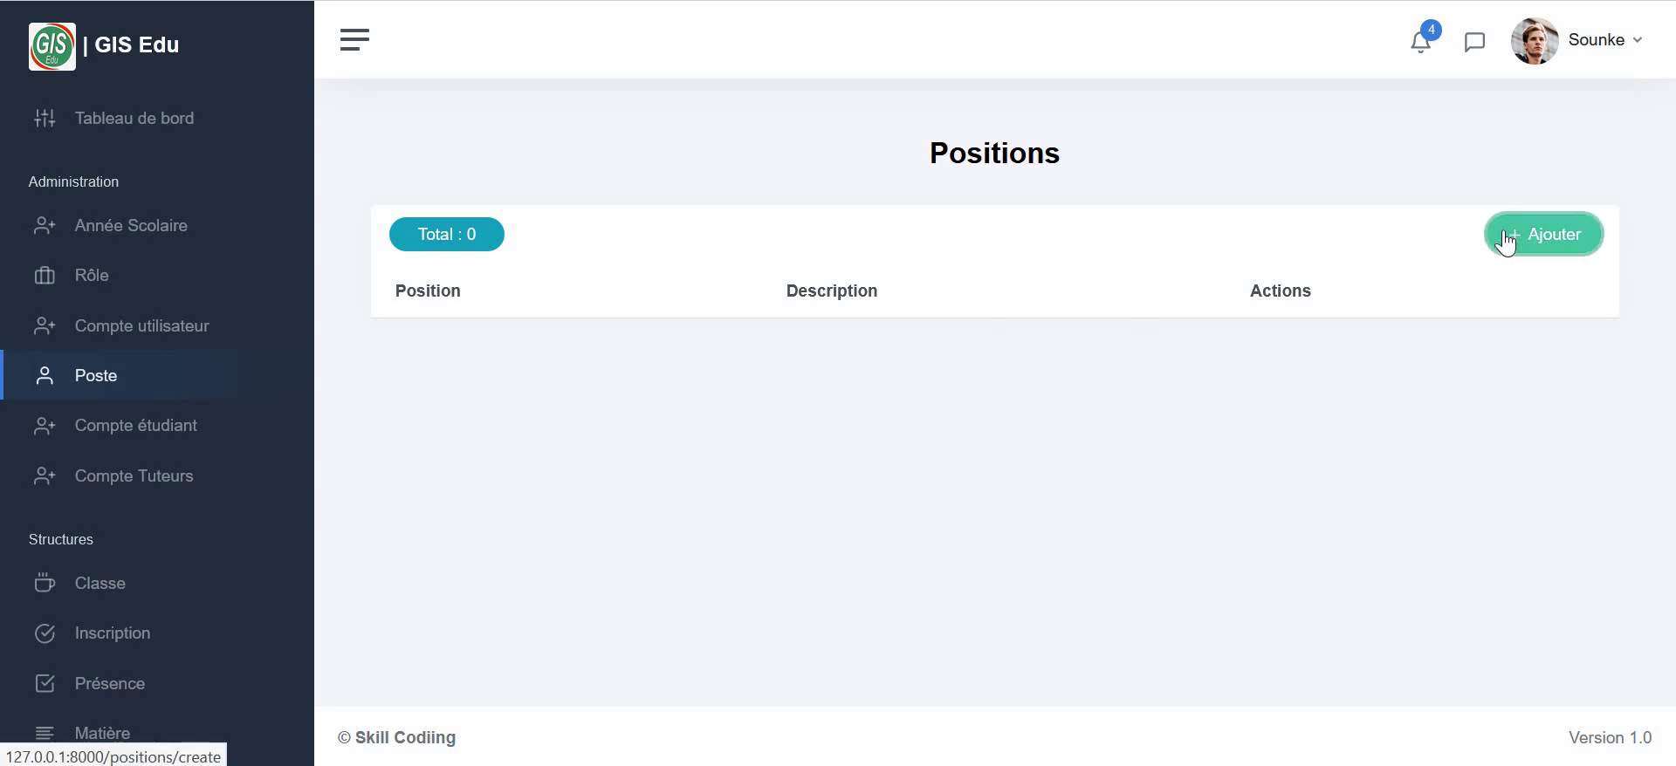
{"action": "left_click", "coordinate": [1504, 241]}
{"action": "left_click", "coordinate": [547, 328]}
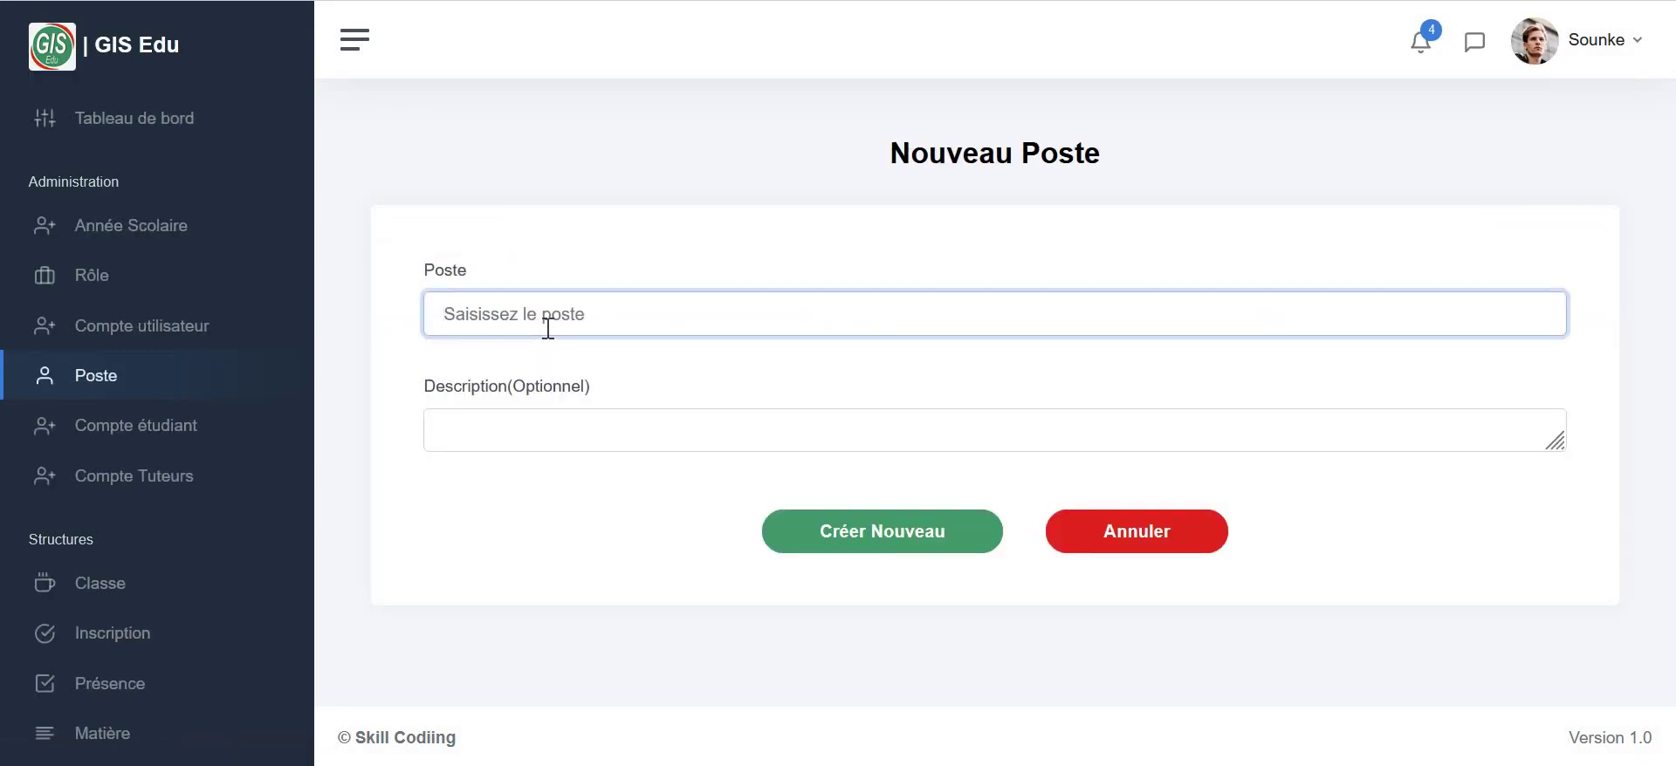
{"action": "type", "text": "Directeur"}
{"action": "left_click", "coordinate": [572, 431]}
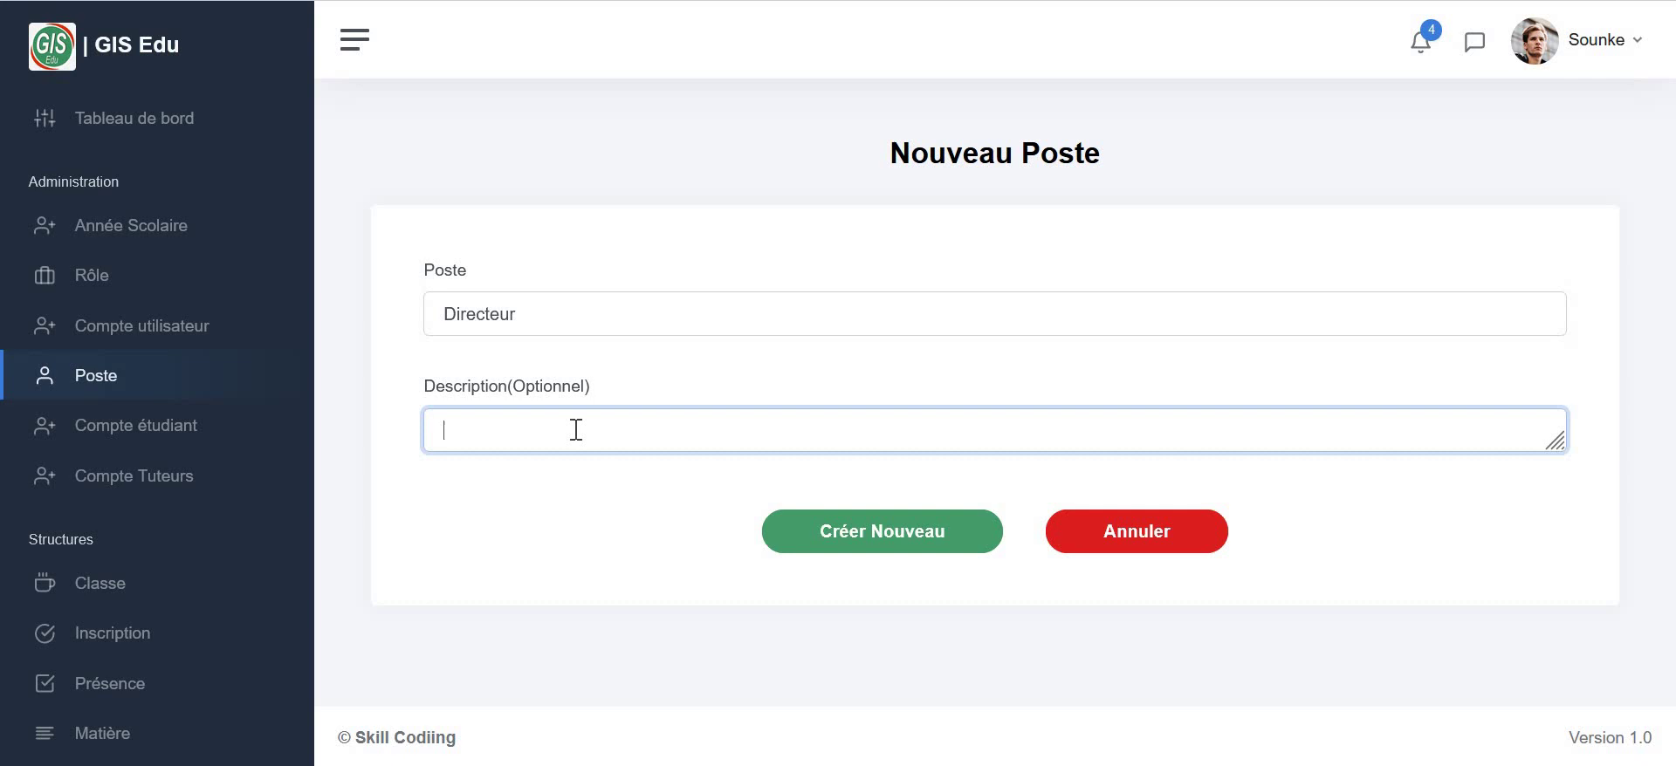
{"action": "left_click", "coordinate": [989, 549]}
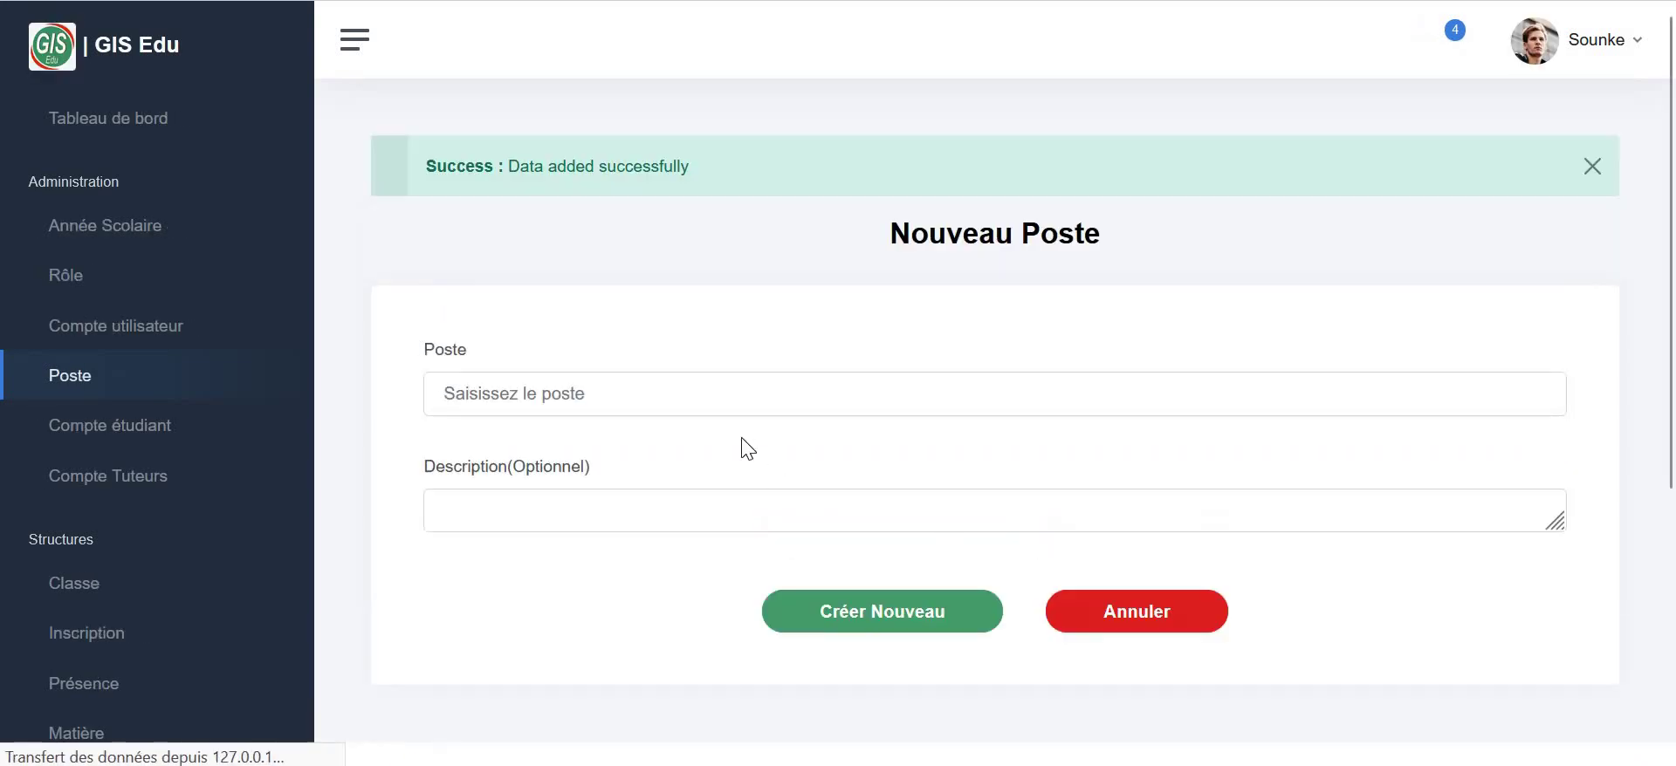
- Add the Gardien position, then view the empty Compte étudiant list
{"action": "left_click", "coordinate": [717, 393]}
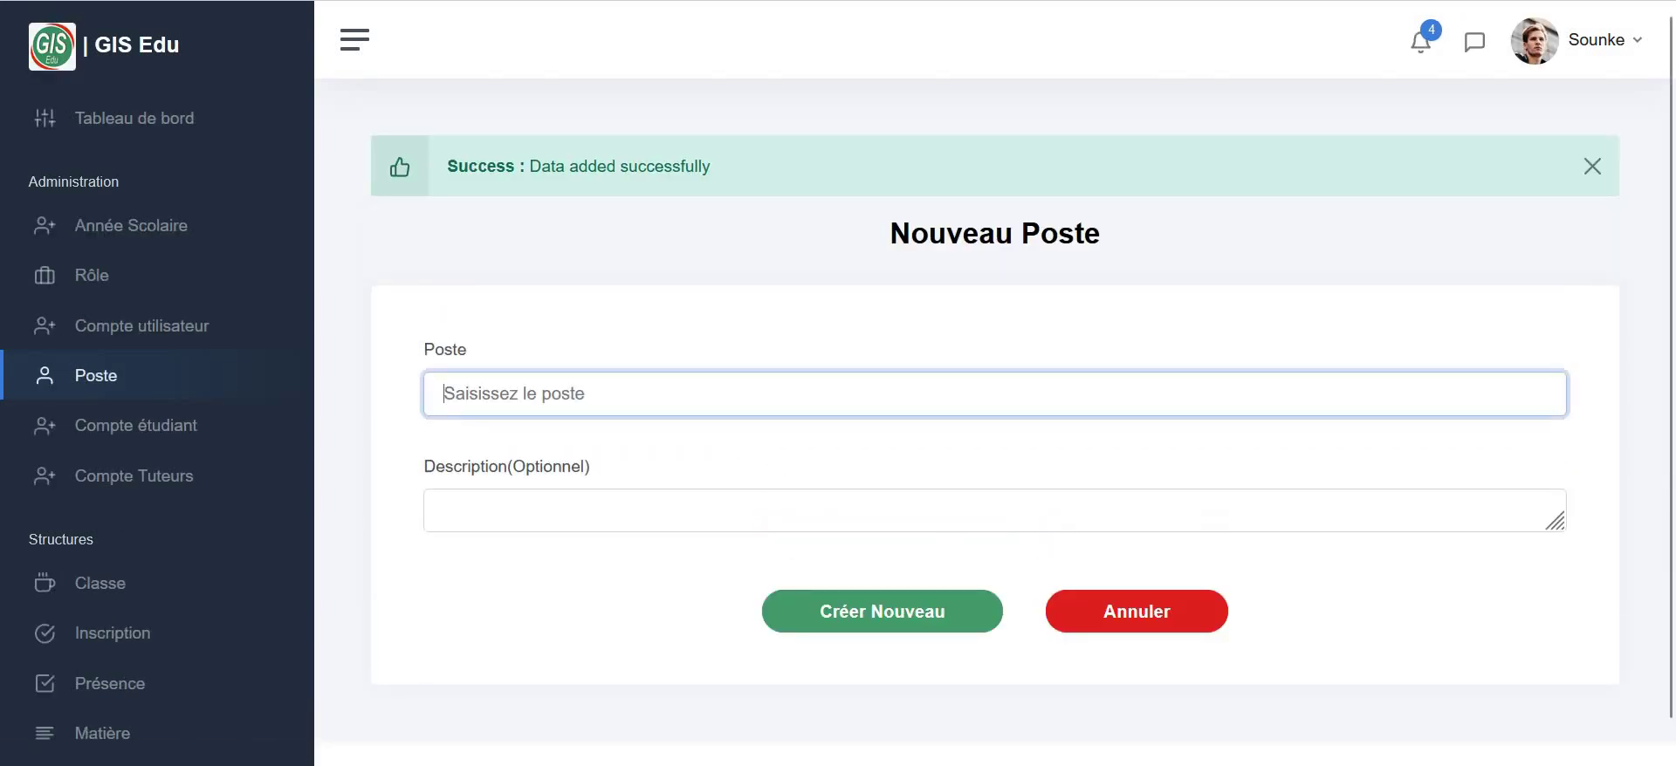
{"action": "type", "text": "Gardien"}
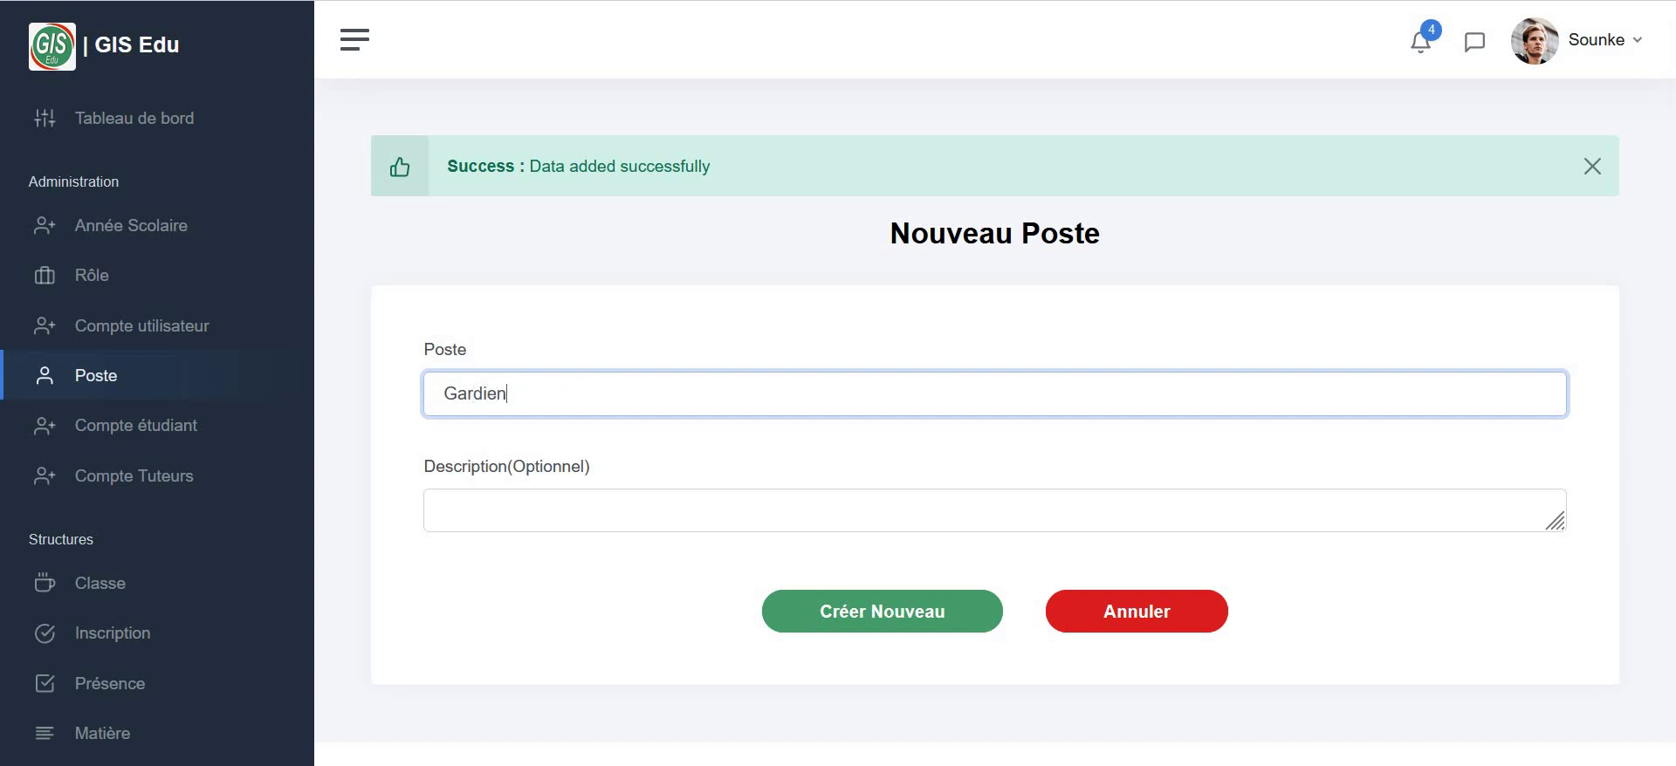
{"action": "left_click", "coordinate": [875, 618]}
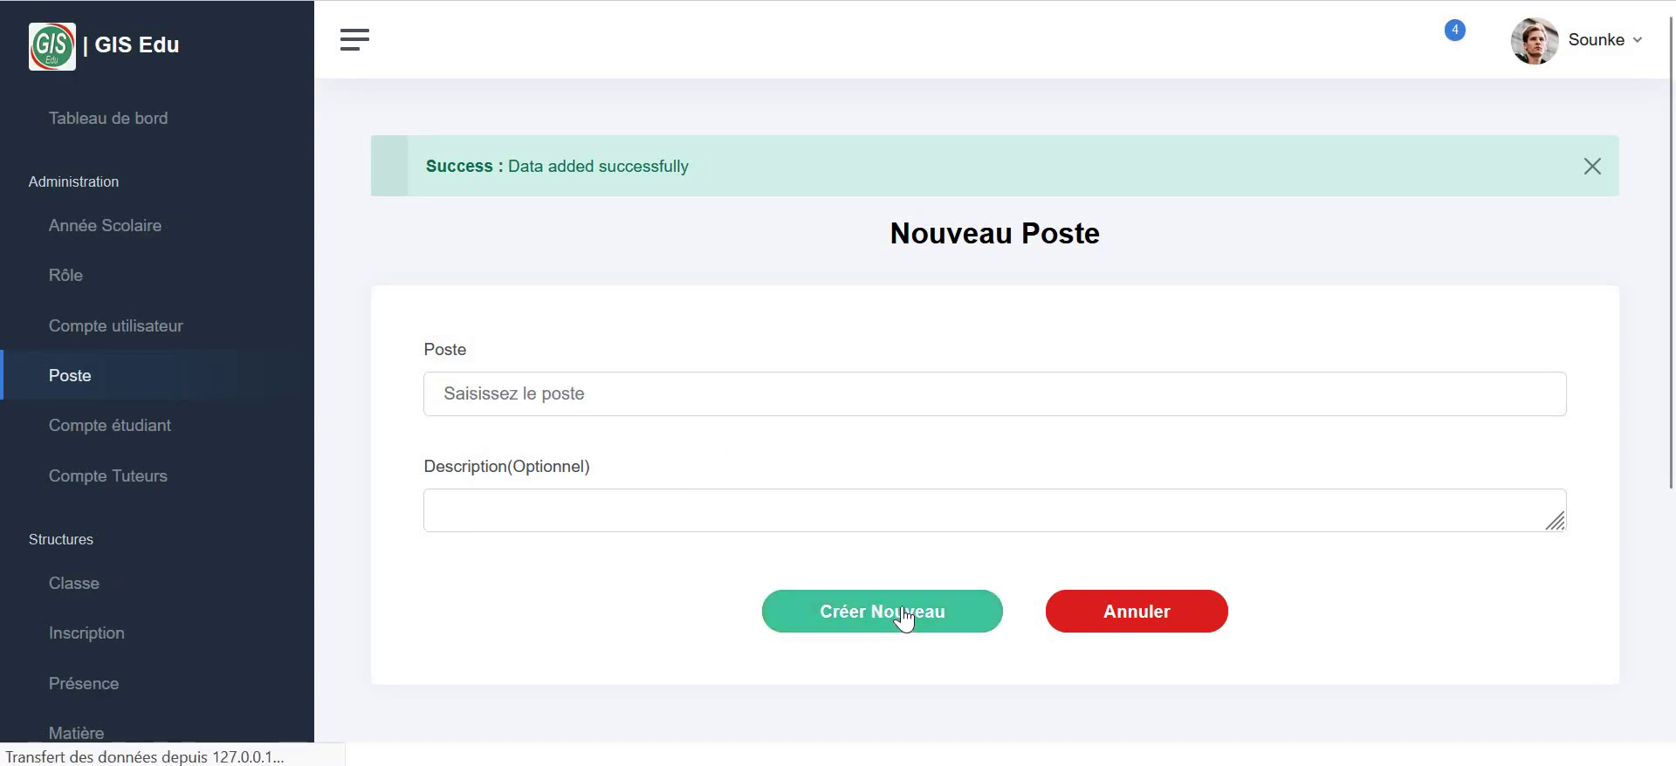
{"action": "left_click", "coordinate": [1139, 611]}
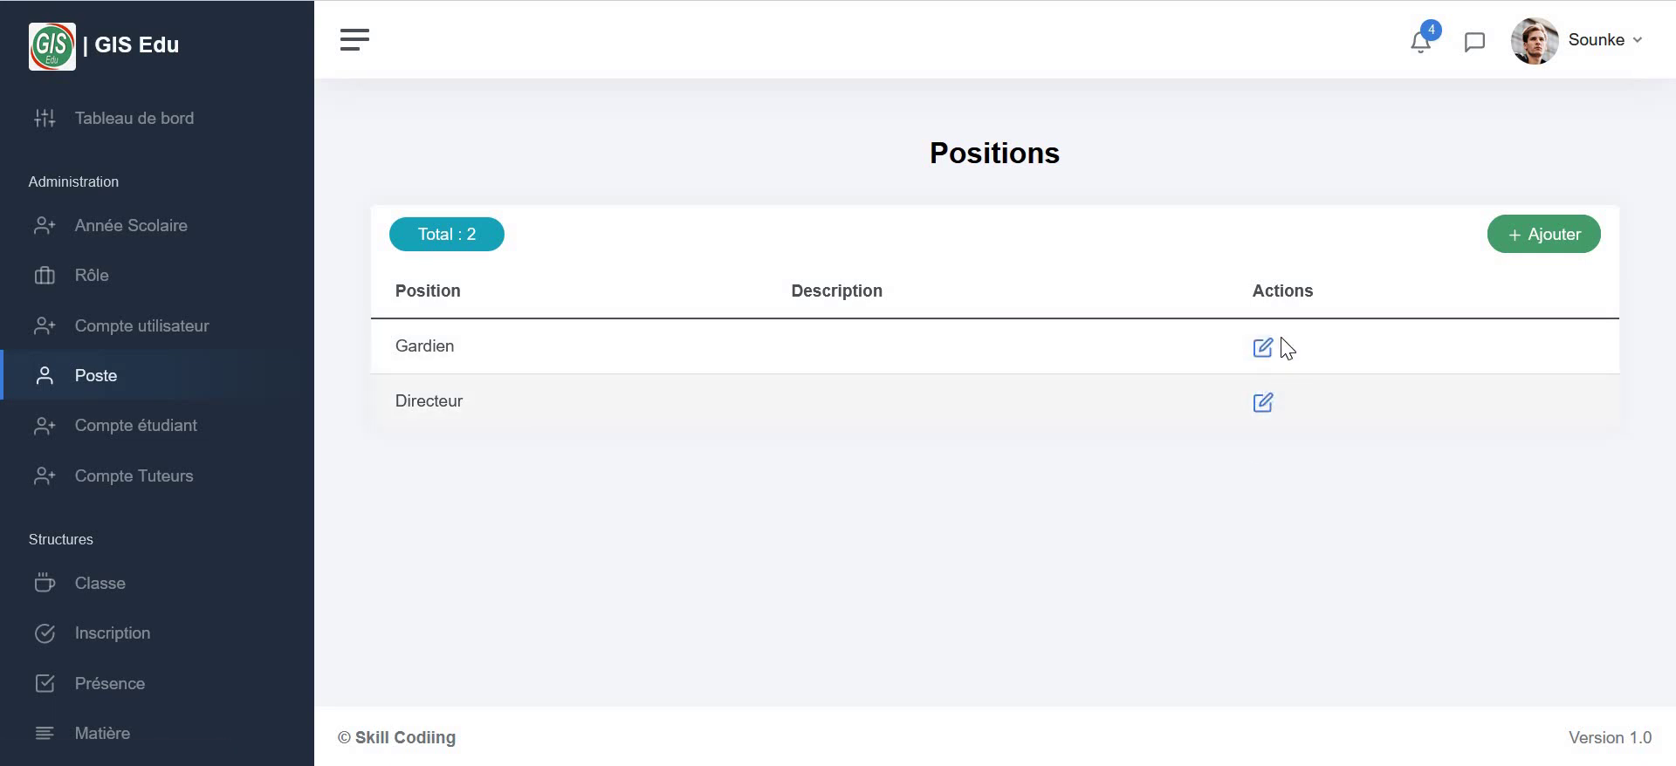
{"action": "left_click", "coordinate": [110, 423]}
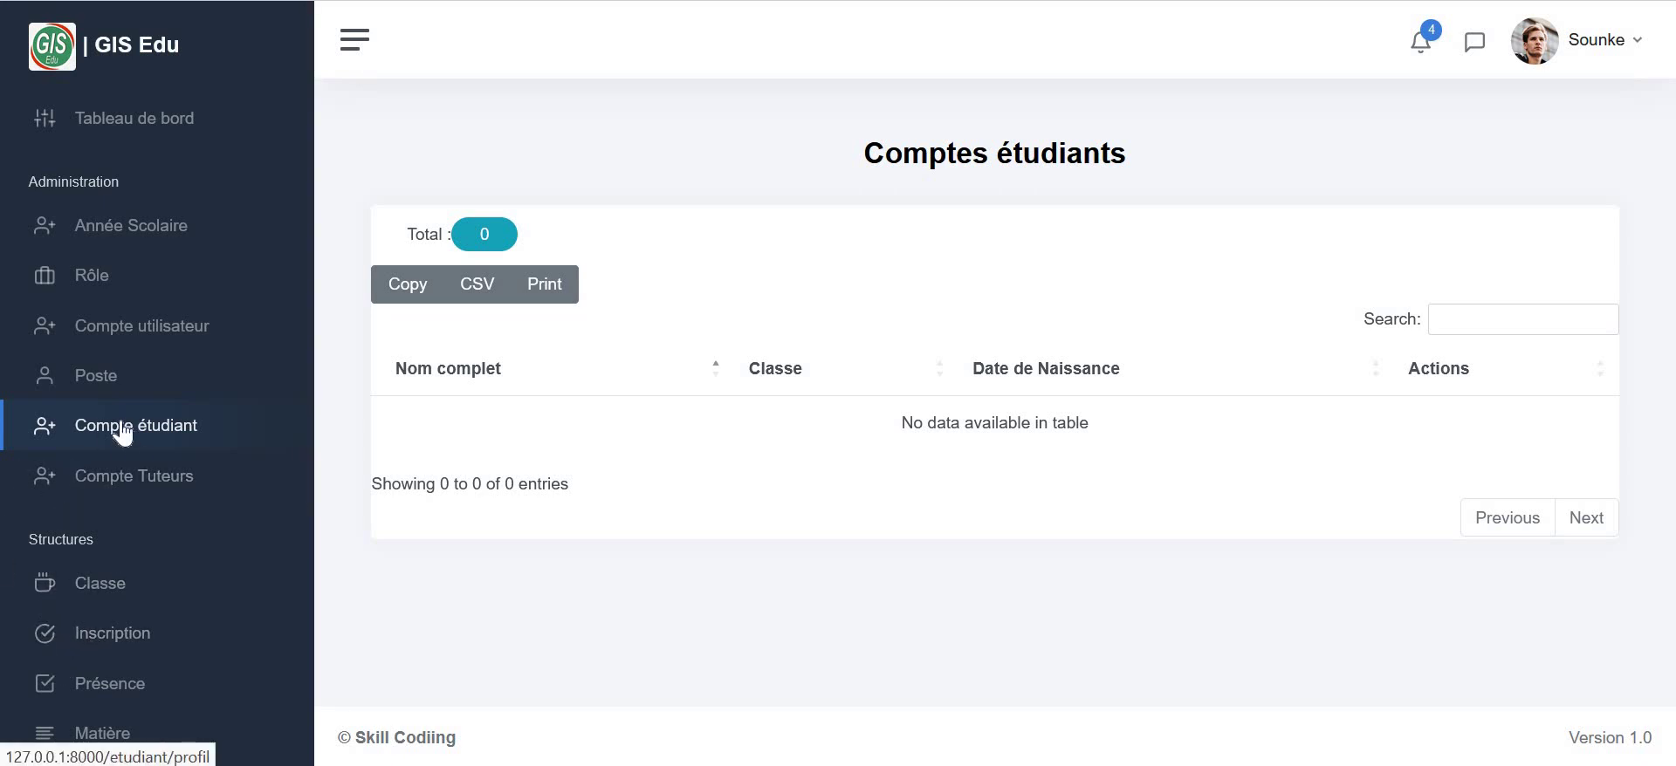
- View the empty Compte Tuteurs list, then the Classes list showing 4eme
{"action": "left_click", "coordinate": [144, 496]}
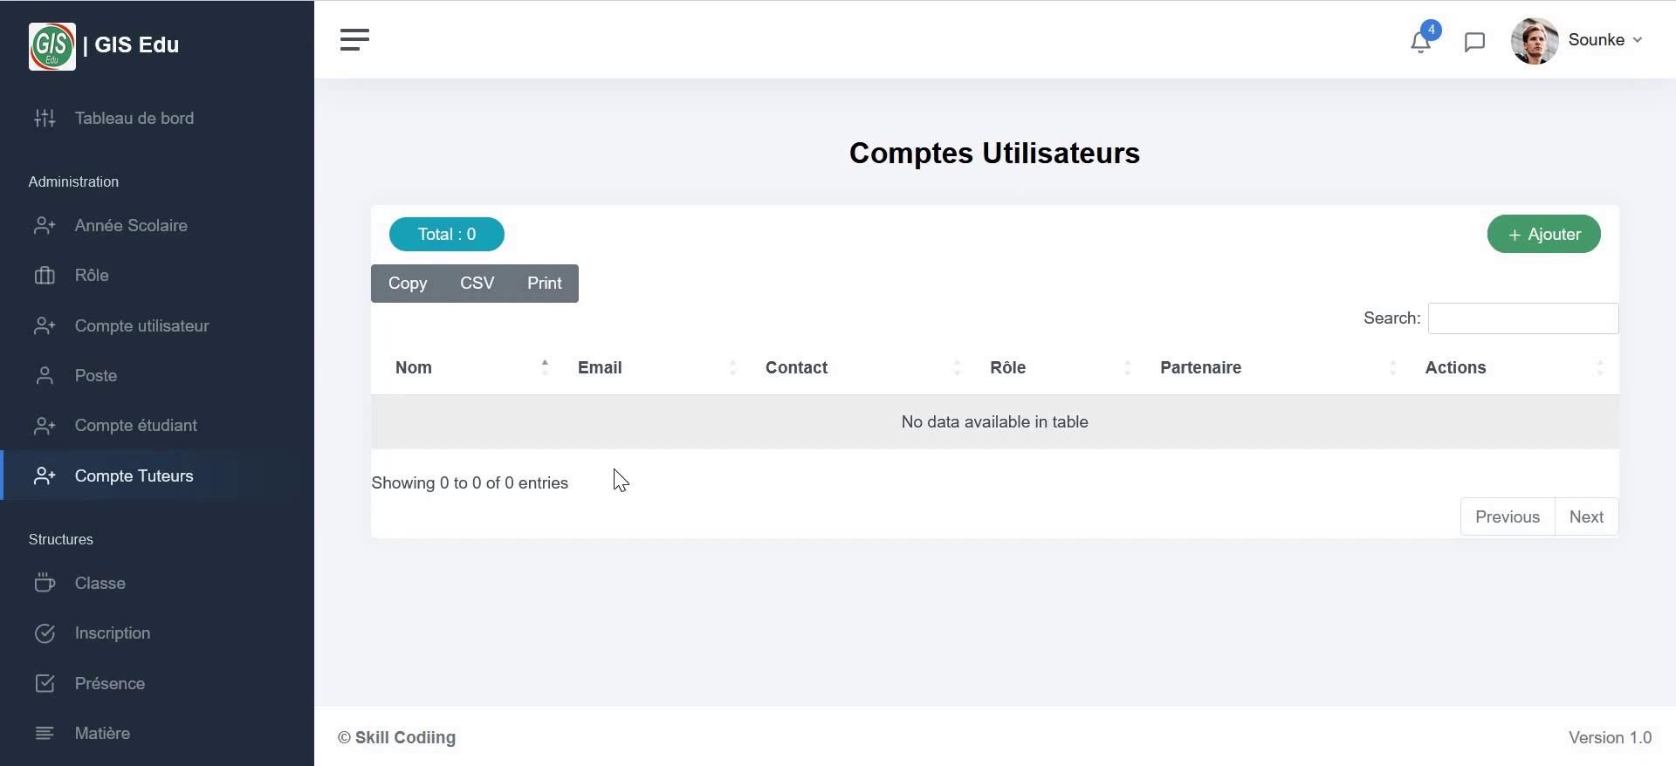
{"action": "left_click", "coordinate": [94, 585]}
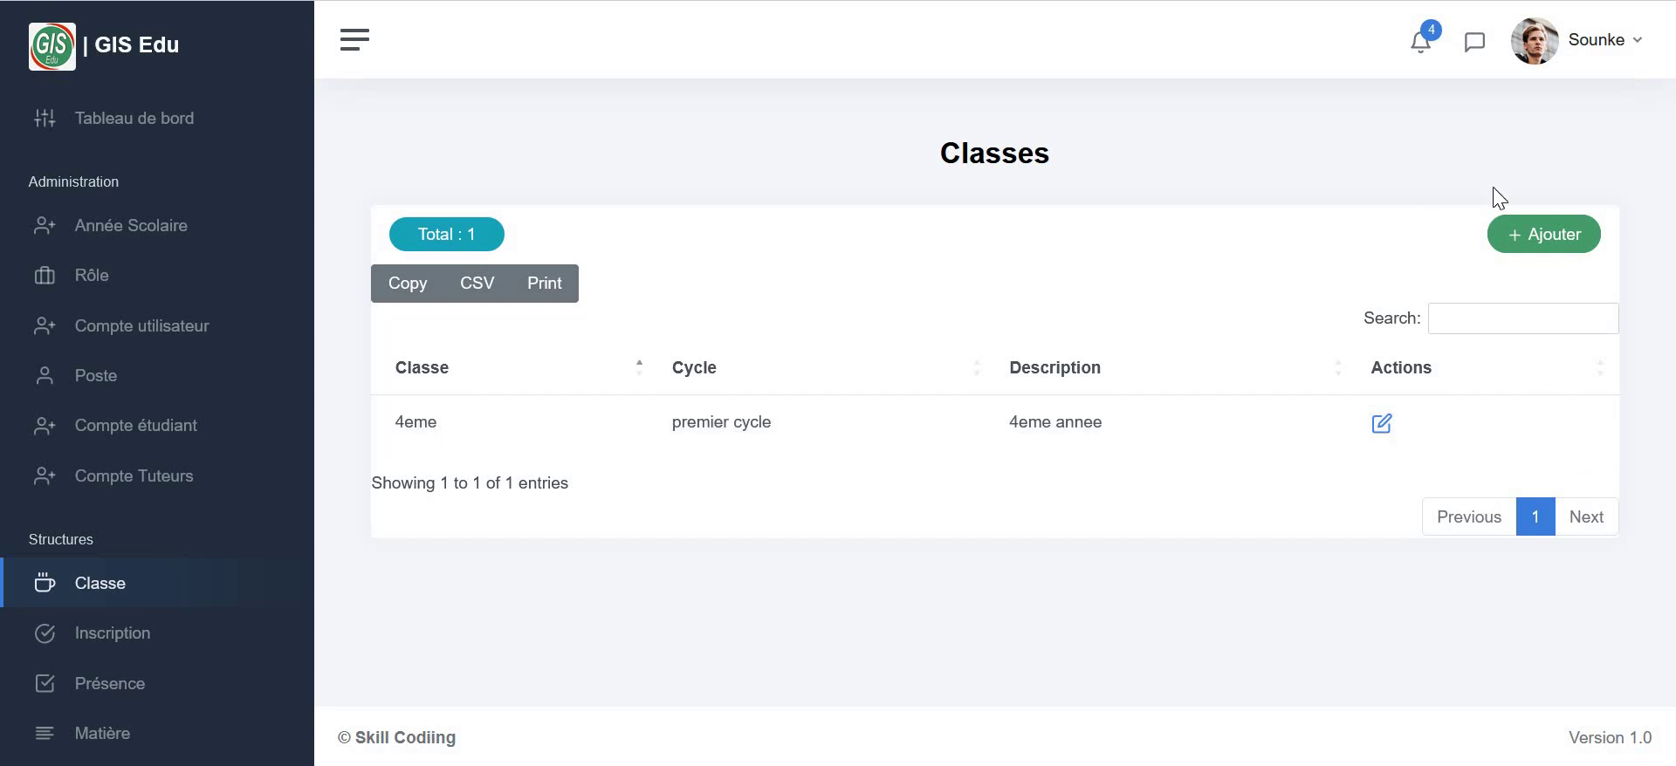
- Start a new class and name it 8ème Année
{"action": "left_click", "coordinate": [1564, 237]}
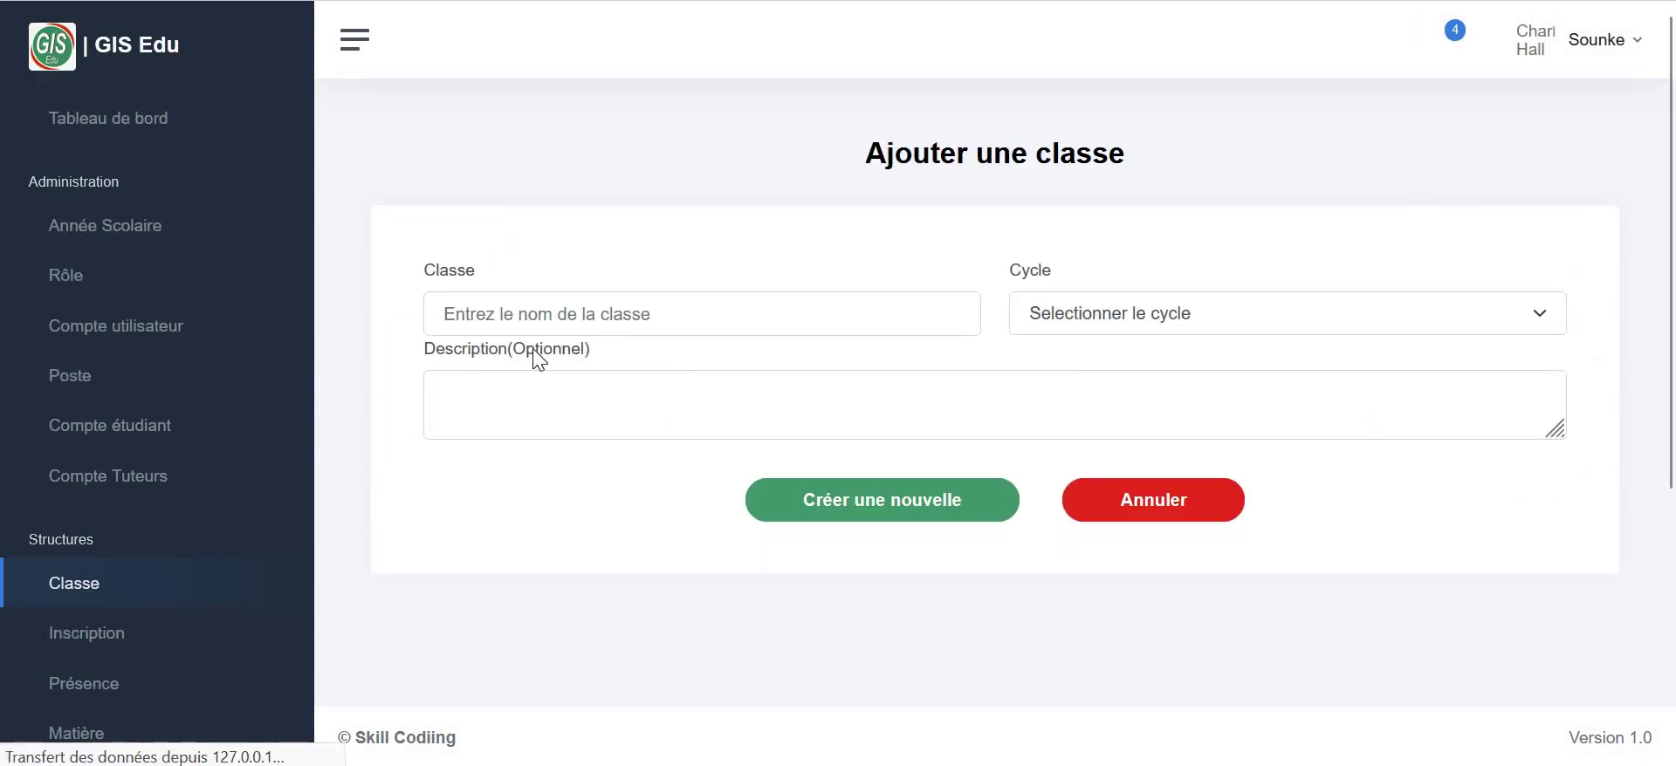
{"action": "left_click", "coordinate": [616, 320]}
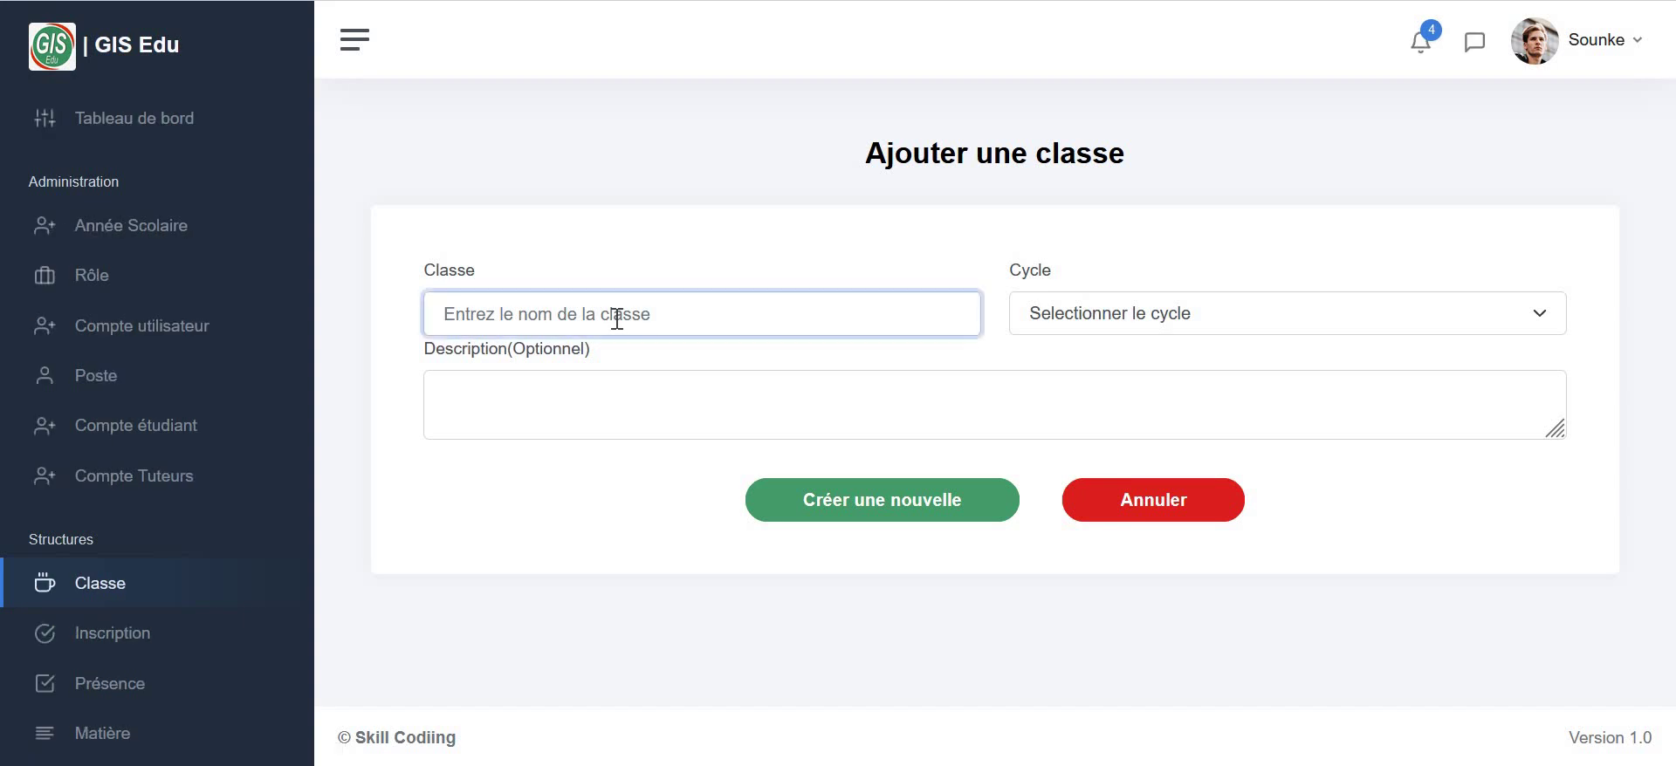
{"action": "type", "text": "8"}
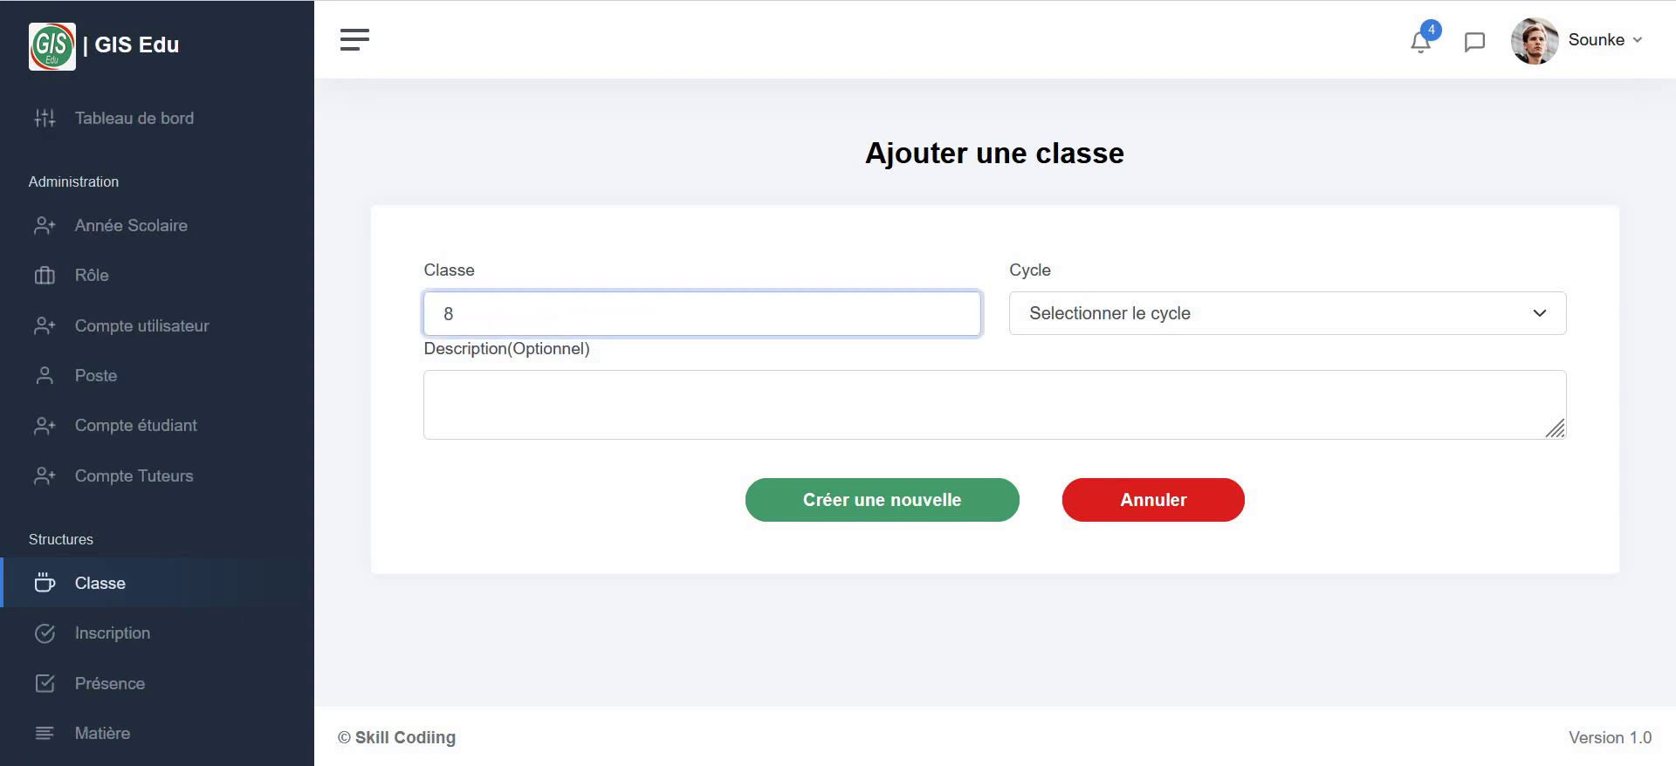
{"action": "key", "text": "super+space"}
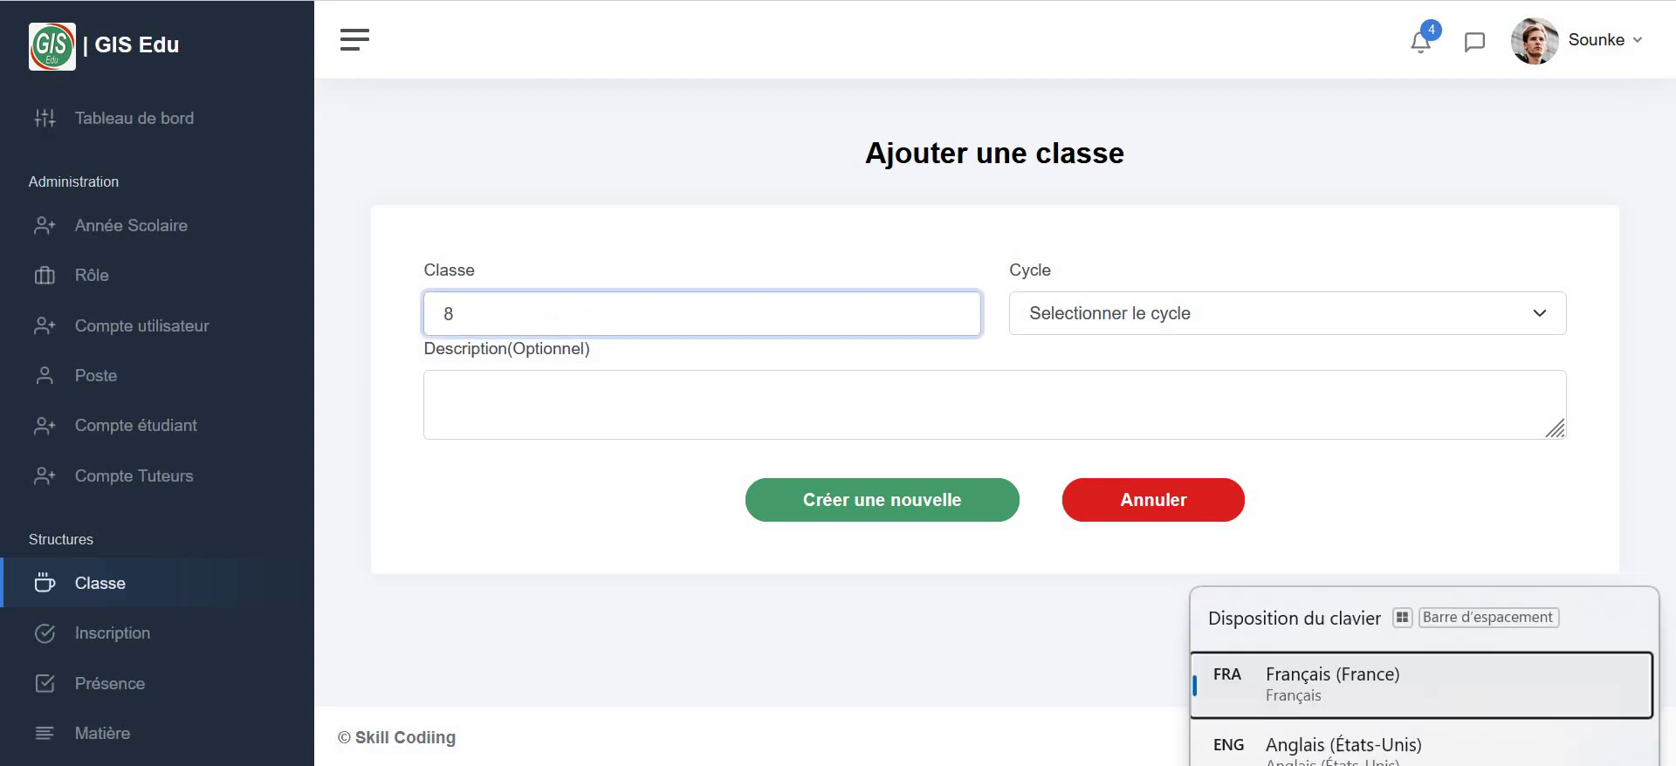
{"action": "type", "text": "ème An"}
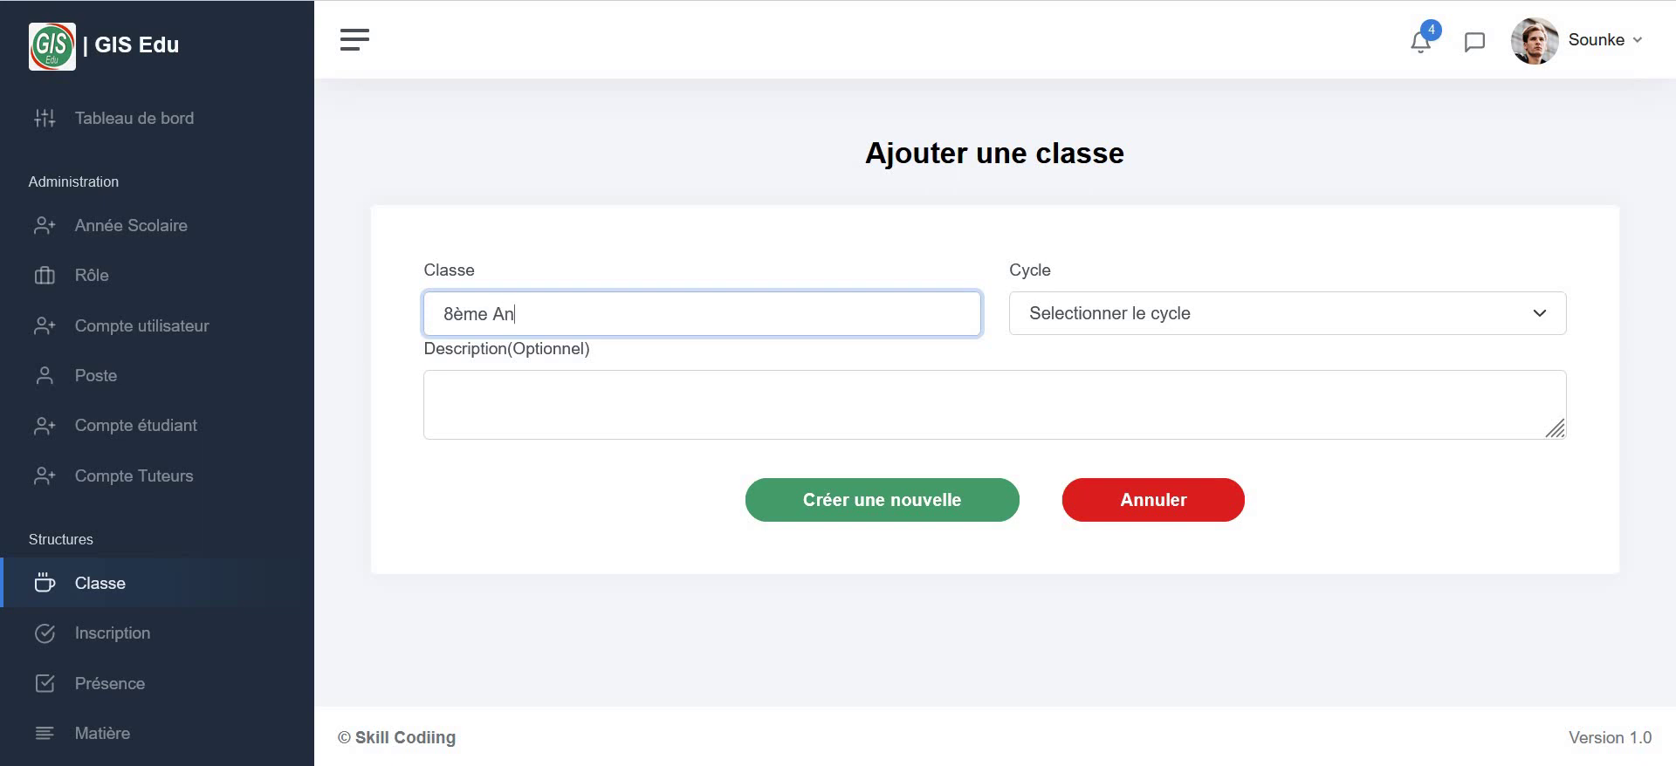
{"action": "type", "text": "n"}
{"action": "key", "text": "super+space"}
{"action": "type", "text": "é"}
- Set Second Cycle with description test, save the class, and return to Classes
{"action": "left_click", "coordinate": [1406, 316]}
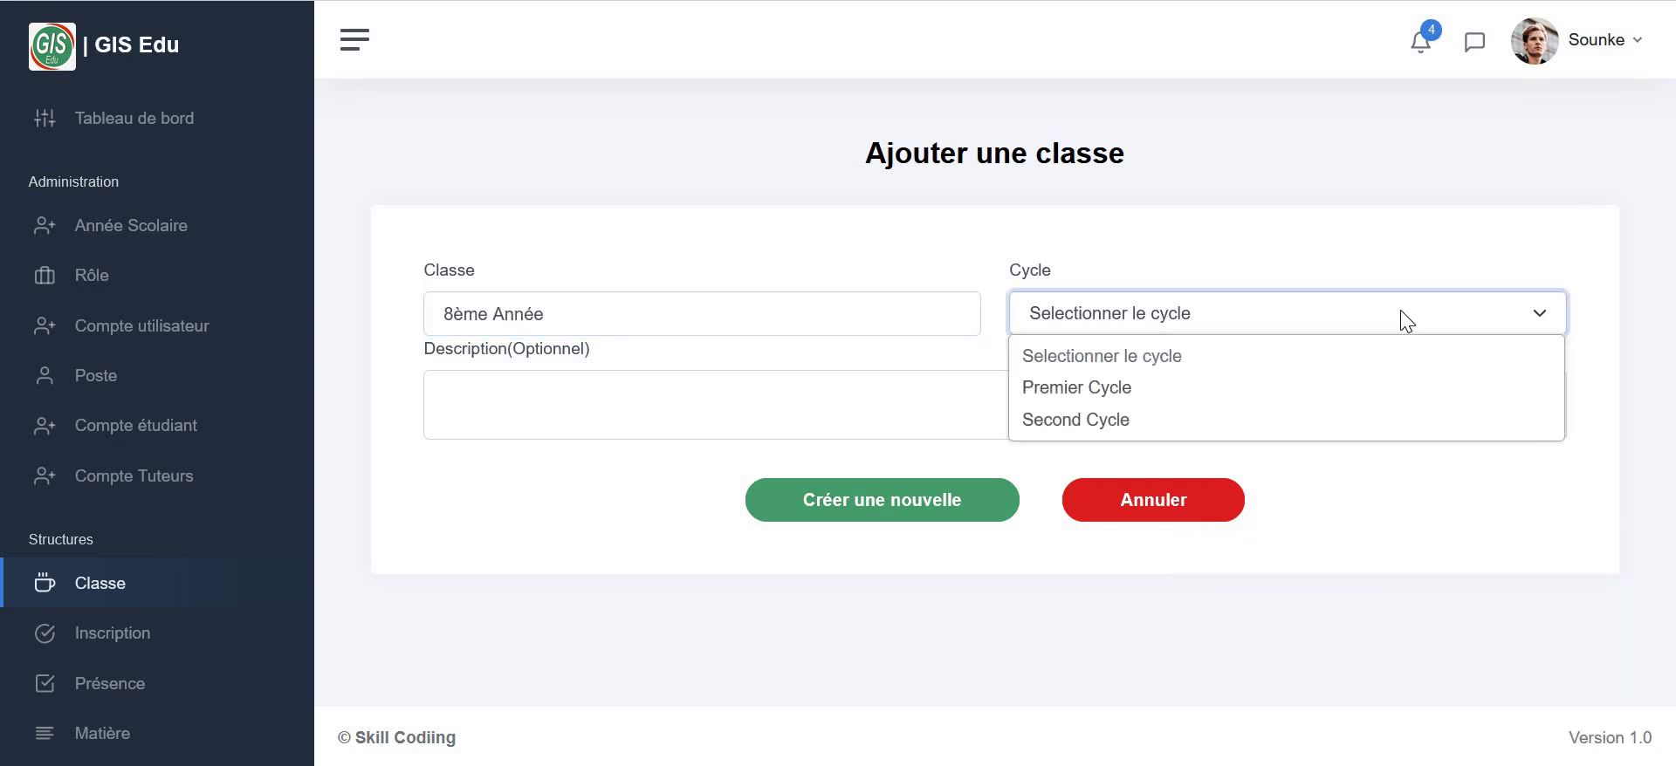
{"action": "left_click", "coordinate": [1035, 420]}
{"action": "left_click", "coordinate": [665, 377]}
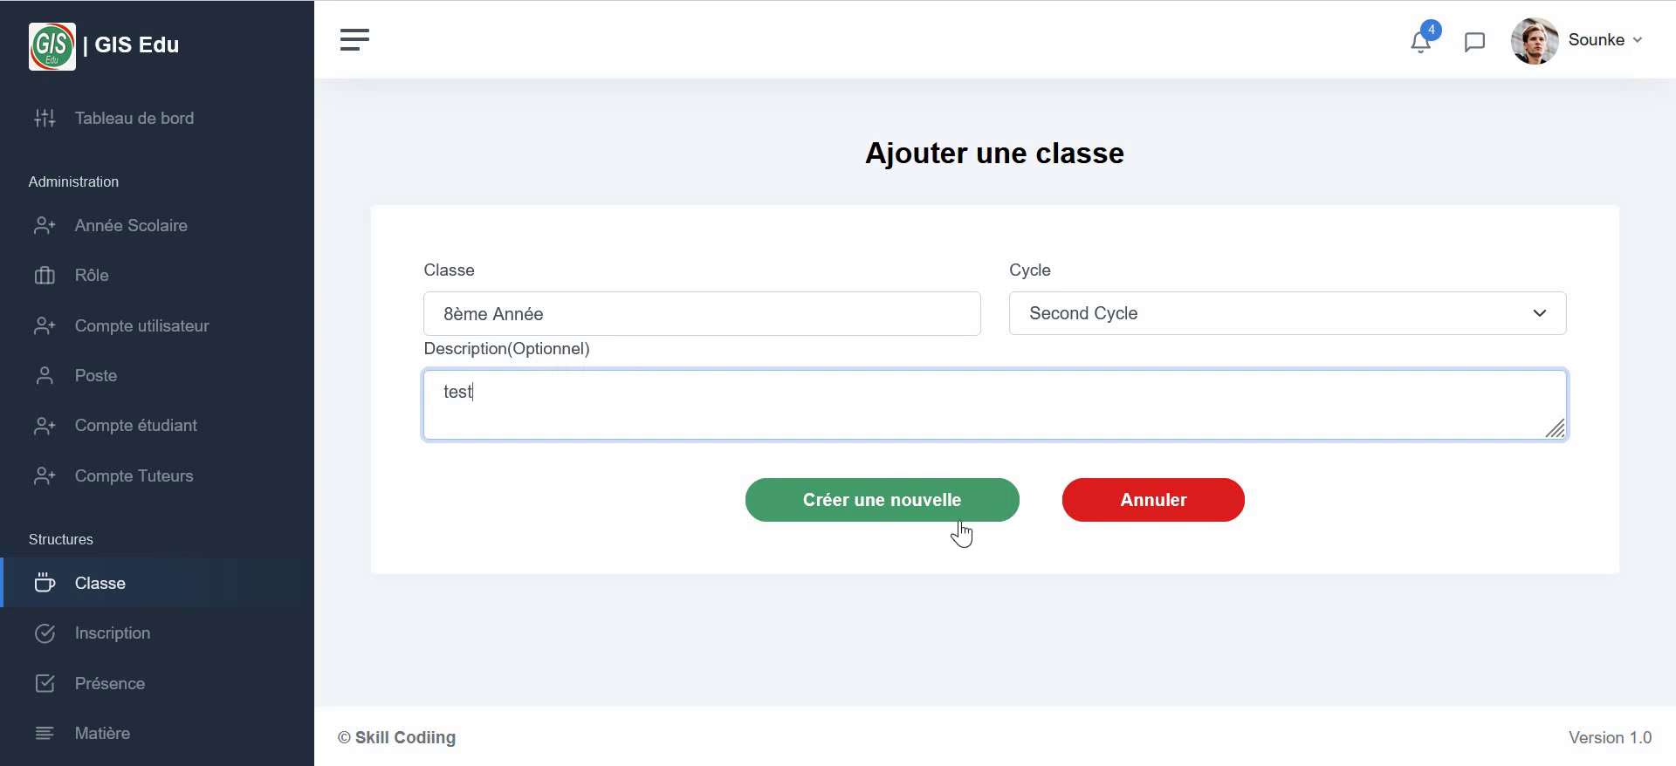
{"action": "left_click", "coordinate": [924, 517]}
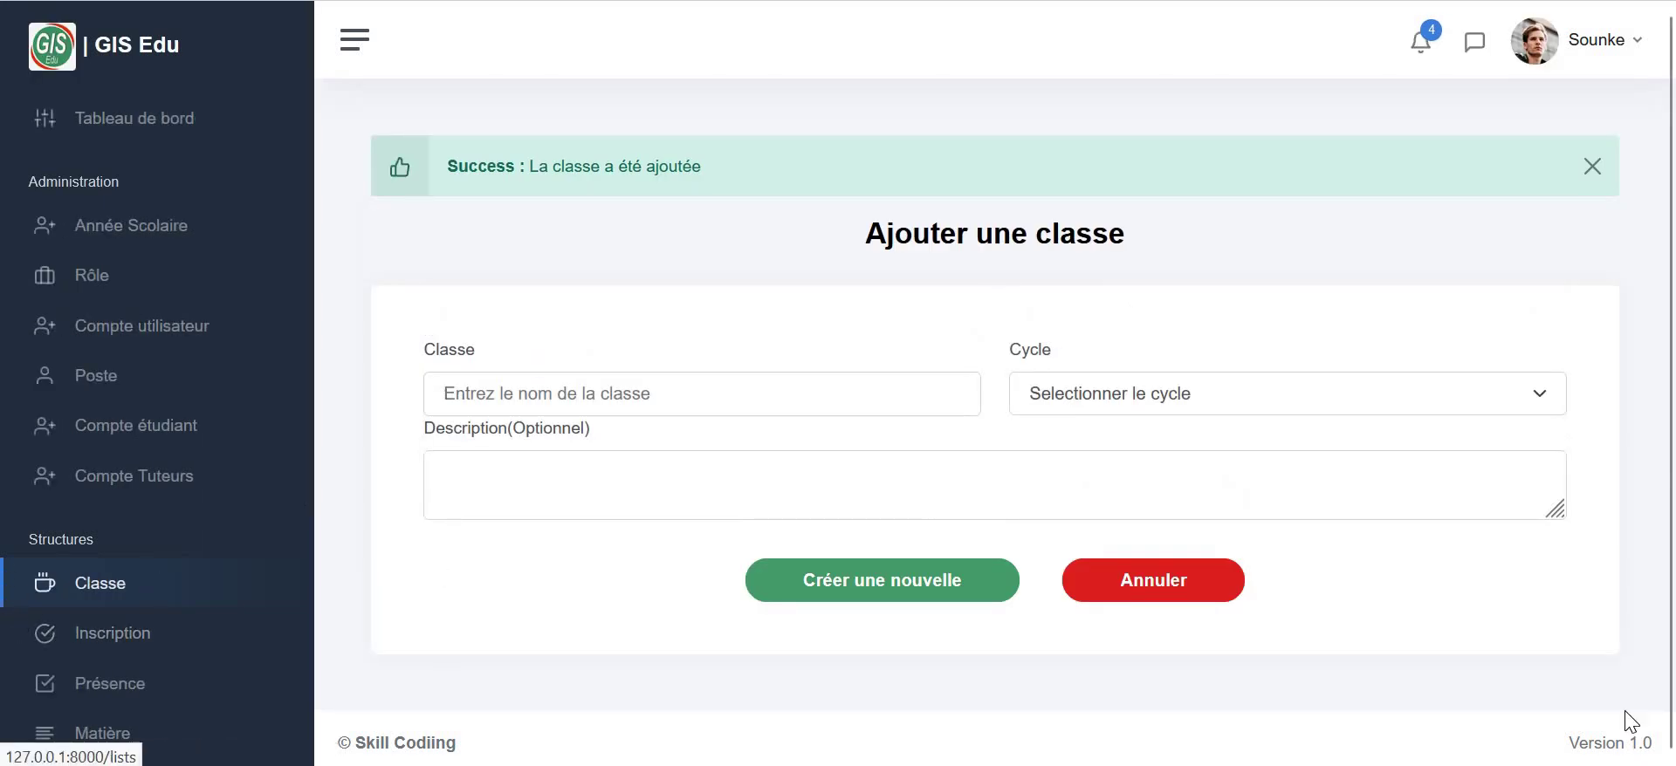
{"action": "left_click", "coordinate": [1185, 595]}
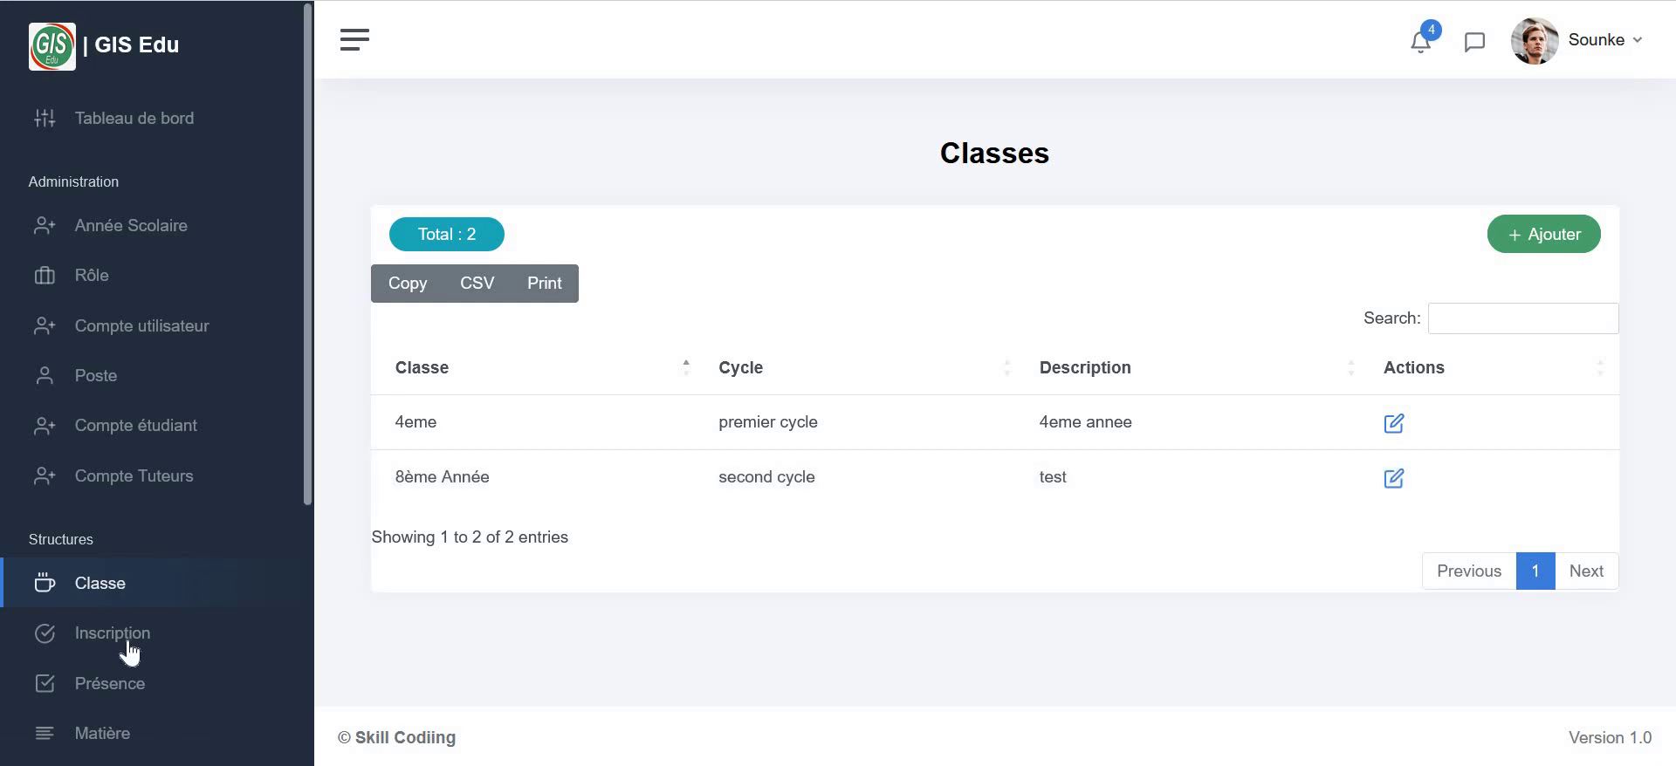
- Start a new student registration from the Inscription list
{"action": "scroll", "coordinate": [133, 655], "scroll_direction": "down", "scroll_amount": 2}
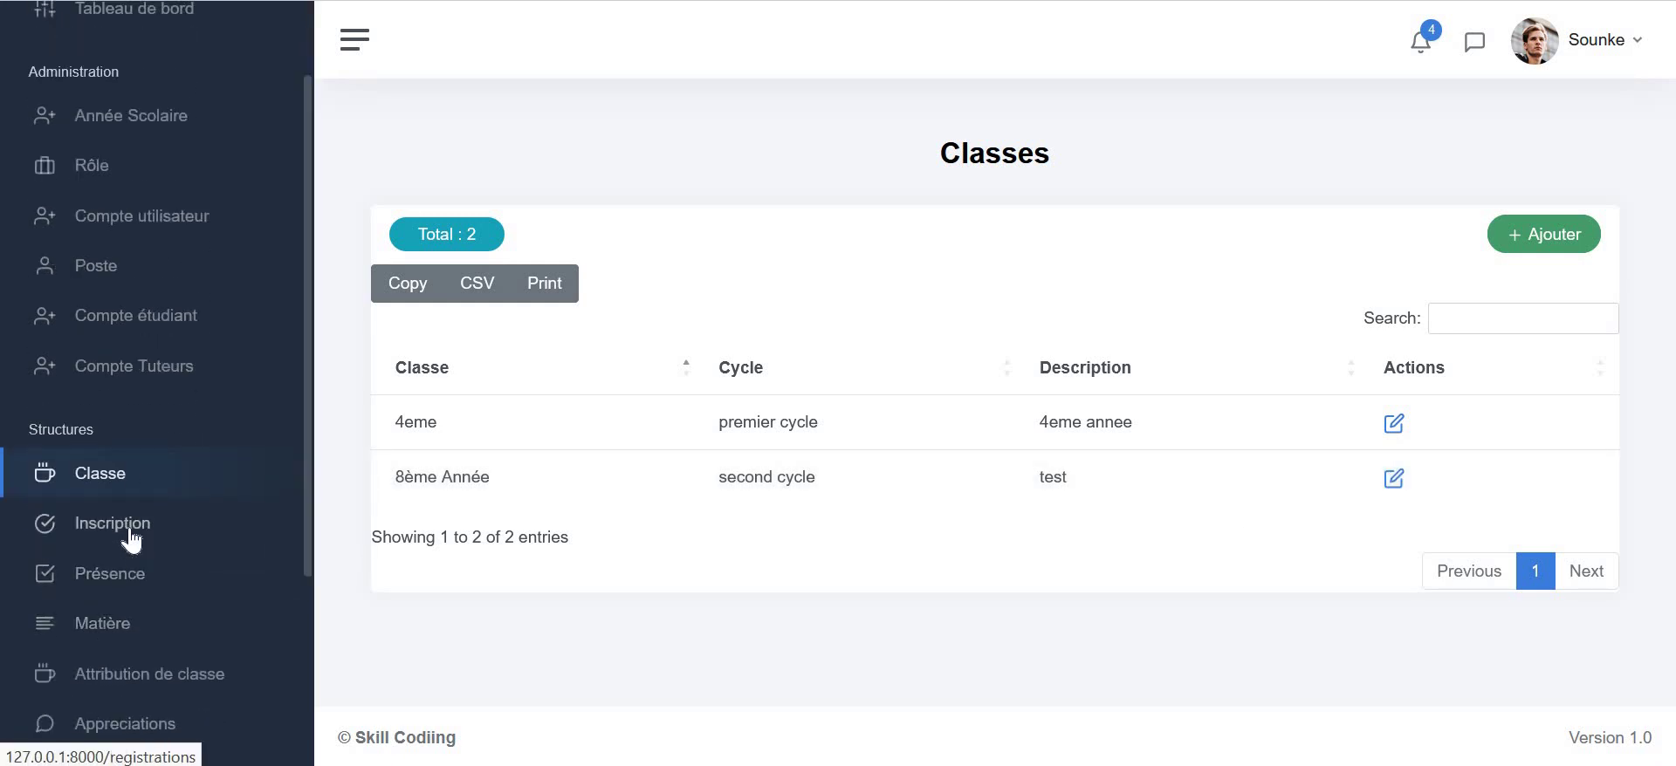
{"action": "left_click", "coordinate": [130, 527]}
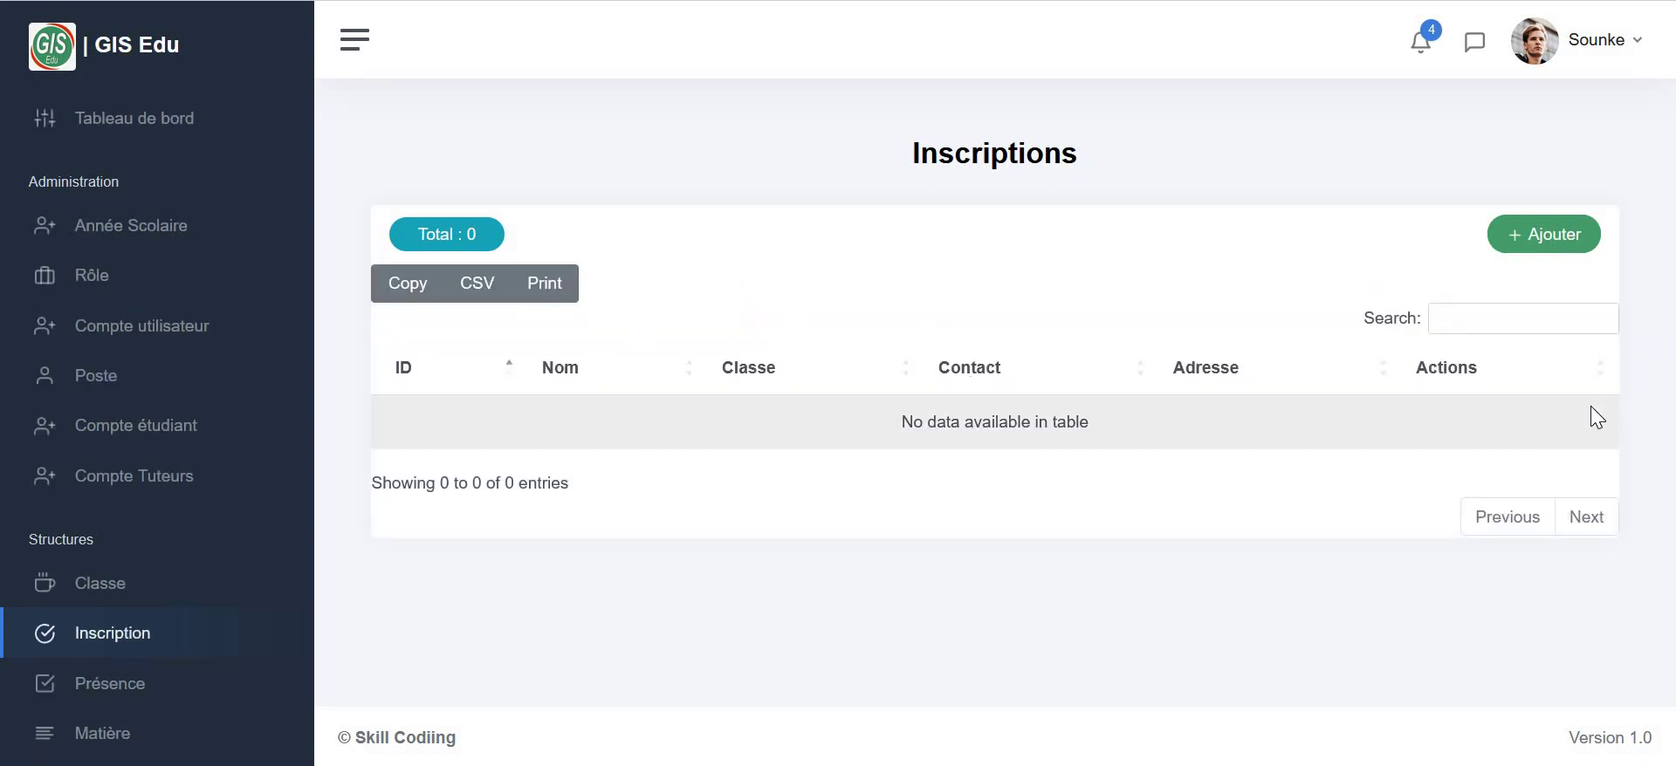
{"action": "left_click", "coordinate": [1544, 247]}
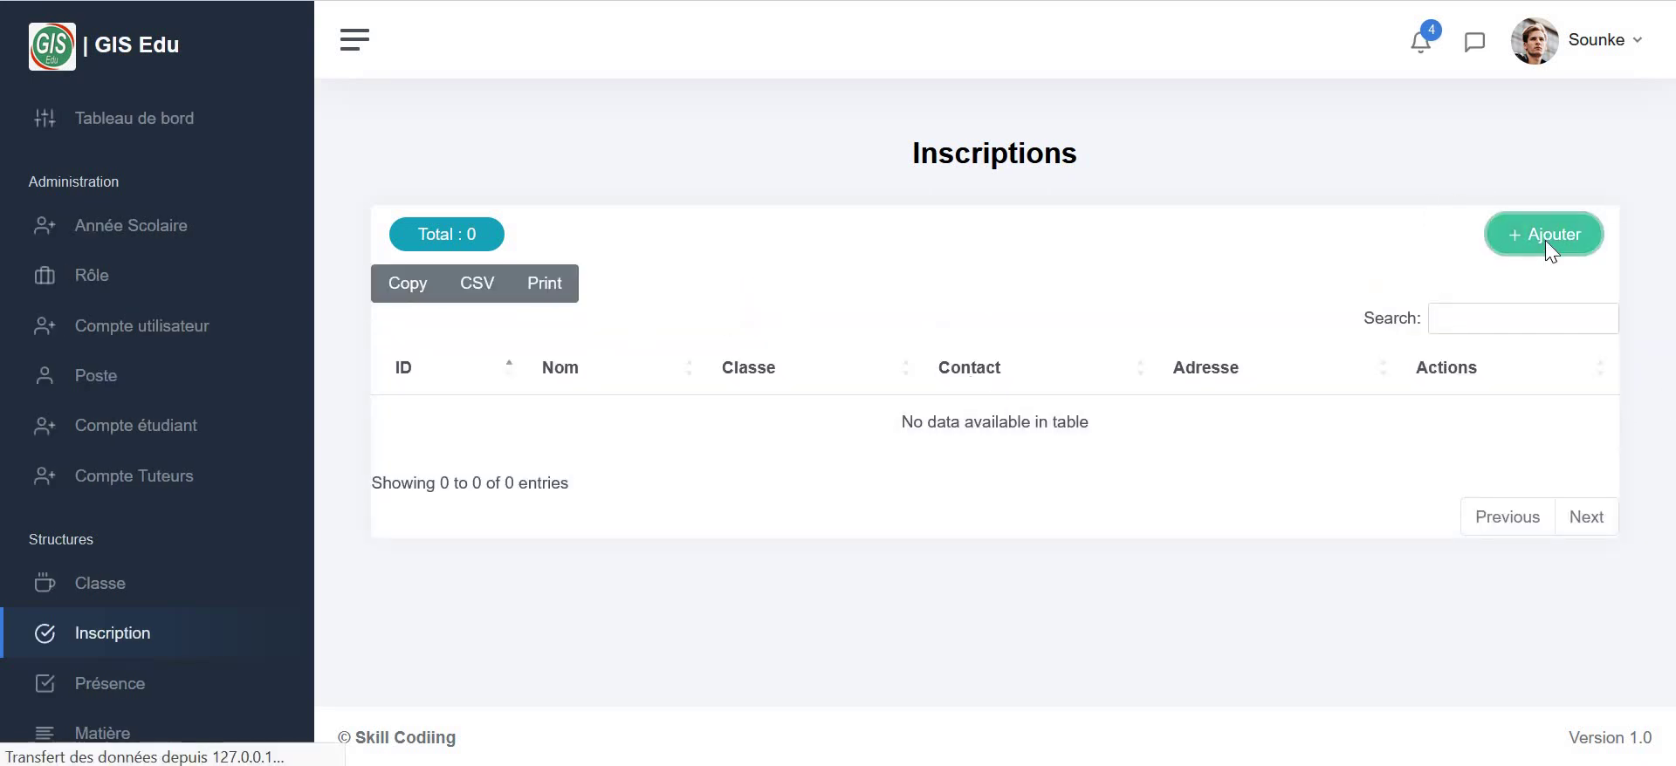
- Enter the student's first and last name, birth date 27/05/2024 and emergency contact number
{"action": "left_click", "coordinate": [668, 362]}
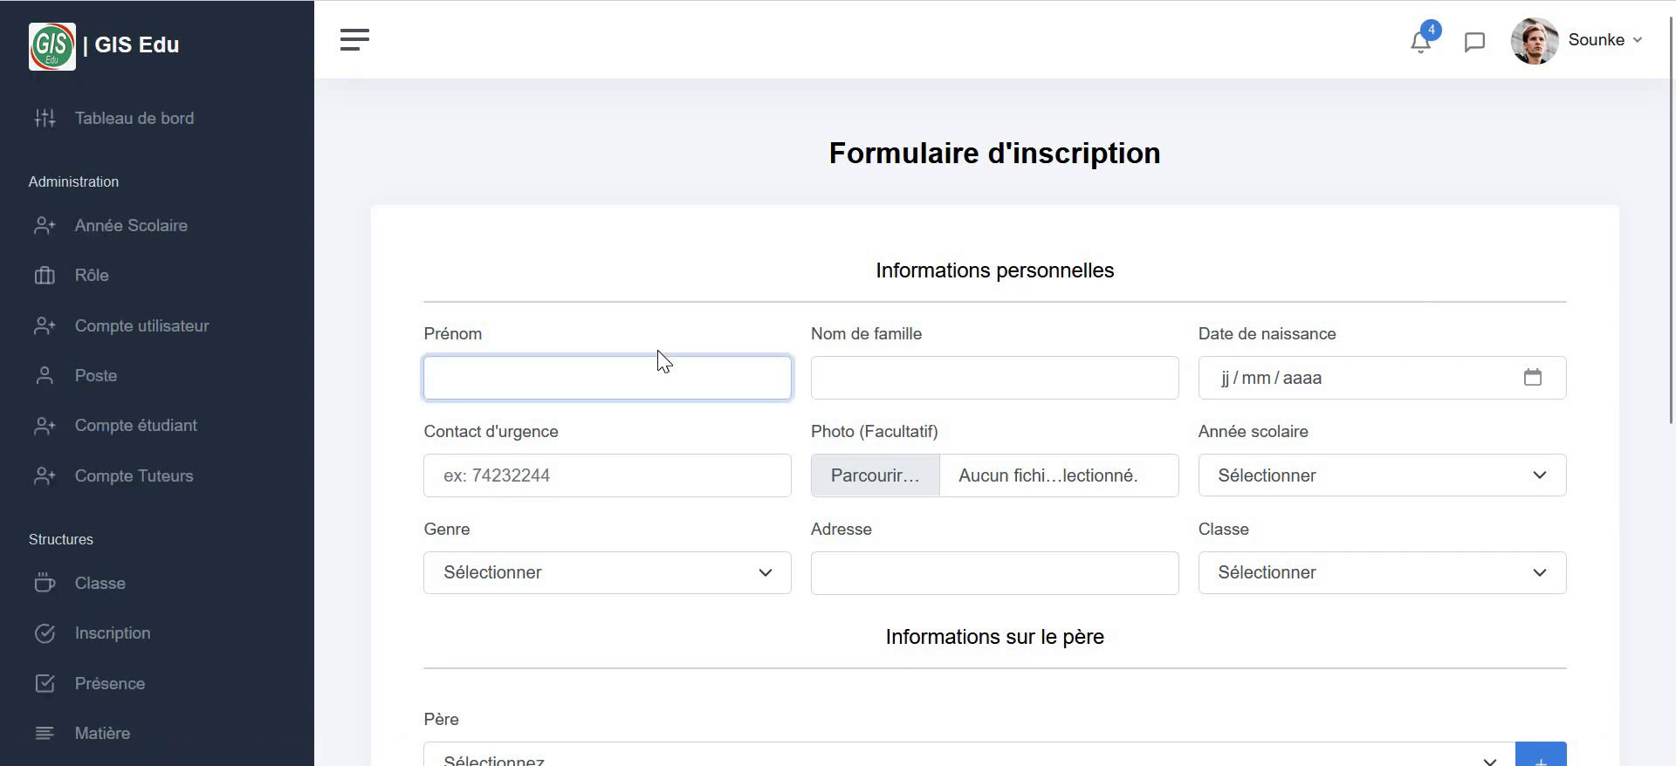
{"action": "type", "text": "Karim"}
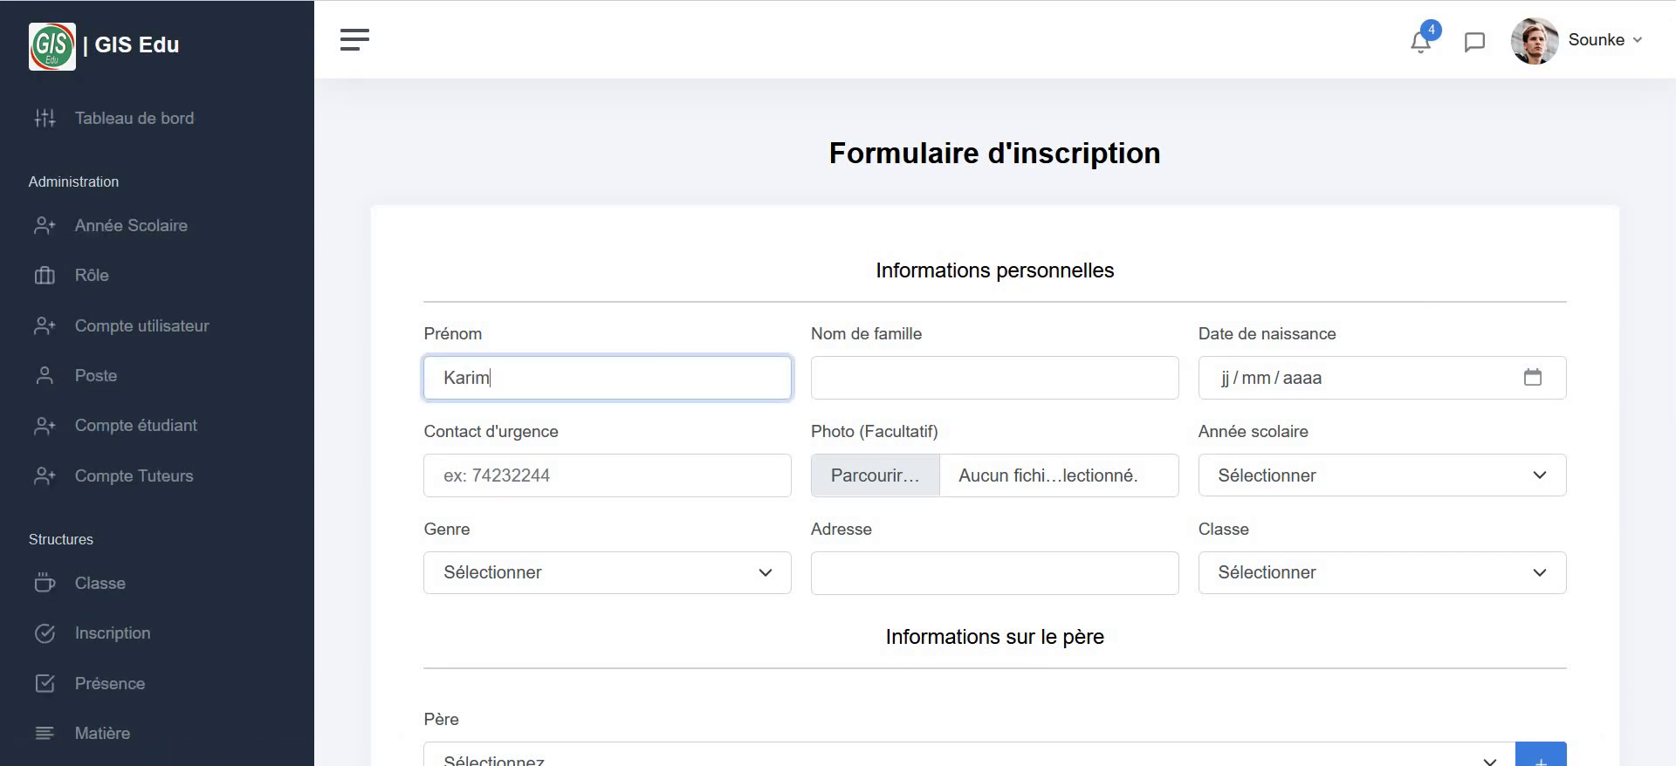
{"action": "left_click", "coordinate": [949, 380]}
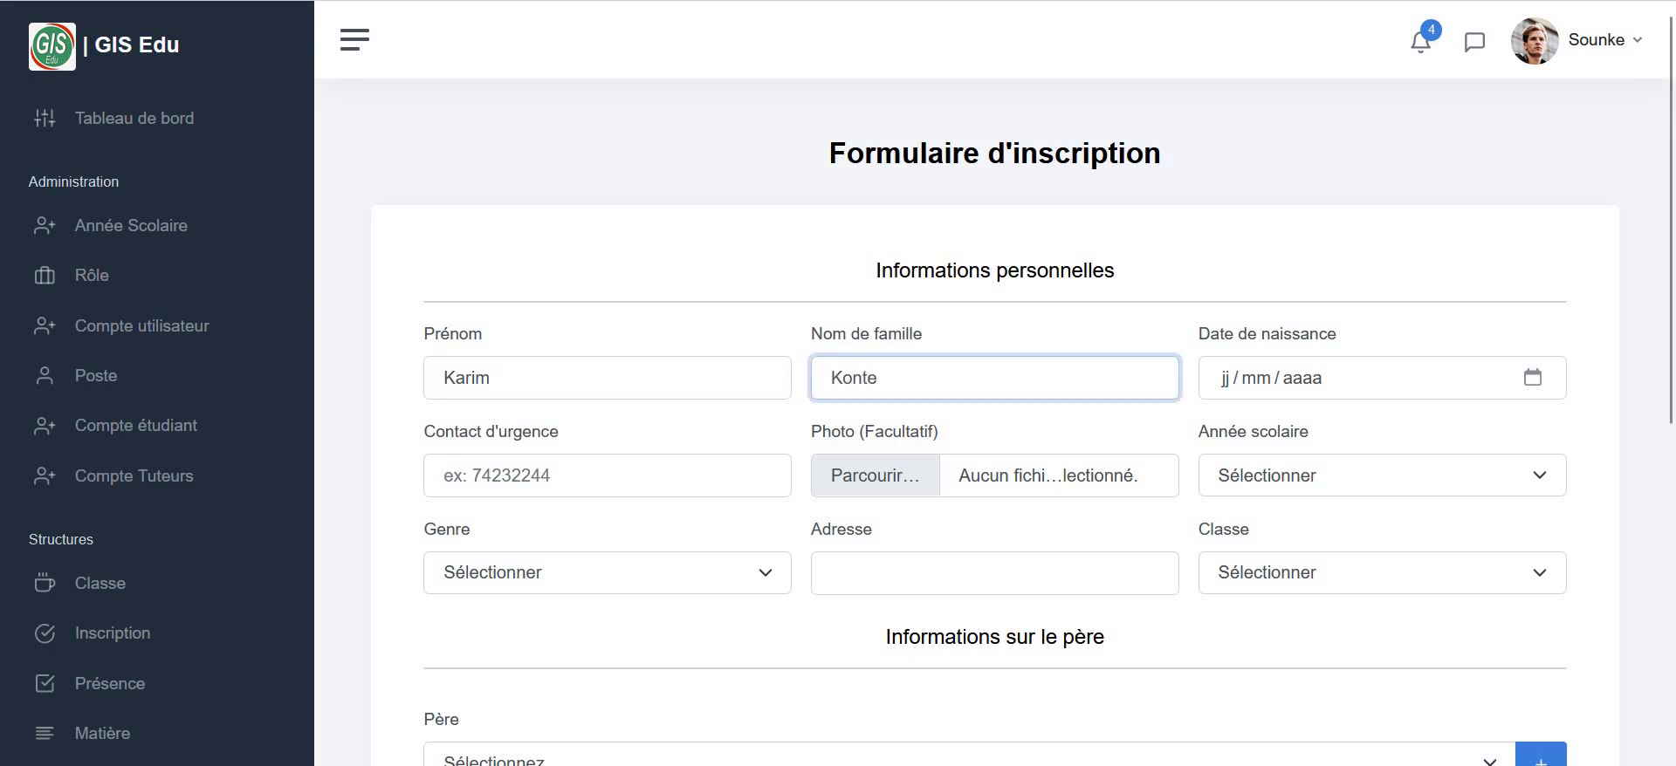
{"action": "left_click", "coordinate": [1534, 379]}
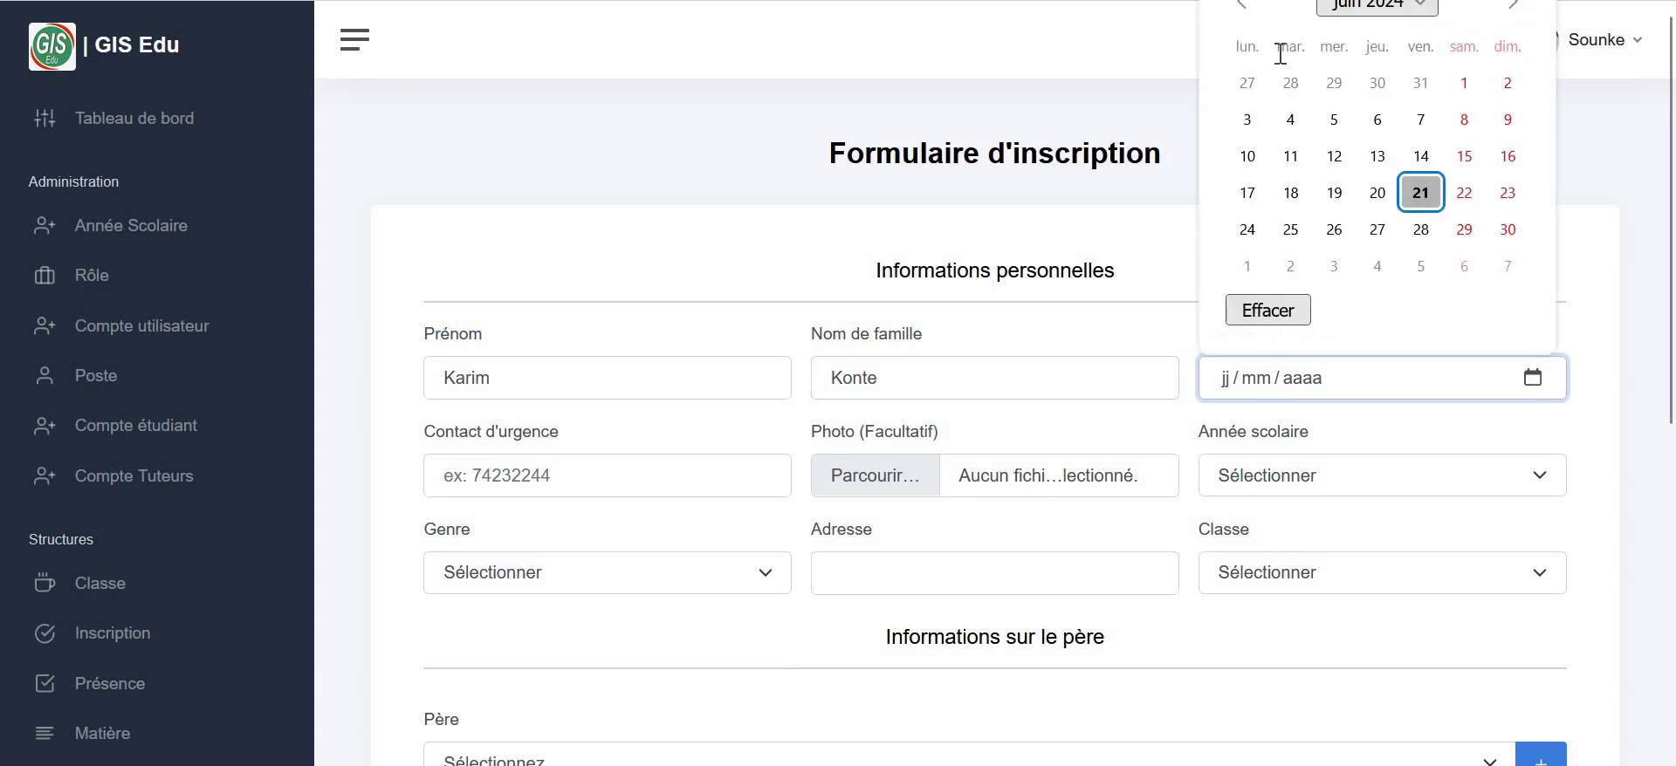
{"action": "left_click", "coordinate": [1246, 81]}
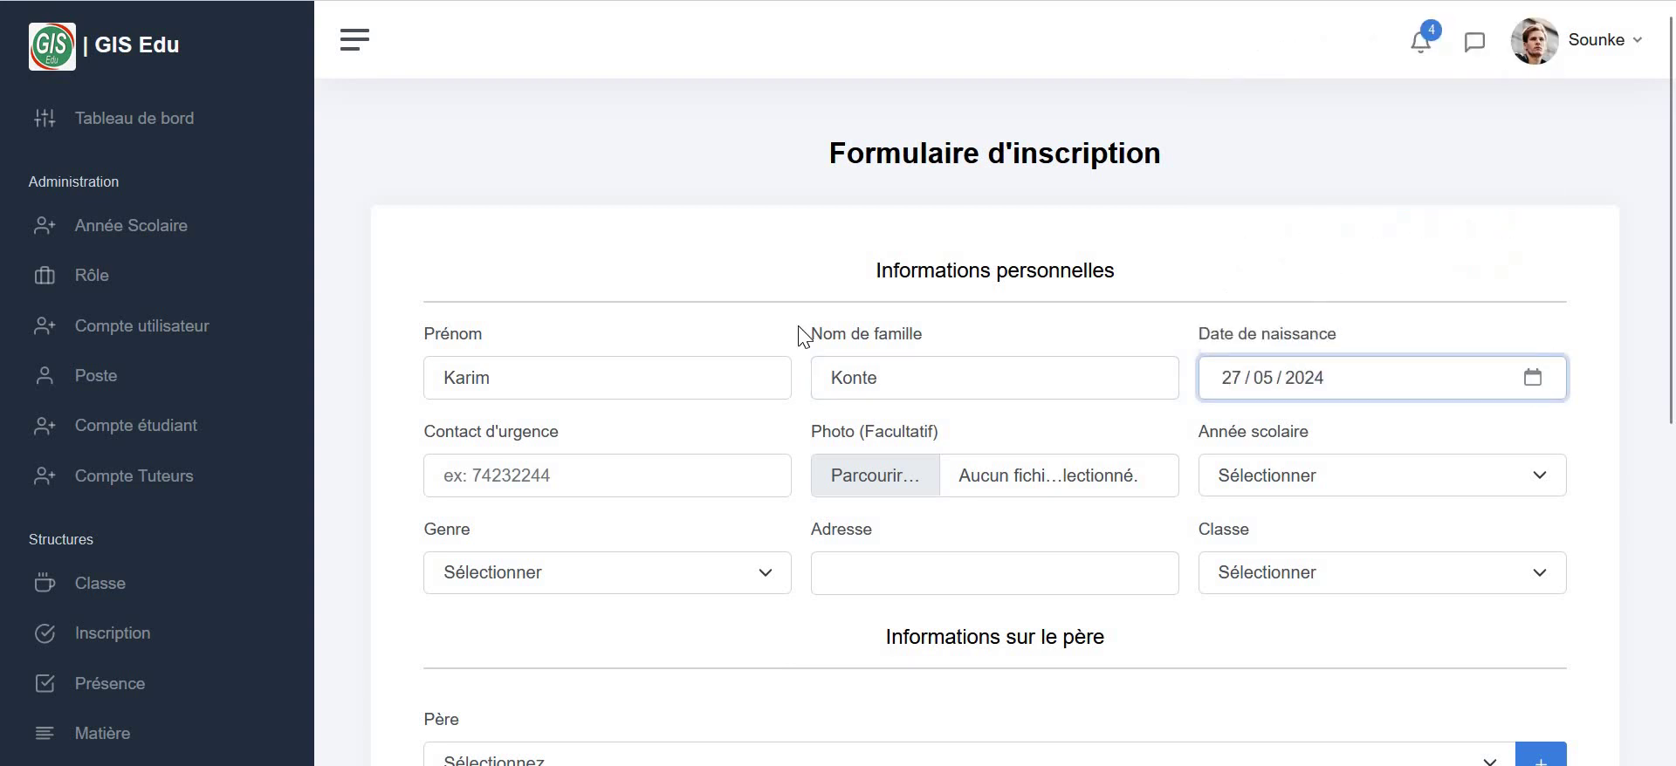
{"action": "left_click", "coordinate": [519, 486]}
{"action": "type", "text": "78458596"}
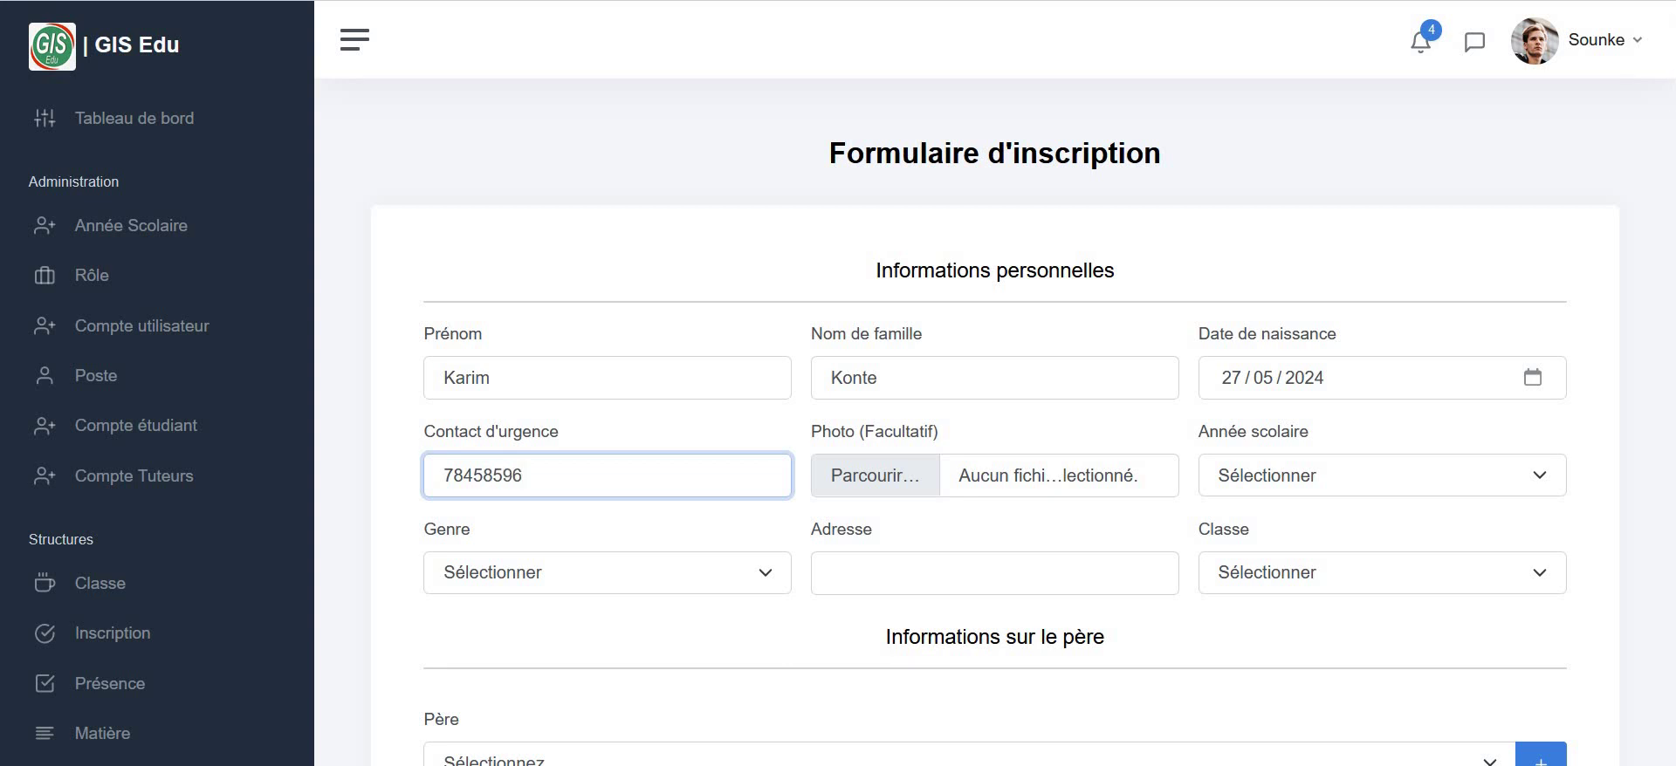
{"action": "left_click", "coordinate": [878, 470]}
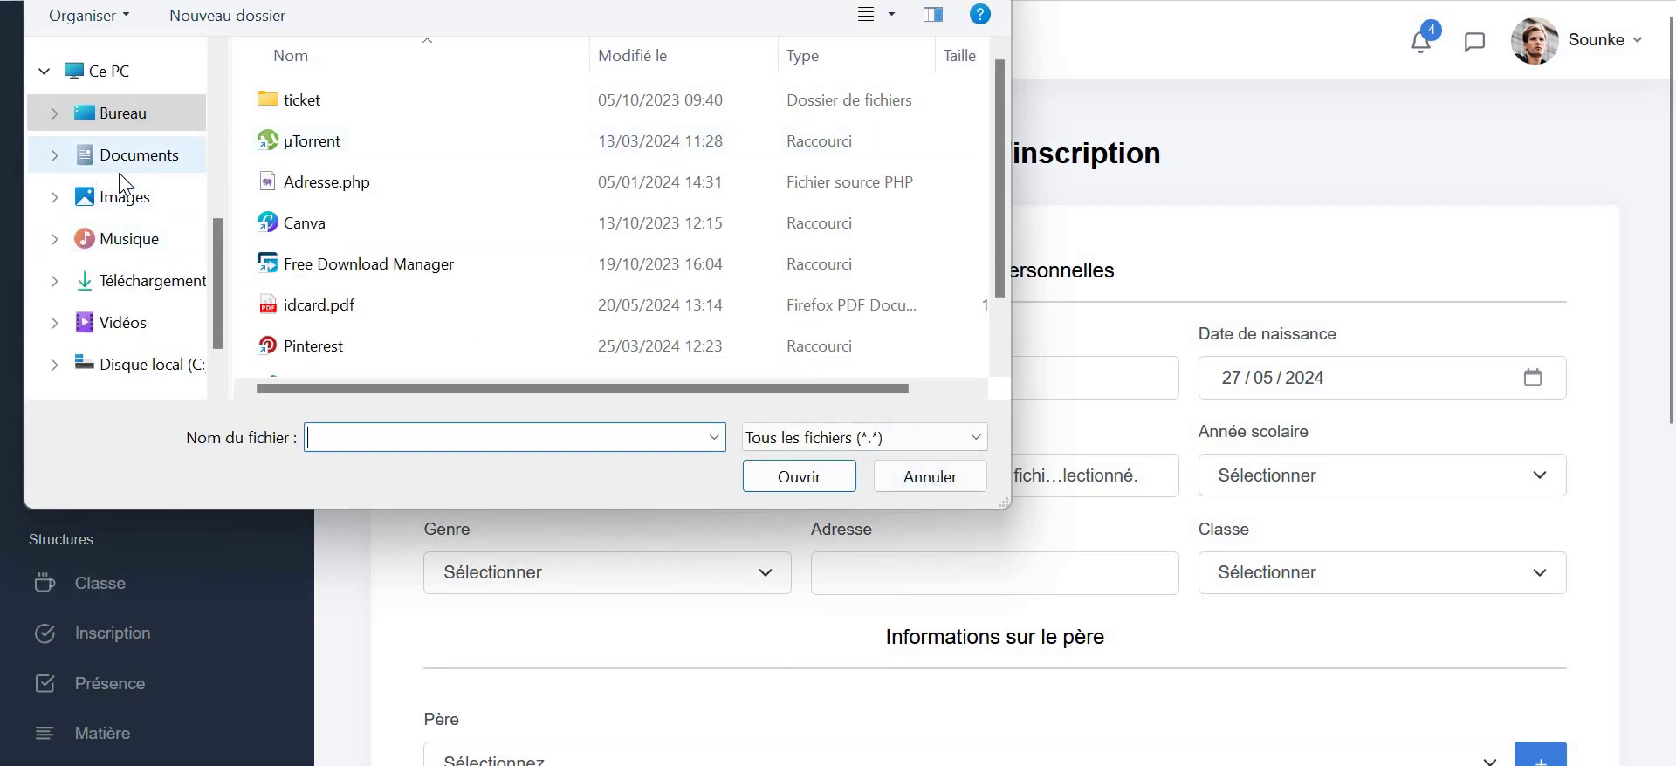
{"action": "scroll", "coordinate": [349, 165], "scroll_direction": "down", "scroll_amount": 1}
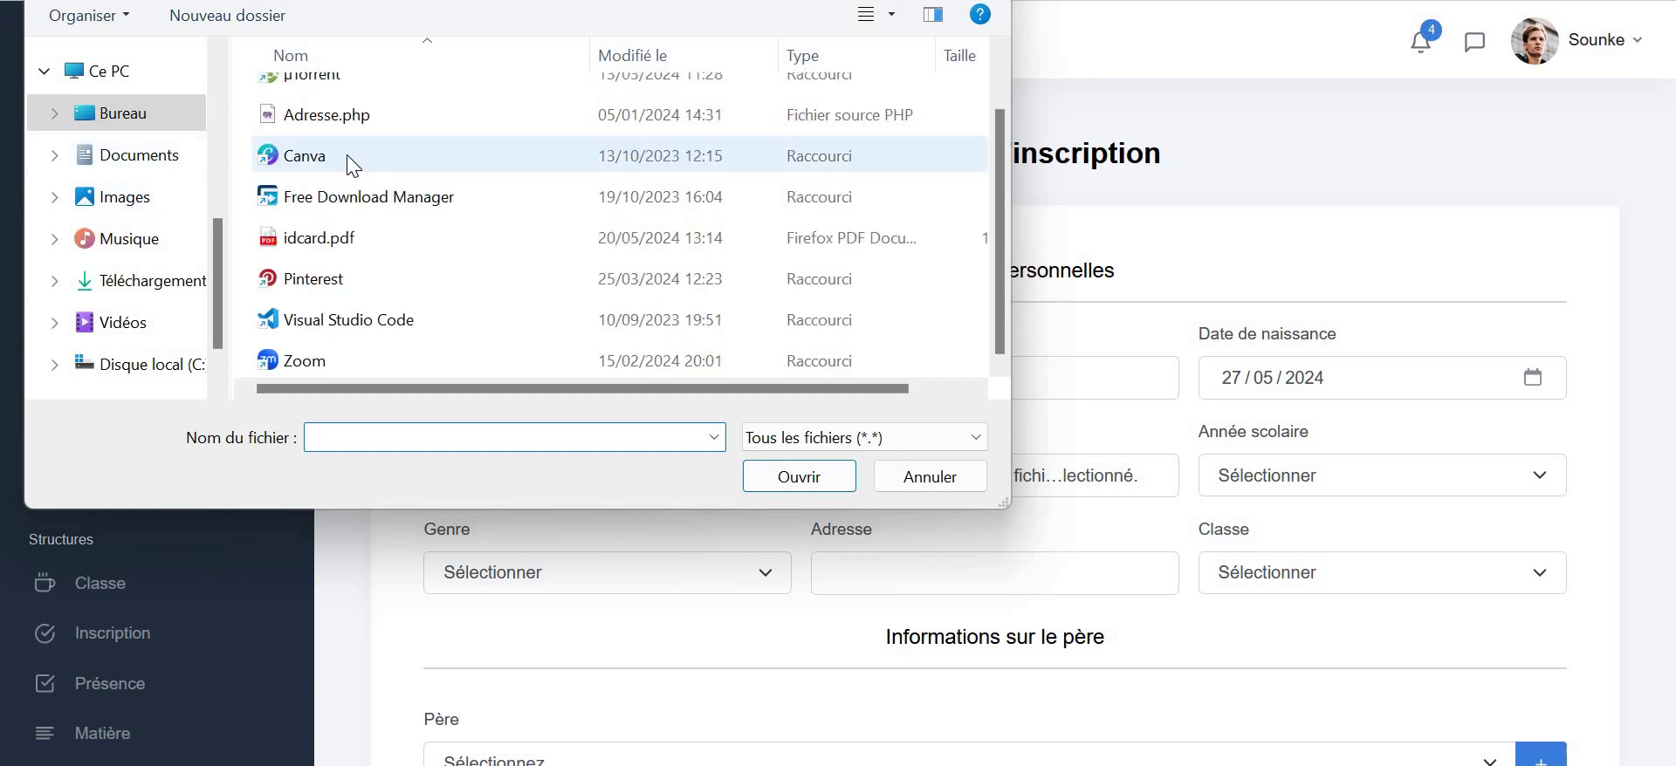
{"action": "left_click", "coordinate": [143, 281]}
{"action": "scroll", "coordinate": [435, 167], "scroll_direction": "down", "scroll_amount": 10}
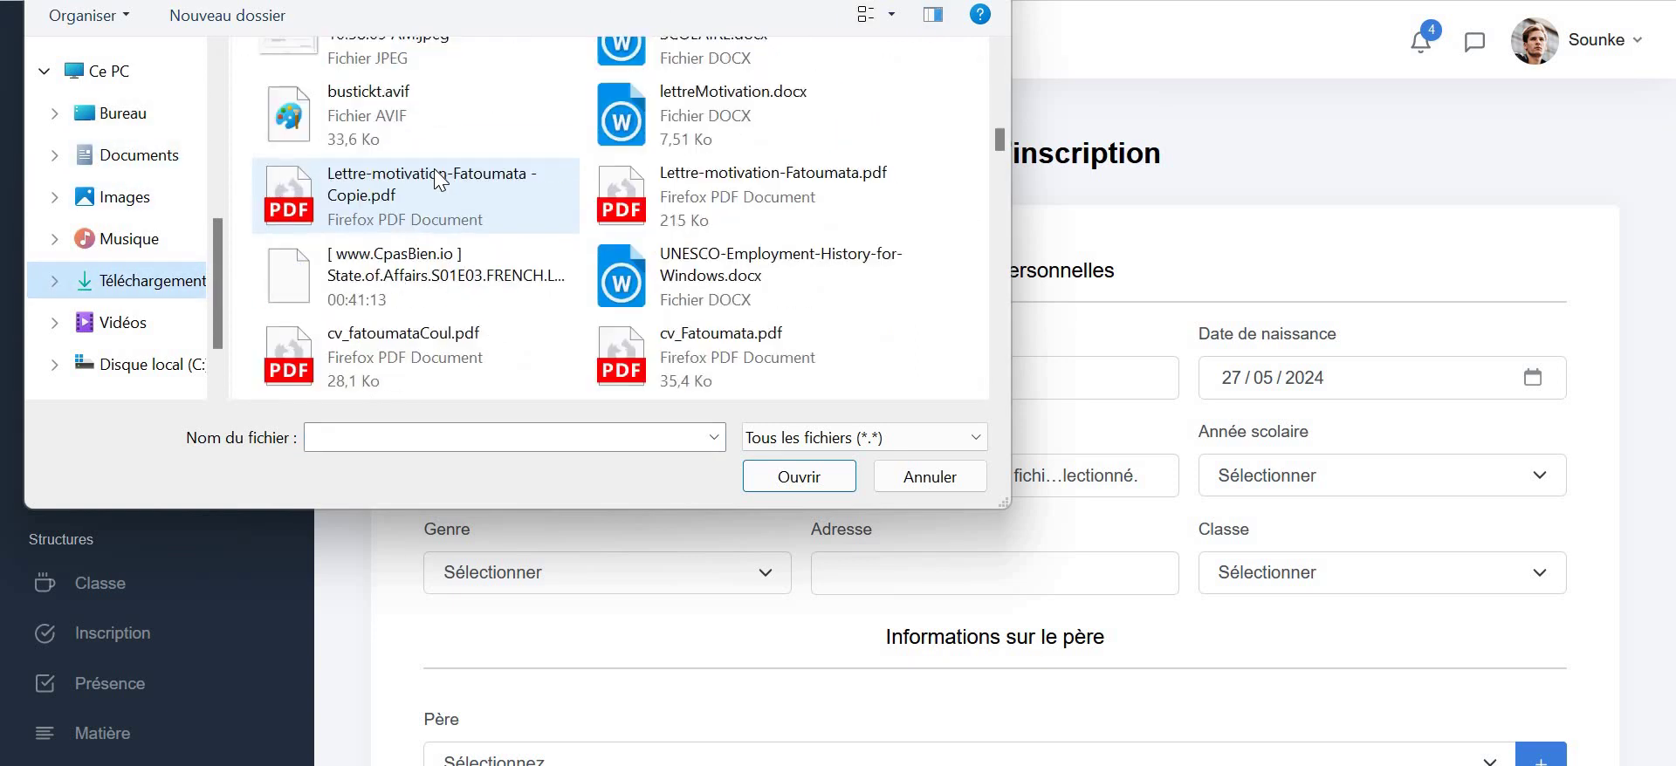
{"action": "scroll", "coordinate": [442, 171], "scroll_direction": "down", "scroll_amount": 5}
{"action": "scroll", "coordinate": [443, 171], "scroll_direction": "down", "scroll_amount": 3}
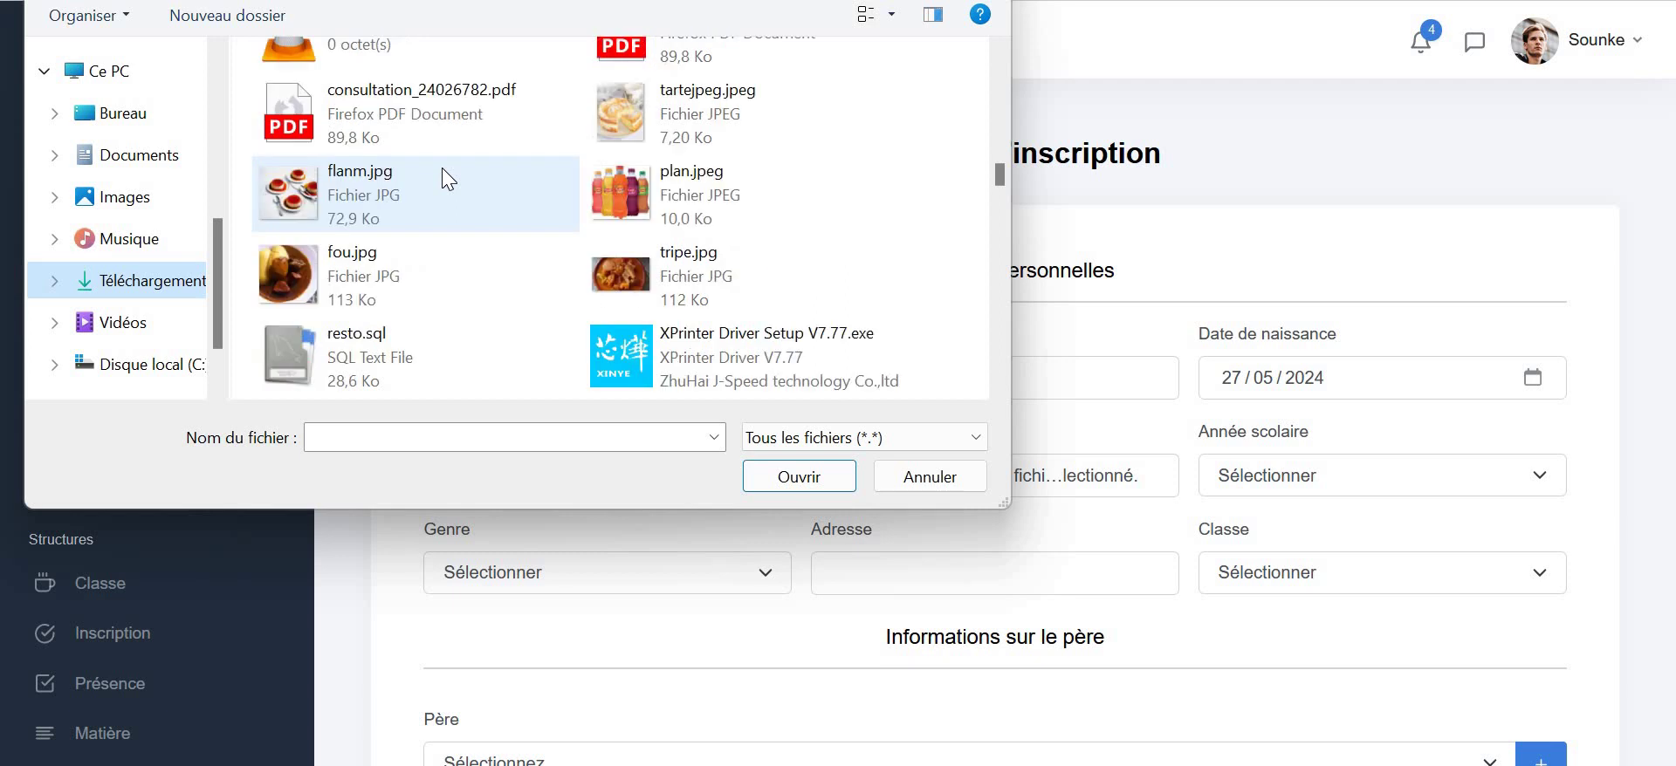
{"action": "scroll", "coordinate": [436, 171], "scroll_direction": "down", "scroll_amount": 5}
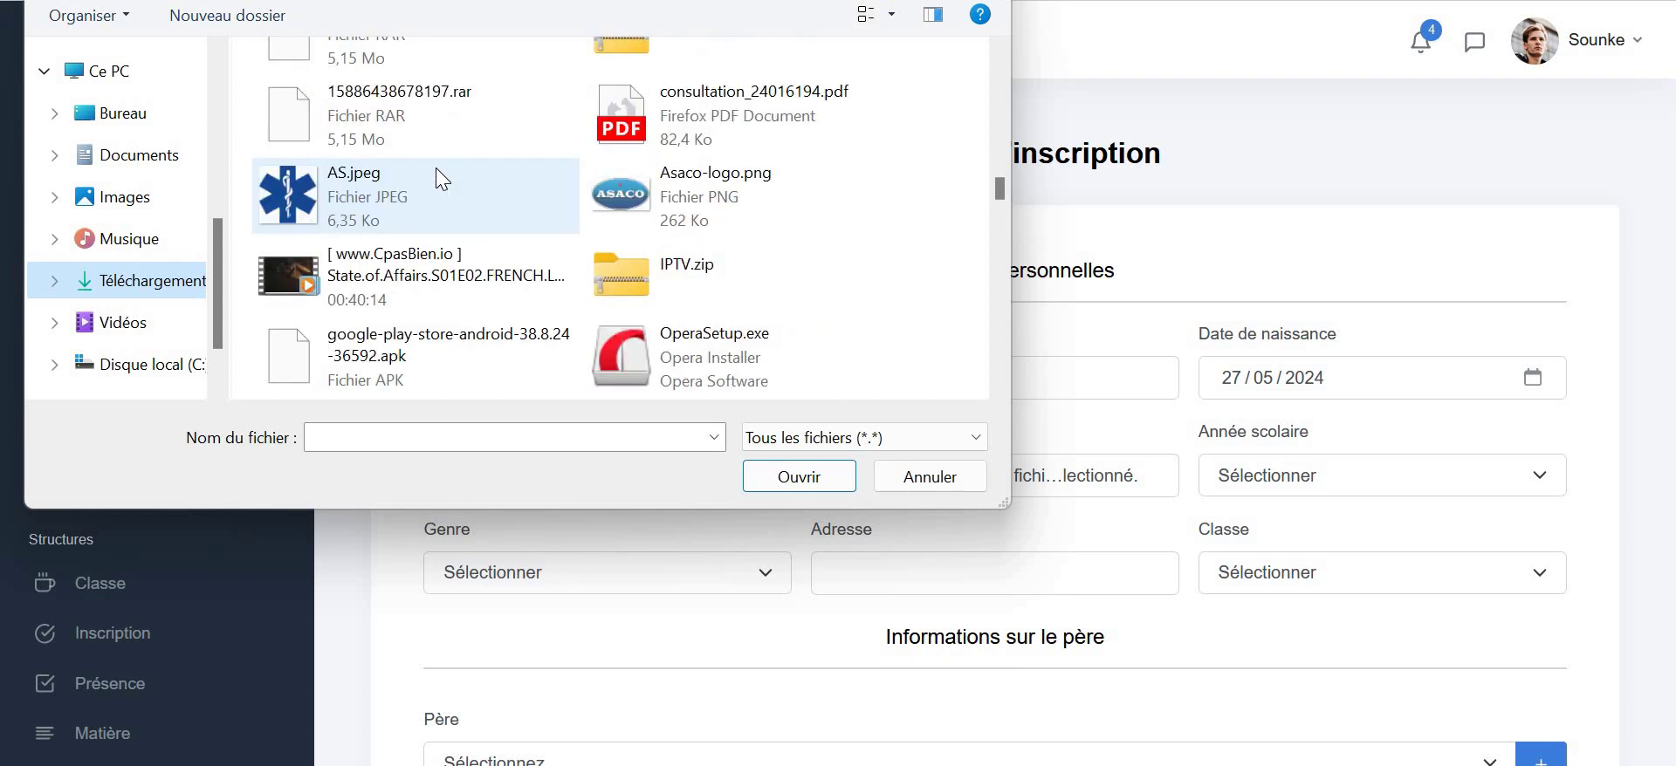
{"action": "scroll", "coordinate": [437, 171], "scroll_direction": "down", "scroll_amount": 2}
{"action": "left_click", "coordinate": [286, 187]}
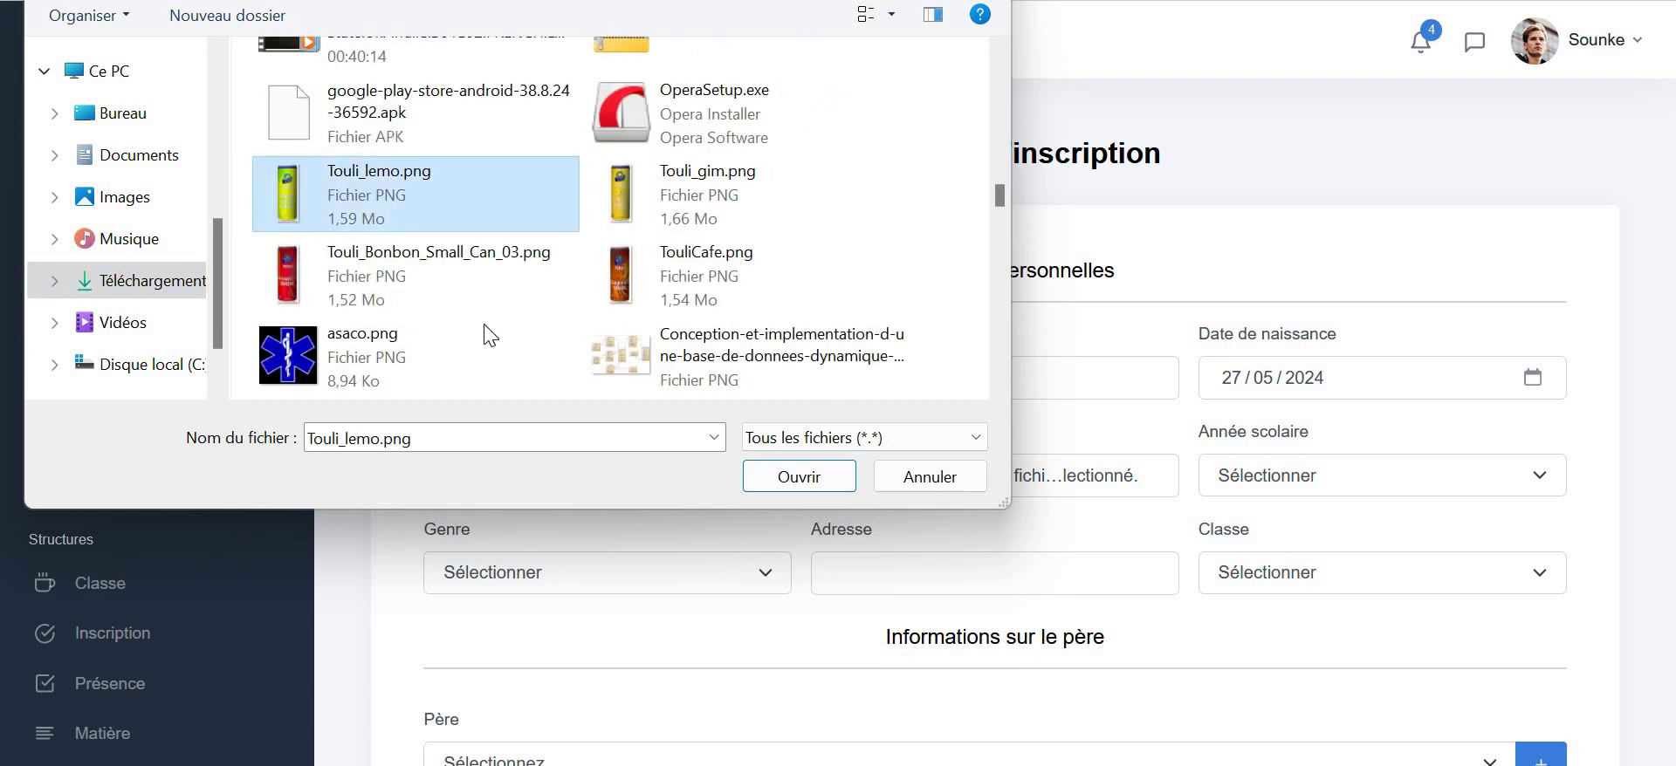
{"action": "left_click", "coordinate": [798, 477]}
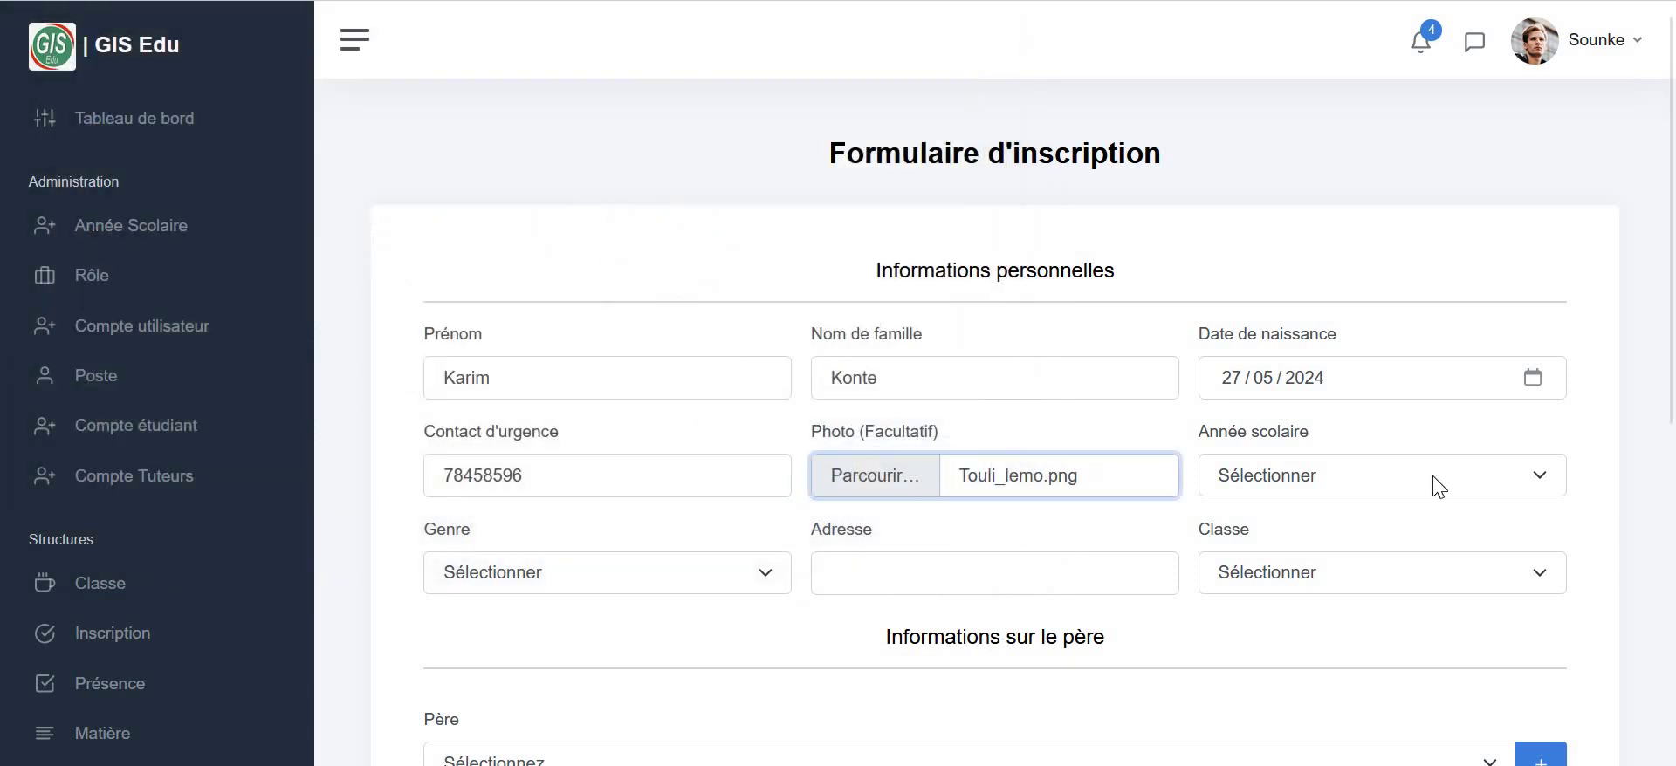
- Set school year 09/2024-06/2025, gender Masculin, the address and class 8ème Année
{"action": "left_click", "coordinate": [1327, 489]}
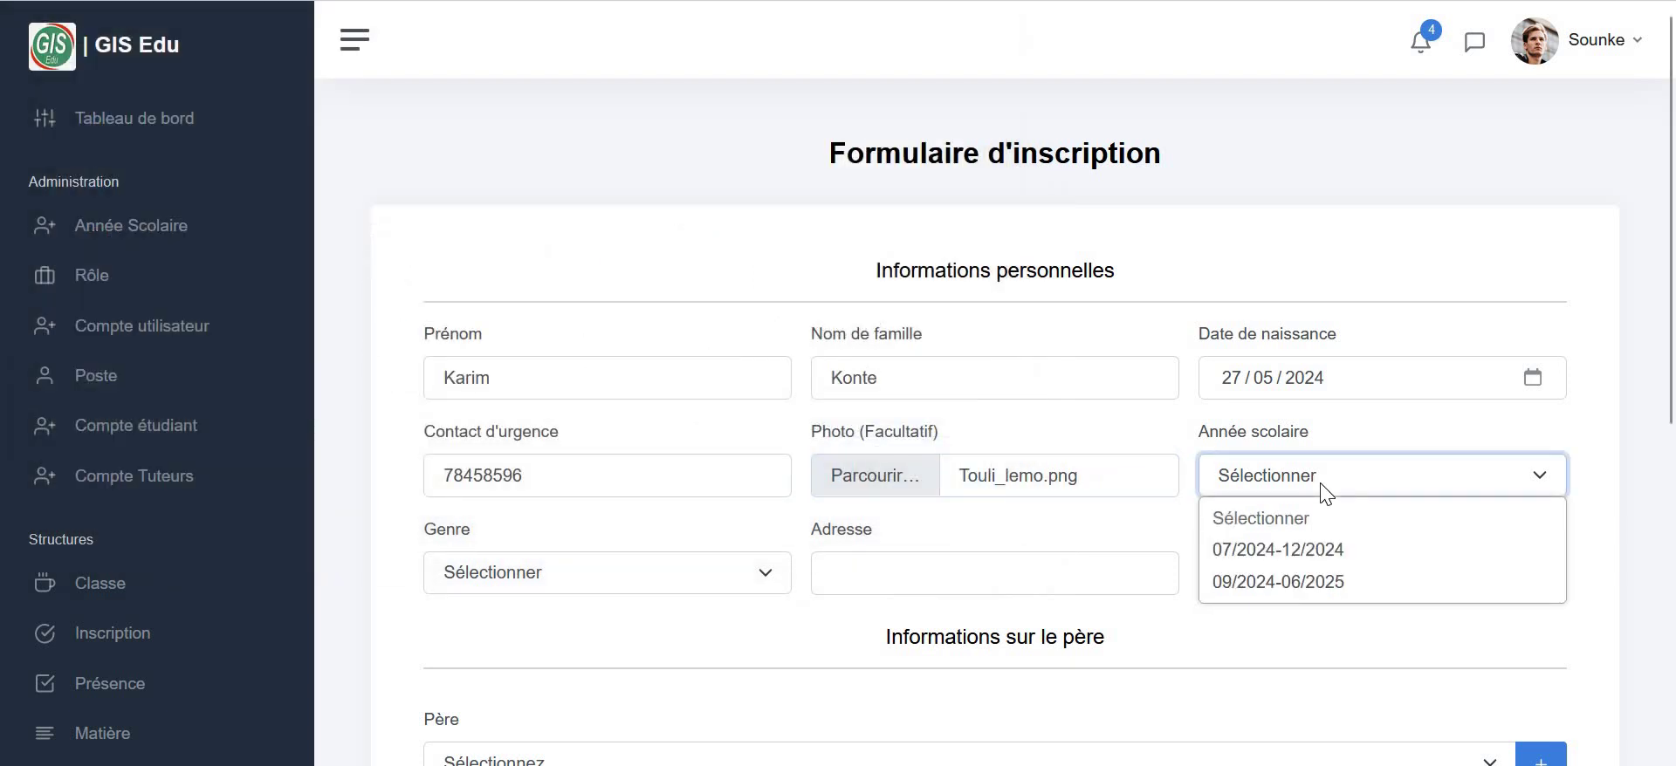
{"action": "left_click", "coordinate": [1232, 581]}
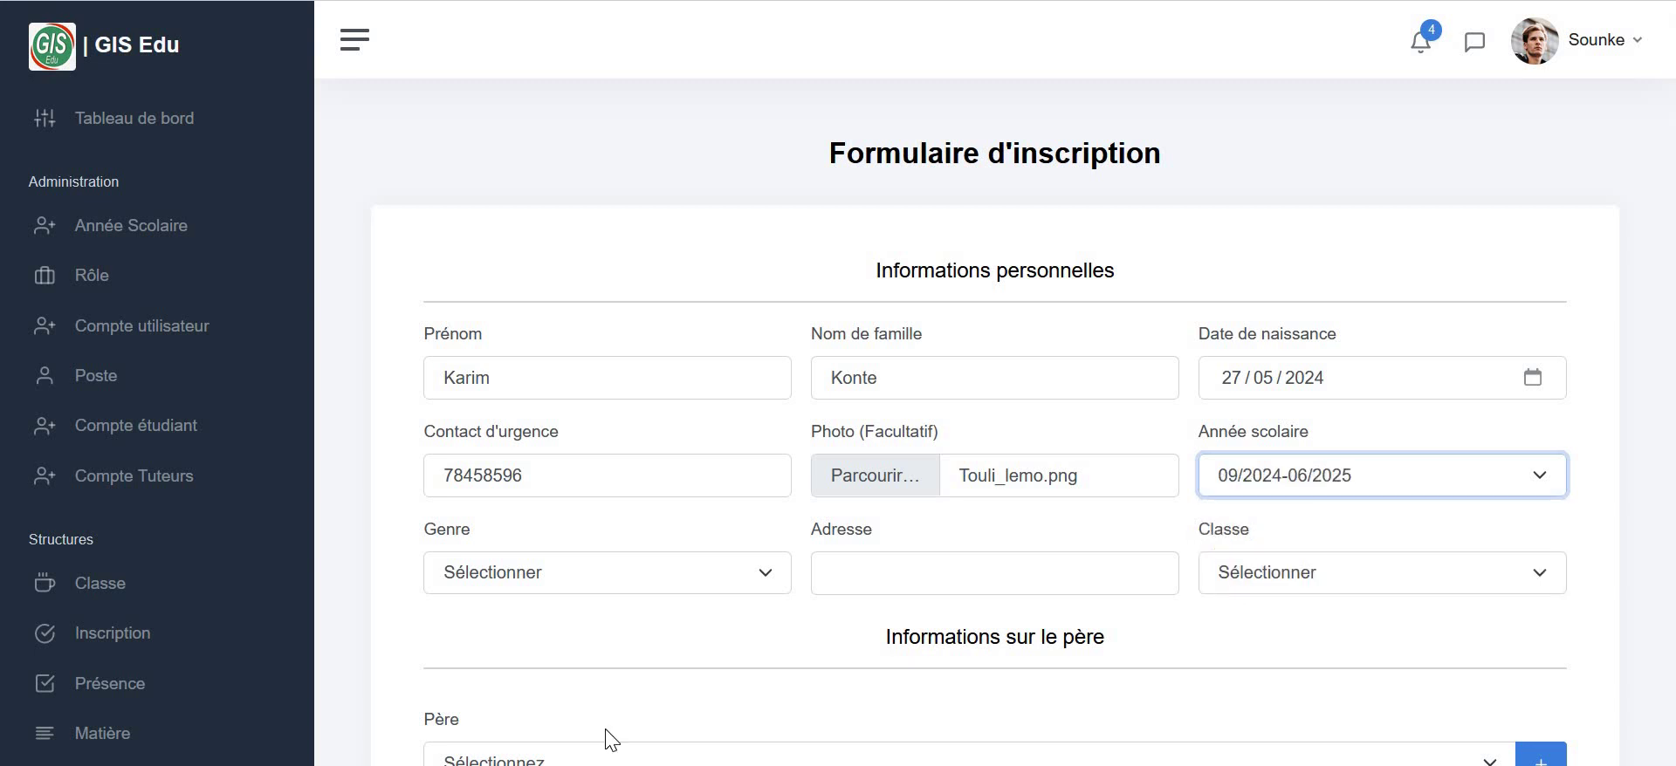
{"action": "left_click", "coordinate": [592, 597]}
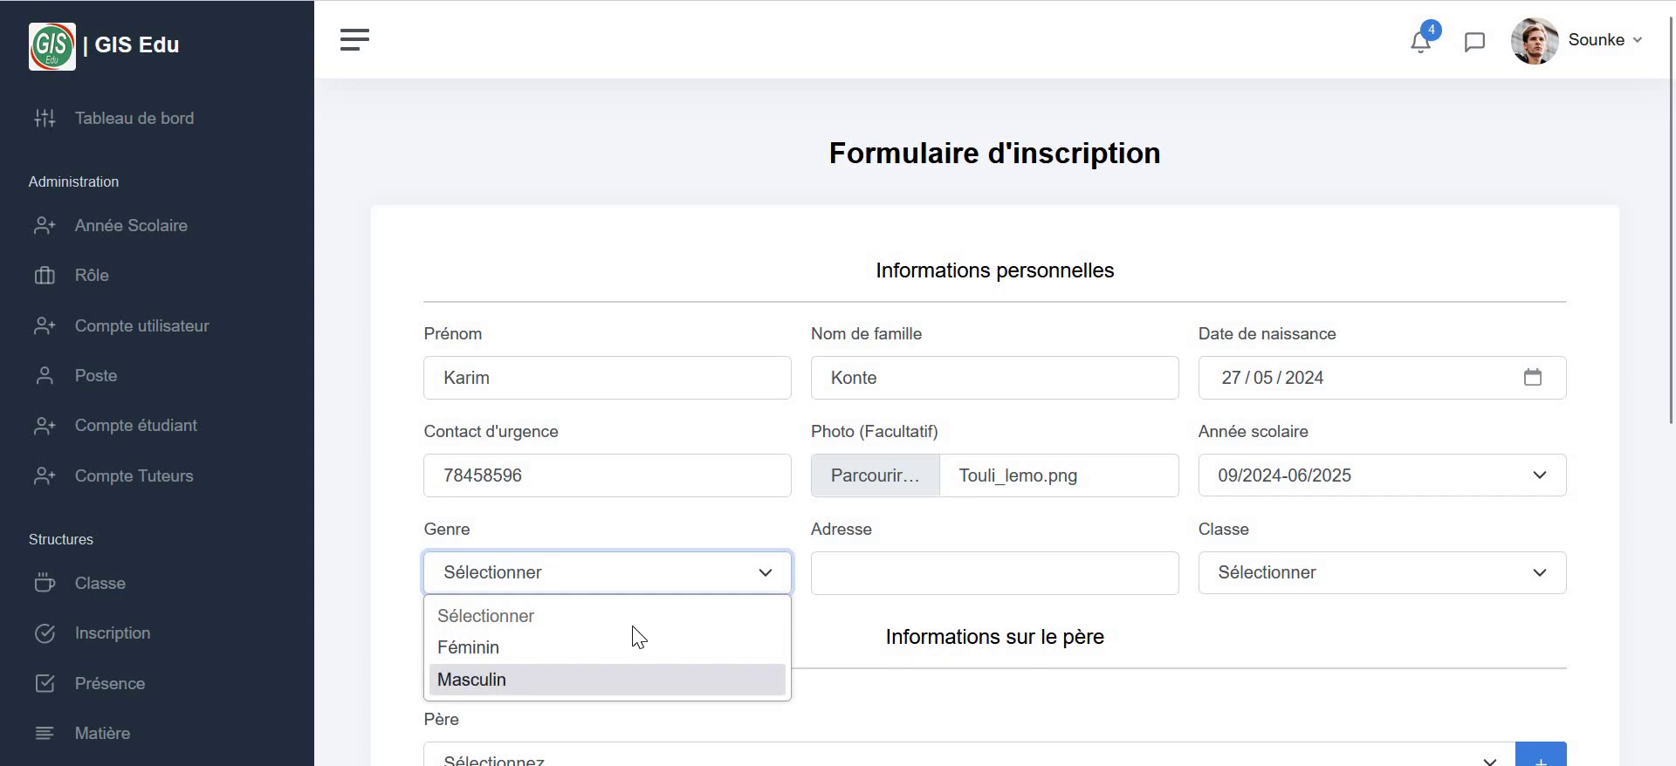
{"action": "left_click", "coordinate": [633, 679]}
{"action": "left_click", "coordinate": [1047, 580]}
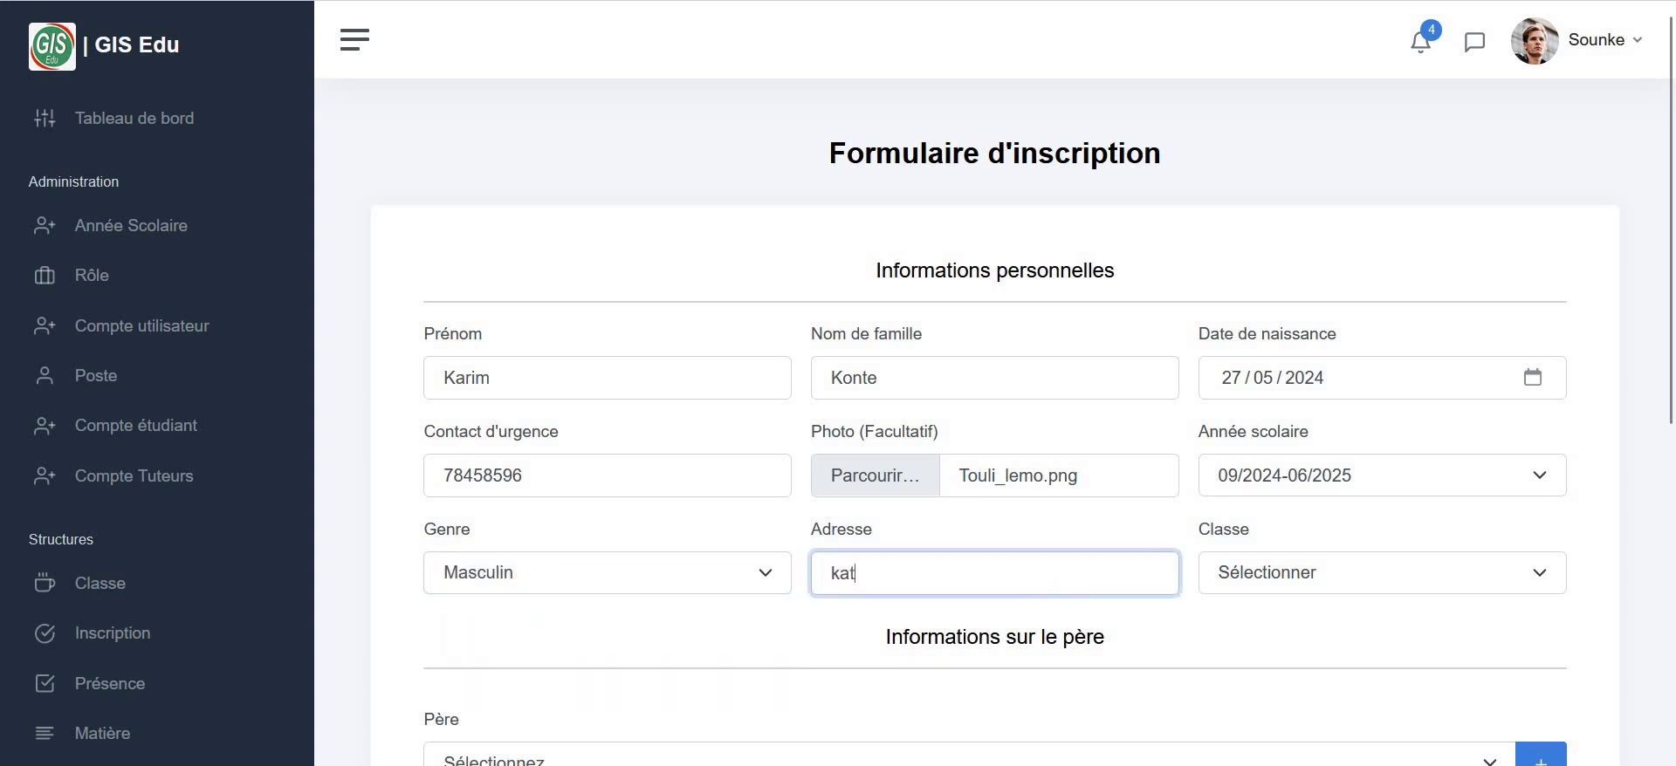
{"action": "left_click", "coordinate": [1388, 583]}
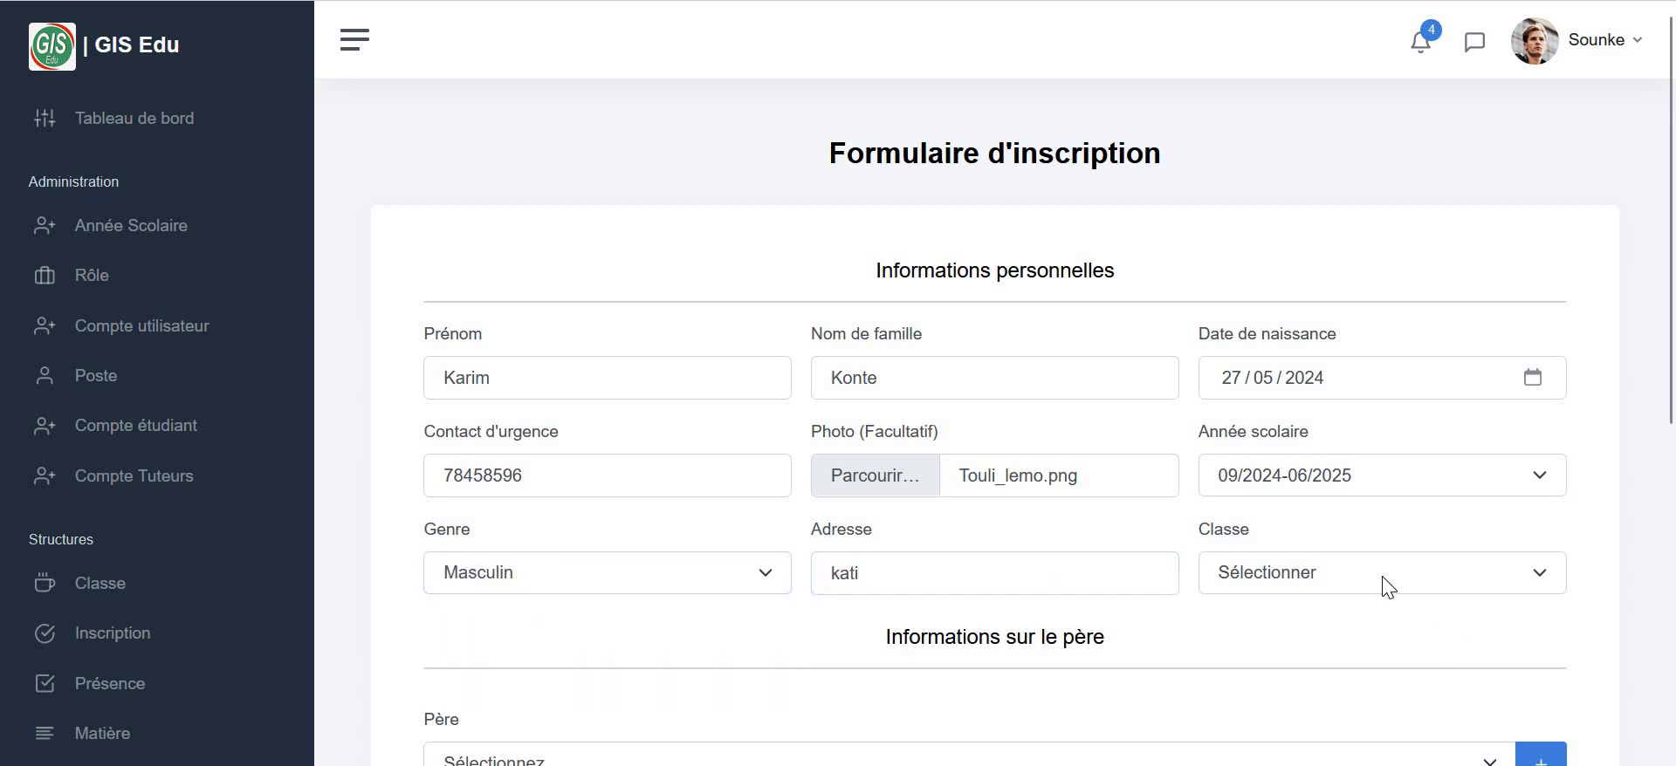
{"action": "key", "text": "Return"}
- Check the Père list for an existing father and find it empty
{"action": "scroll", "coordinate": [572, 501], "scroll_direction": "down", "scroll_amount": 4}
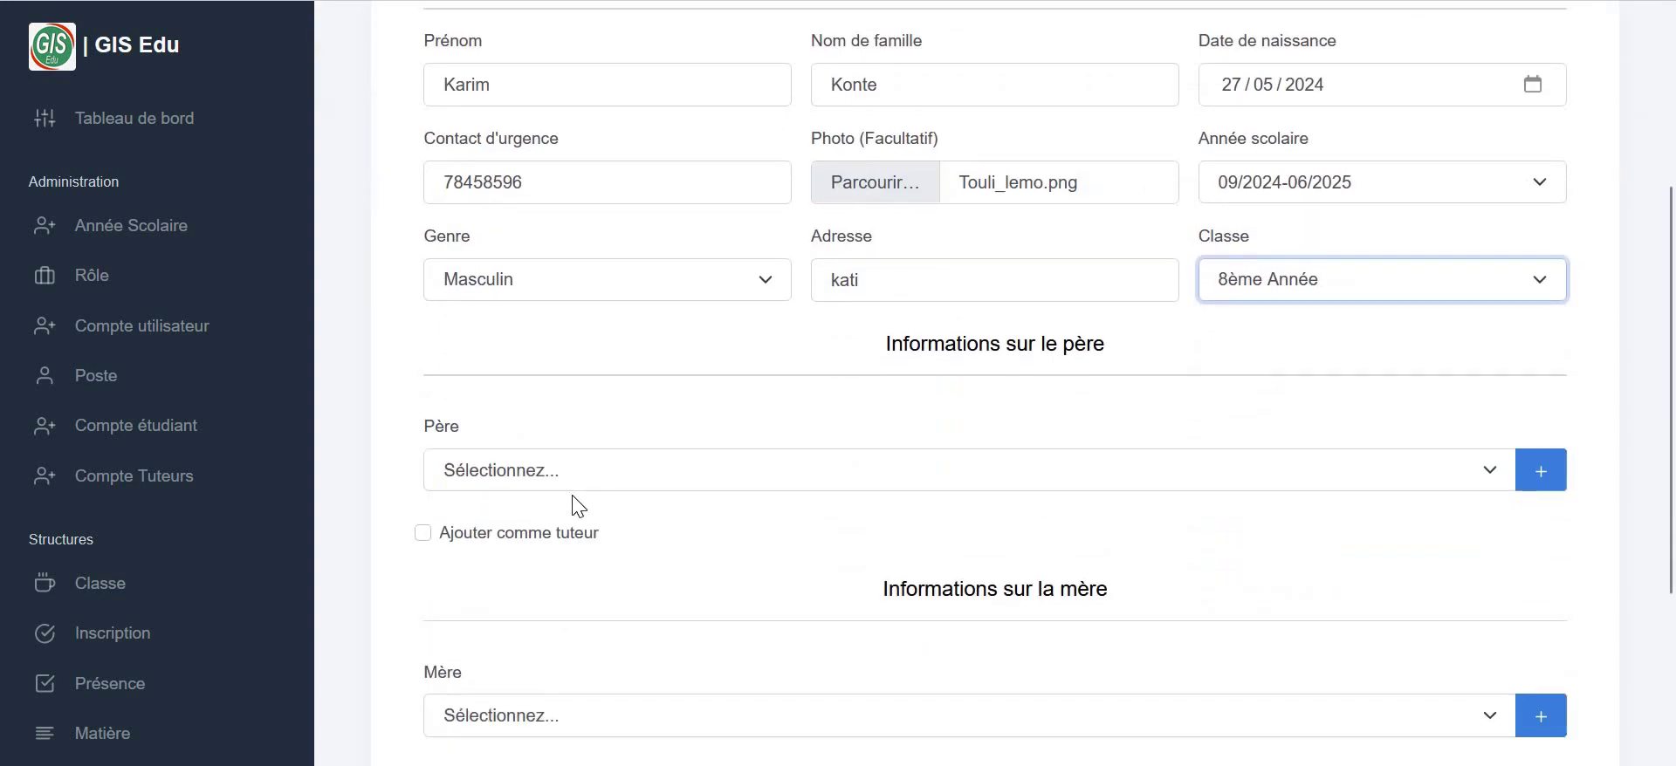
{"action": "left_click", "coordinate": [521, 394]}
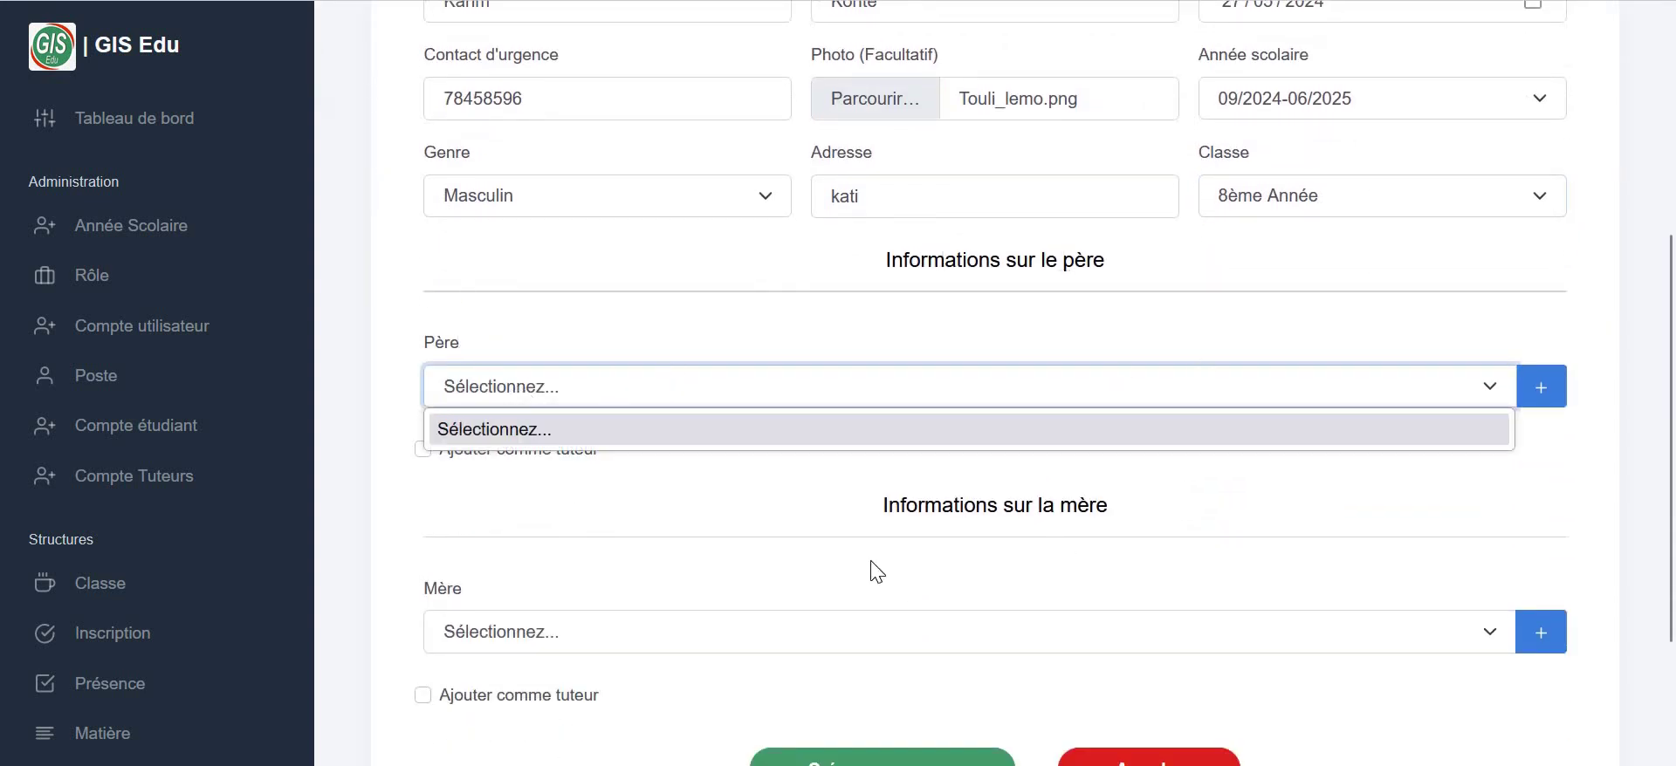
{"action": "left_click", "coordinate": [576, 292]}
- Add a father record with first name, last name, contact number and e-mail
{"action": "left_click", "coordinate": [1527, 384]}
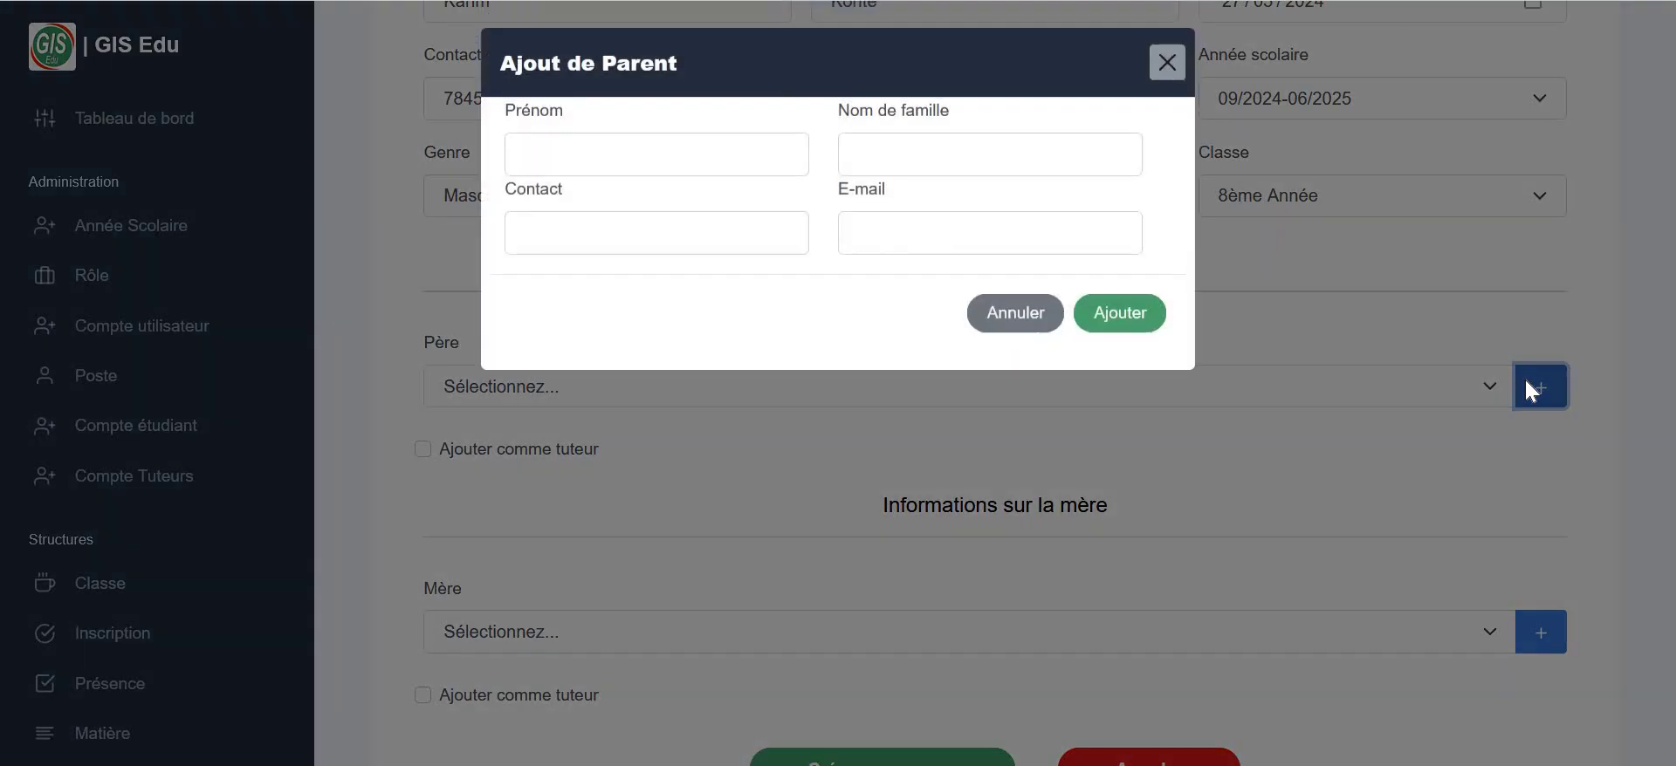
{"action": "left_click", "coordinate": [710, 161]}
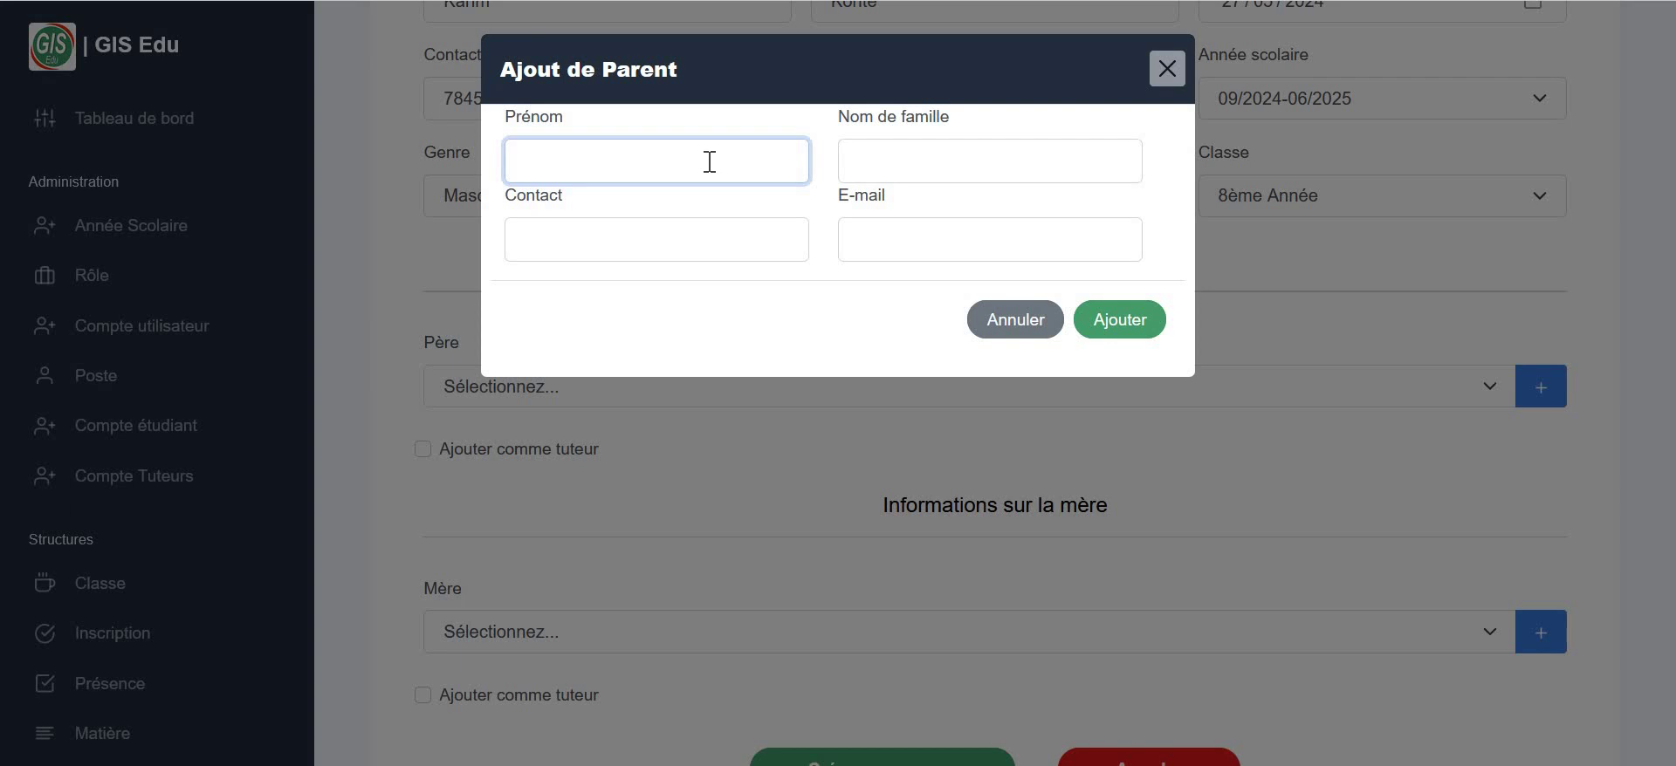
{"action": "type", "text": "Moussa"}
{"action": "left_click", "coordinate": [911, 171]}
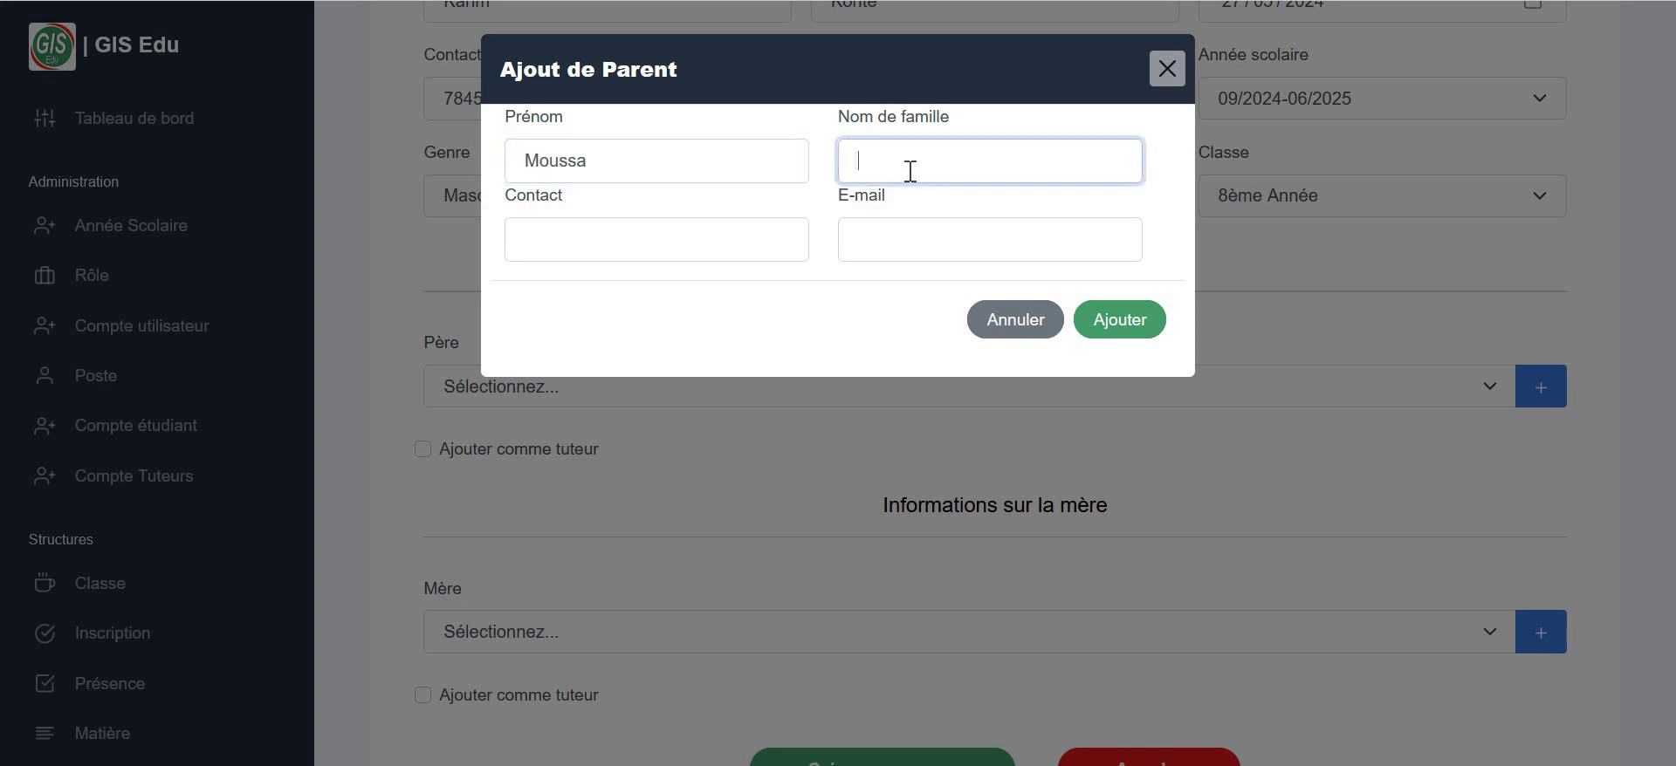
{"action": "left_click", "coordinate": [733, 235]}
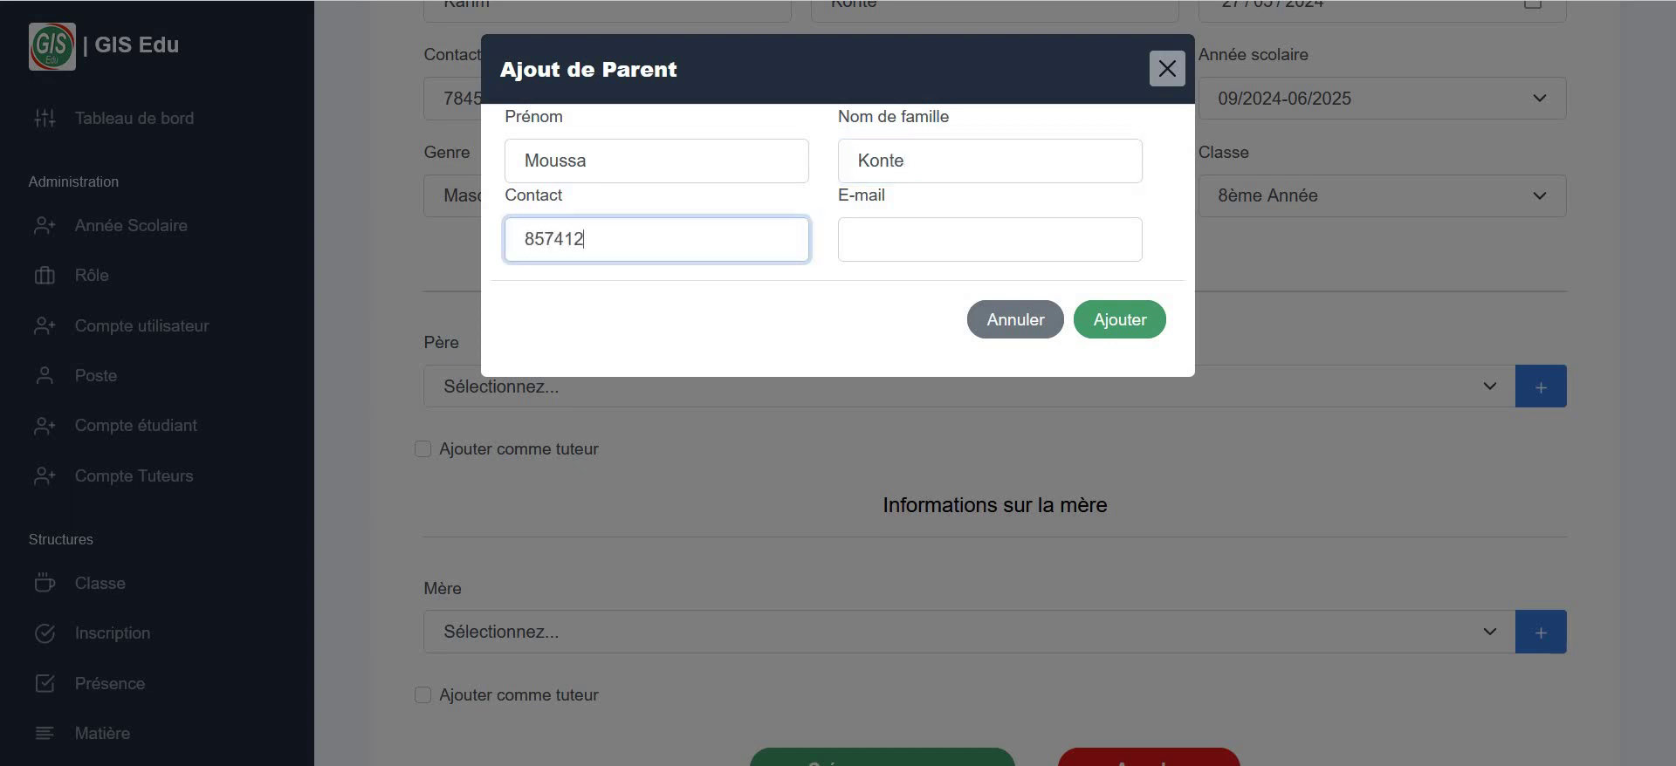
{"action": "left_click", "coordinate": [1027, 255]}
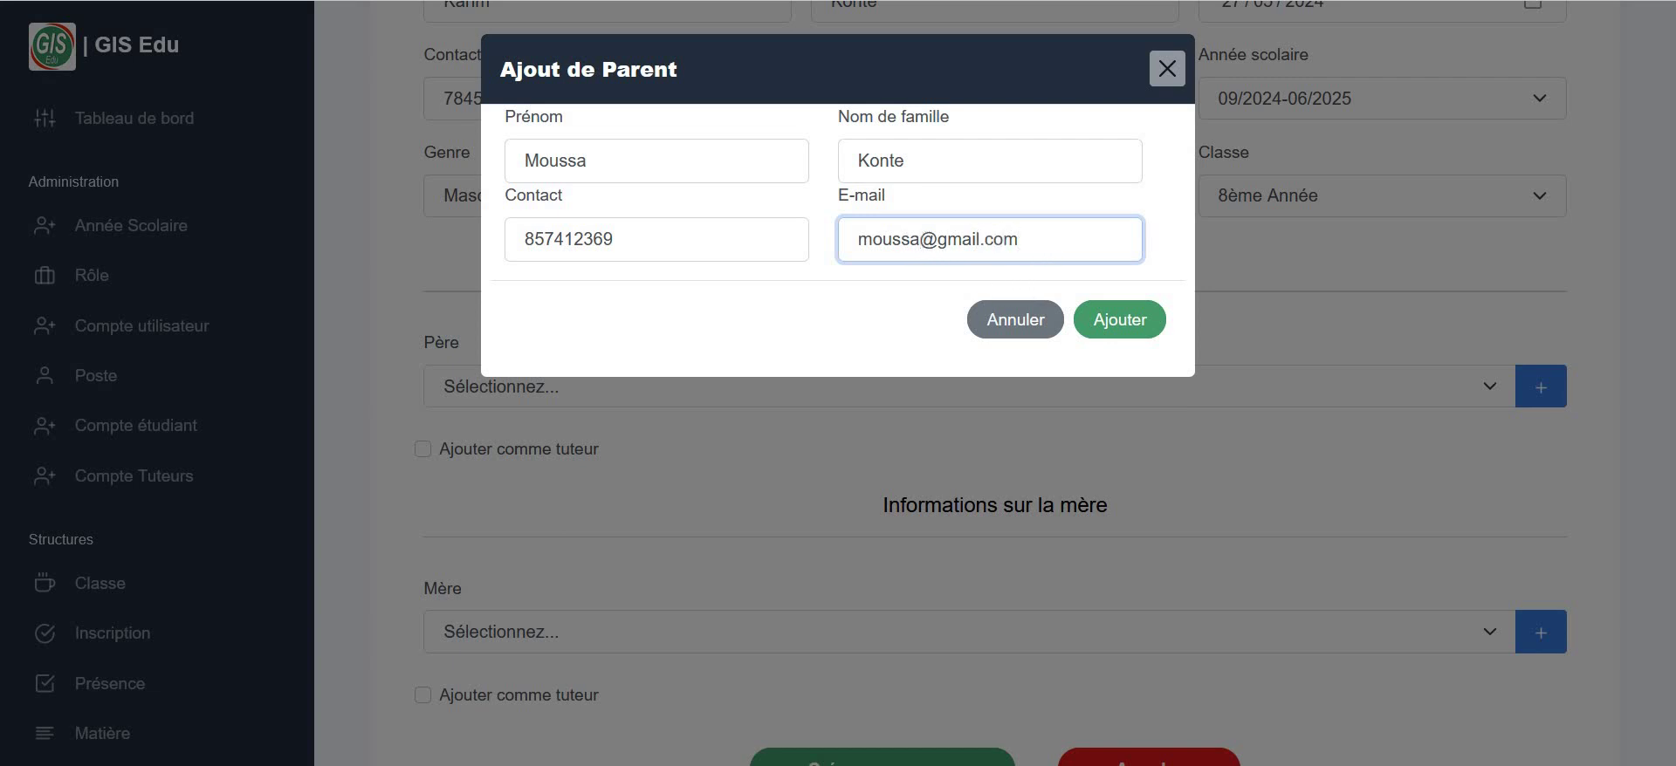
{"action": "type", "text": "2"}
{"action": "left_click", "coordinate": [1098, 333]}
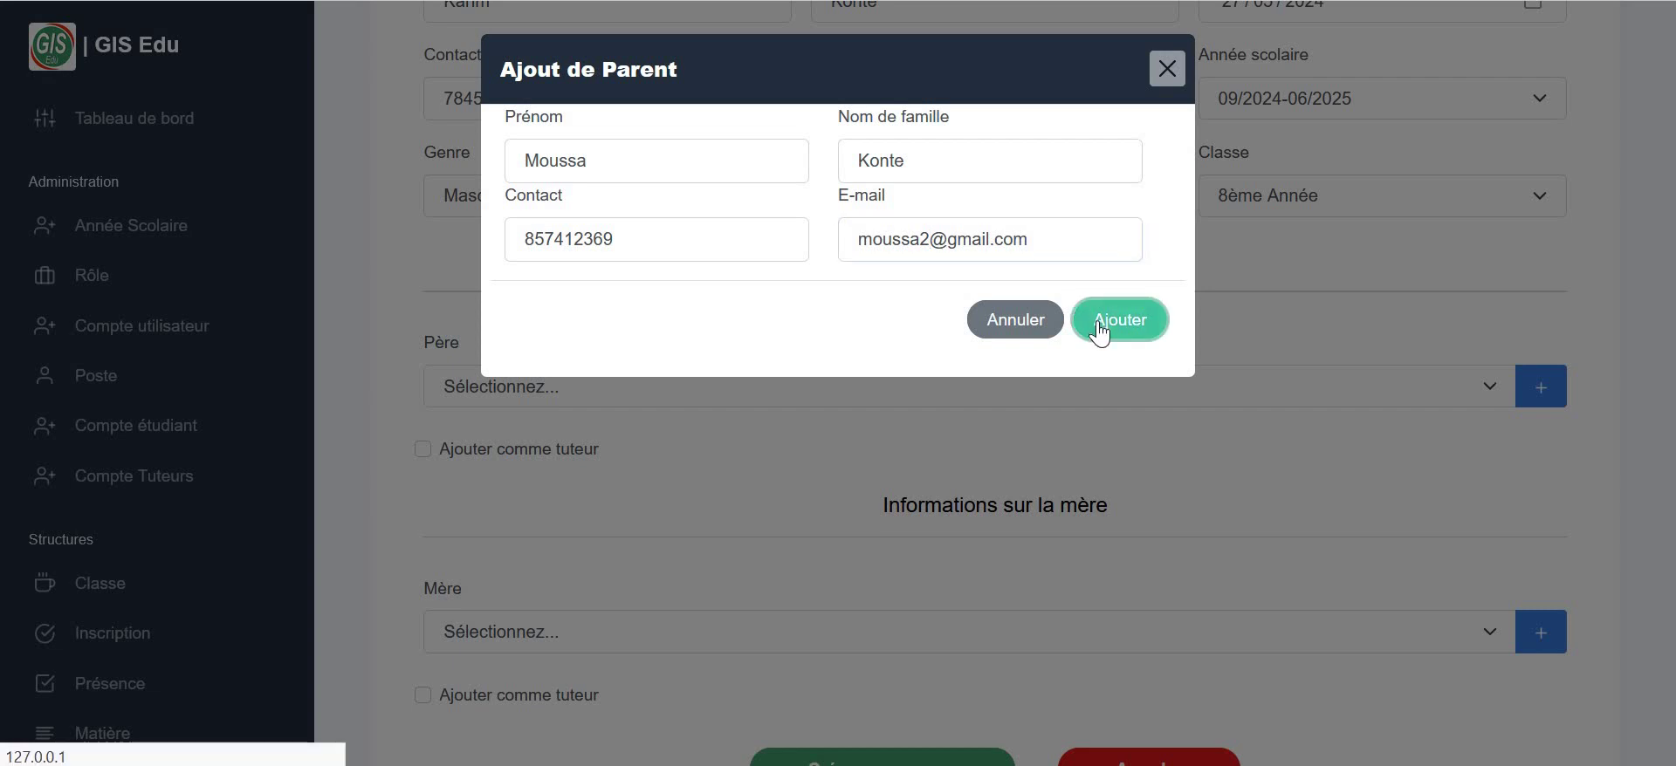
- Confirm the new father now appears in the Père dropdown
{"action": "scroll", "coordinate": [1039, 394], "scroll_direction": "down", "scroll_amount": 8}
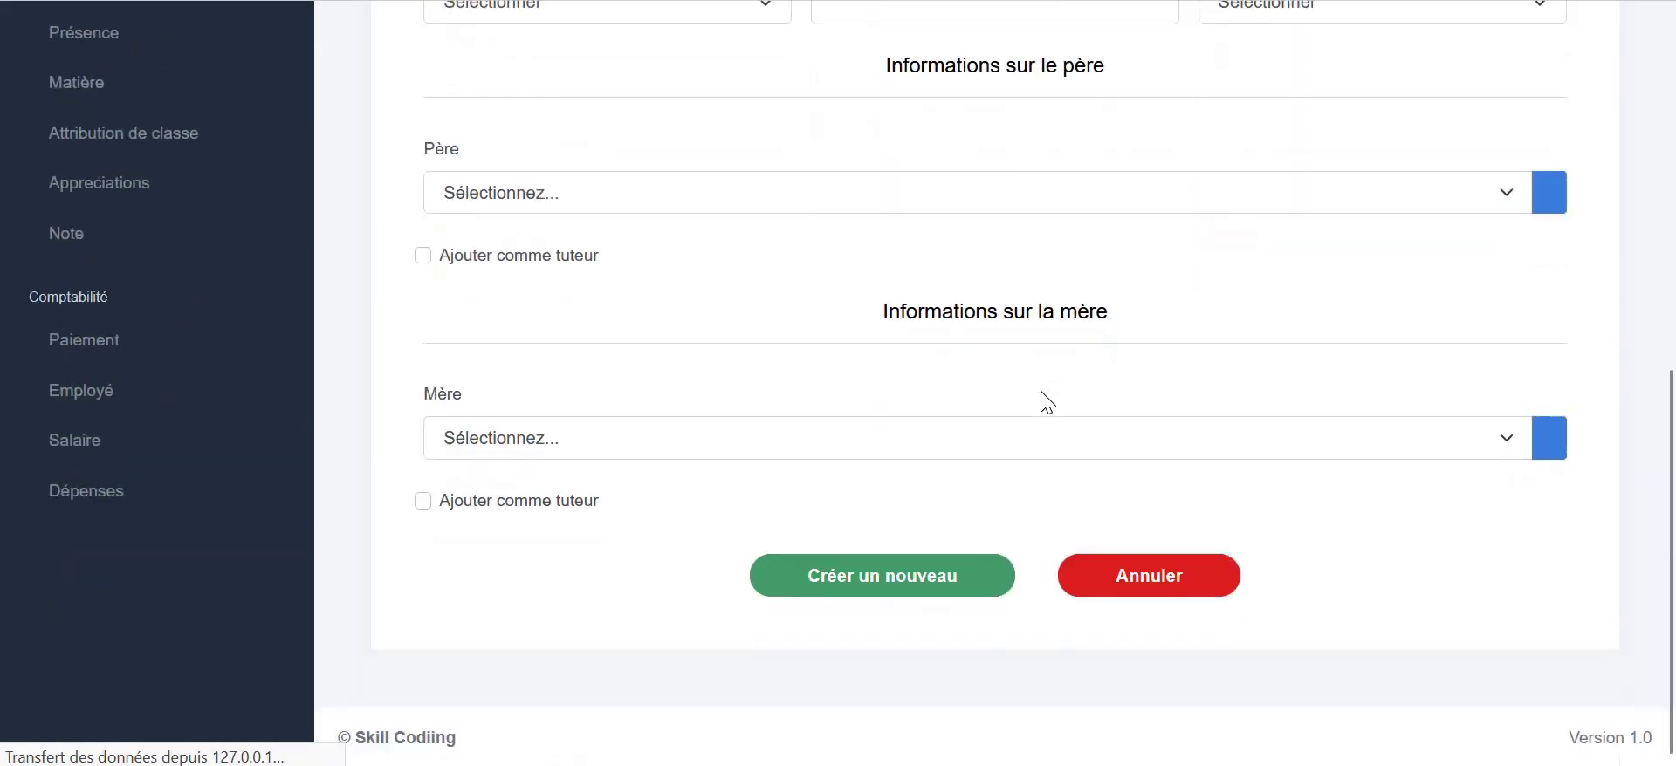
{"action": "left_click", "coordinate": [1379, 212]}
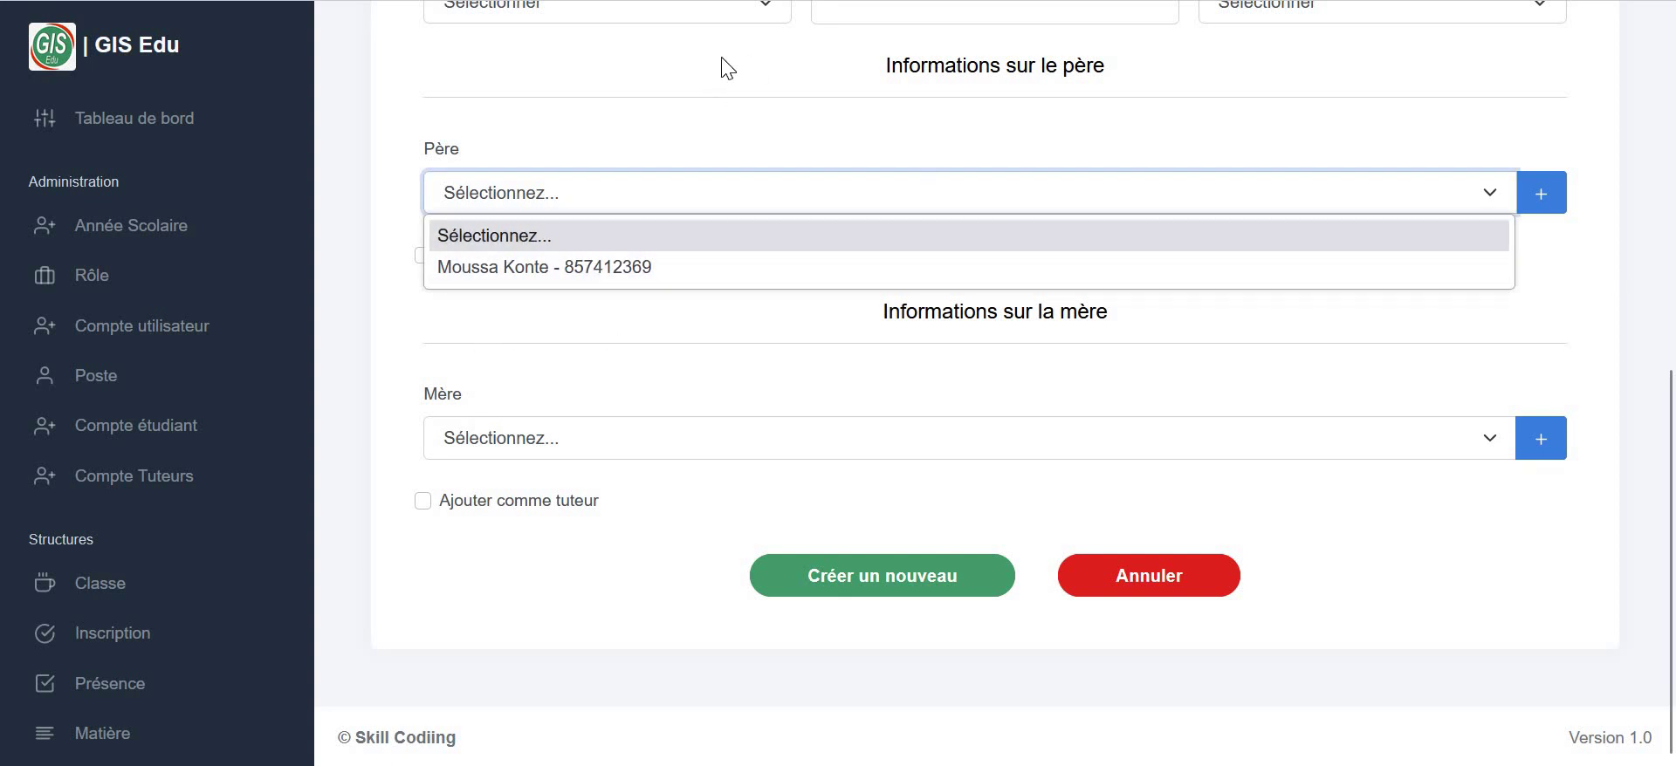
{"action": "left_click", "coordinate": [577, 331]}
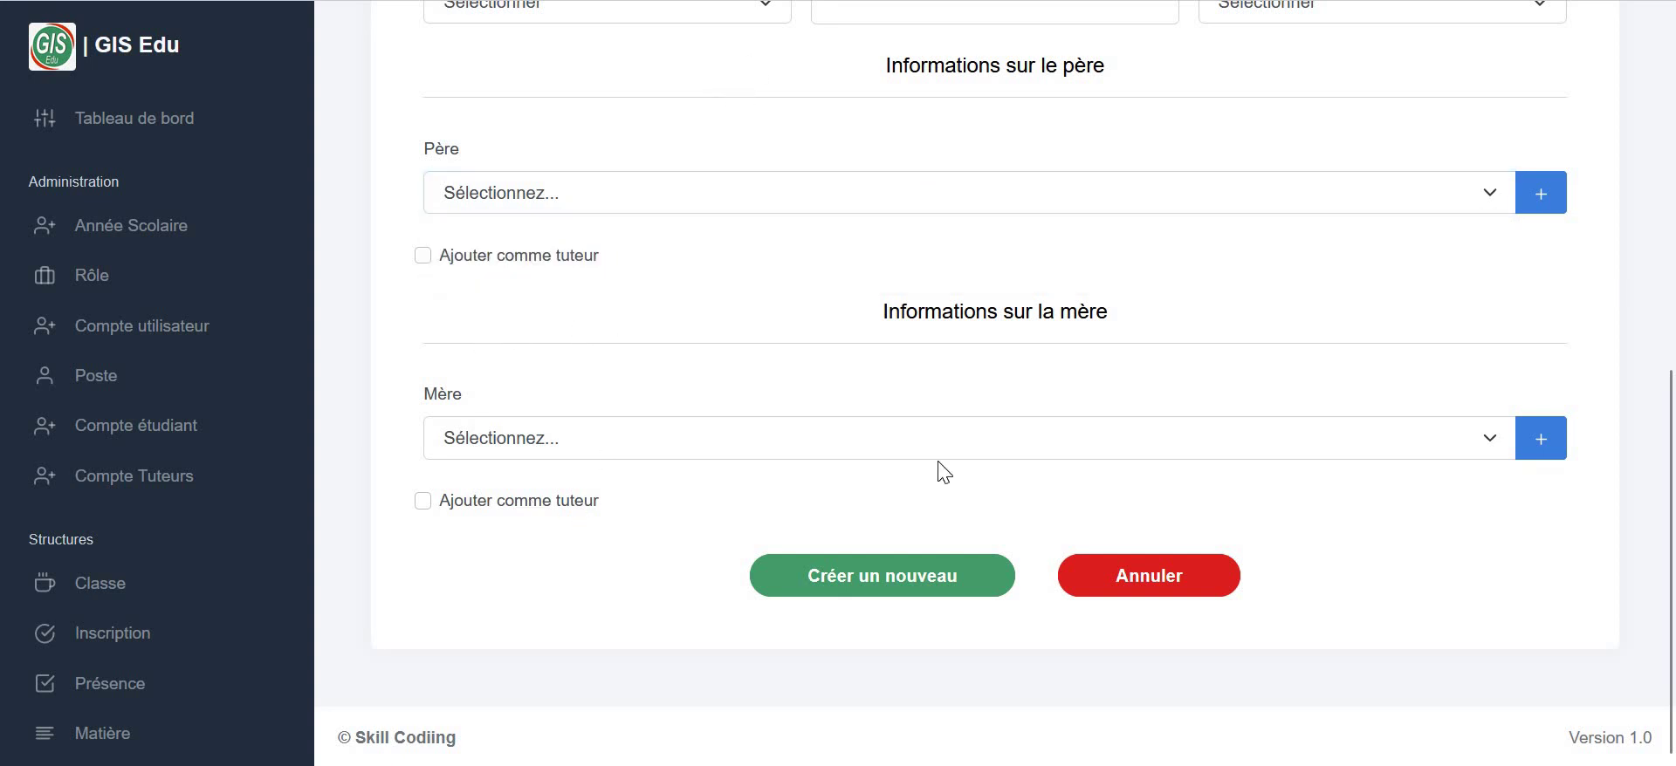
- Save a mother record with her first name, last name, contact number and e-mail
{"action": "left_click", "coordinate": [1541, 450]}
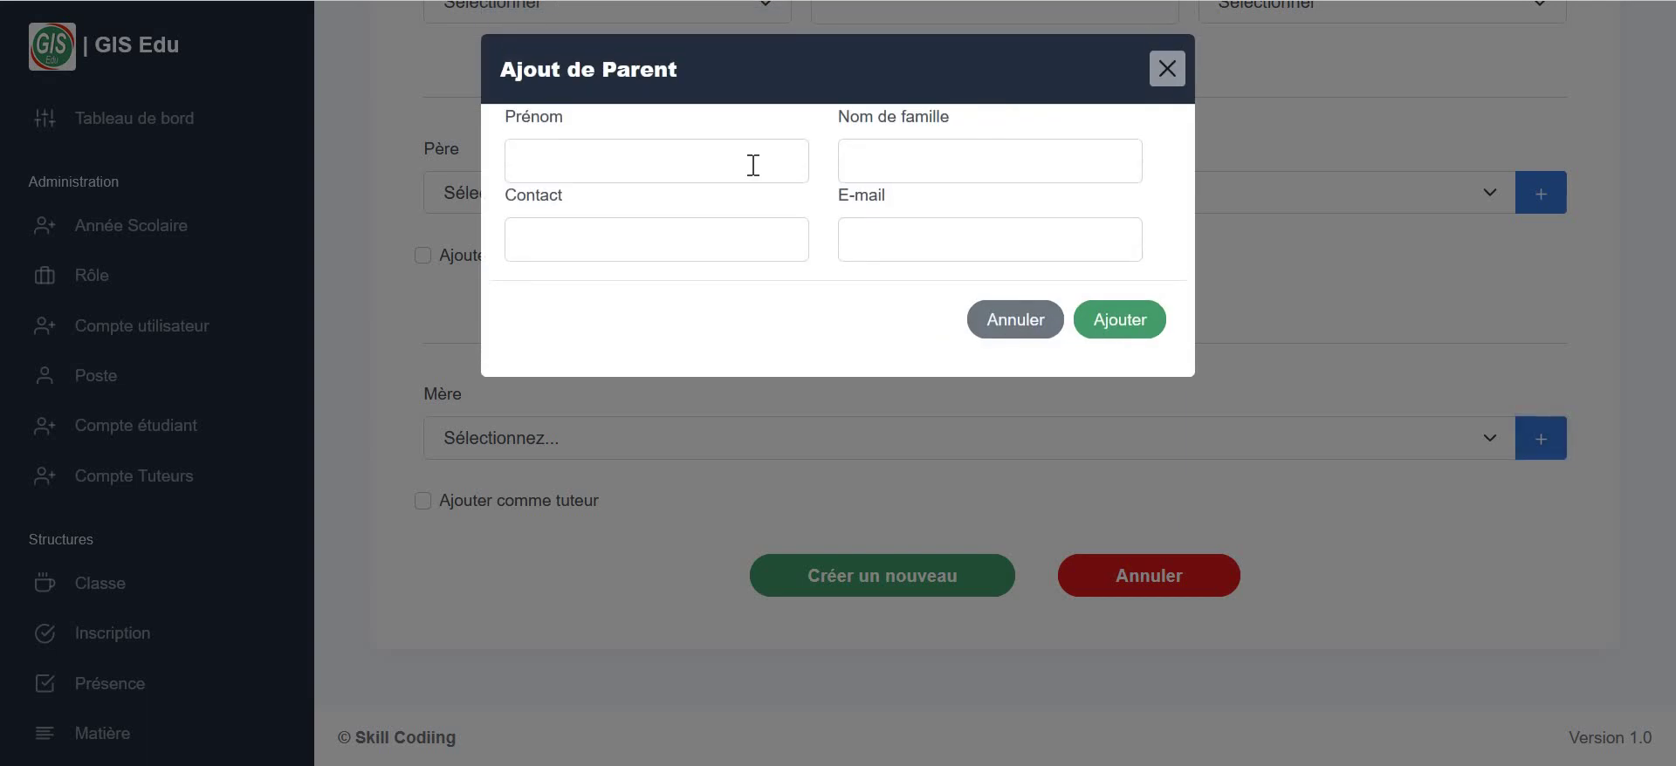
{"action": "left_click", "coordinate": [751, 164]}
{"action": "type", "text": "Mariam"}
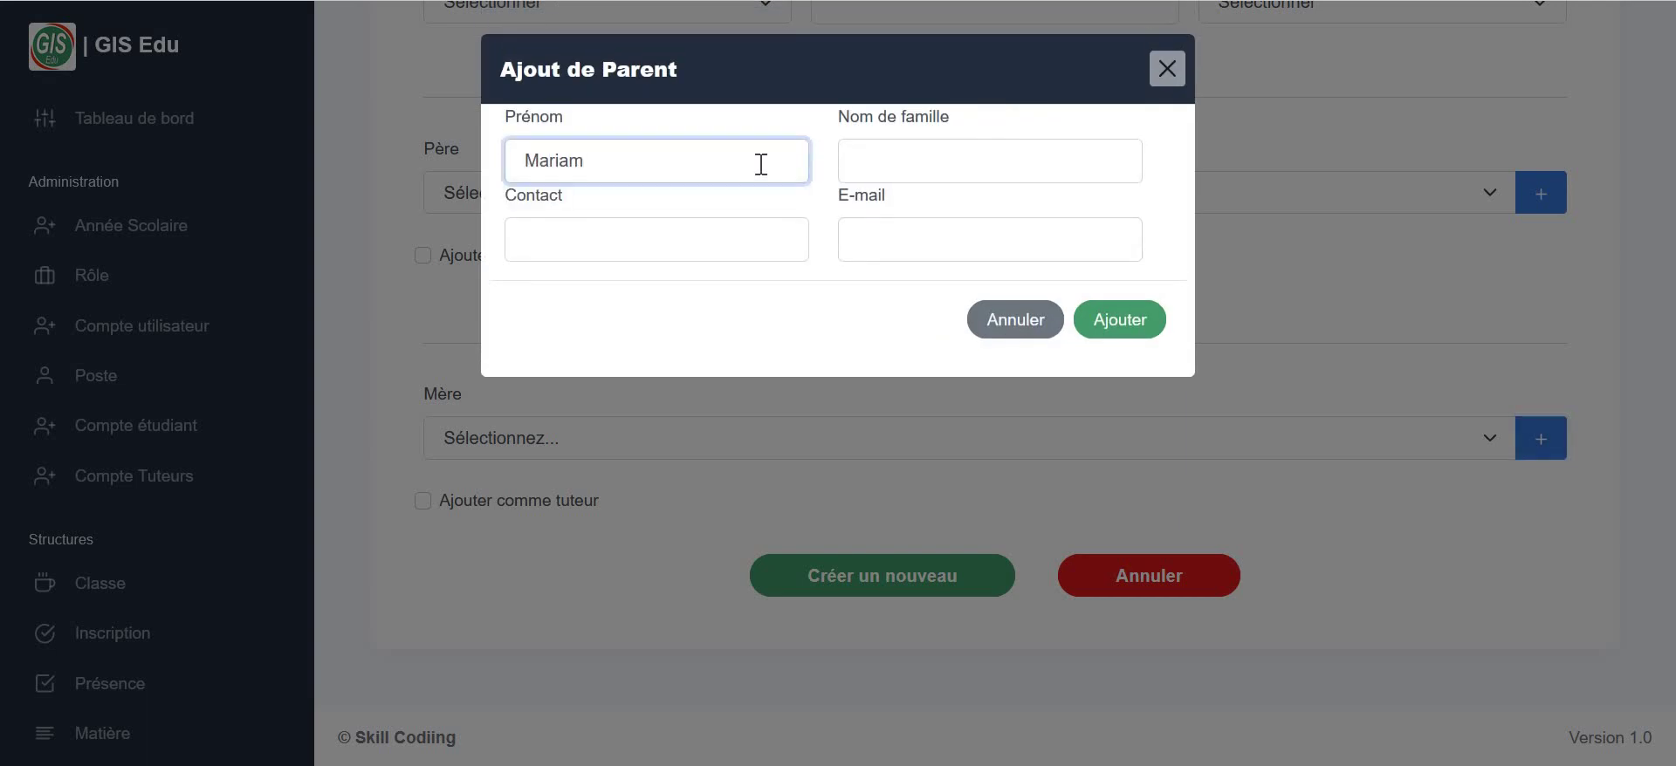
{"action": "left_click", "coordinate": [927, 174]}
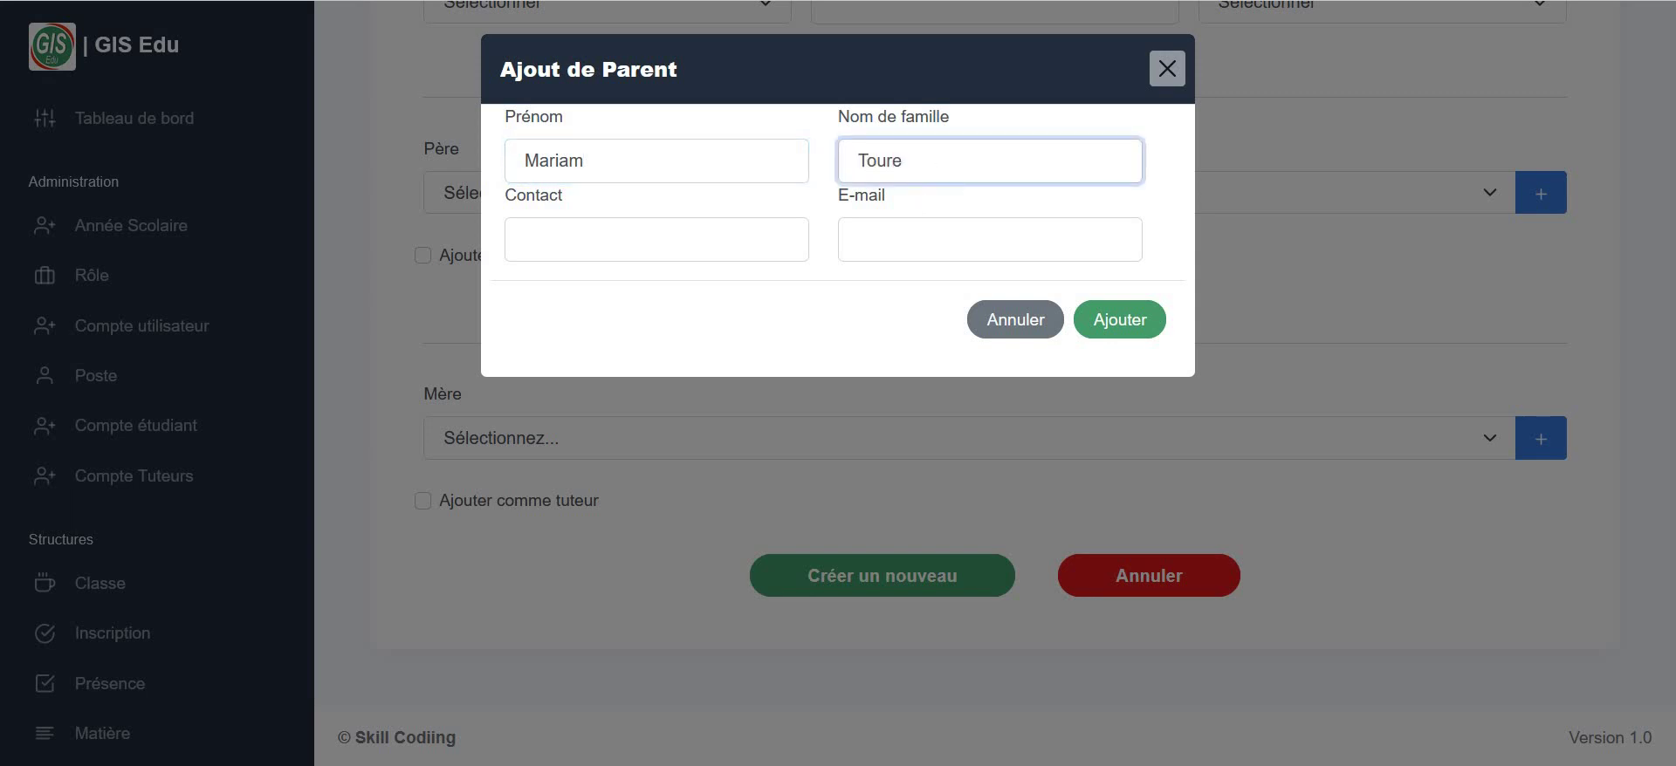
{"action": "left_click", "coordinate": [751, 247]}
{"action": "type", "text": "85741236"}
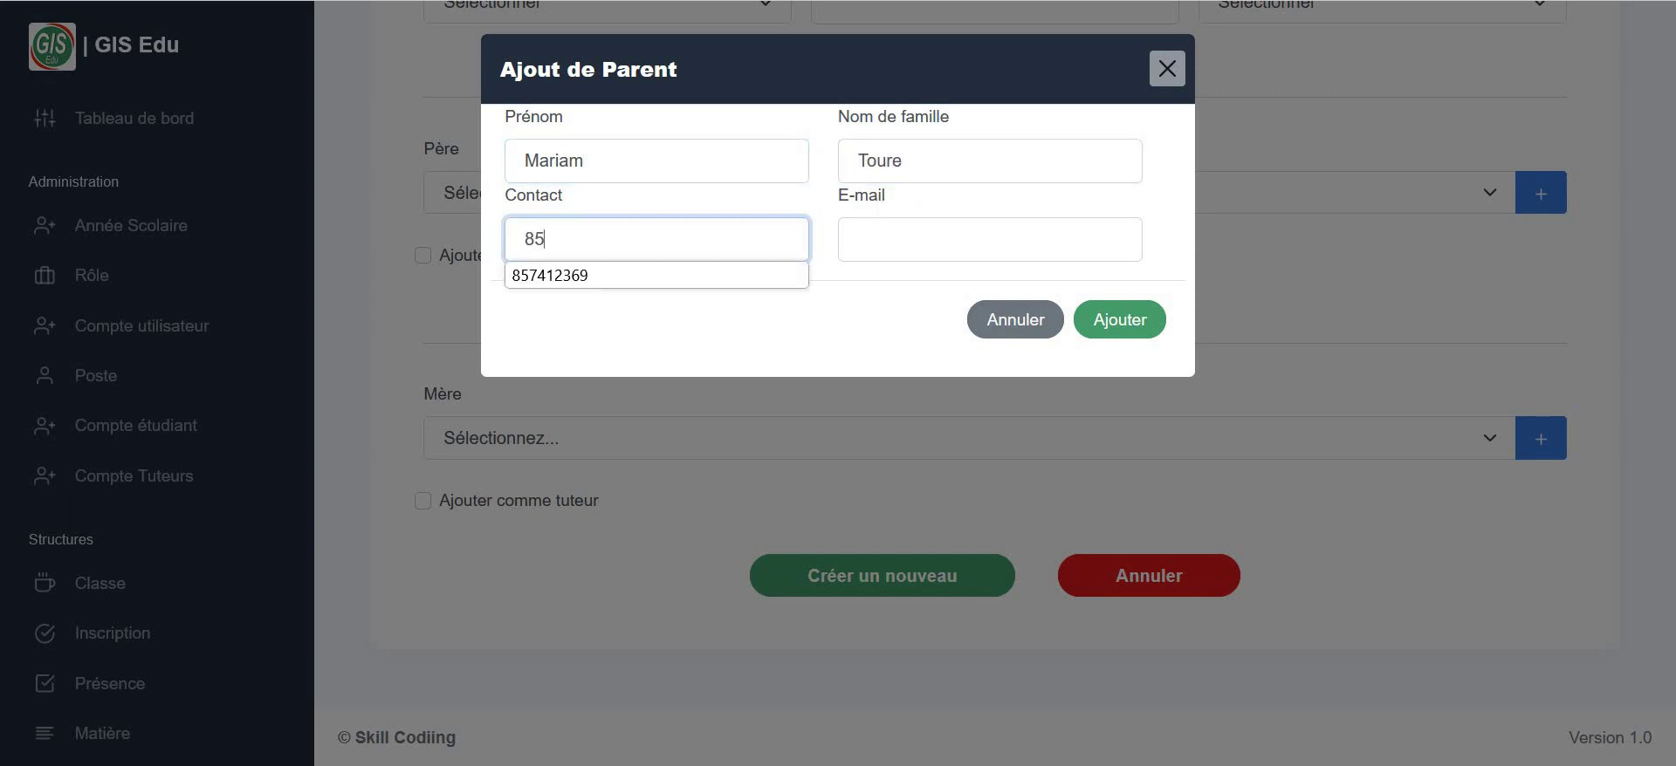
{"action": "left_click", "coordinate": [895, 237]}
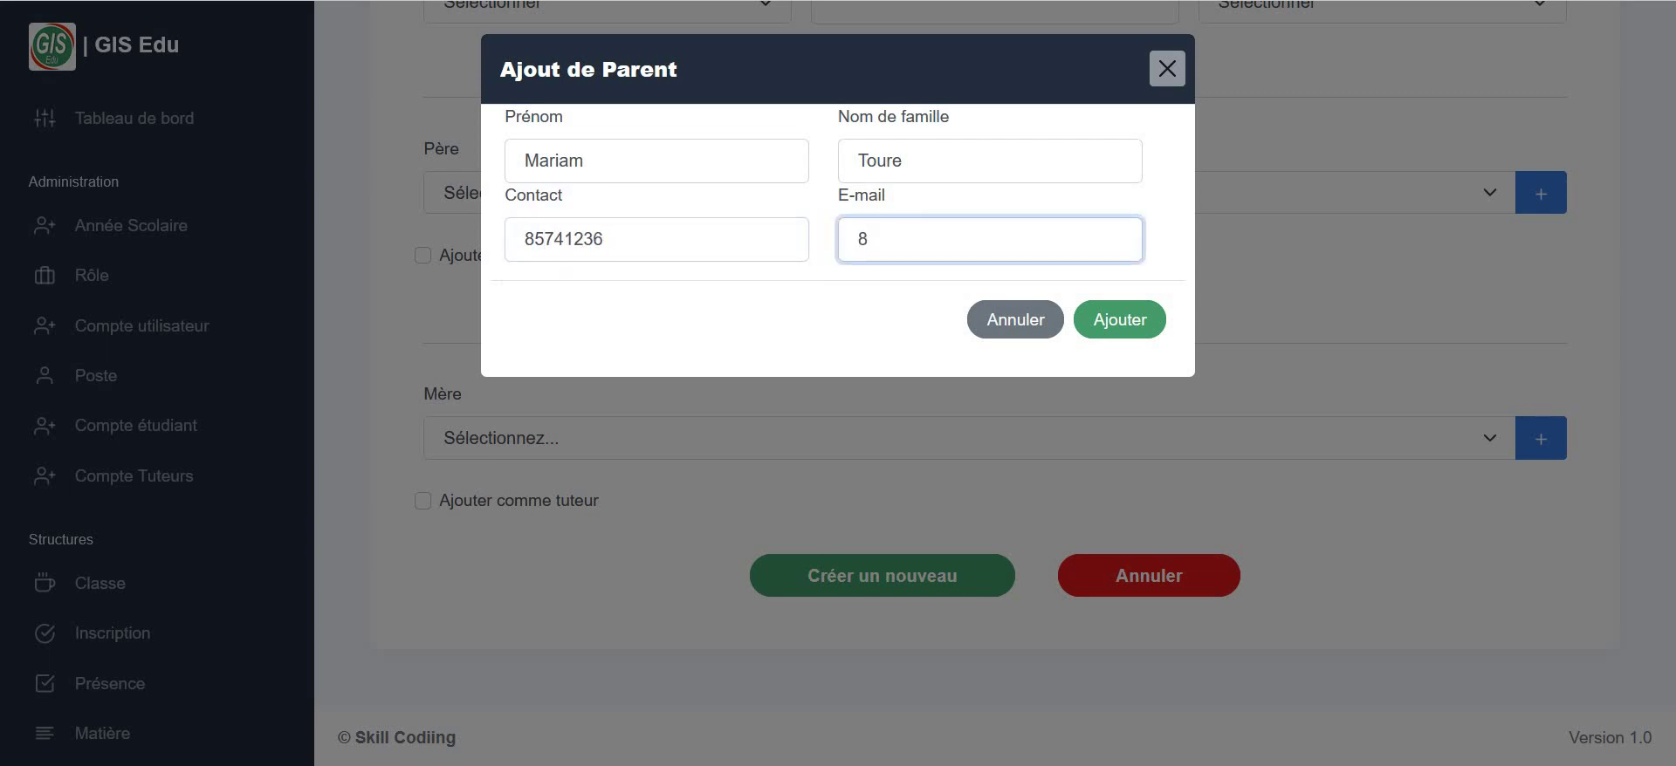
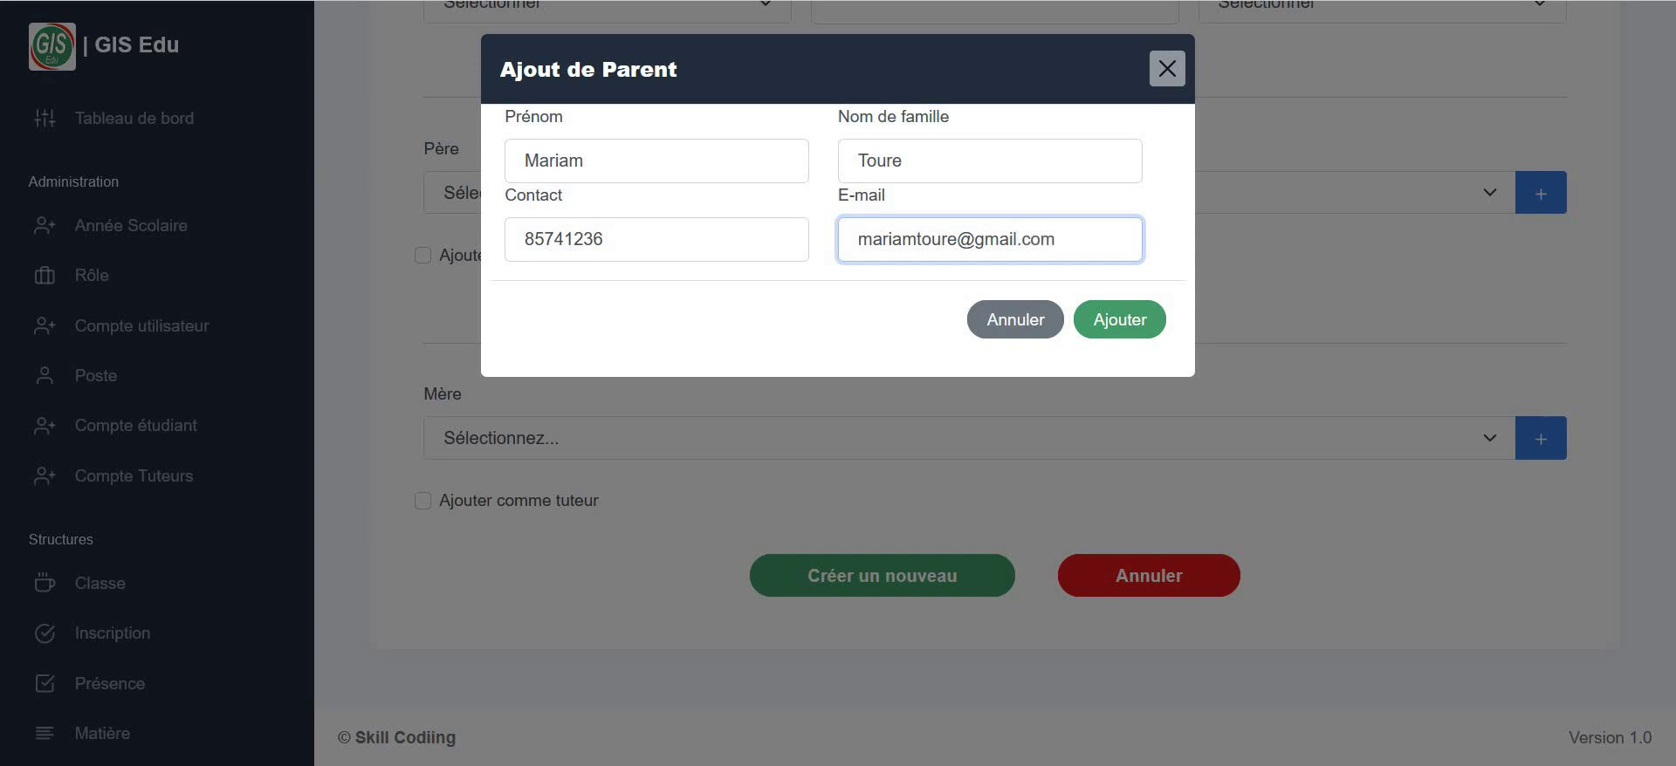
{"action": "left_click", "coordinate": [1123, 334]}
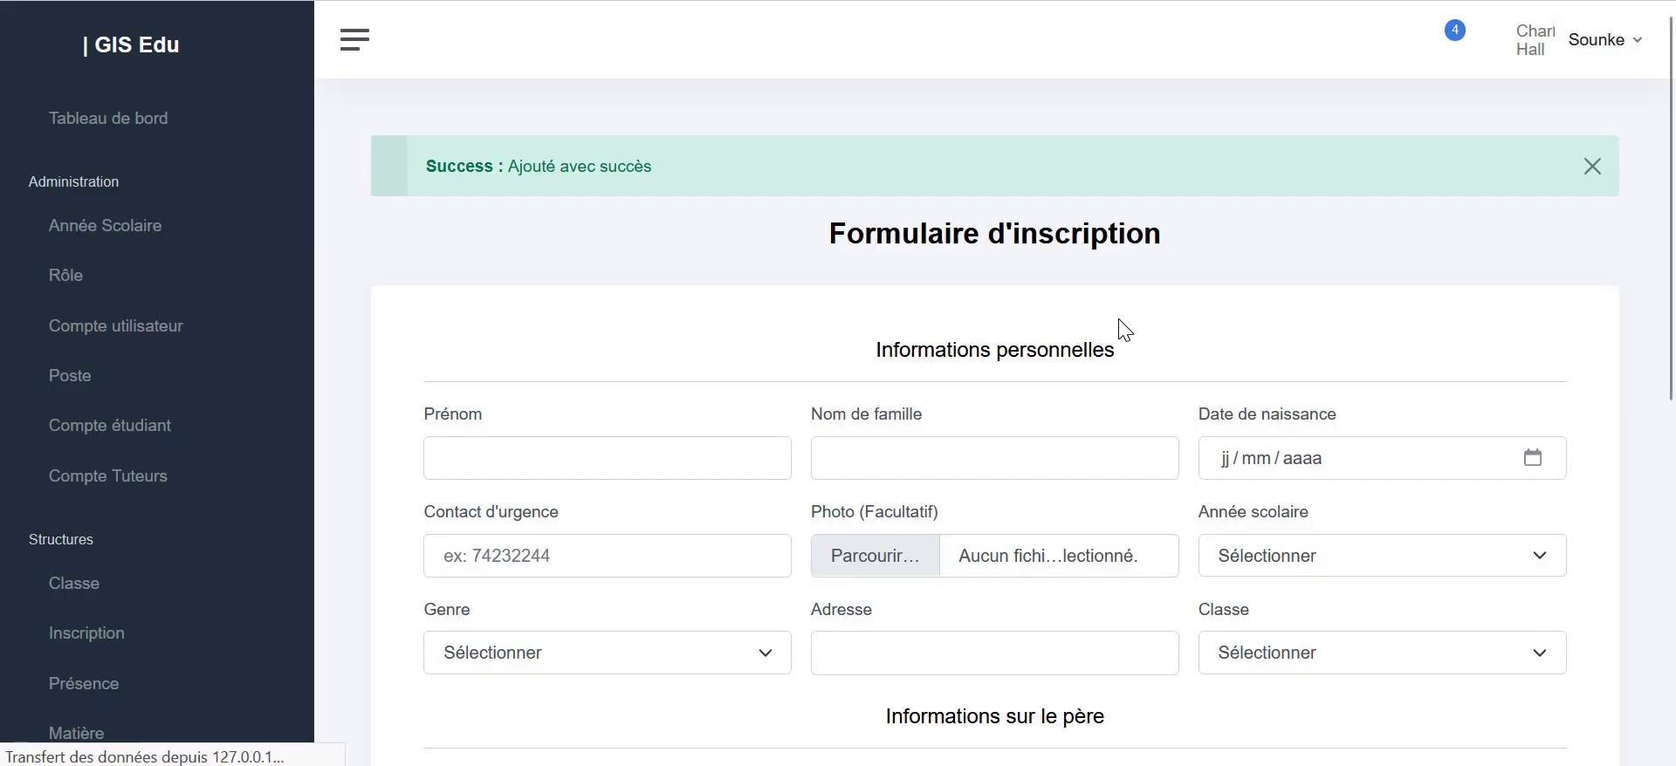
- Re-enter the student's first and last name, birth date 27/05/2024 and emergency contact
{"action": "scroll", "coordinate": [618, 461], "scroll_direction": "down", "scroll_amount": 3}
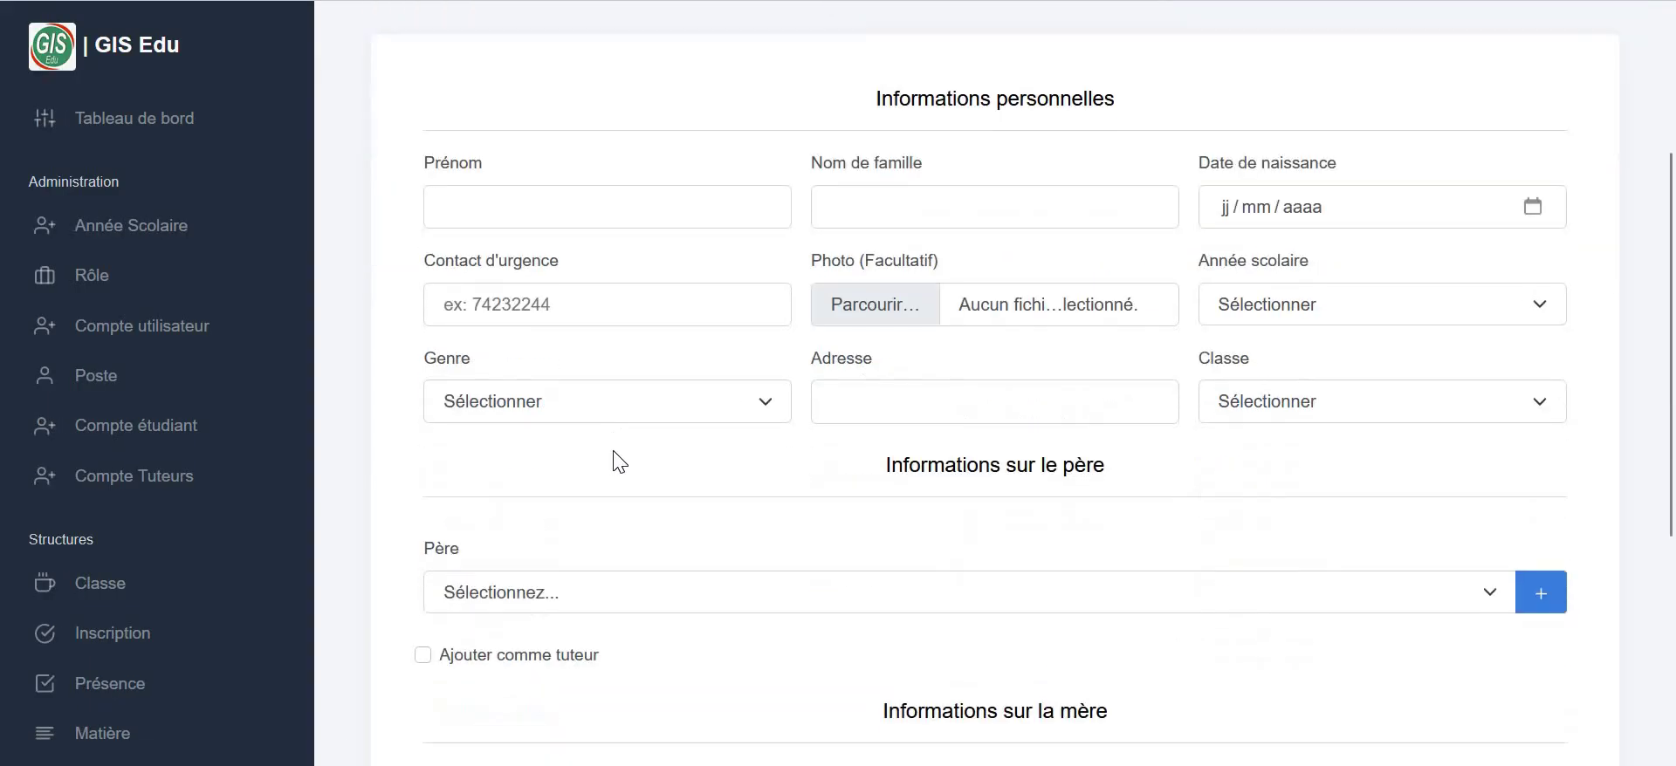
{"action": "scroll", "coordinate": [608, 458], "scroll_direction": "down", "scroll_amount": 4}
{"action": "scroll", "coordinate": [637, 209], "scroll_direction": "up", "scroll_amount": 4}
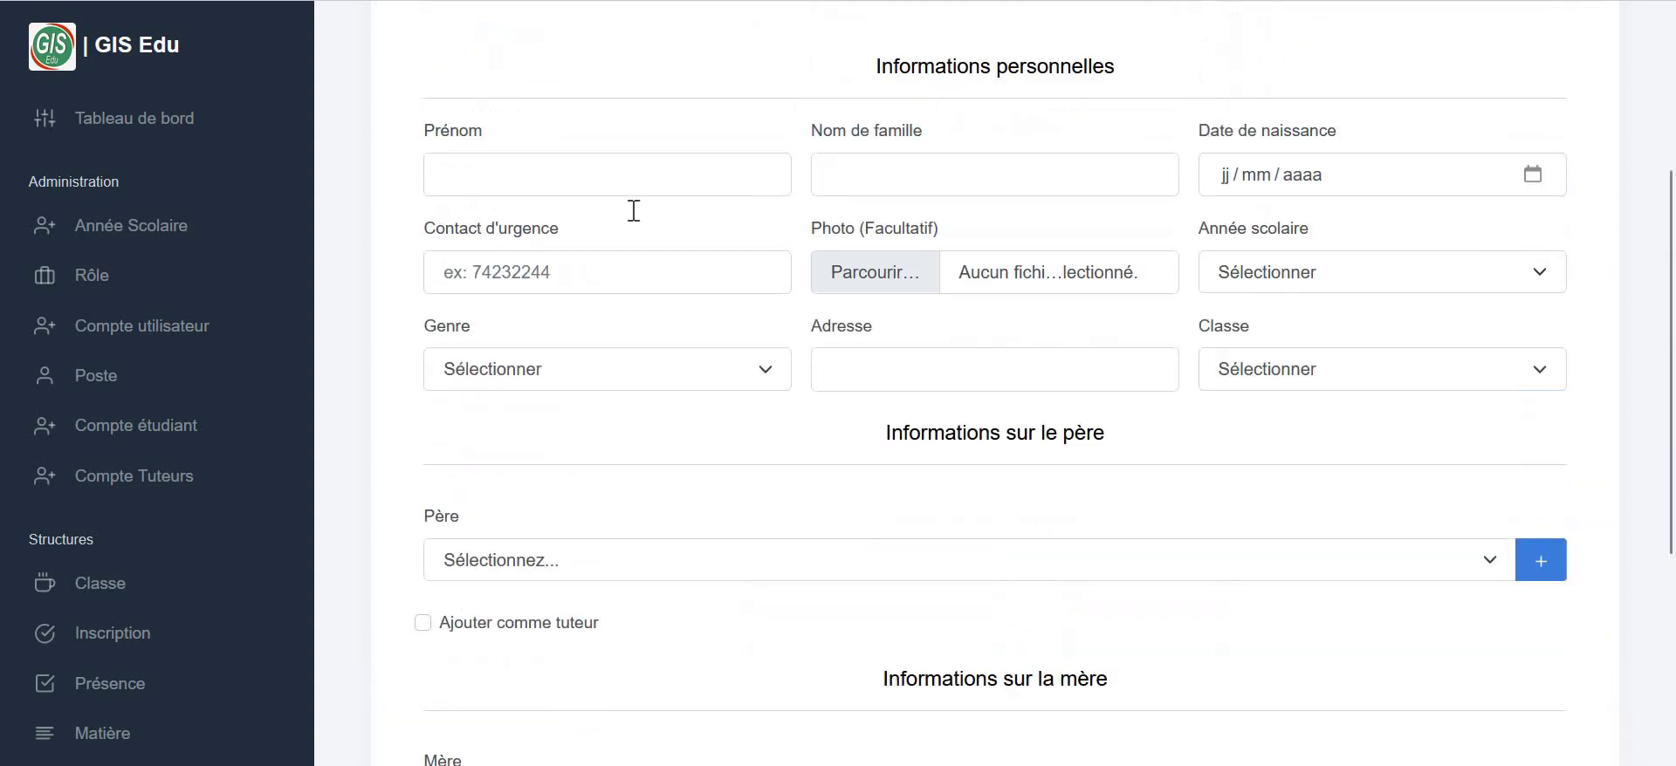
{"action": "left_click", "coordinate": [547, 221]}
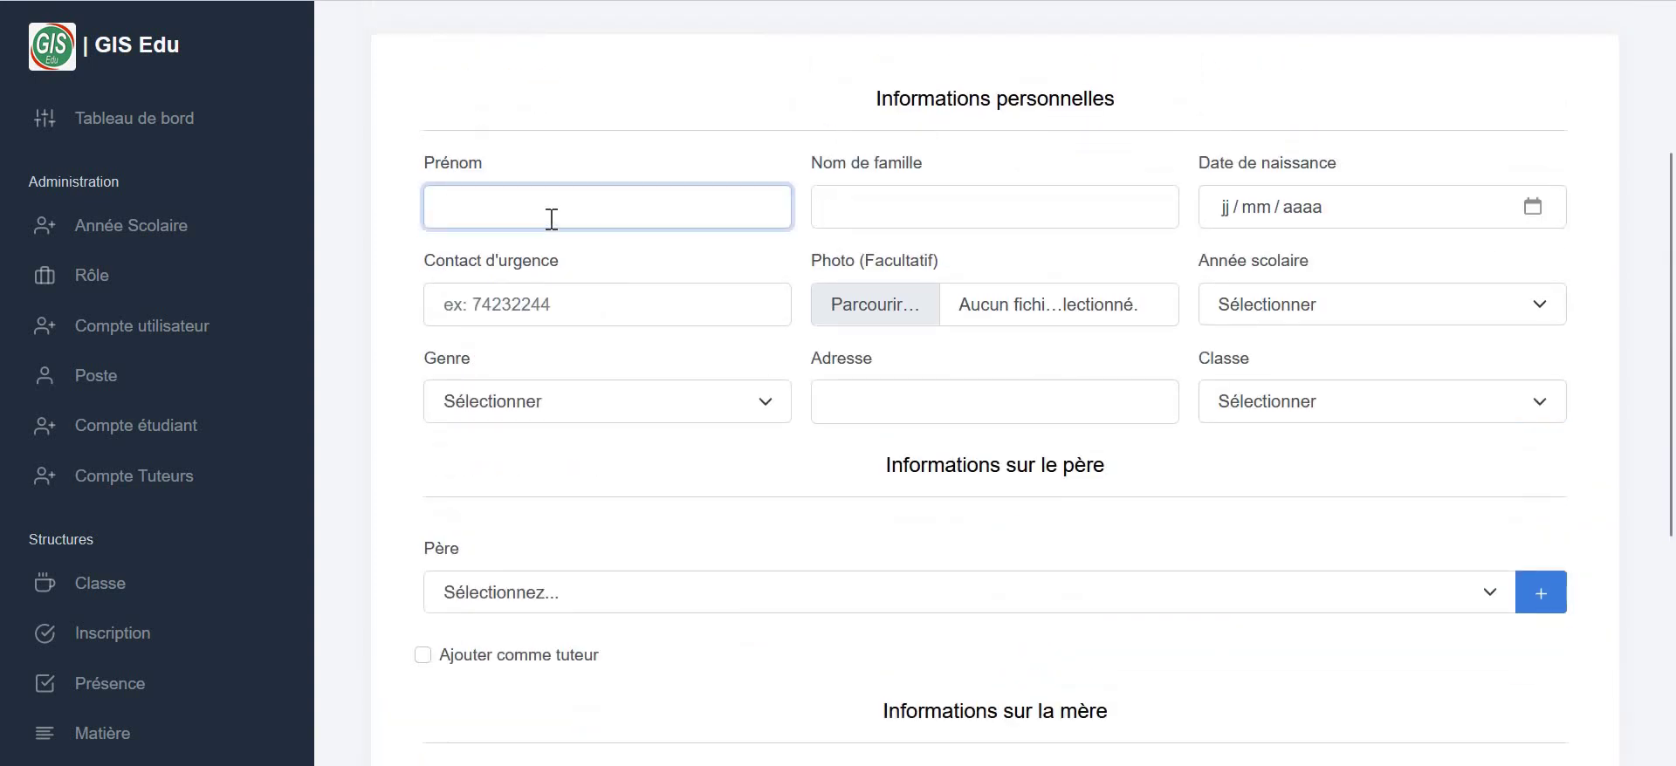
{"action": "type", "text": "Karim"}
{"action": "left_click", "coordinate": [957, 207]}
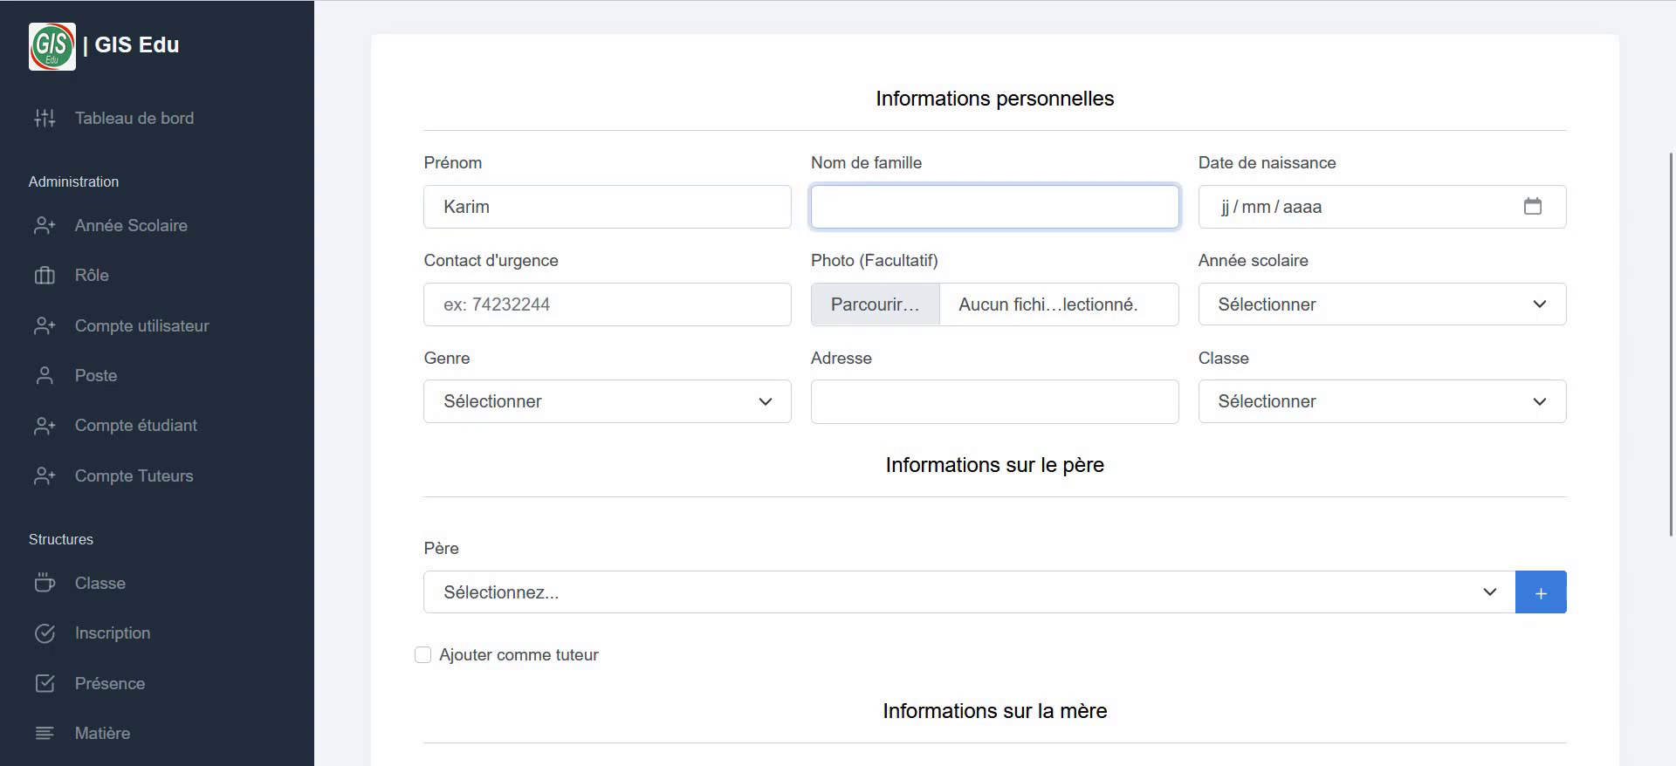
{"action": "left_click", "coordinate": [1532, 210]}
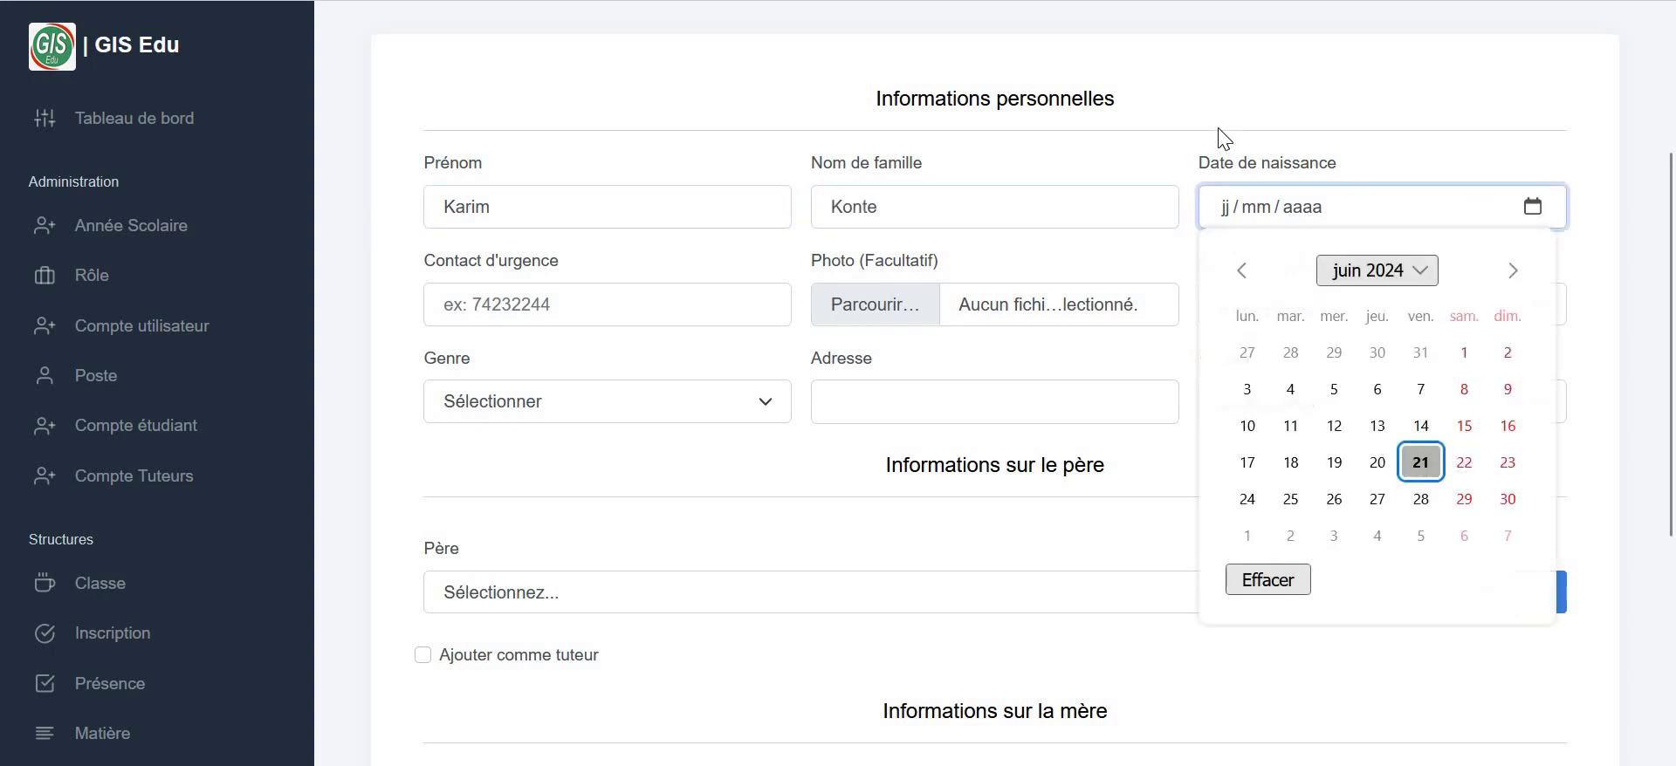
{"action": "left_click", "coordinate": [1255, 358]}
{"action": "left_click", "coordinate": [662, 311]}
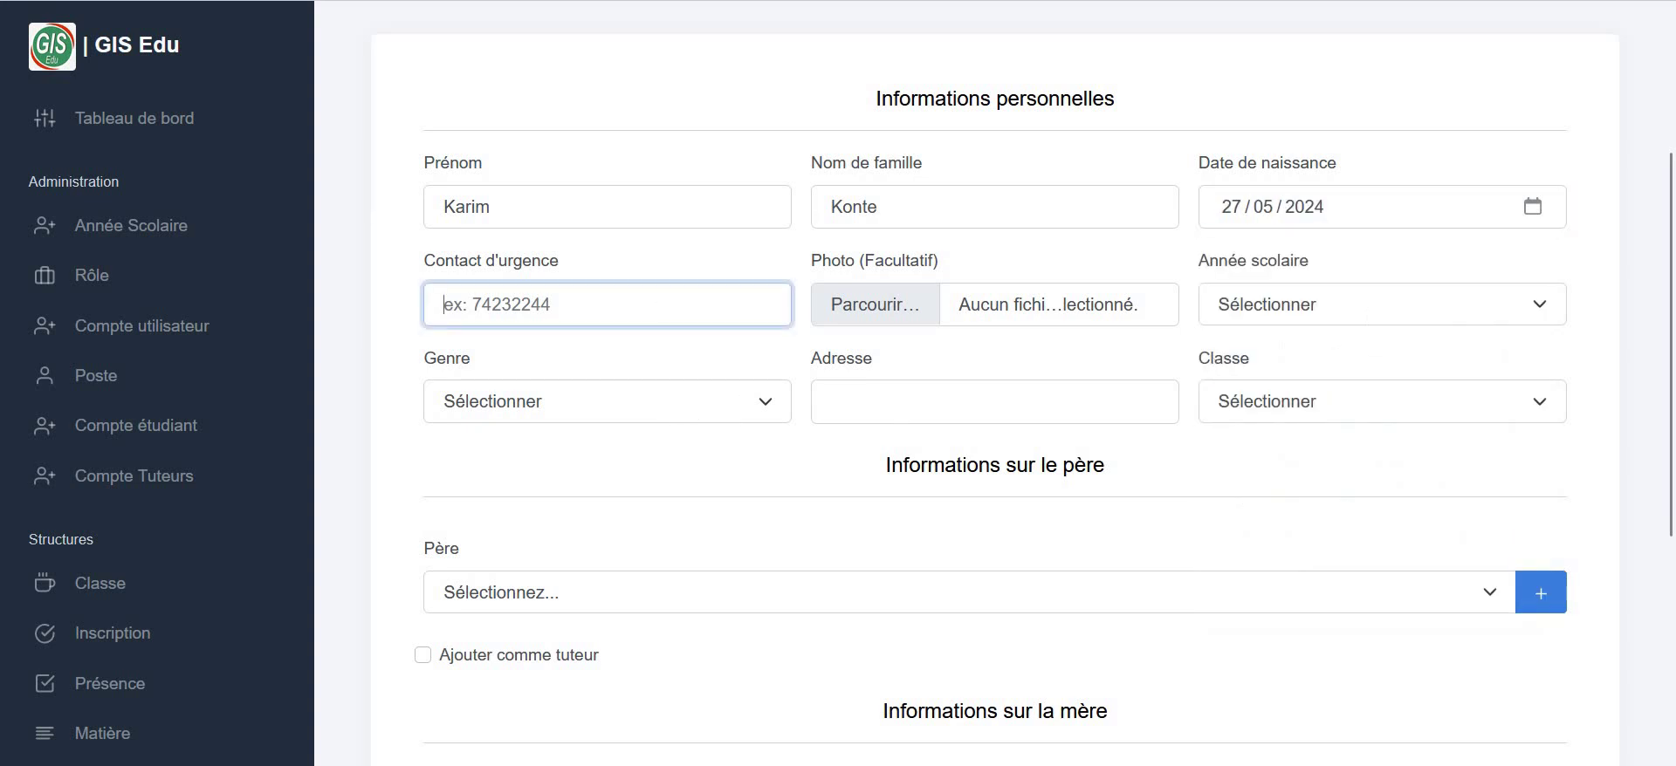
{"action": "type", "text": "85741236"}
- Attach plan.jpeg as the student's photo
{"action": "left_click", "coordinate": [887, 303]}
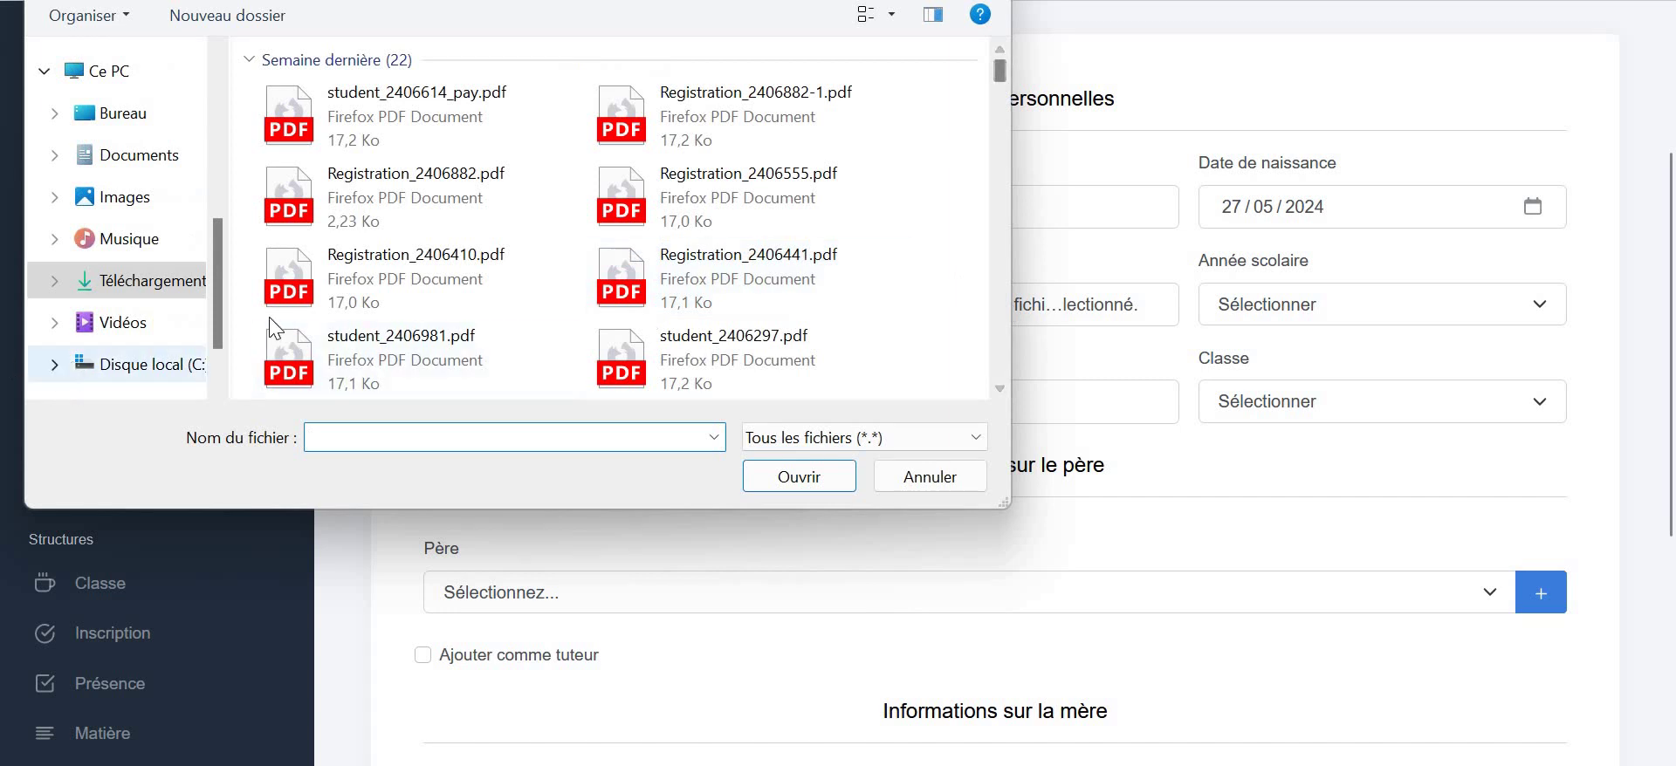
{"action": "scroll", "coordinate": [523, 247], "scroll_direction": "down", "scroll_amount": 10}
{"action": "scroll", "coordinate": [527, 248], "scroll_direction": "down", "scroll_amount": 10}
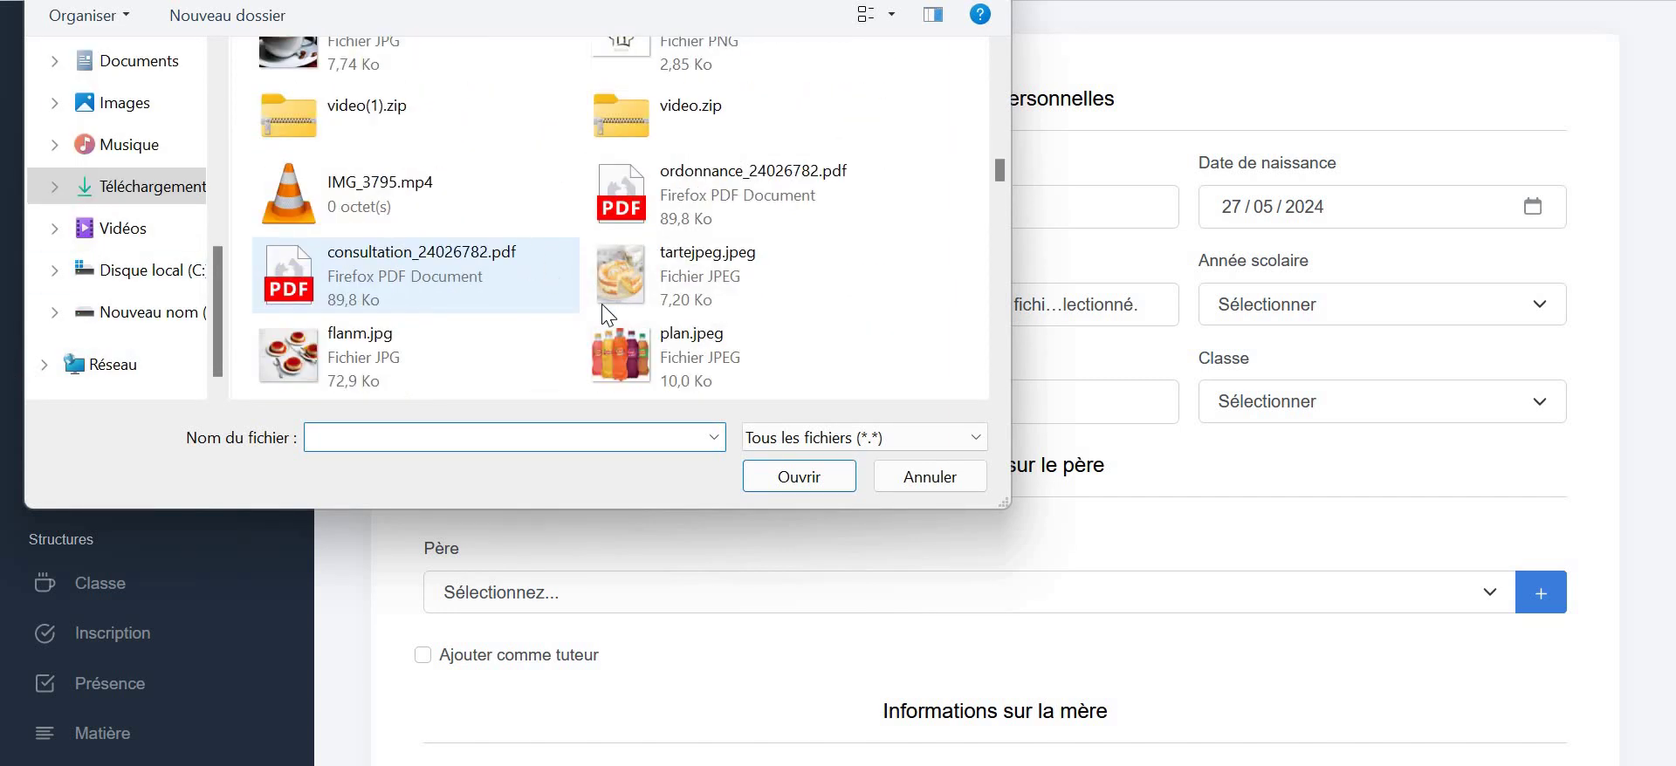
{"action": "left_click", "coordinate": [694, 354]}
{"action": "left_click", "coordinate": [824, 467]}
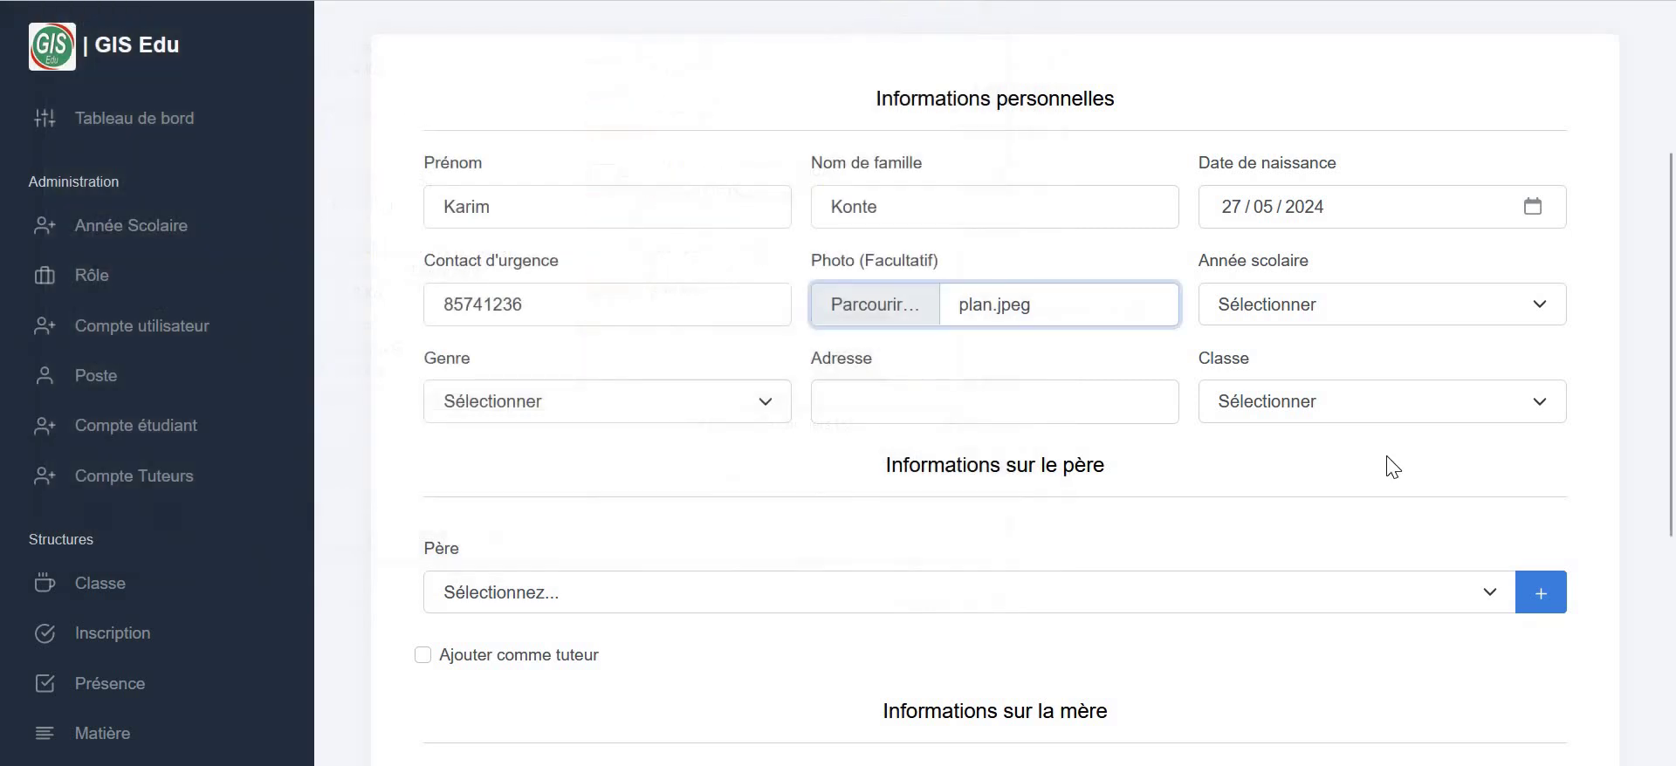
- Set school year 09/2024-06/2025, gender Masculin, the address and class 8ème Année
{"action": "left_click", "coordinate": [1344, 321]}
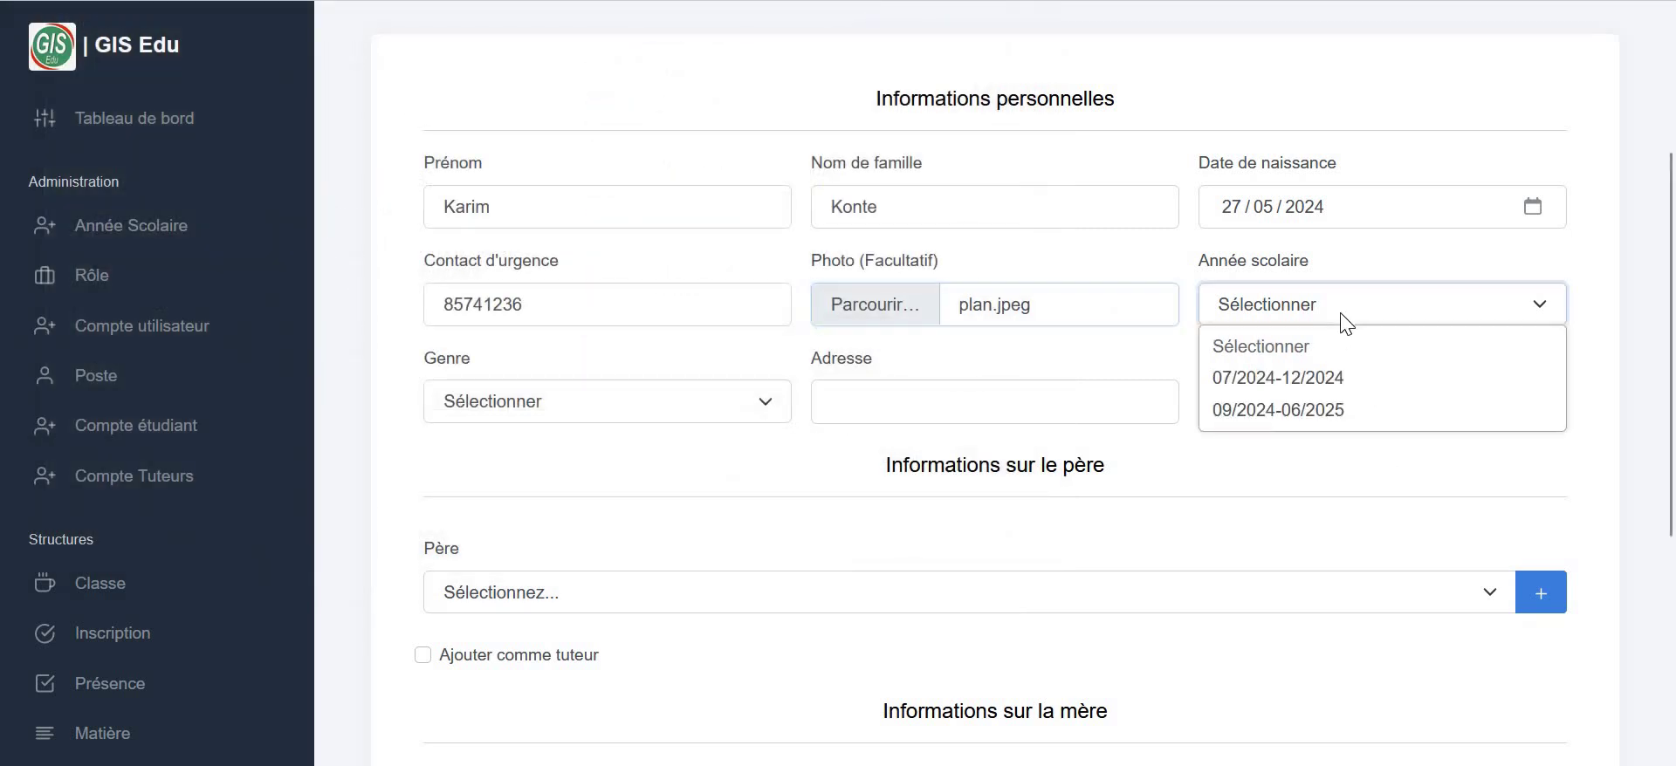
{"action": "left_click", "coordinate": [1240, 426]}
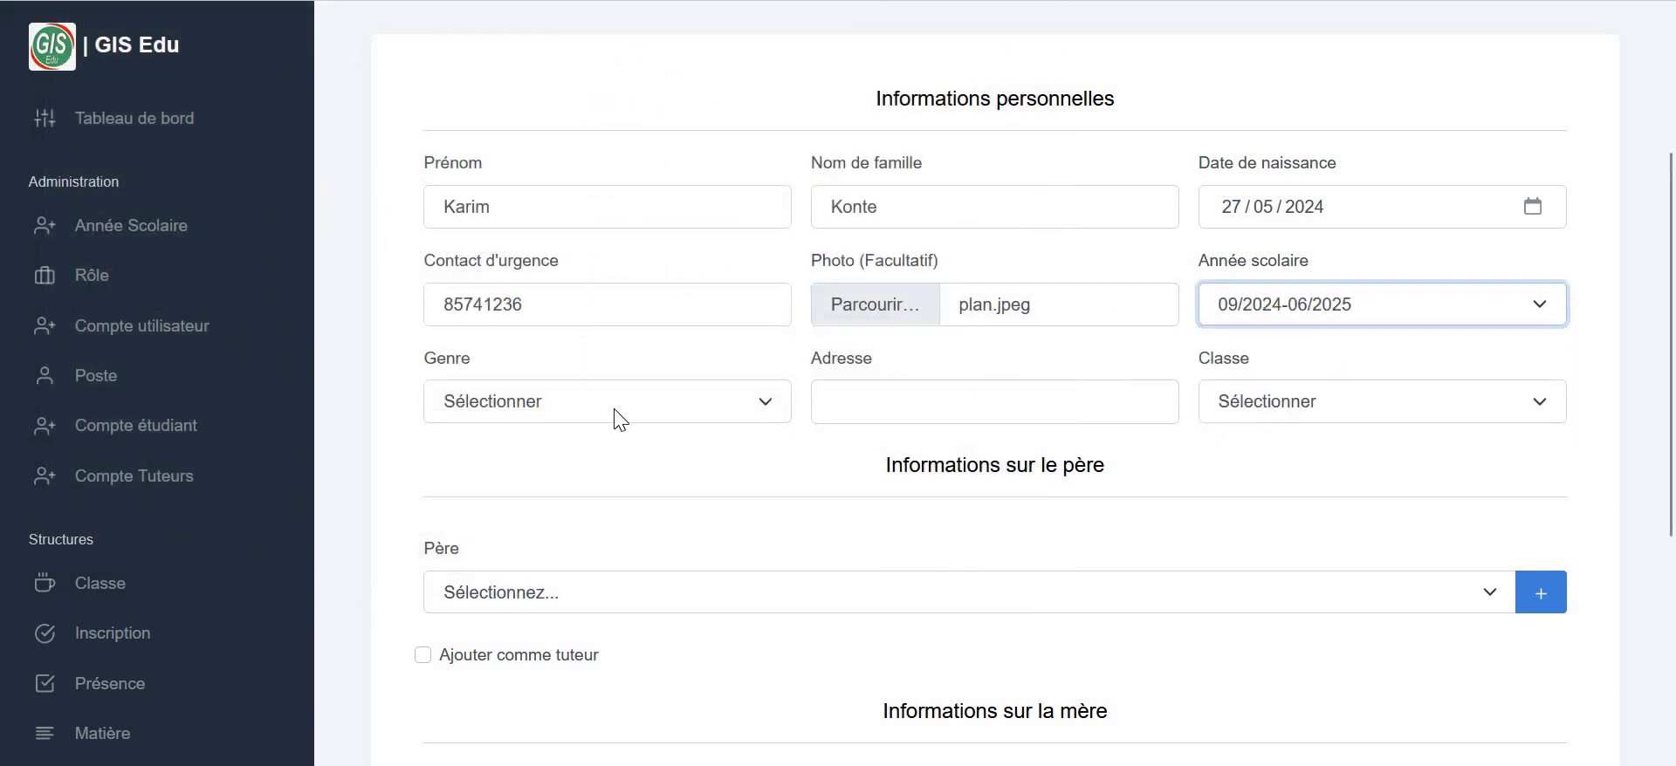
{"action": "left_click", "coordinate": [617, 414]}
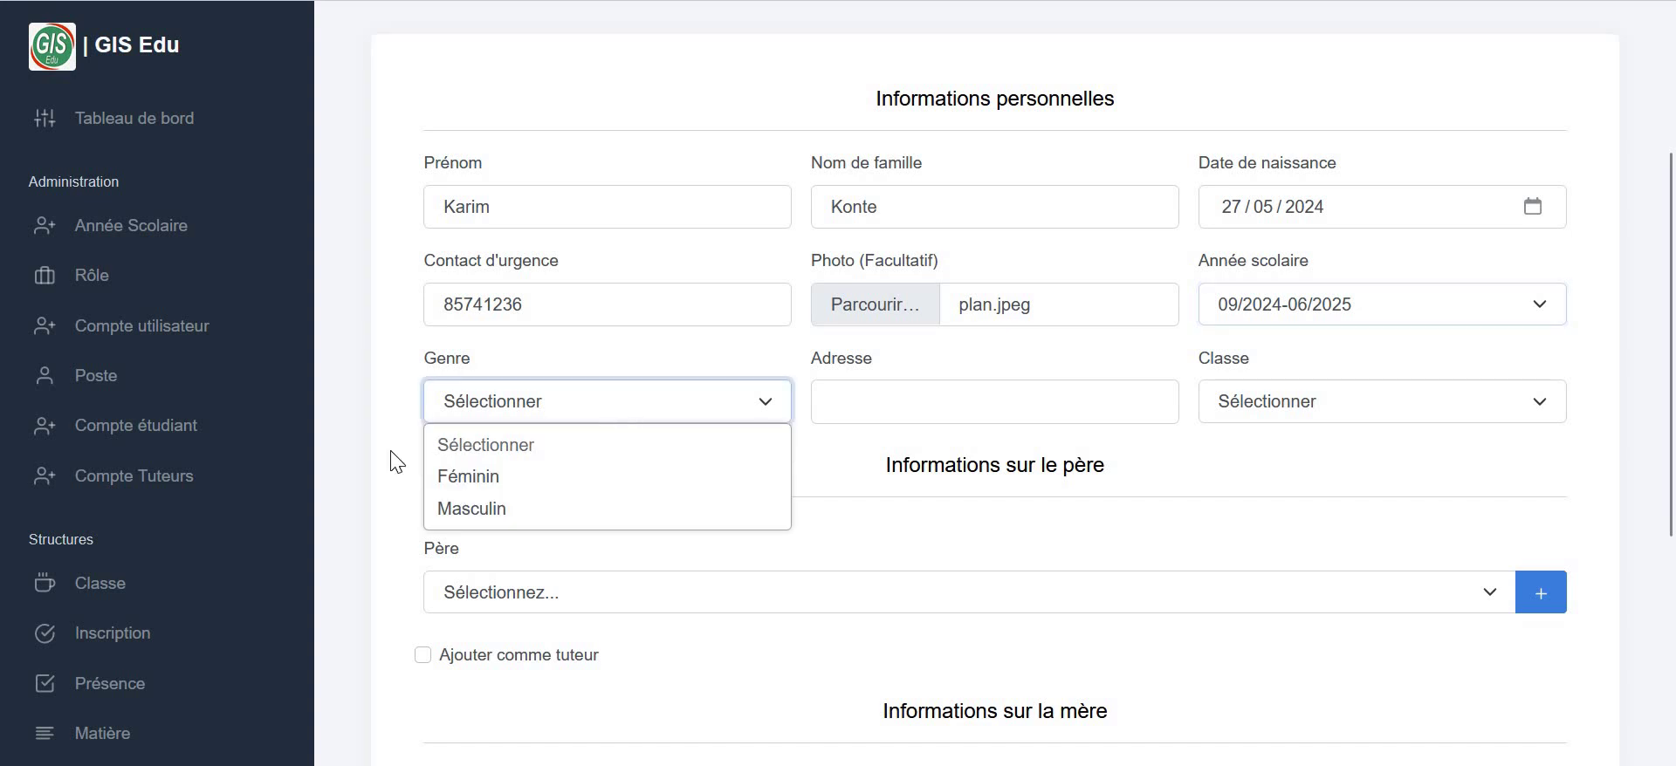
{"action": "left_click", "coordinate": [460, 515]}
{"action": "left_click", "coordinate": [1037, 406]}
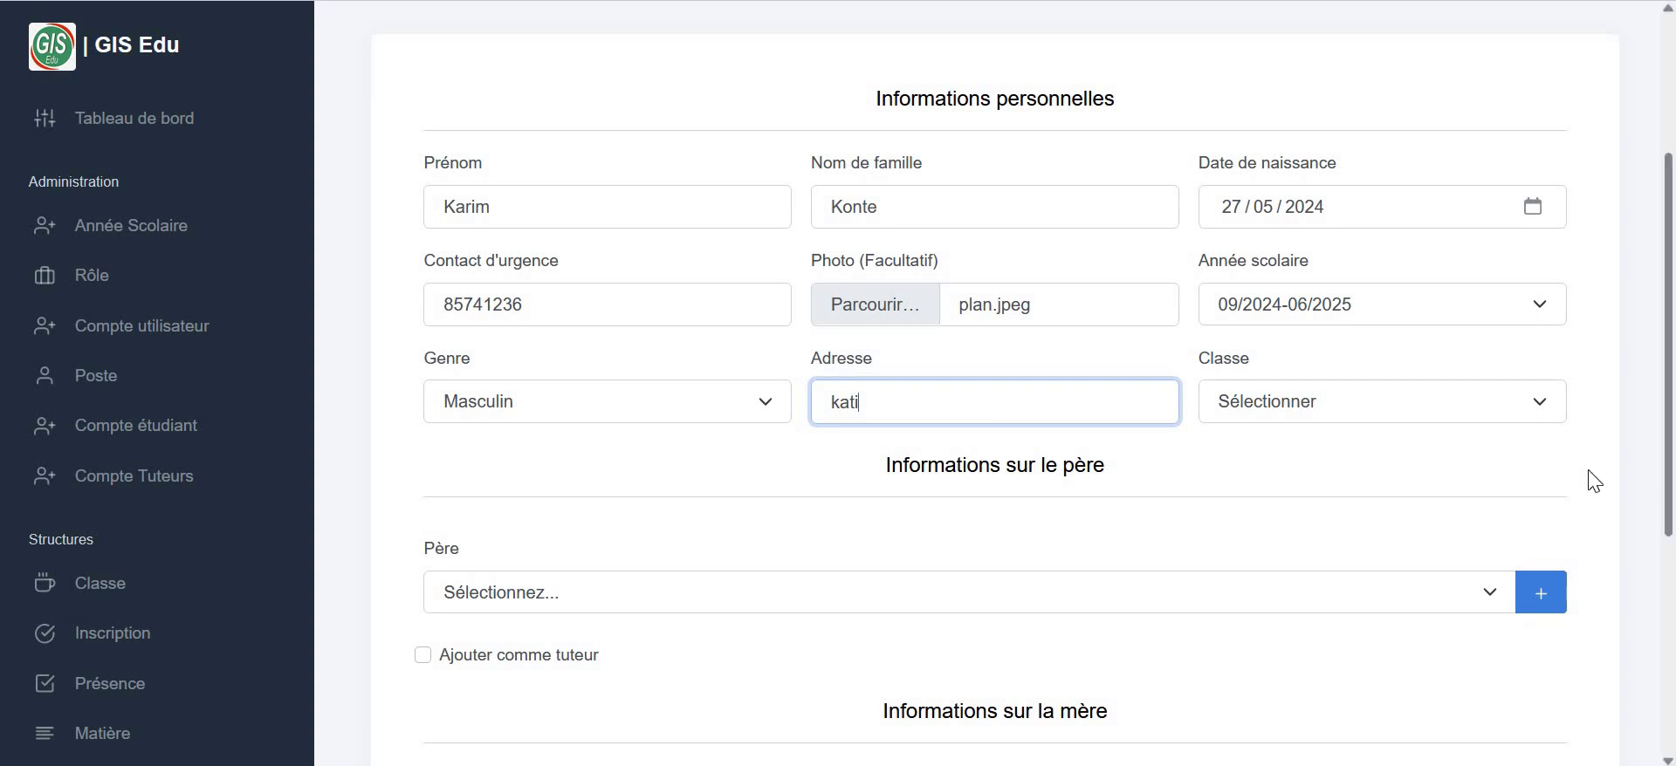
{"action": "left_click", "coordinate": [1539, 408]}
{"action": "left_click", "coordinate": [1231, 478]}
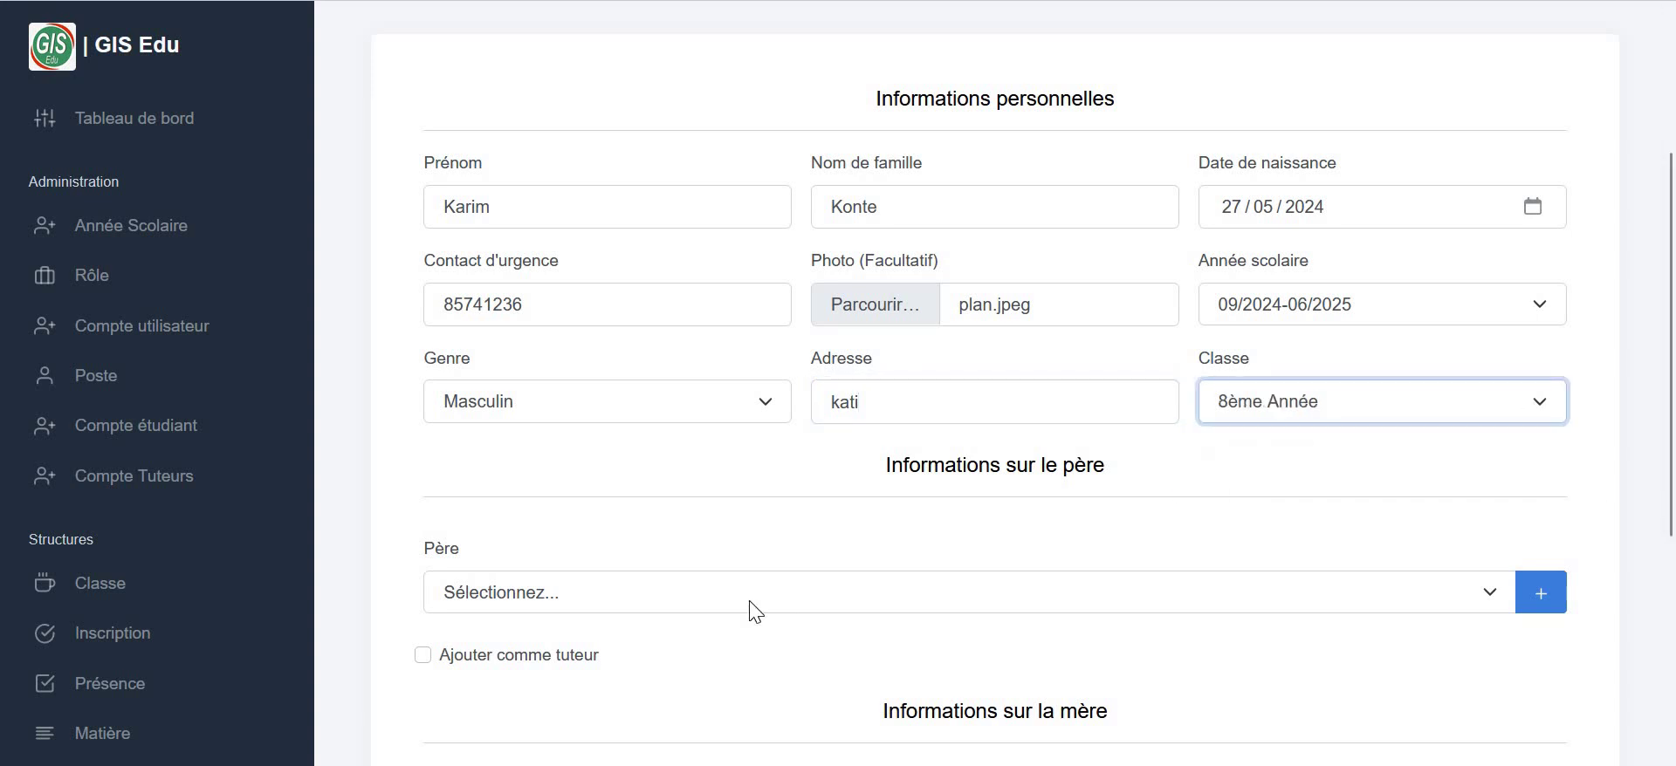
- Select the newly created father in the Père dropdown
{"action": "left_click", "coordinate": [686, 603]}
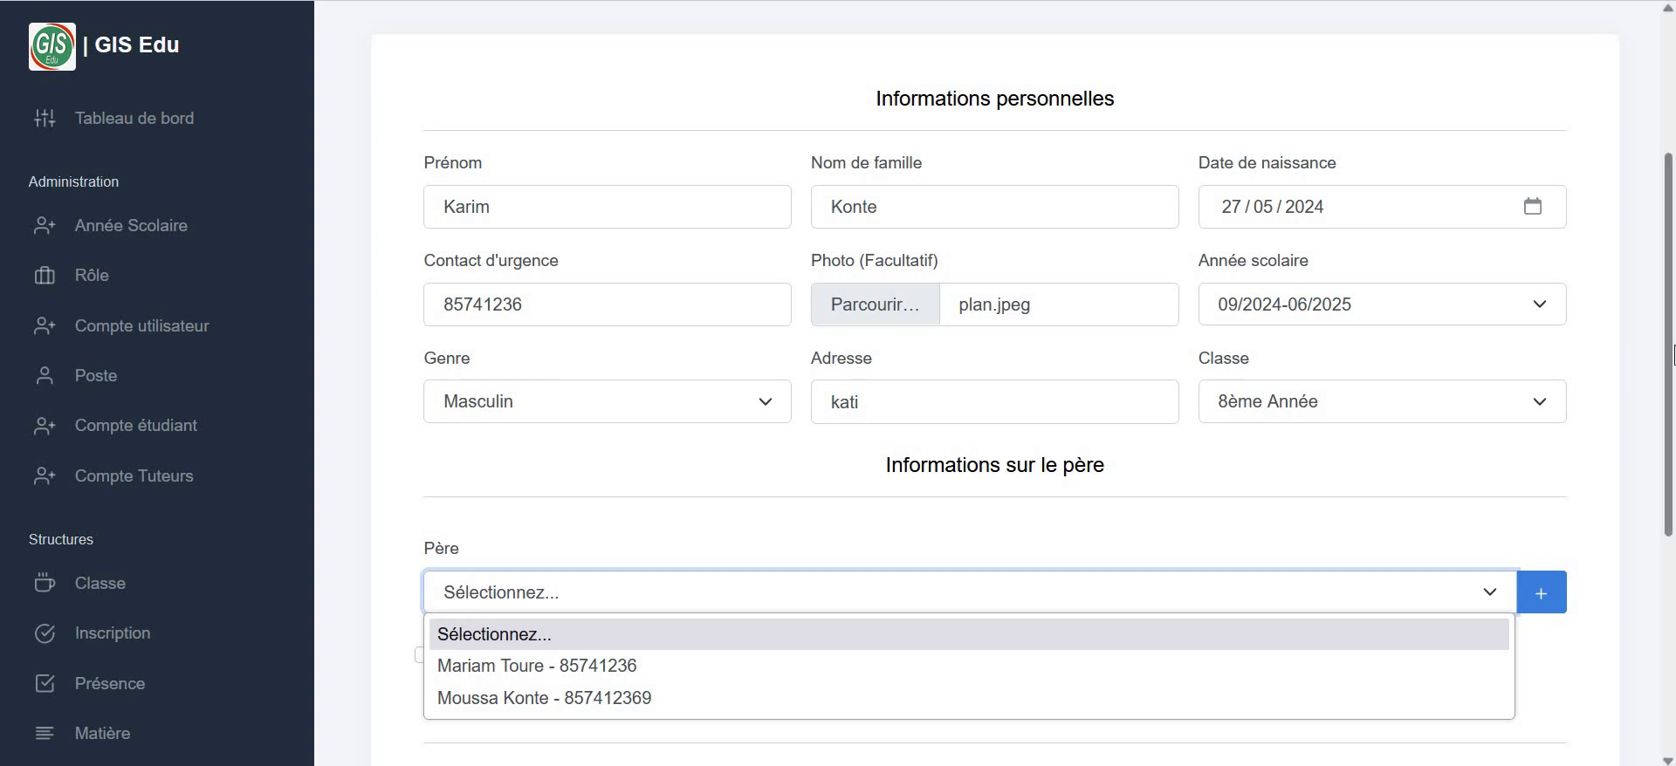
{"action": "left_click", "coordinate": [1546, 411]}
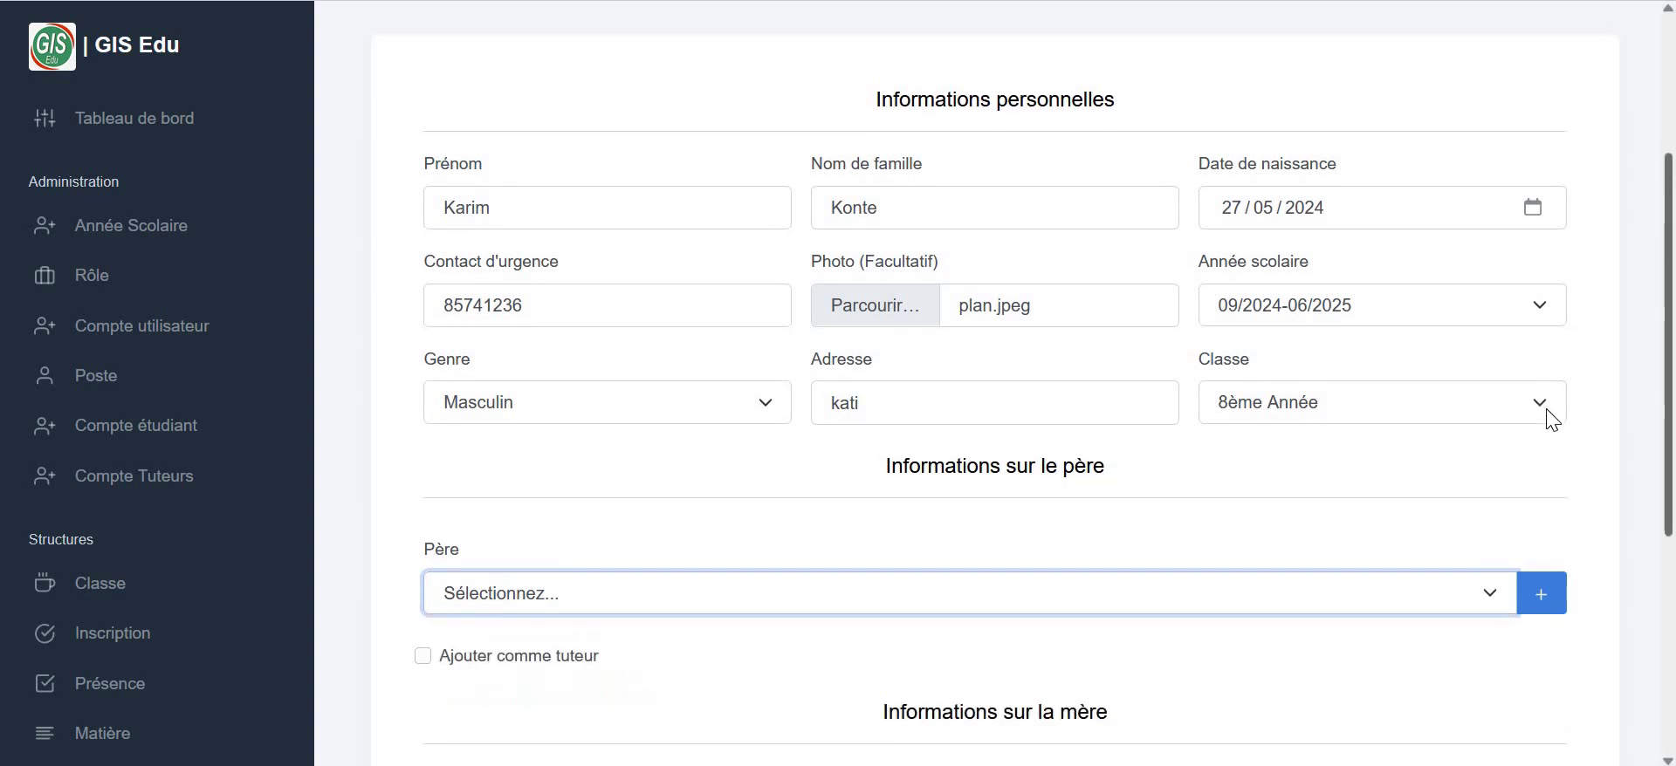
{"action": "left_click", "coordinate": [1438, 604]}
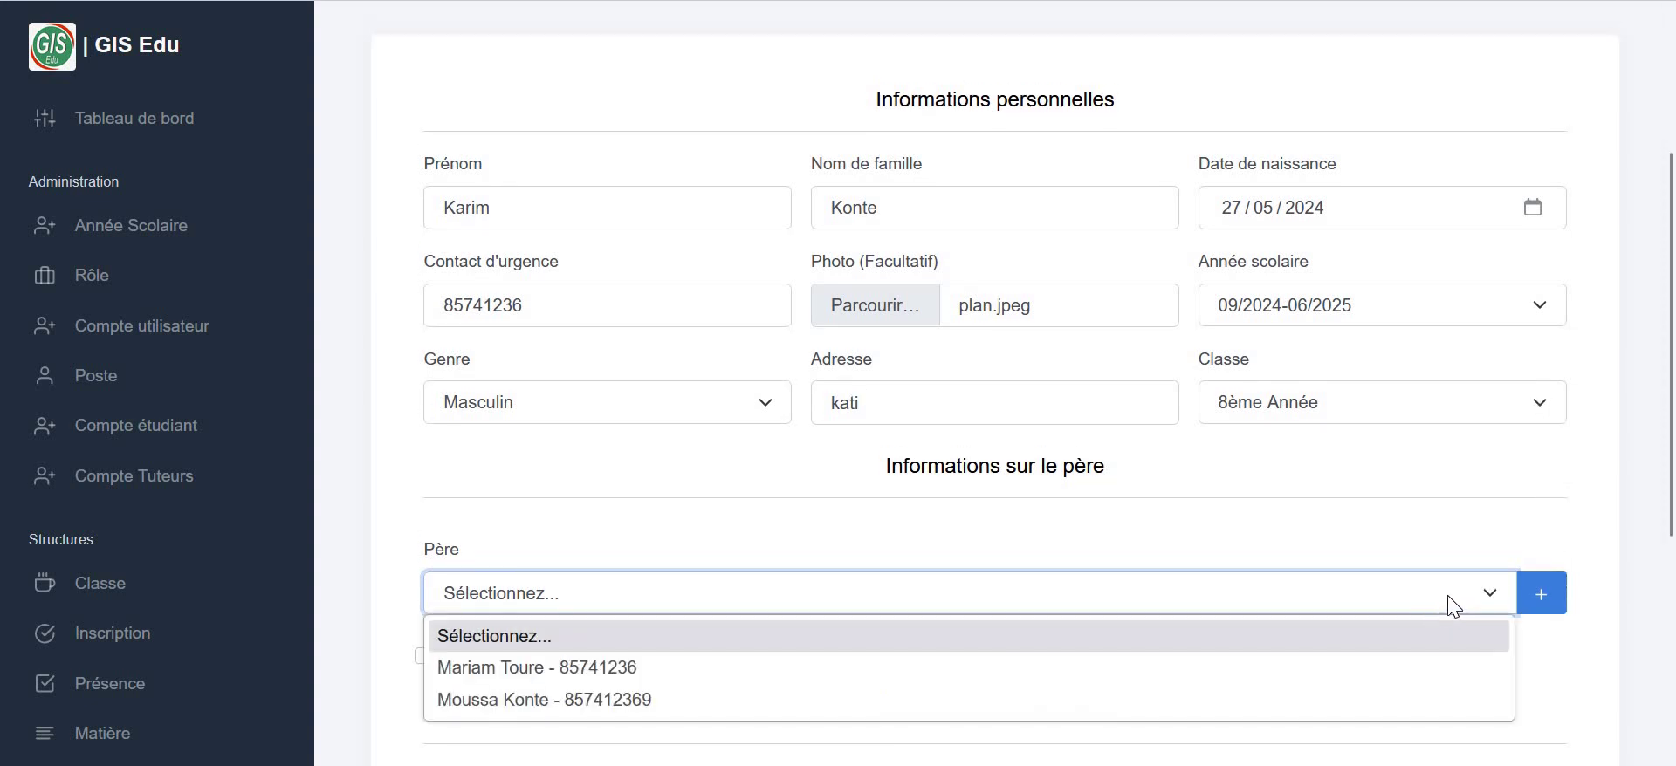
{"action": "left_click", "coordinate": [620, 698]}
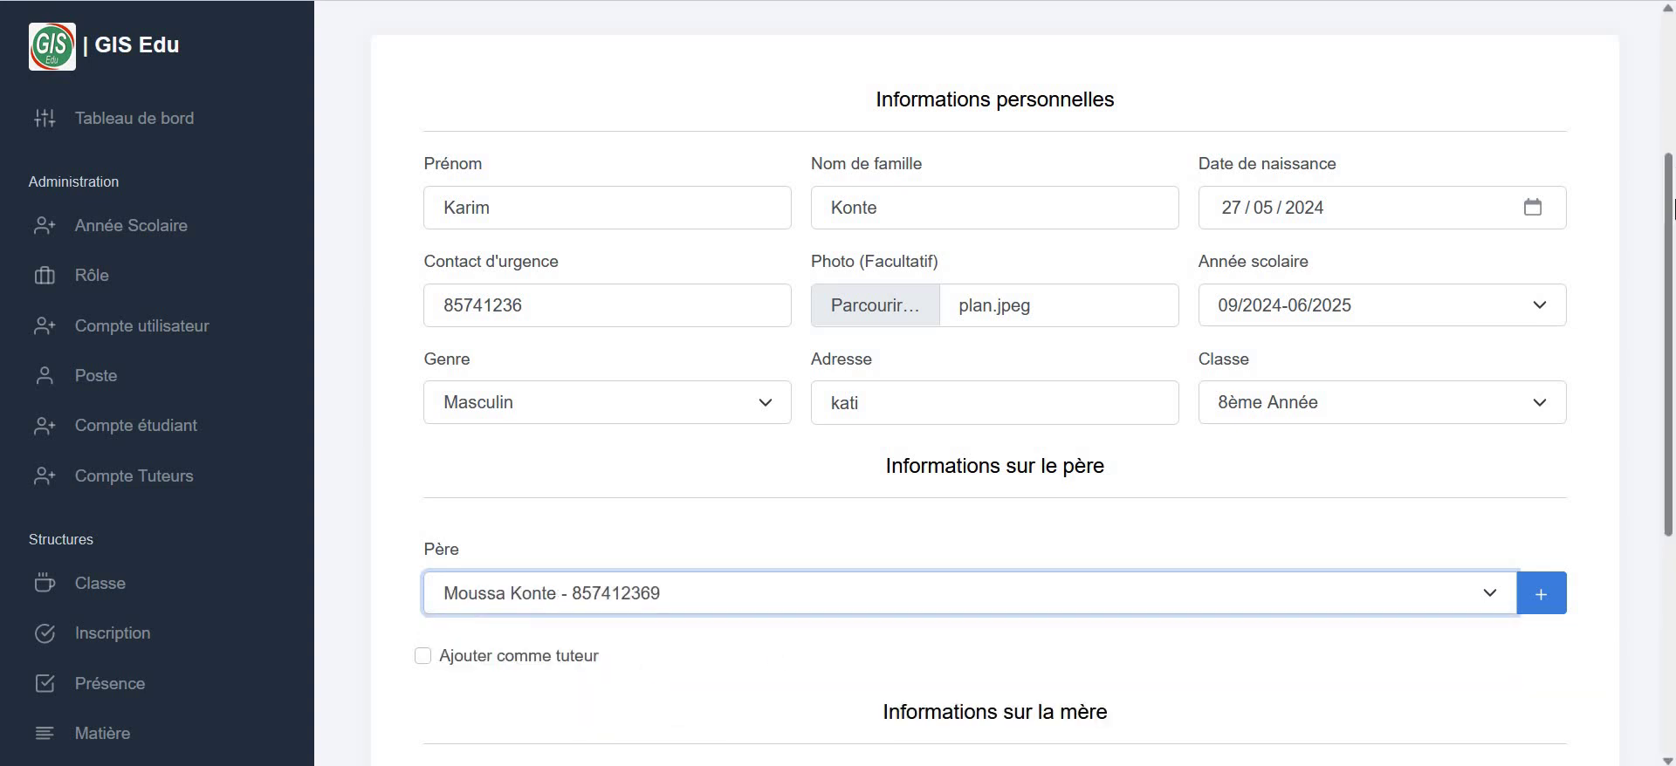
- Choose the new mother and tick Ajouter comme tuteur for the father
{"action": "scroll", "coordinate": [1616, 336], "scroll_direction": "down", "scroll_amount": 3}
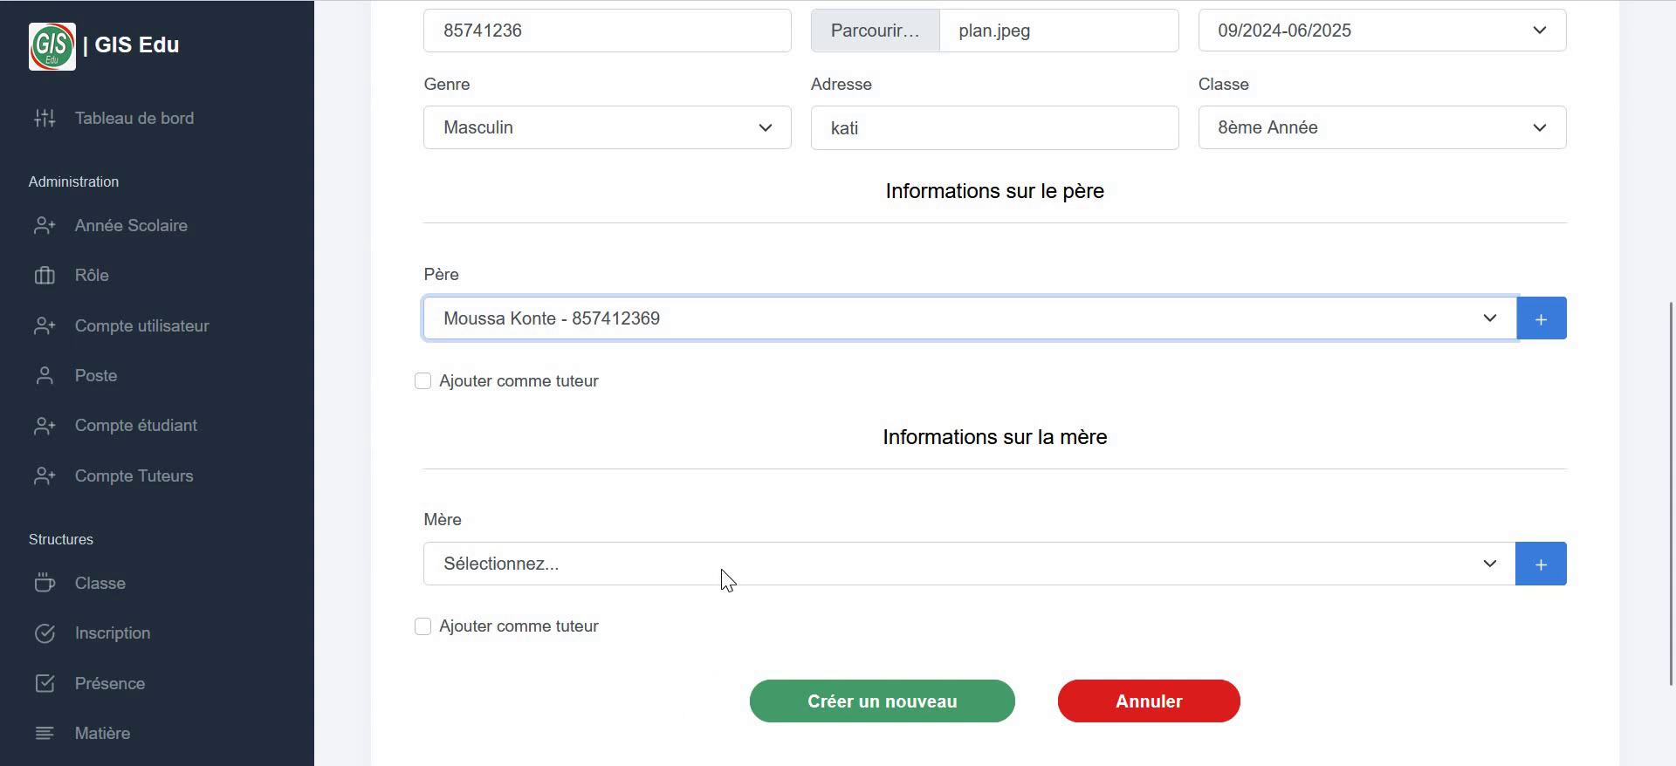
{"action": "left_click", "coordinate": [727, 581]}
{"action": "left_click", "coordinate": [542, 646]}
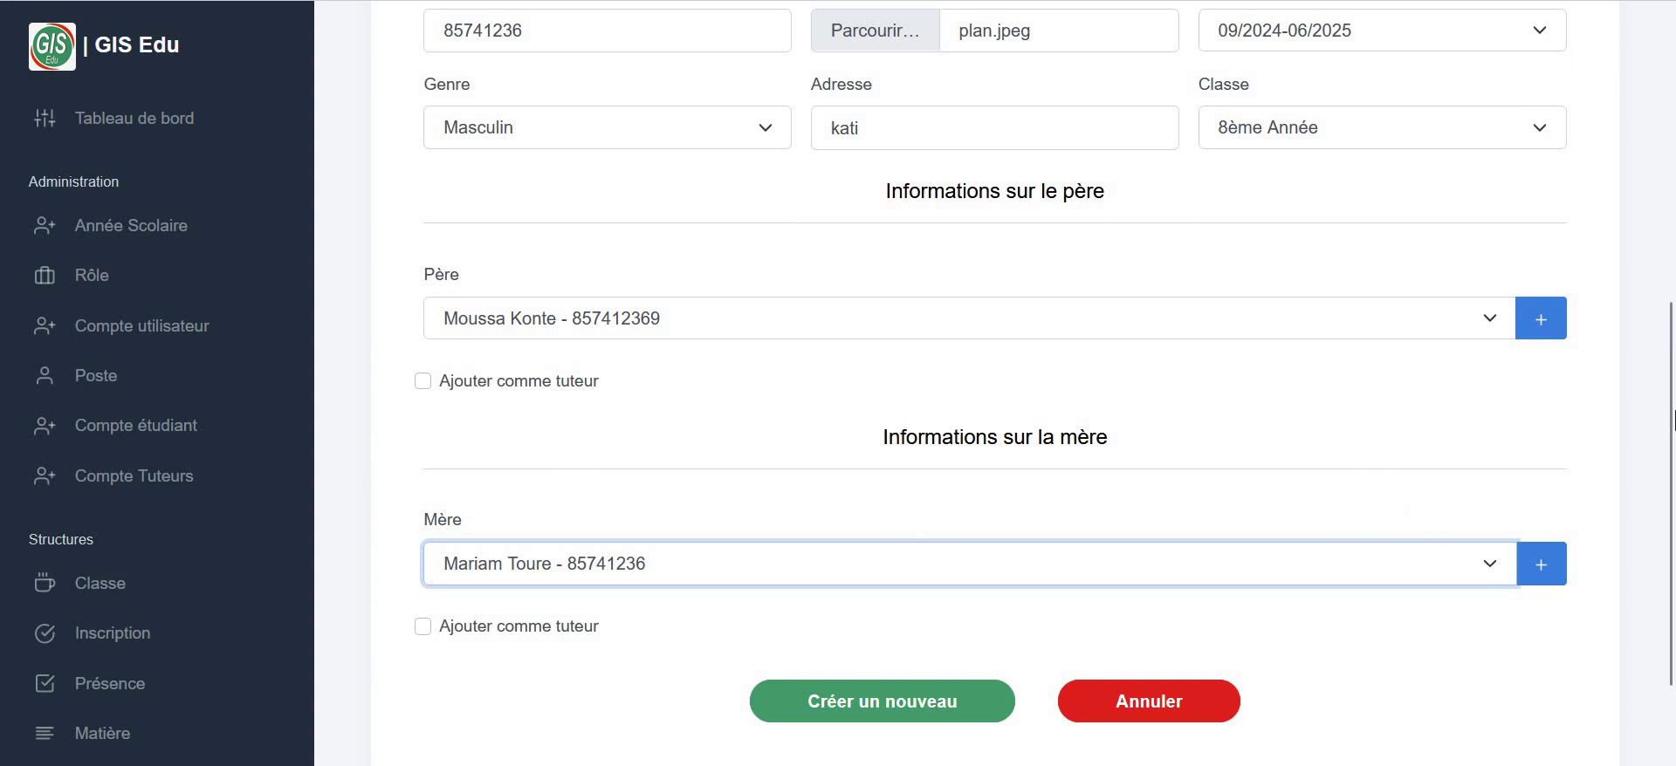
{"action": "left_click", "coordinate": [422, 381]}
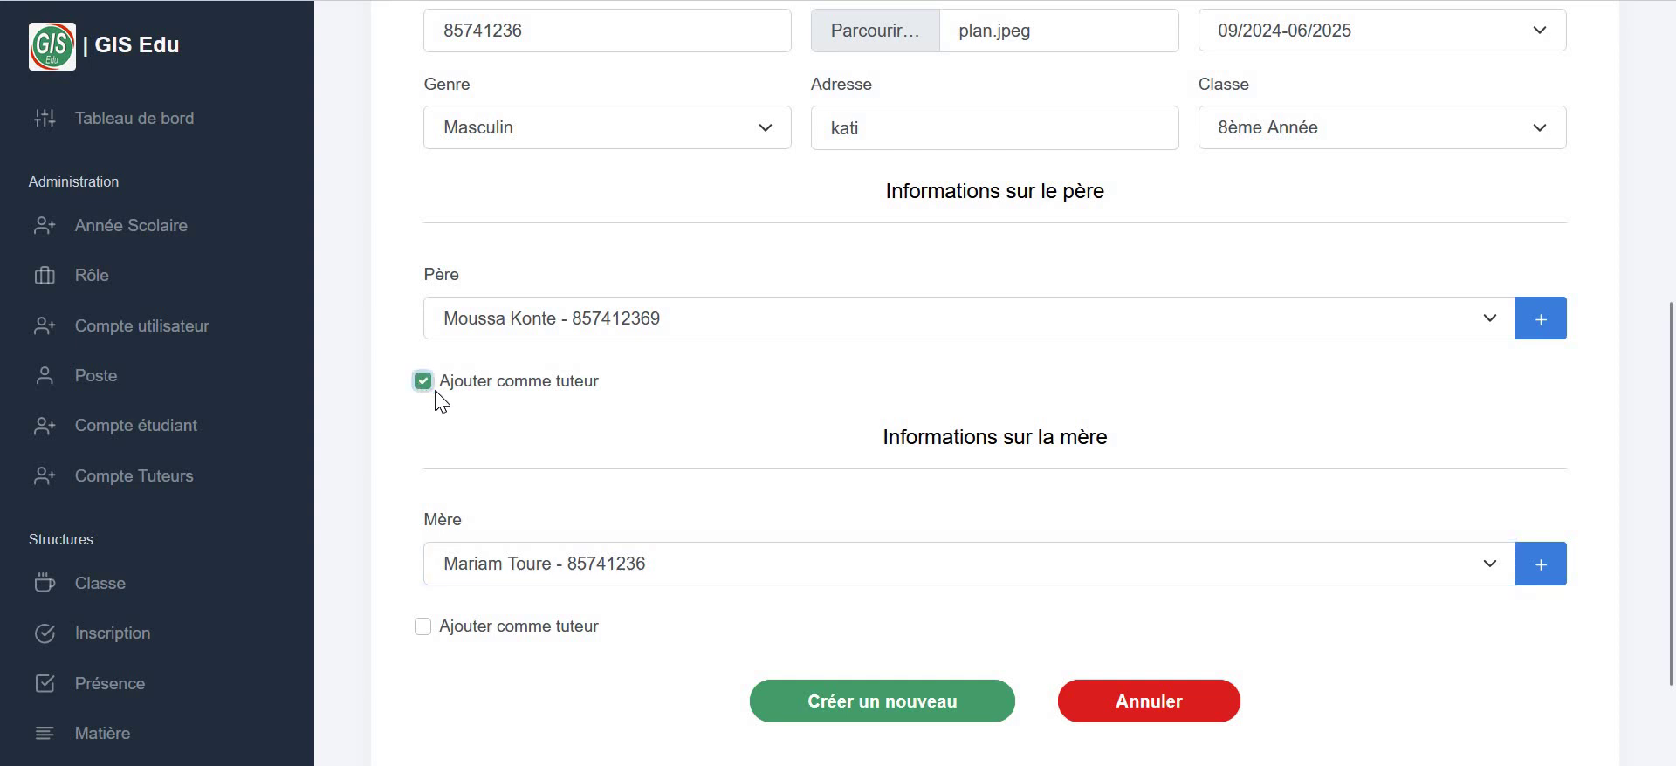
- Submit the registration with Créer un nouveau and return to the registrations list
{"action": "scroll", "coordinate": [1377, 620], "scroll_direction": "down", "scroll_amount": 2}
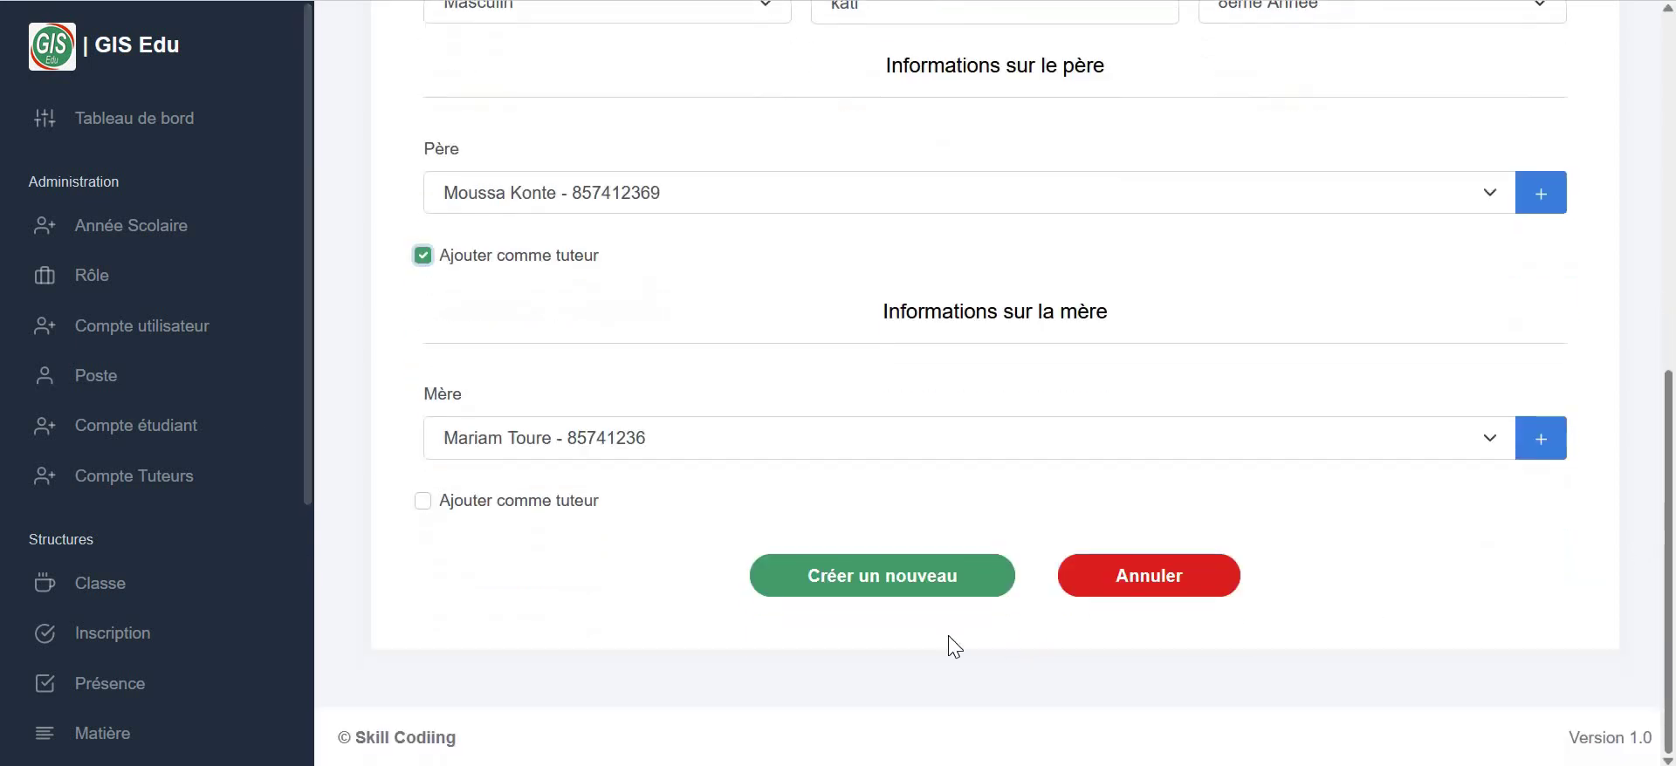
{"action": "left_click", "coordinate": [878, 595]}
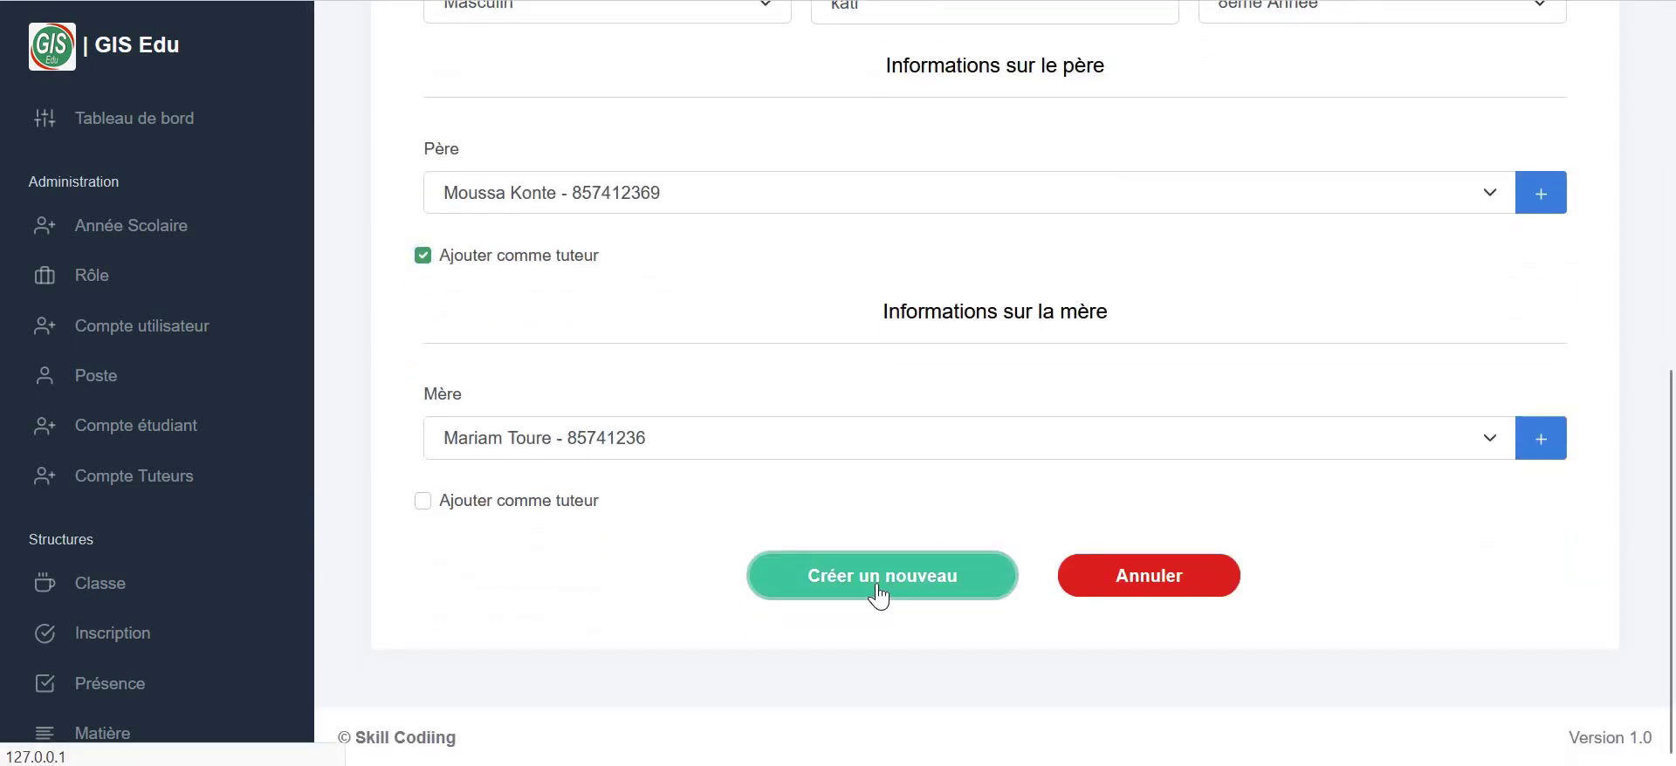
{"action": "scroll", "coordinate": [1155, 524], "scroll_direction": "down", "scroll_amount": 5}
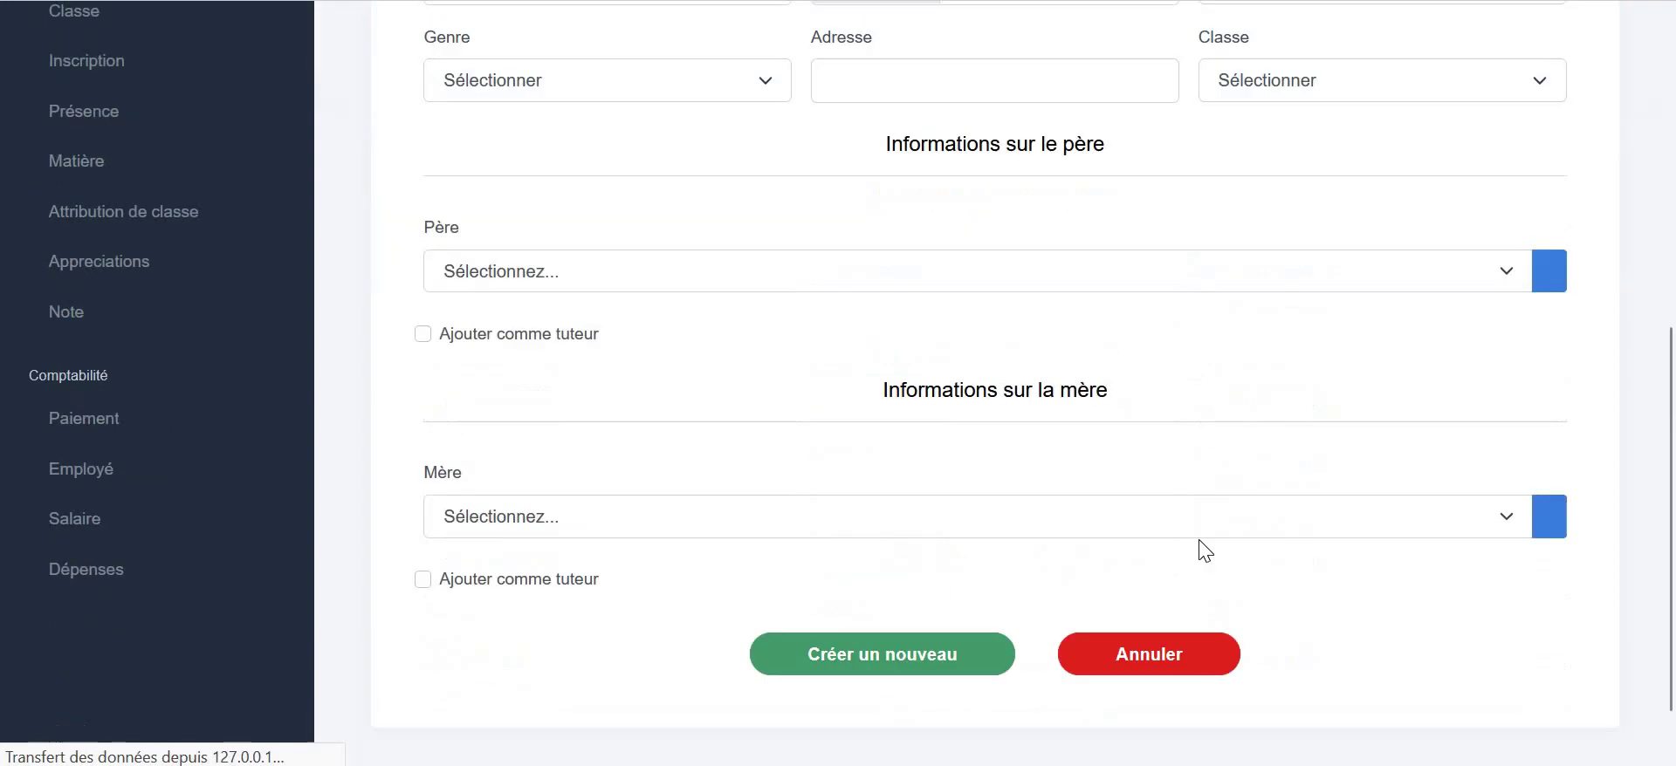
{"action": "left_click", "coordinate": [1188, 576]}
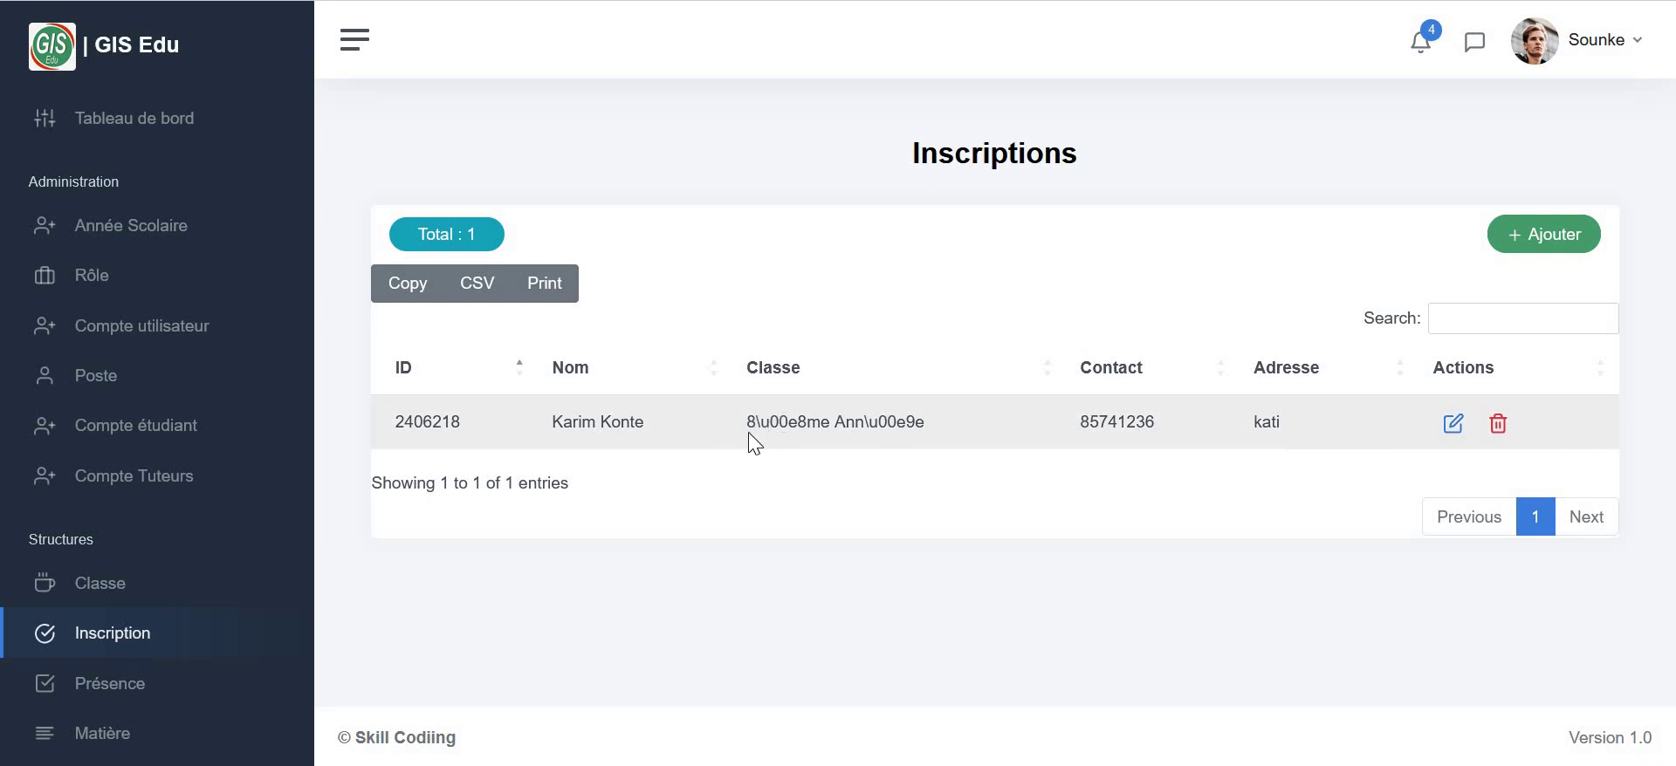
- Select the garbled class text 8\u00e8me Ann\u00e9e in the student's enrollment entry
{"action": "left_click_drag", "start_coordinate": [749, 433], "coordinate": [957, 439]}
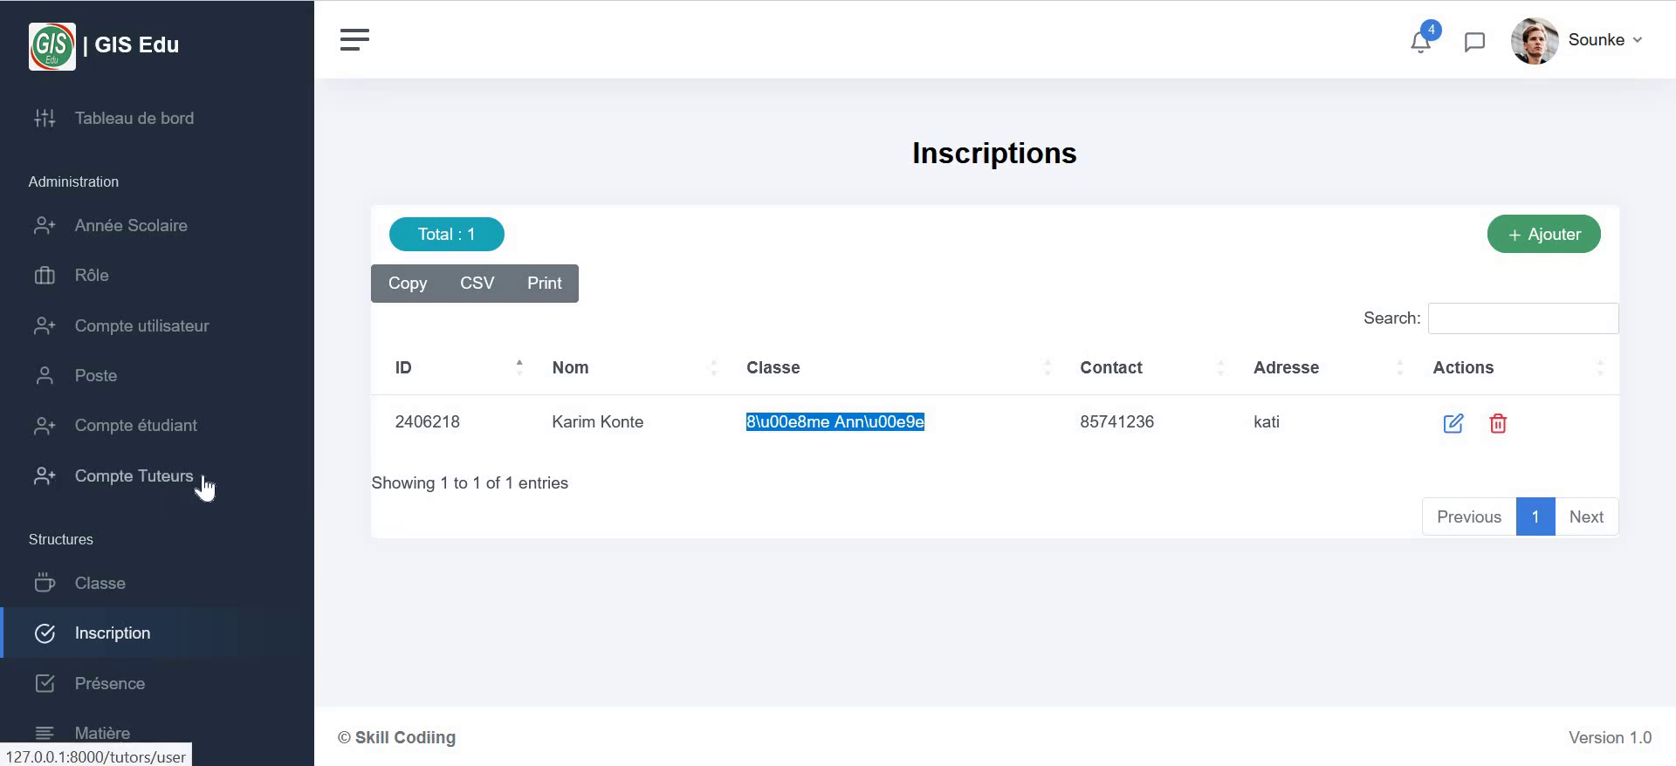
- View the Parent account's secret code in Compte Tuteurs, then close the window
{"action": "left_click", "coordinate": [137, 492]}
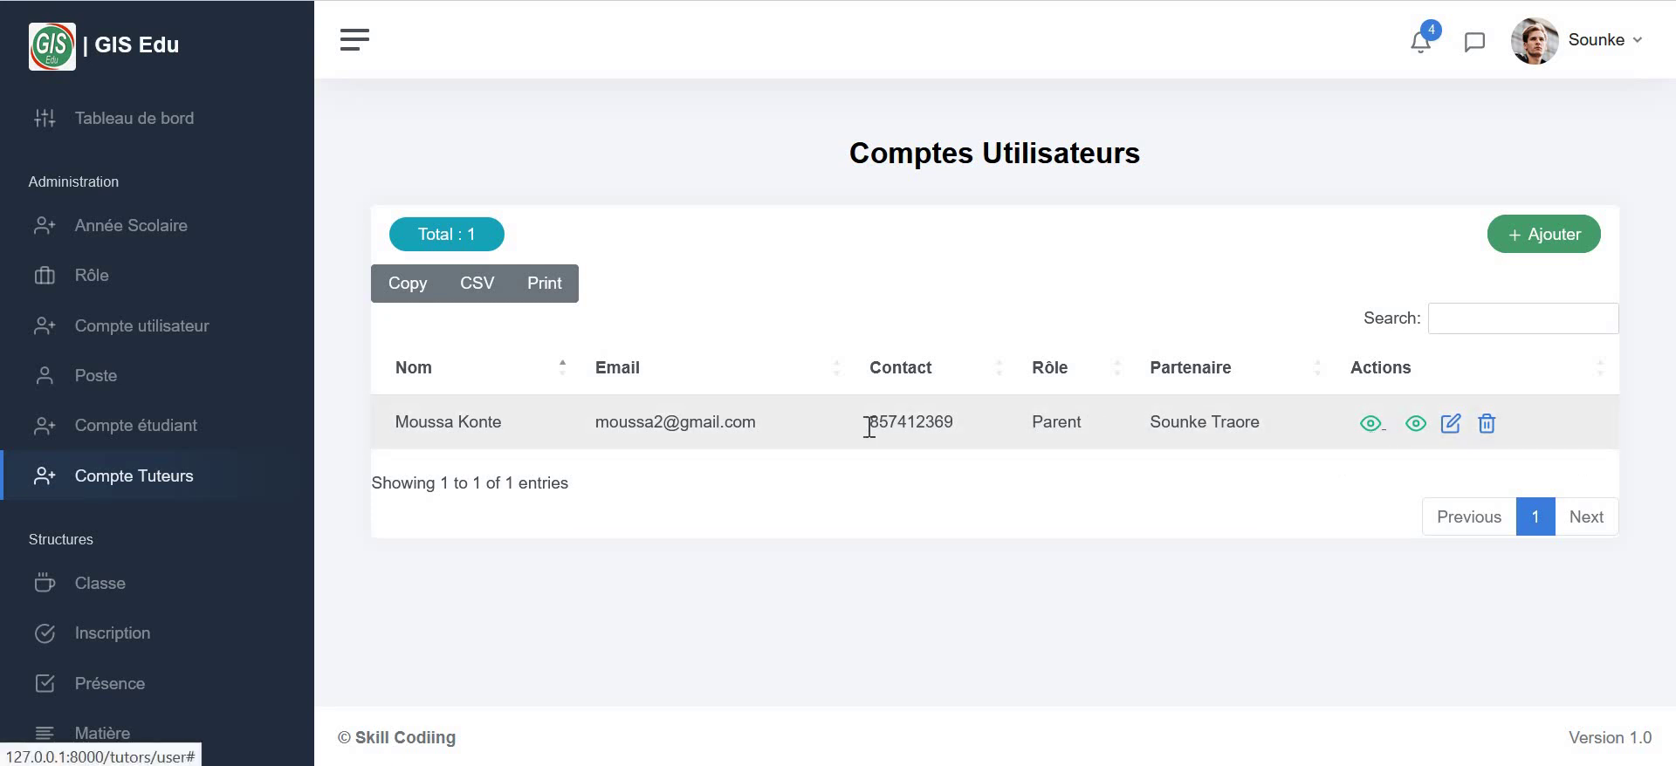
{"action": "left_click", "coordinate": [1369, 425]}
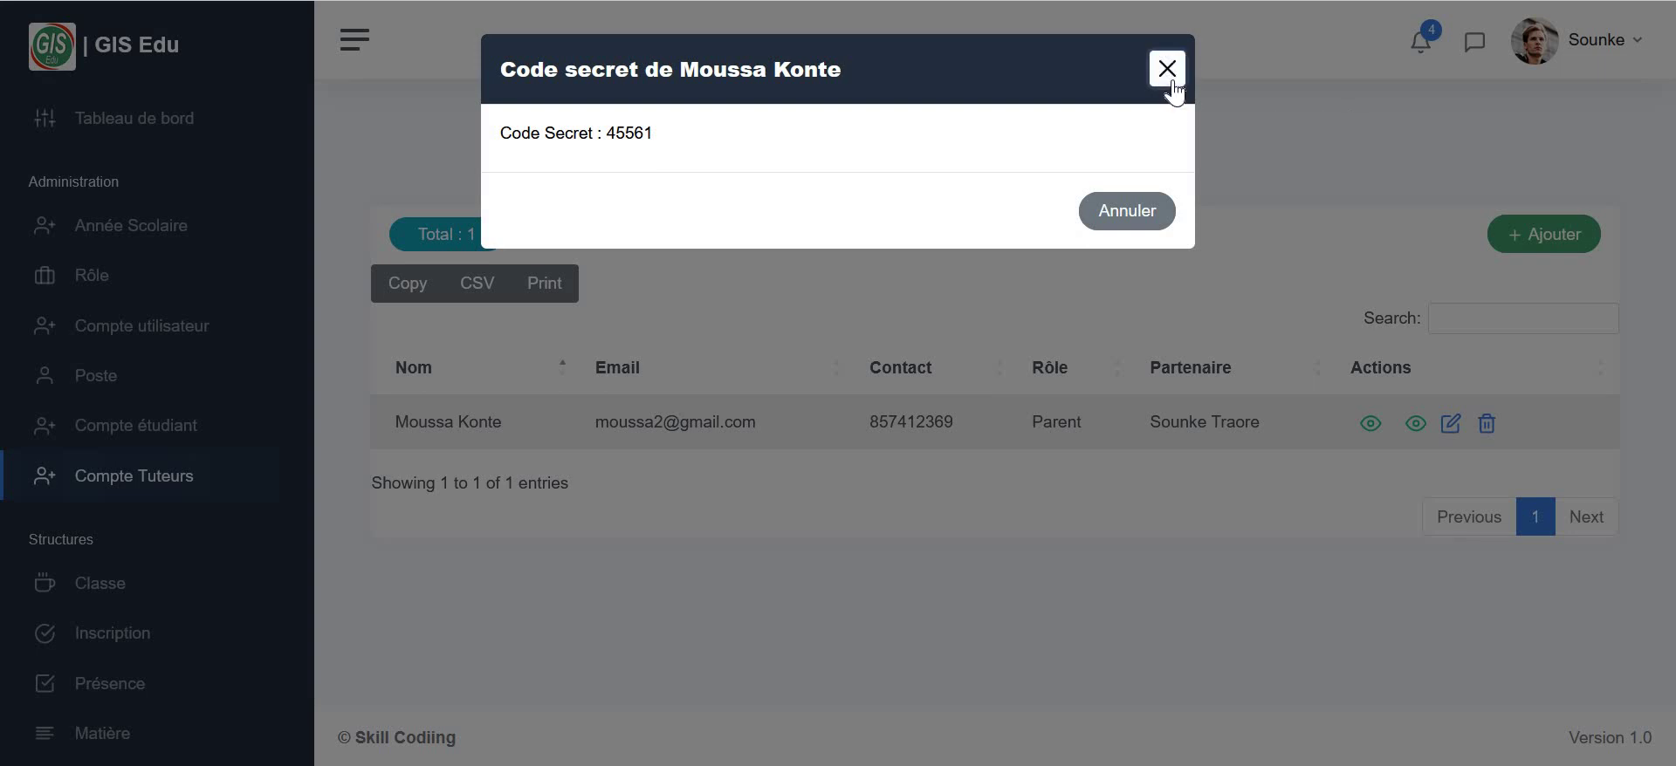
{"action": "left_click", "coordinate": [1171, 83]}
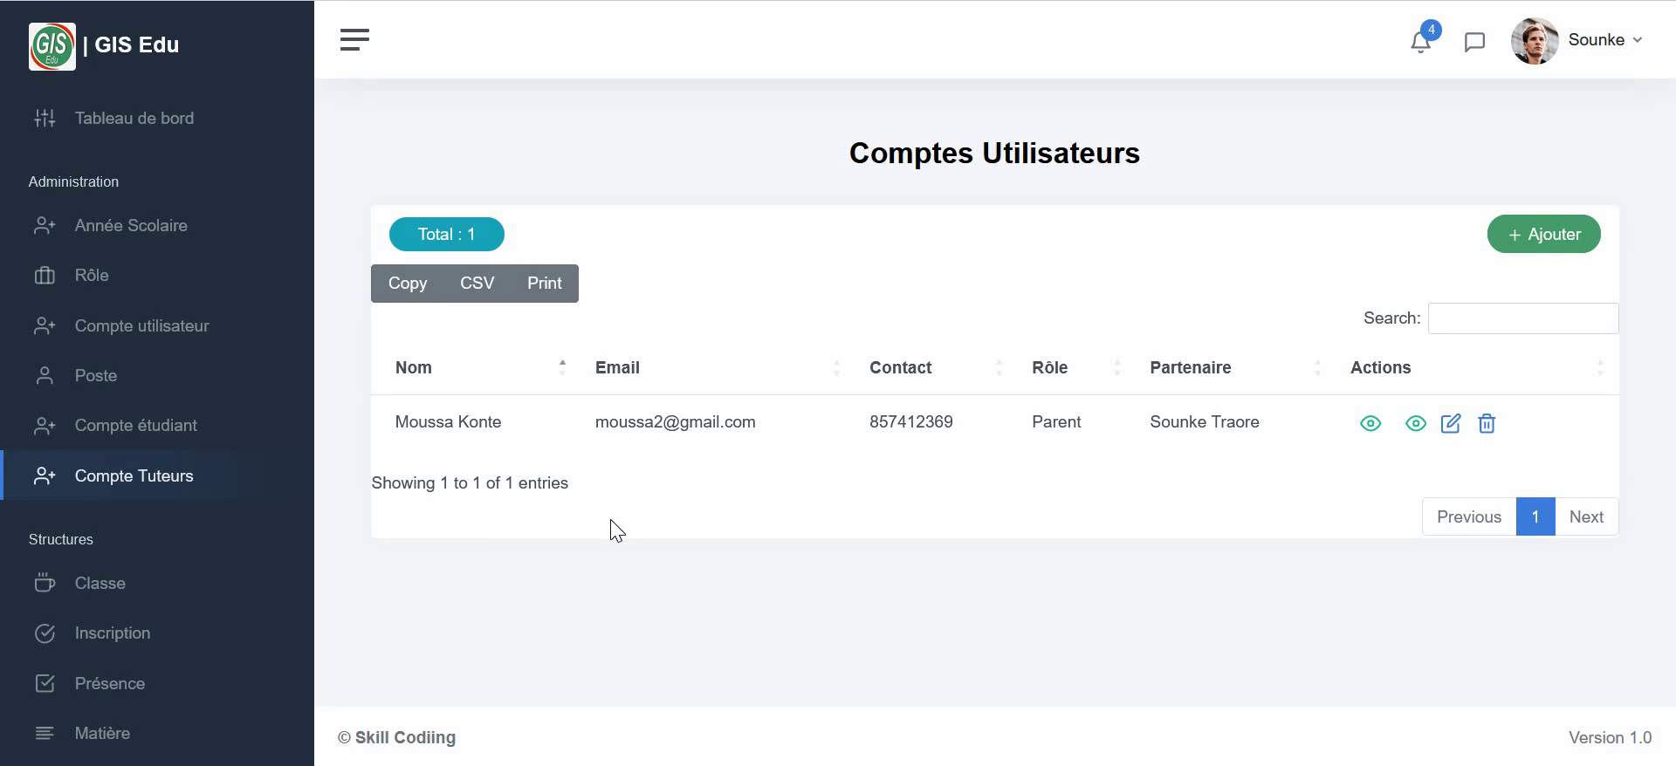
- Open the Comptes étudiants list and scroll to the single 8ème Année Second Cycle student
{"action": "left_click", "coordinate": [122, 435]}
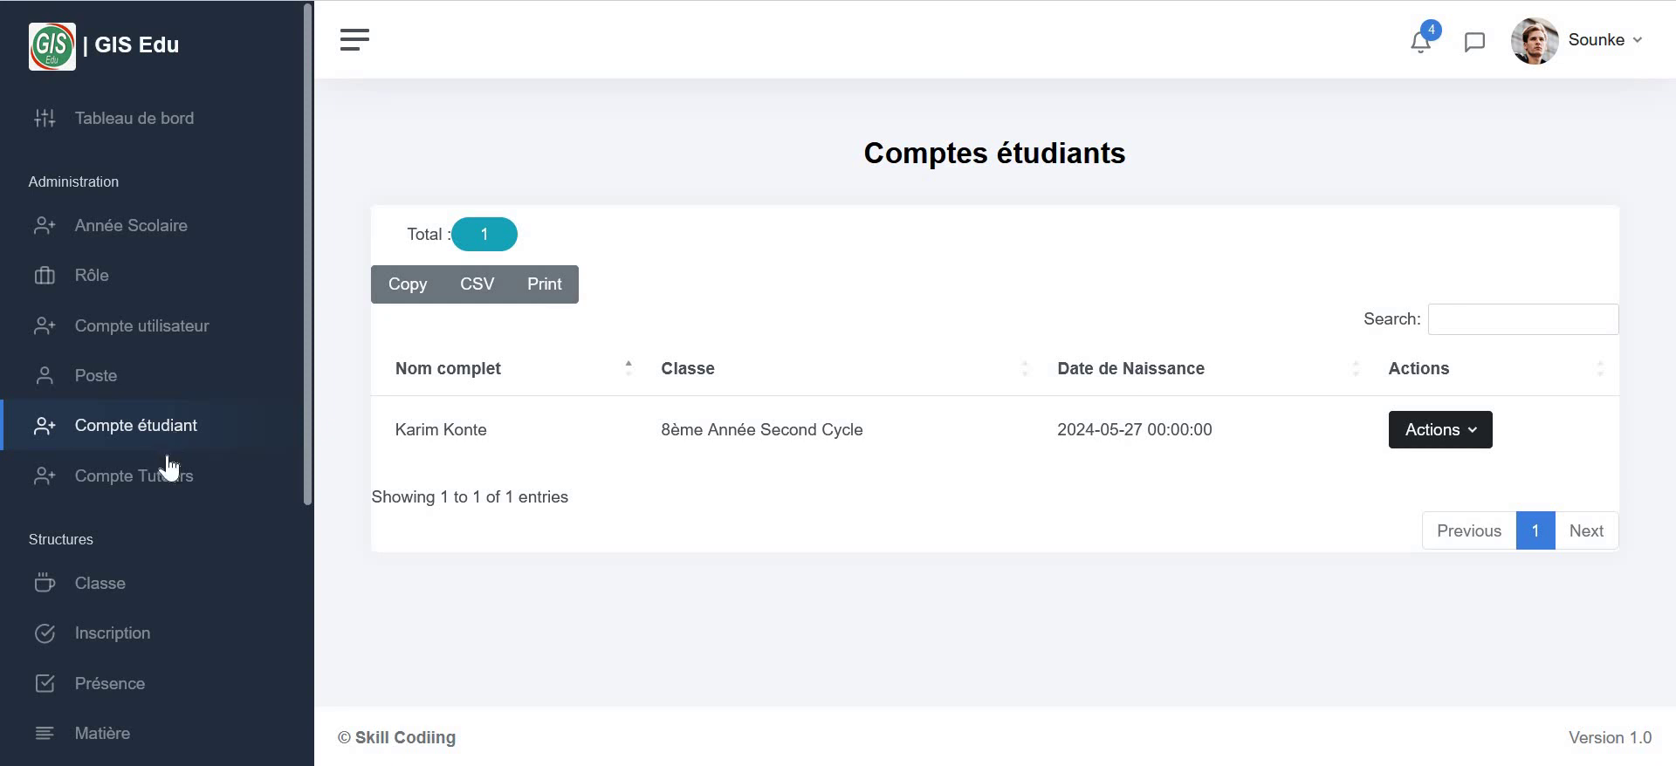
{"action": "scroll", "coordinate": [161, 419], "scroll_direction": "down", "scroll_amount": 3}
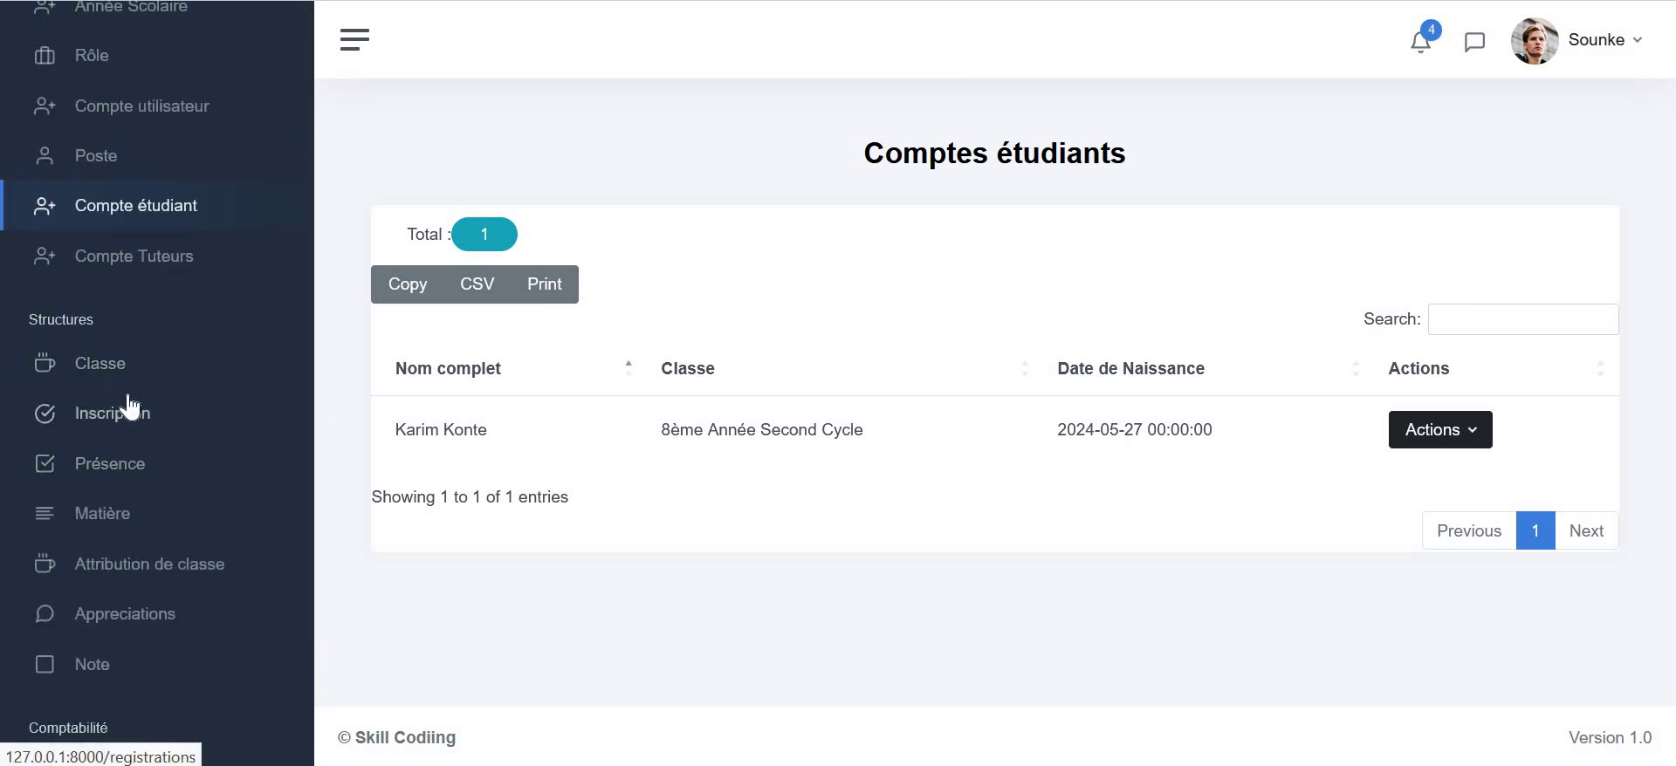
- Go to Présence and open the 8ème Année class attendance list
{"action": "left_click", "coordinate": [107, 463]}
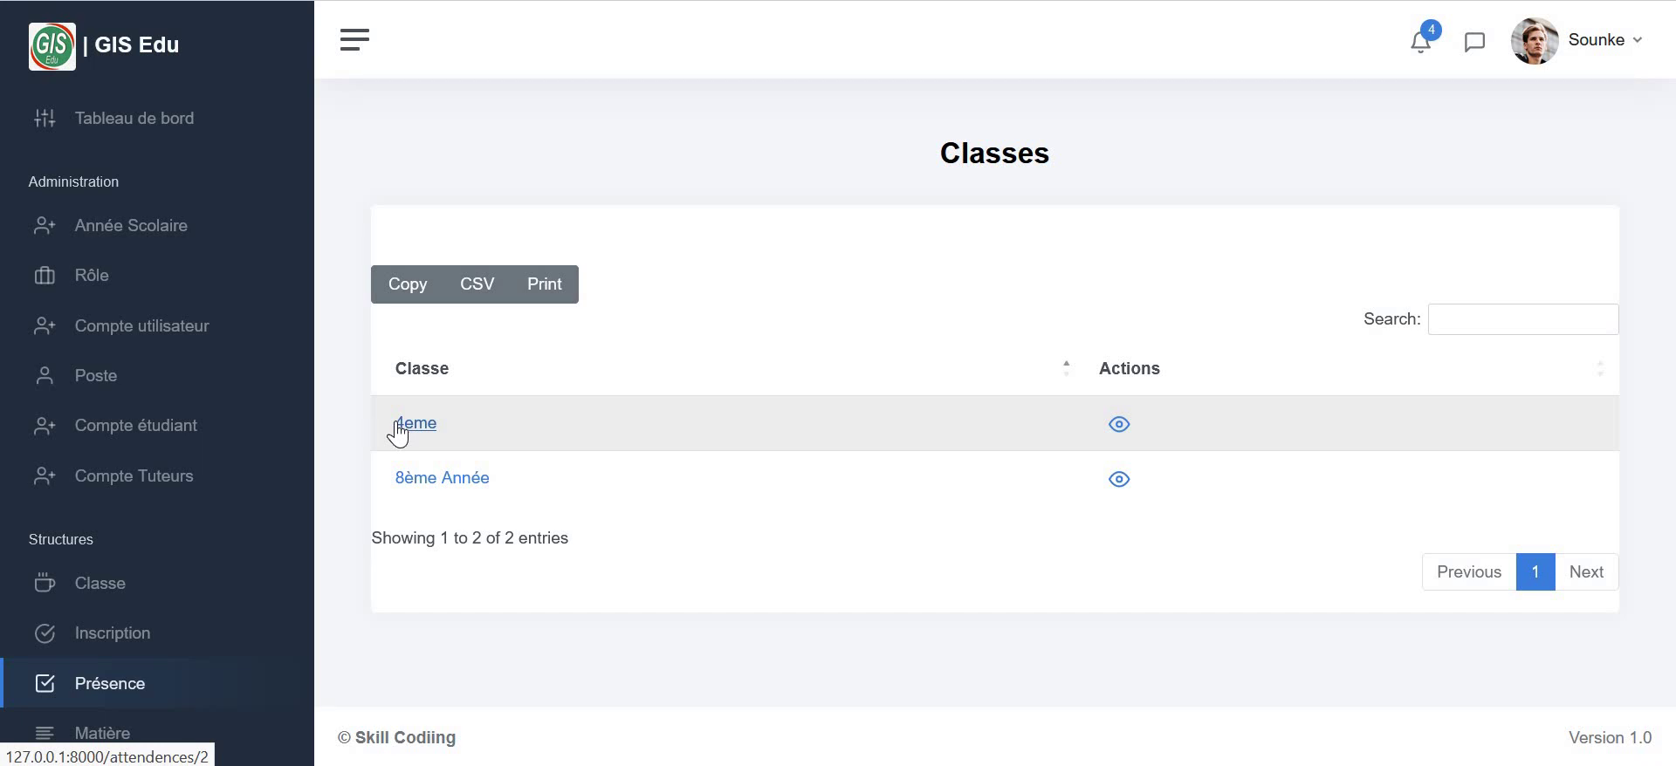
{"action": "left_click", "coordinate": [451, 485]}
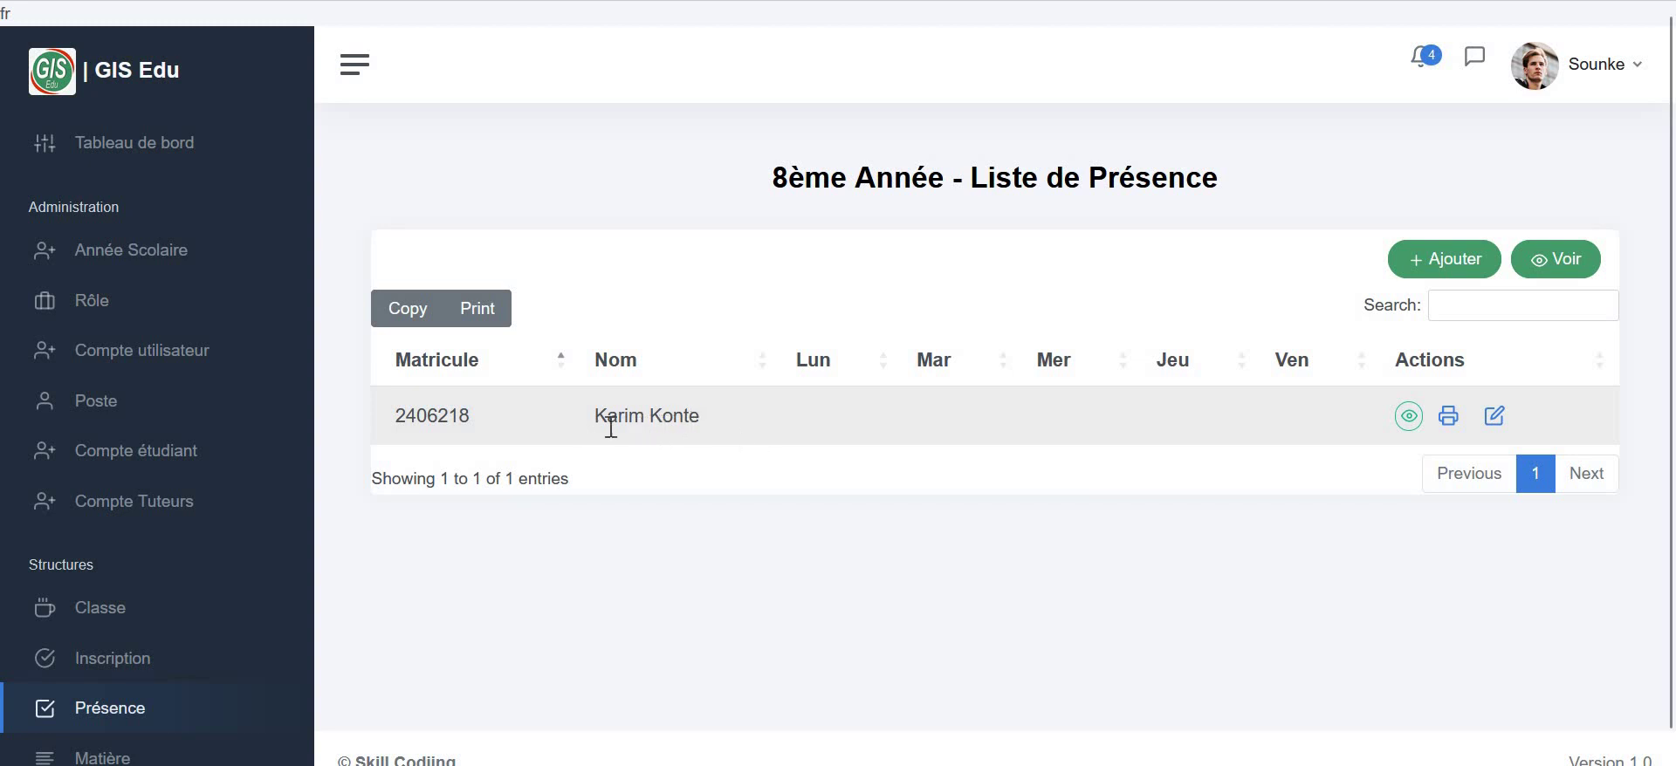
- Record the student absent (A) on Monday and Tuesday, save the week's attendance, and return to Présence
{"action": "left_click", "coordinate": [1444, 262]}
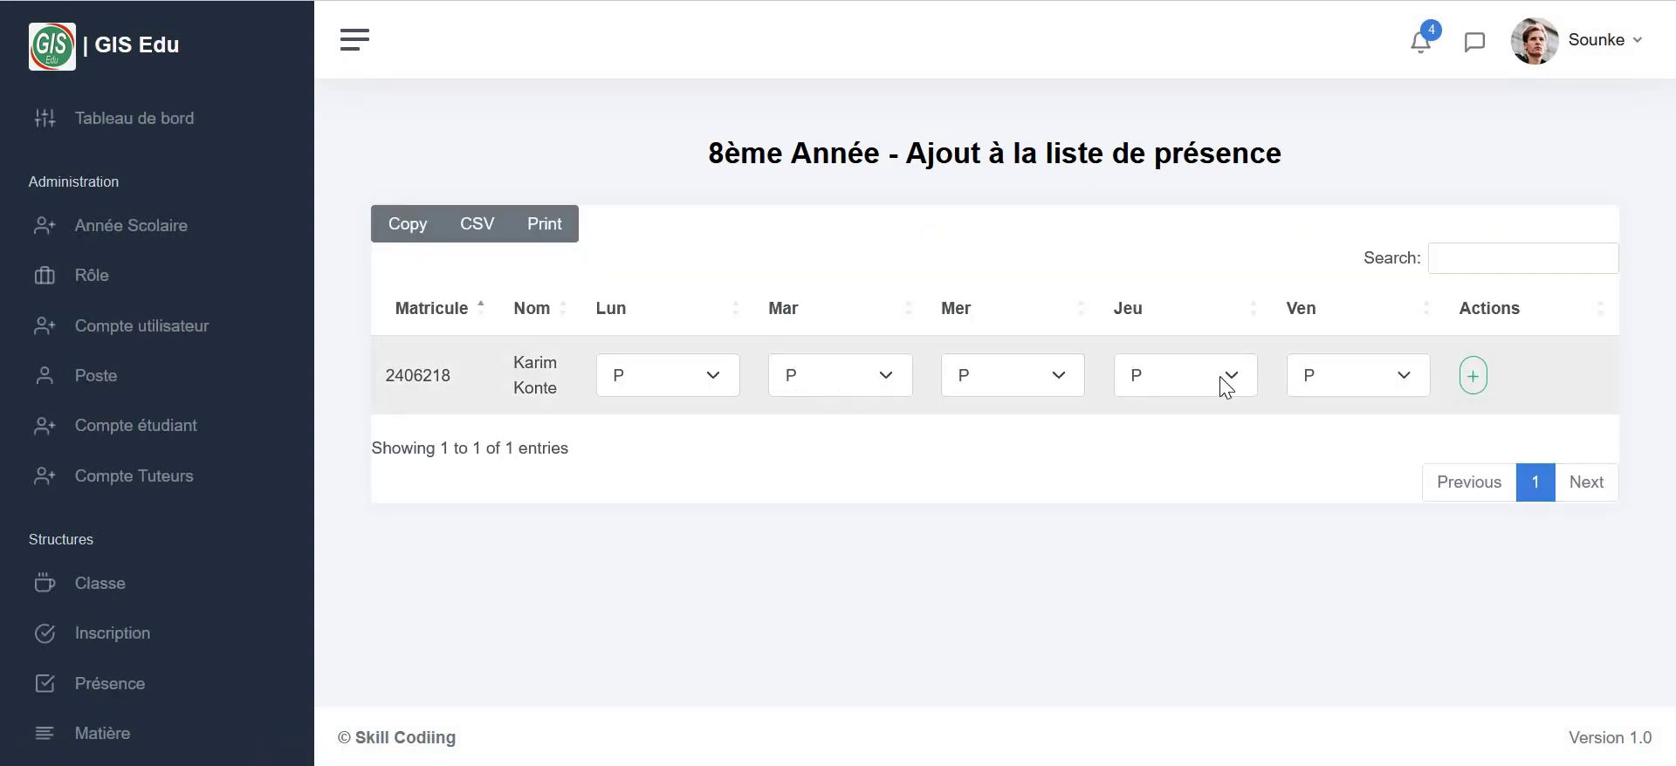
{"action": "left_click", "coordinate": [716, 377]}
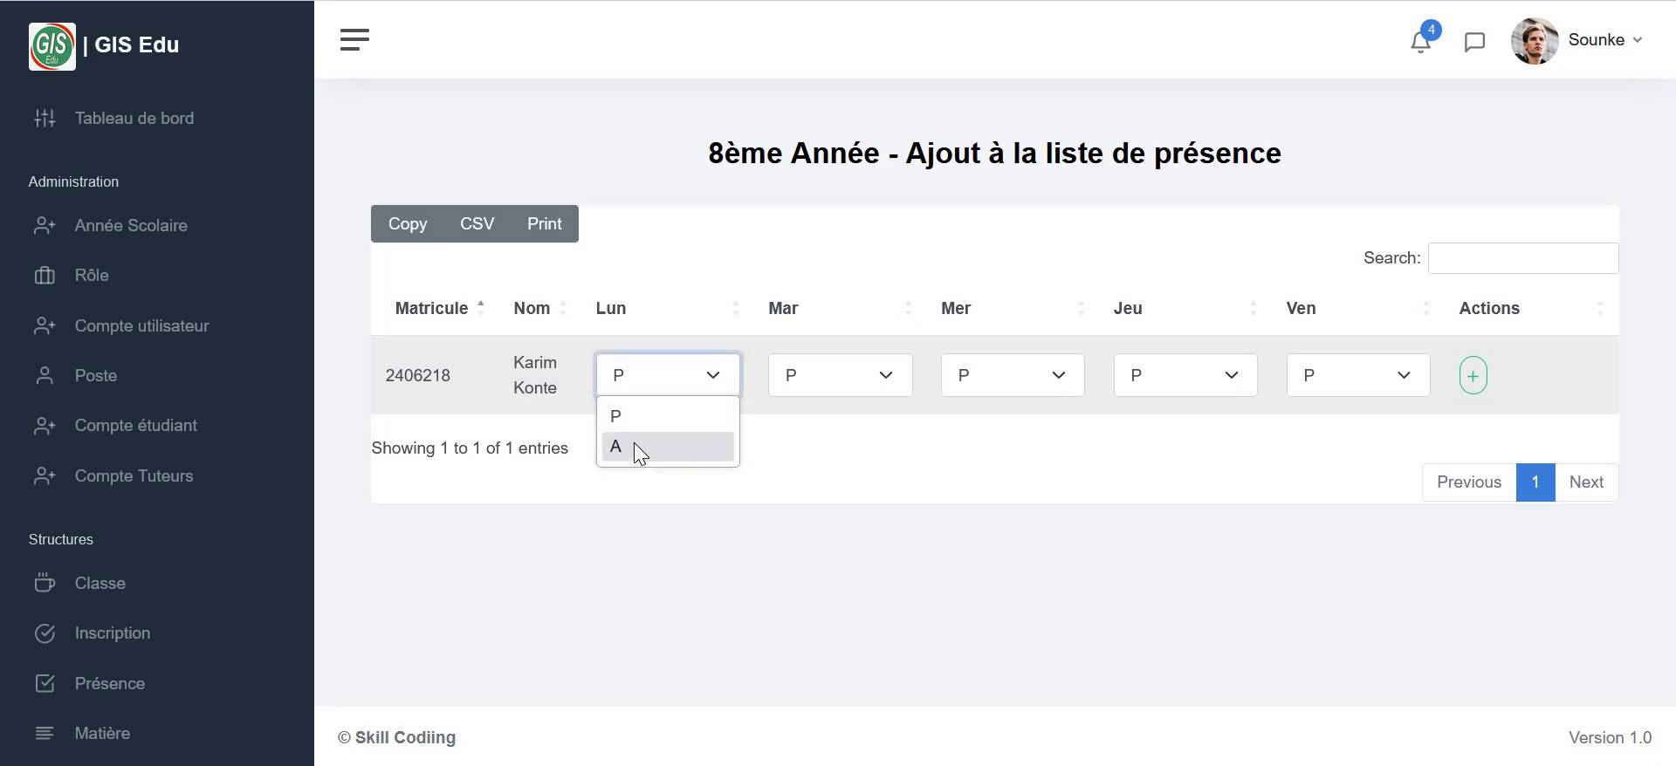
{"action": "left_click", "coordinate": [629, 446]}
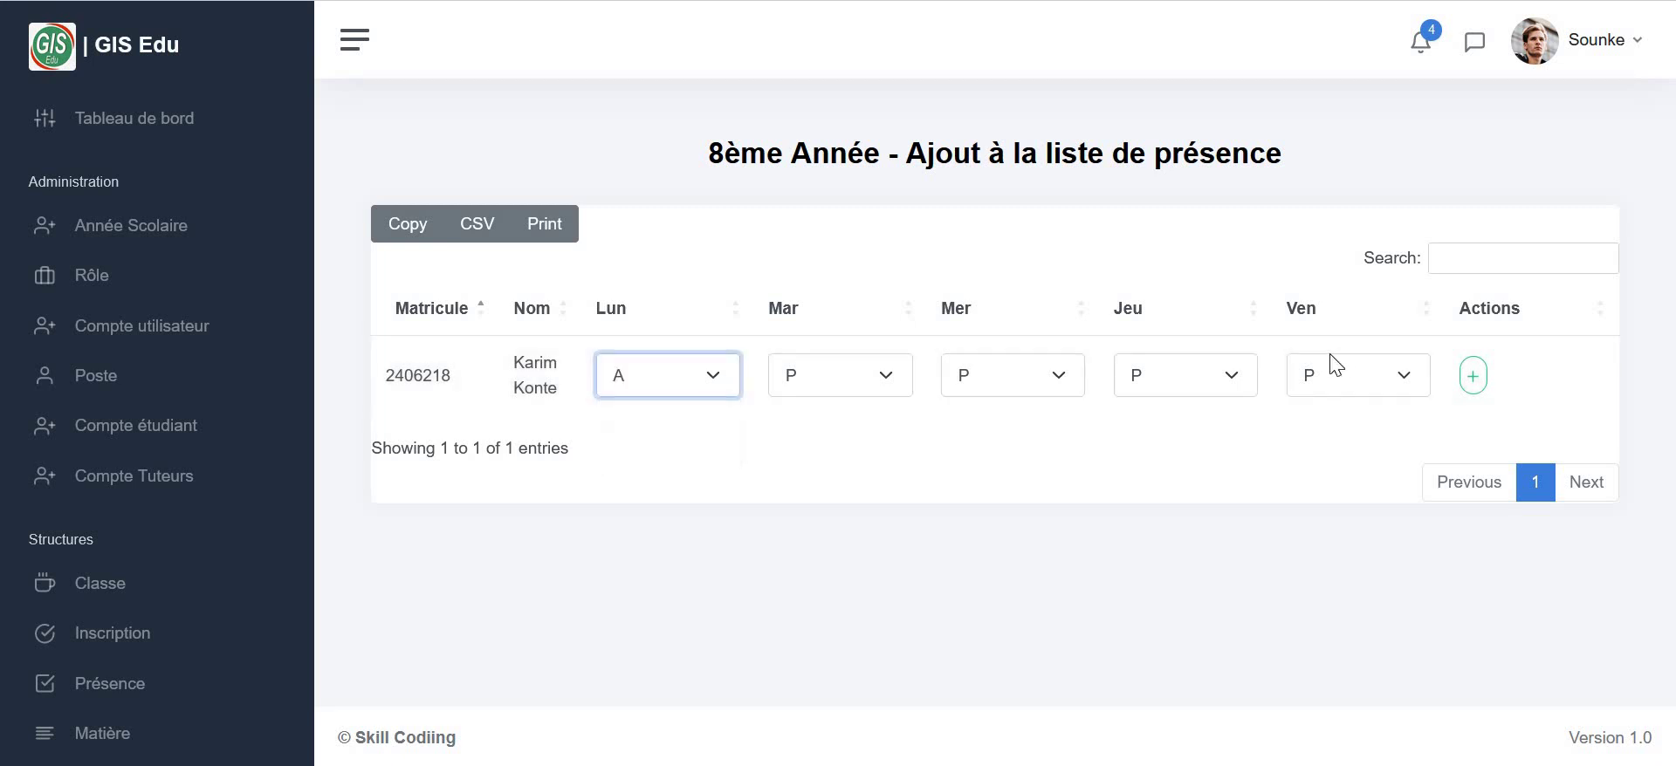
{"action": "left_click", "coordinate": [1068, 384]}
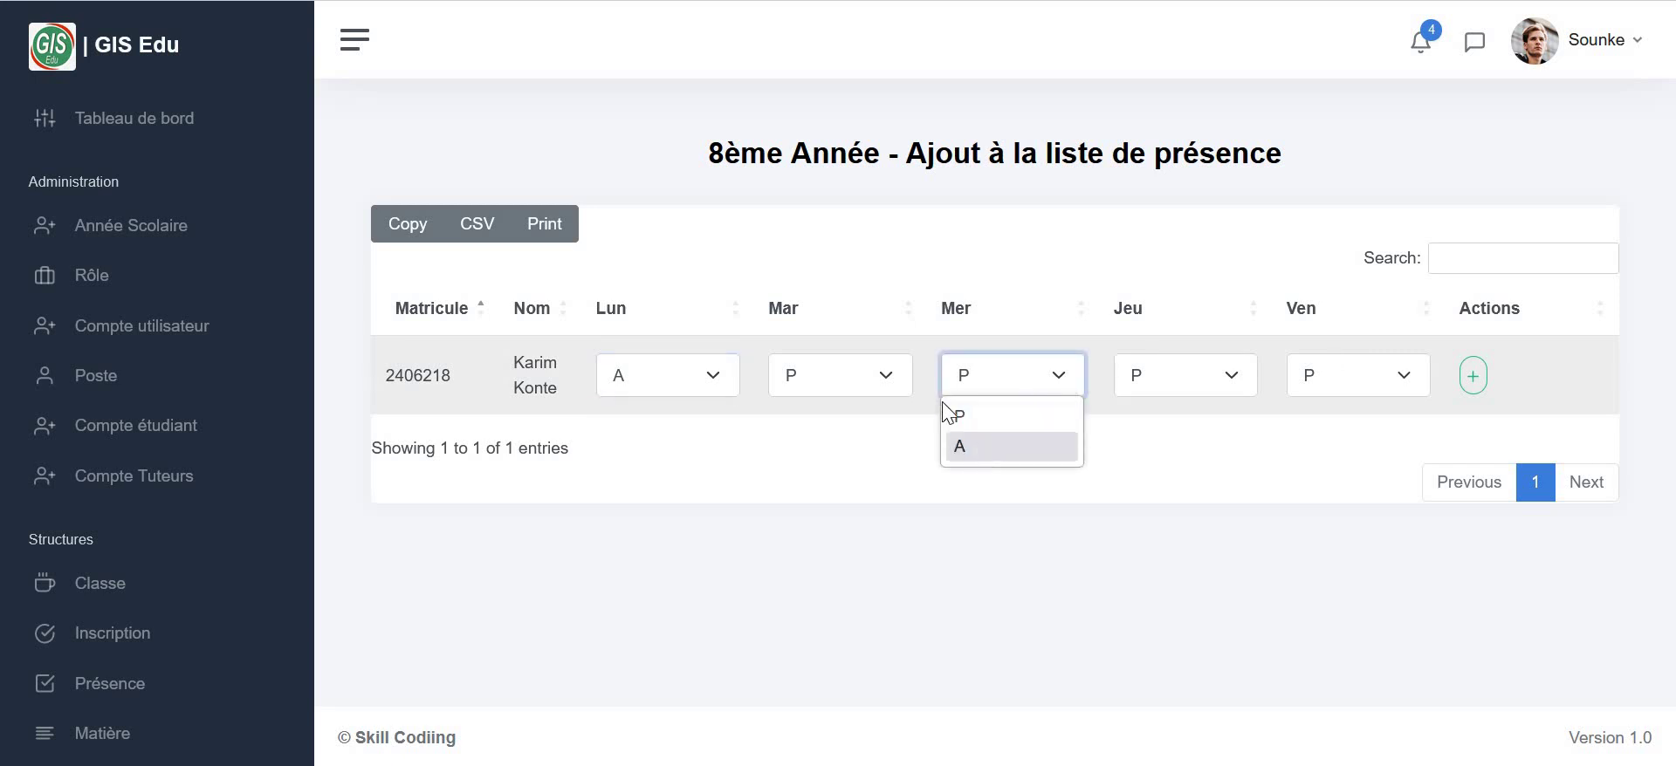
{"action": "left_click", "coordinate": [892, 380]}
{"action": "left_click", "coordinate": [855, 446]}
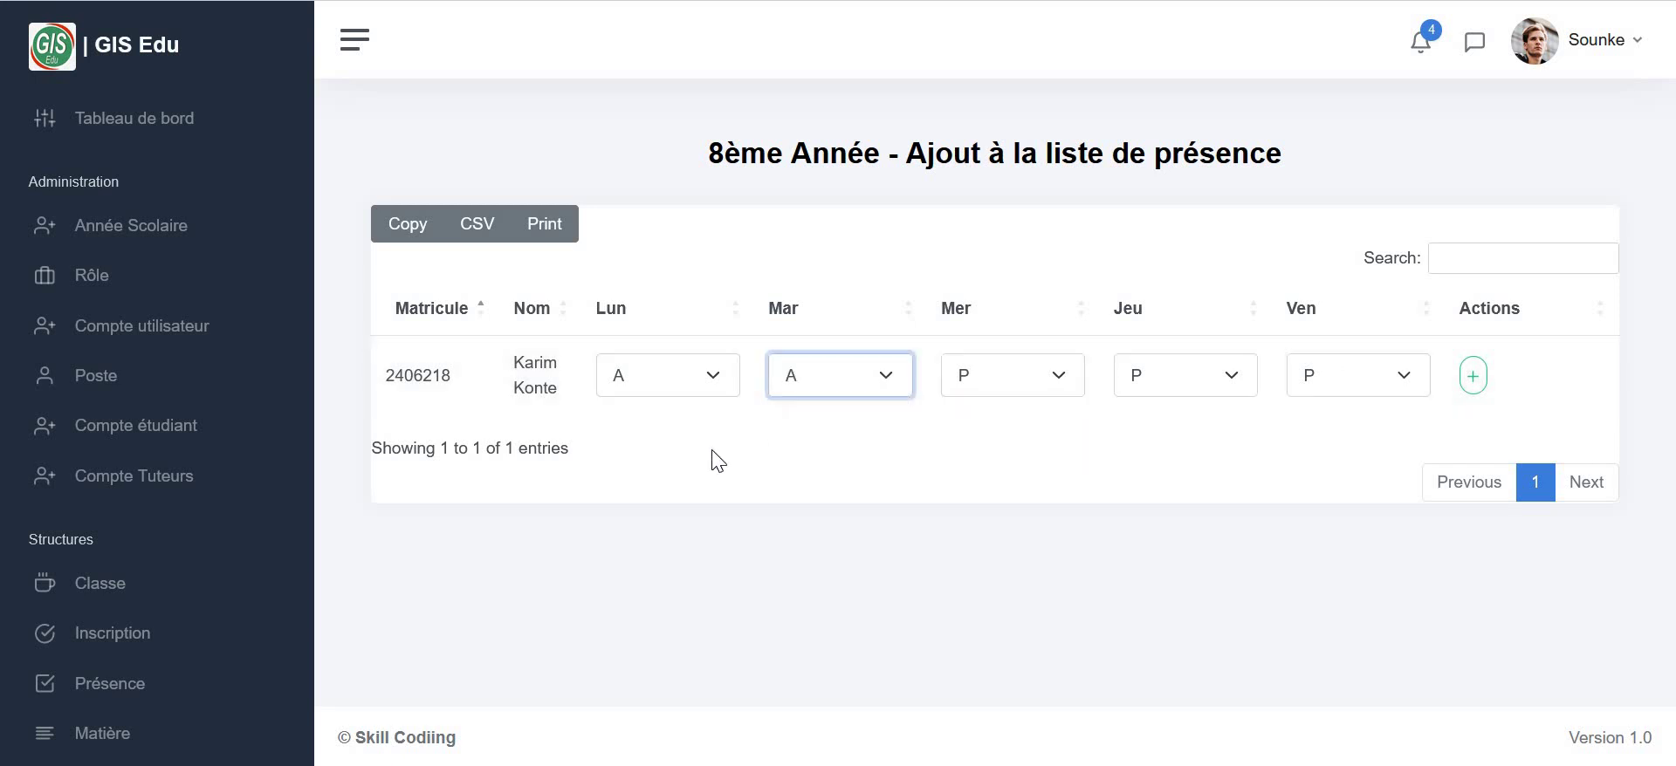
{"action": "left_click", "coordinate": [1471, 383]}
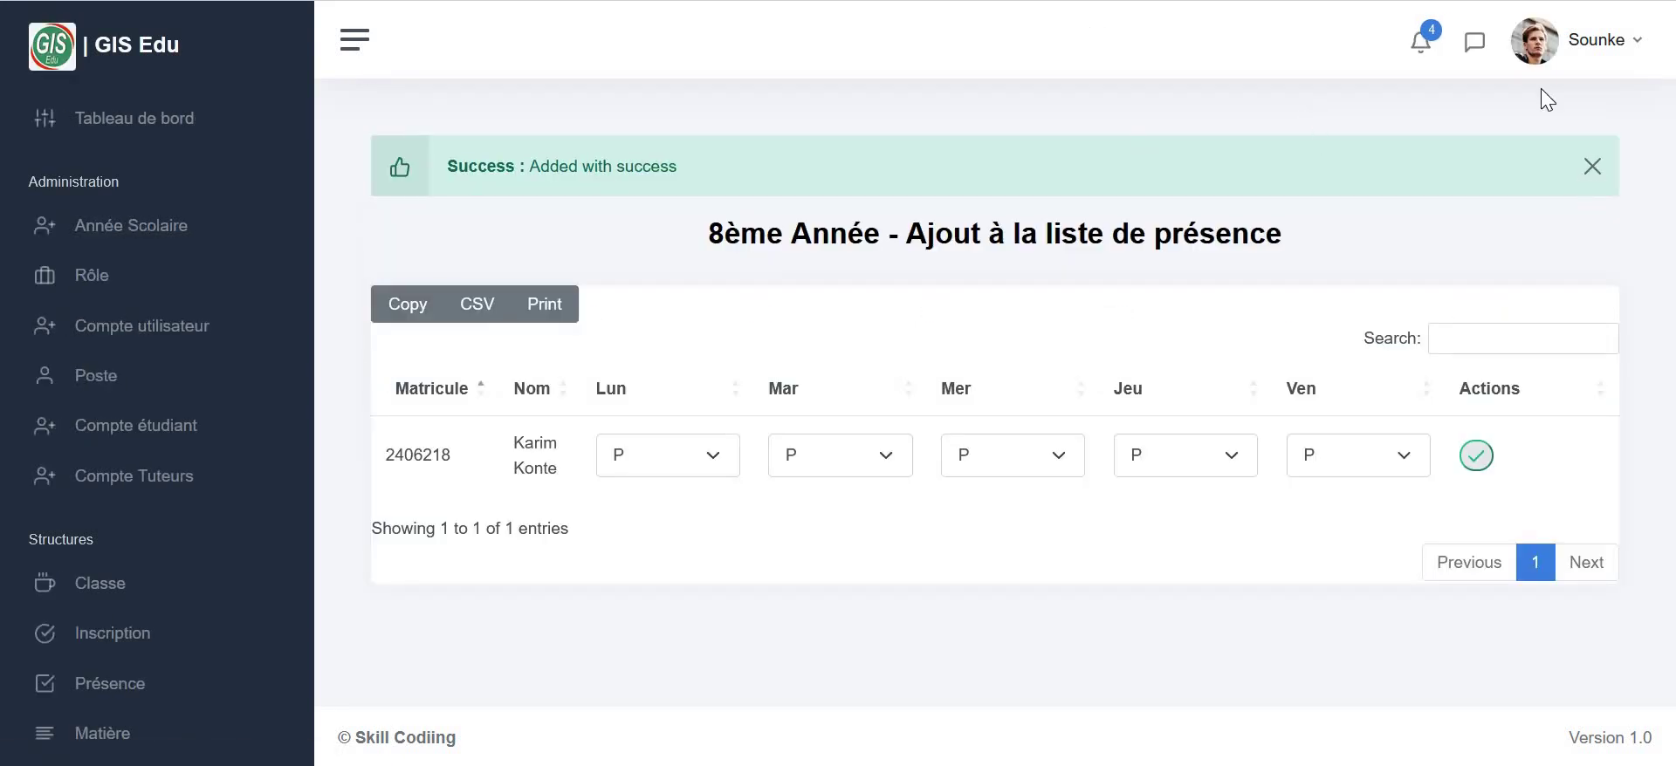
{"action": "left_click", "coordinate": [1593, 168]}
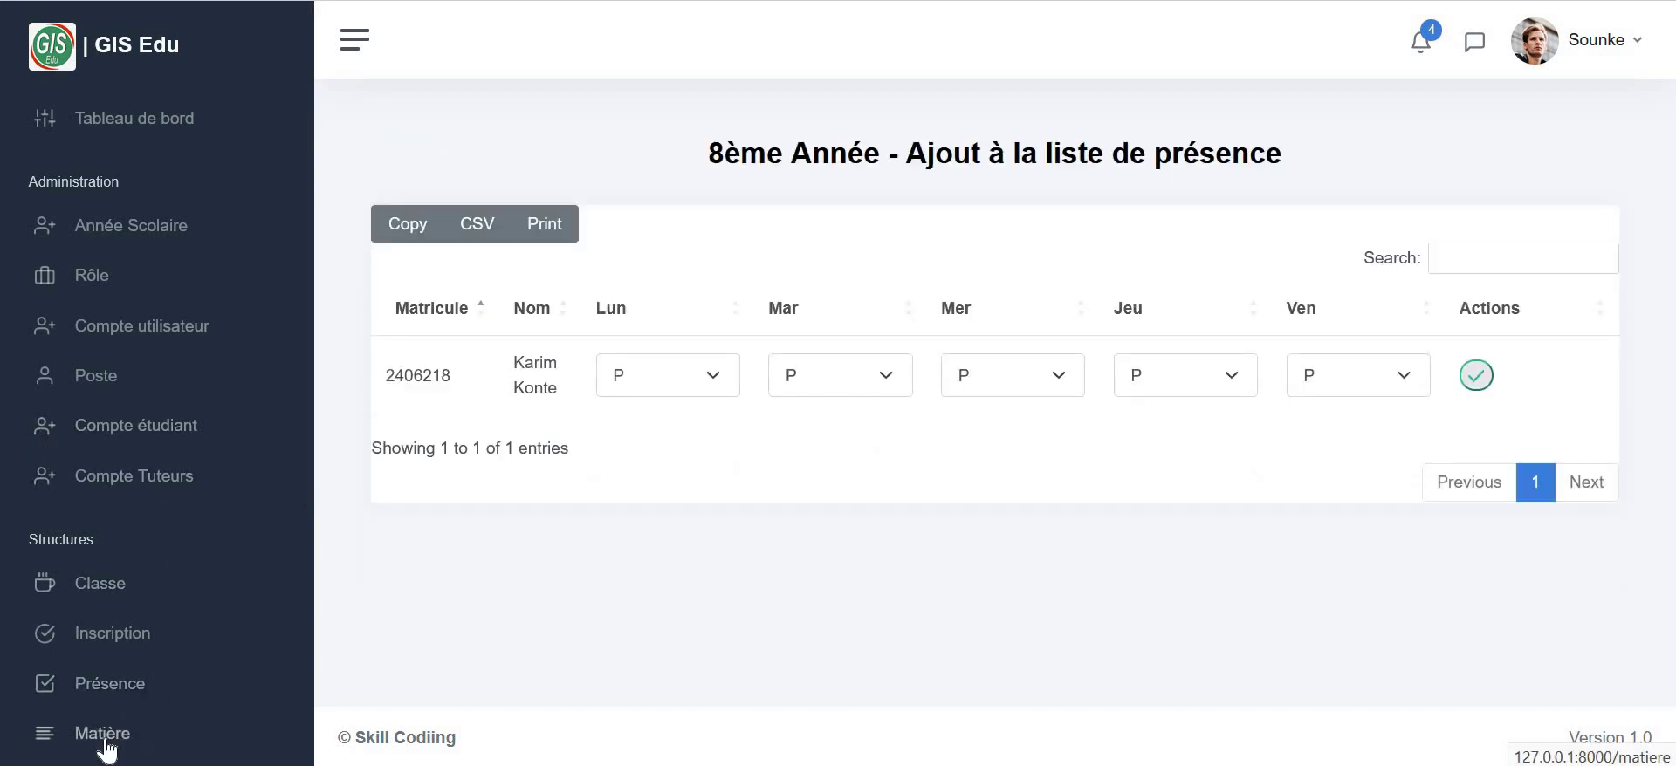
{"action": "left_click", "coordinate": [102, 685]}
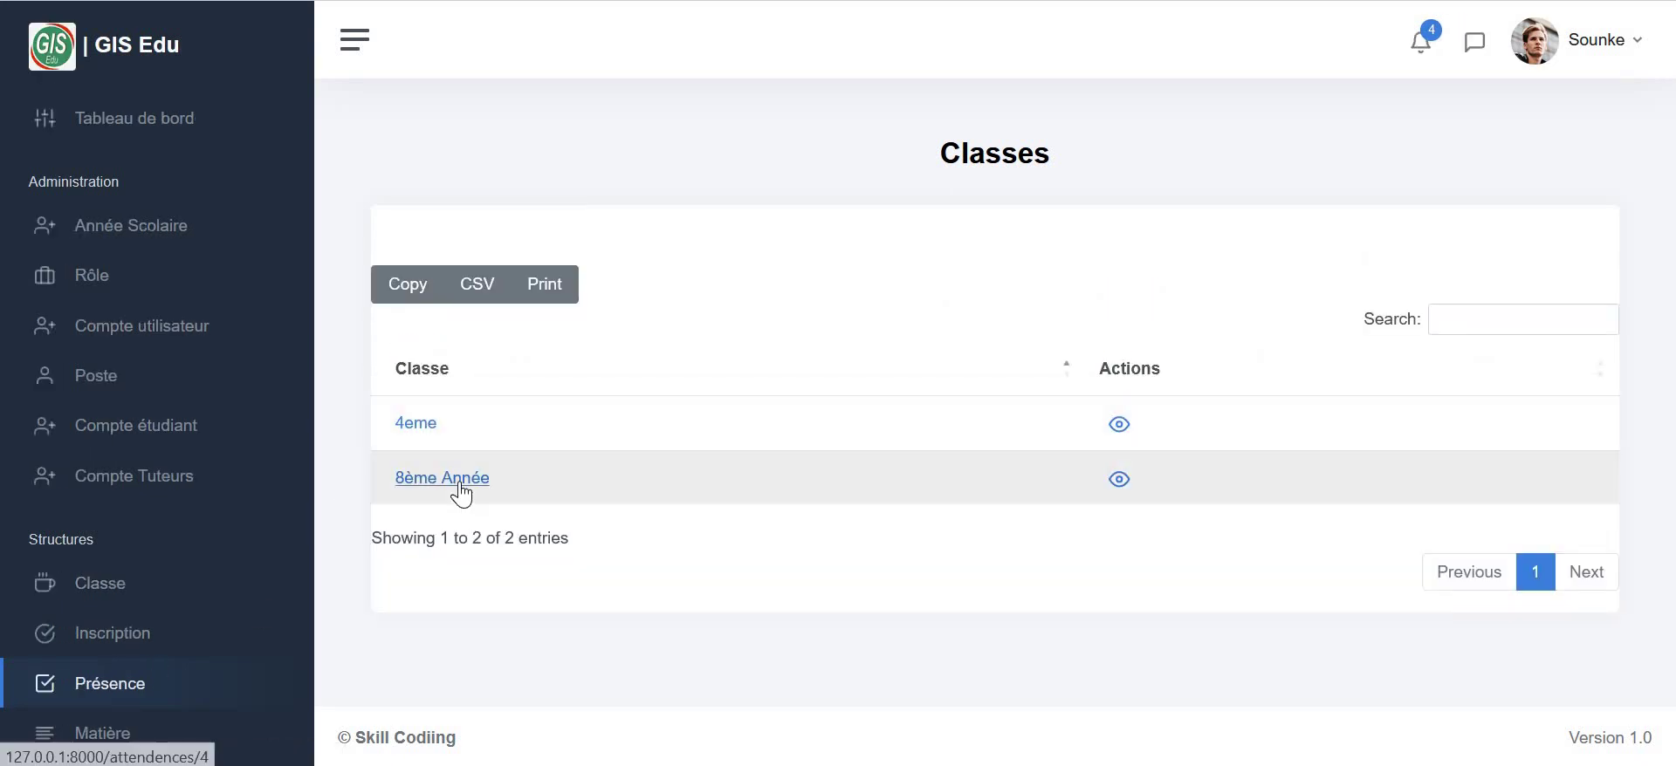
- Print the 8ème Année student's attendance report for the month of Juin
{"action": "left_click", "coordinate": [466, 493]}
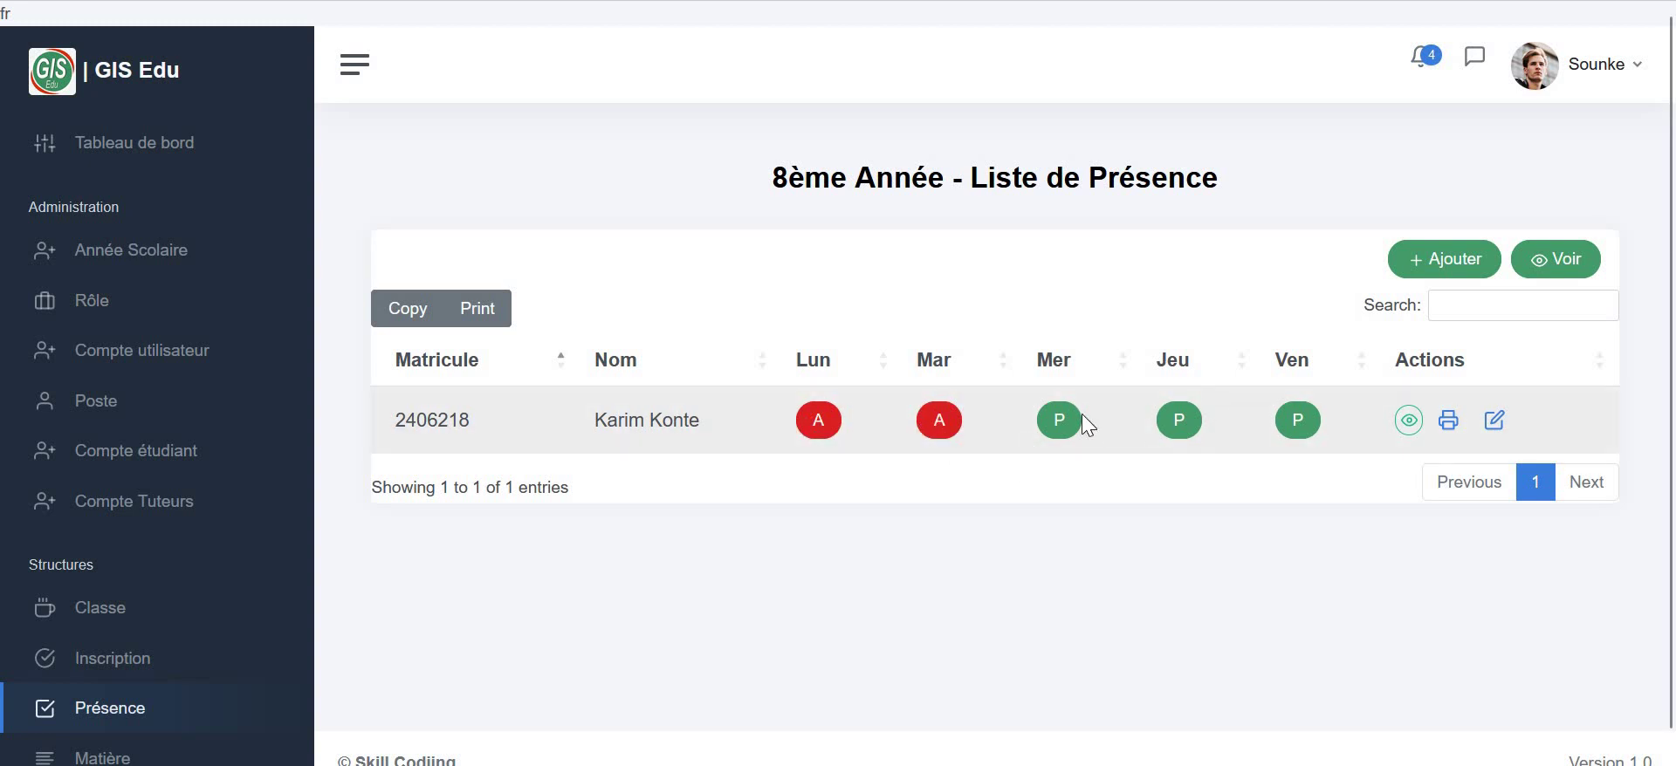
{"action": "left_click", "coordinate": [1448, 419]}
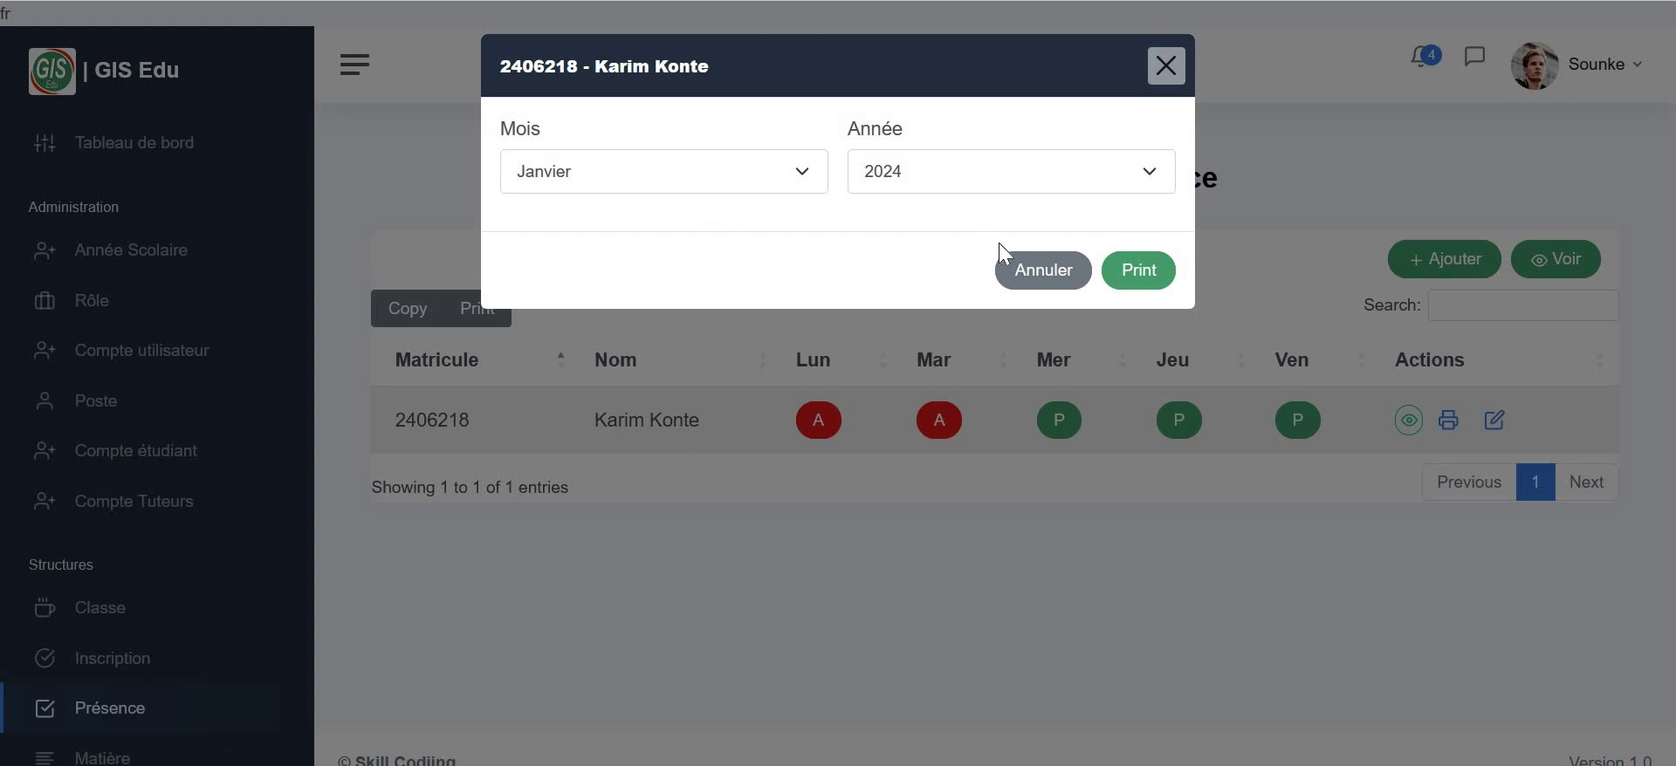
{"action": "left_click", "coordinate": [801, 176]}
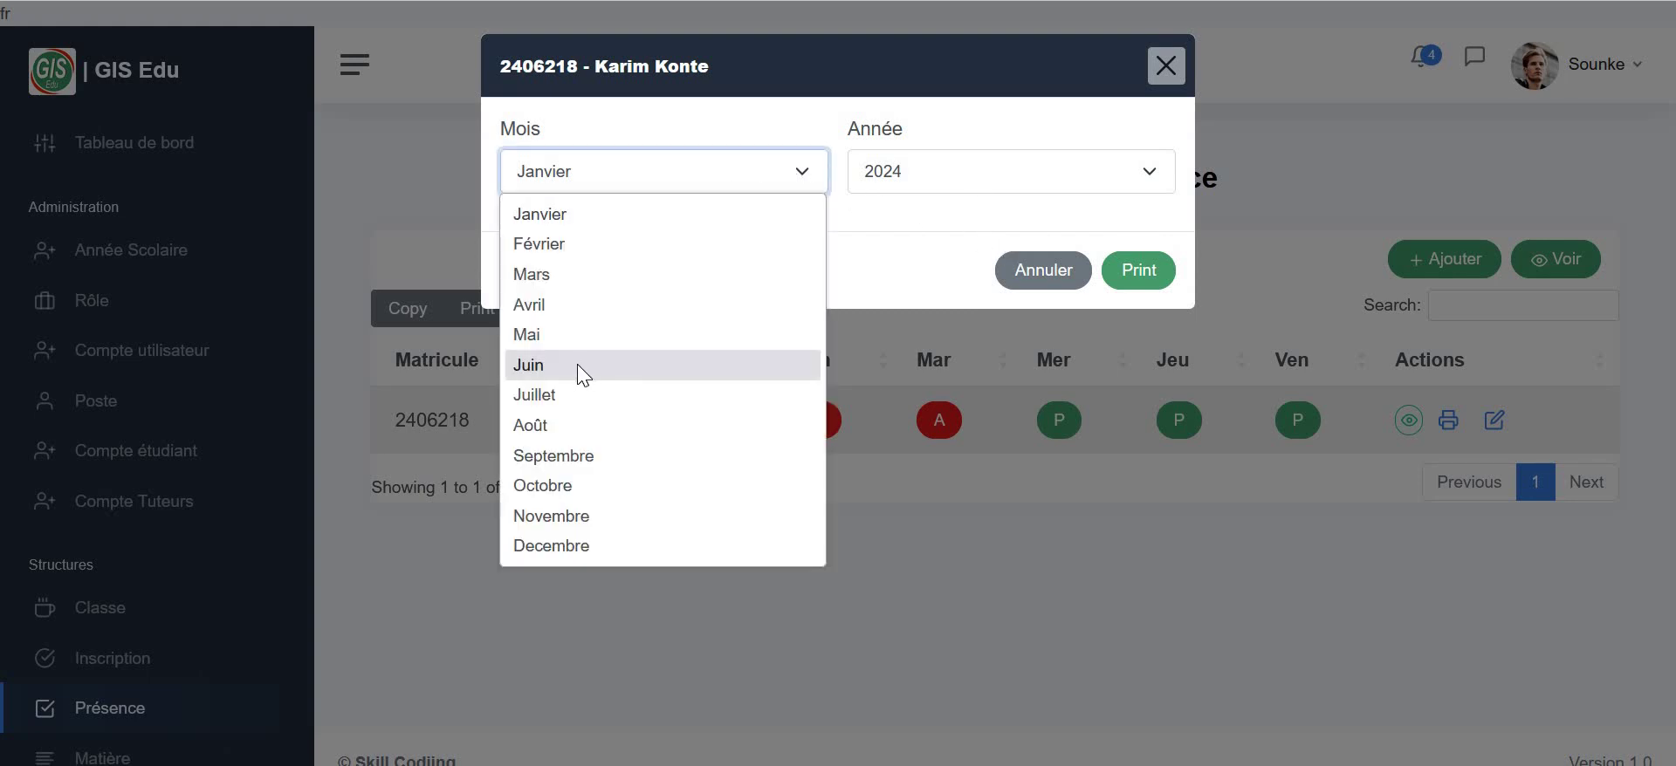
{"action": "left_click", "coordinate": [582, 366]}
{"action": "left_click", "coordinate": [1139, 282]}
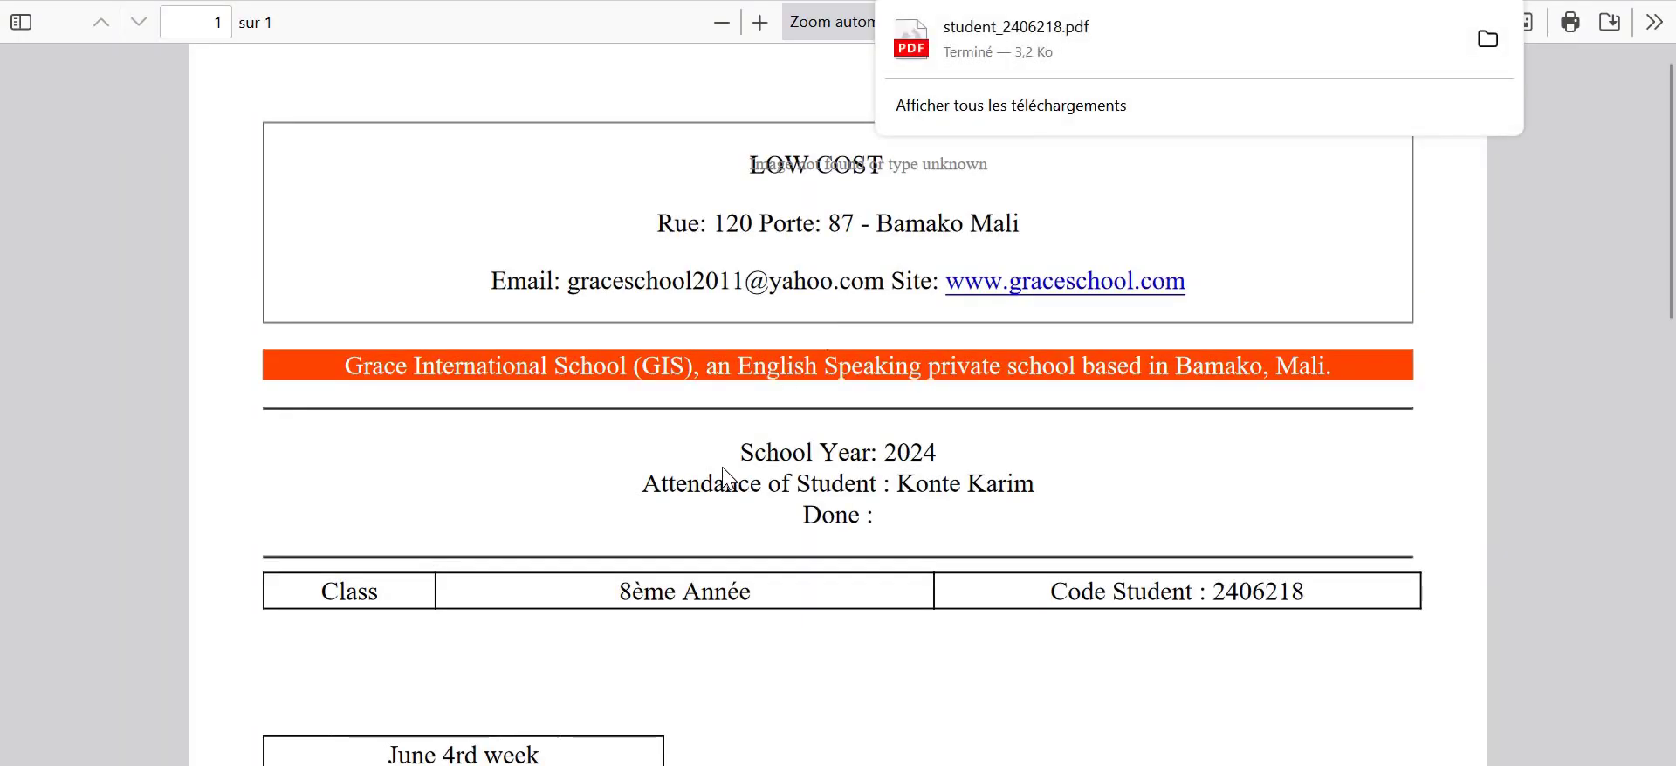
- Scroll through the June PDF report totalling 2 absences, then switch back to the GIS Edu tab
{"action": "scroll", "coordinate": [723, 467], "scroll_direction": "down", "scroll_amount": 5}
{"action": "scroll", "coordinate": [723, 463], "scroll_direction": "up", "scroll_amount": 4}
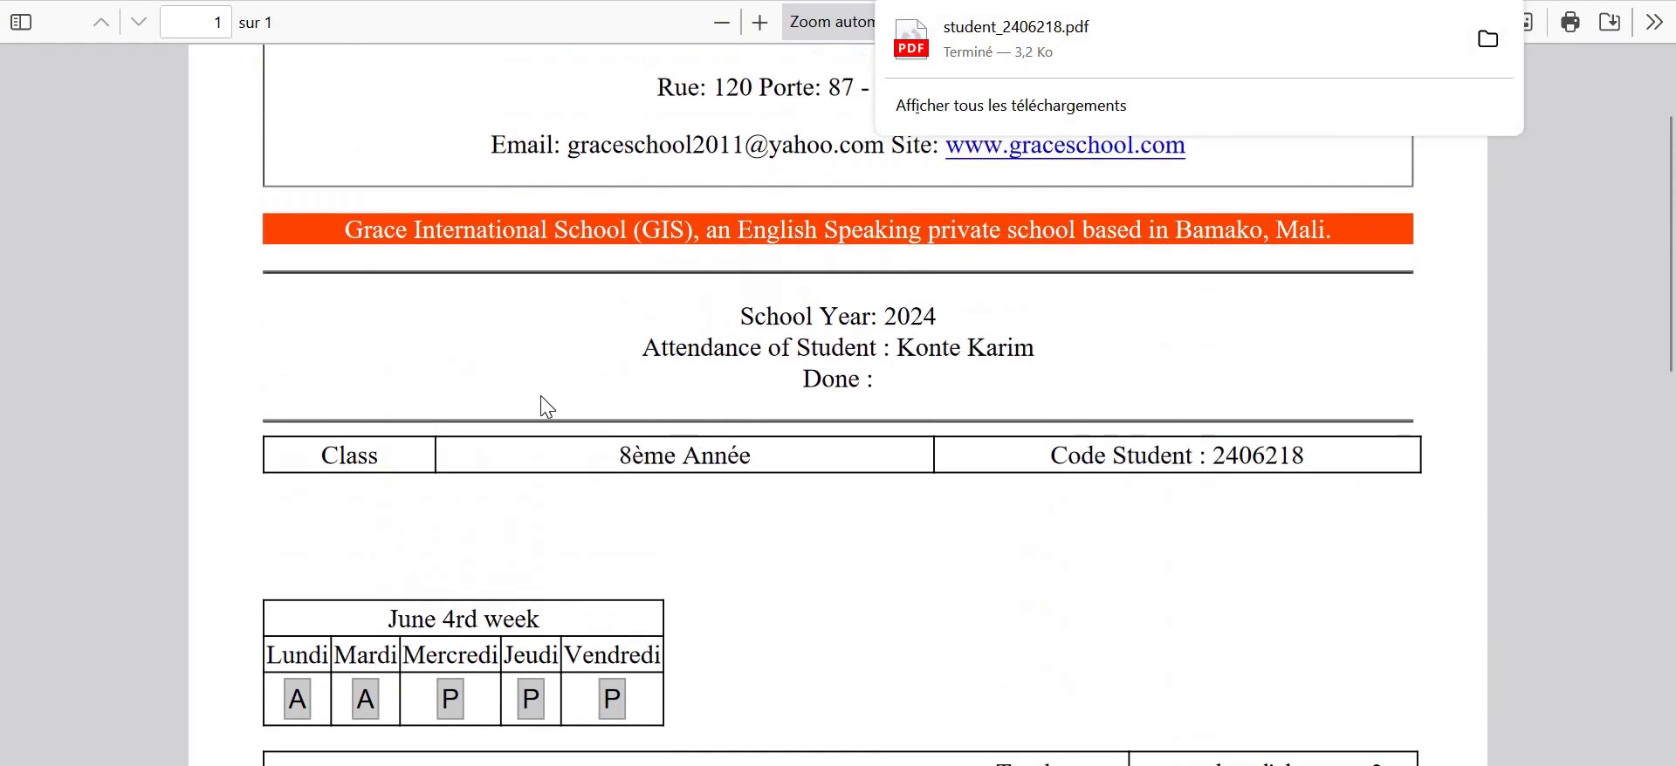
{"action": "scroll", "coordinate": [458, 674], "scroll_direction": "down", "scroll_amount": 1}
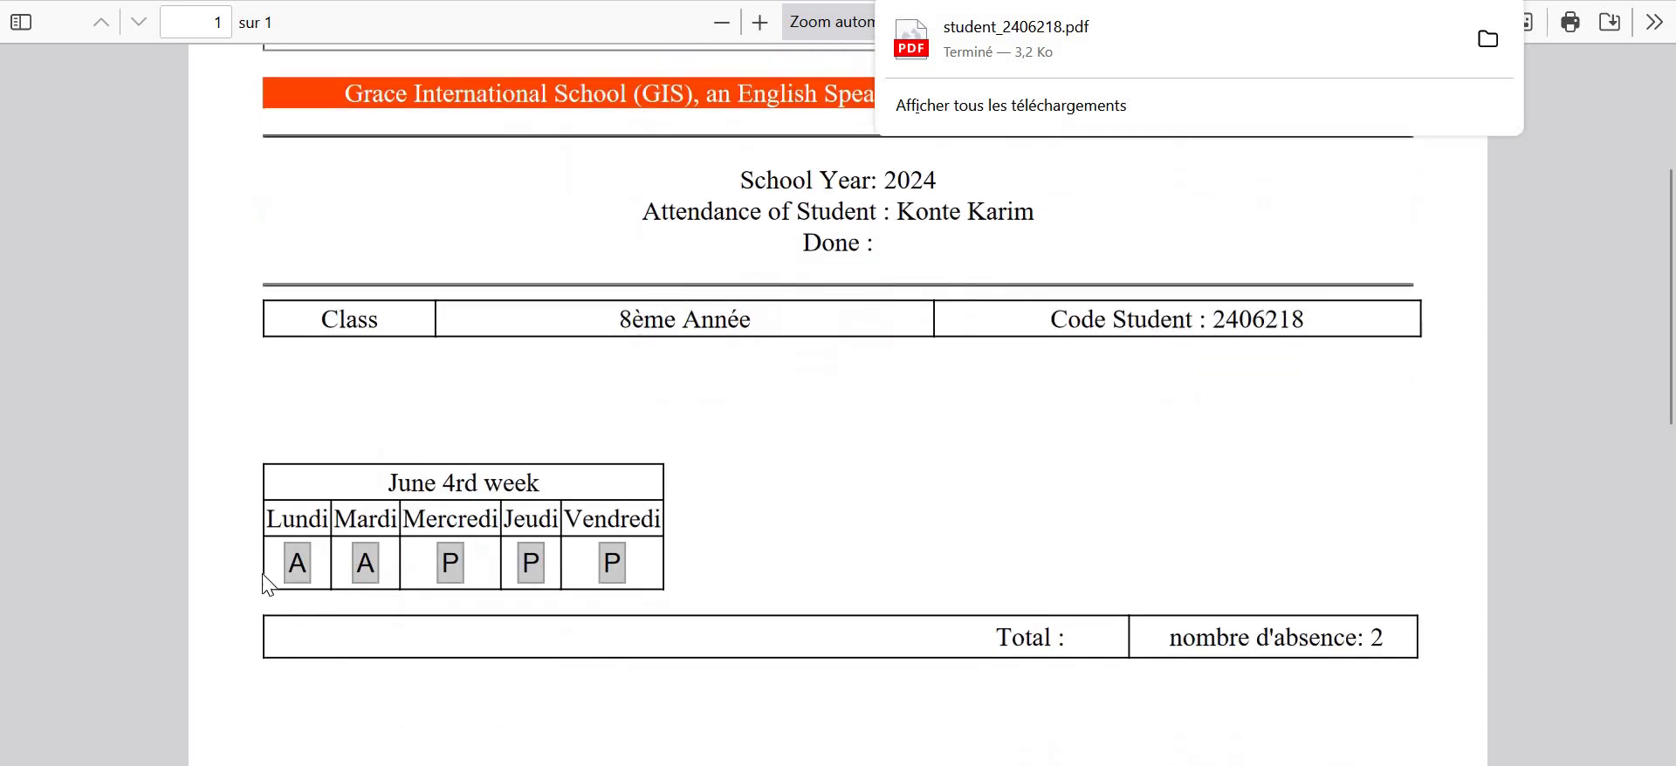
{"action": "scroll", "coordinate": [389, 288], "scroll_direction": "up", "scroll_amount": 2}
{"action": "scroll", "coordinate": [376, 323], "scroll_direction": "down", "scroll_amount": 3}
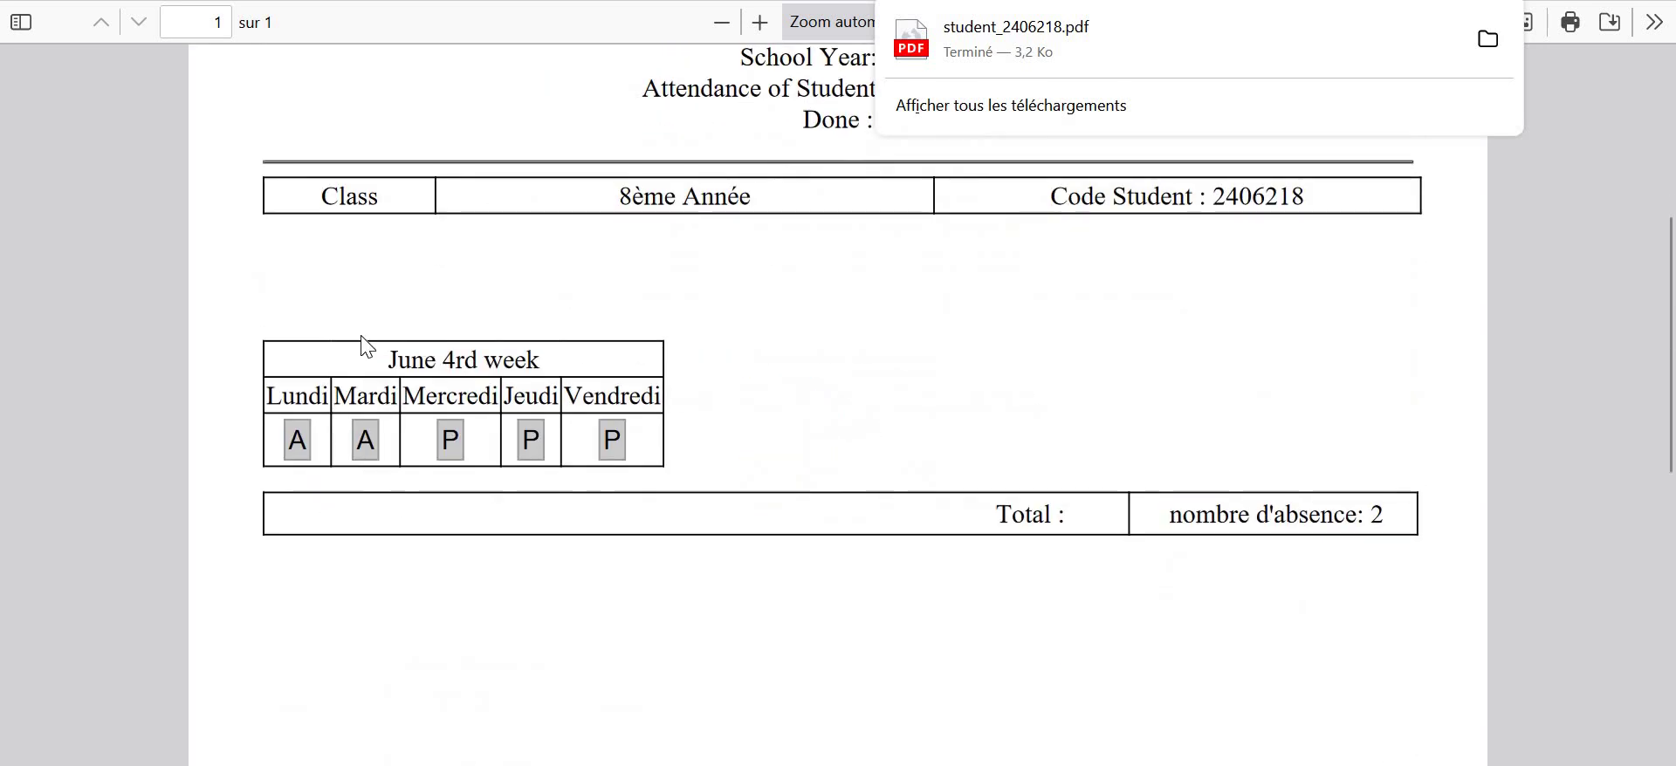
{"action": "left_click", "coordinate": [628, 0]}
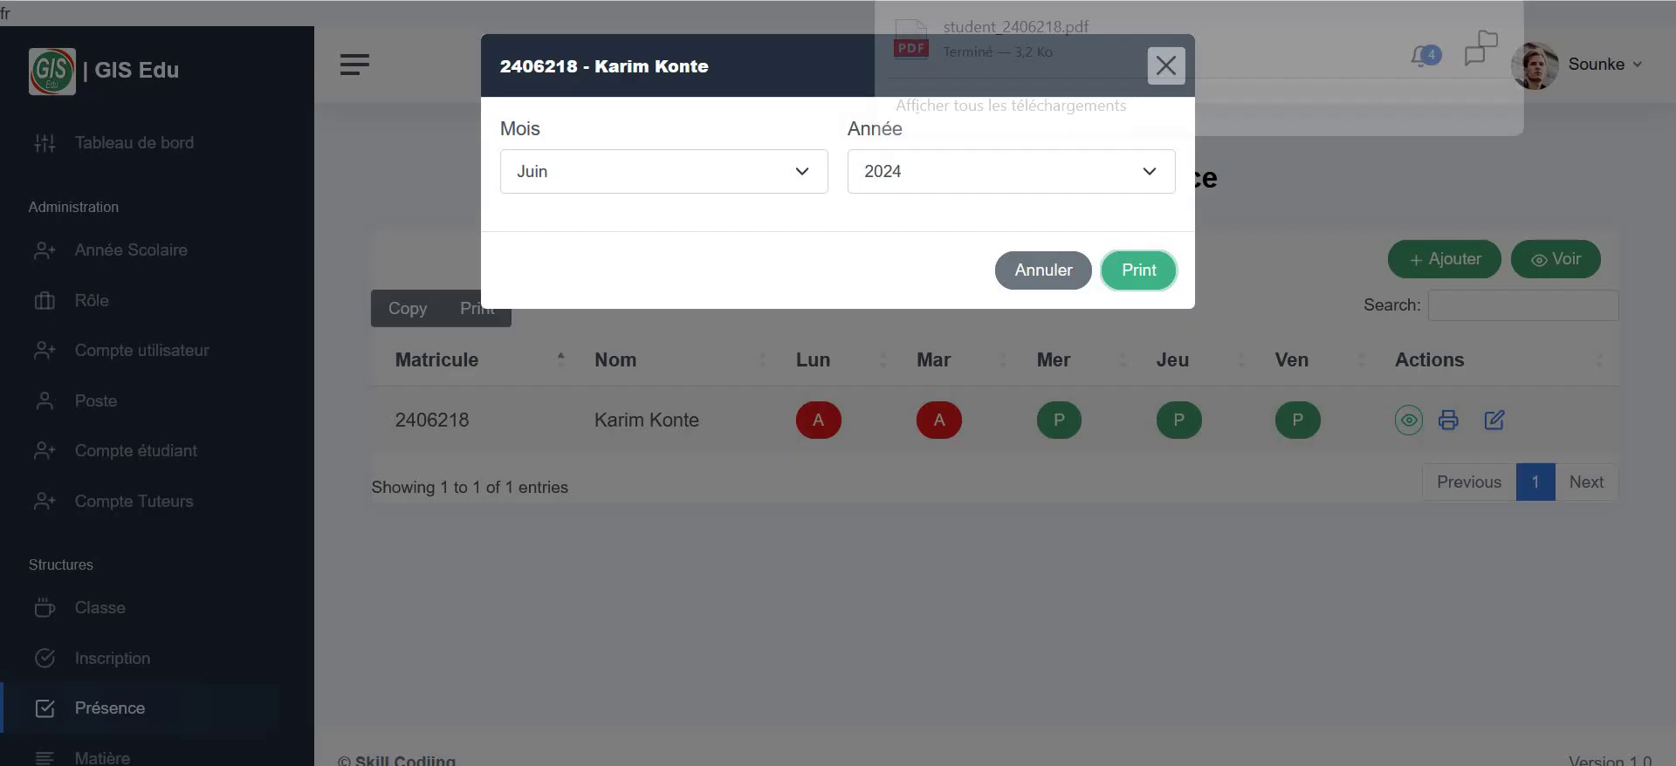
- Close the print options window and open the Matières list
{"action": "left_click", "coordinate": [1166, 66]}
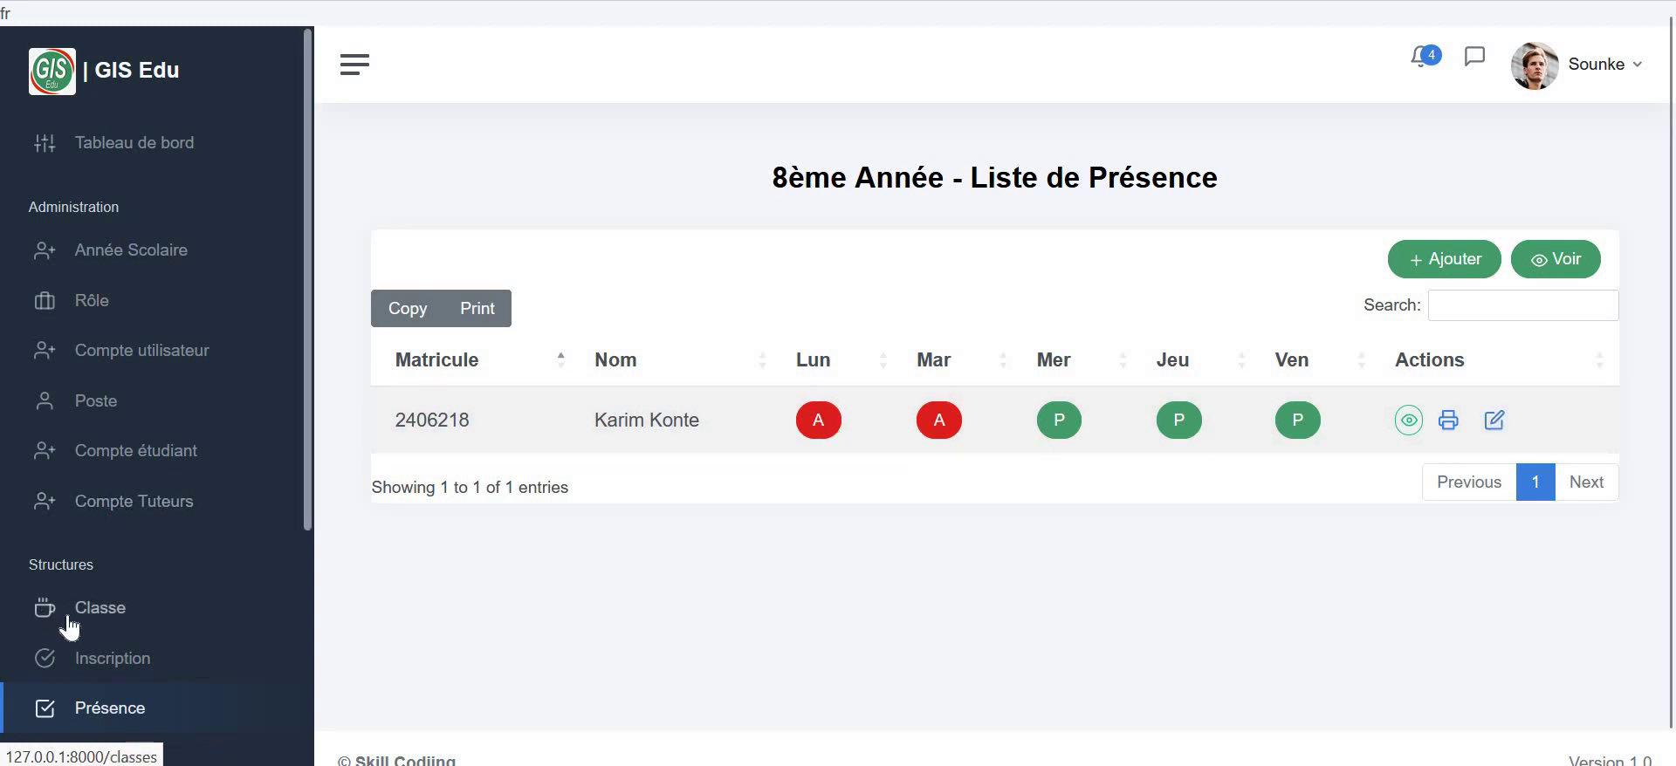
{"action": "scroll", "coordinate": [68, 730], "scroll_direction": "down", "scroll_amount": 4}
{"action": "left_click", "coordinate": [103, 430]}
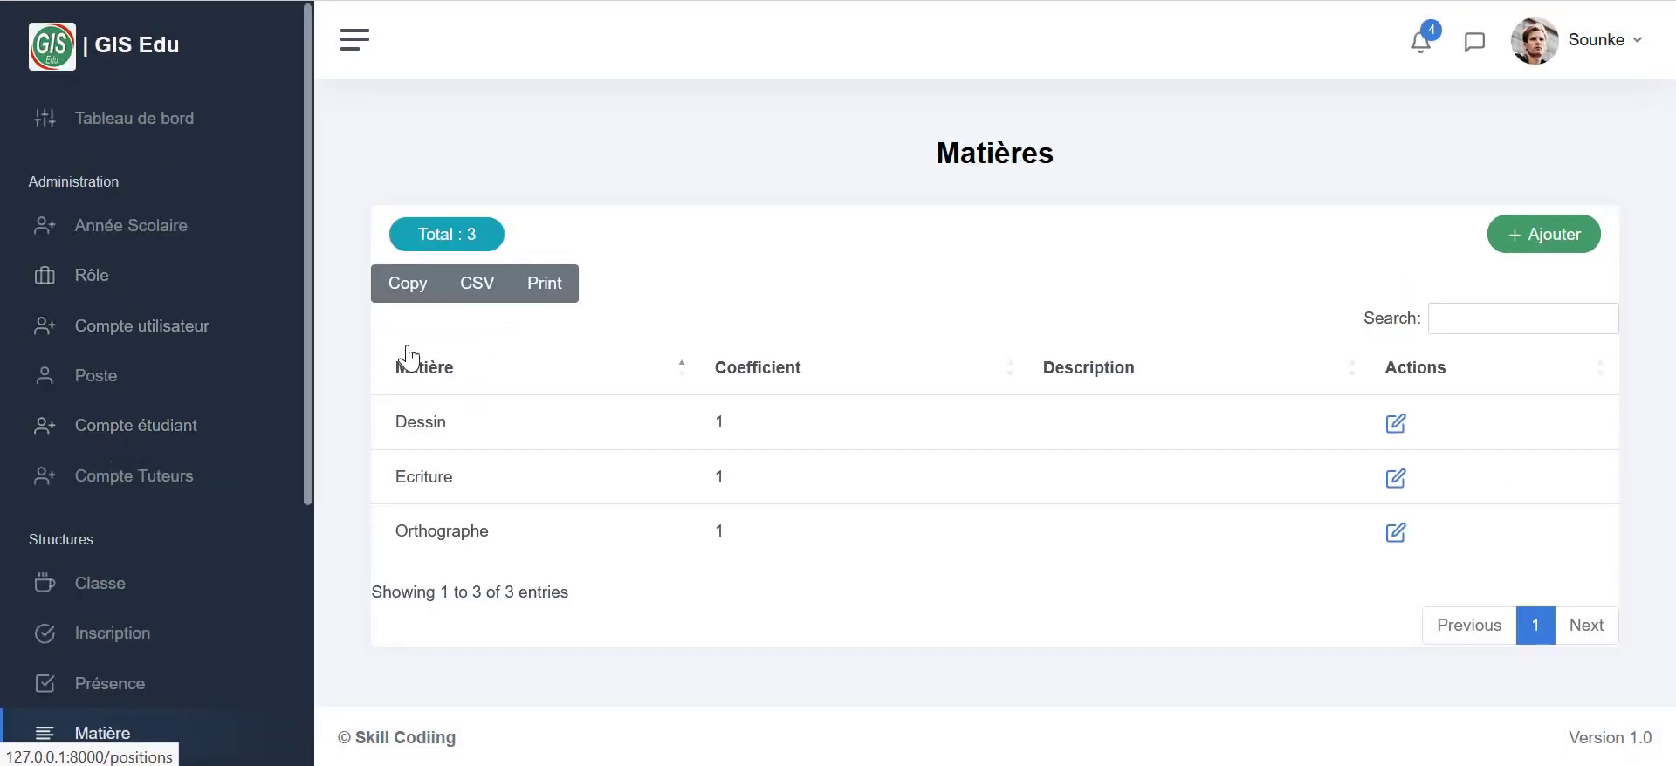
- Add the subject Anglais with coefficient 2 and description 'tests'
{"action": "left_click", "coordinate": [1557, 242]}
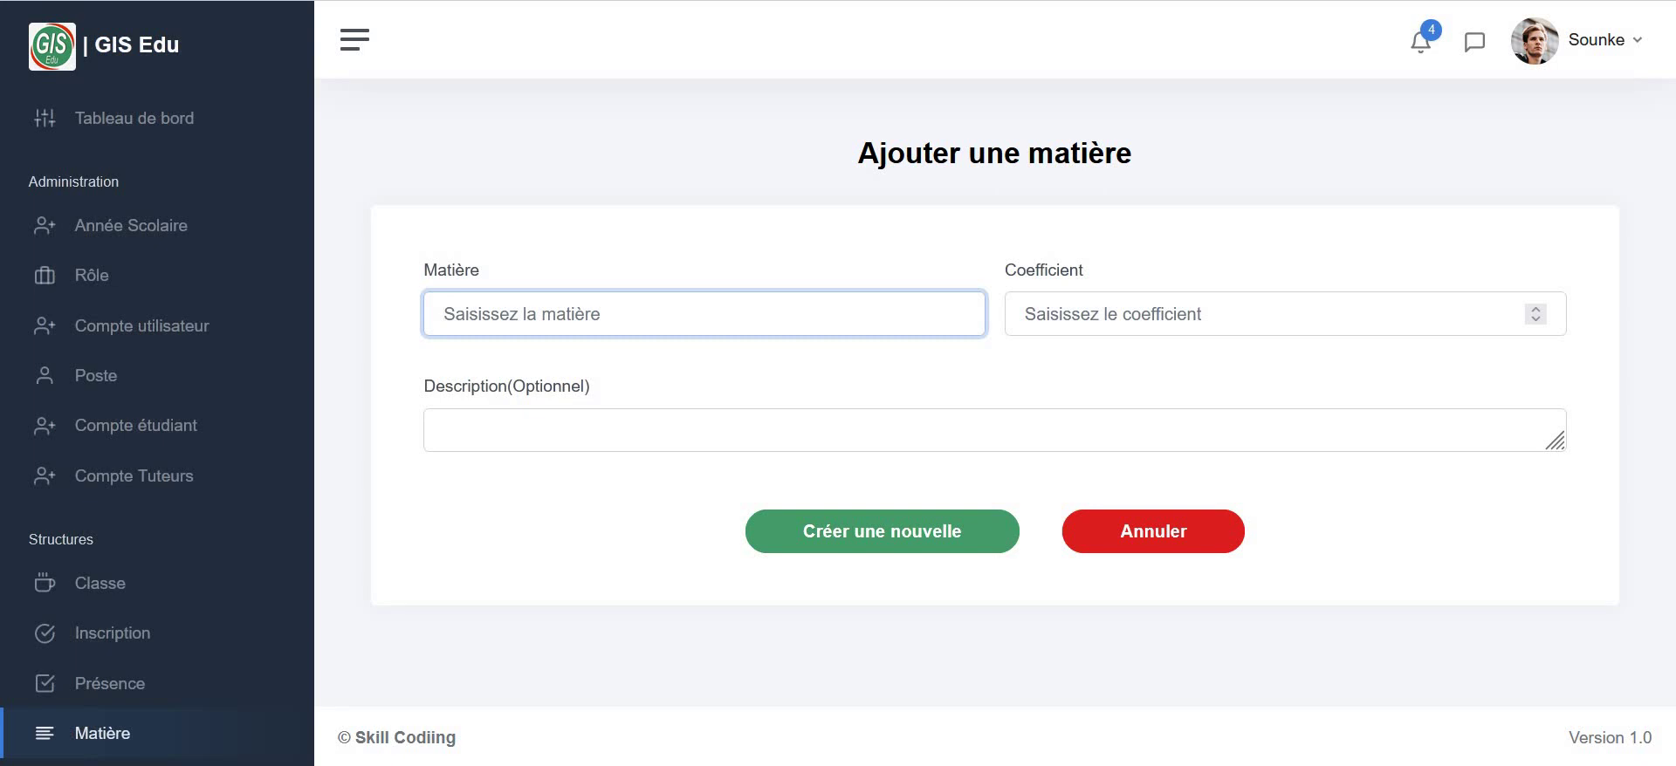
{"action": "type", "text": "Anglais"}
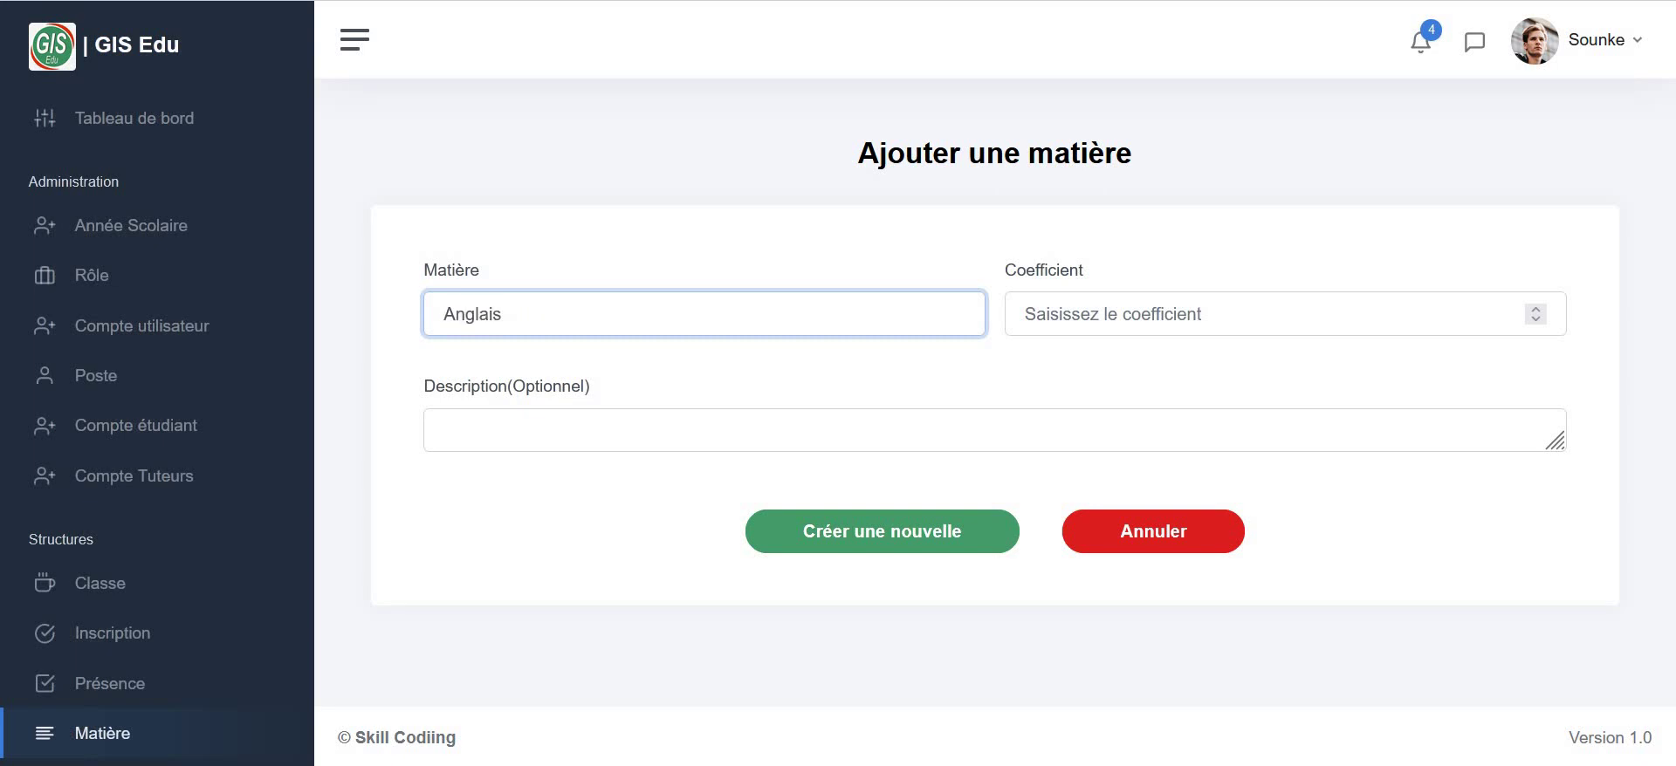
{"action": "left_click", "coordinate": [1213, 314]}
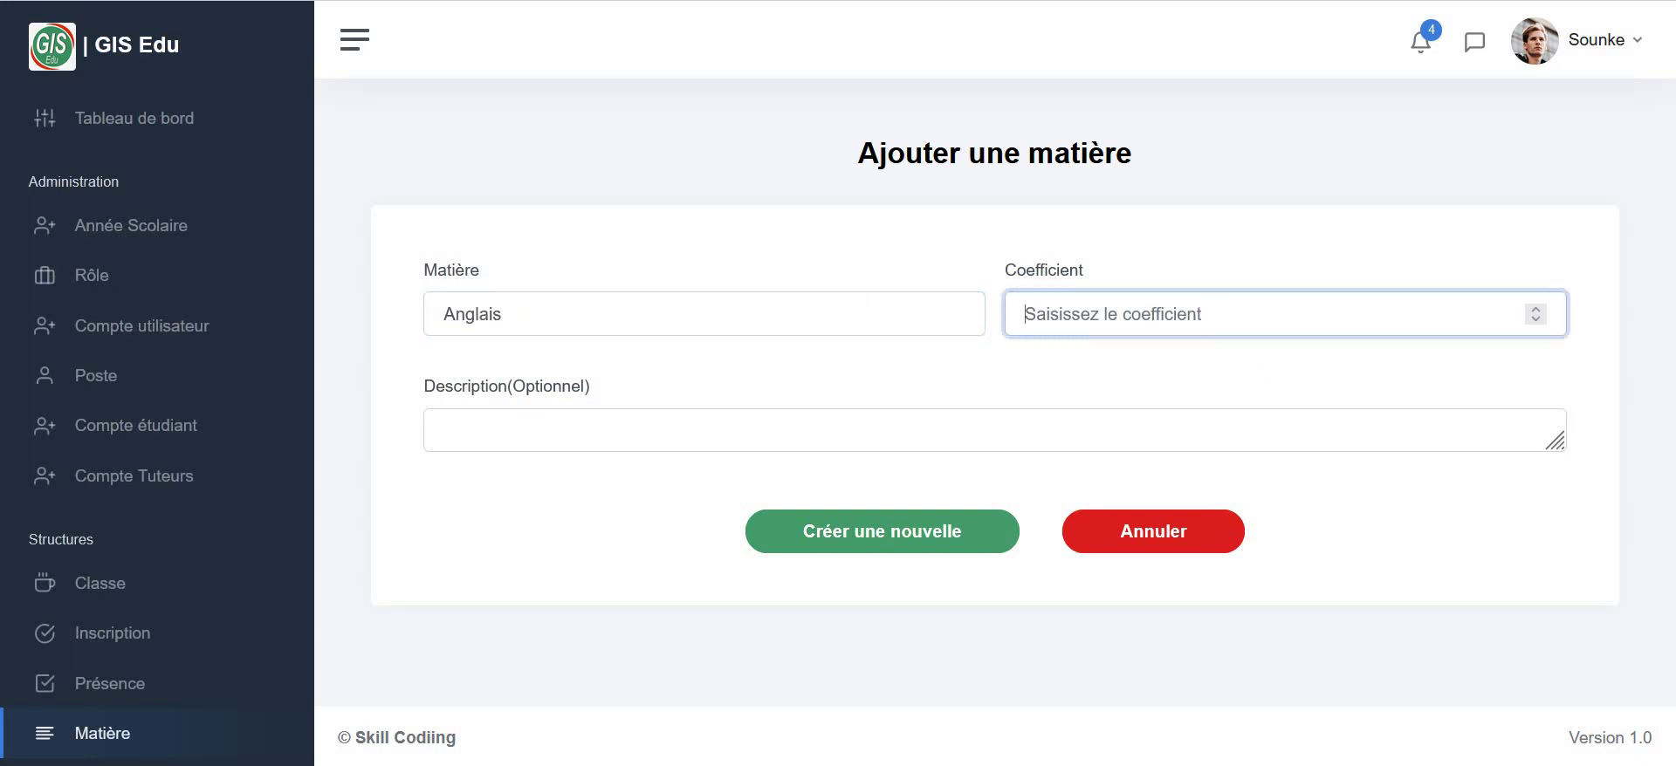
{"action": "type", "text": "2"}
{"action": "left_click", "coordinate": [843, 438]}
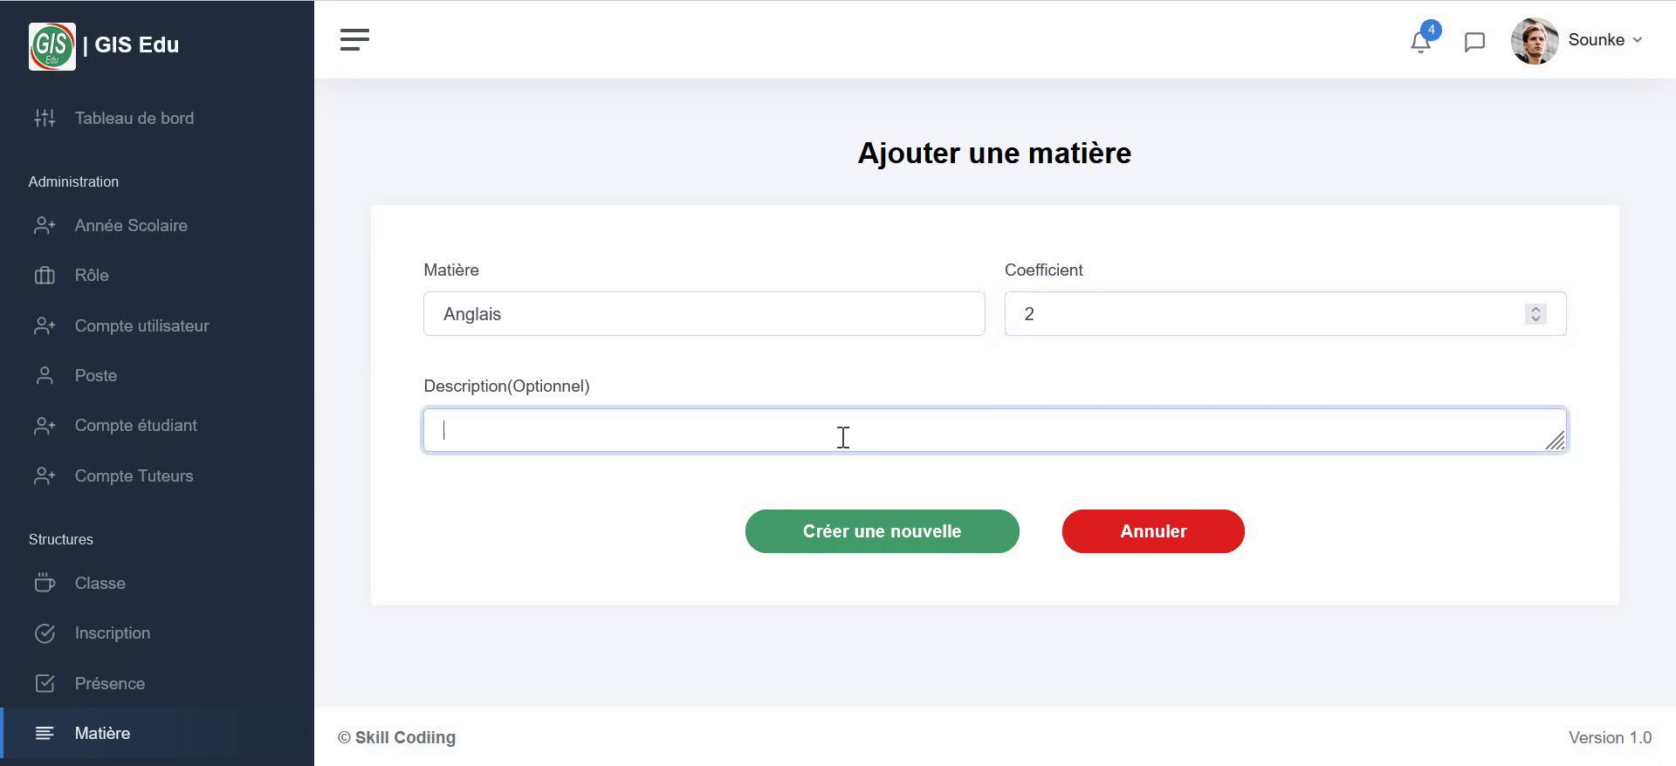
{"action": "left_click", "coordinate": [1005, 560]}
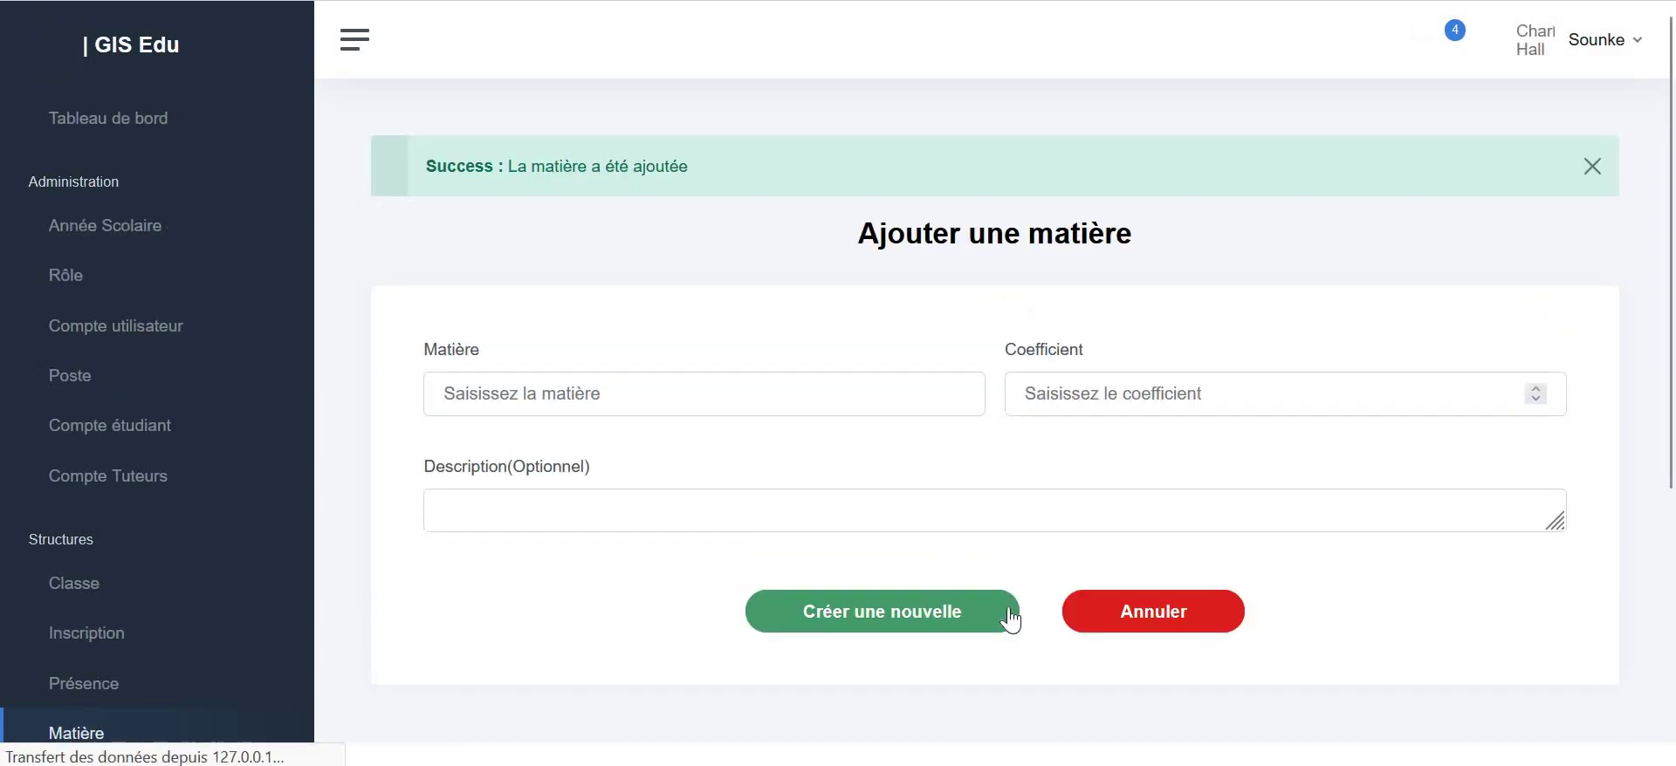
{"action": "left_click", "coordinate": [1128, 605]}
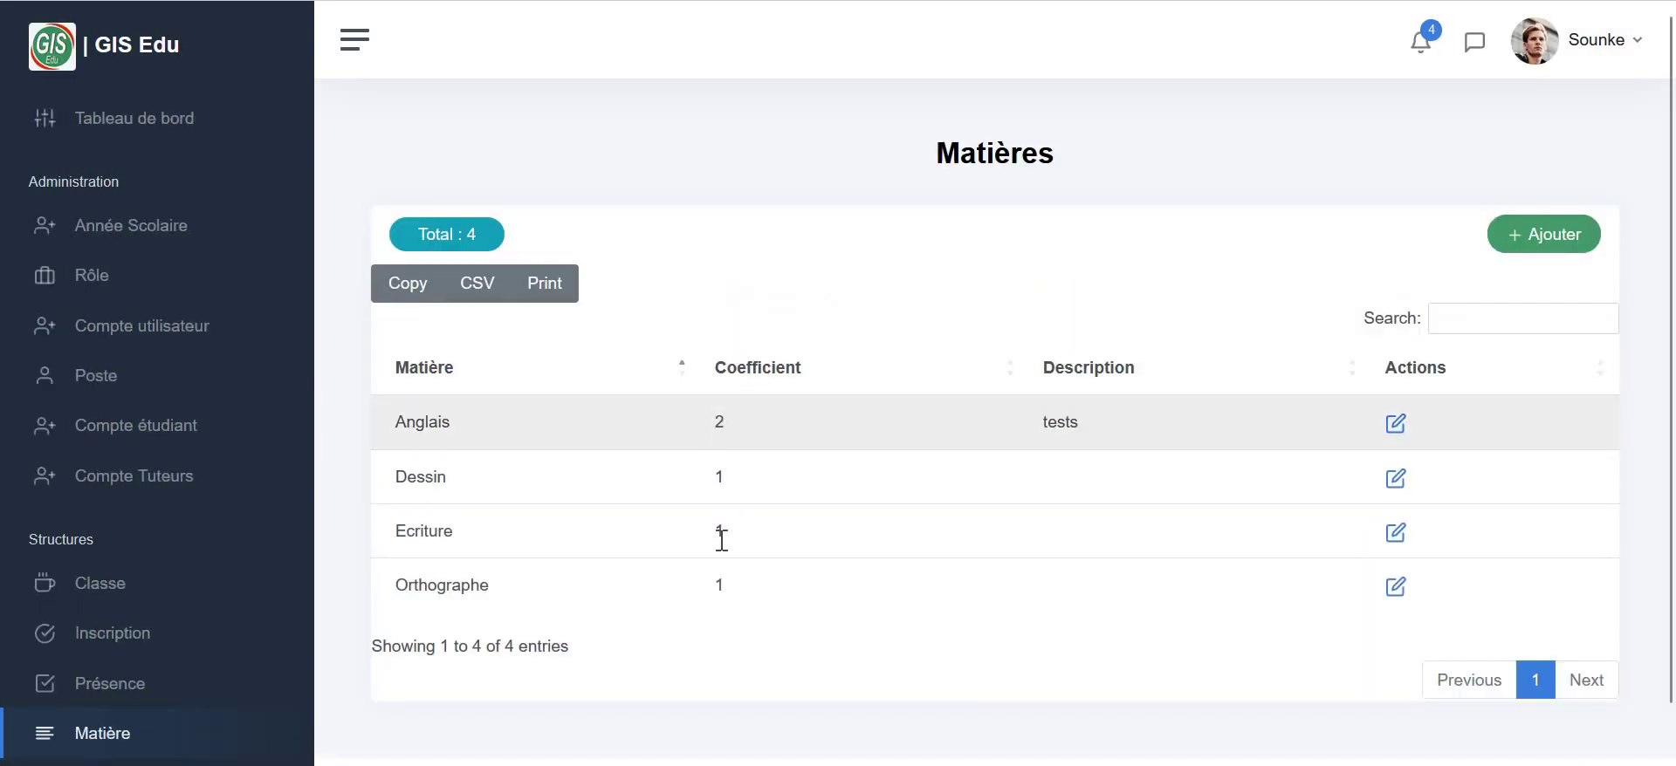
{"action": "scroll", "coordinate": [114, 604], "scroll_direction": "down", "scroll_amount": 4}
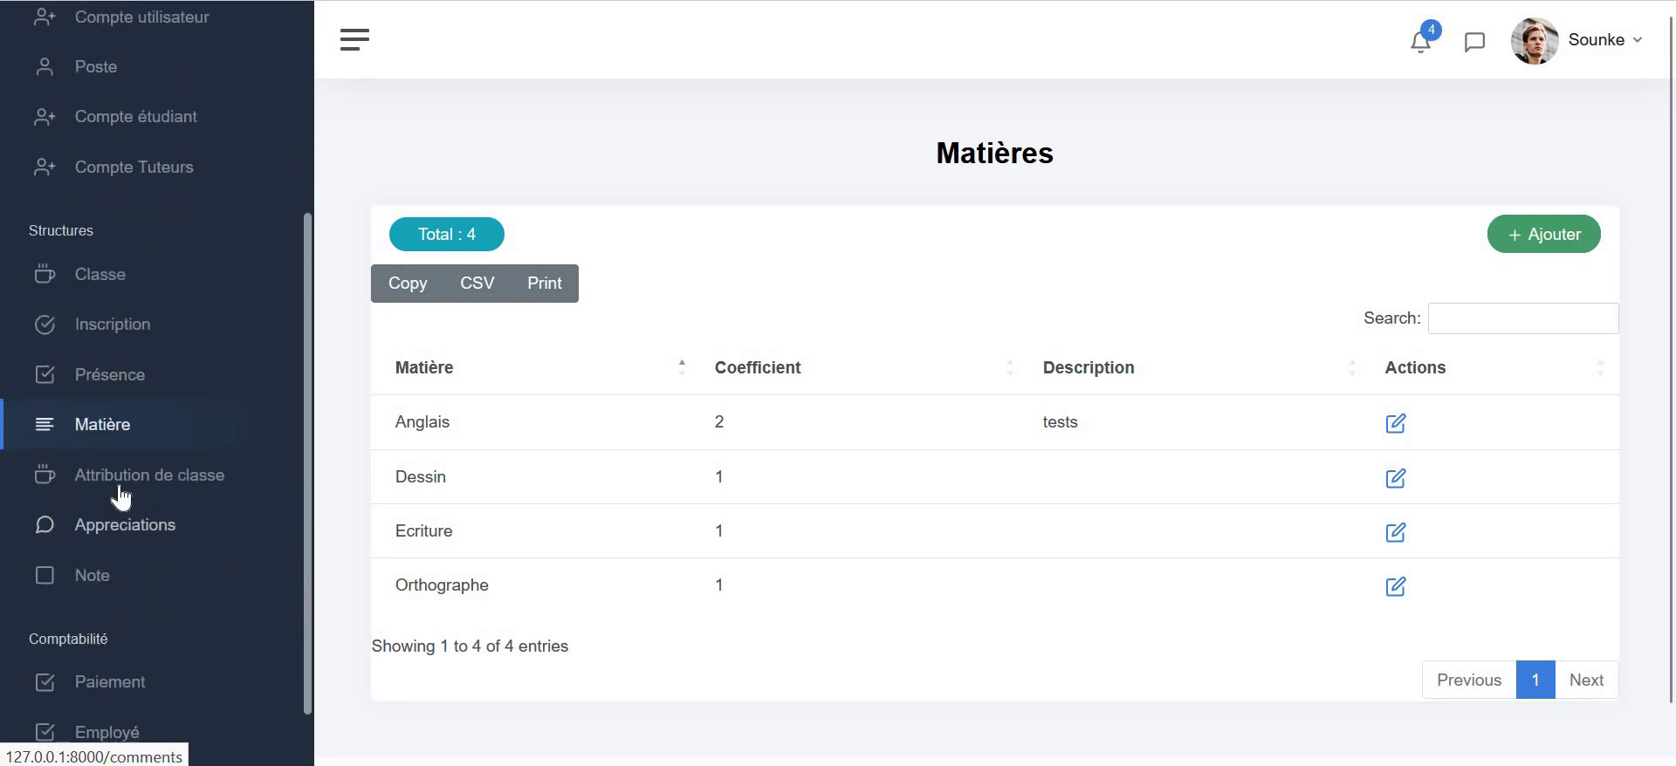
- Open Classes attribuées, start a new assignment, and check the single teacher offered
{"action": "left_click", "coordinate": [116, 458]}
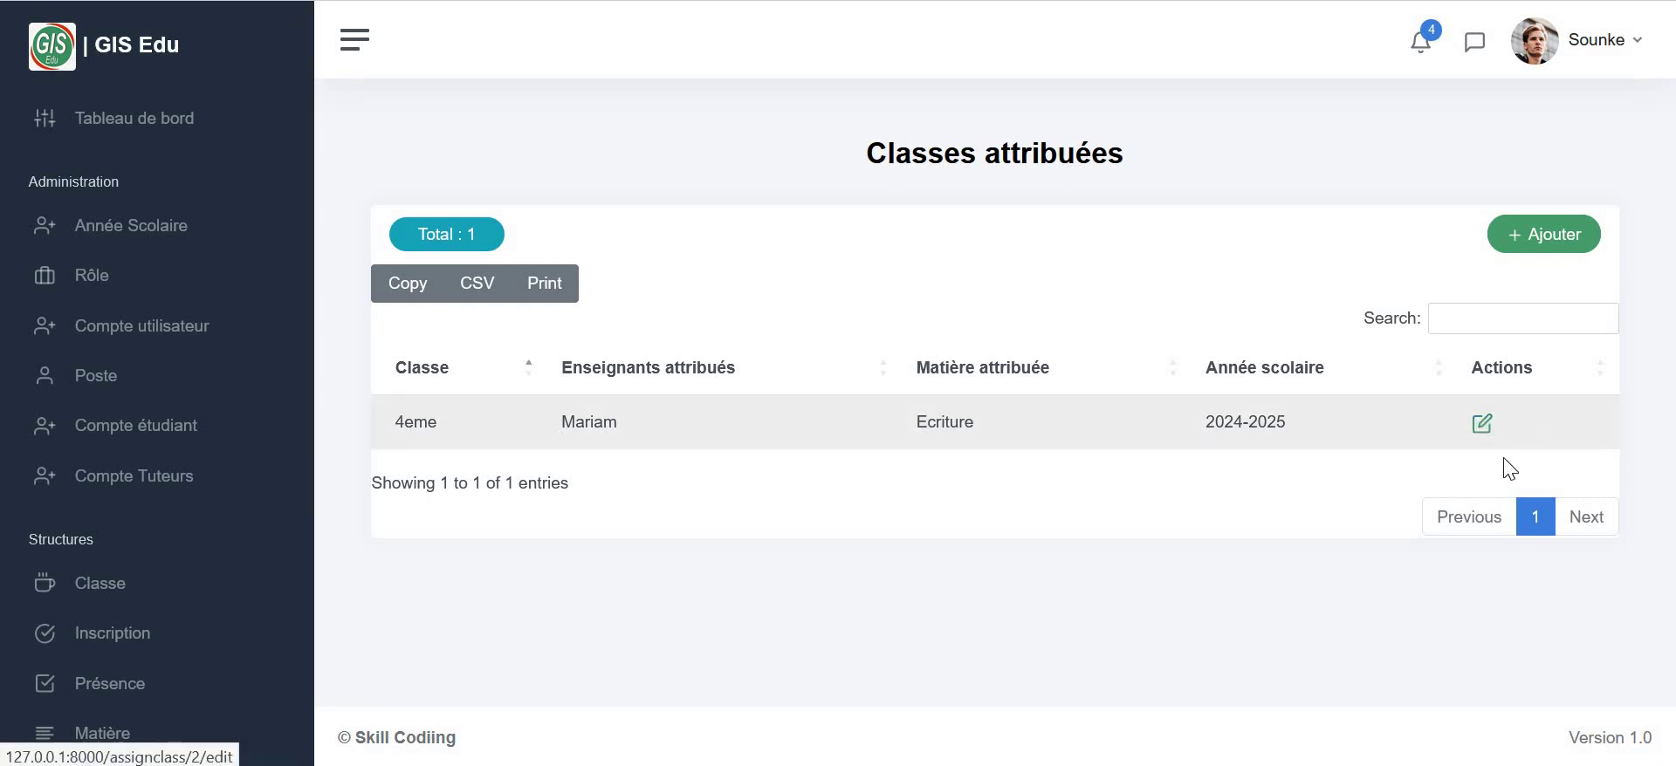
{"action": "left_click", "coordinate": [1540, 241]}
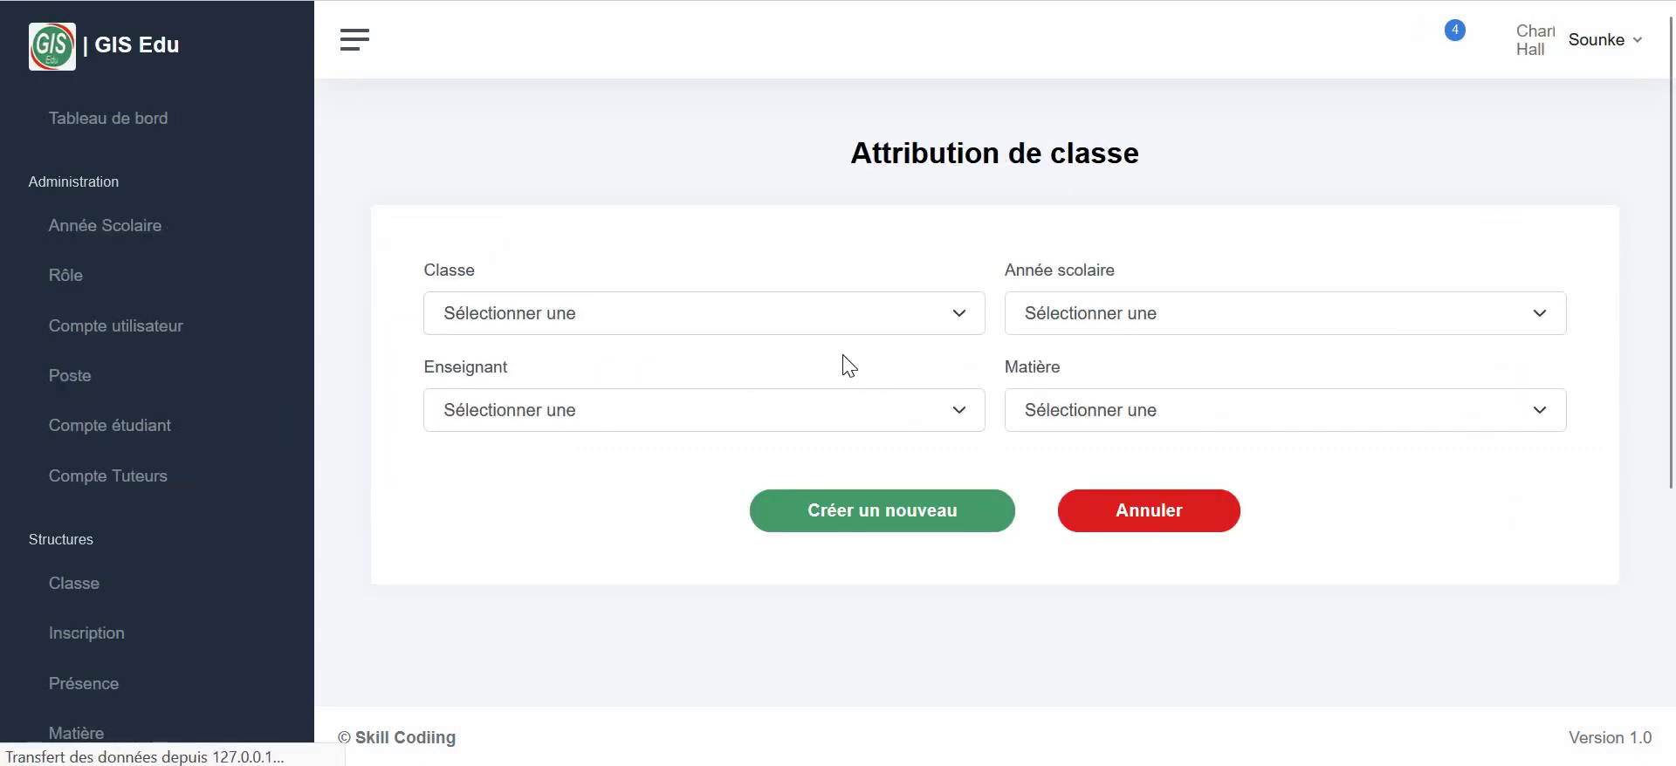
{"action": "left_click", "coordinate": [753, 403]}
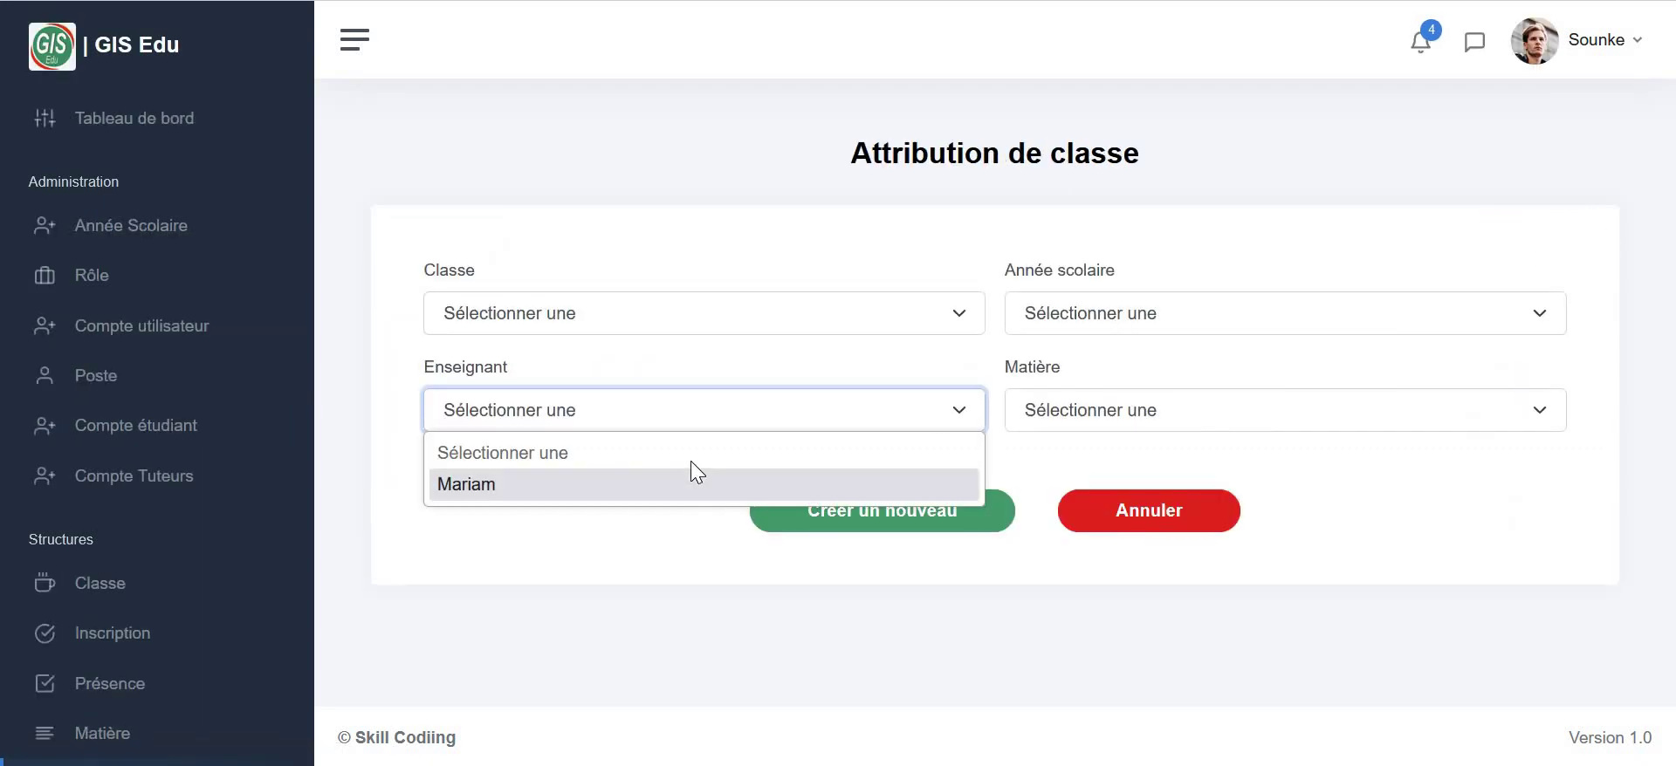
- Start a new account in Compte utilisateur and enter the user's full name
{"action": "left_click", "coordinate": [140, 340]}
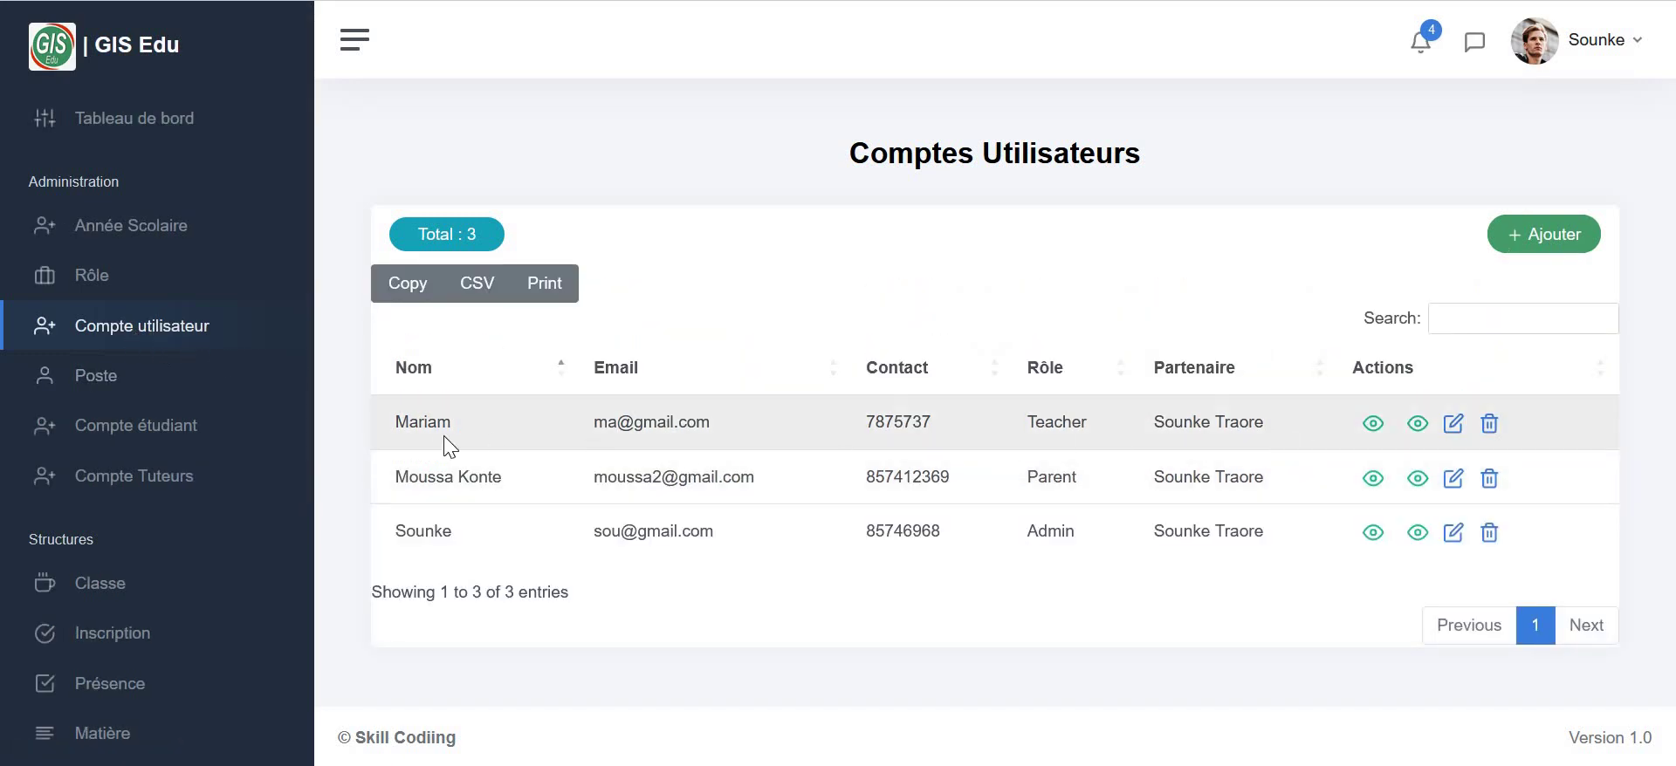
{"action": "left_click", "coordinate": [1516, 235]}
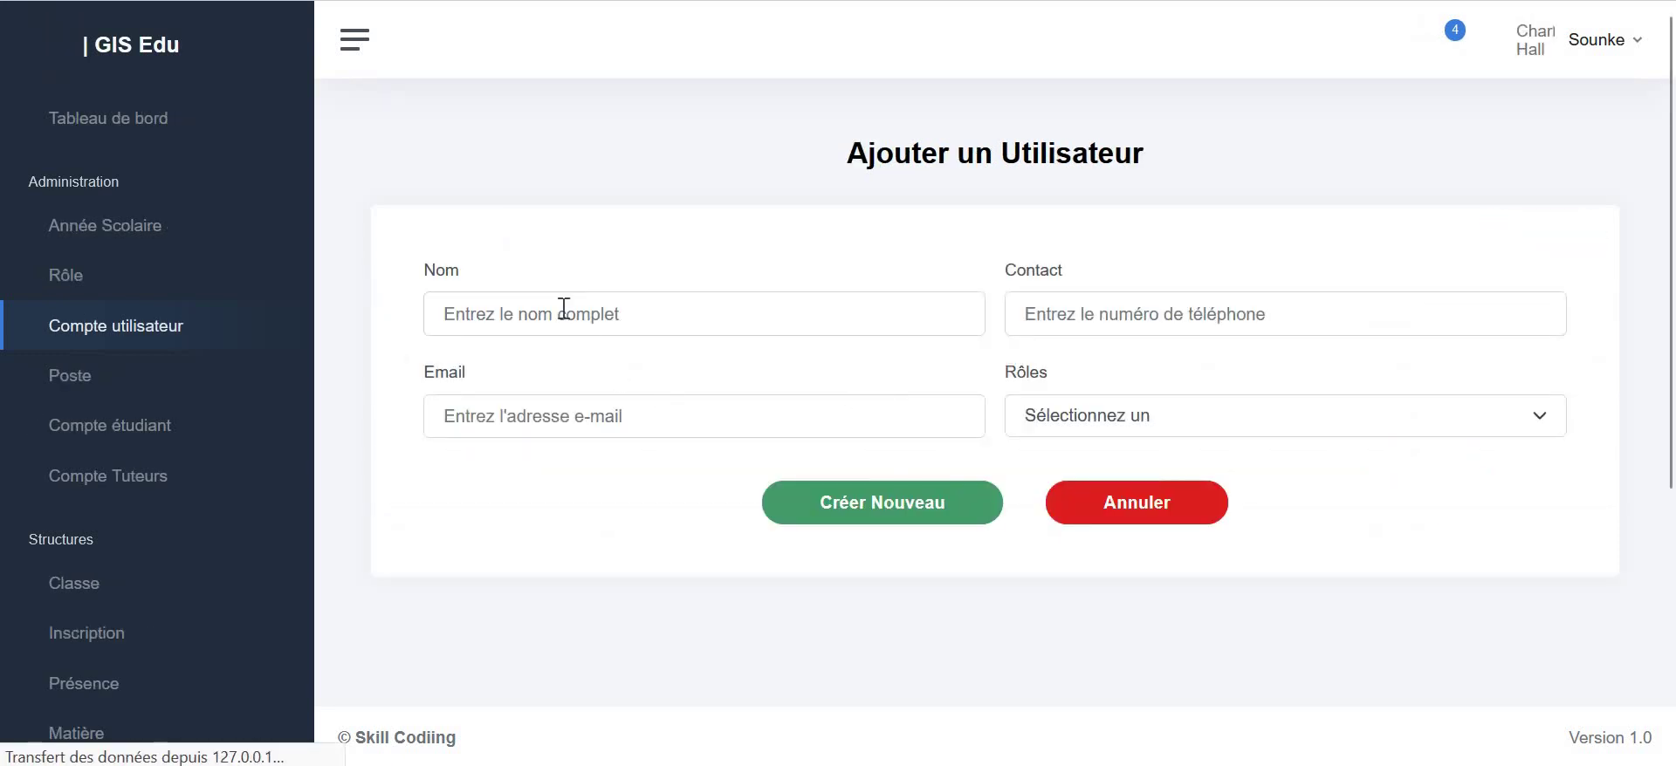
{"action": "left_click", "coordinate": [561, 310]}
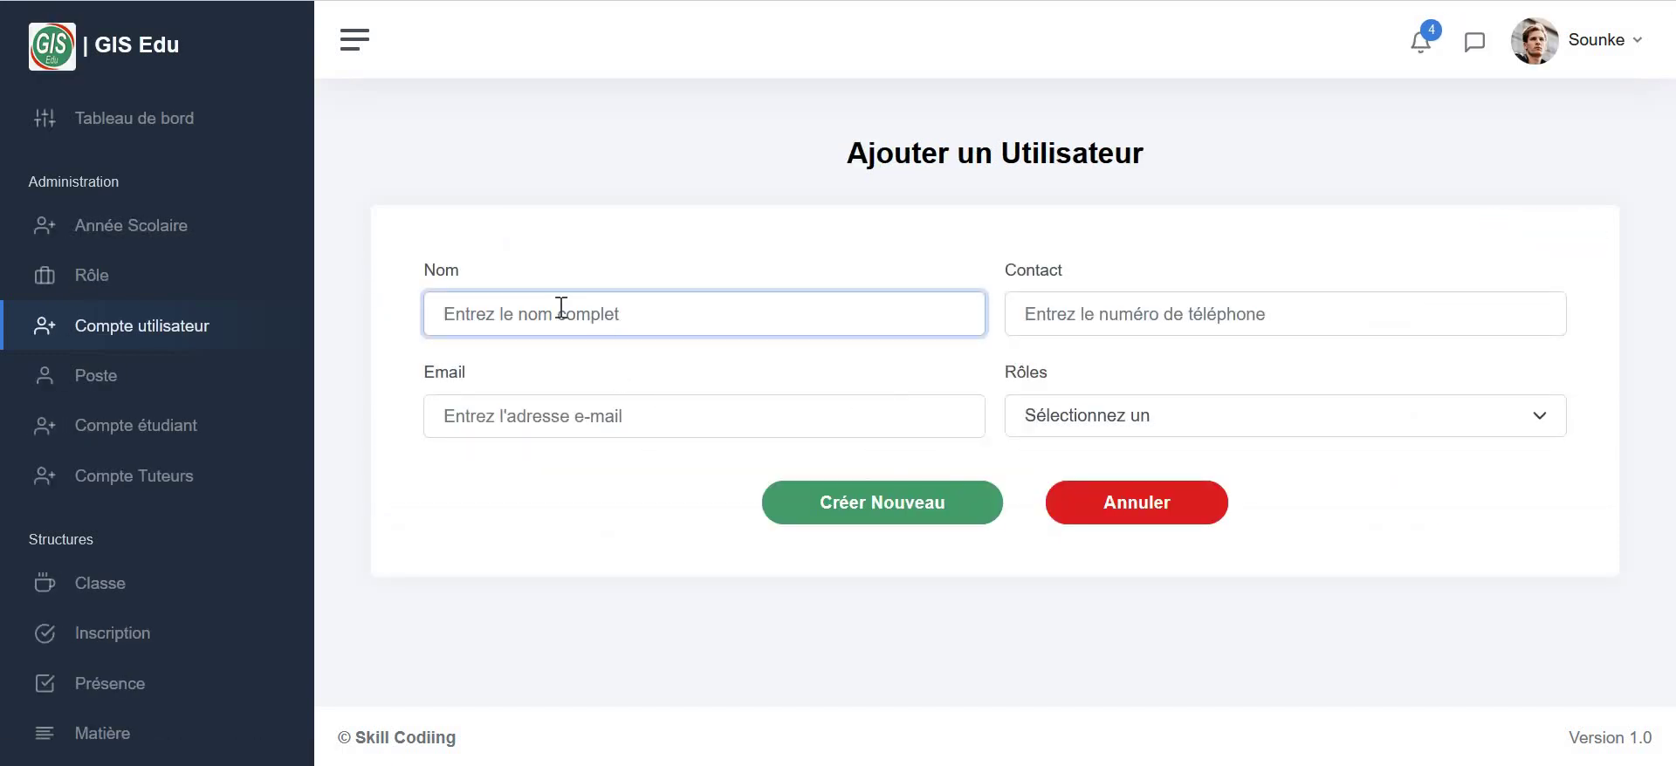
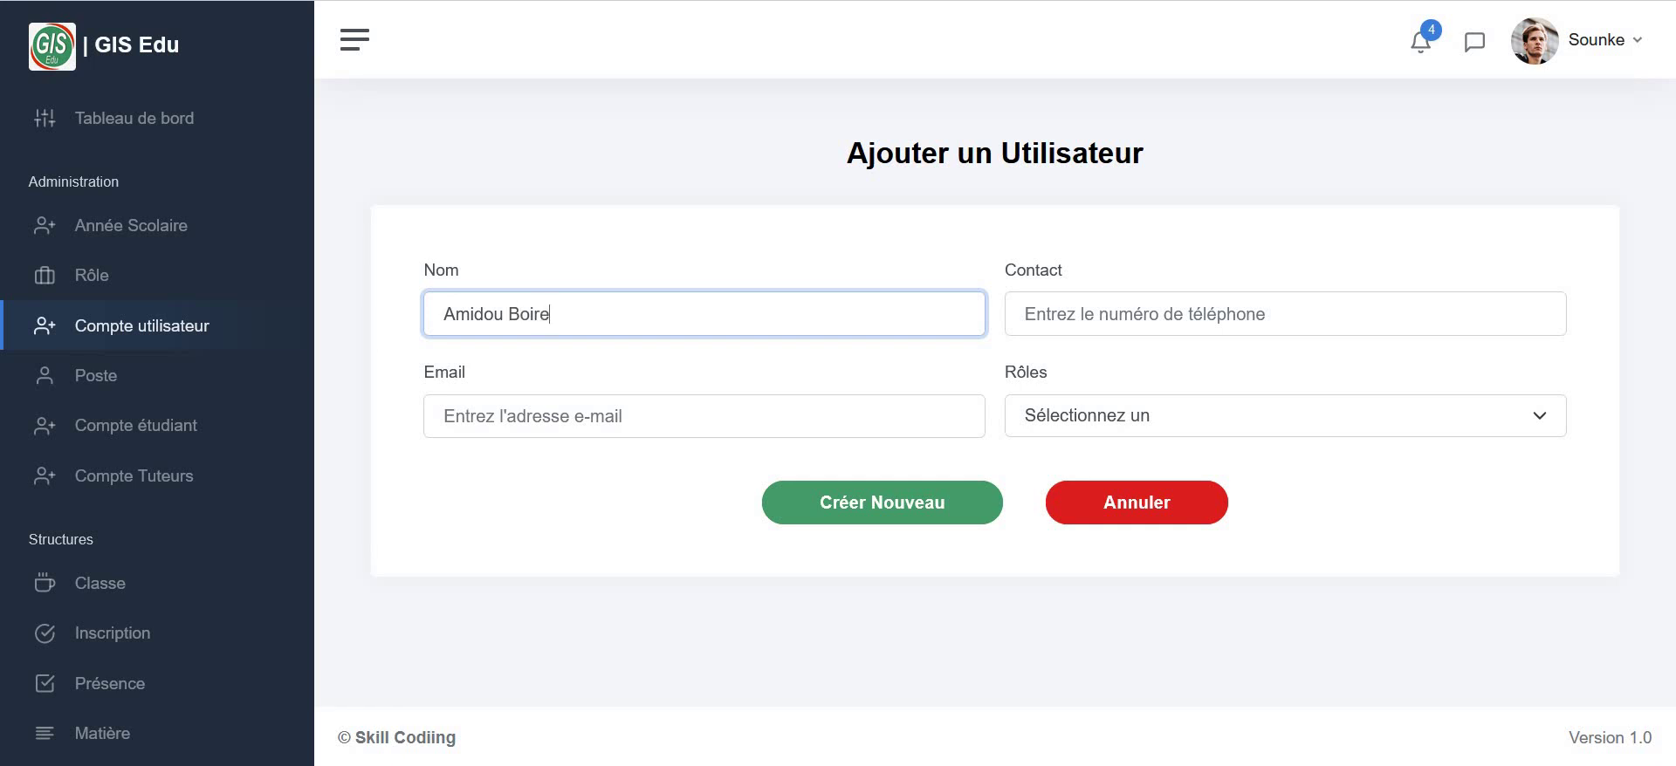
{"action": "key", "text": "super"}
{"action": "type", "text": "d"}
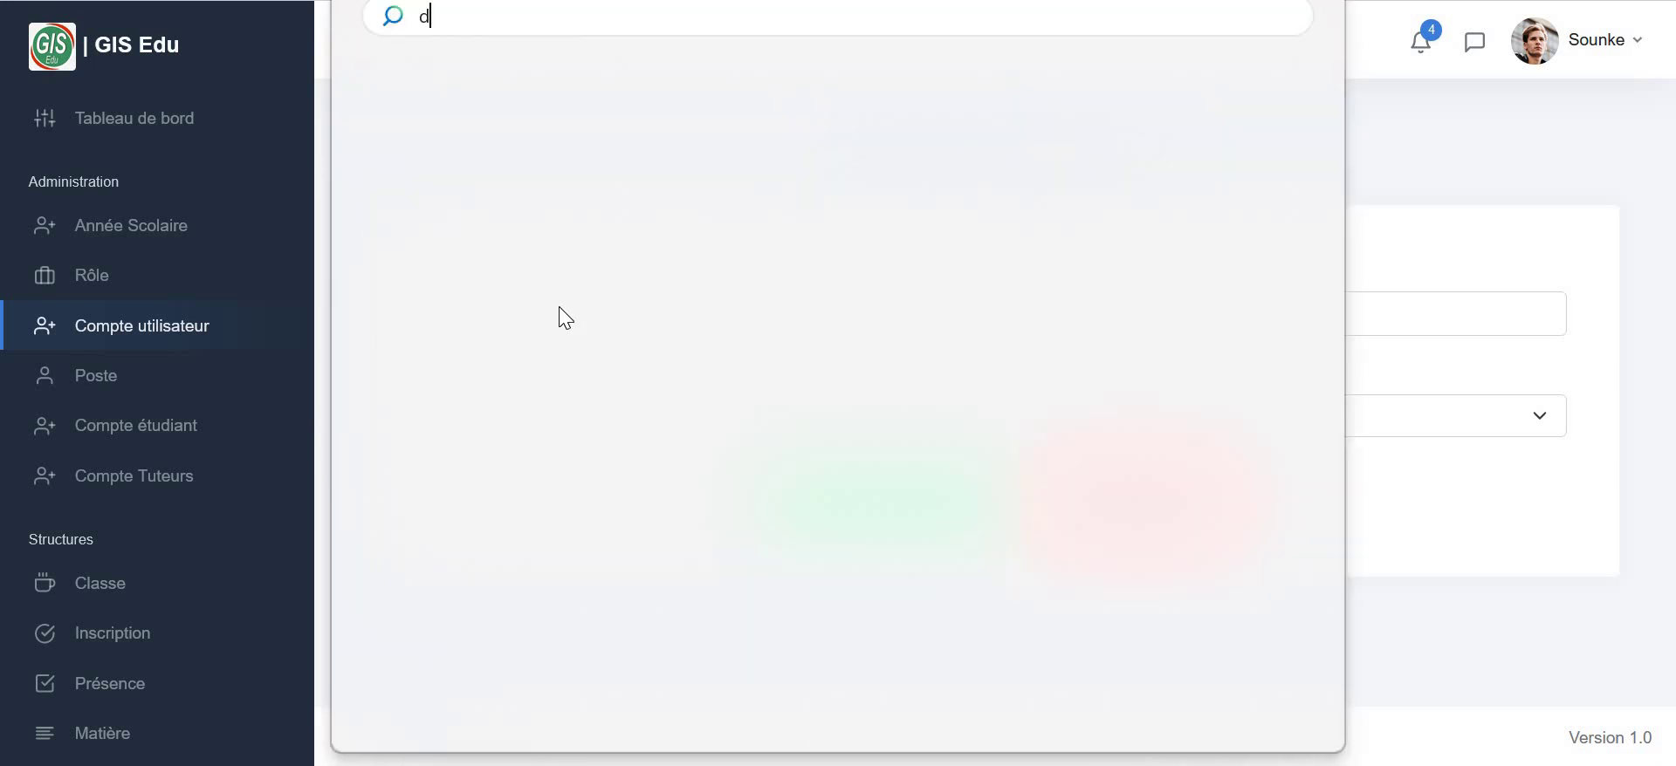
{"action": "key", "text": "Escape"}
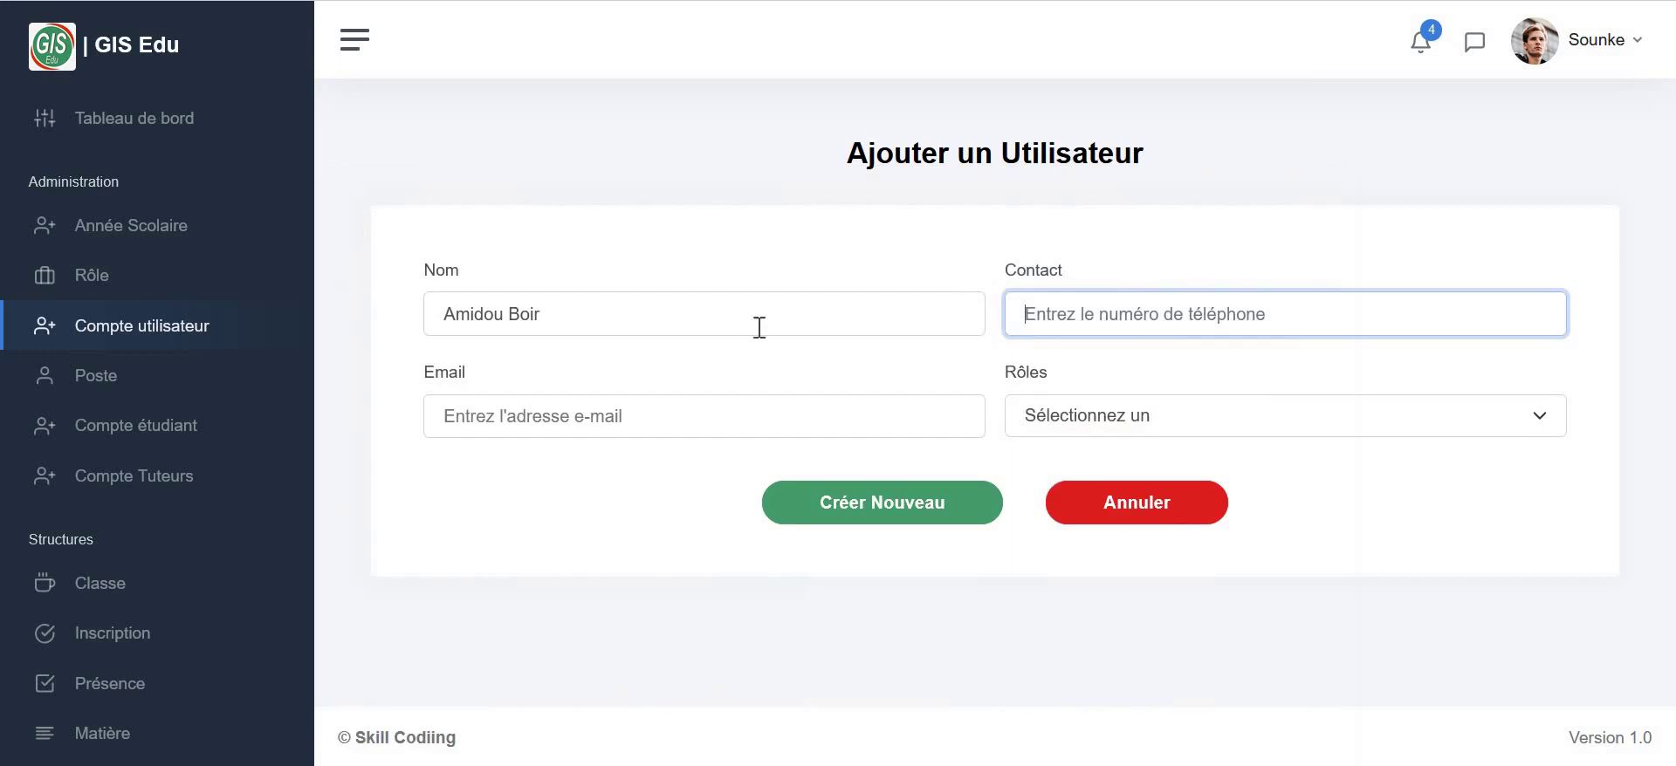
{"action": "left_click", "coordinate": [685, 317]}
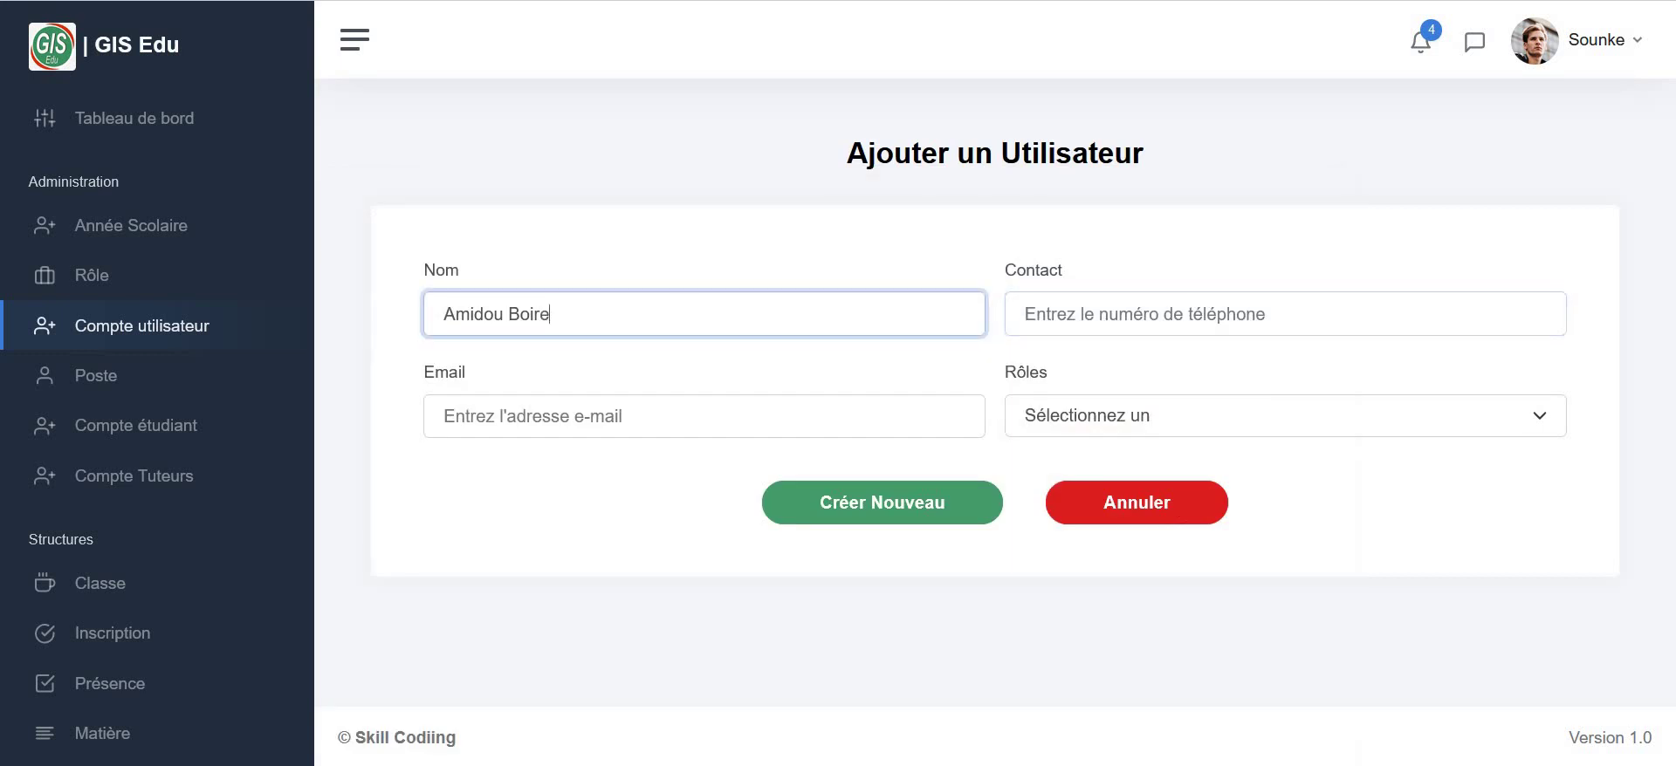
- Enter the contact number and e-mail, choose the Teacher role, and create the account
{"action": "left_click", "coordinate": [1036, 312]}
{"action": "type", "text": "85711236"}
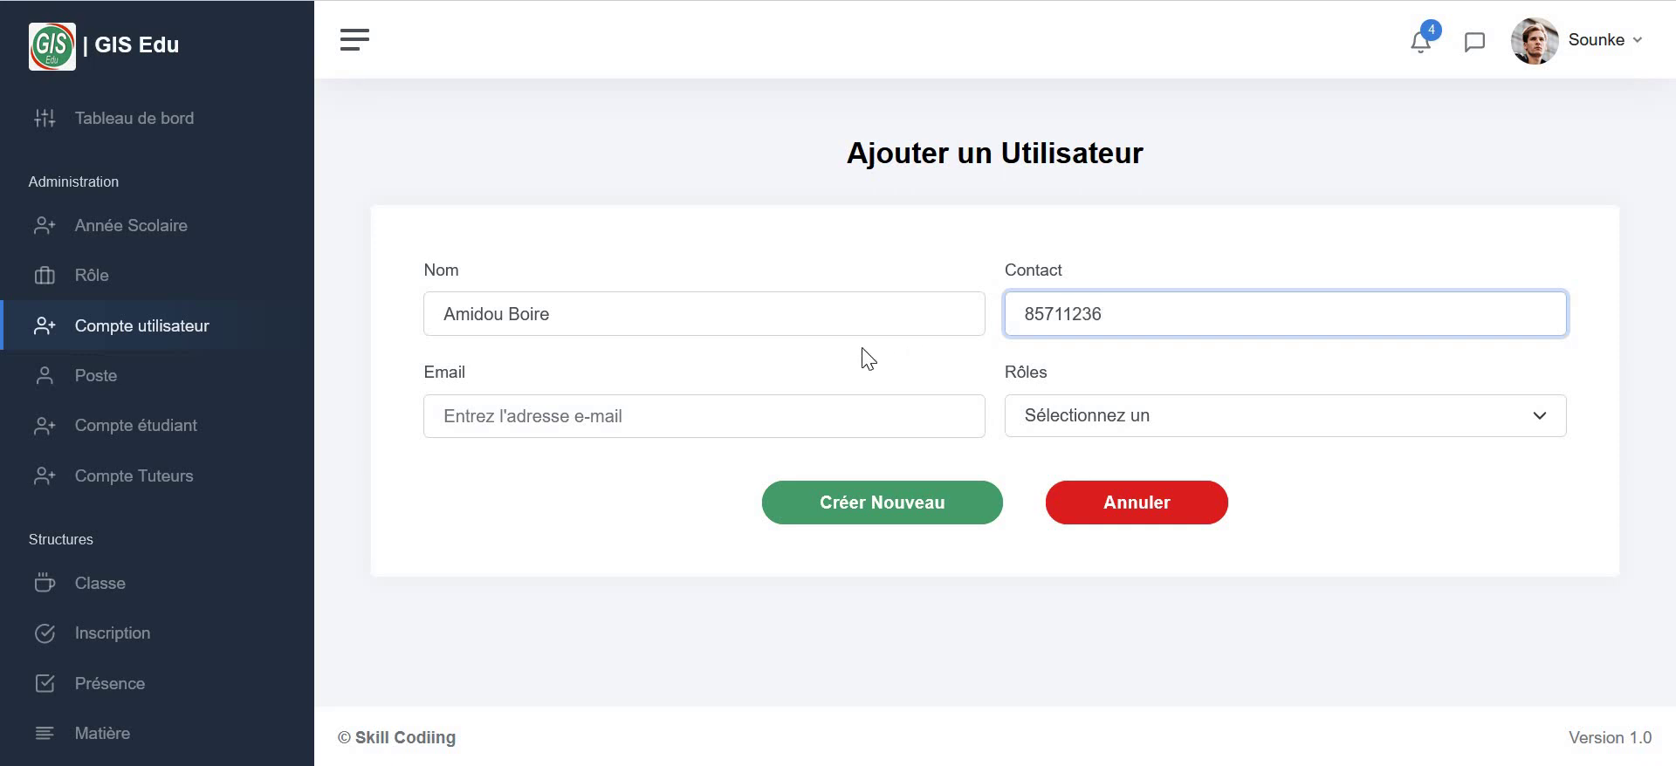
{"action": "left_click", "coordinate": [825, 415]}
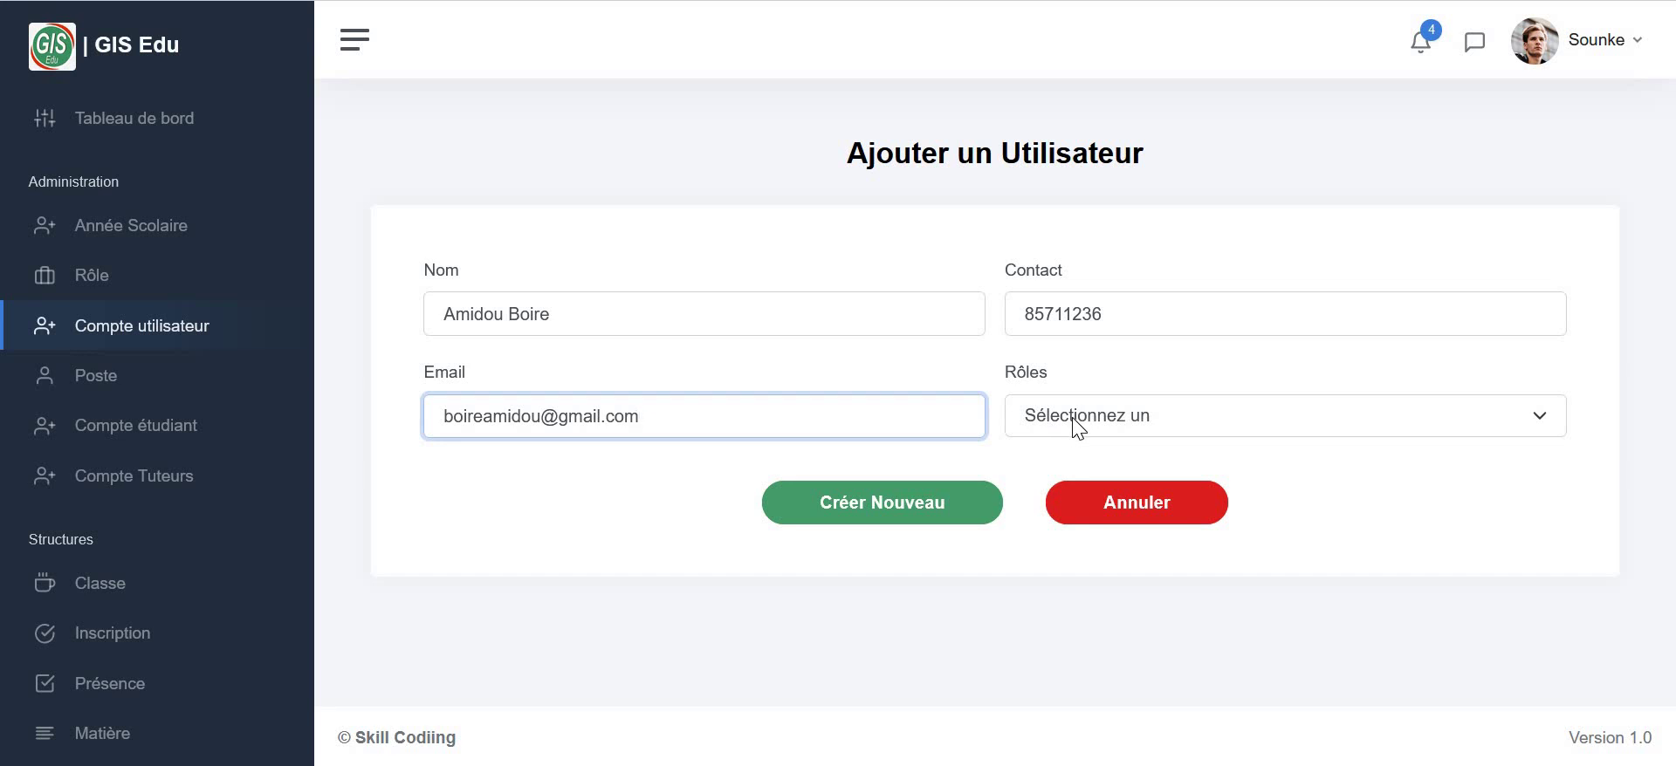
{"action": "left_click", "coordinate": [1078, 426]}
{"action": "left_click", "coordinate": [1047, 524]}
{"action": "left_click", "coordinate": [954, 512]}
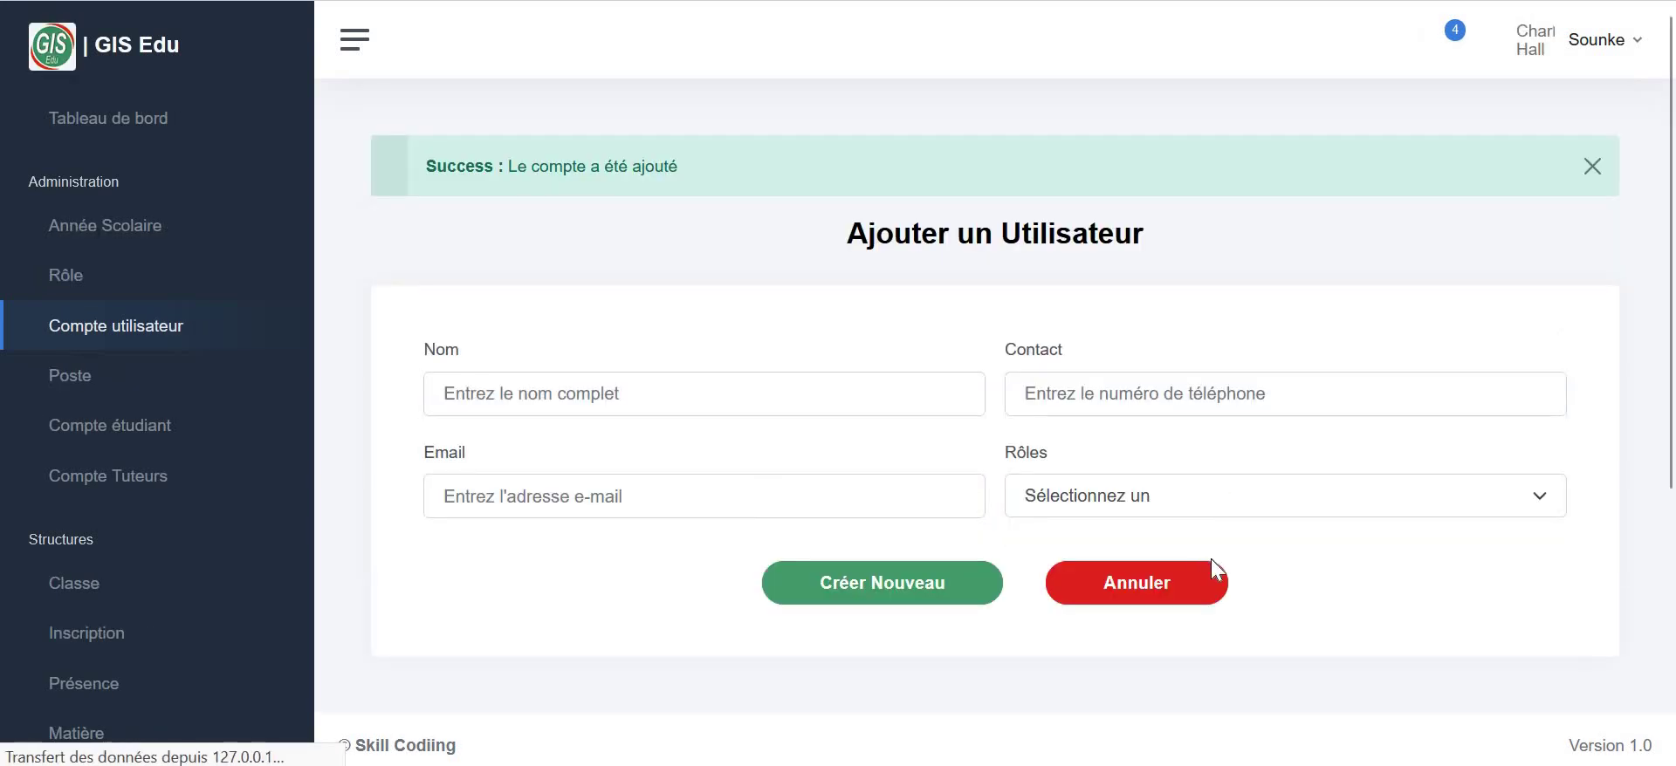
{"action": "left_click", "coordinate": [1159, 586]}
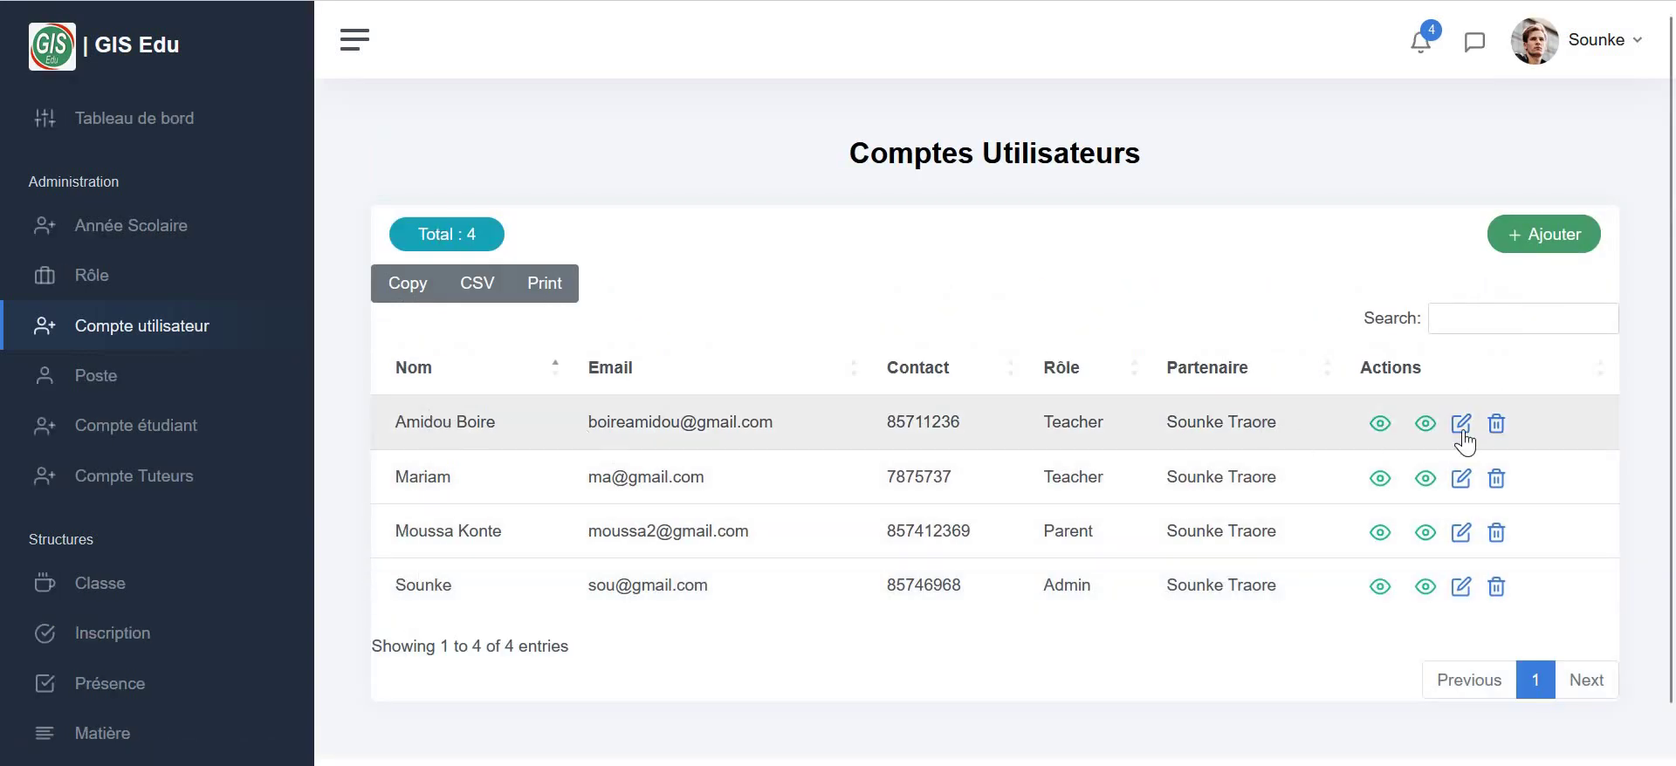
- Start a new class assignment for 8ème Année in the 09/2024 - 06/2025 school year
{"action": "scroll", "coordinate": [98, 559], "scroll_direction": "down", "scroll_amount": 3}
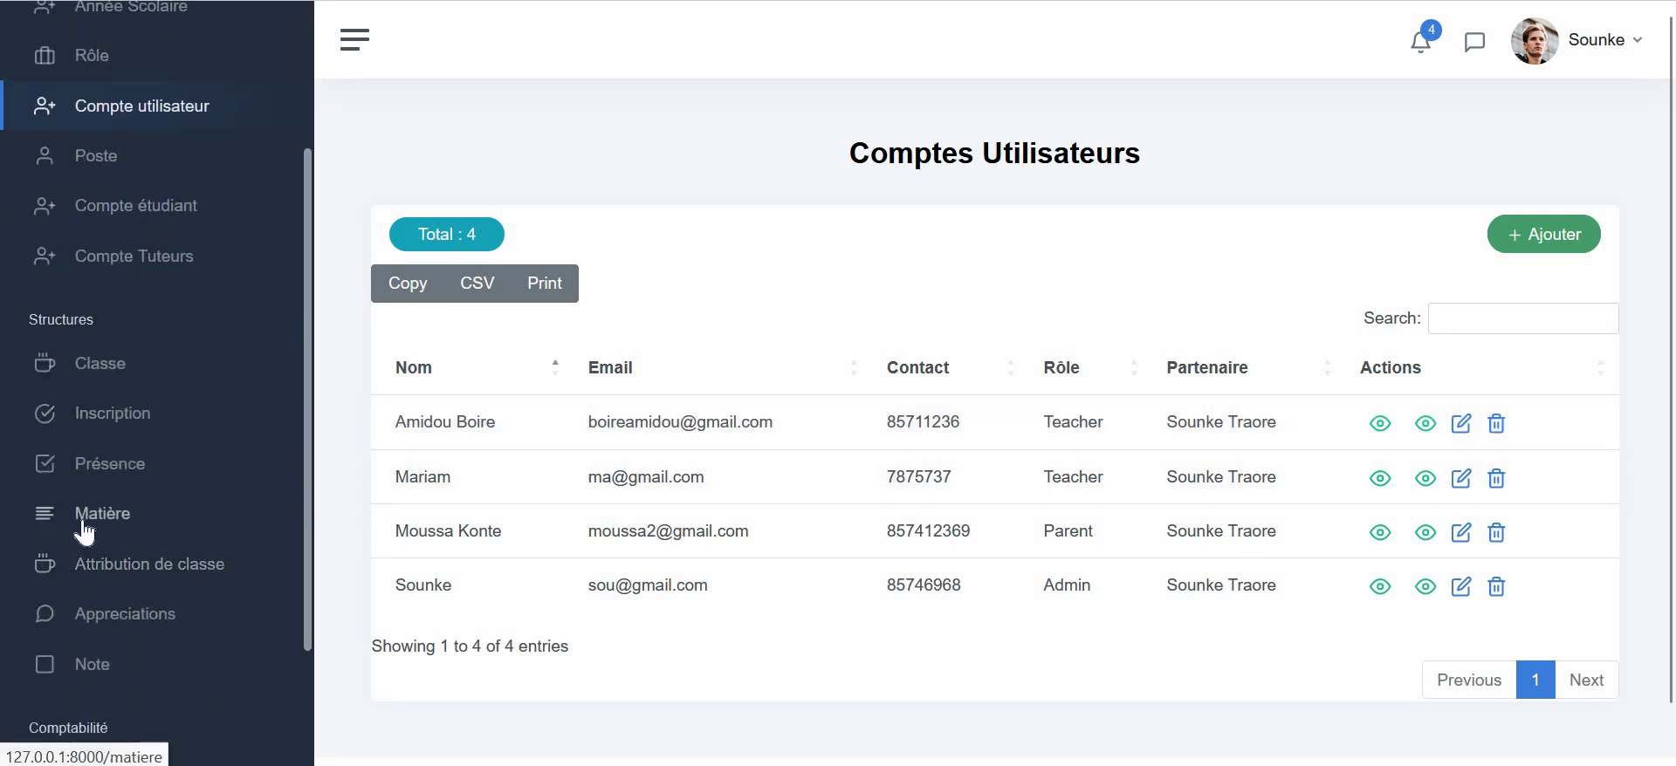
{"action": "left_click", "coordinate": [82, 562]}
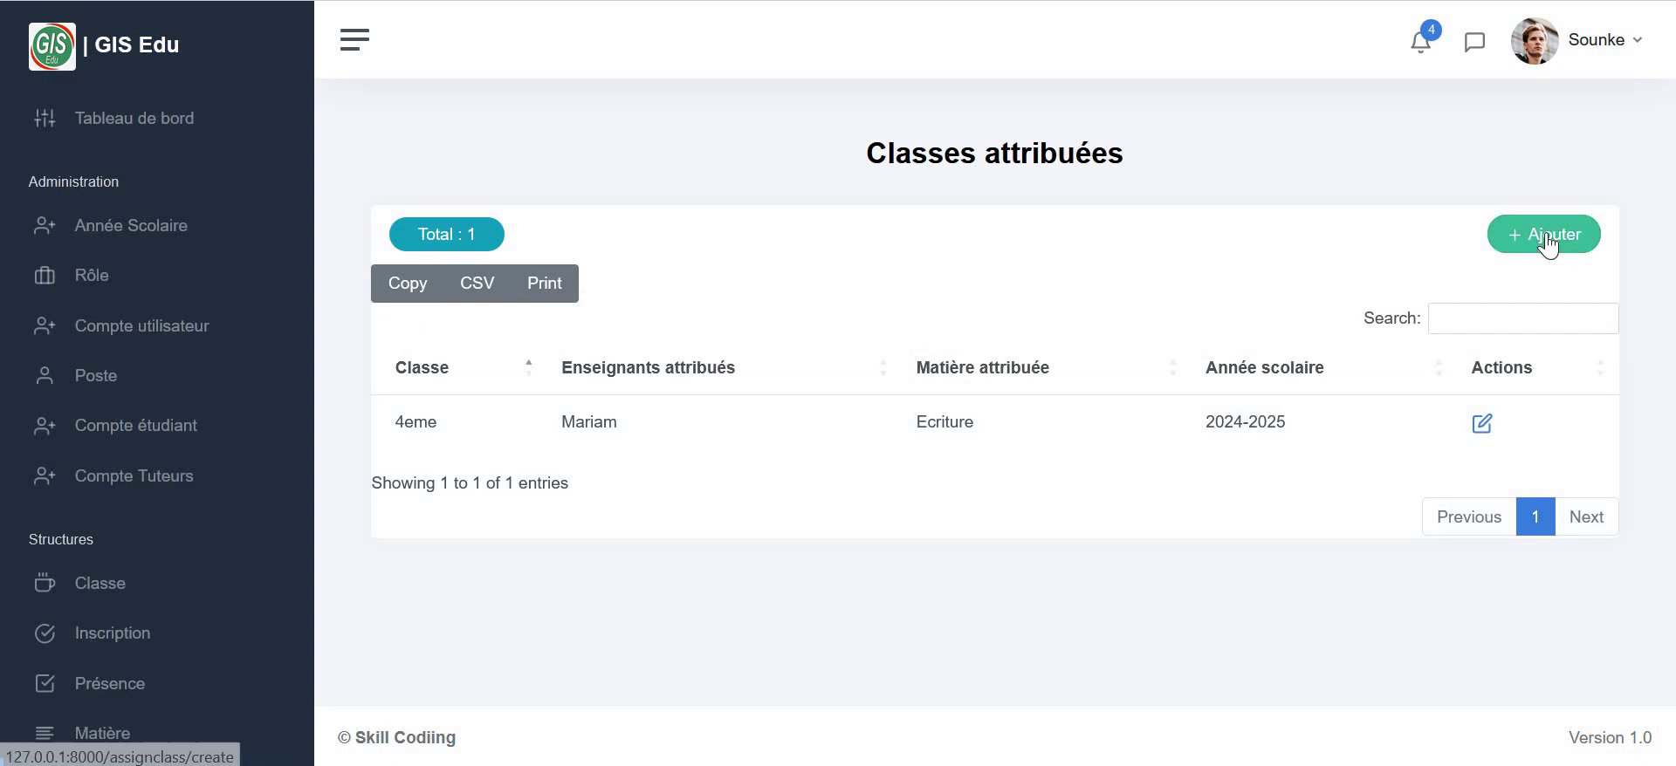
{"action": "left_click", "coordinate": [1547, 232]}
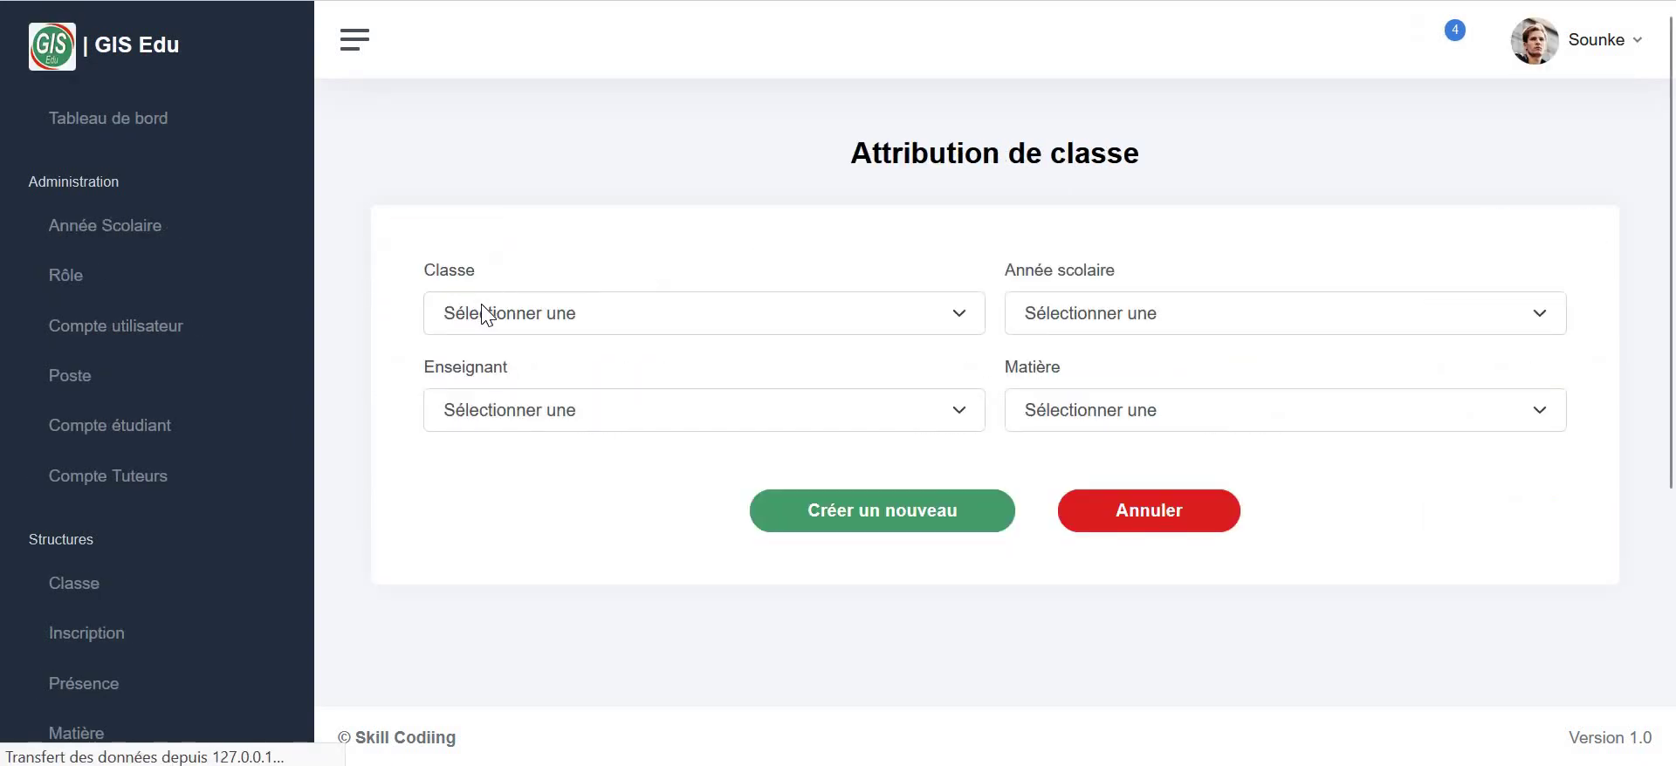
{"action": "left_click", "coordinate": [488, 314]}
{"action": "left_click", "coordinate": [505, 421]}
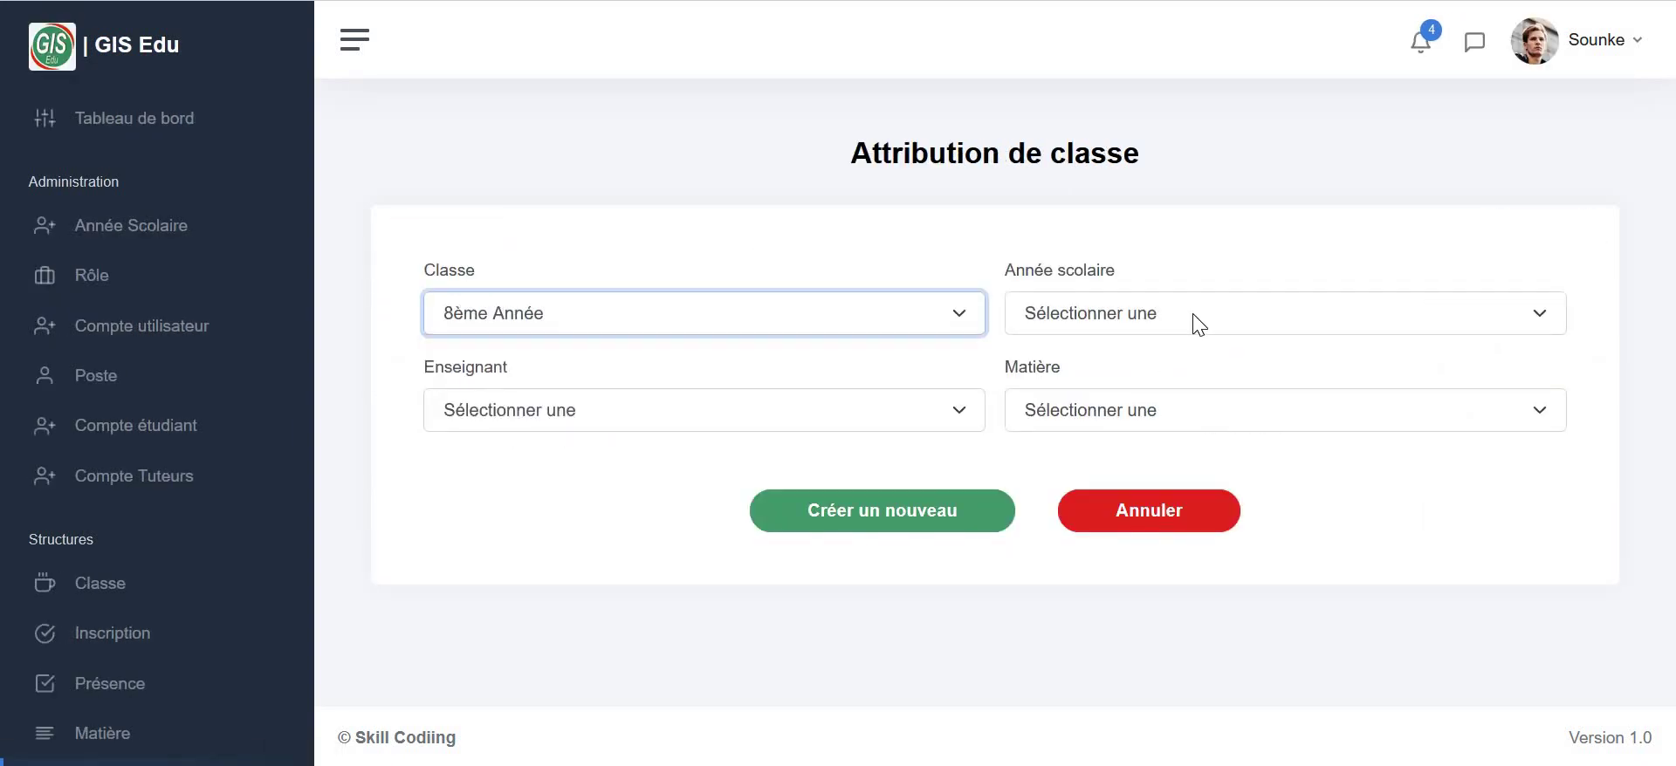
{"action": "left_click", "coordinate": [1194, 317]}
{"action": "left_click", "coordinate": [1124, 386]}
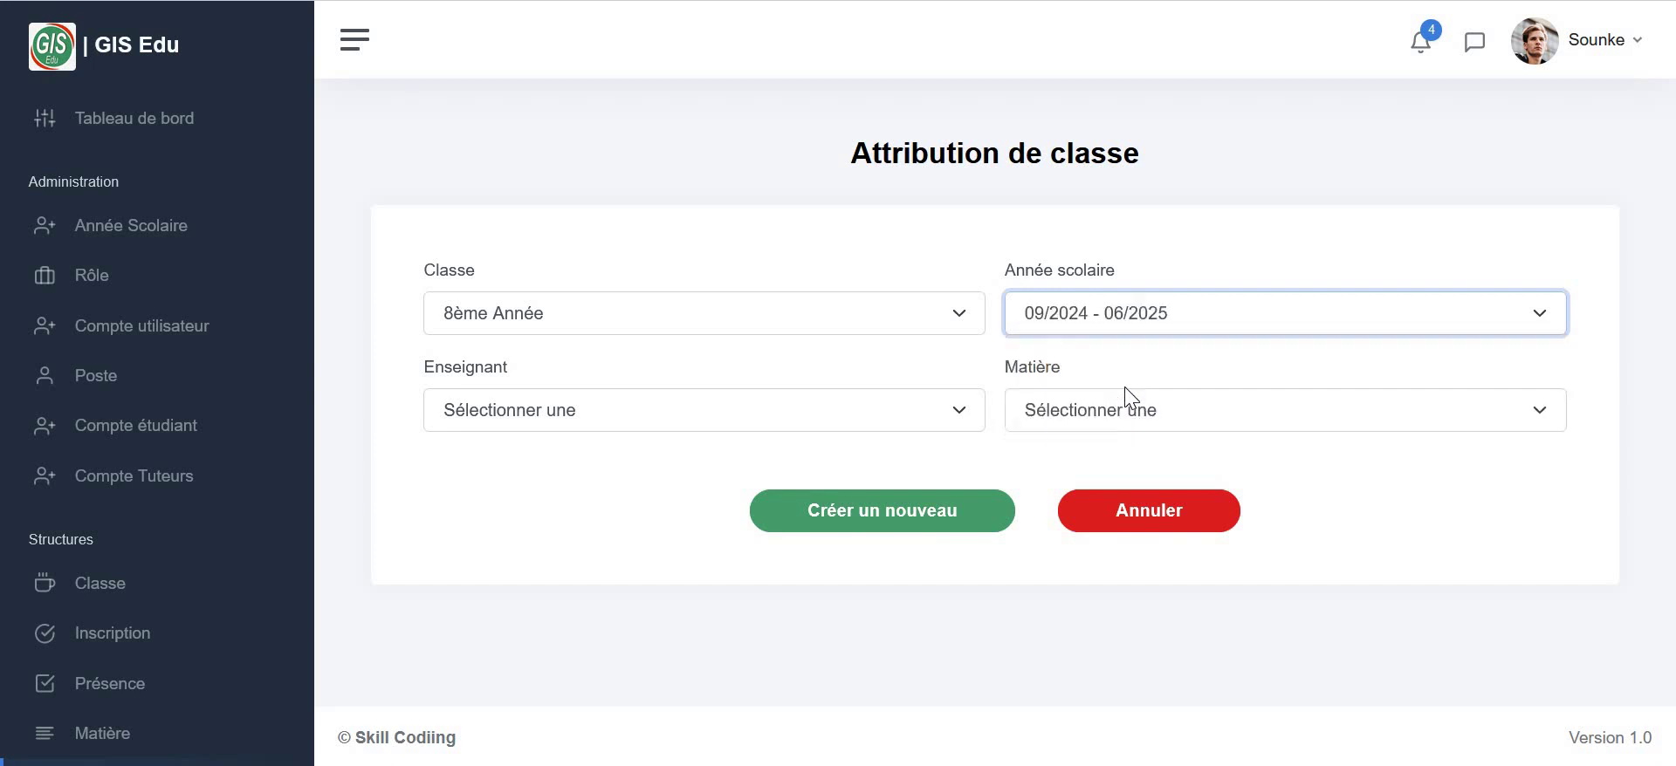
- Choose the new teacher and the subject Anglais, then save the assignment
{"action": "left_click", "coordinate": [472, 417]}
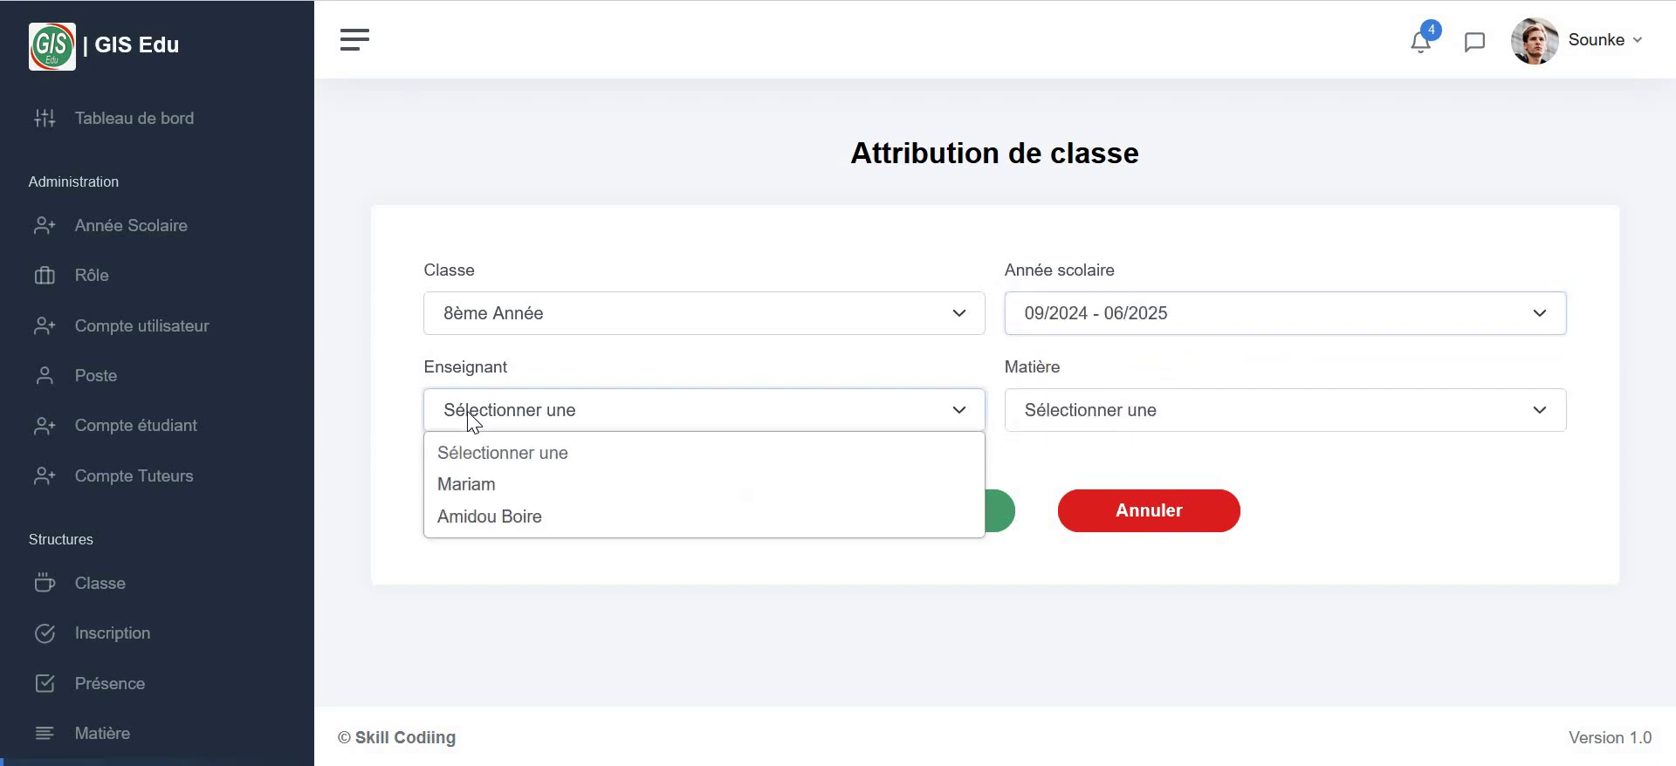
{"action": "left_click", "coordinate": [443, 515]}
{"action": "left_click", "coordinate": [1132, 417]}
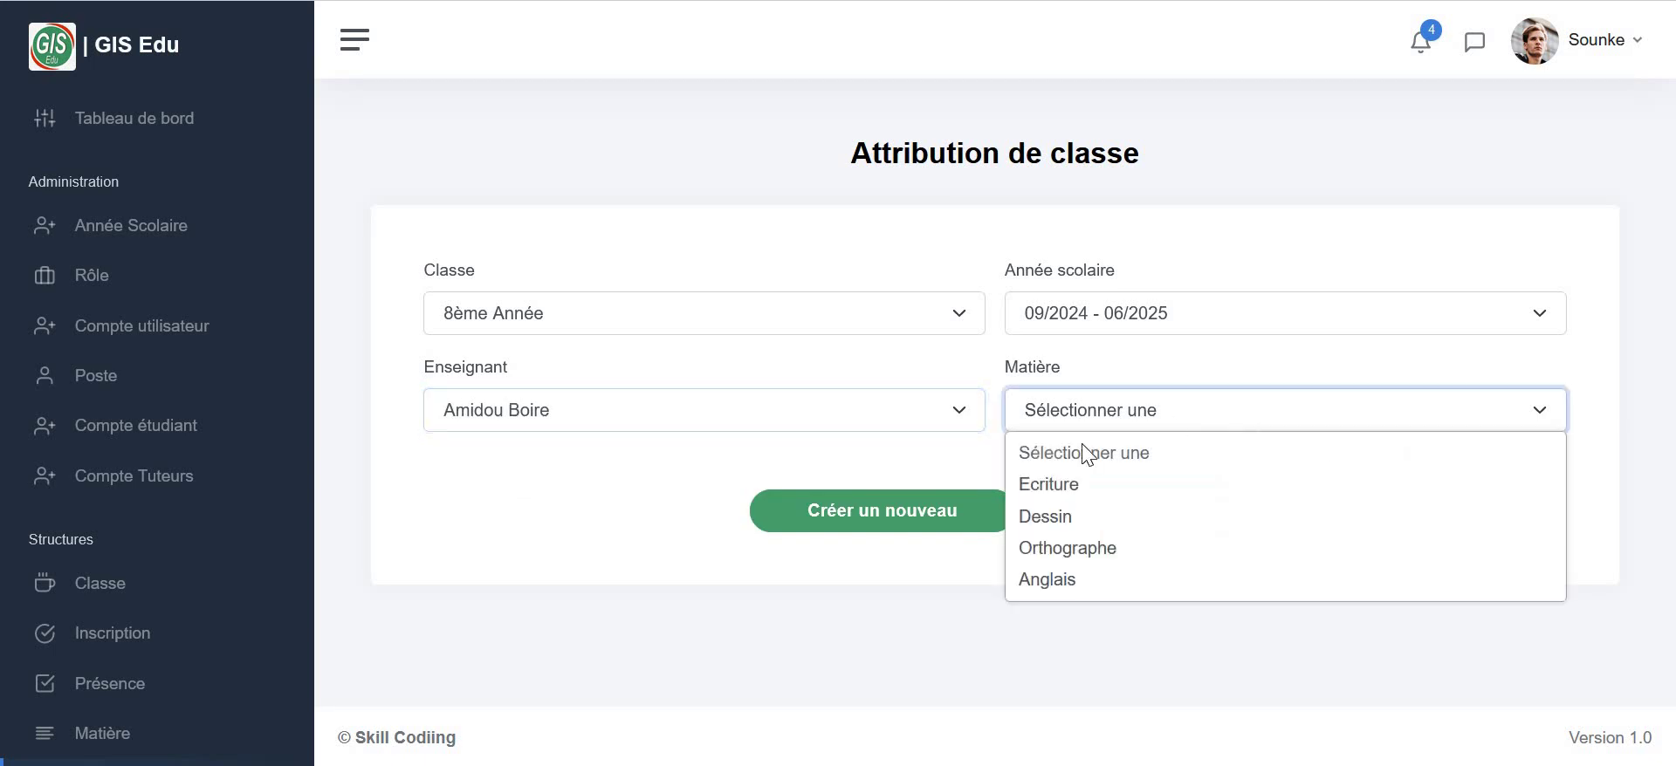
{"action": "left_click", "coordinate": [1085, 583]}
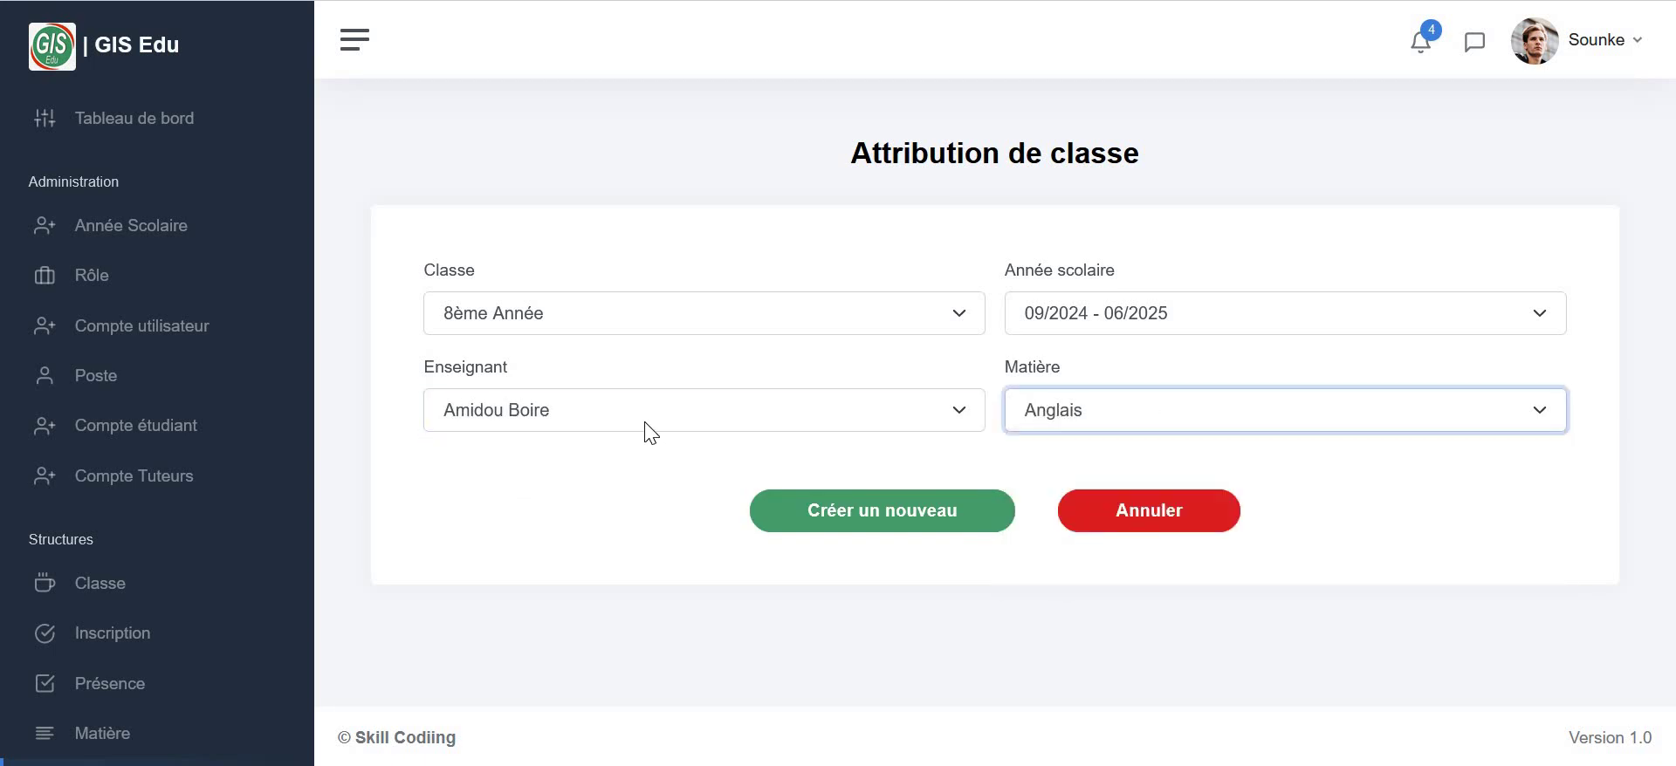
{"action": "left_click", "coordinate": [818, 515]}
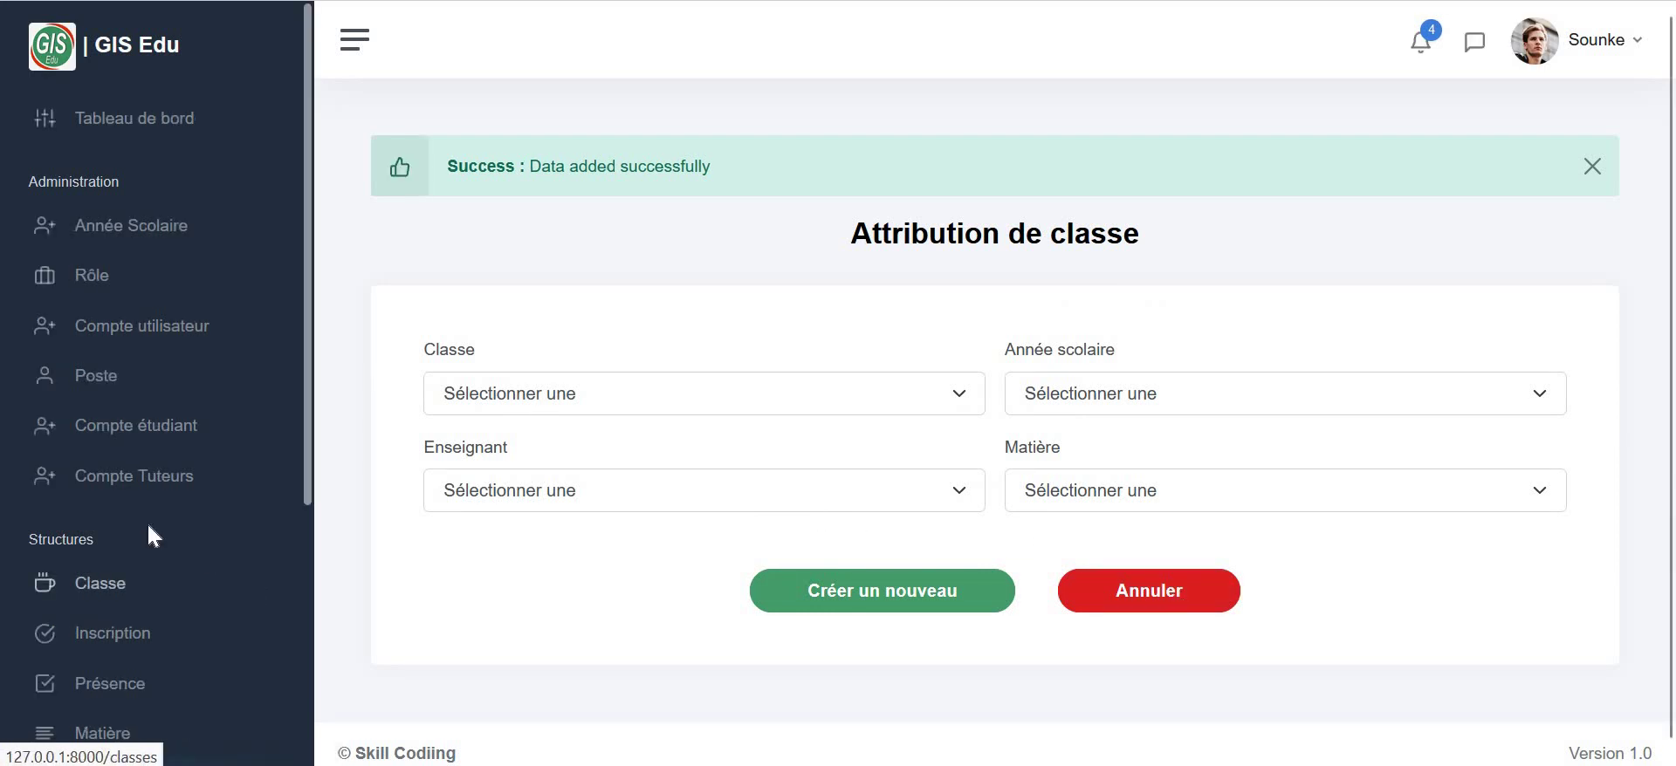
{"action": "scroll", "coordinate": [139, 567], "scroll_direction": "down", "scroll_amount": 5}
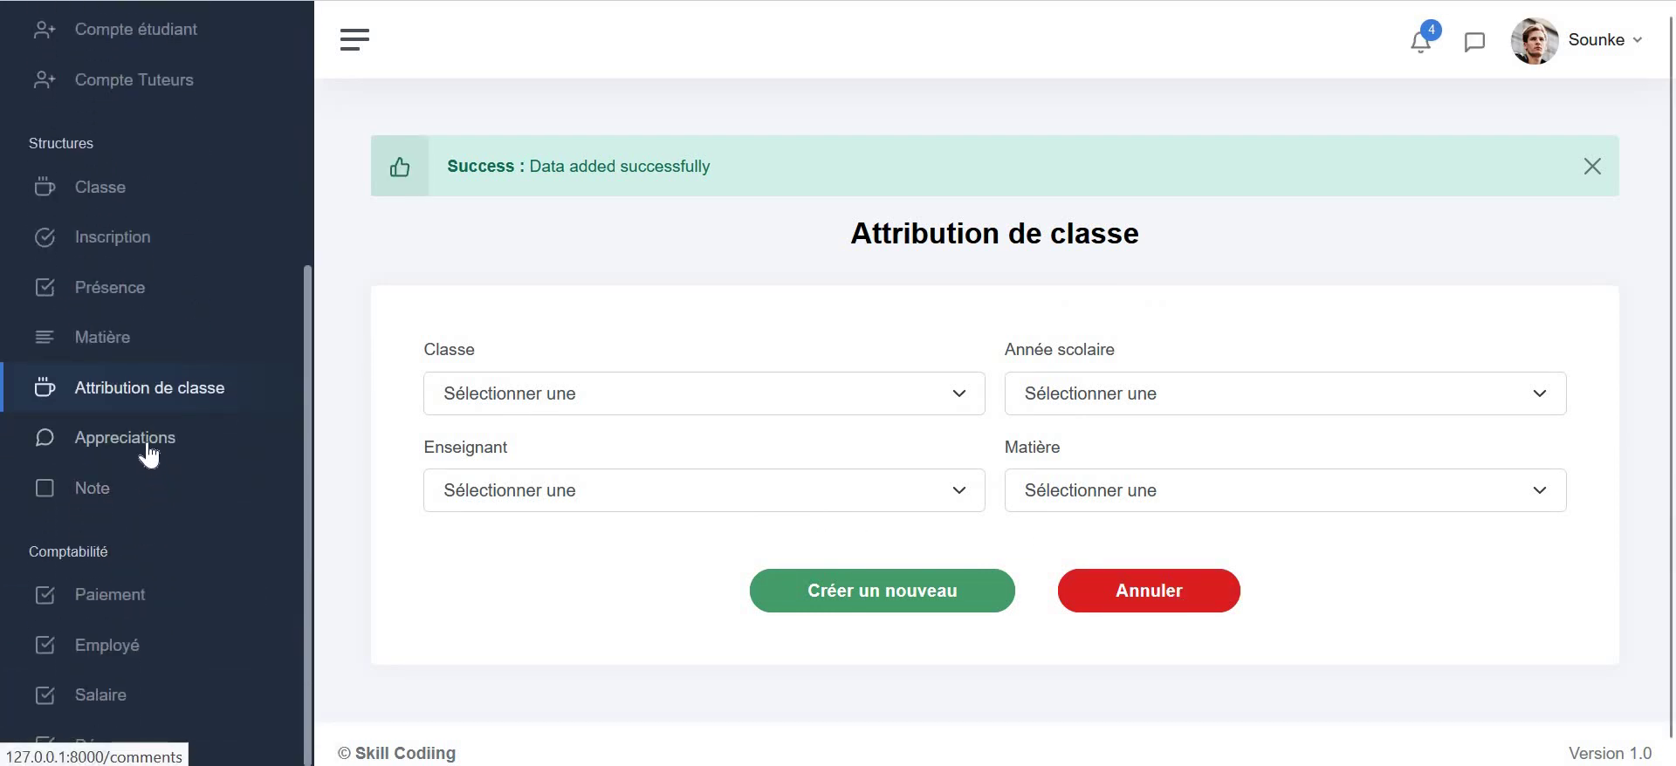
- Create the appraisal 'Assez-Bien' with content 'Peut mieux faire', then go to the scolarités list
{"action": "left_click", "coordinate": [107, 460]}
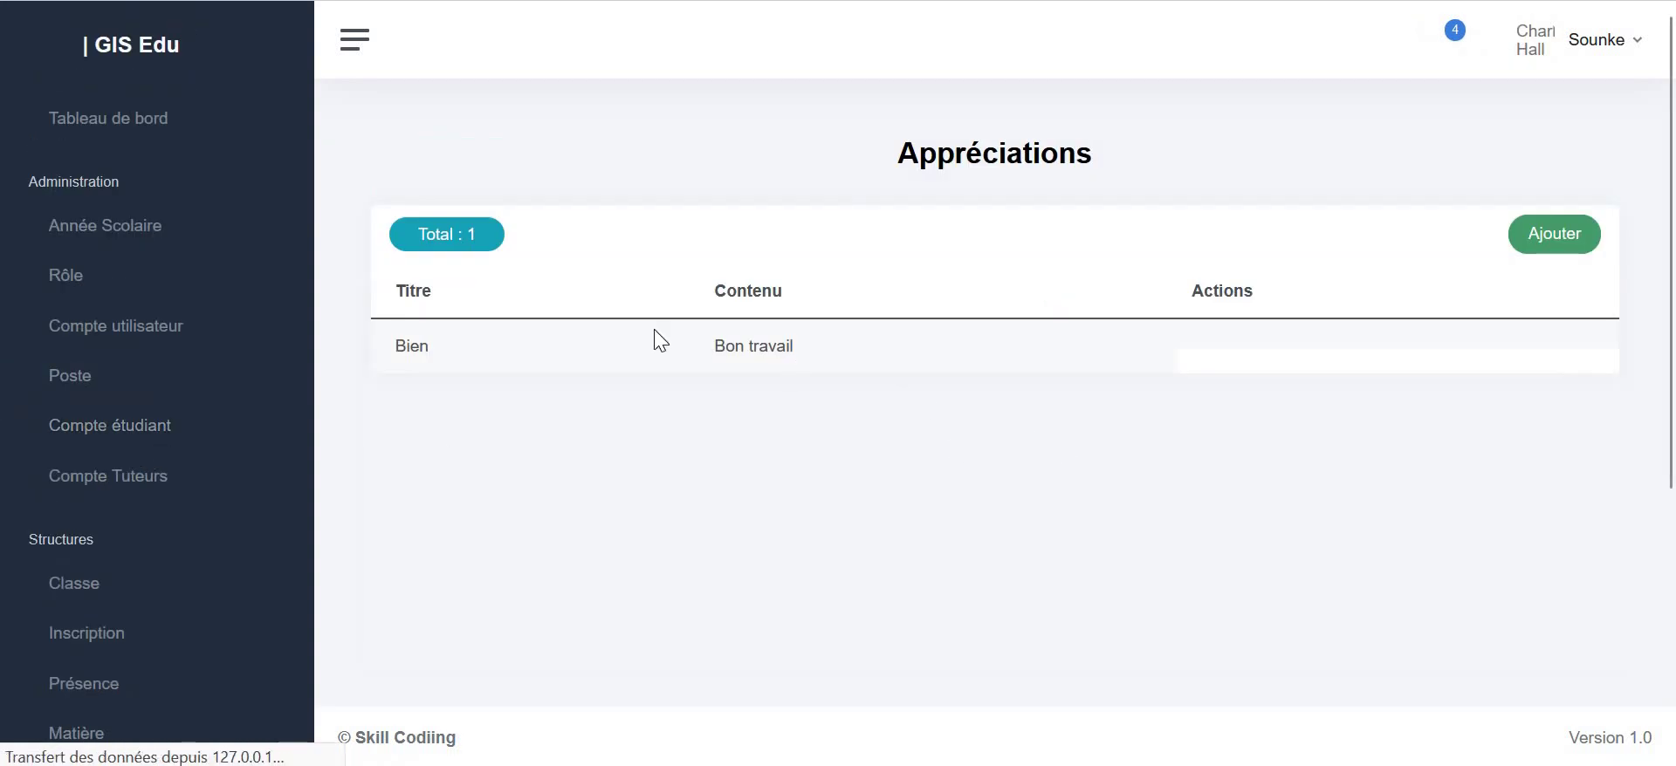
{"action": "left_click", "coordinate": [1533, 237]}
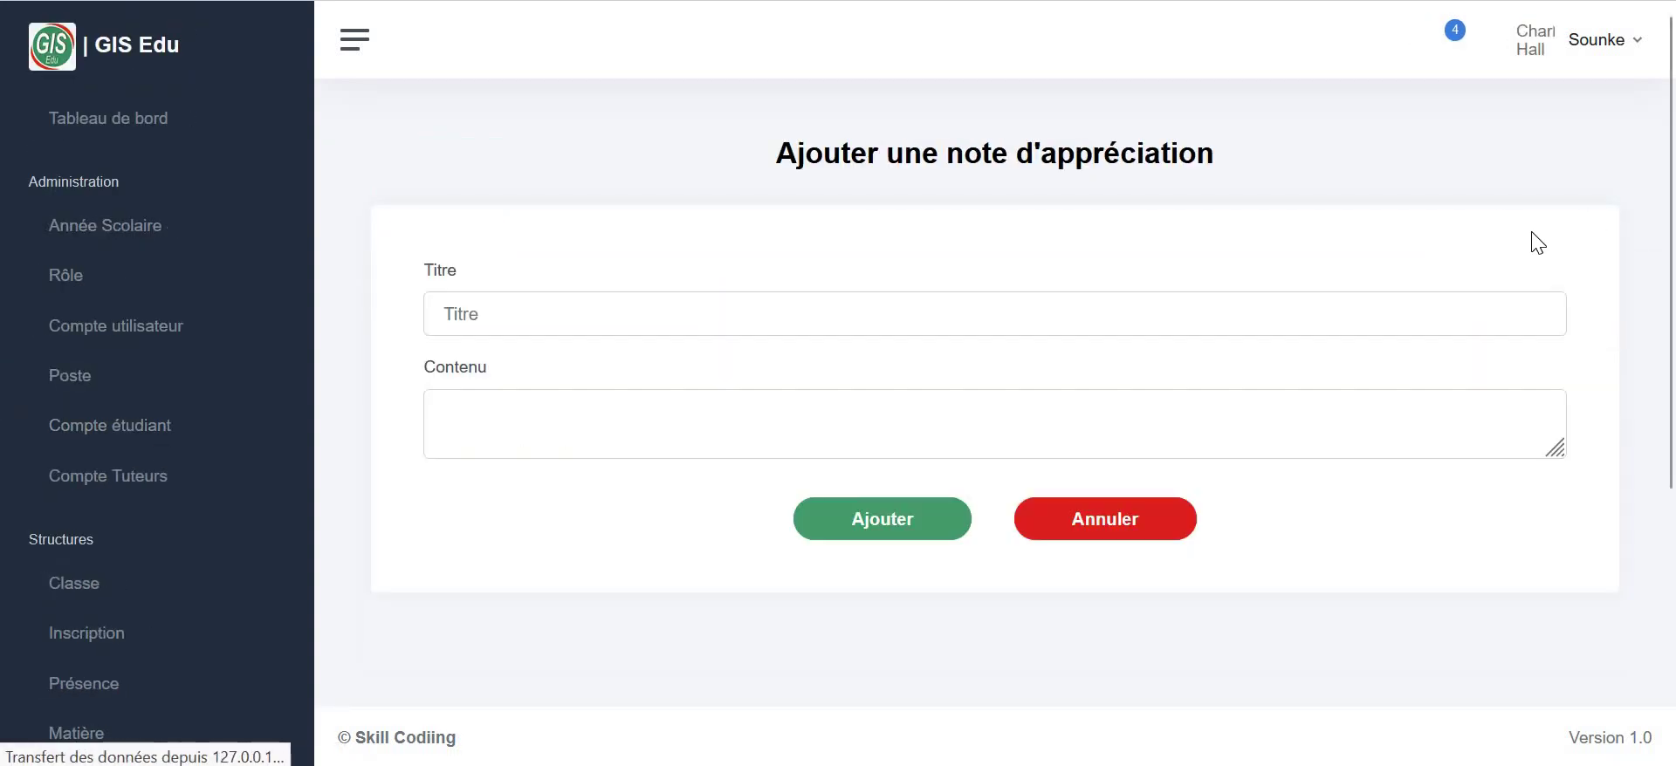
{"action": "left_click", "coordinate": [803, 306]}
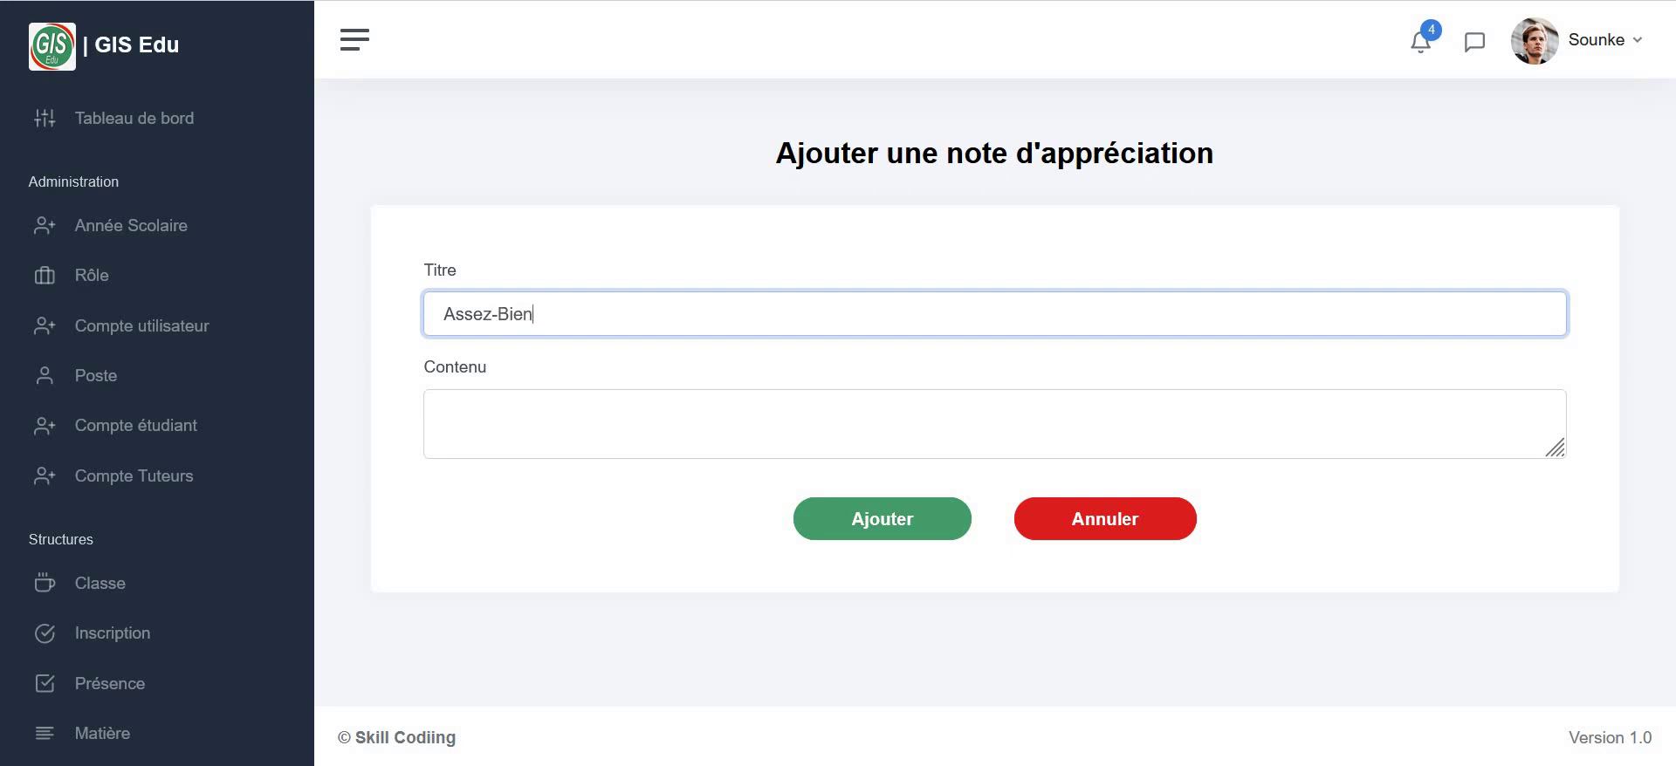
{"action": "left_click", "coordinate": [789, 444]}
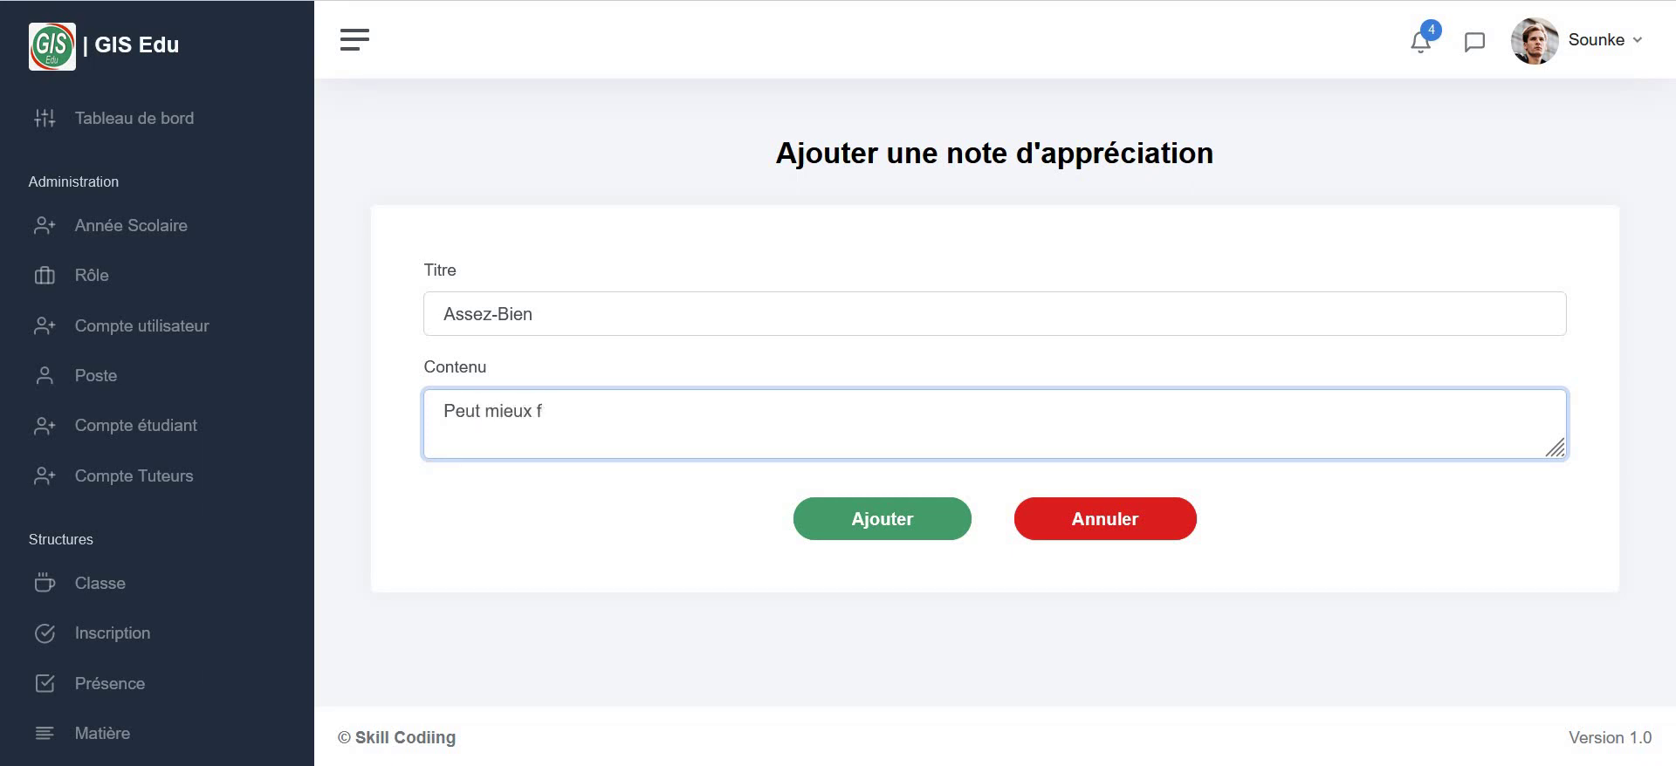
{"action": "left_click", "coordinate": [897, 521]}
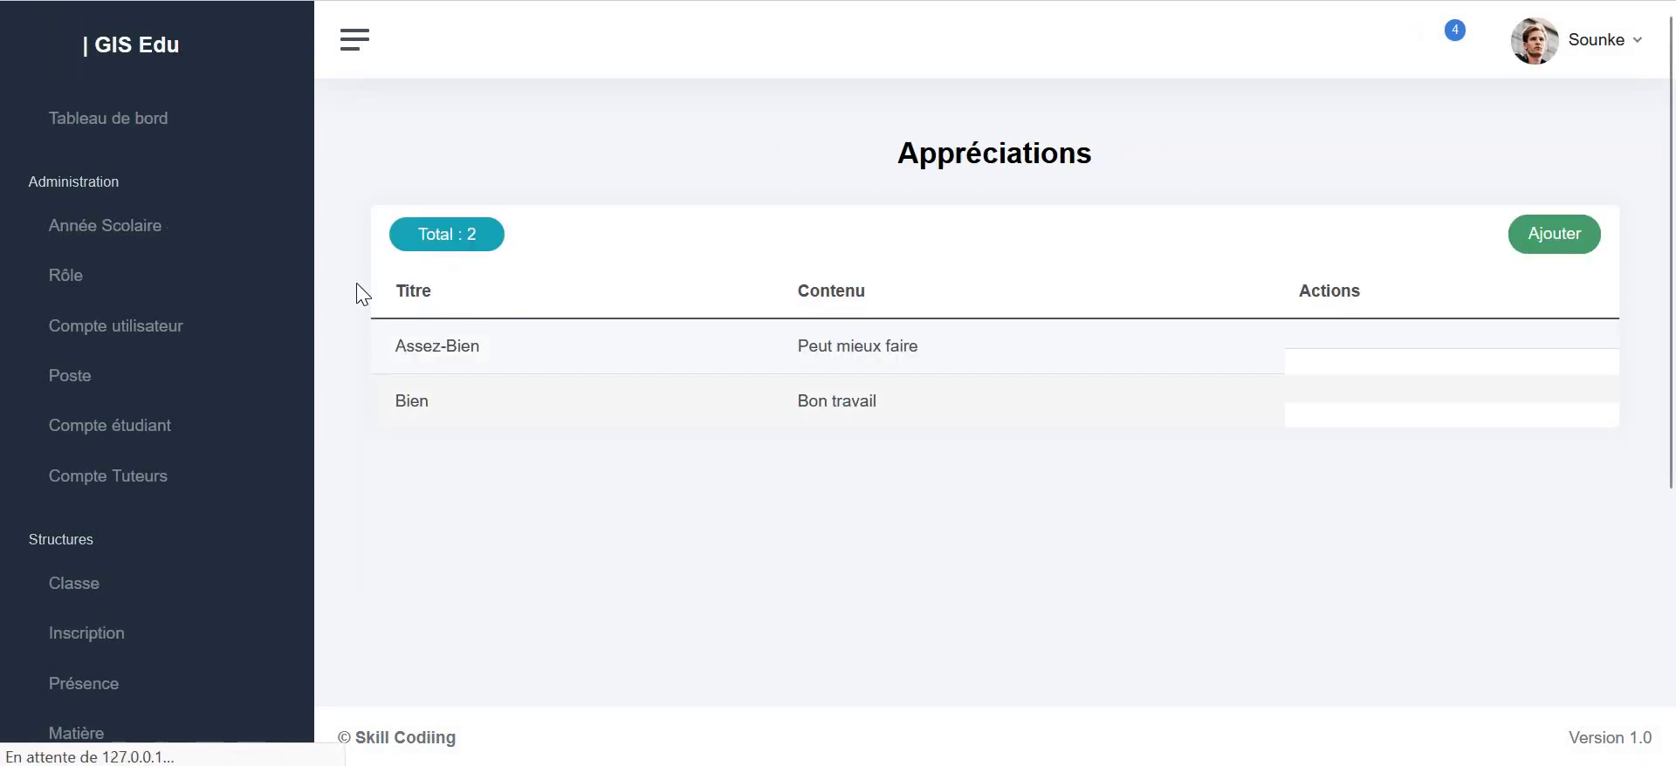
{"action": "scroll", "coordinate": [192, 362], "scroll_direction": "down", "scroll_amount": 5}
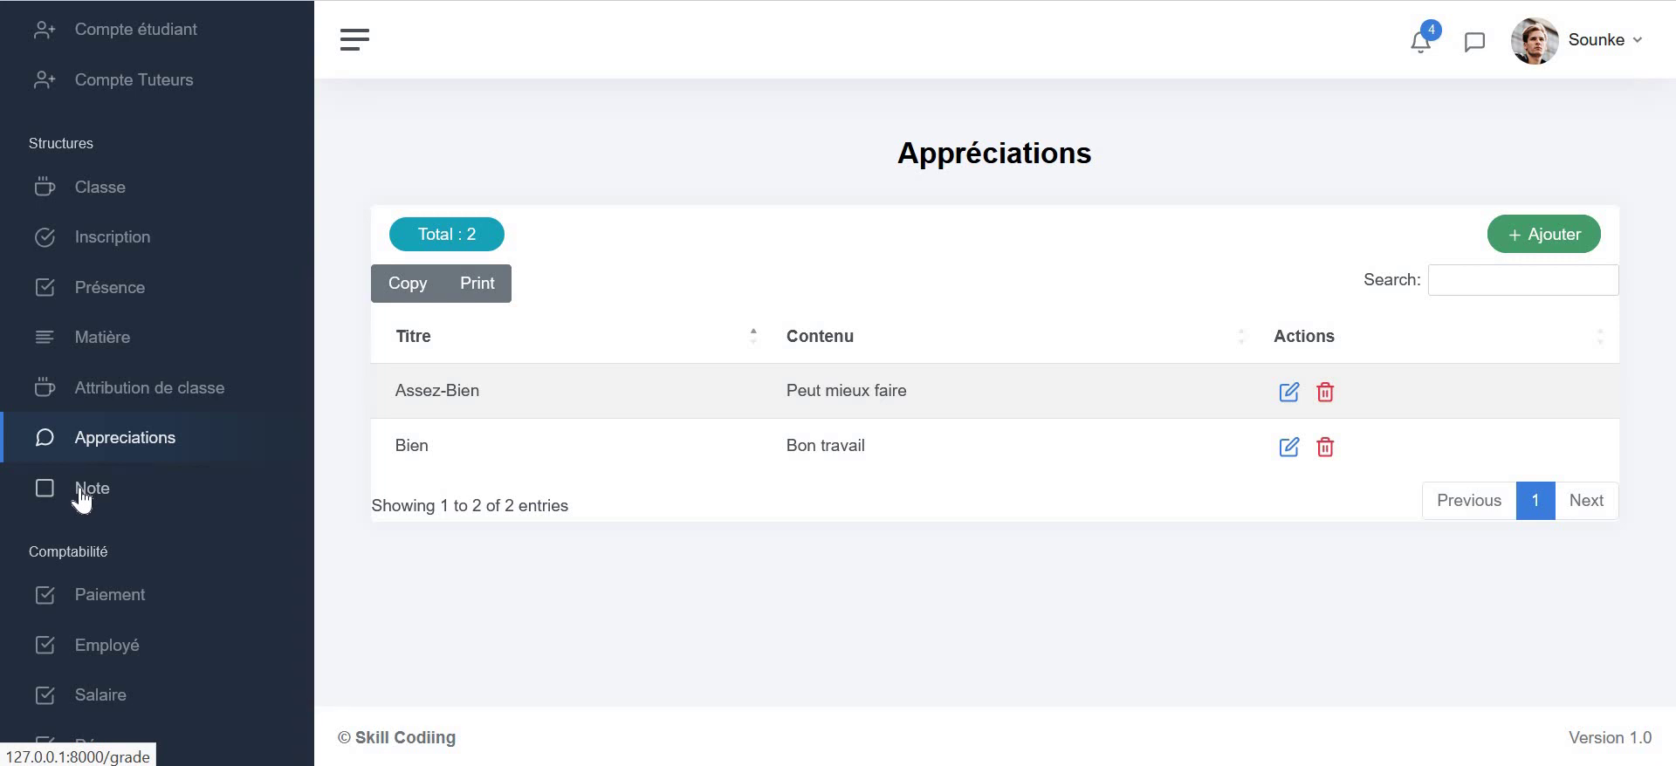
{"action": "left_click", "coordinate": [81, 490]}
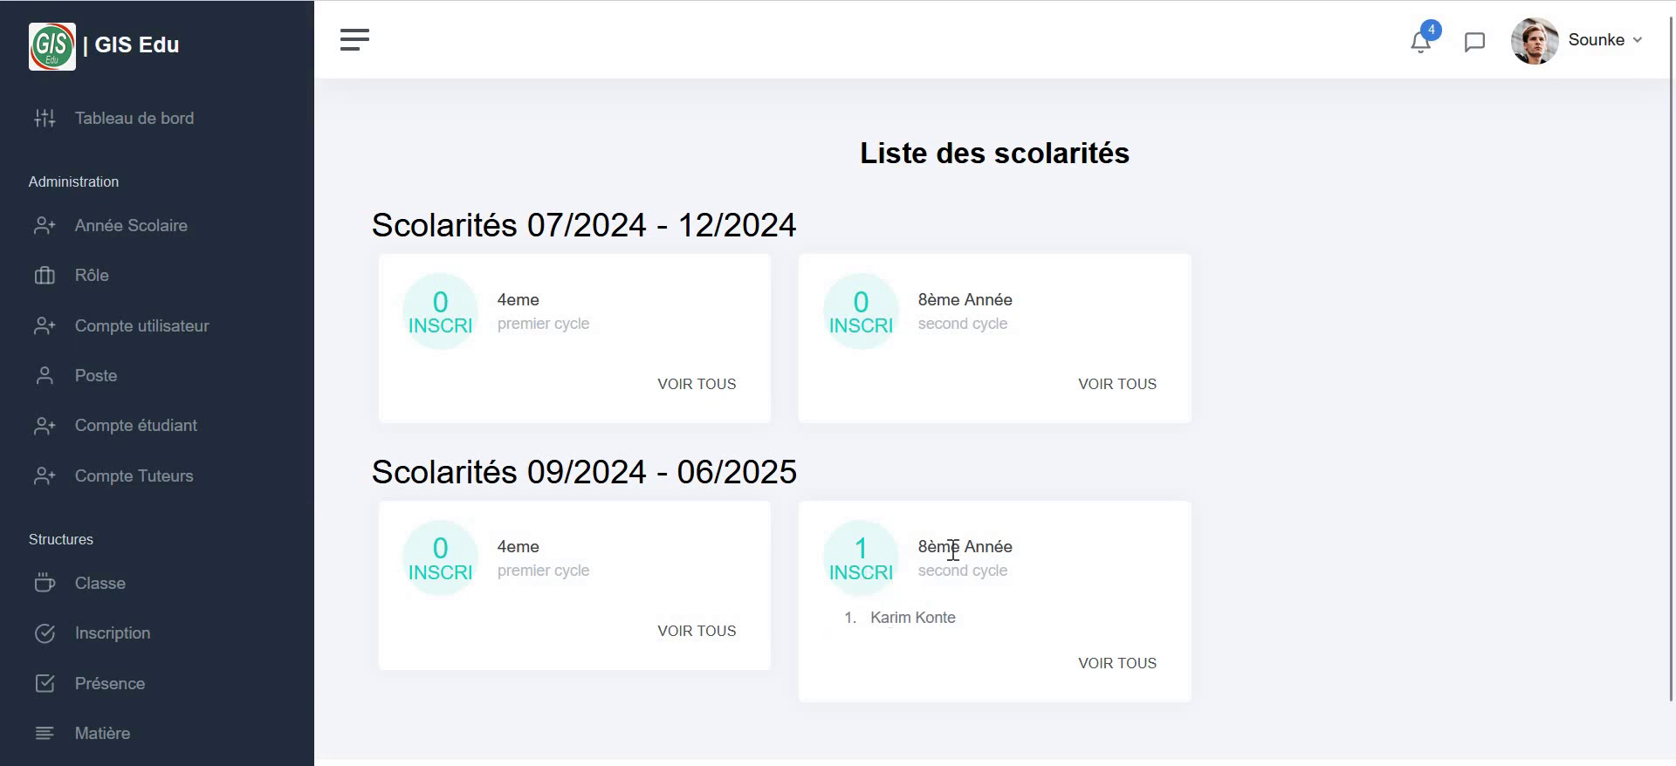
- Add a 1er trimestre Anglais grade for the 8ème Année student: class mark 15, composition 18
{"action": "left_click", "coordinate": [1101, 665]}
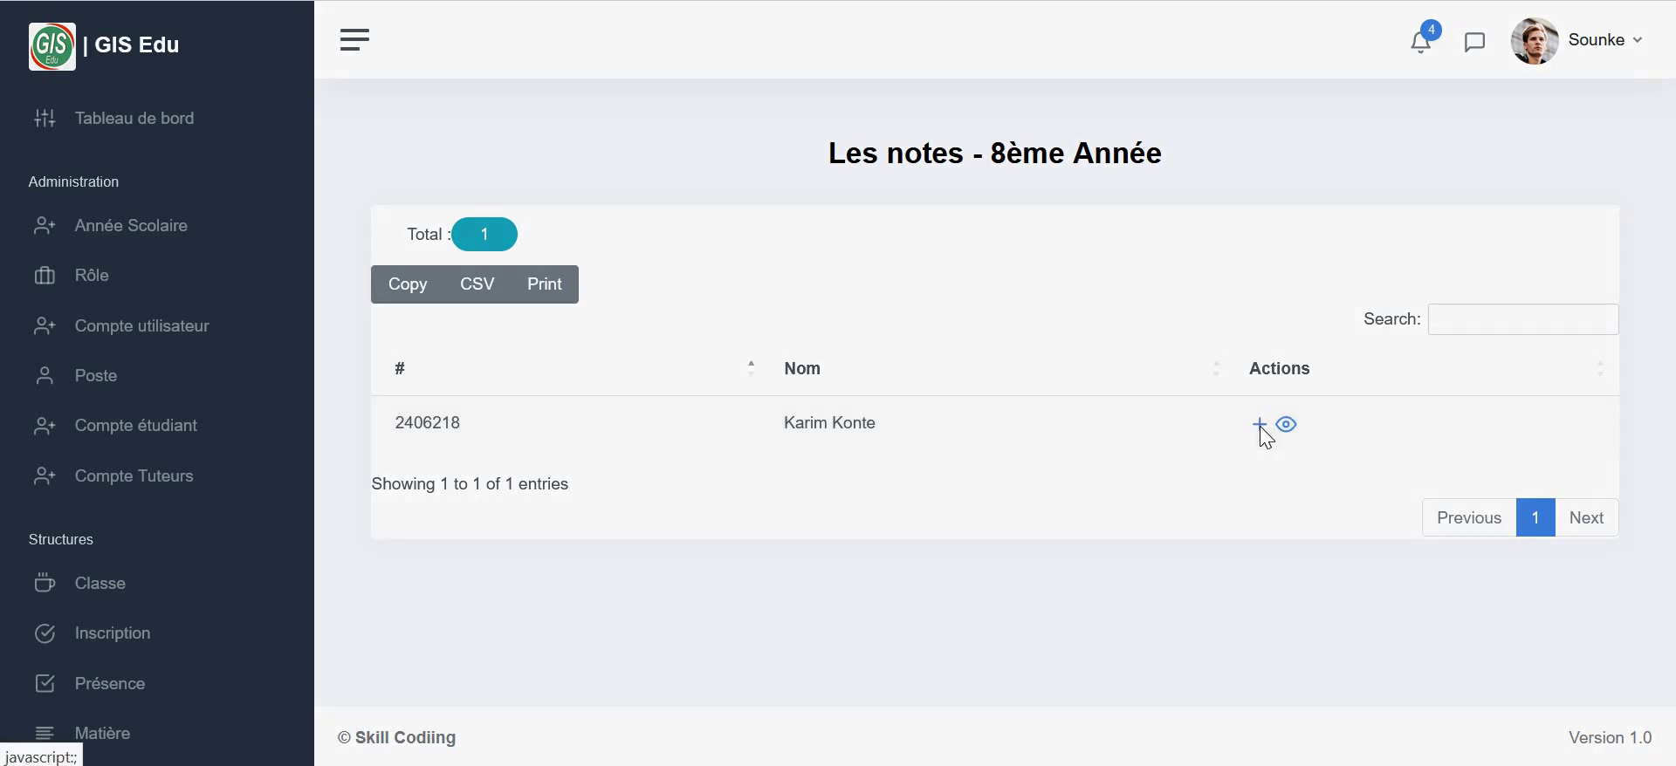
{"action": "left_click", "coordinate": [1260, 426]}
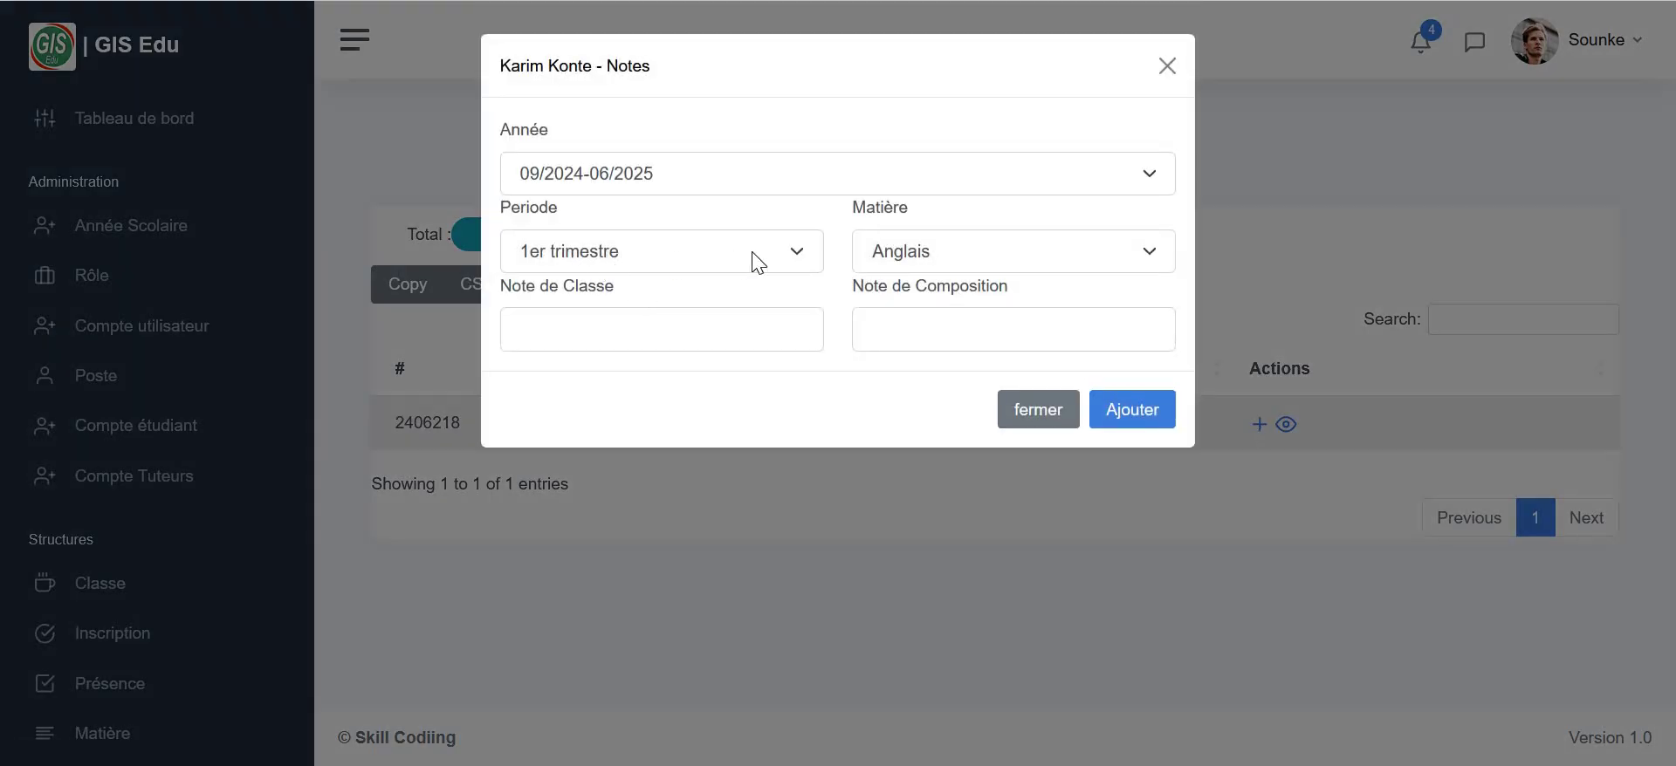
{"action": "left_click", "coordinate": [966, 258]}
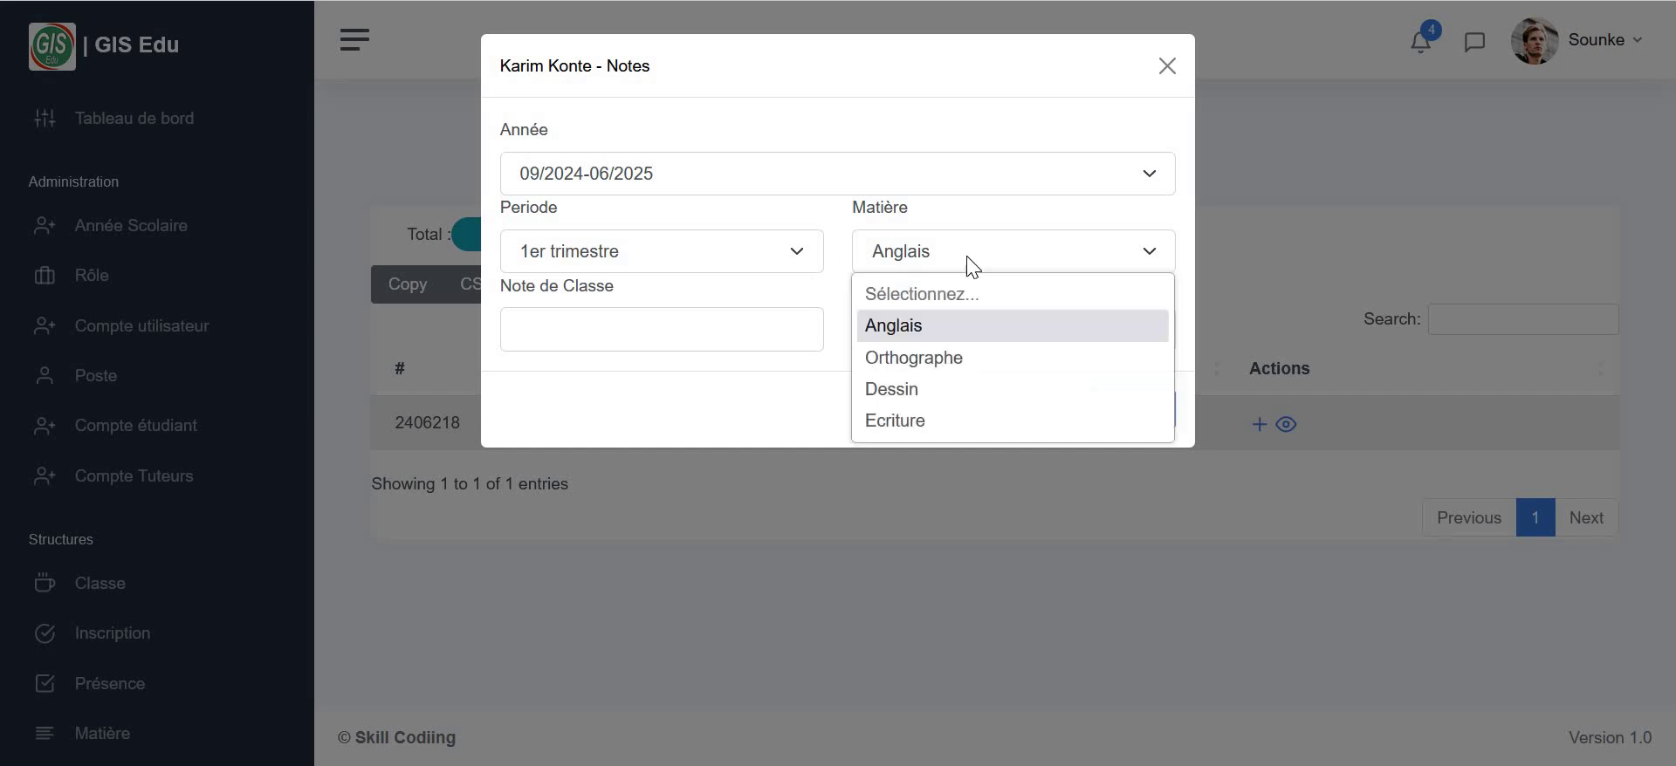
{"action": "left_click", "coordinate": [904, 333]}
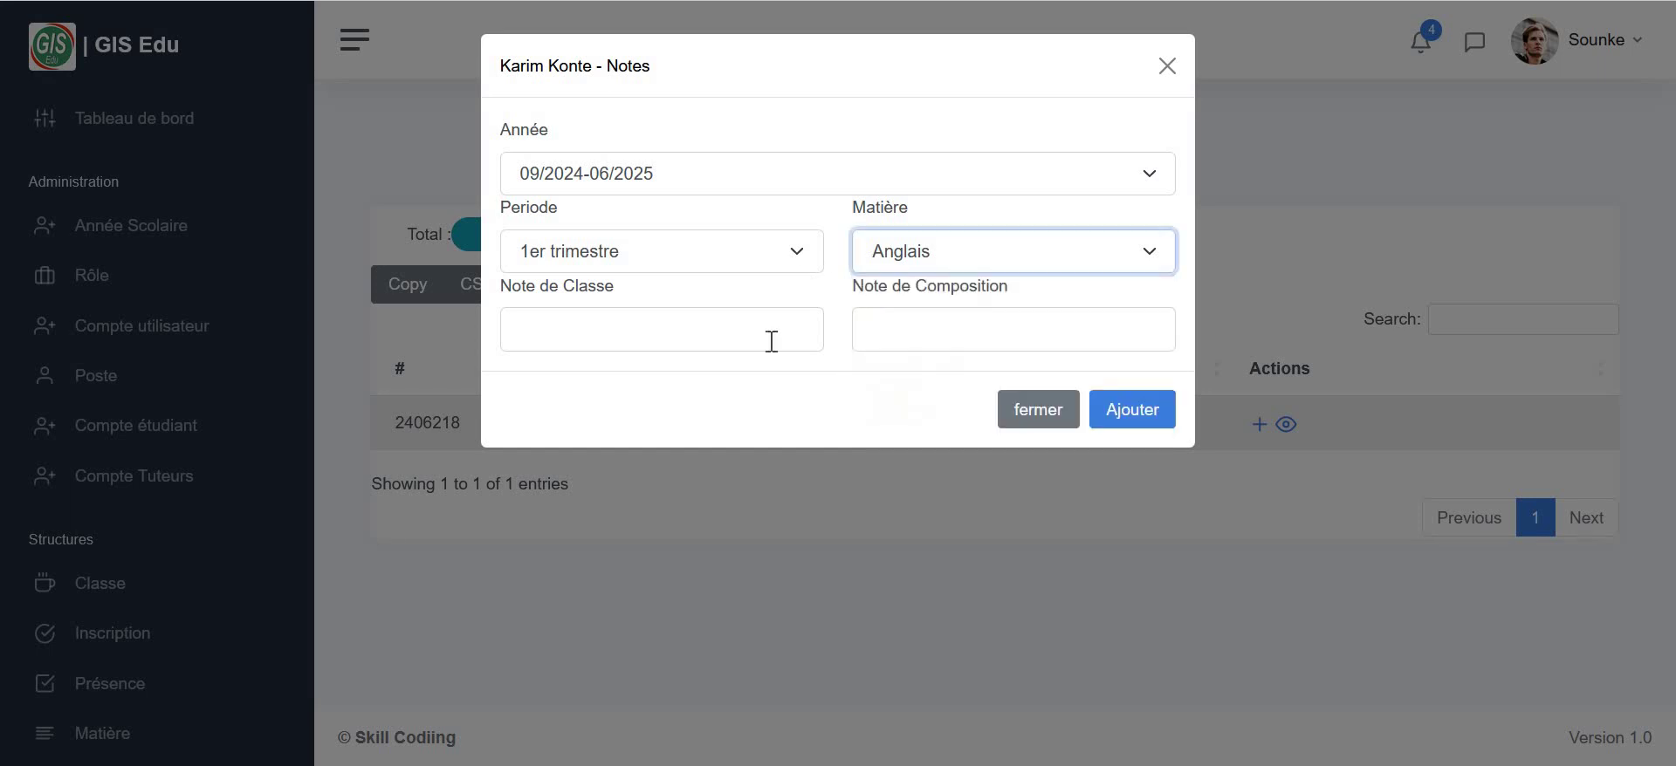
{"action": "left_click", "coordinate": [697, 335]}
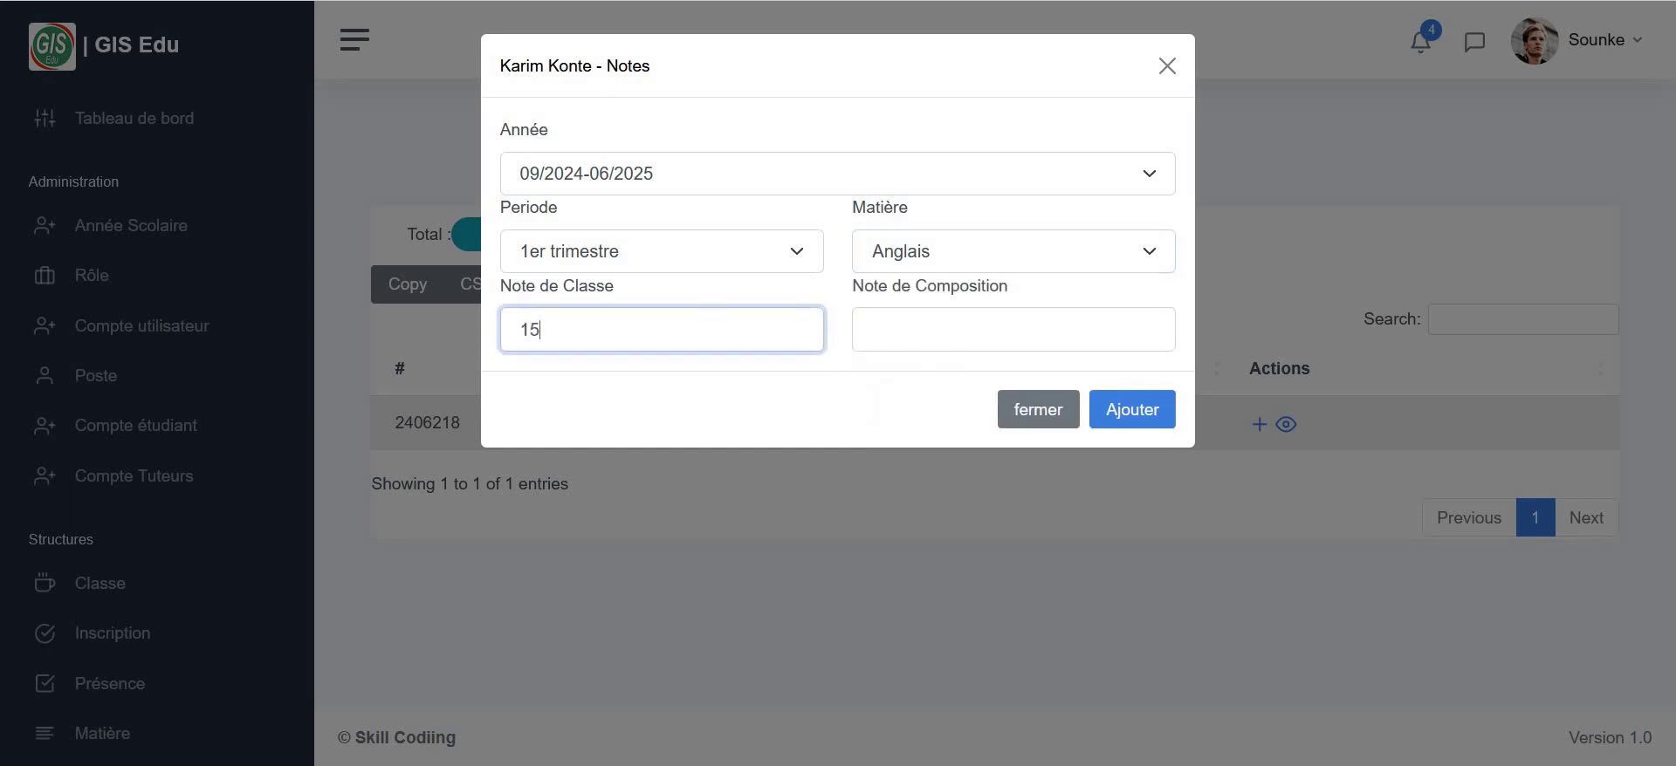
{"action": "left_click", "coordinate": [1045, 323]}
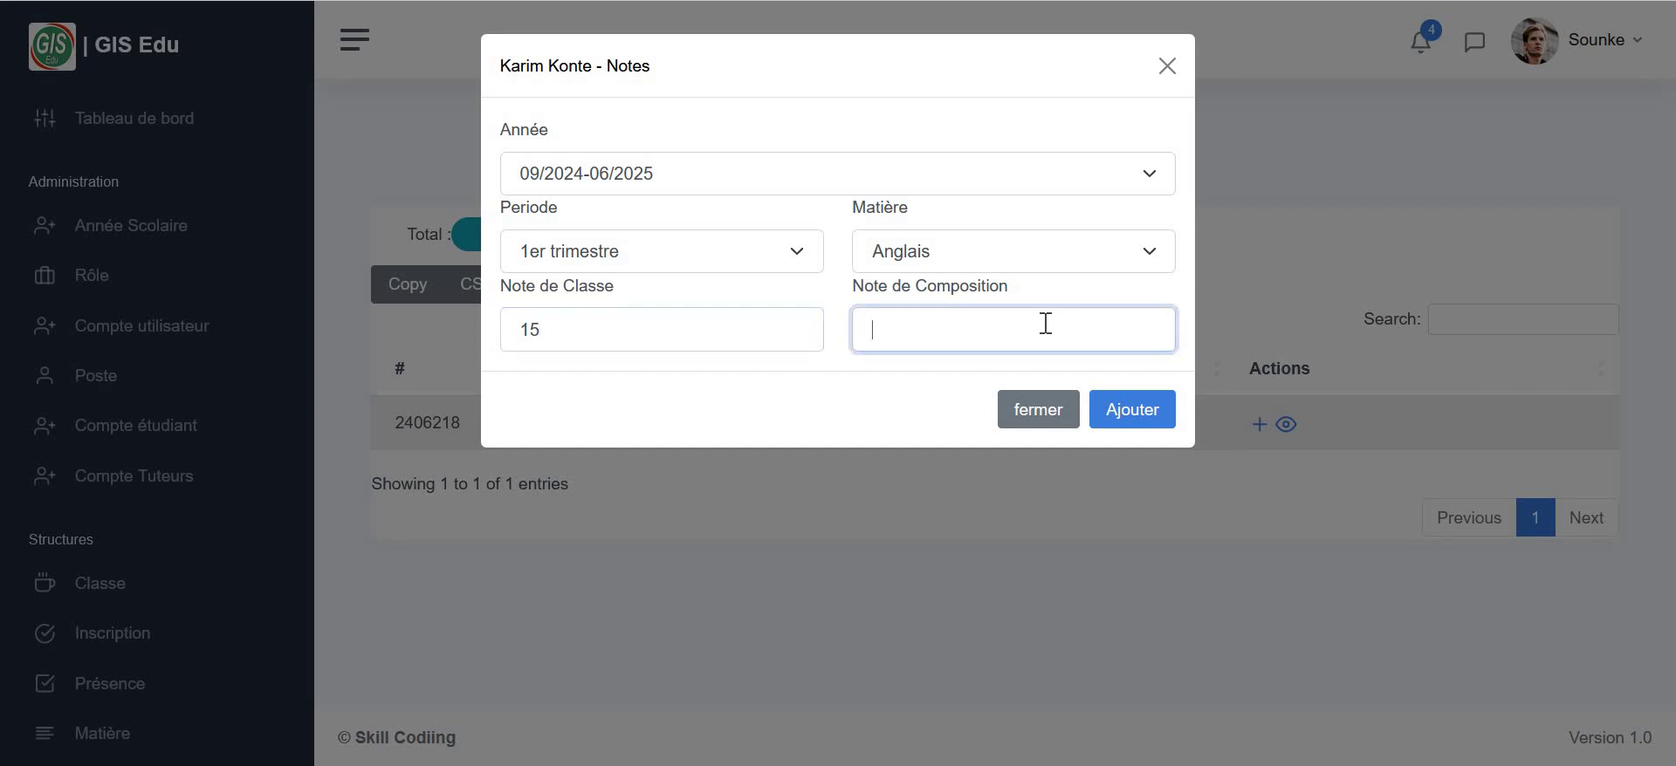
{"action": "left_click", "coordinate": [1136, 411]}
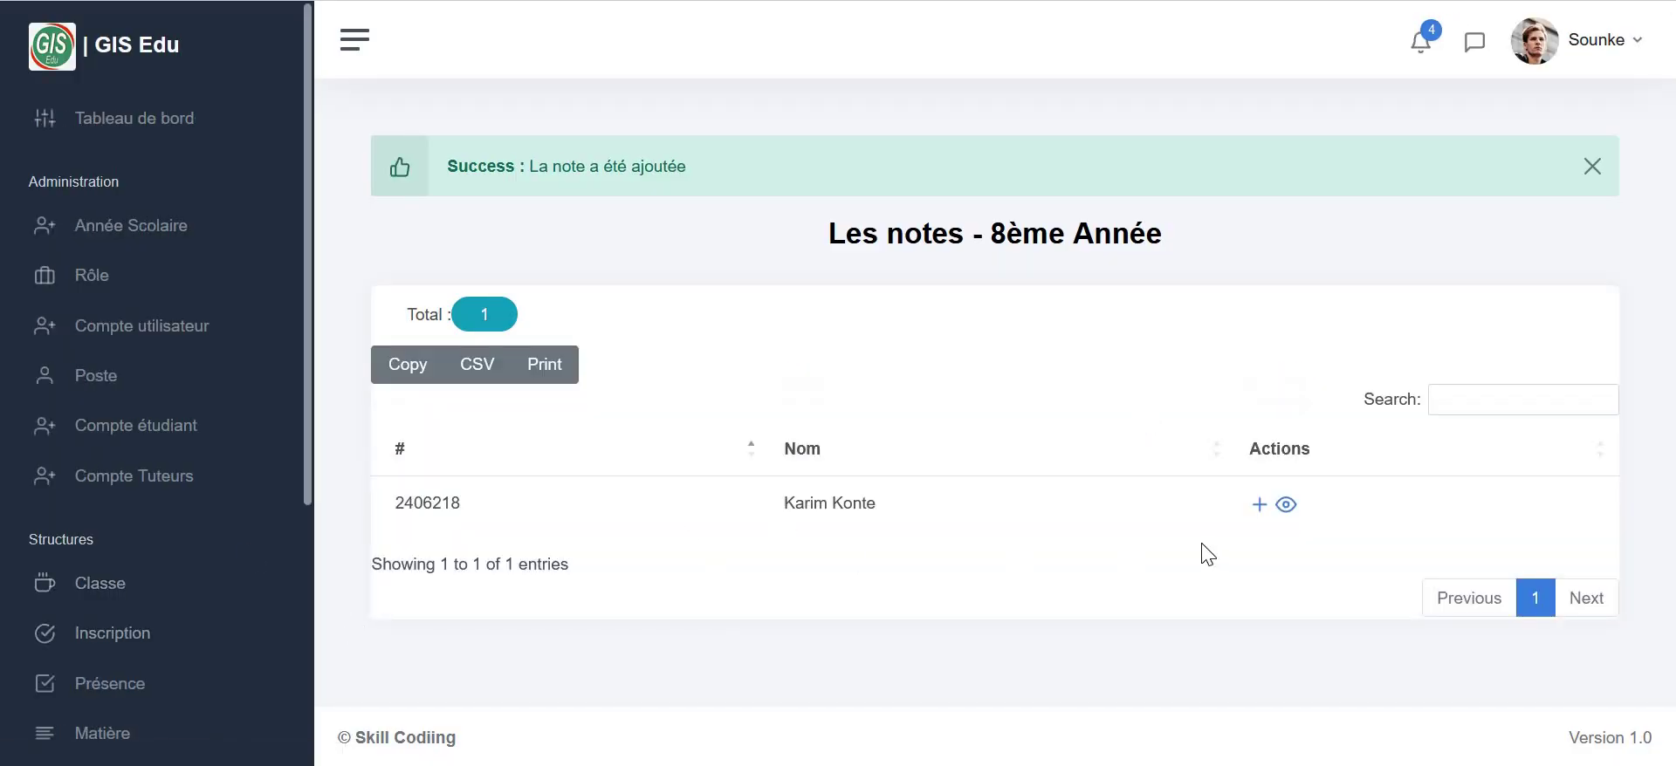
- Resubmit the Anglais grade 15/18, see it rejected as a duplicate, and dismiss the error banner
{"action": "left_click", "coordinate": [1256, 506]}
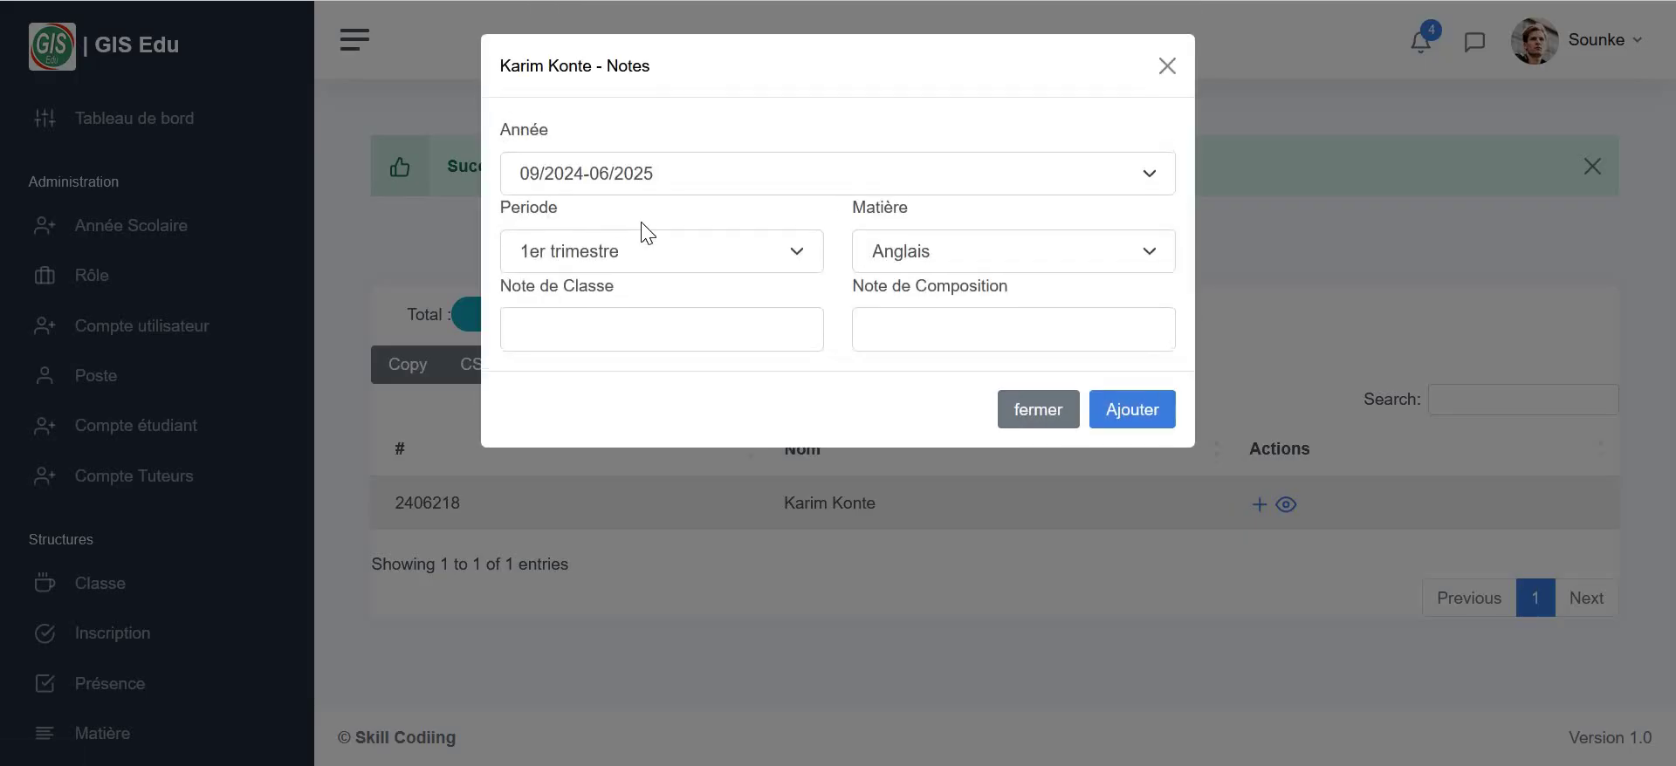
{"action": "left_click", "coordinate": [640, 328]}
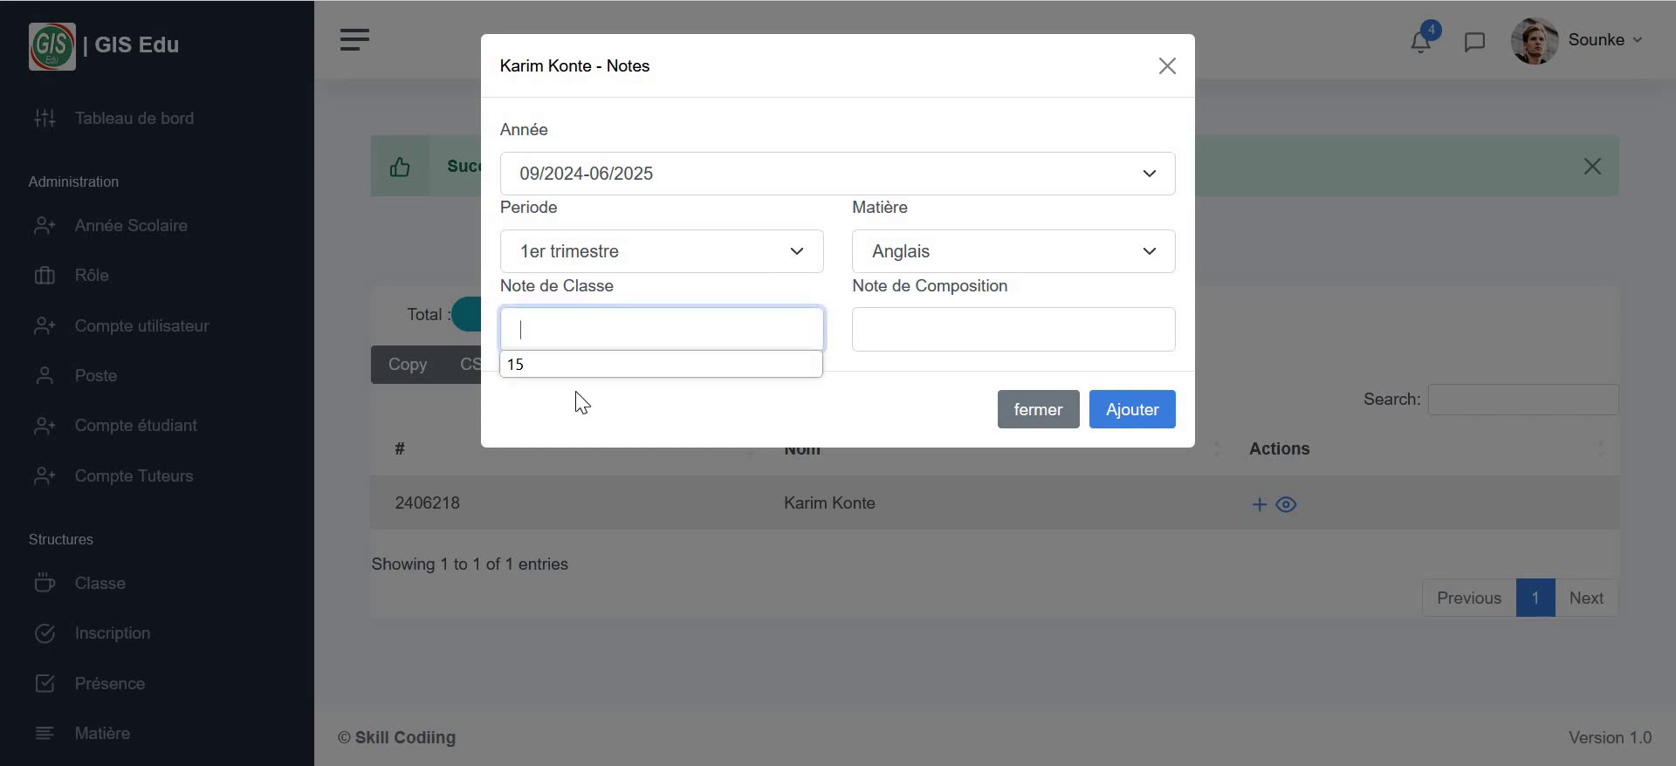
{"action": "left_click", "coordinate": [587, 365]}
{"action": "left_click", "coordinate": [907, 329]}
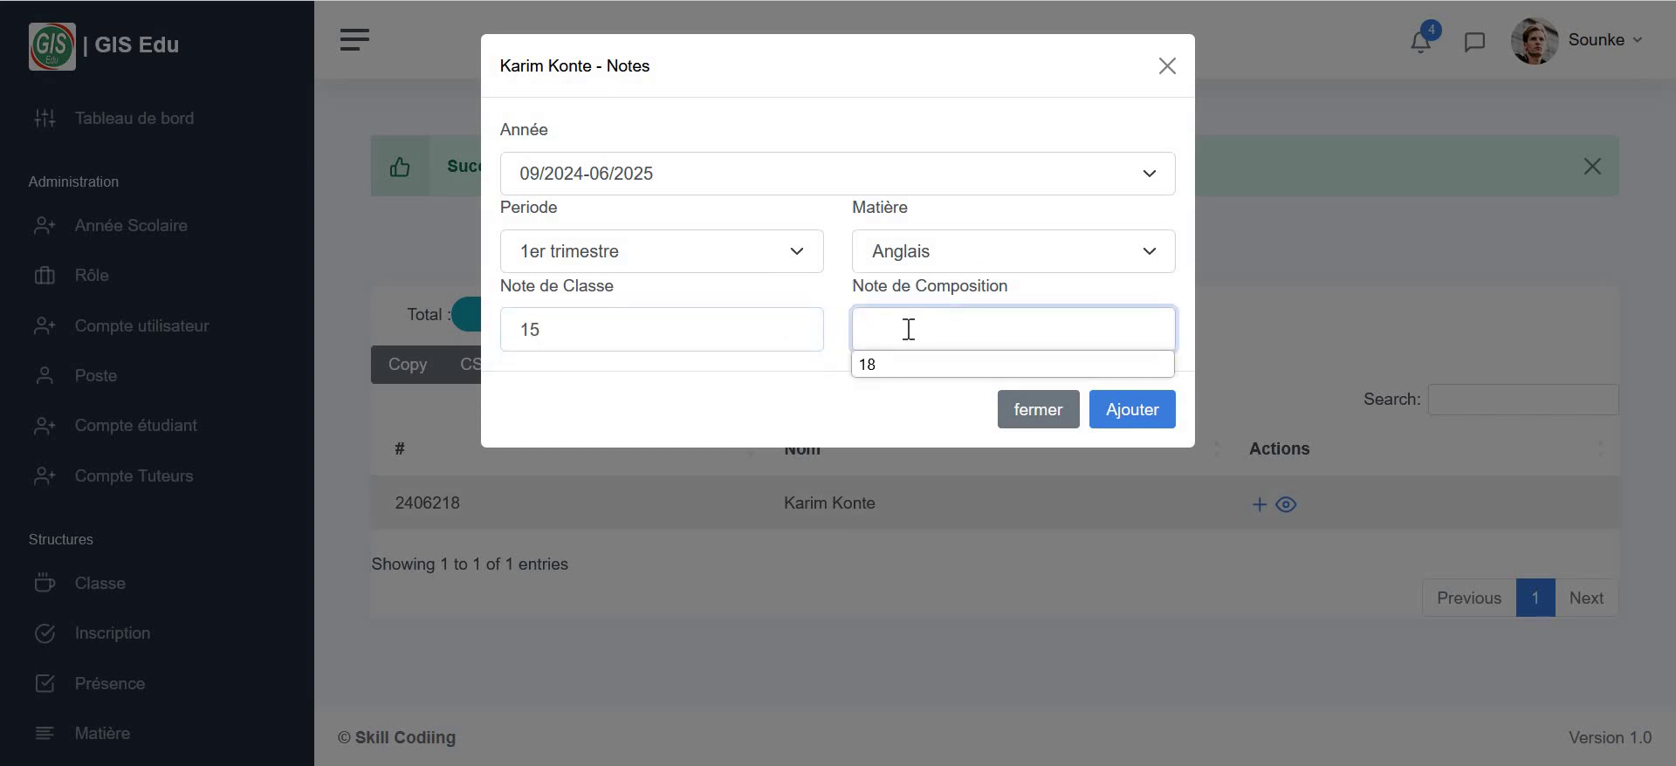
{"action": "left_click", "coordinate": [912, 365]}
{"action": "left_click", "coordinate": [1117, 416]}
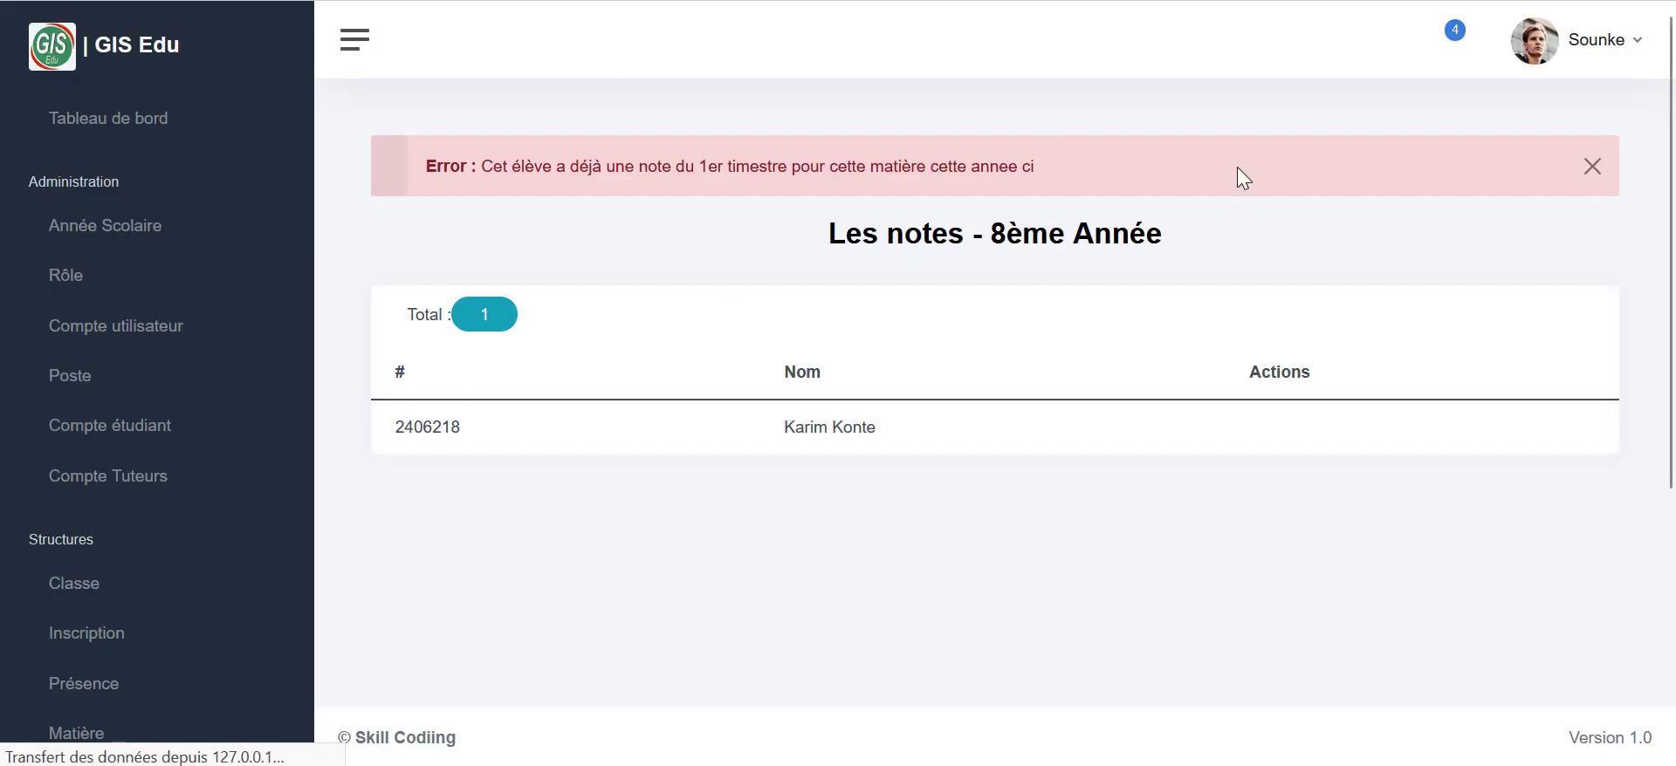
{"action": "left_click", "coordinate": [1595, 169]}
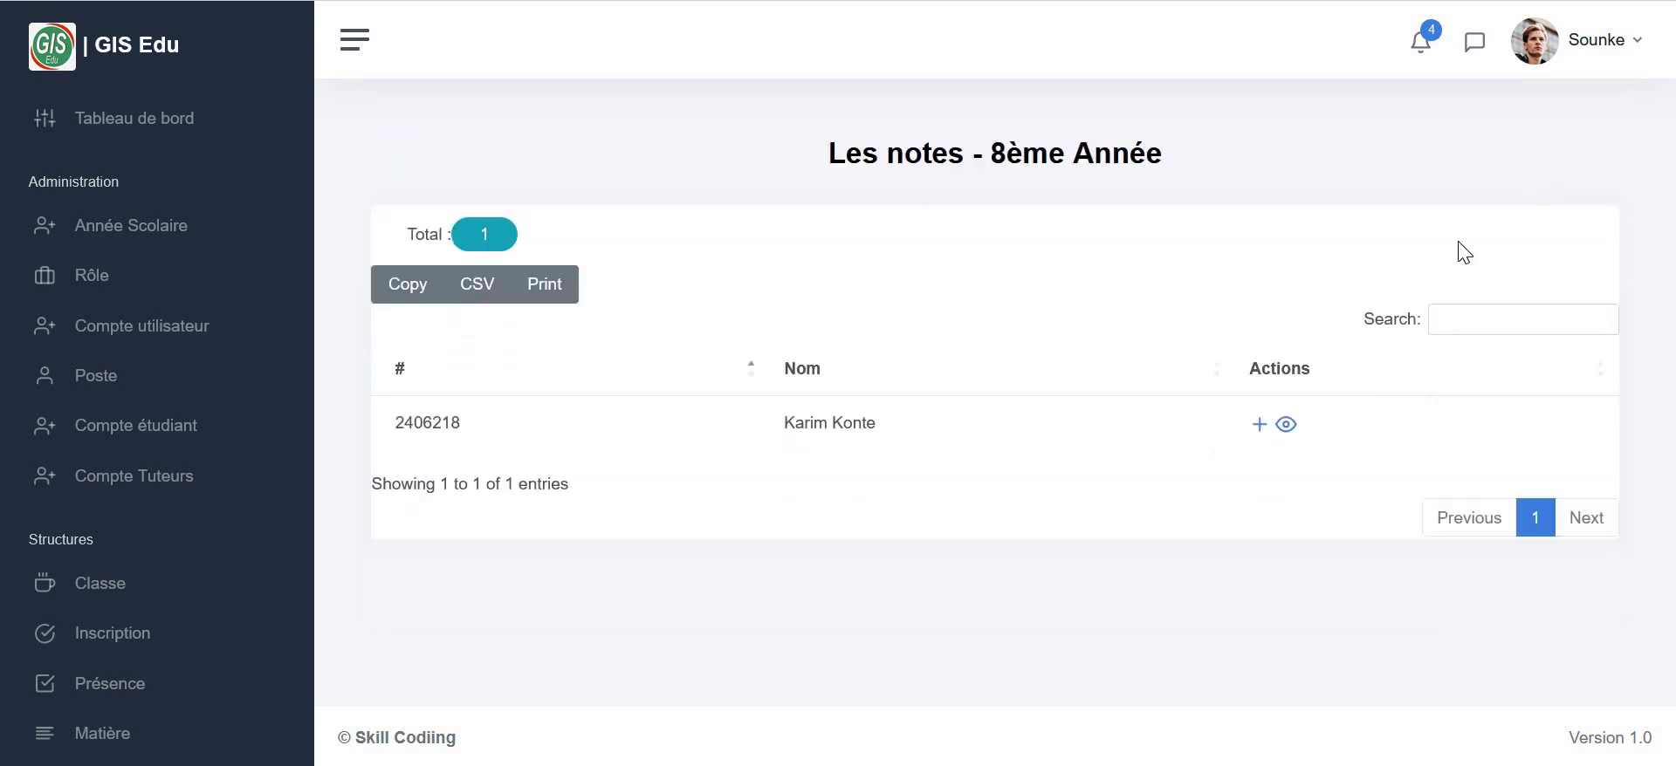
{"action": "left_click", "coordinate": [1285, 426]}
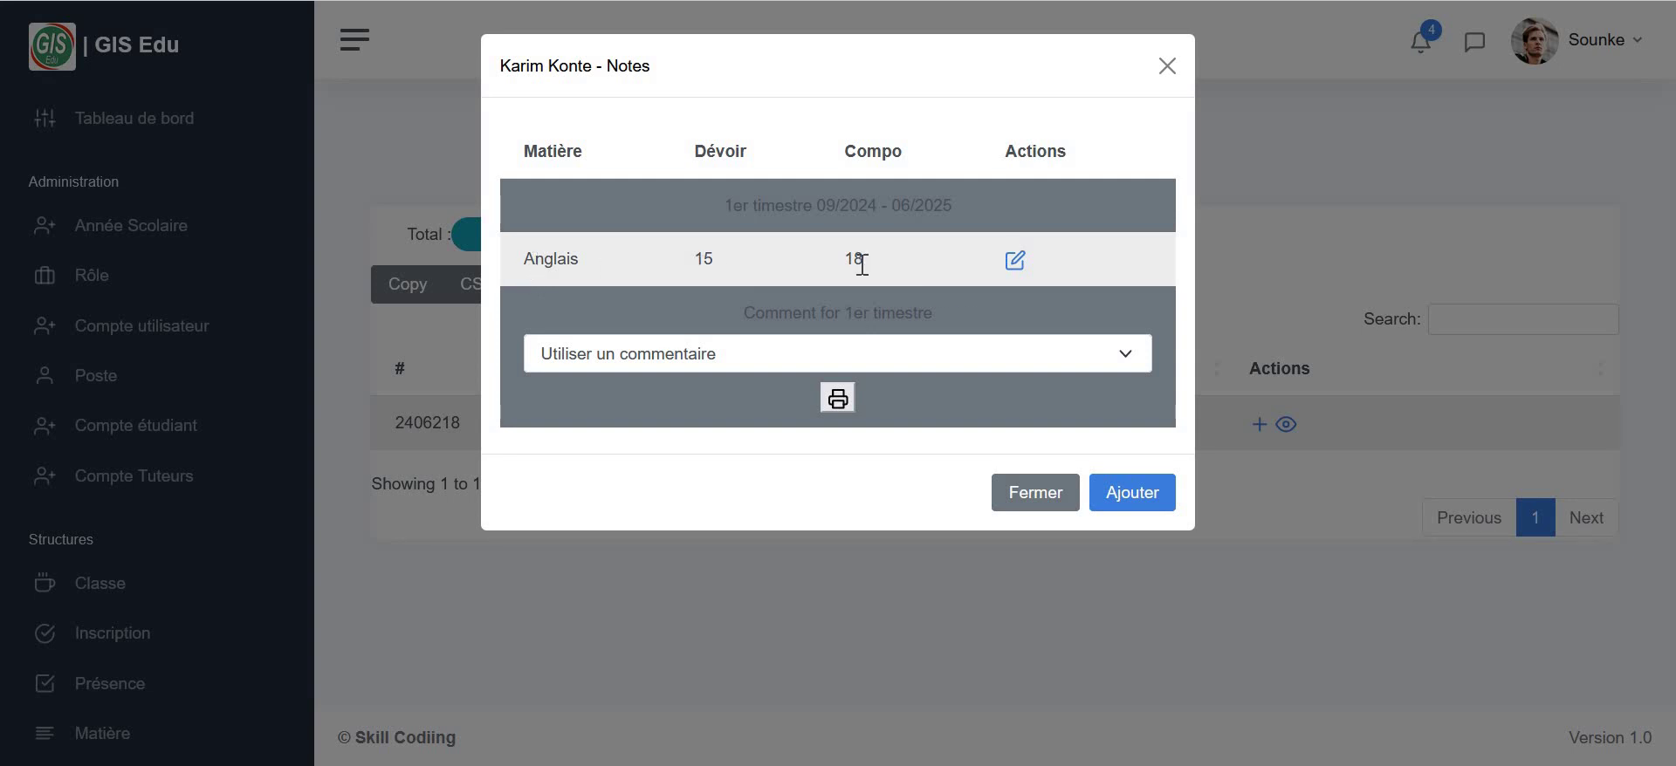
{"action": "left_click", "coordinate": [941, 363]}
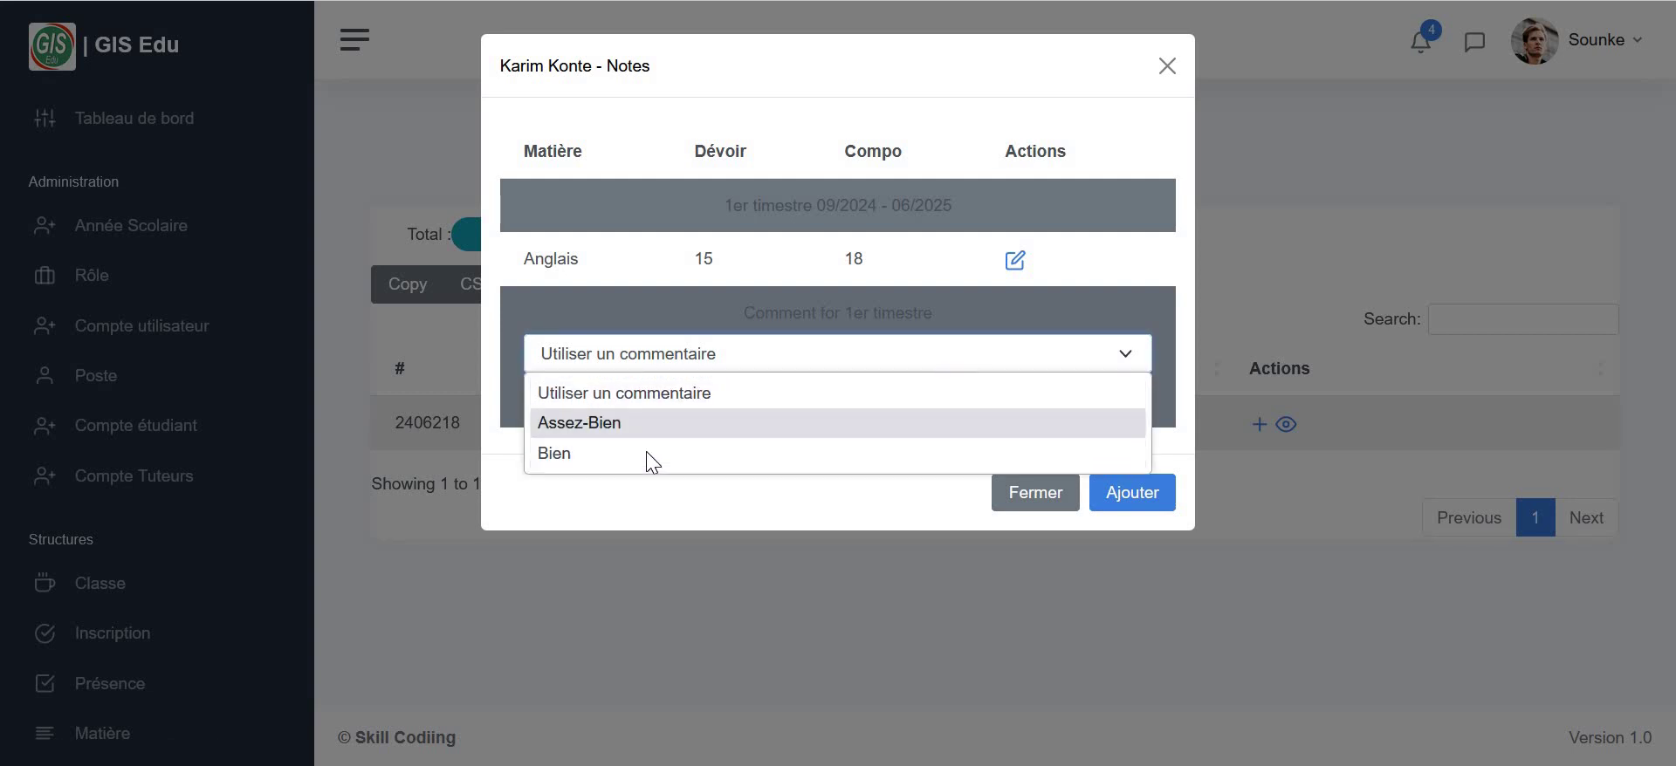
{"action": "left_click", "coordinate": [1185, 266]}
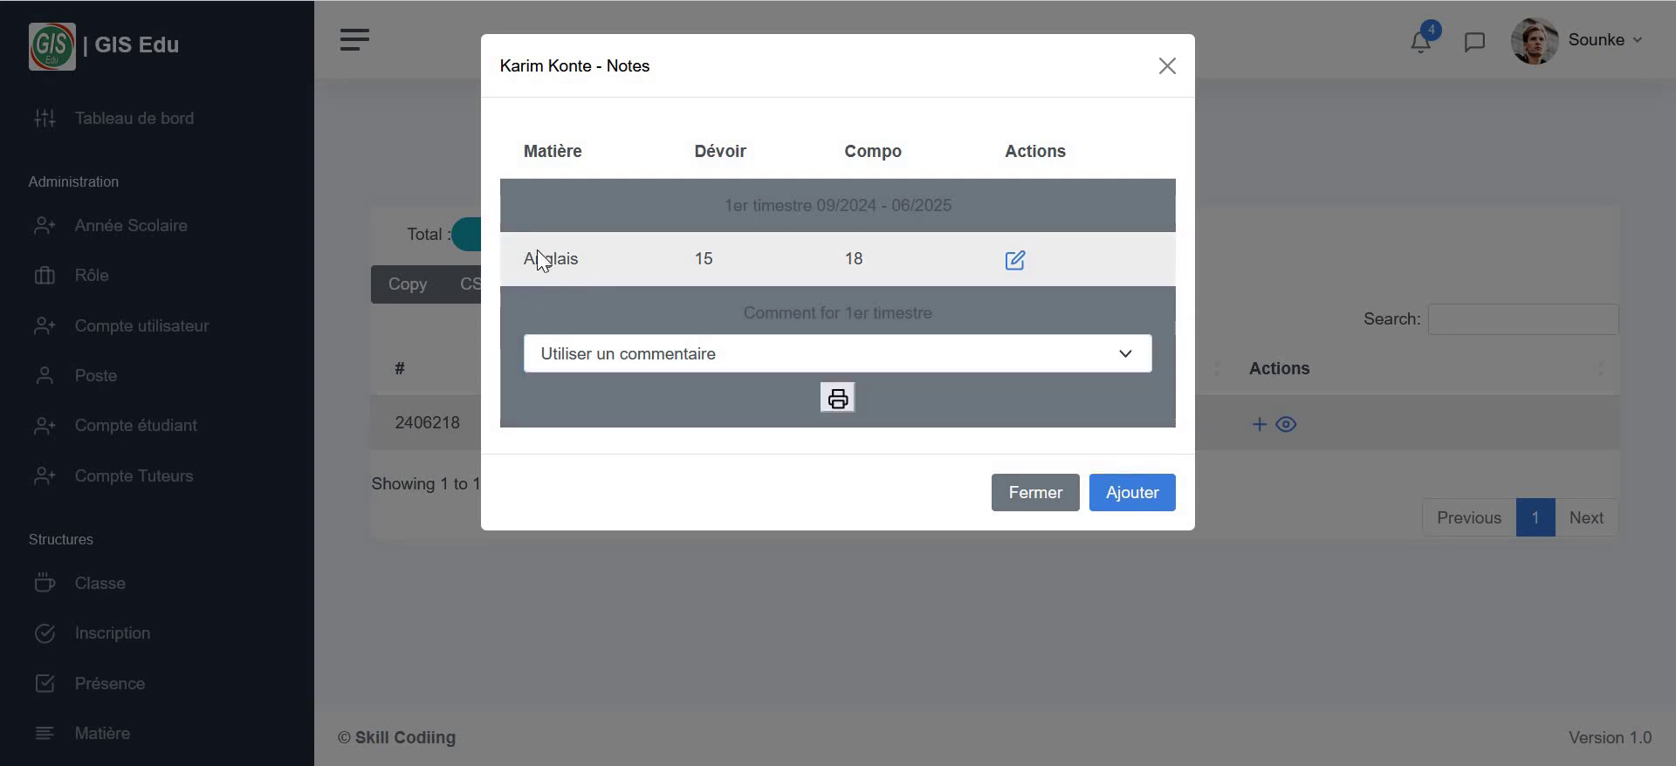
{"action": "left_click", "coordinate": [1165, 72]}
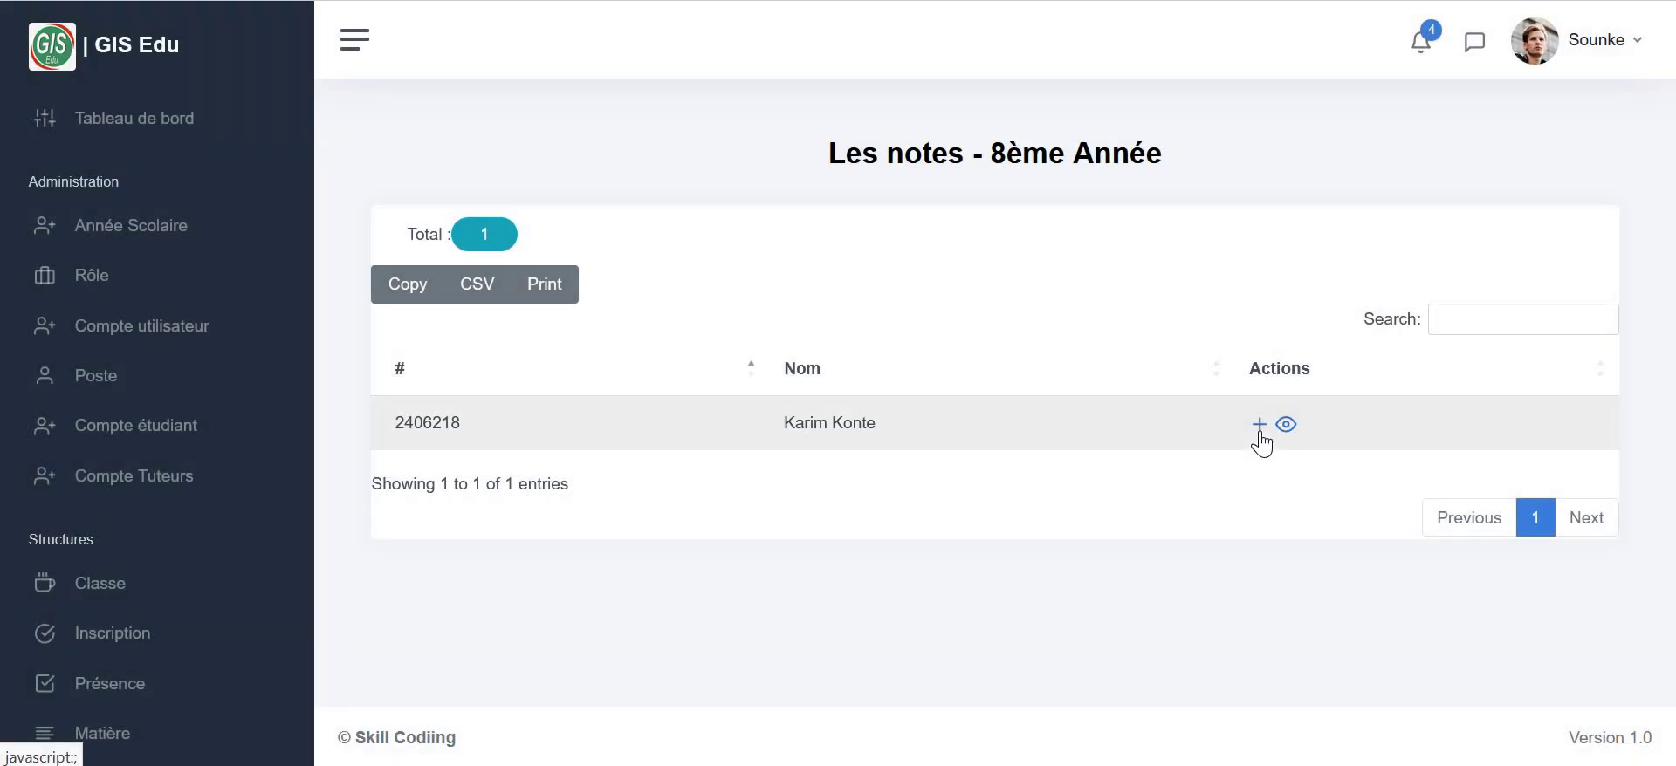
{"action": "left_click", "coordinate": [1259, 425]}
- Add a 1er trimestre Orthographe grade with class mark 14 and composition mark 17
{"action": "left_click", "coordinate": [735, 263]}
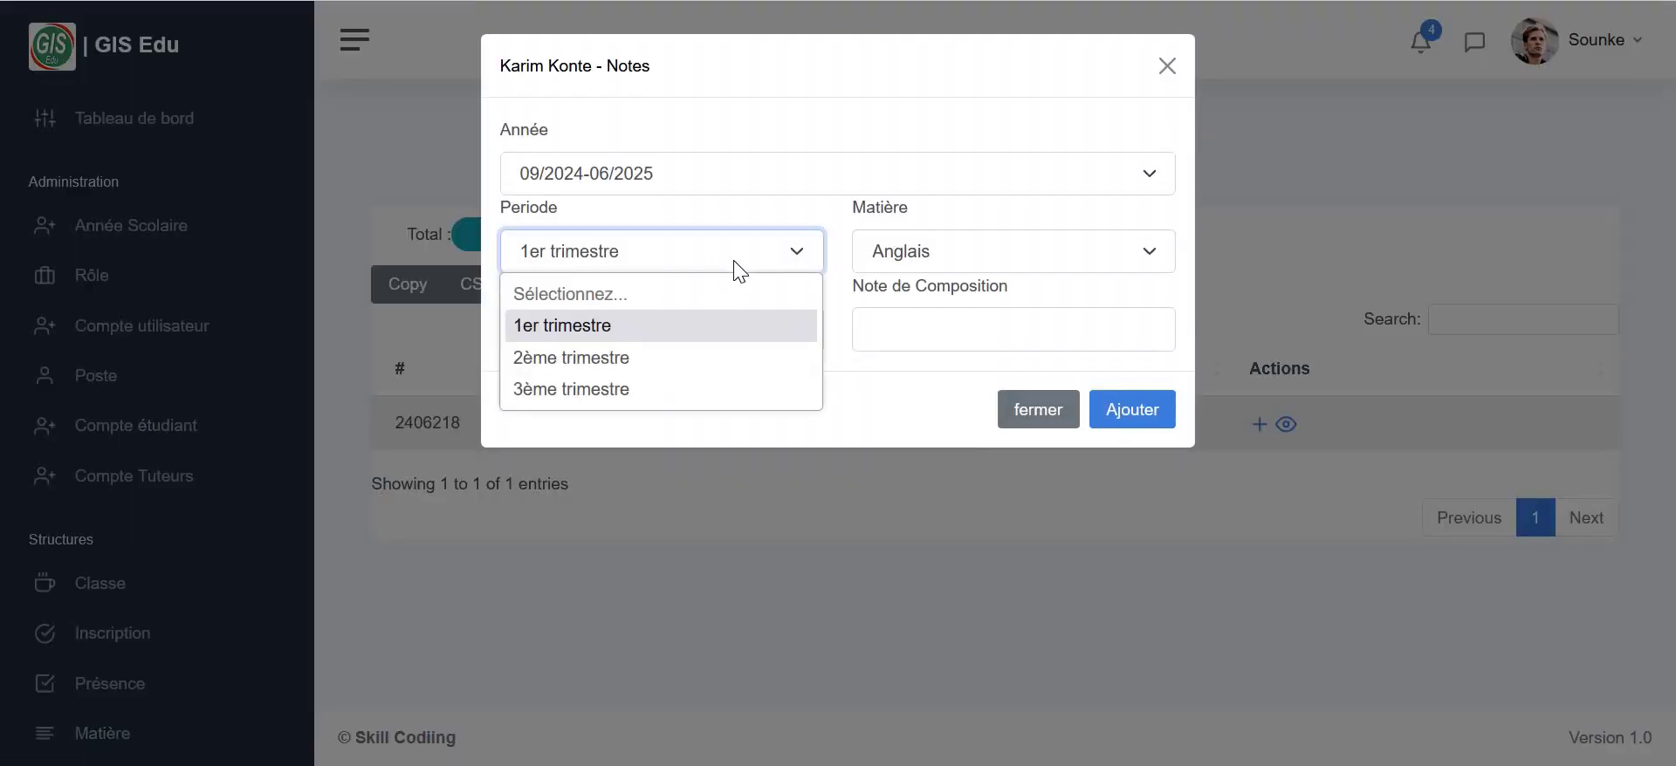
{"action": "left_click", "coordinate": [952, 253]}
{"action": "left_click", "coordinate": [958, 260]}
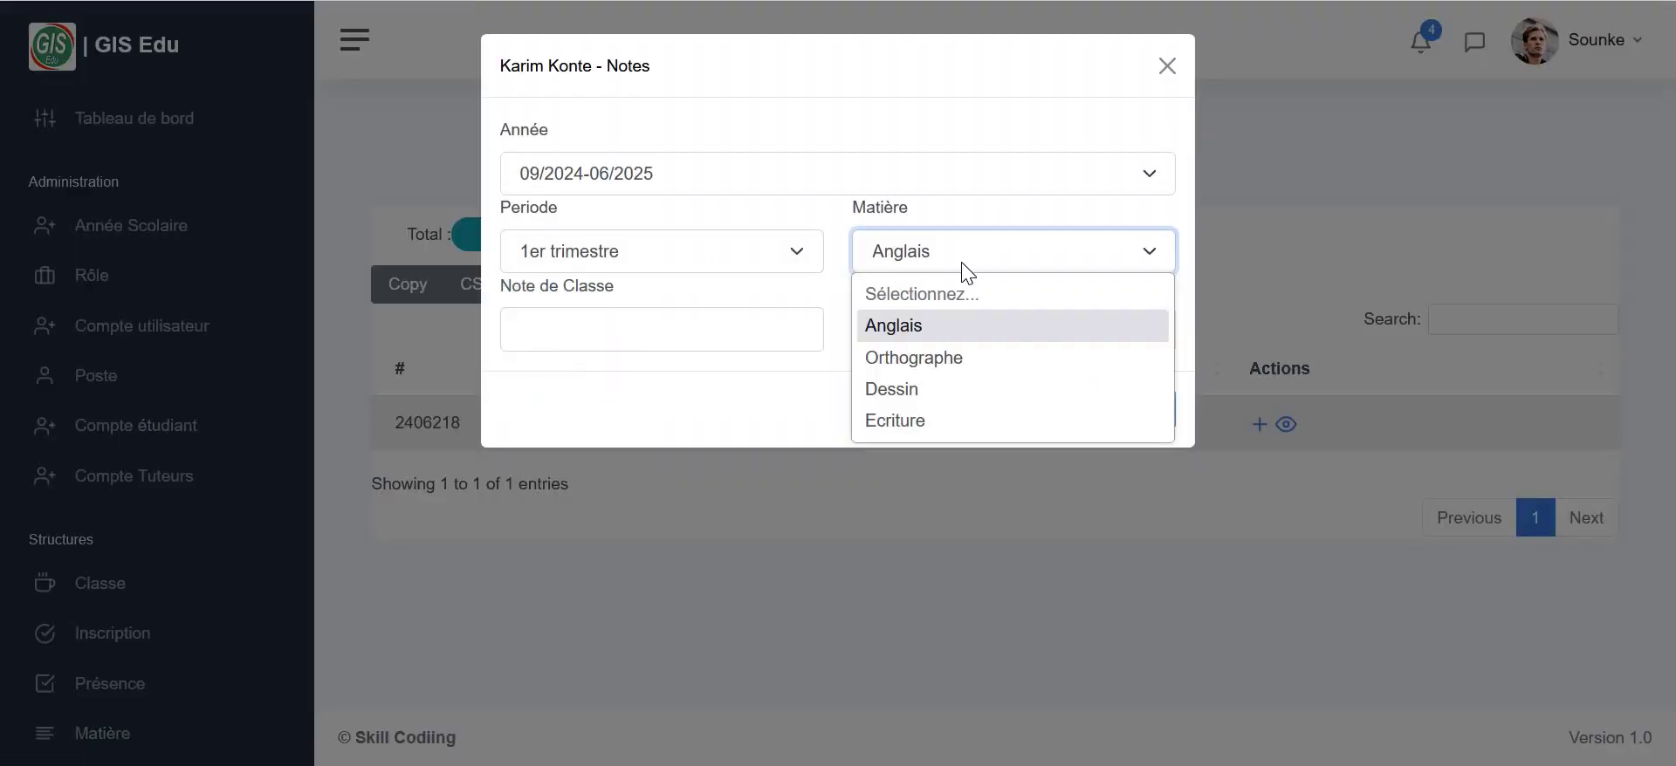
{"action": "left_click", "coordinate": [895, 359]}
{"action": "left_click", "coordinate": [751, 327]}
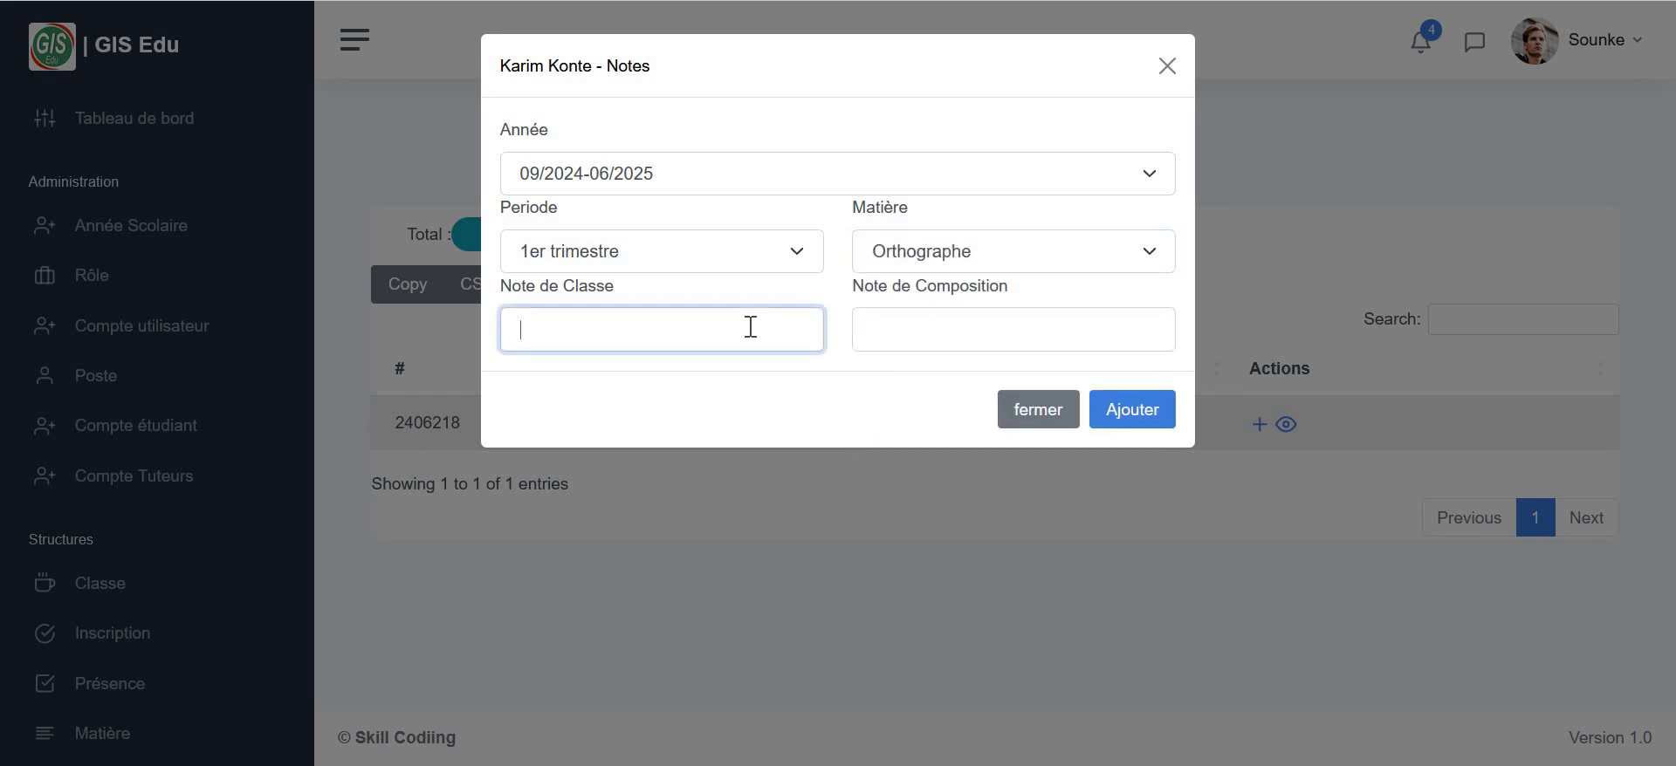
{"action": "type", "text": "14"}
{"action": "left_click", "coordinate": [966, 330]}
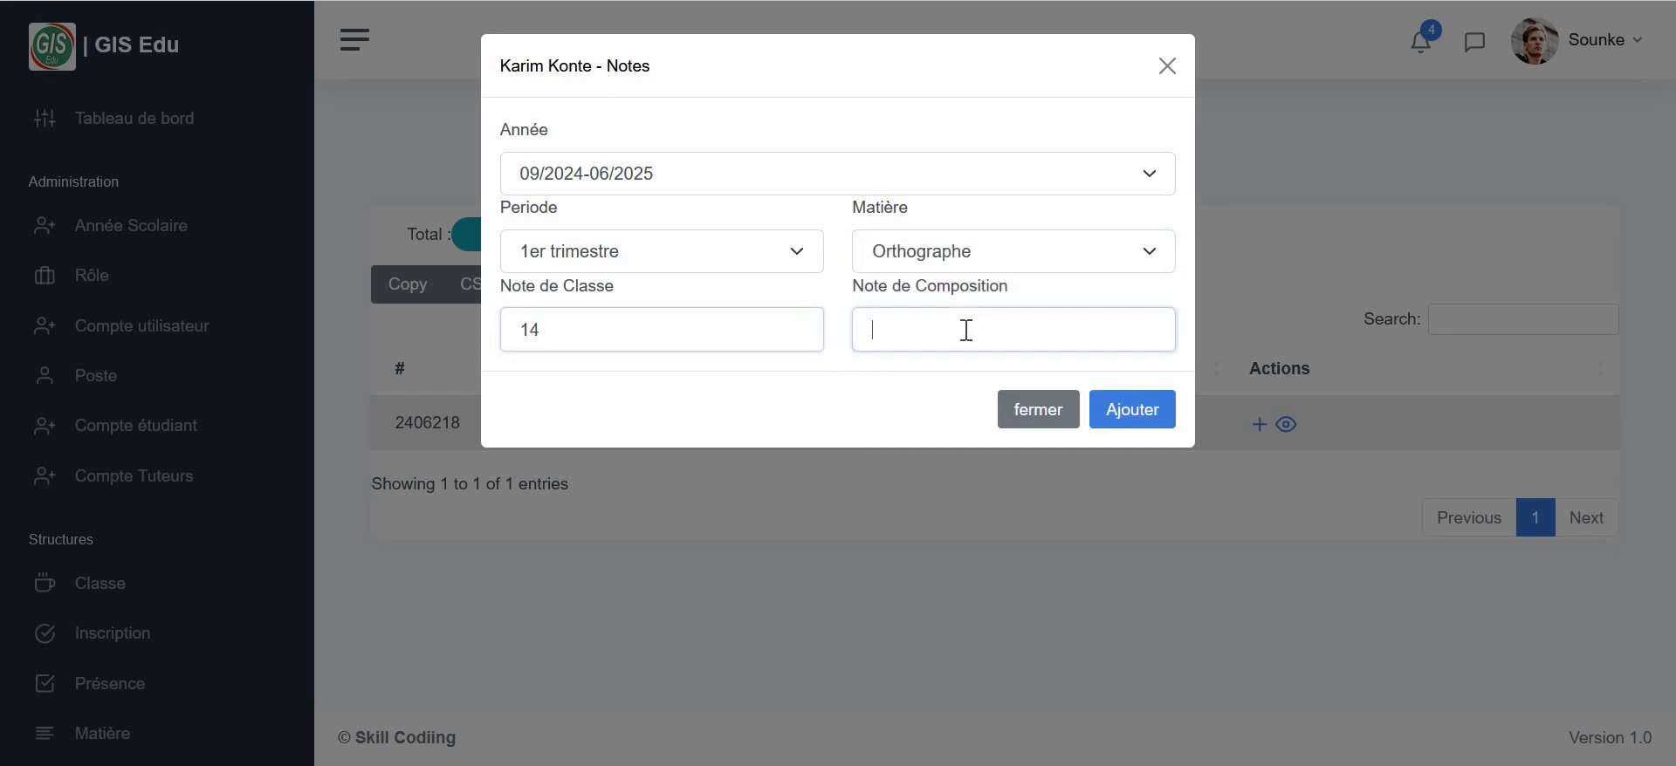
{"action": "type", "text": "1"}
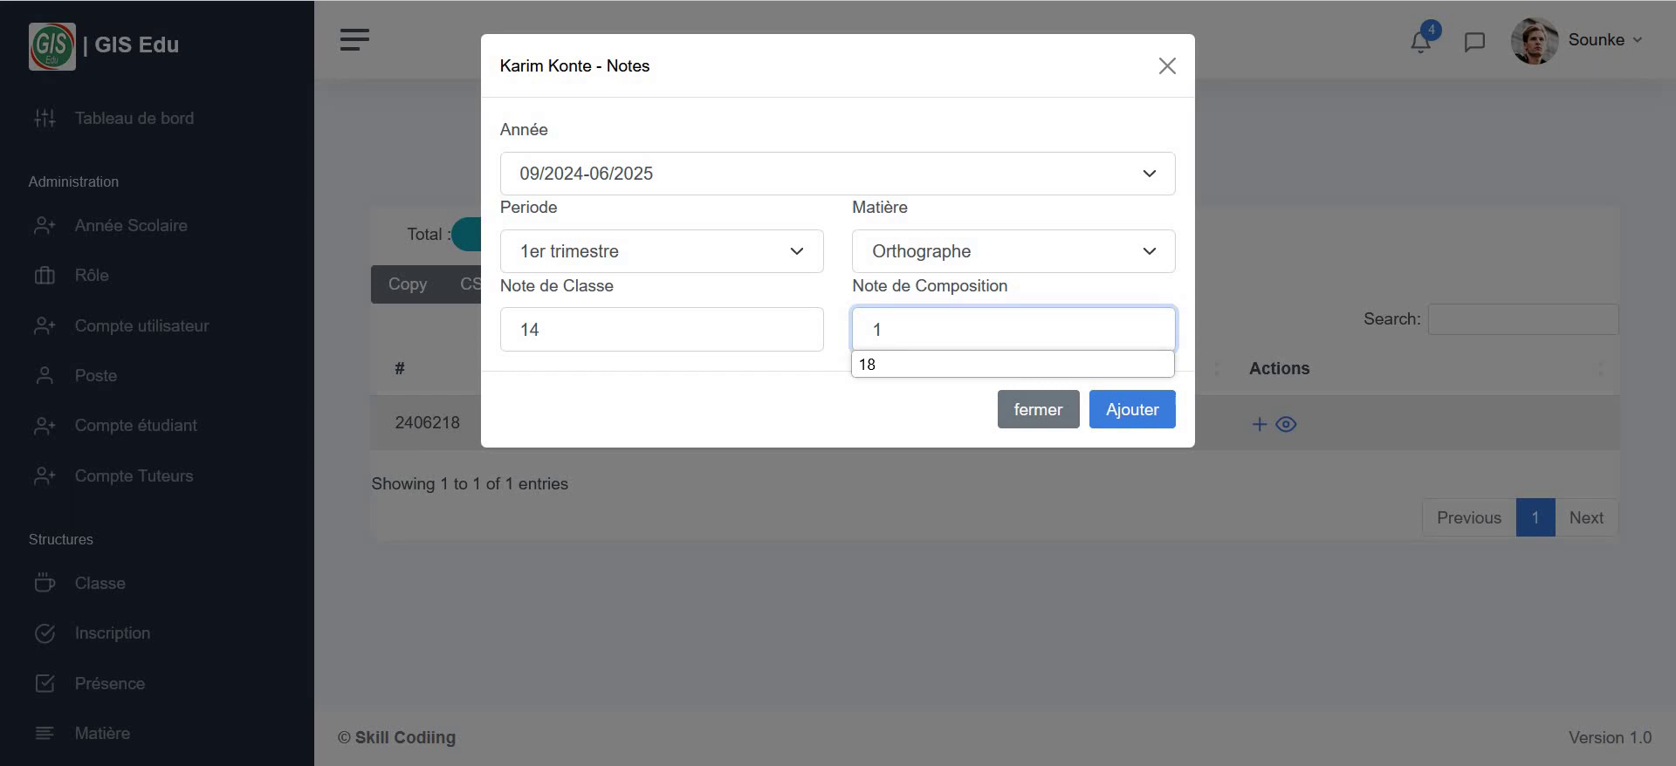
{"action": "type", "text": "7"}
{"action": "left_click", "coordinate": [1139, 415]}
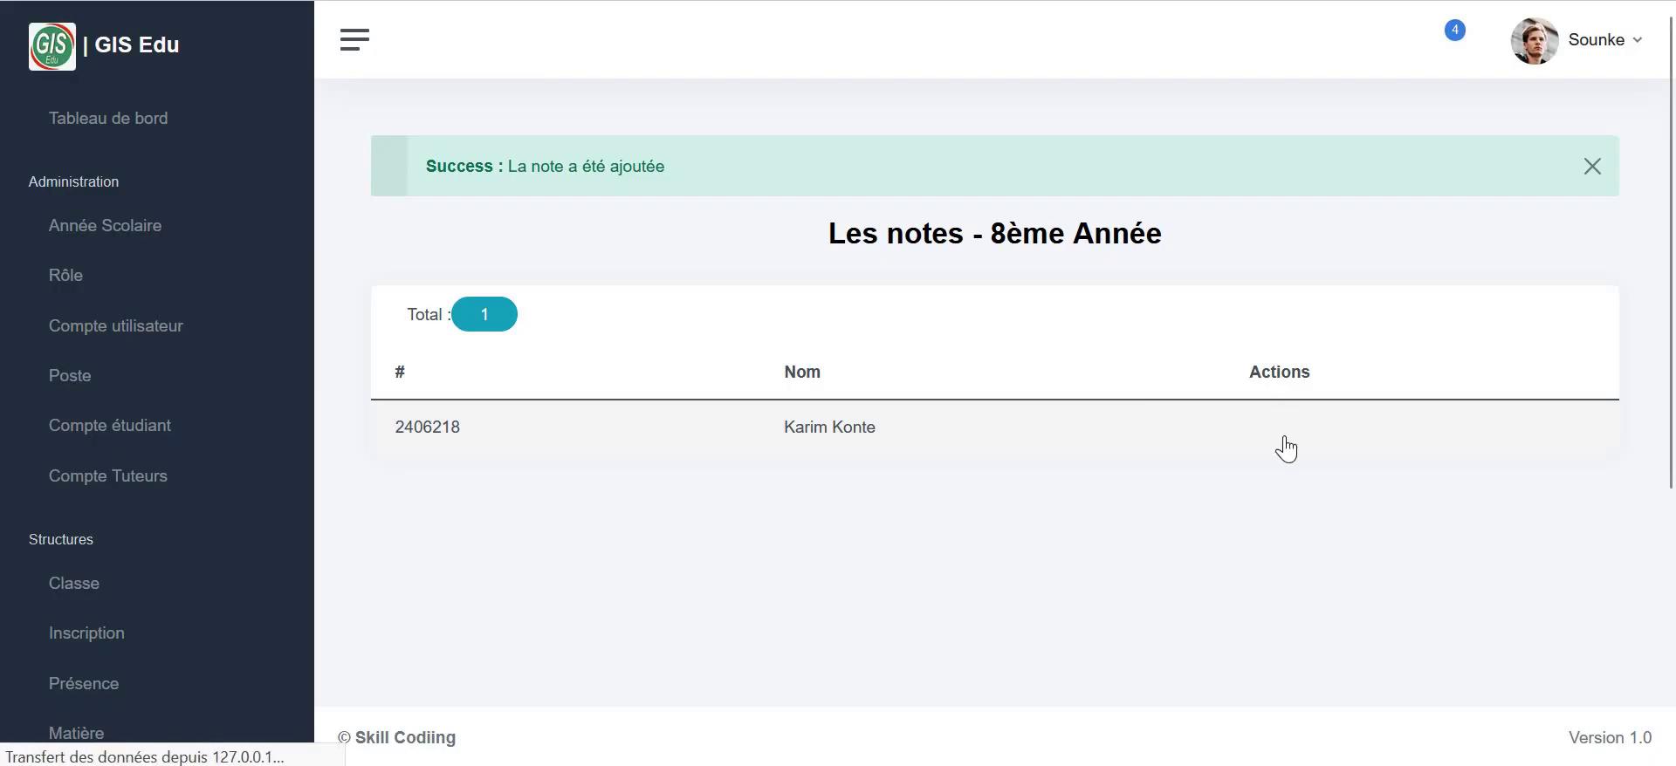
- View the student's recorded grades, print the first-term notes, and close the view
{"action": "left_click", "coordinate": [1285, 505]}
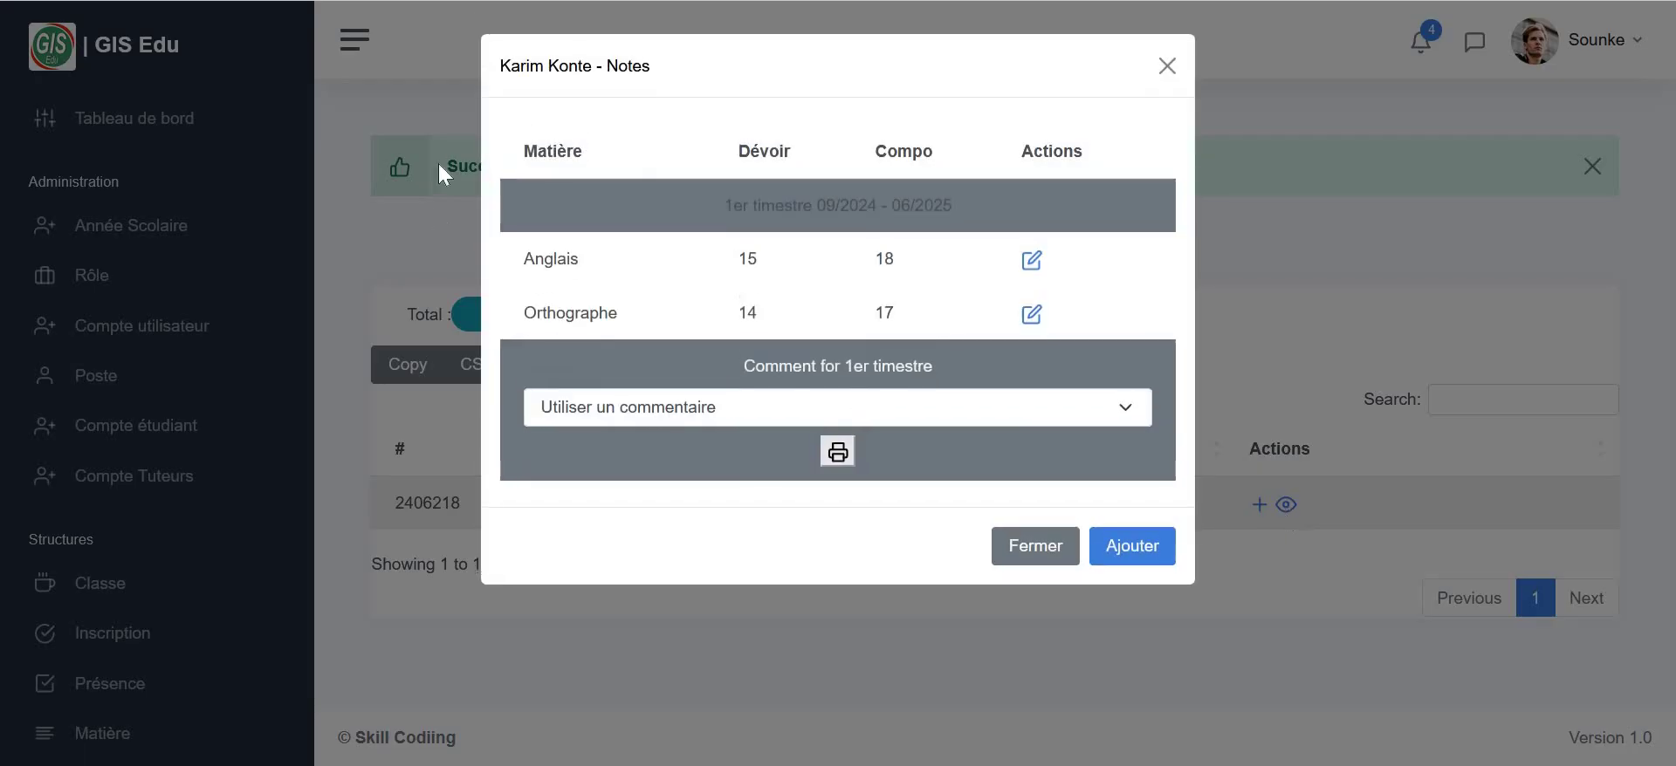
{"action": "left_click", "coordinate": [835, 462]}
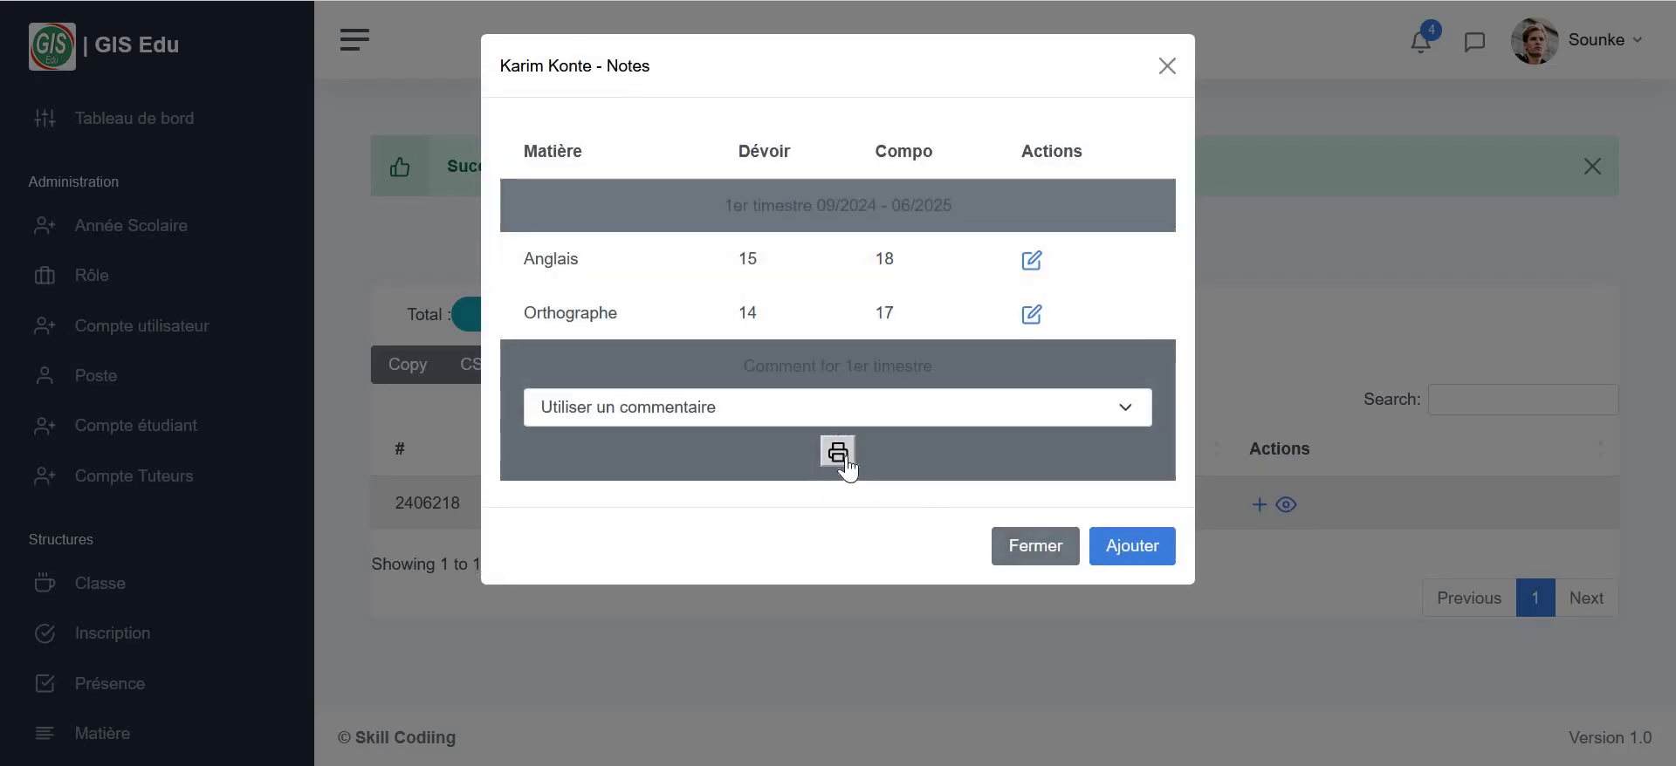
{"action": "left_click", "coordinate": [849, 644]}
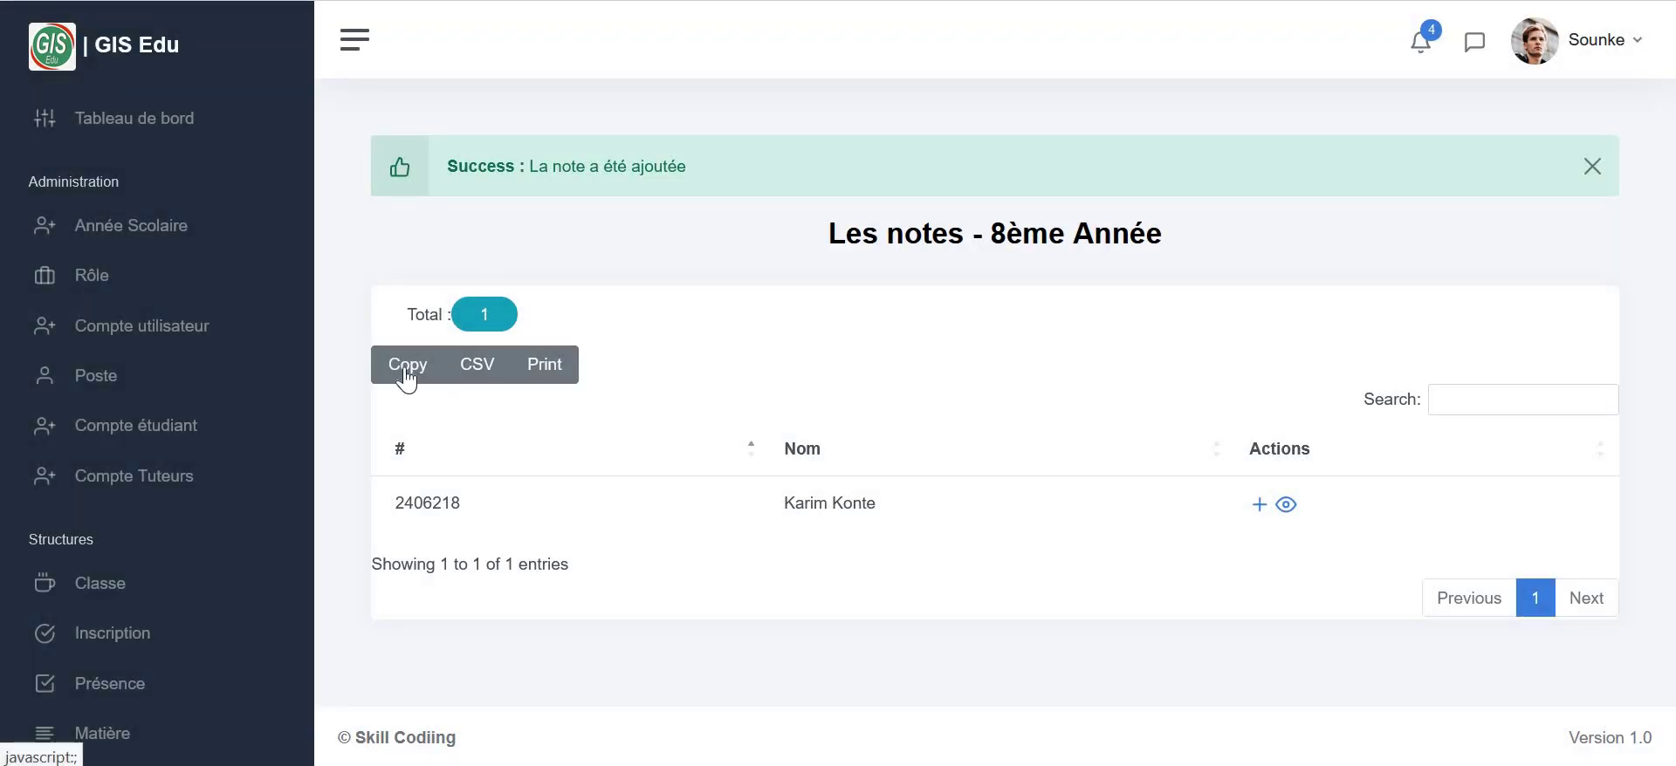
- Start a new payment in Paiements for the 8ème Année student
{"action": "scroll", "coordinate": [149, 524], "scroll_direction": "down", "scroll_amount": 5}
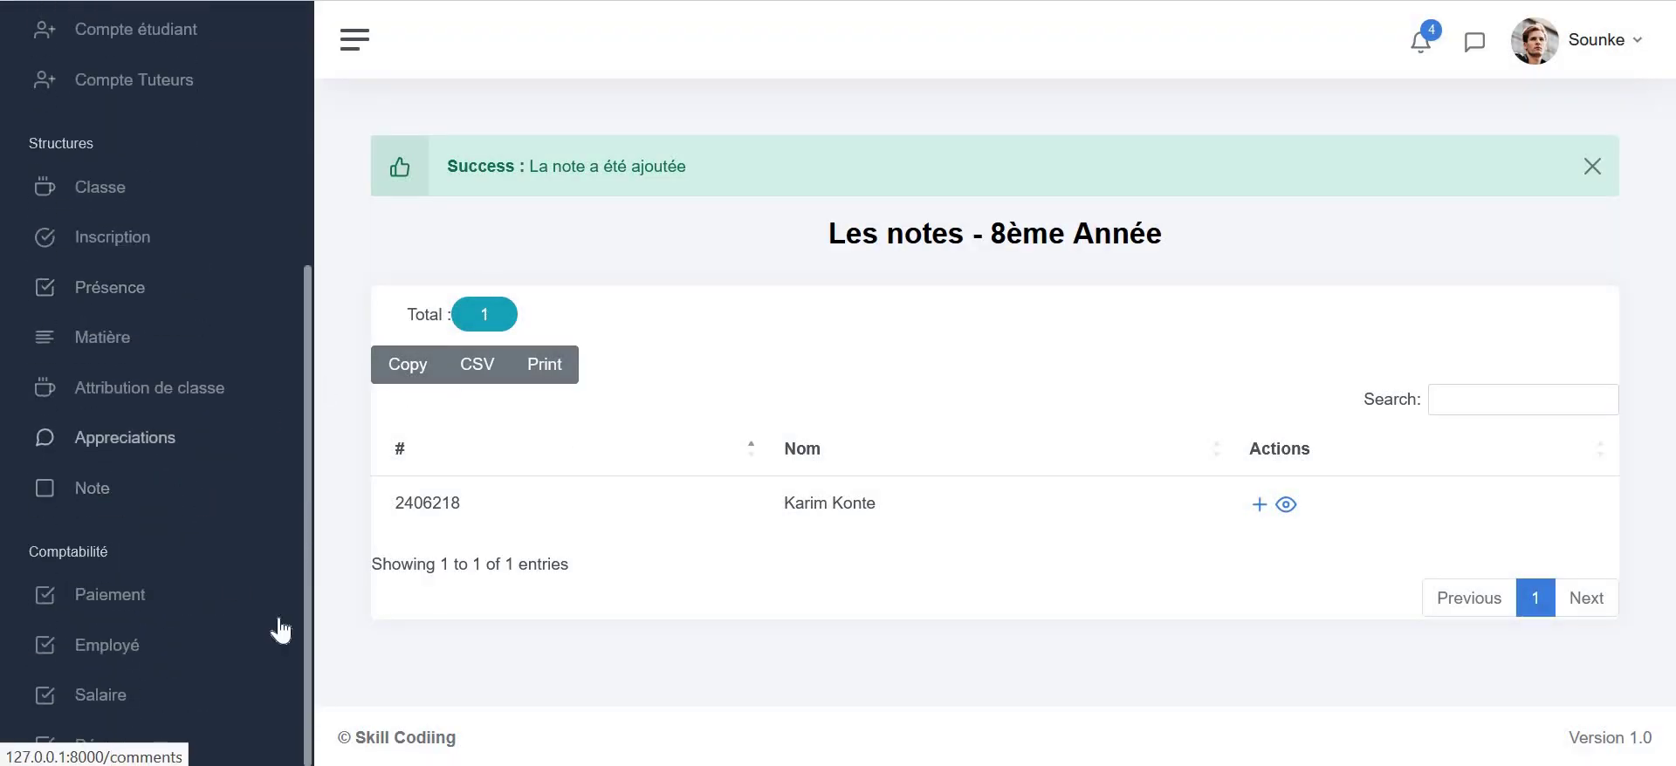
{"action": "left_click", "coordinate": [91, 602]}
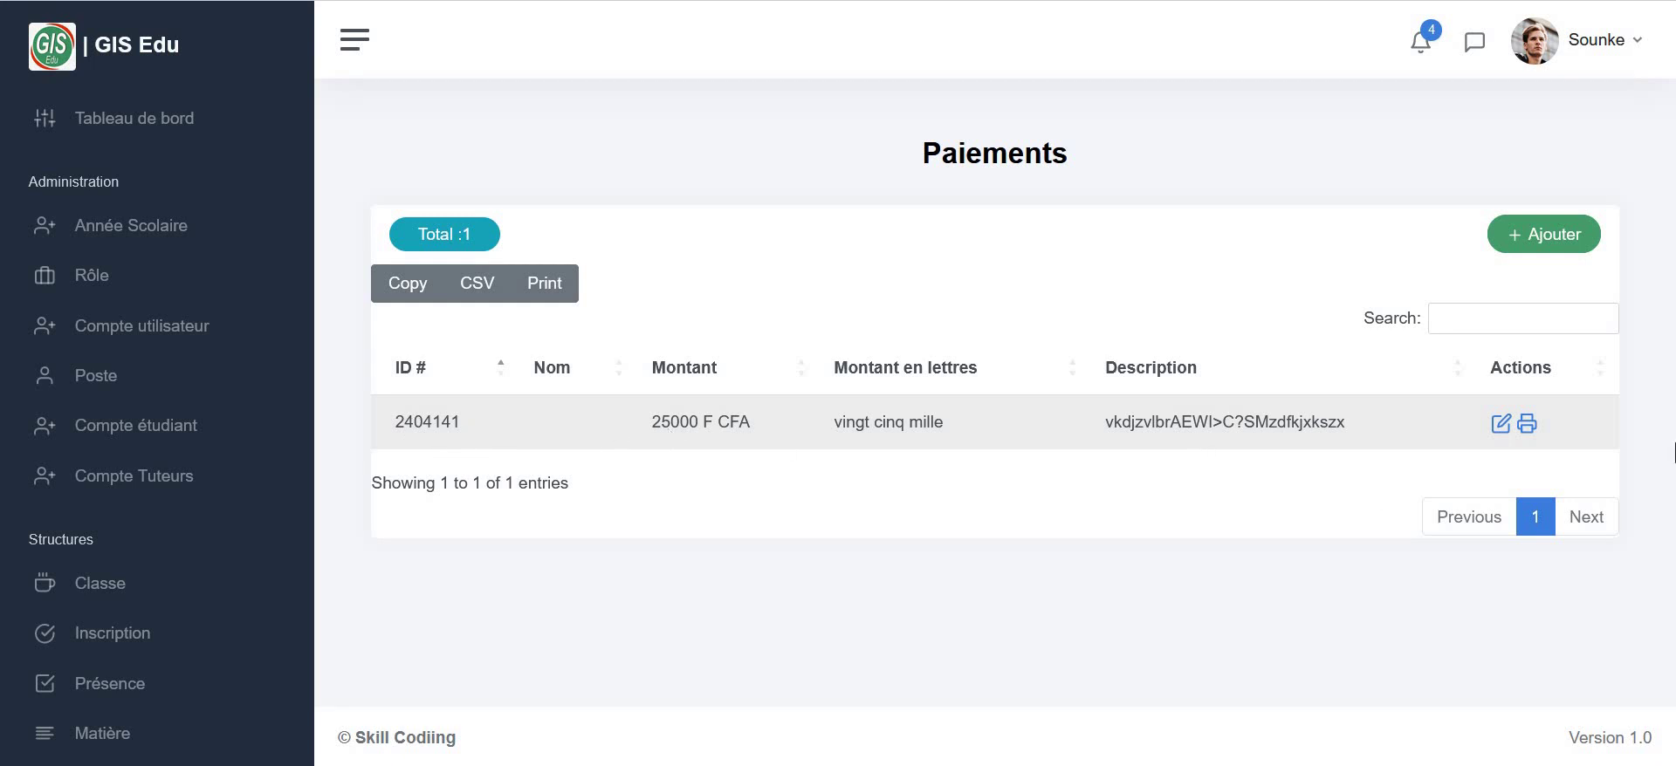
{"action": "left_click", "coordinate": [1560, 236]}
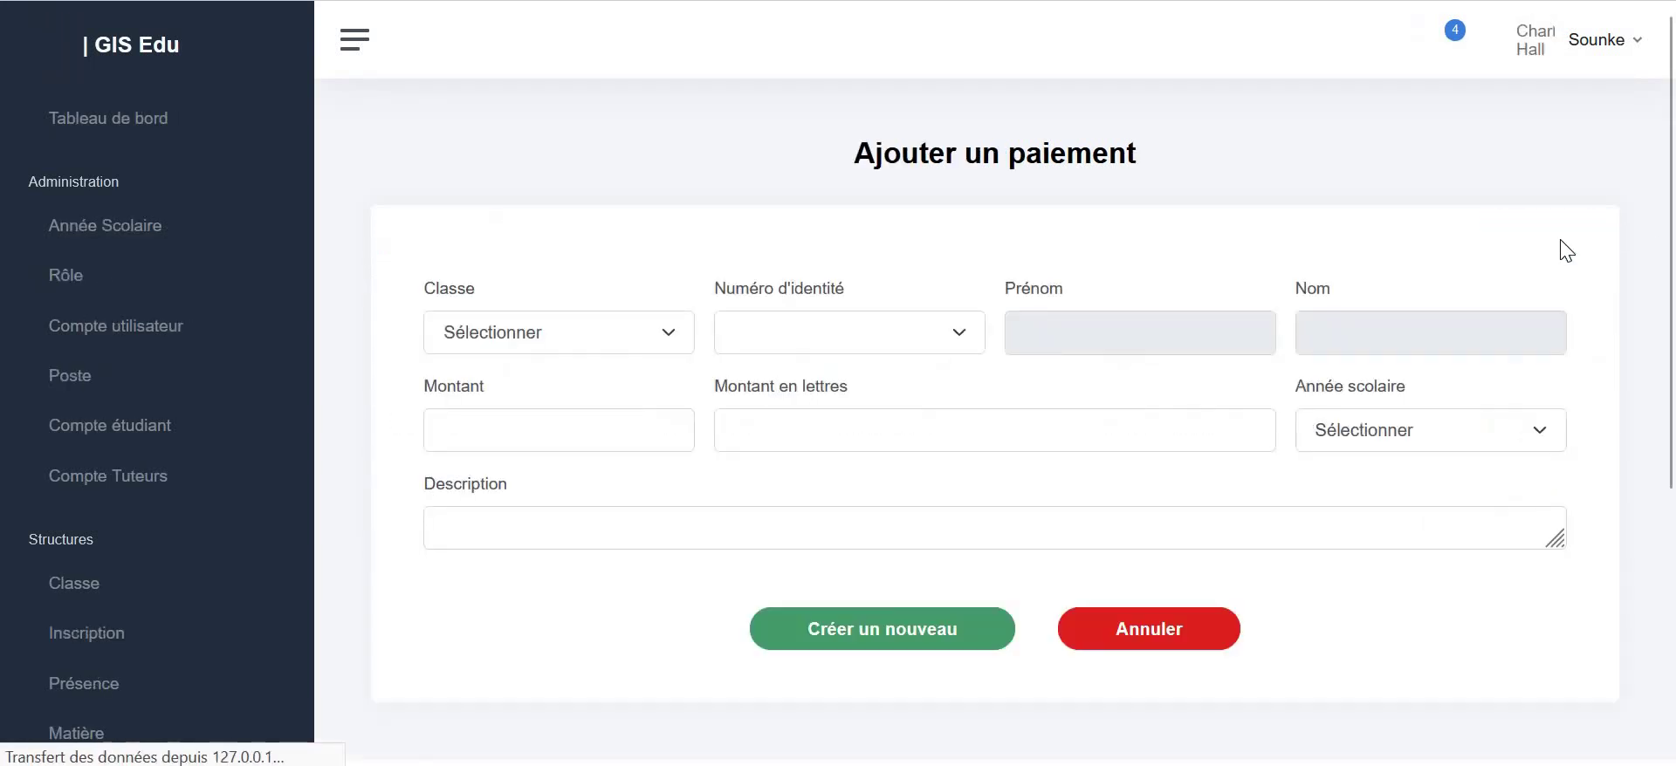
{"action": "left_click", "coordinate": [659, 333]}
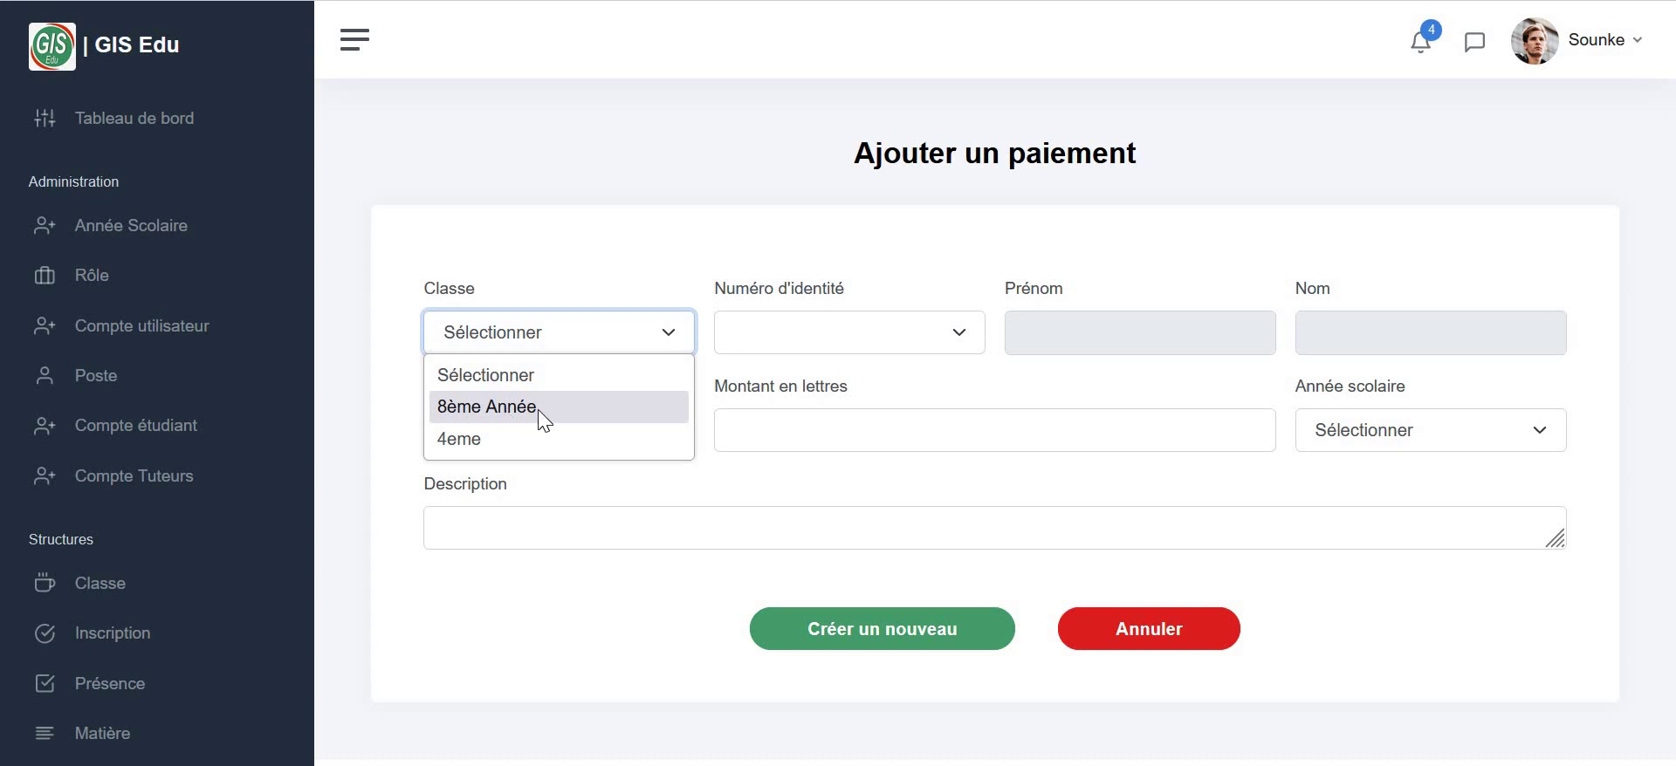
{"action": "left_click", "coordinate": [550, 409]}
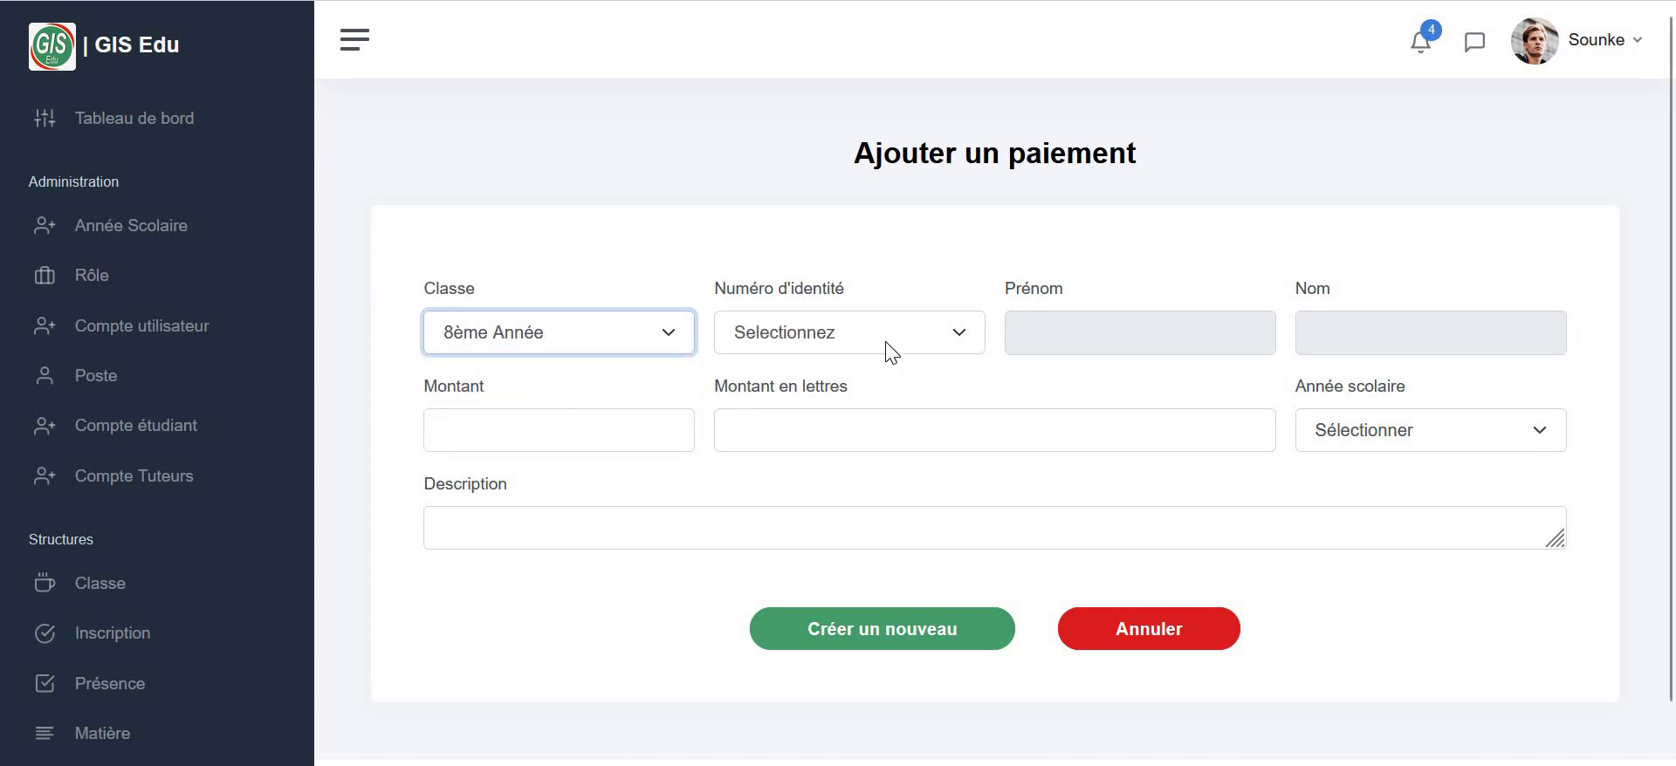
{"action": "left_click", "coordinate": [830, 331]}
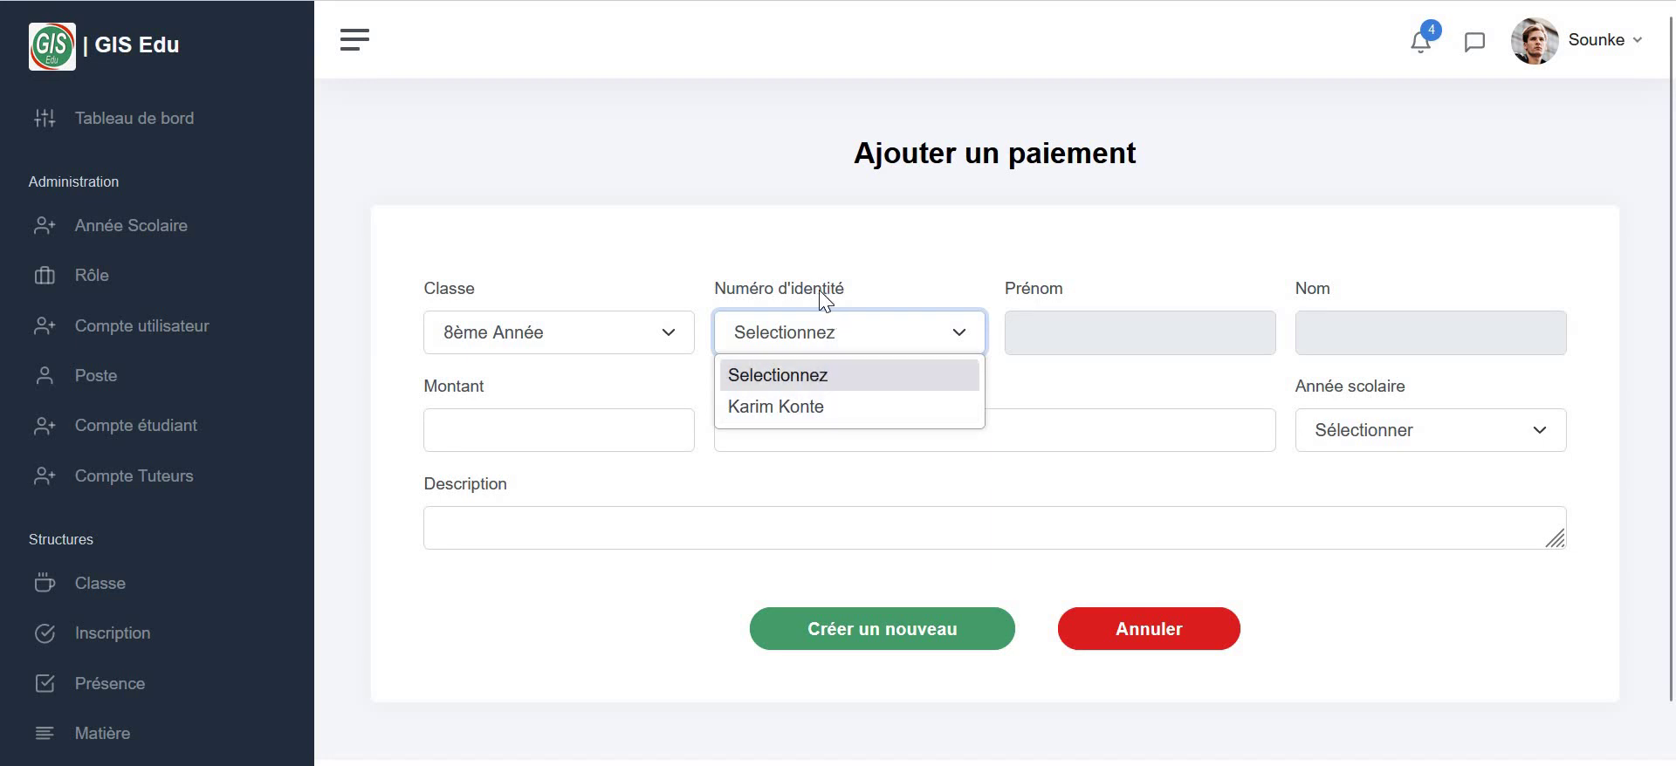
{"action": "left_click", "coordinate": [854, 407]}
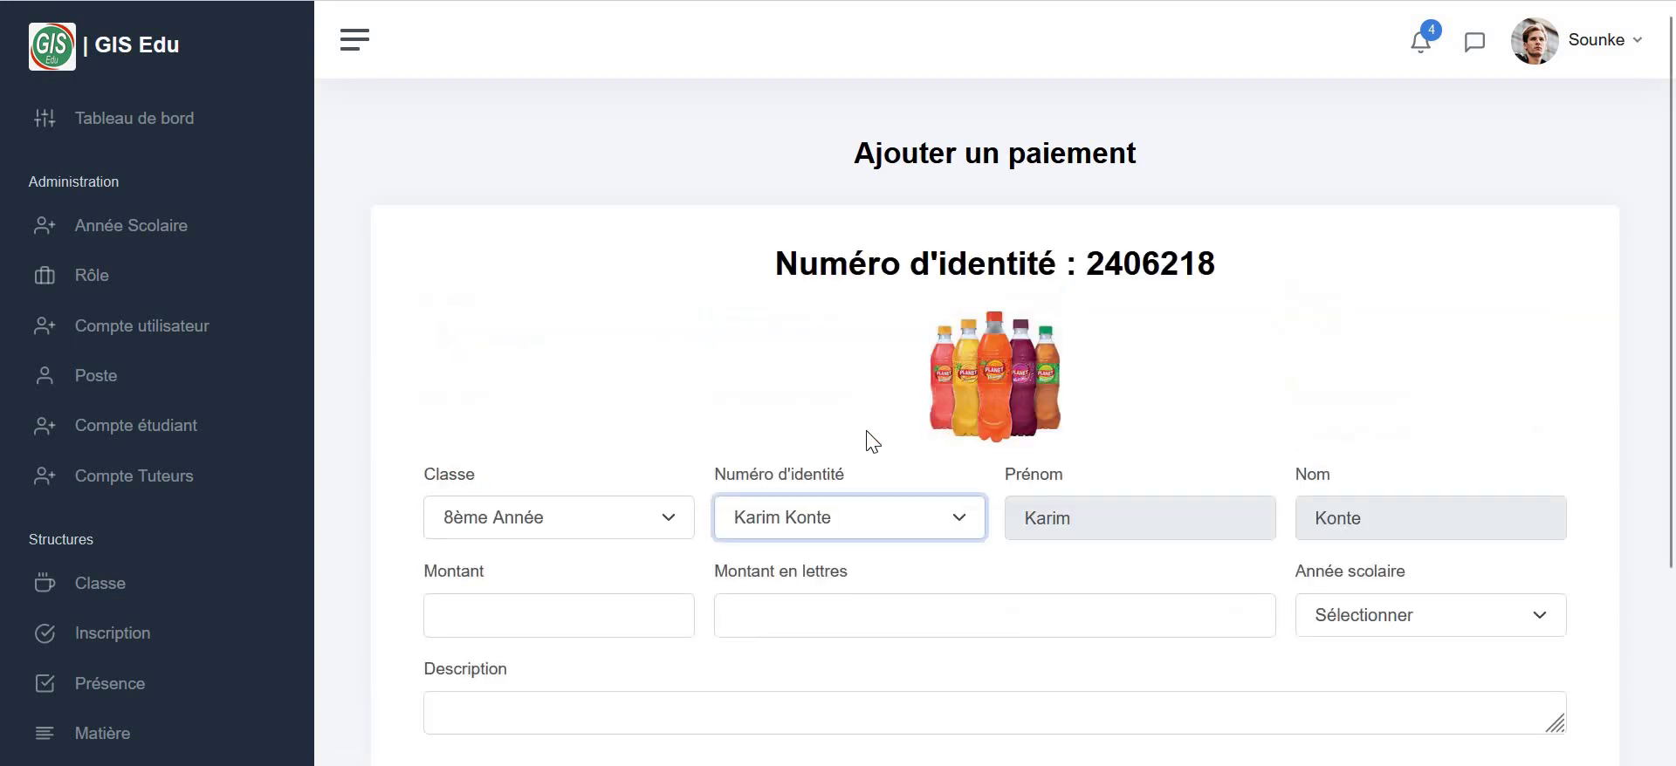
- Enter 40000 ('quarante mille'), year 09/2024 - 06/2025, description '1er versement', then save
{"action": "scroll", "coordinate": [981, 359], "scroll_direction": "down", "scroll_amount": 2}
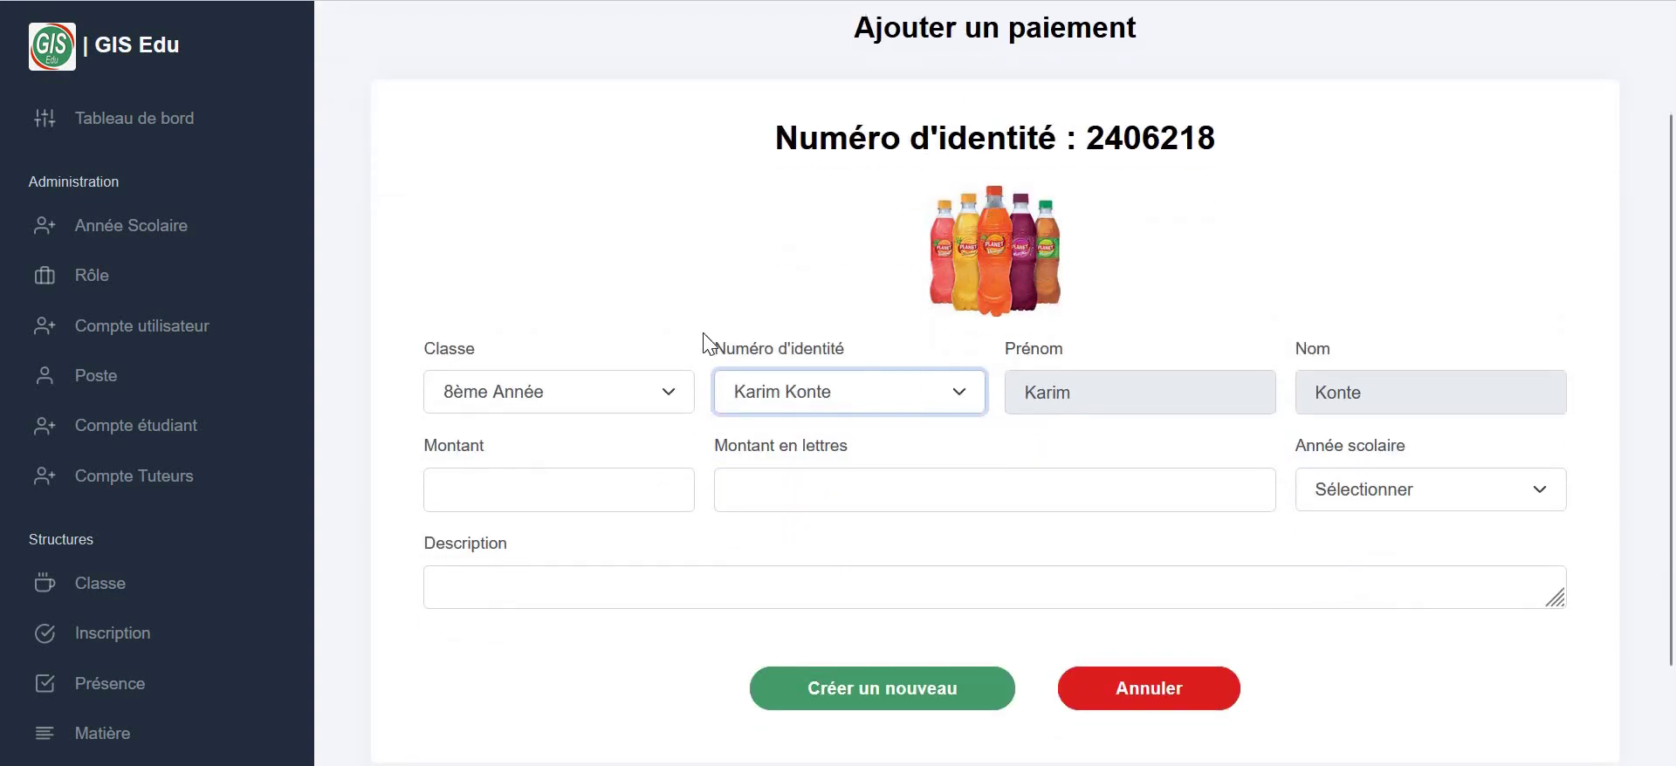
{"action": "left_click", "coordinate": [543, 487]}
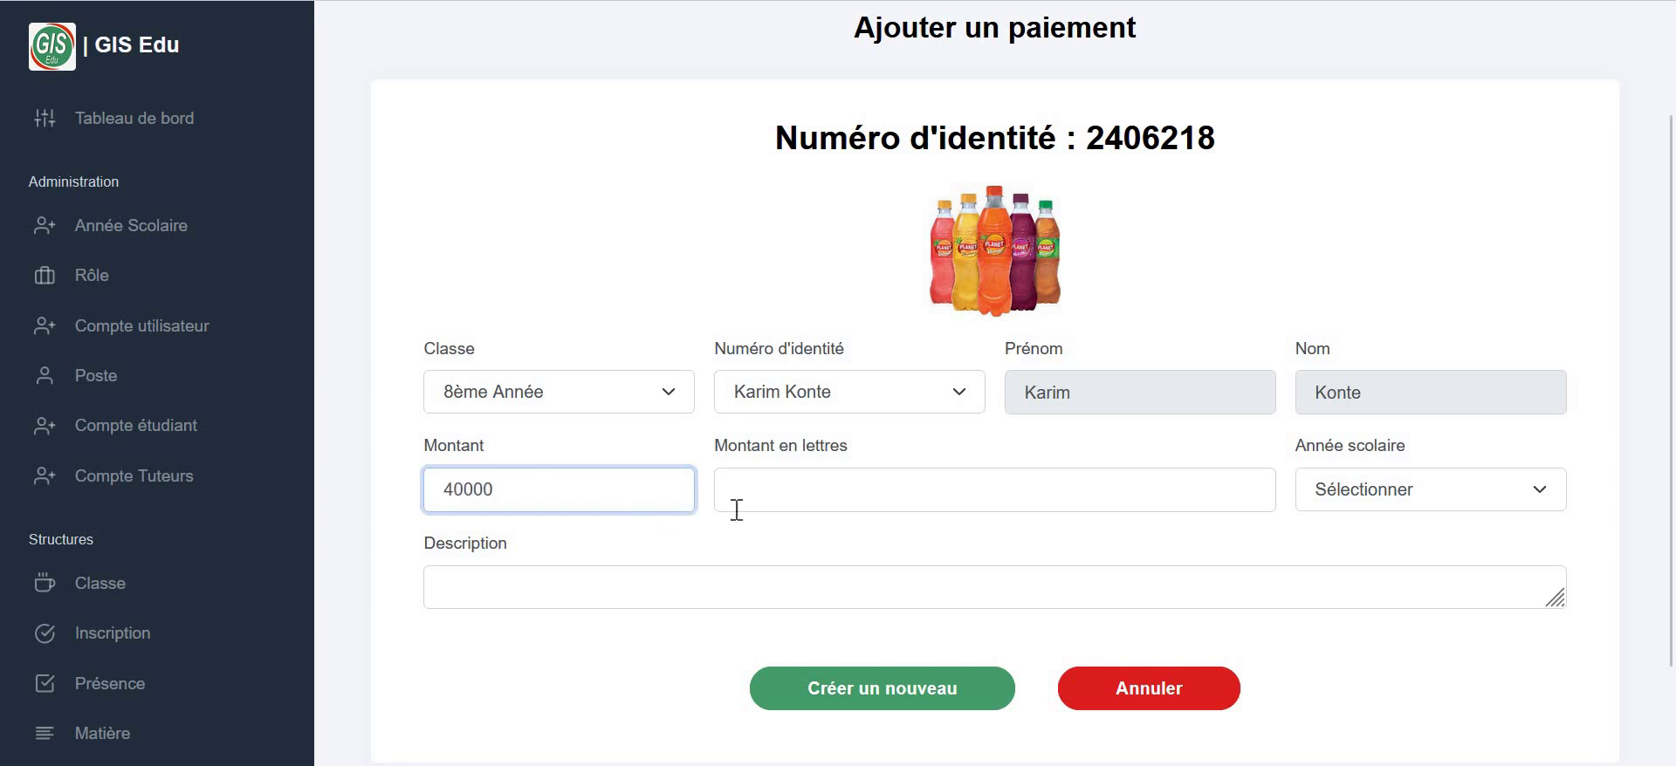
{"action": "left_click", "coordinate": [775, 488]}
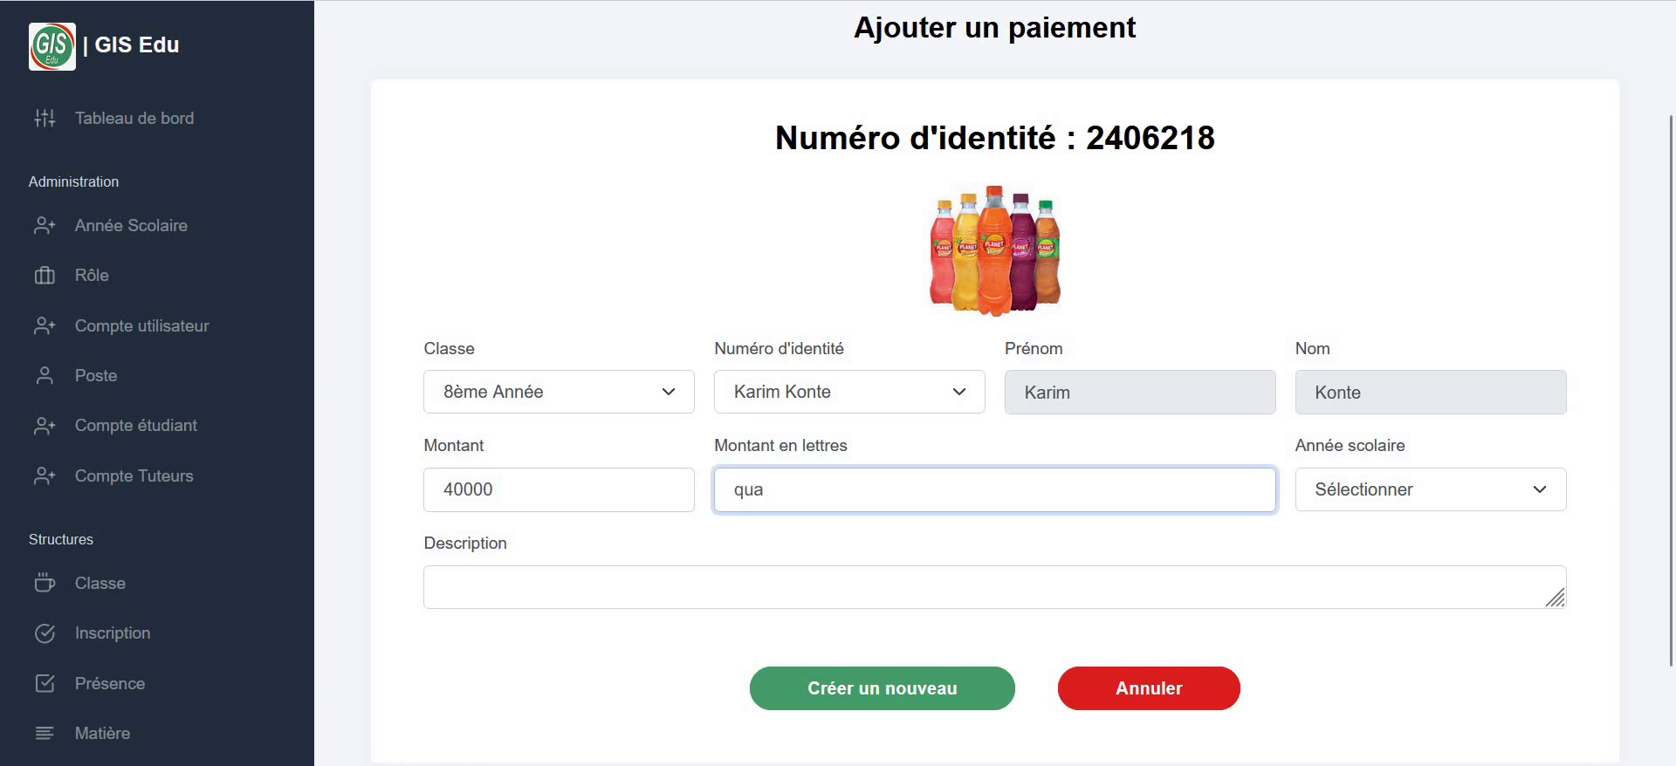
{"action": "type", "text": "quanrante"}
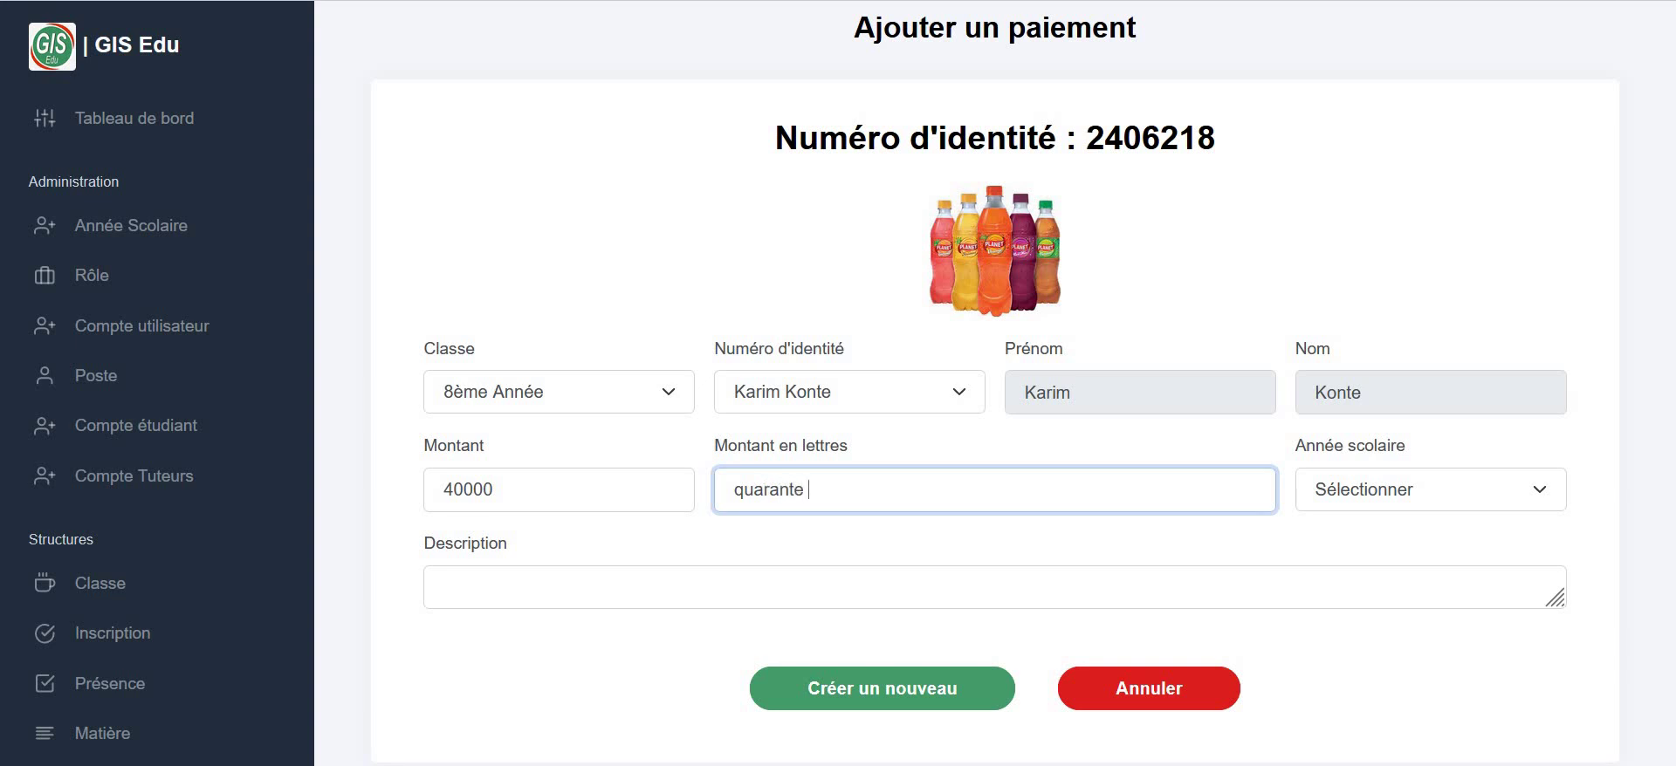
{"action": "type", "text": "mu"}
{"action": "left_click", "coordinate": [1331, 493]}
{"action": "left_click", "coordinate": [1344, 598]}
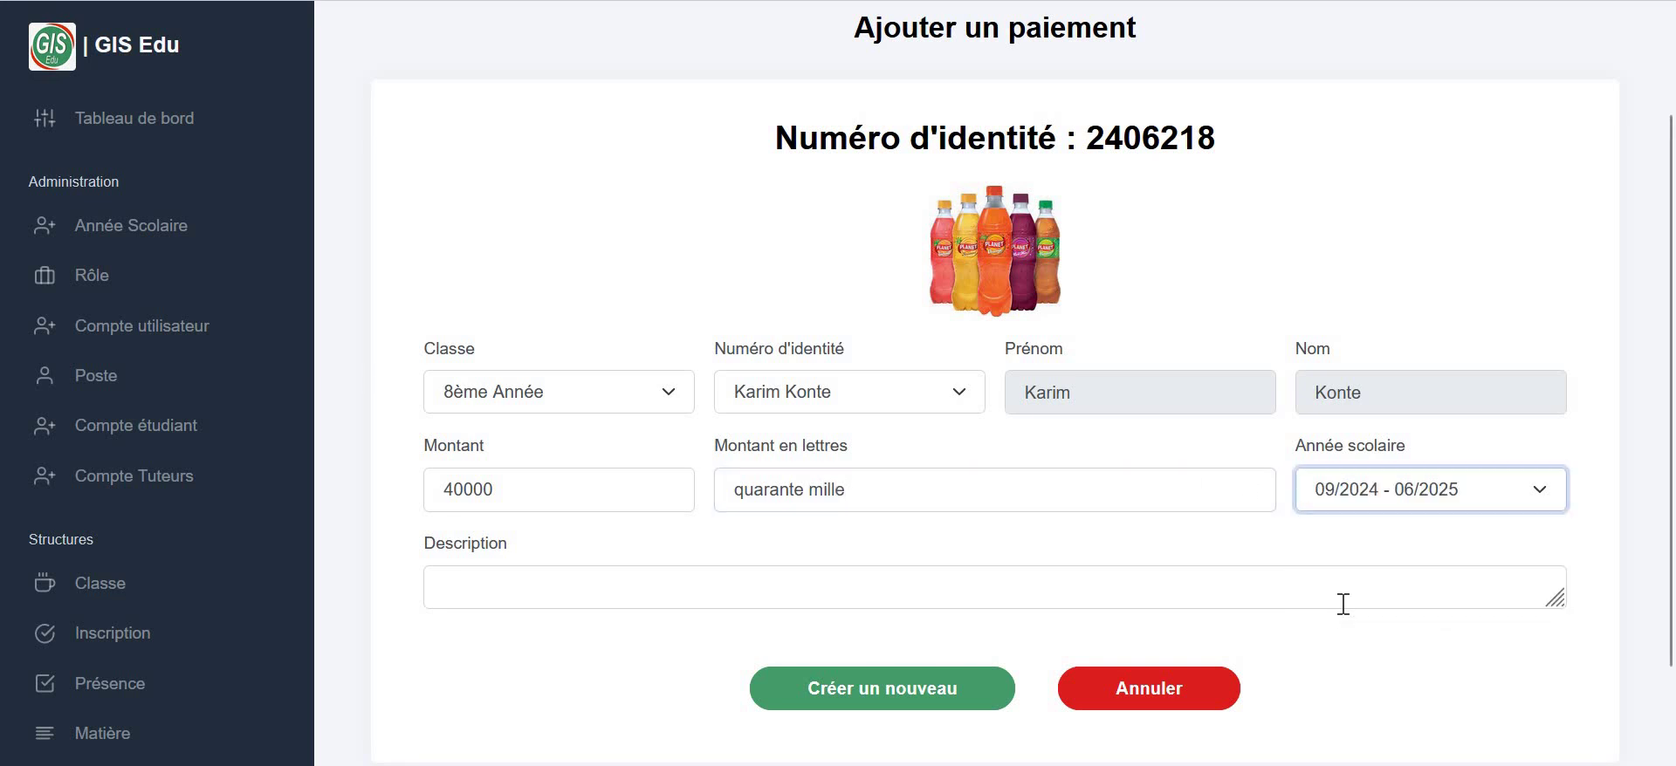
{"action": "left_click", "coordinate": [576, 596]}
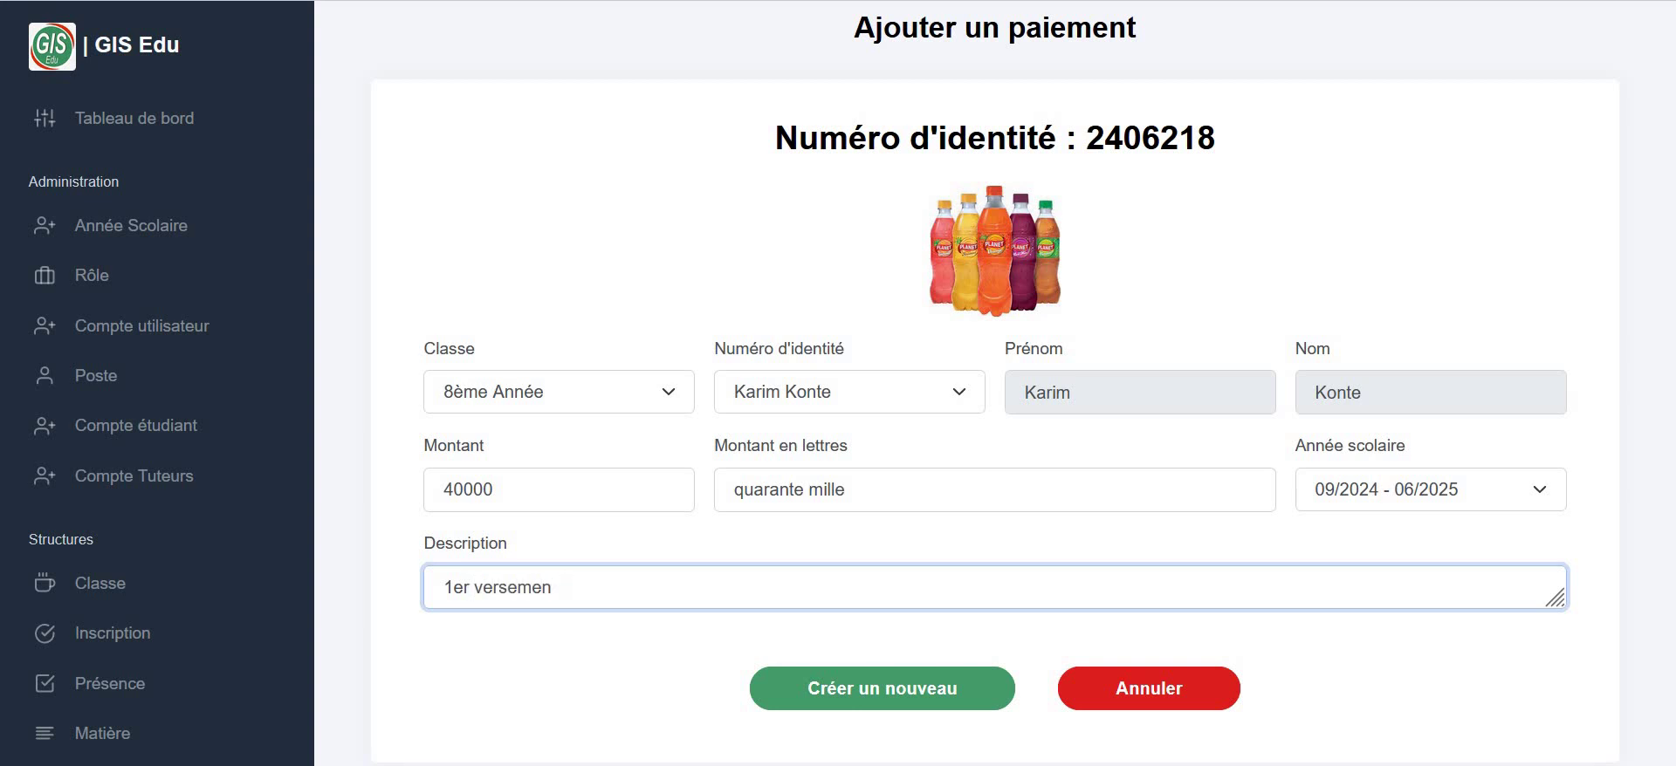
{"action": "left_click", "coordinate": [809, 688]}
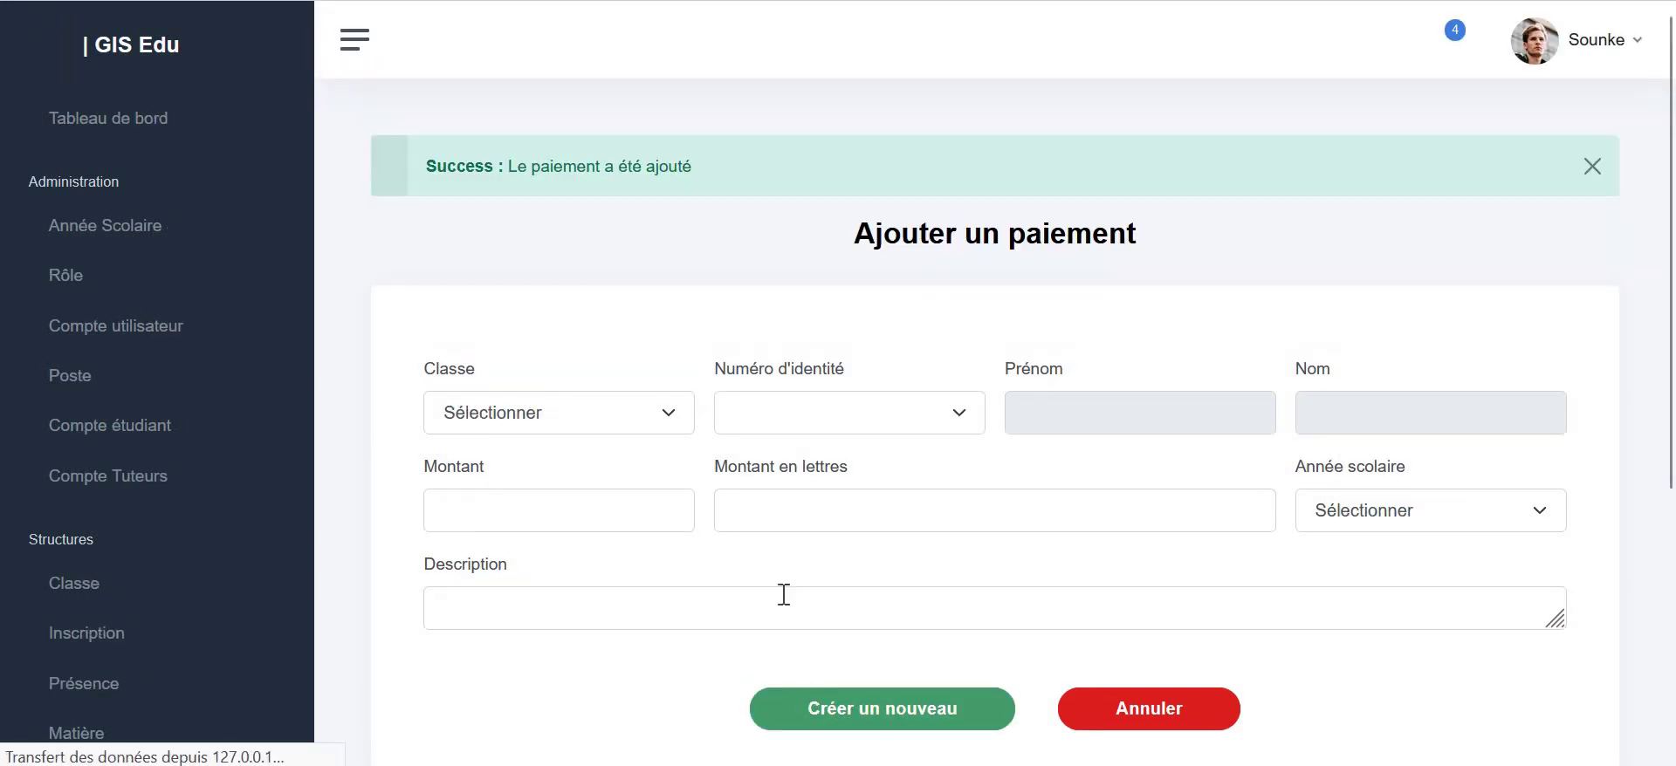
{"action": "left_click", "coordinate": [1169, 726]}
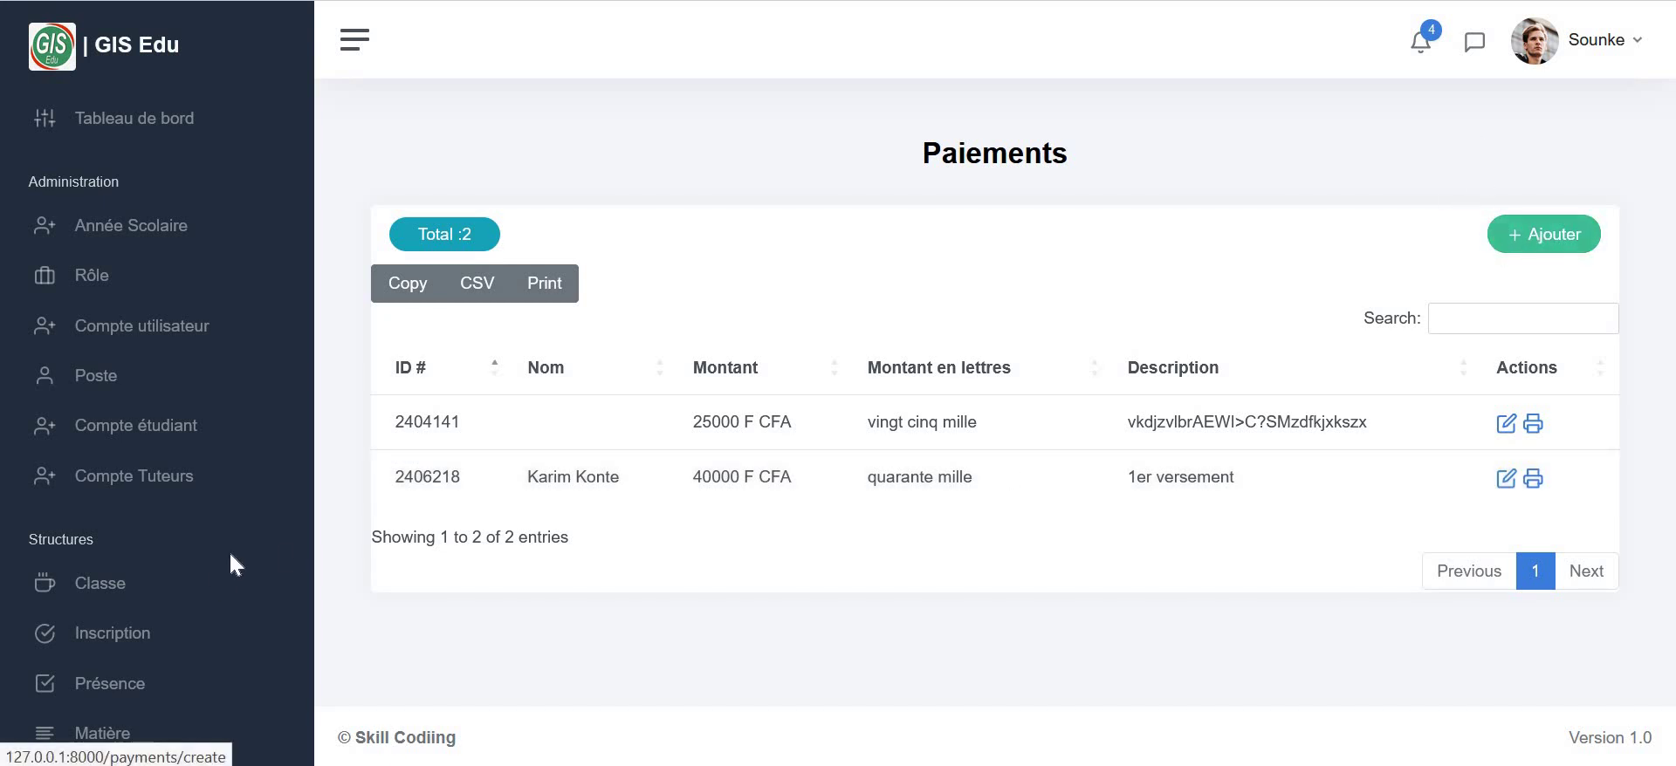
- Open Comptabilité > Employé, showing an empty list with 0 employees
{"action": "scroll", "coordinate": [213, 588], "scroll_direction": "down", "scroll_amount": 5}
{"action": "left_click", "coordinate": [127, 662]}
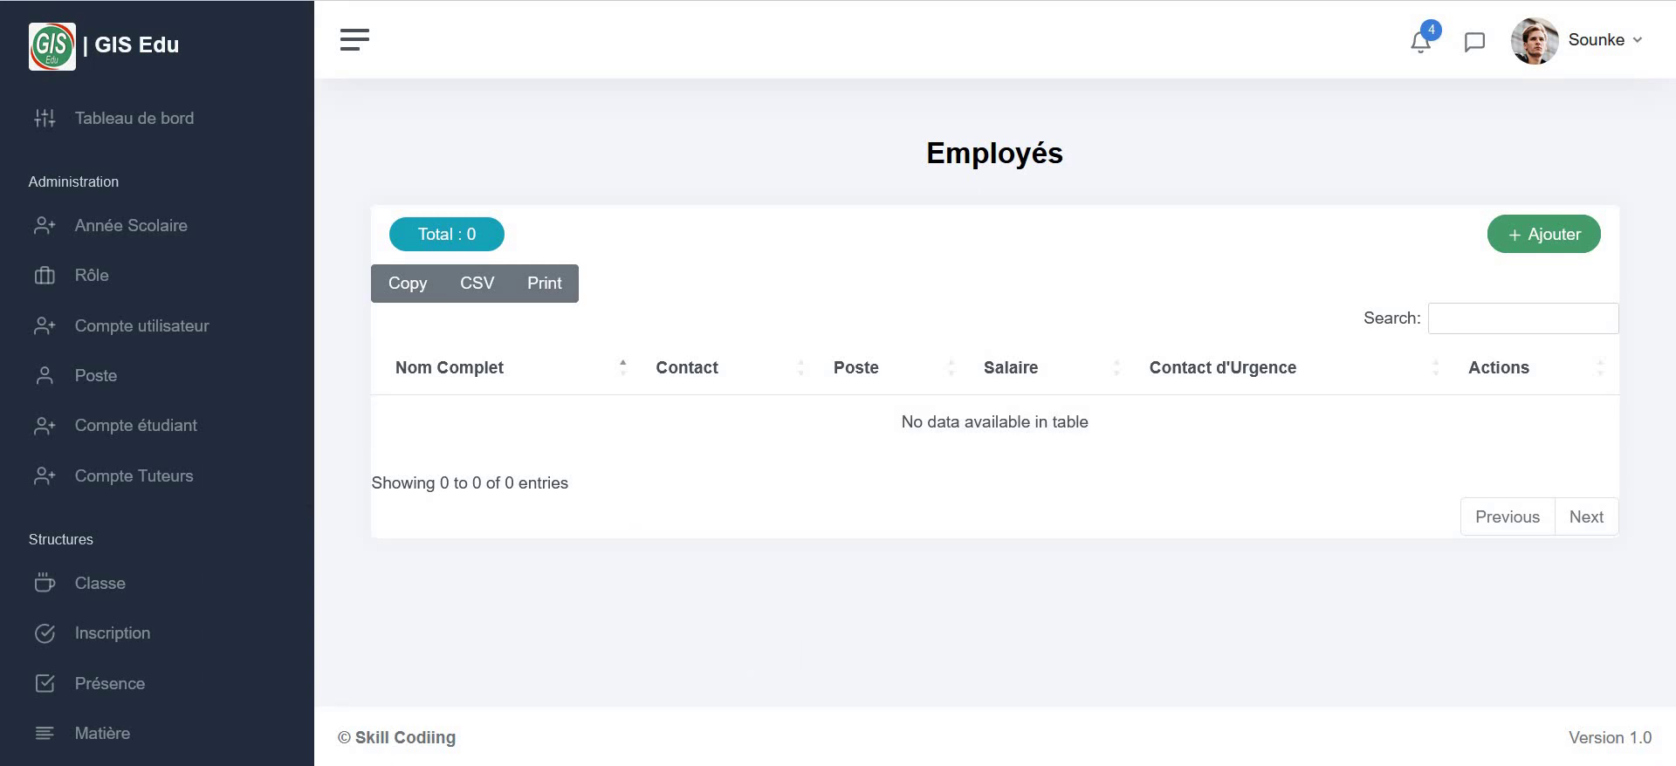
- Start a new employee, autofill the form with sample data, and replace the full name
{"action": "scroll", "coordinate": [48, 659], "scroll_direction": "down", "scroll_amount": 3}
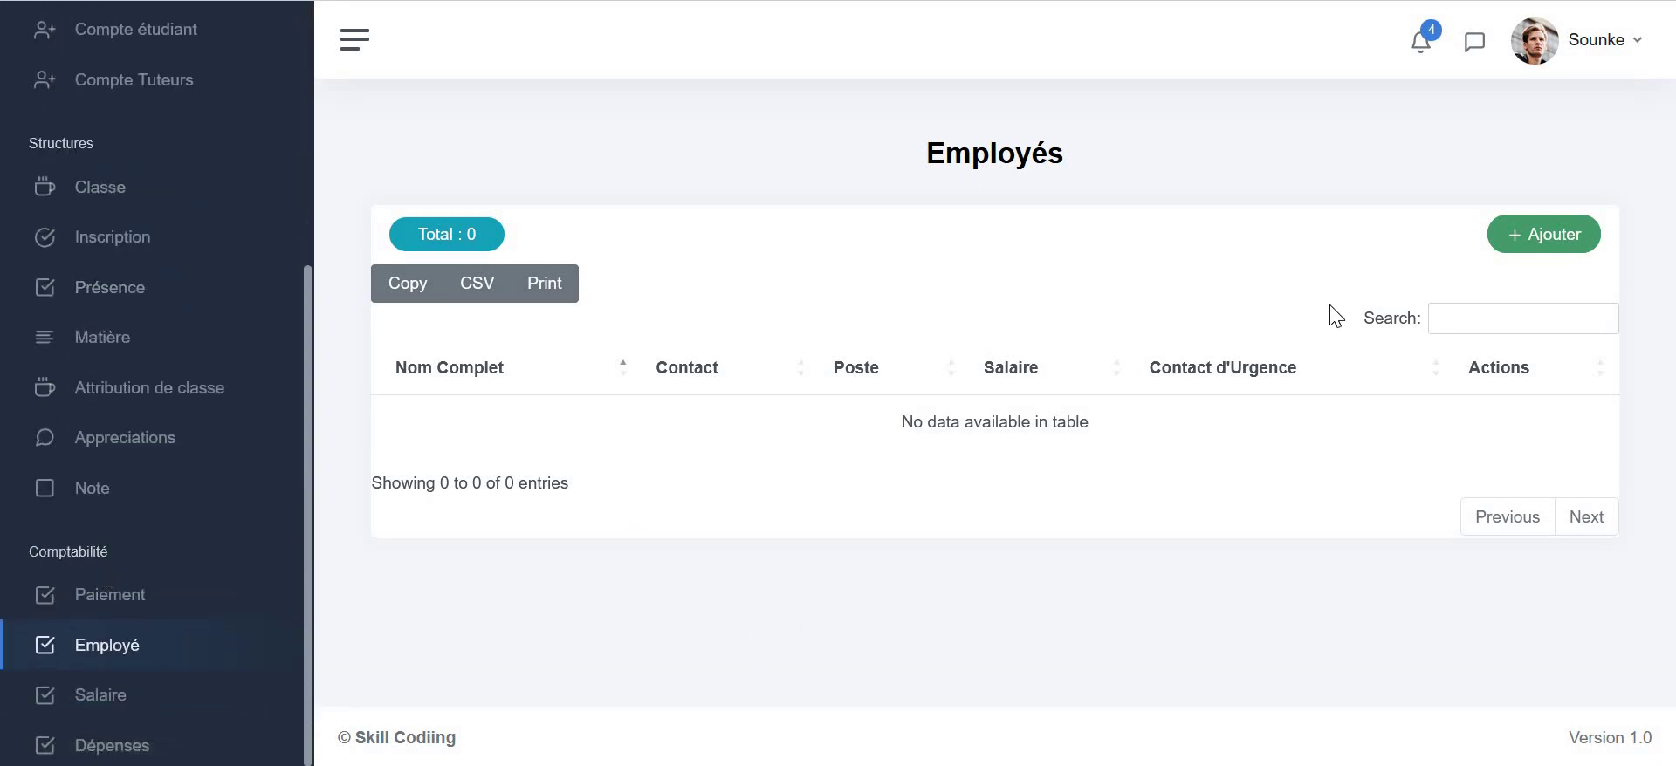
{"action": "left_click", "coordinate": [1538, 261]}
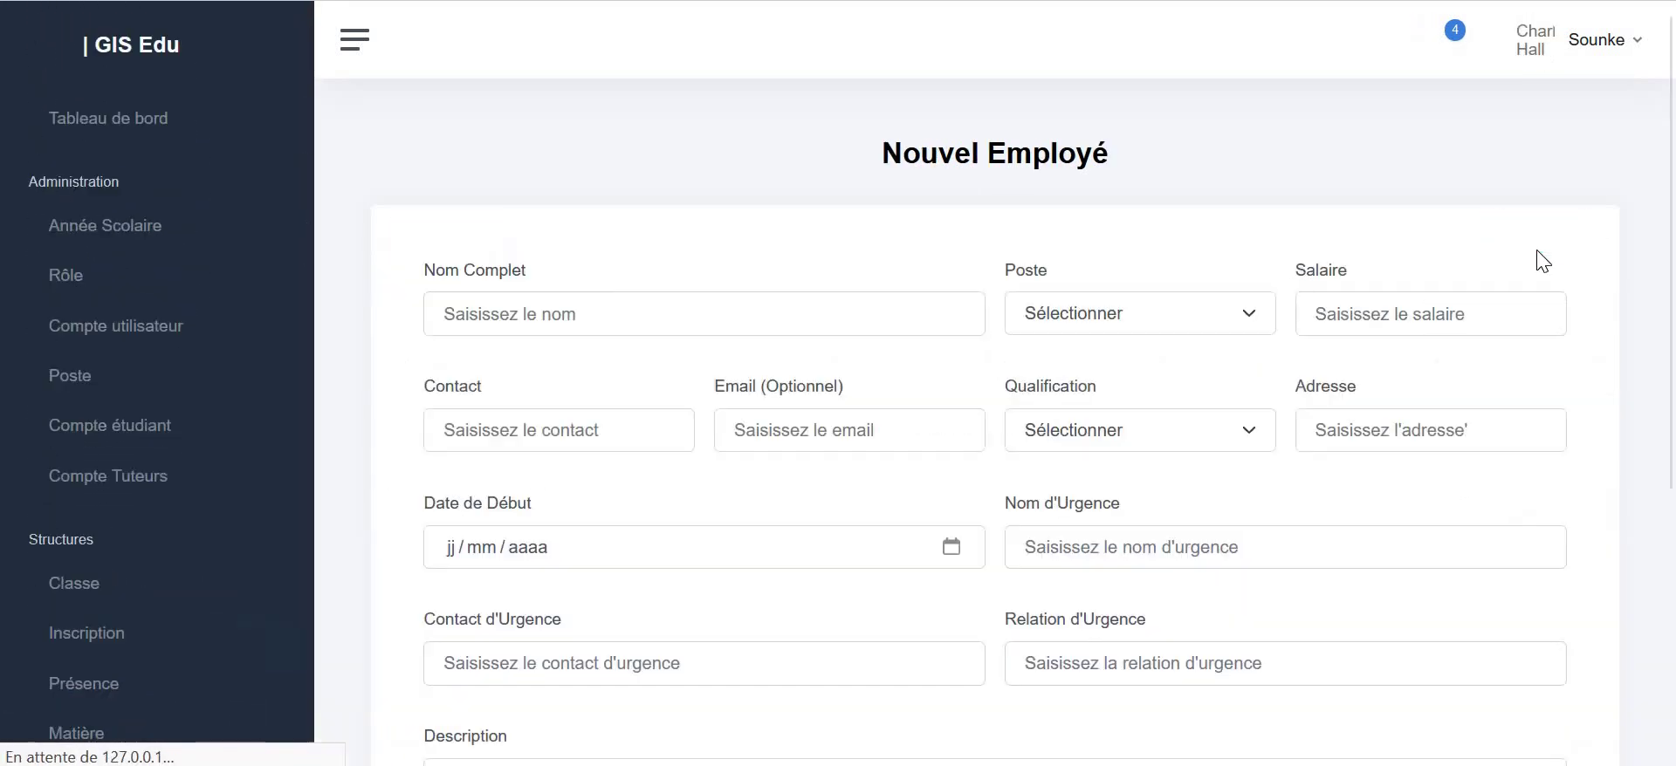
{"action": "left_click", "coordinate": [709, 333]}
{"action": "left_click", "coordinate": [711, 339]}
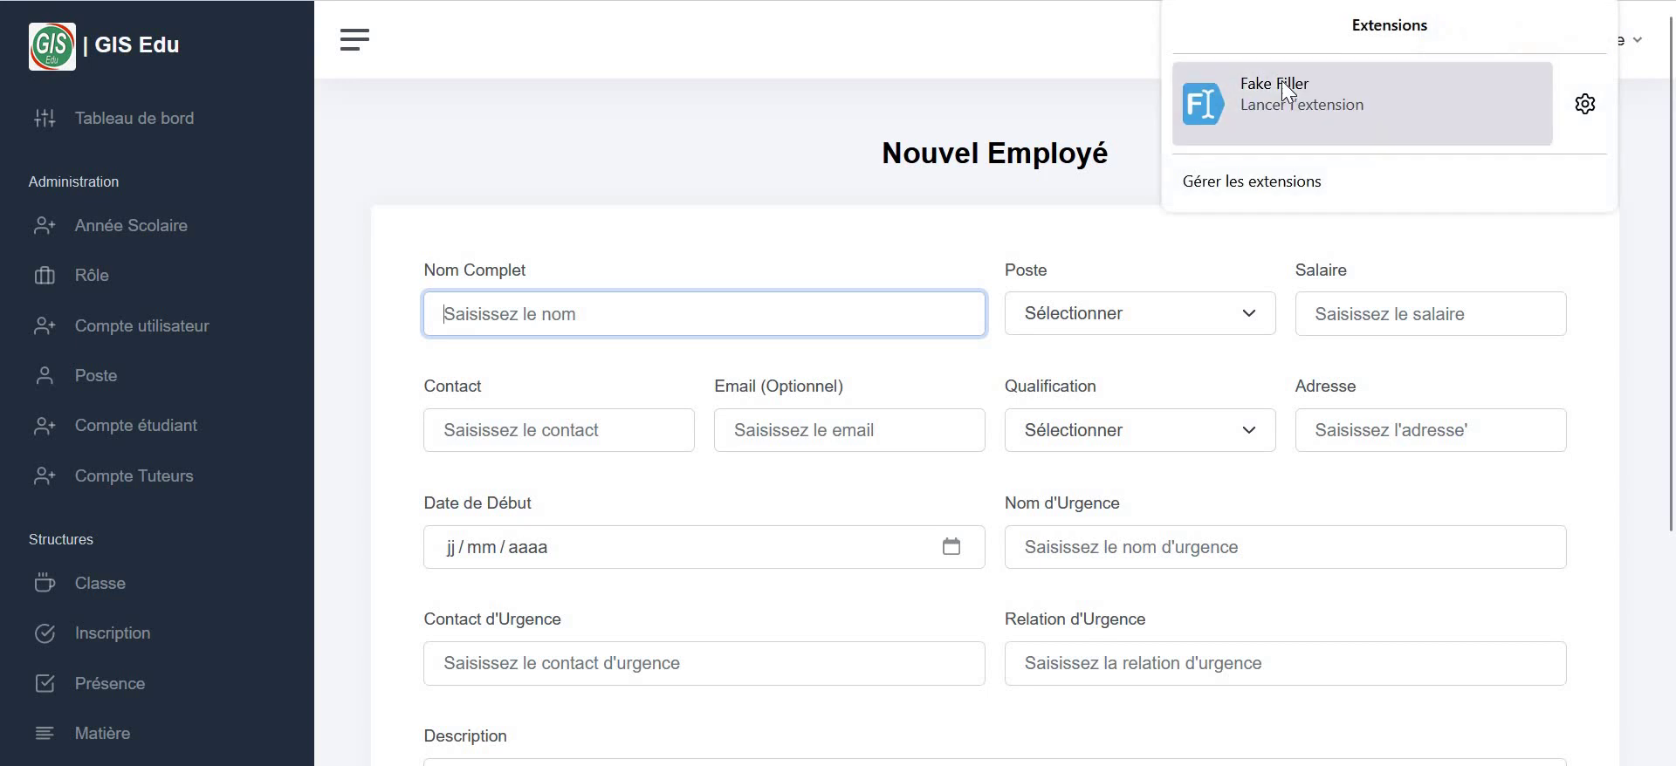
{"action": "left_click", "coordinate": [1282, 81]}
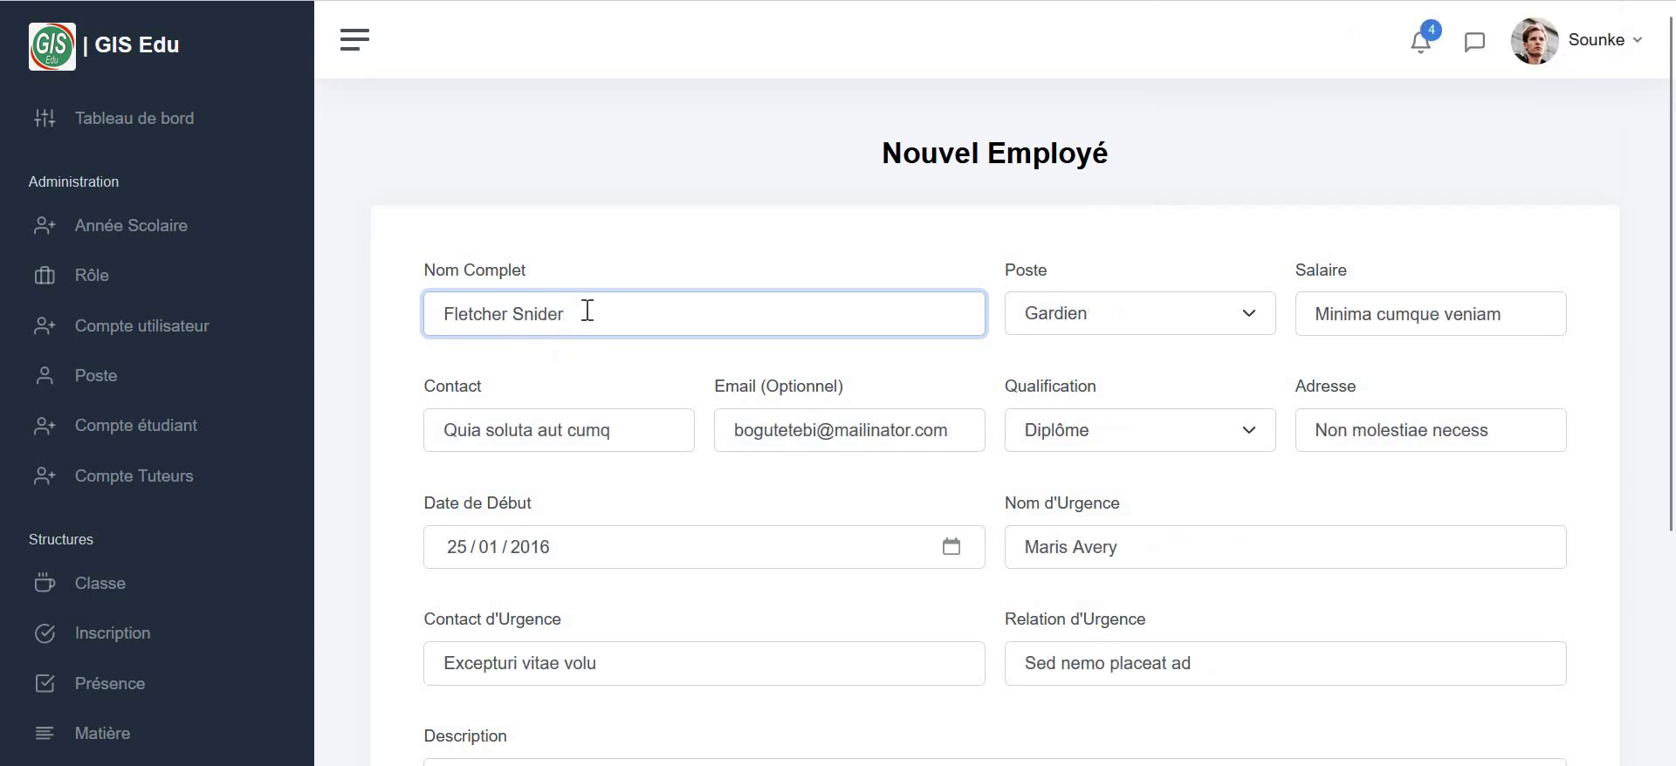
{"action": "key", "text": "ctrl+a"}
{"action": "type", "text": "ami"}
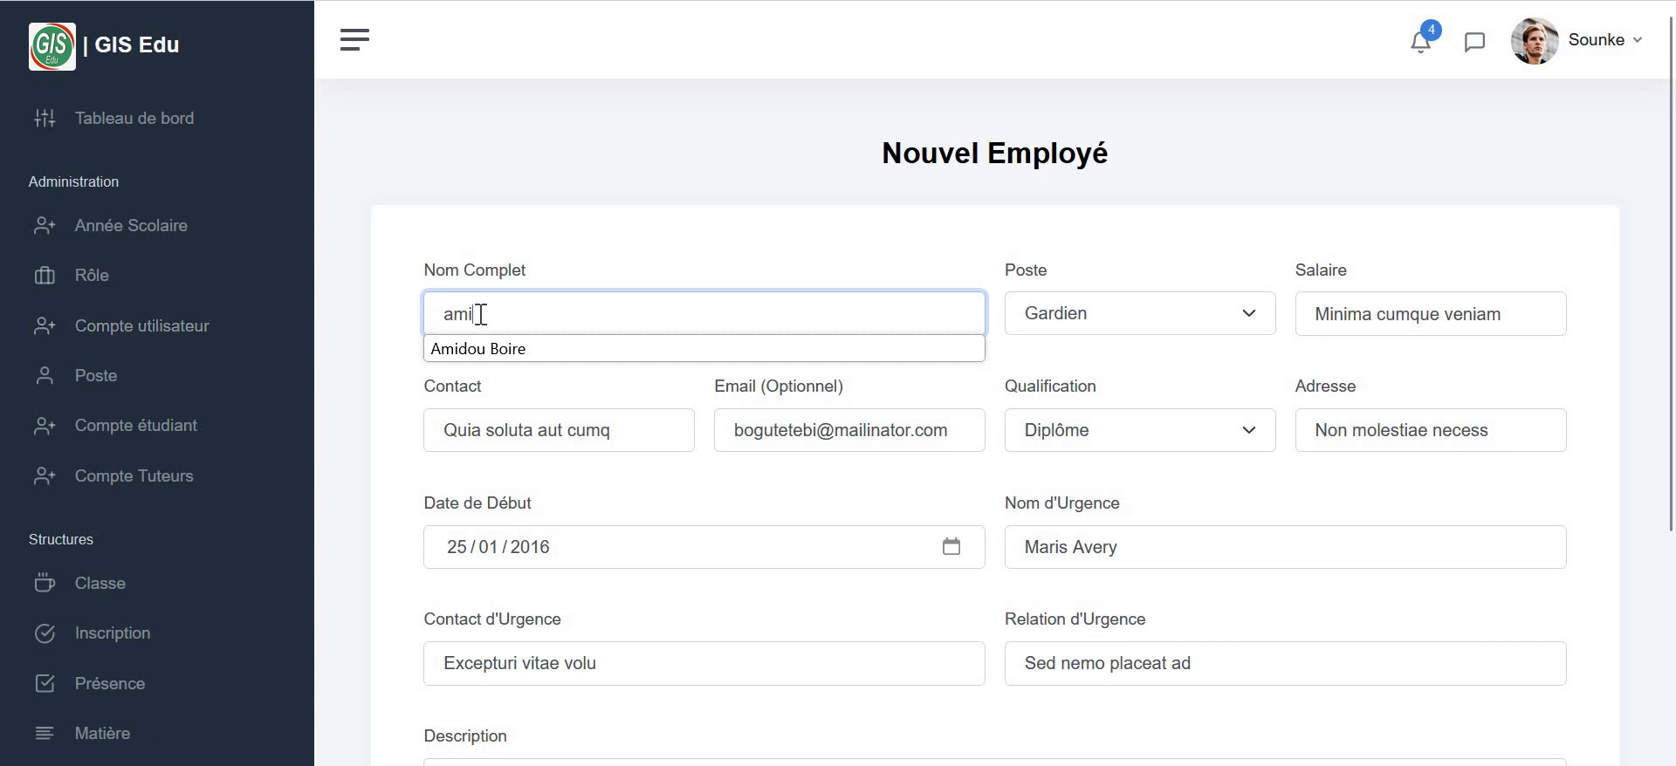
{"action": "key", "text": "ctrl+a"}
{"action": "type", "text": "A"}
{"action": "double_click", "coordinate": [439, 322]}
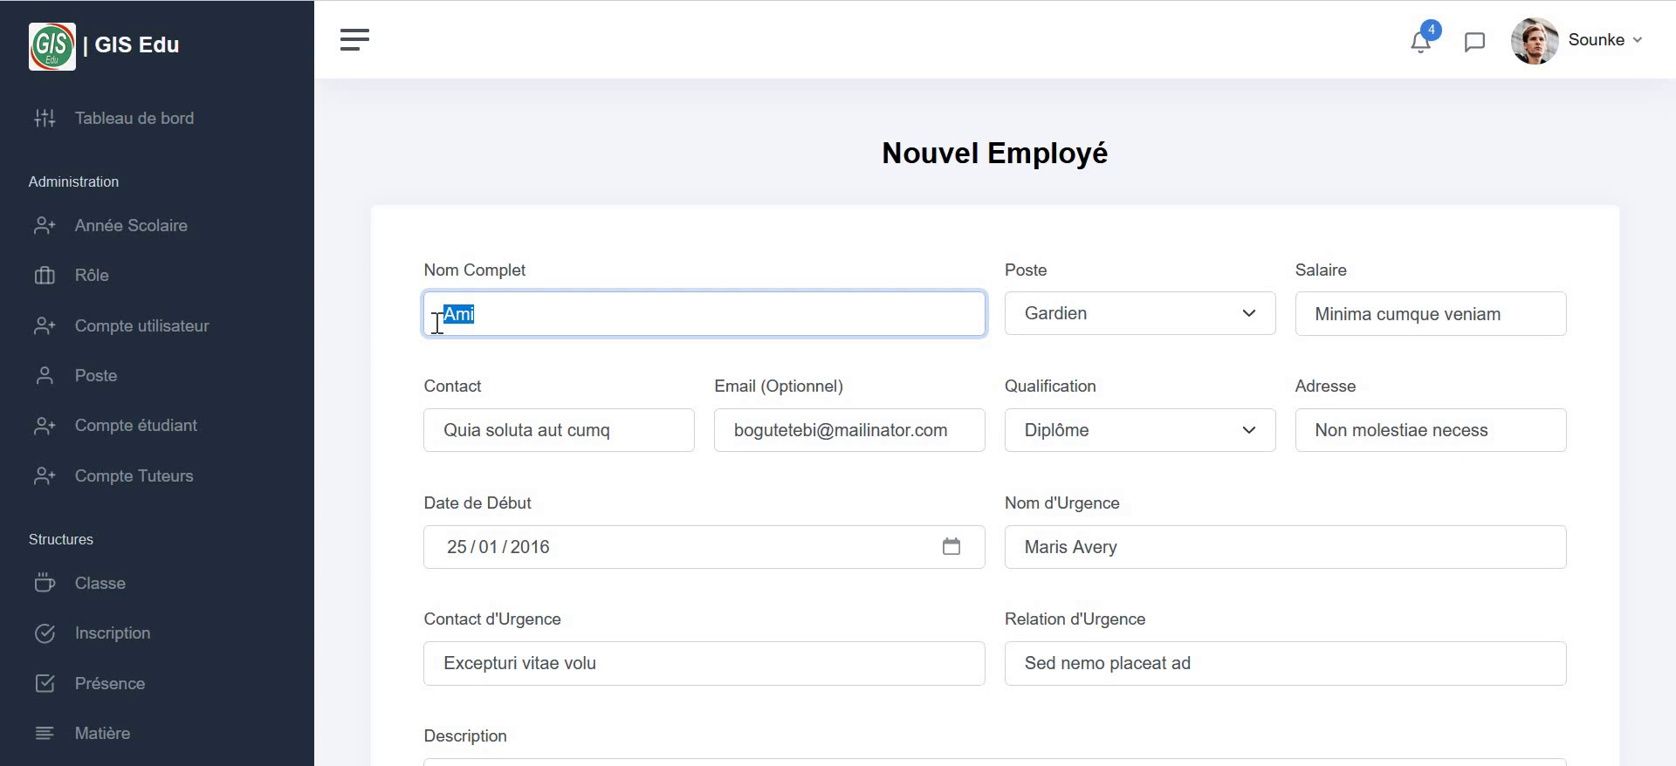
{"action": "type", "text": "Matar"}
- Keep poste Gardien, set salary 25000, the contact number, the employee's e-mail, and qualification Autres
{"action": "left_click", "coordinate": [1140, 314]}
{"action": "key", "text": "Tab"}
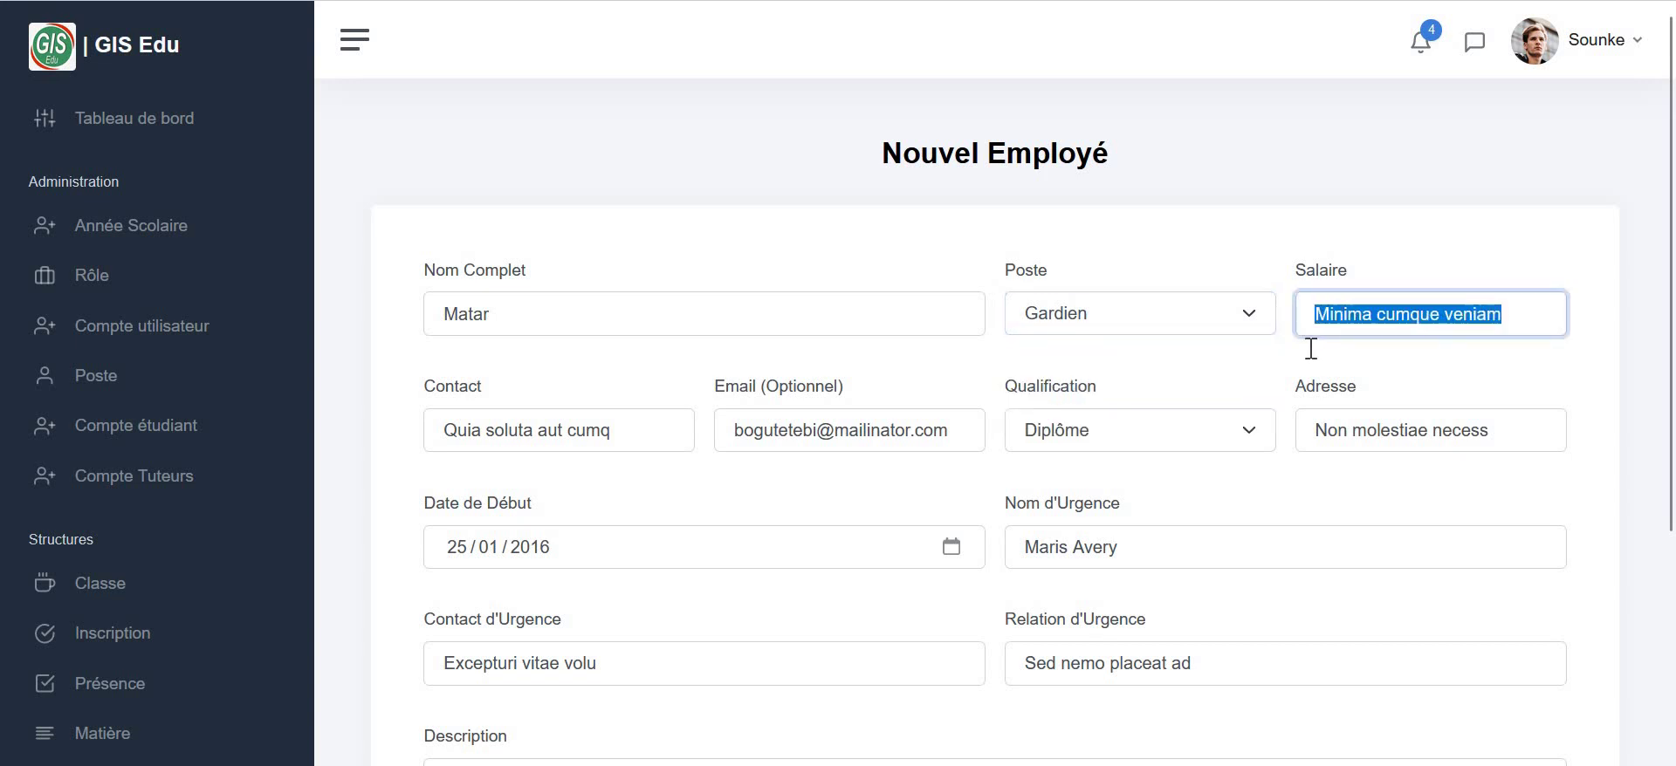
{"action": "type", "text": "25000"}
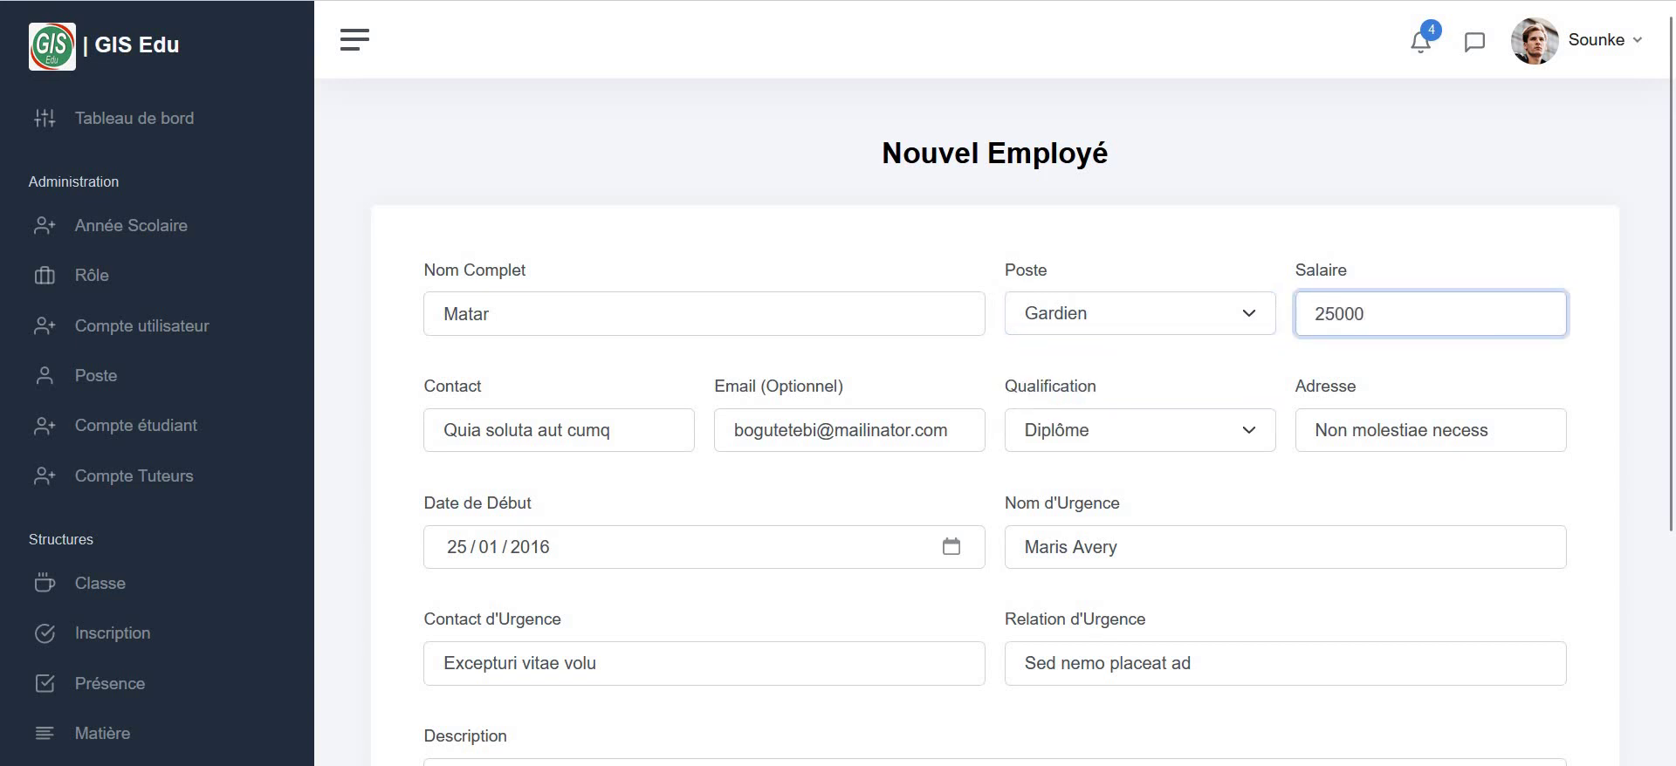
{"action": "key", "text": "Tab"}
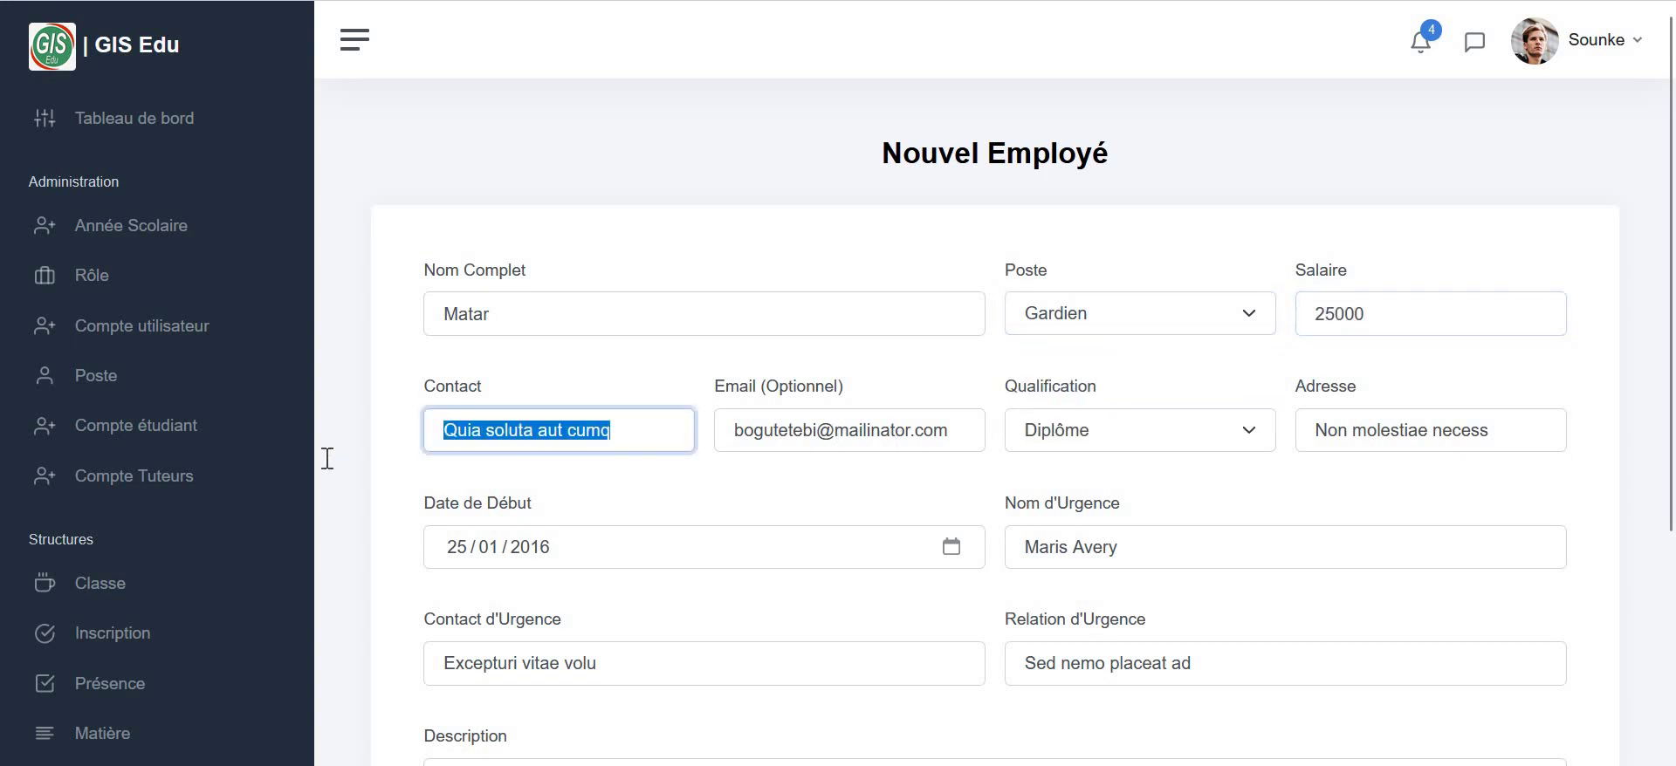
{"action": "type", "text": "85741236"}
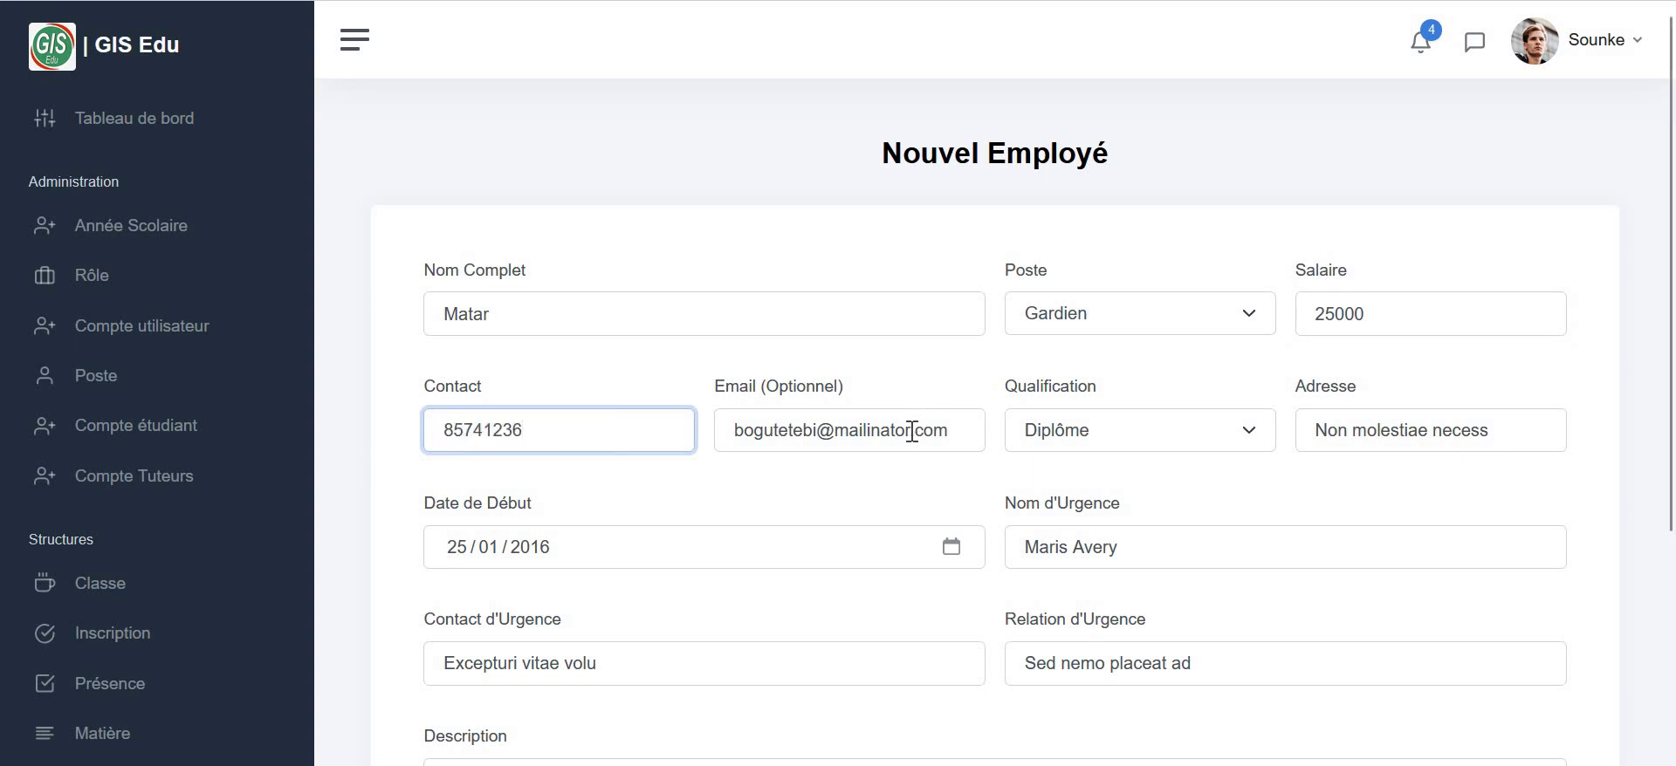
{"action": "left_click_drag", "start_coordinate": [911, 430], "coordinate": [731, 432]}
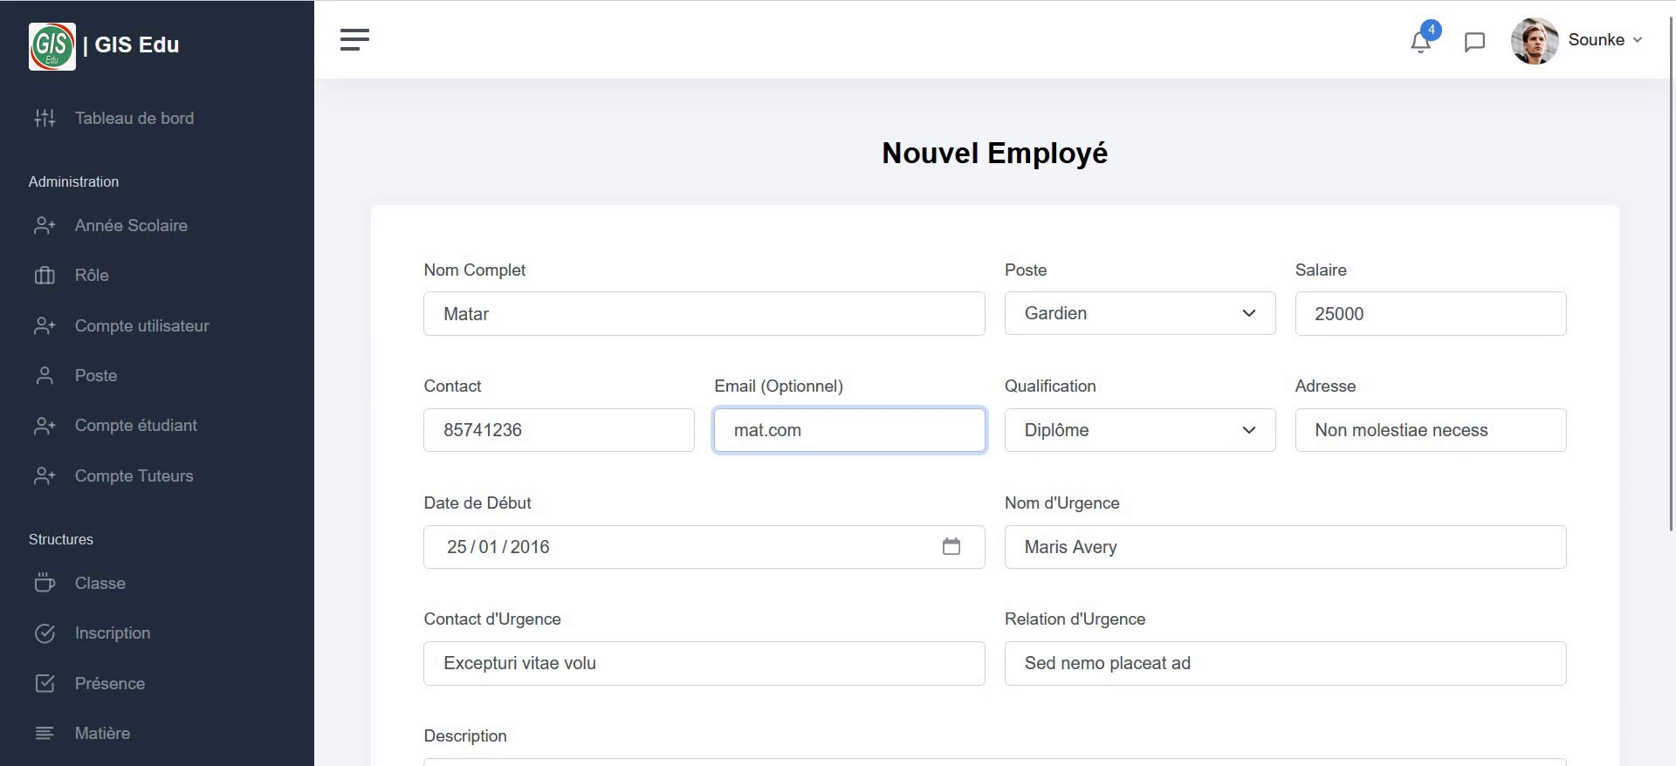
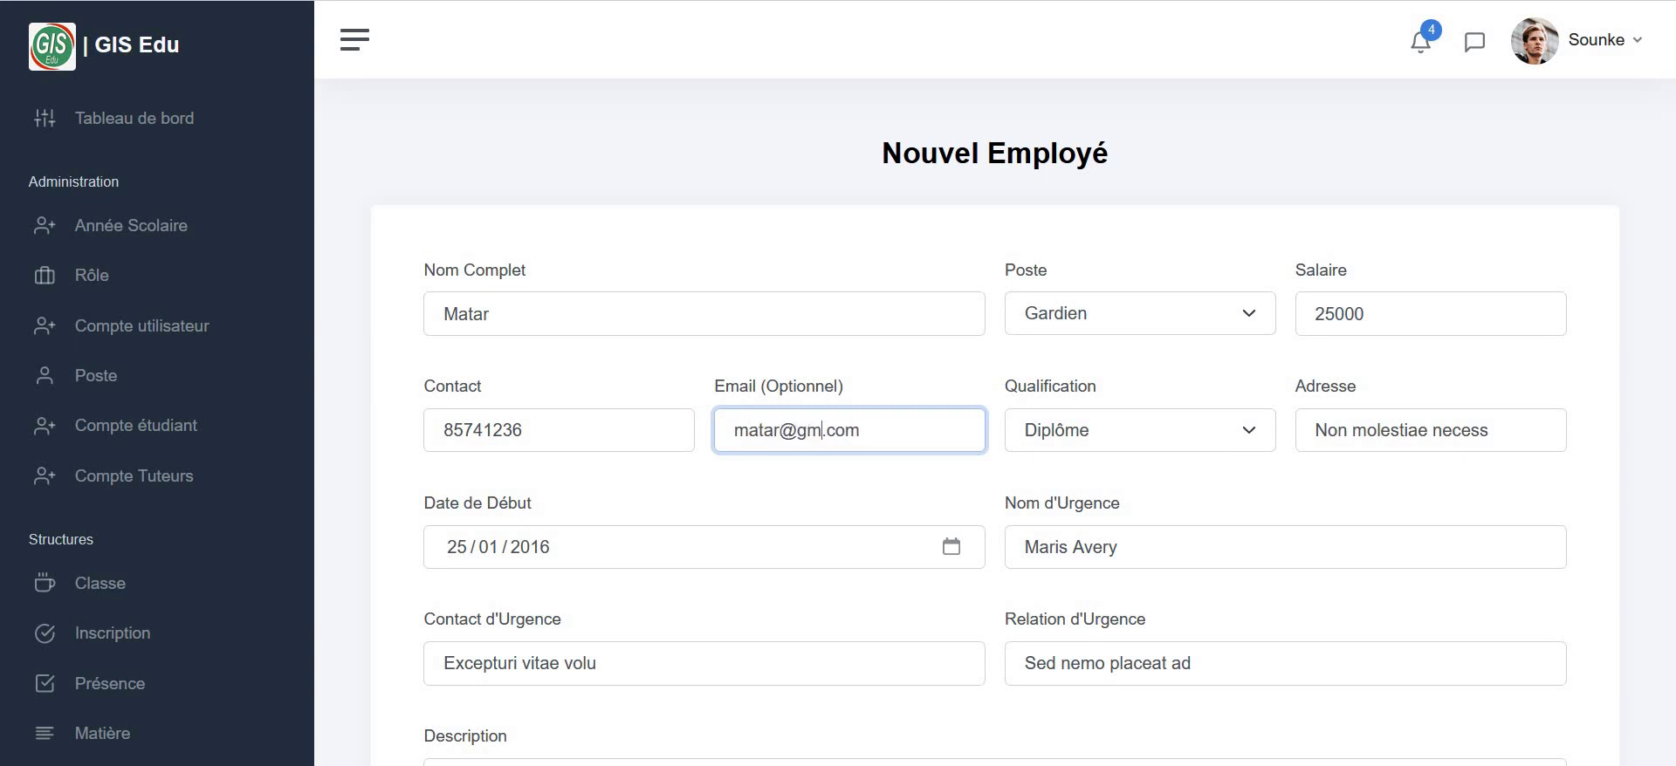
{"action": "left_click", "coordinate": [1073, 445]}
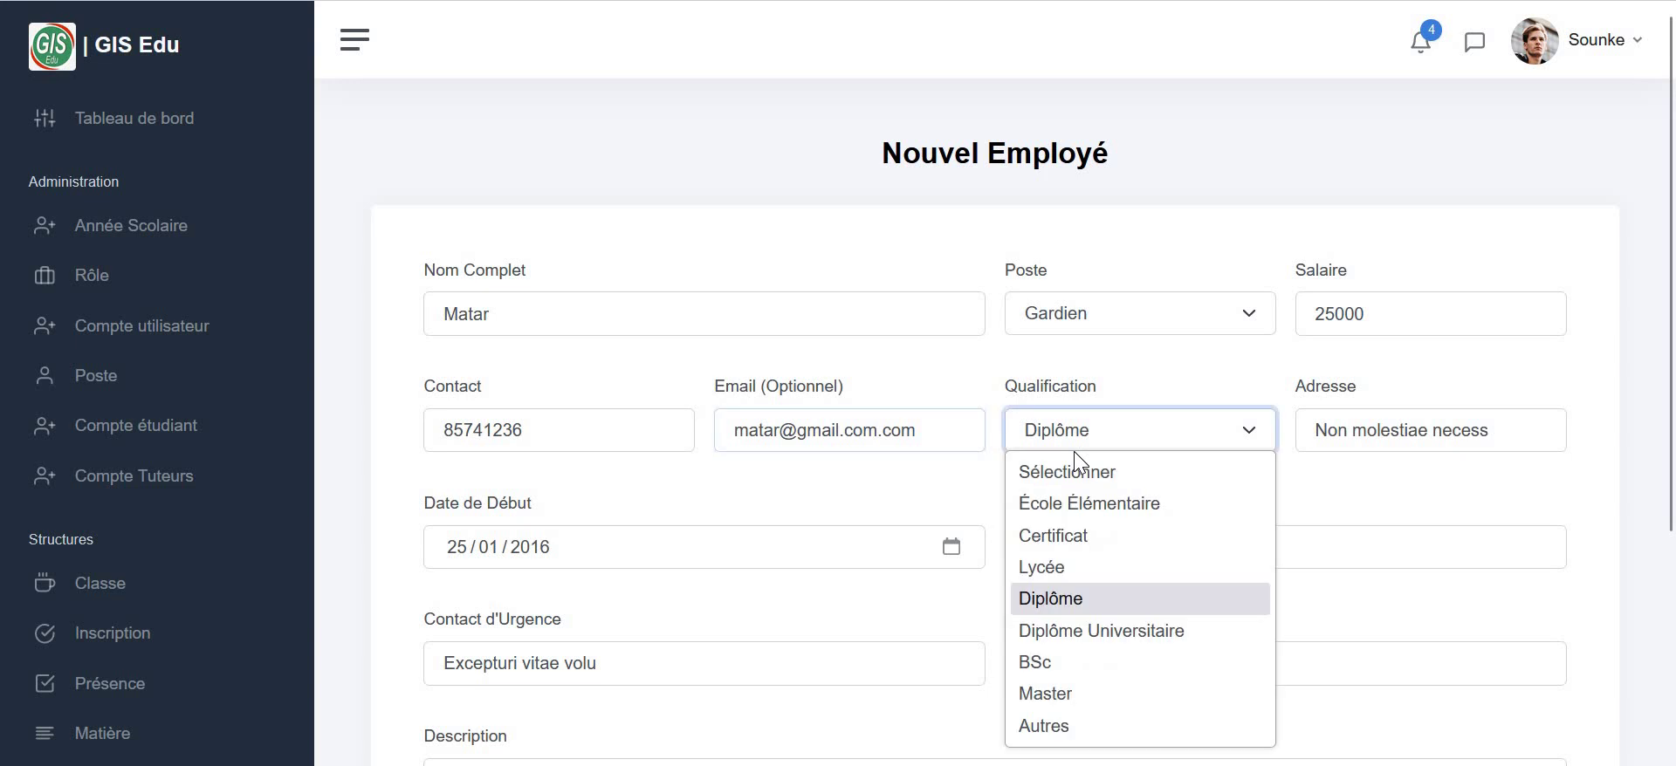
{"action": "left_click", "coordinate": [1091, 740]}
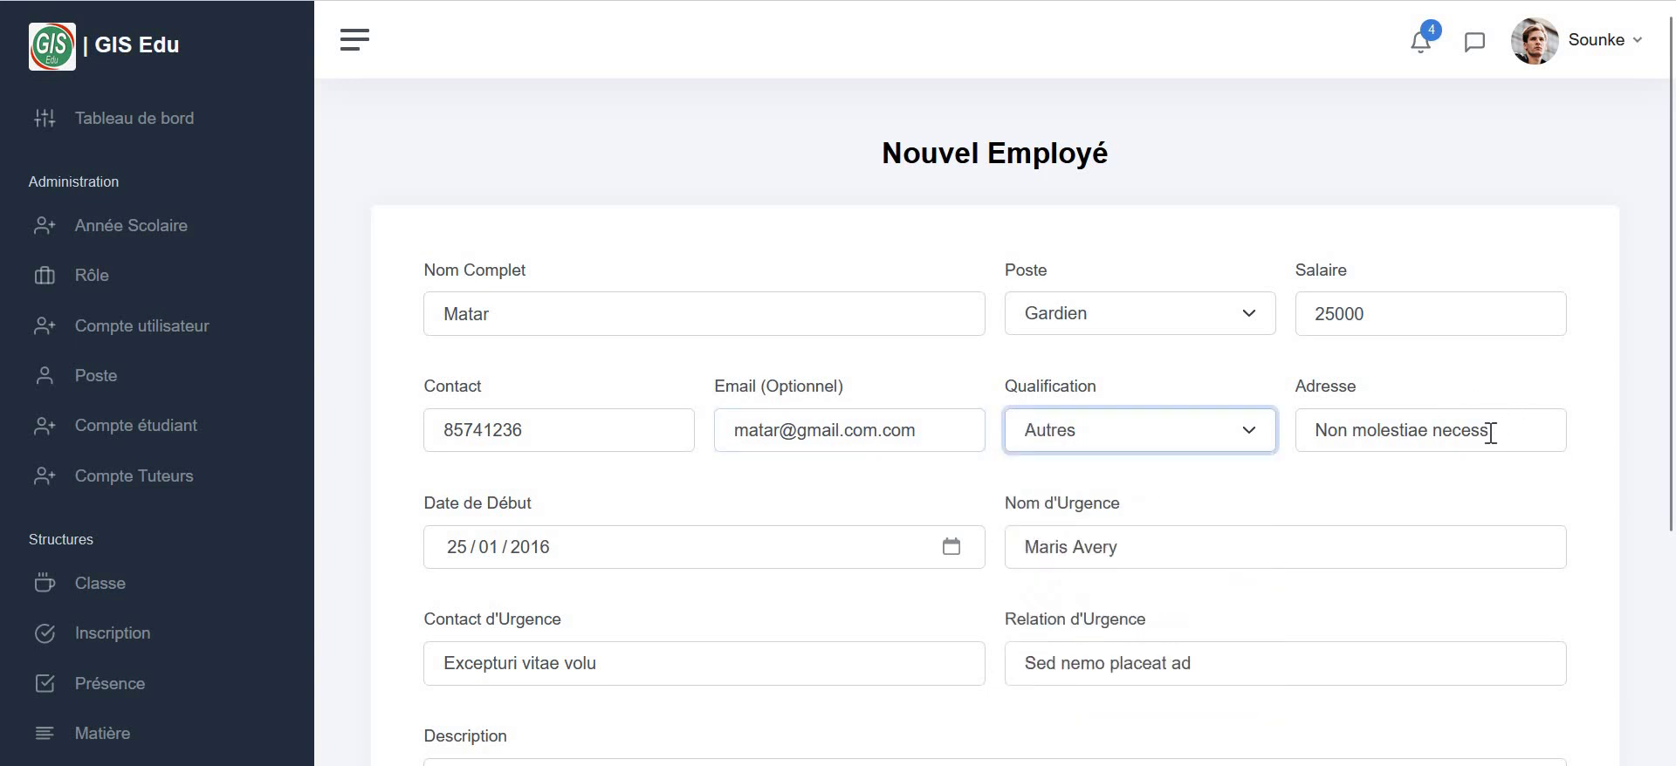
- Enter the employee's address and the emergency contact's name, phone number and relationship
{"action": "left_click_drag", "start_coordinate": [1491, 434], "coordinate": [1287, 430]}
{"action": "type", "text": "K"}
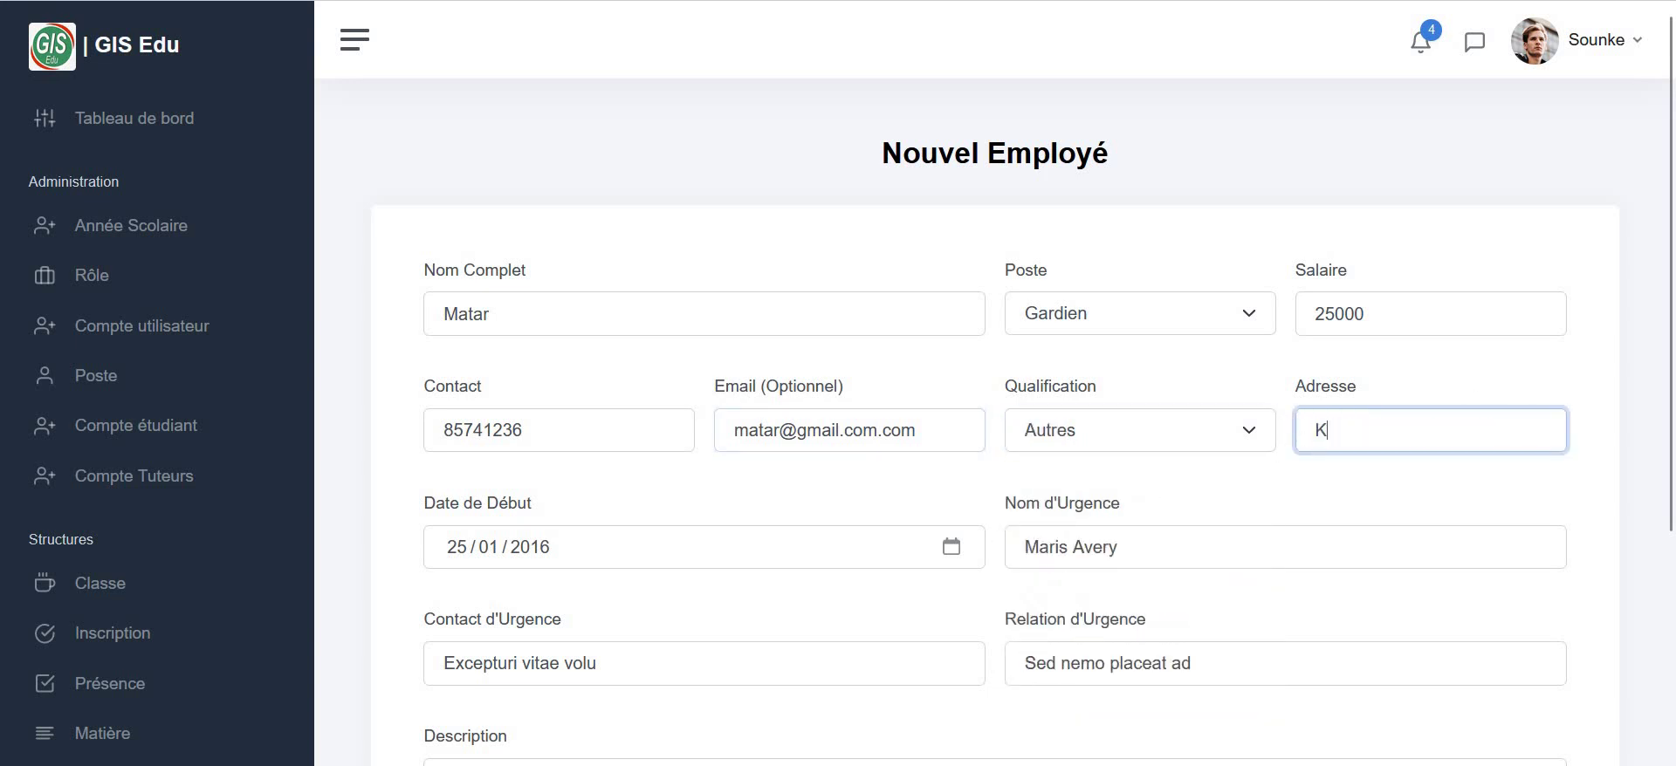
{"action": "type", "text": "oulouba"}
{"action": "left_click", "coordinate": [1131, 553]}
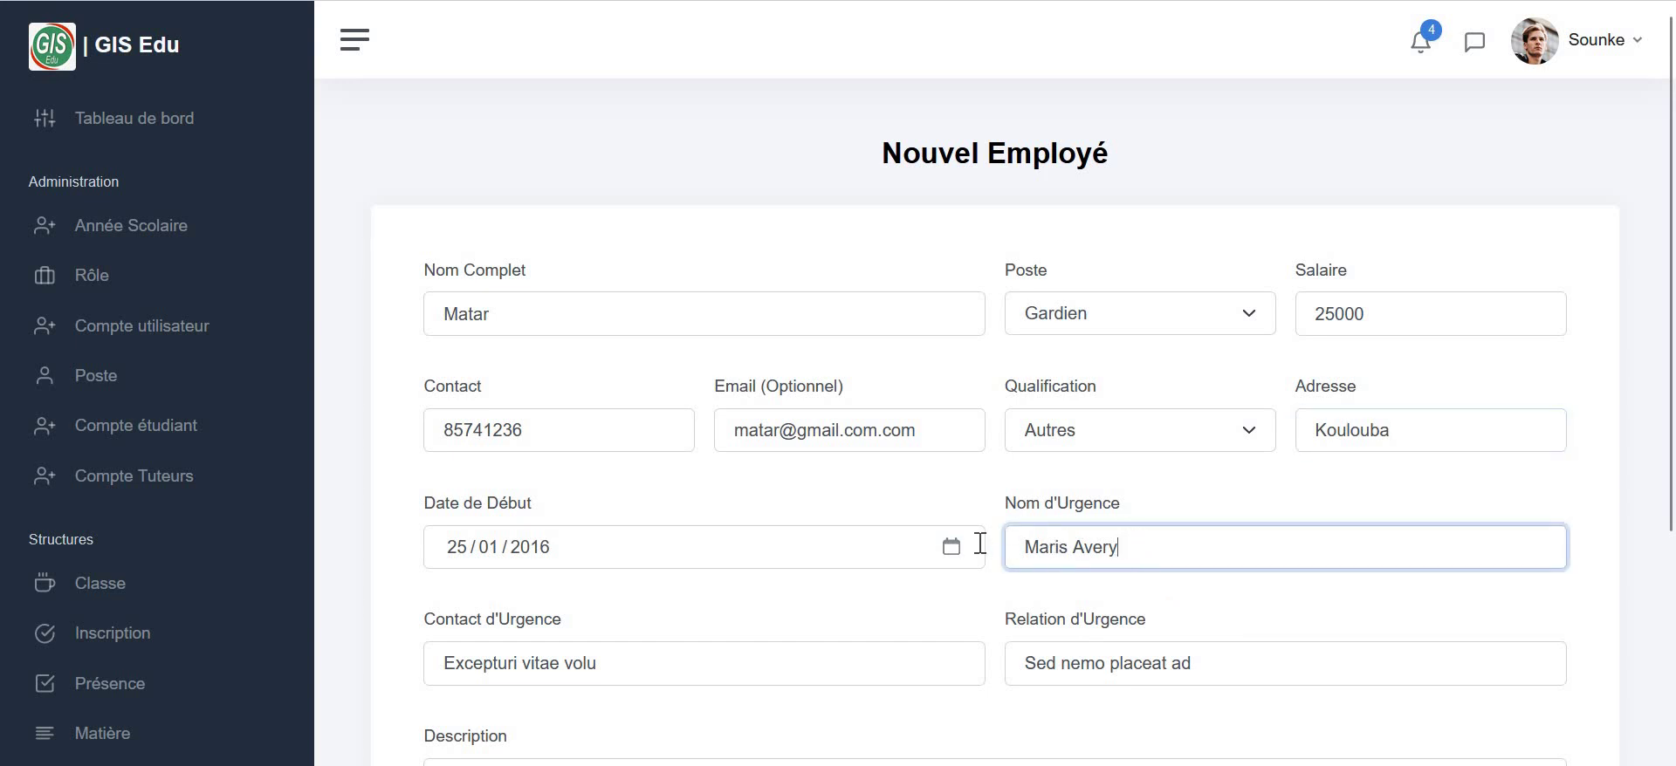
{"action": "key", "text": "ctrl+a"}
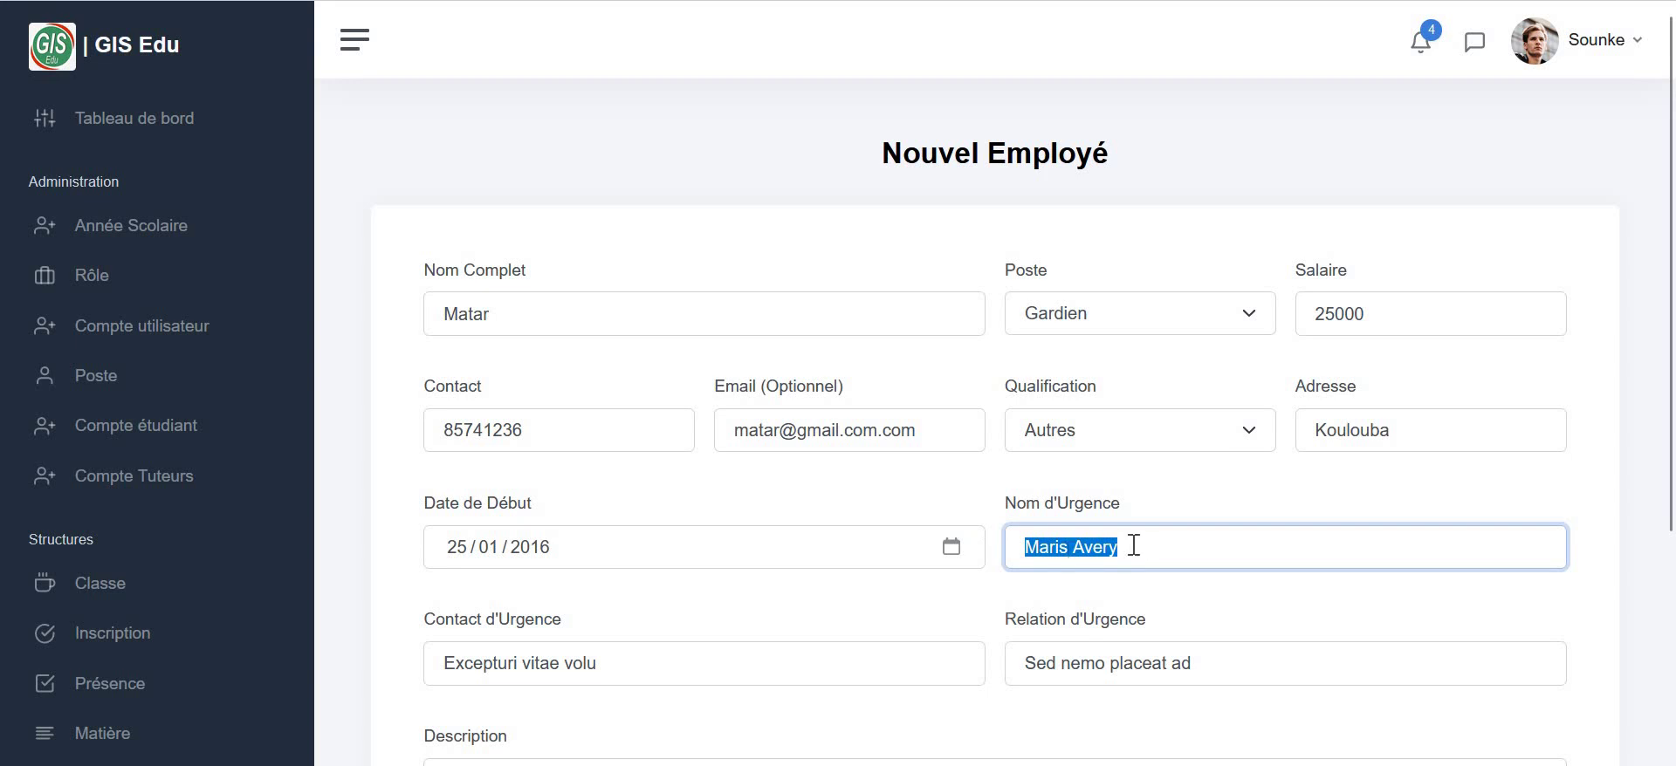
{"action": "double_click", "coordinate": [1111, 551]}
{"action": "key", "text": "BackSpace"}
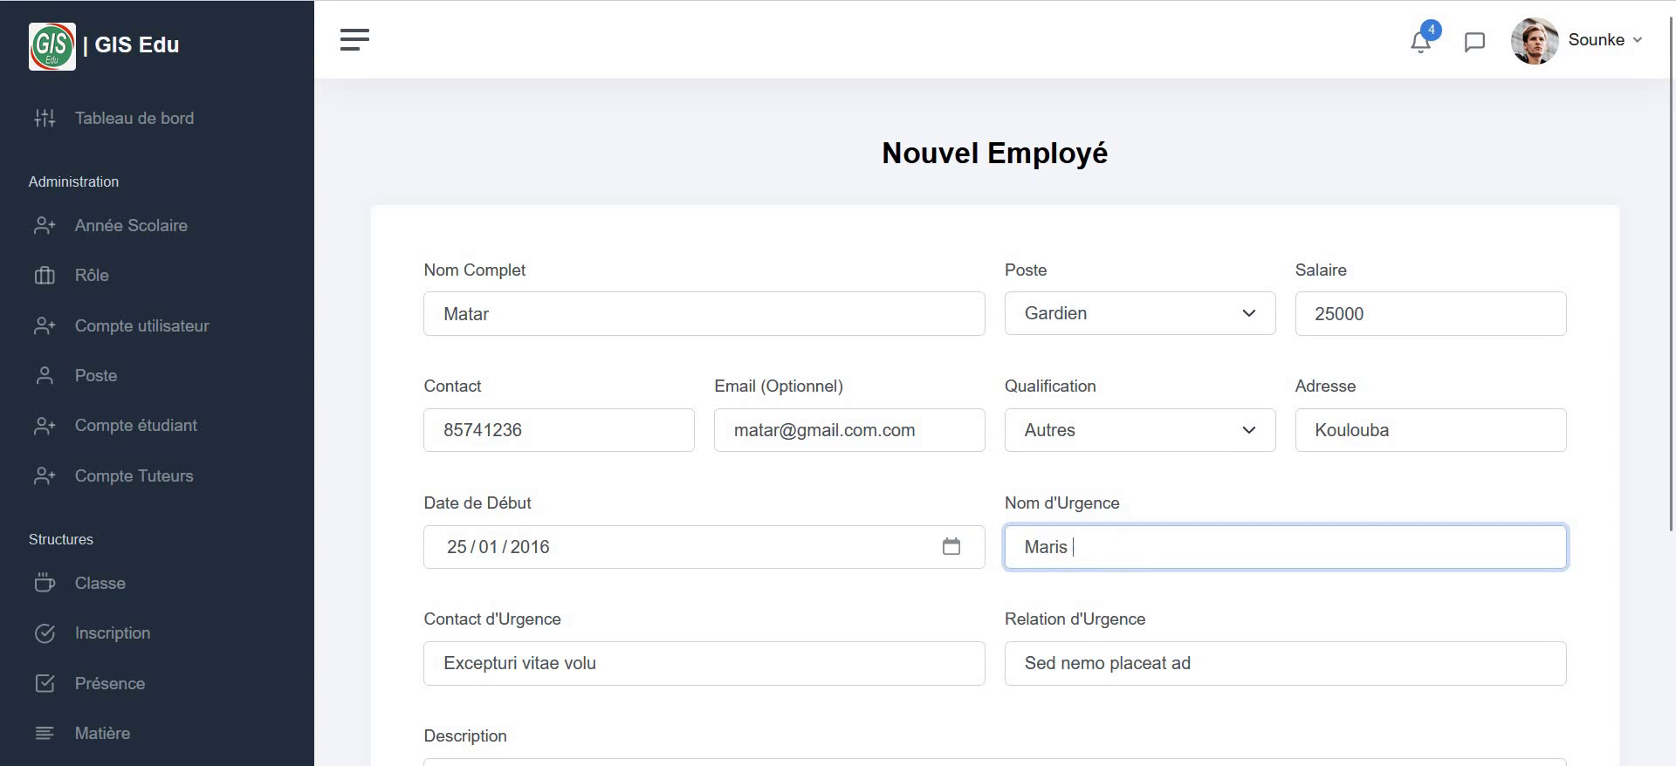
{"action": "left_click", "coordinate": [635, 665]}
{"action": "key", "text": "ctrl+a"}
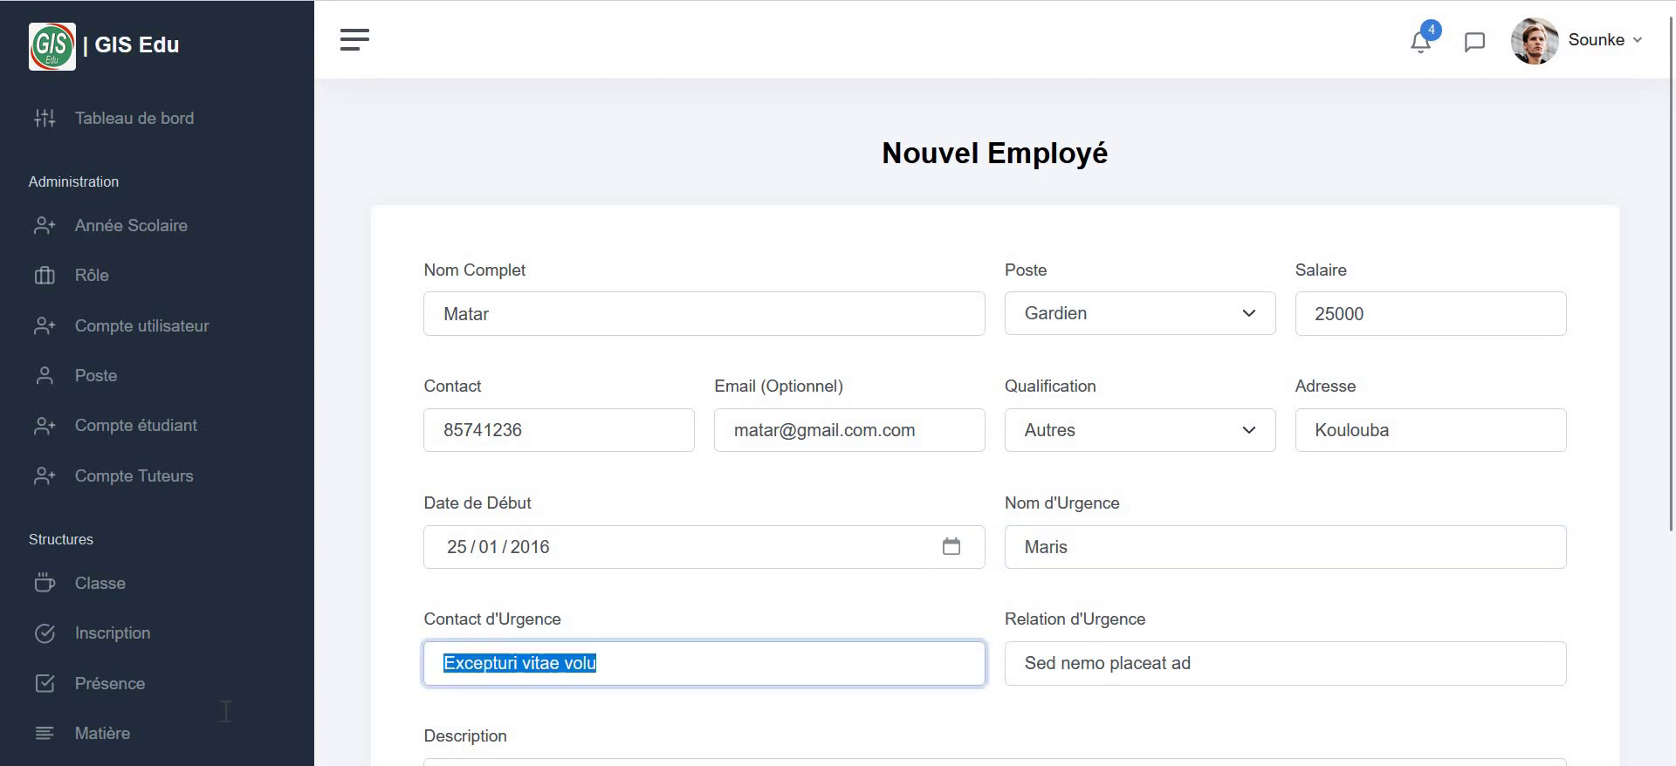
{"action": "type", "text": "96325844"}
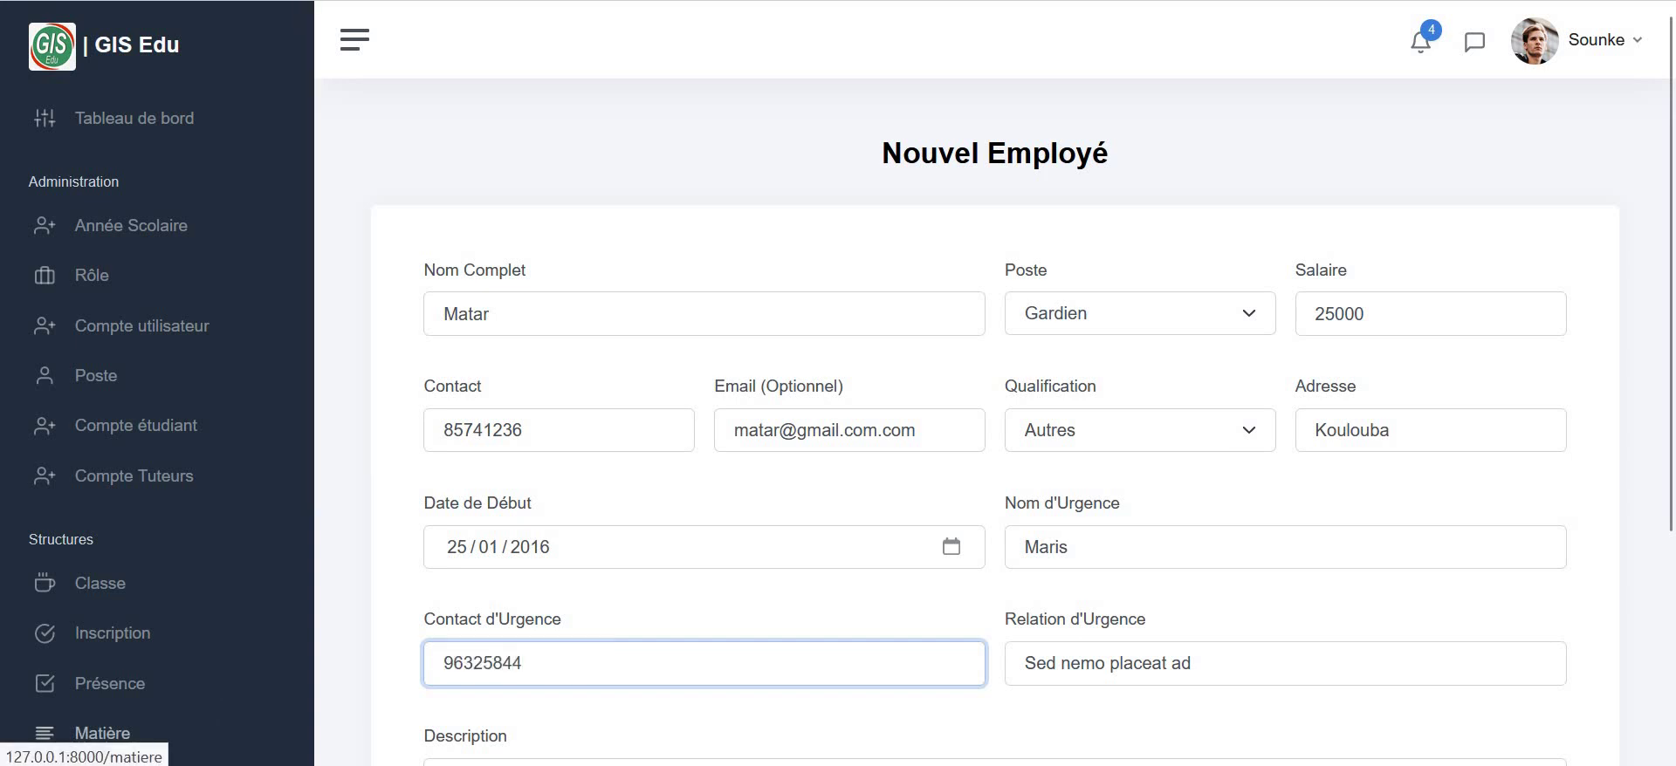
{"action": "left_click", "coordinate": [1043, 653]}
{"action": "key", "text": "ctrl+a"}
{"action": "type", "text": "F"}
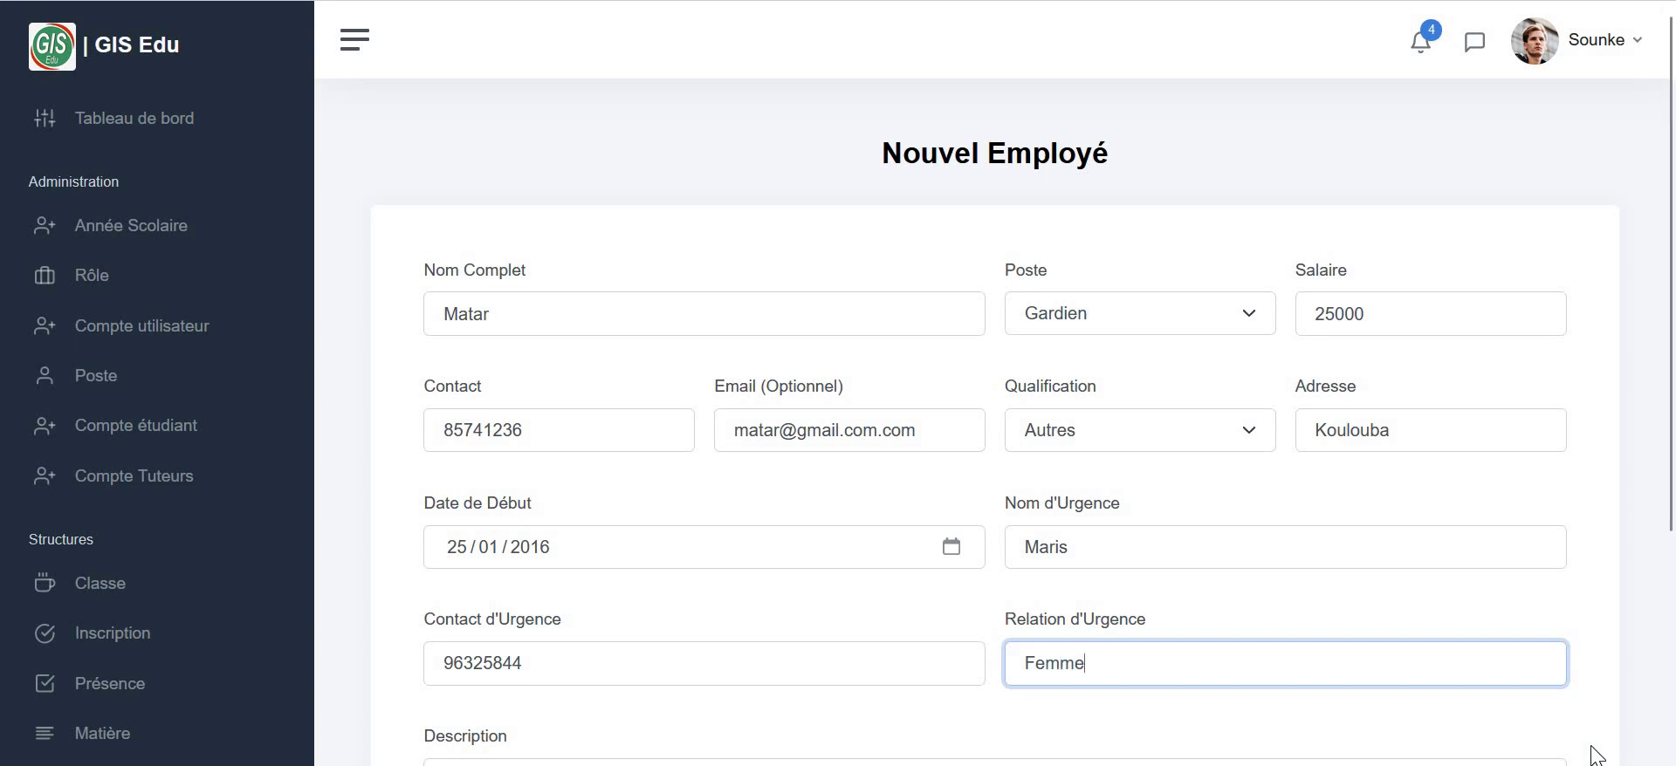
- Set the description to 'test' and create the employee record
{"action": "scroll", "coordinate": [1593, 749], "scroll_direction": "down", "scroll_amount": 3}
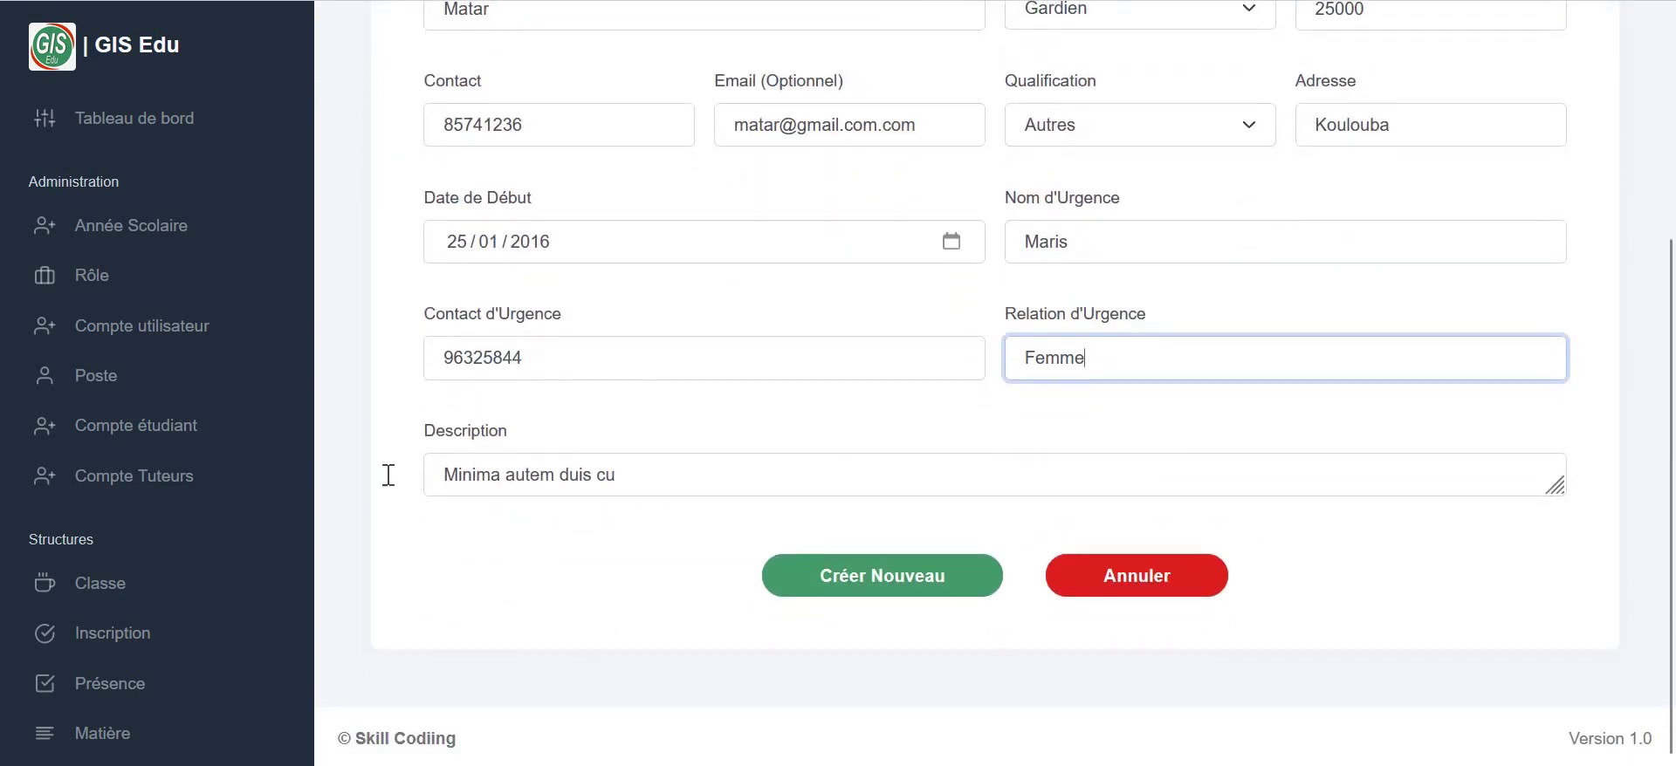
{"action": "key", "text": "Tab"}
{"action": "key", "text": "ctrl+a"}
{"action": "type", "text": "test"}
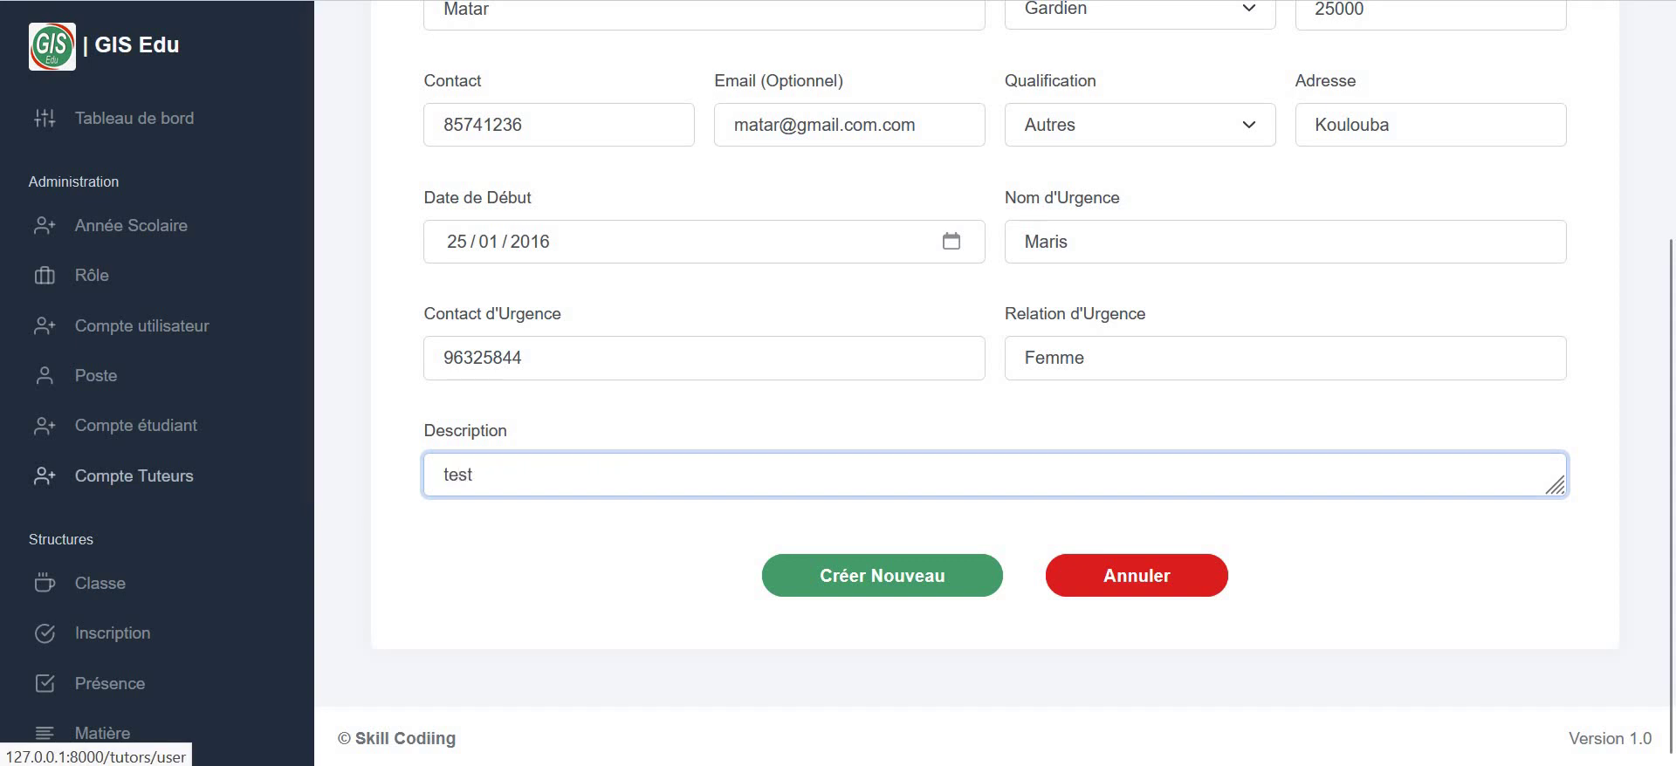
{"action": "left_click", "coordinate": [818, 577]}
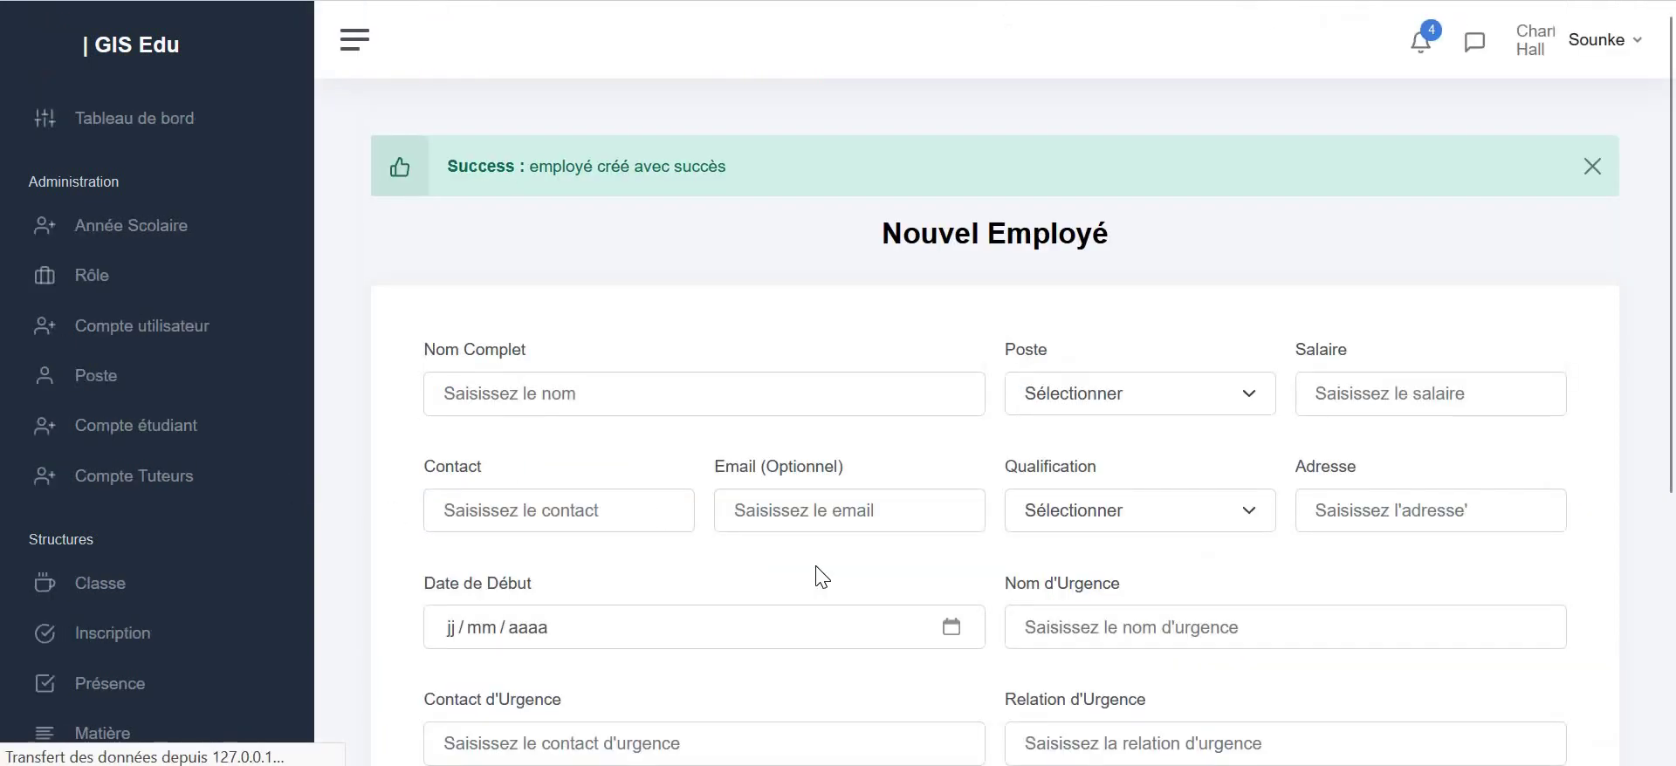
- Return to the Employés list and open the empty Comptabilité > Salaire page
{"action": "scroll", "coordinate": [1135, 580], "scroll_direction": "down", "scroll_amount": 4}
{"action": "left_click", "coordinate": [1149, 586]}
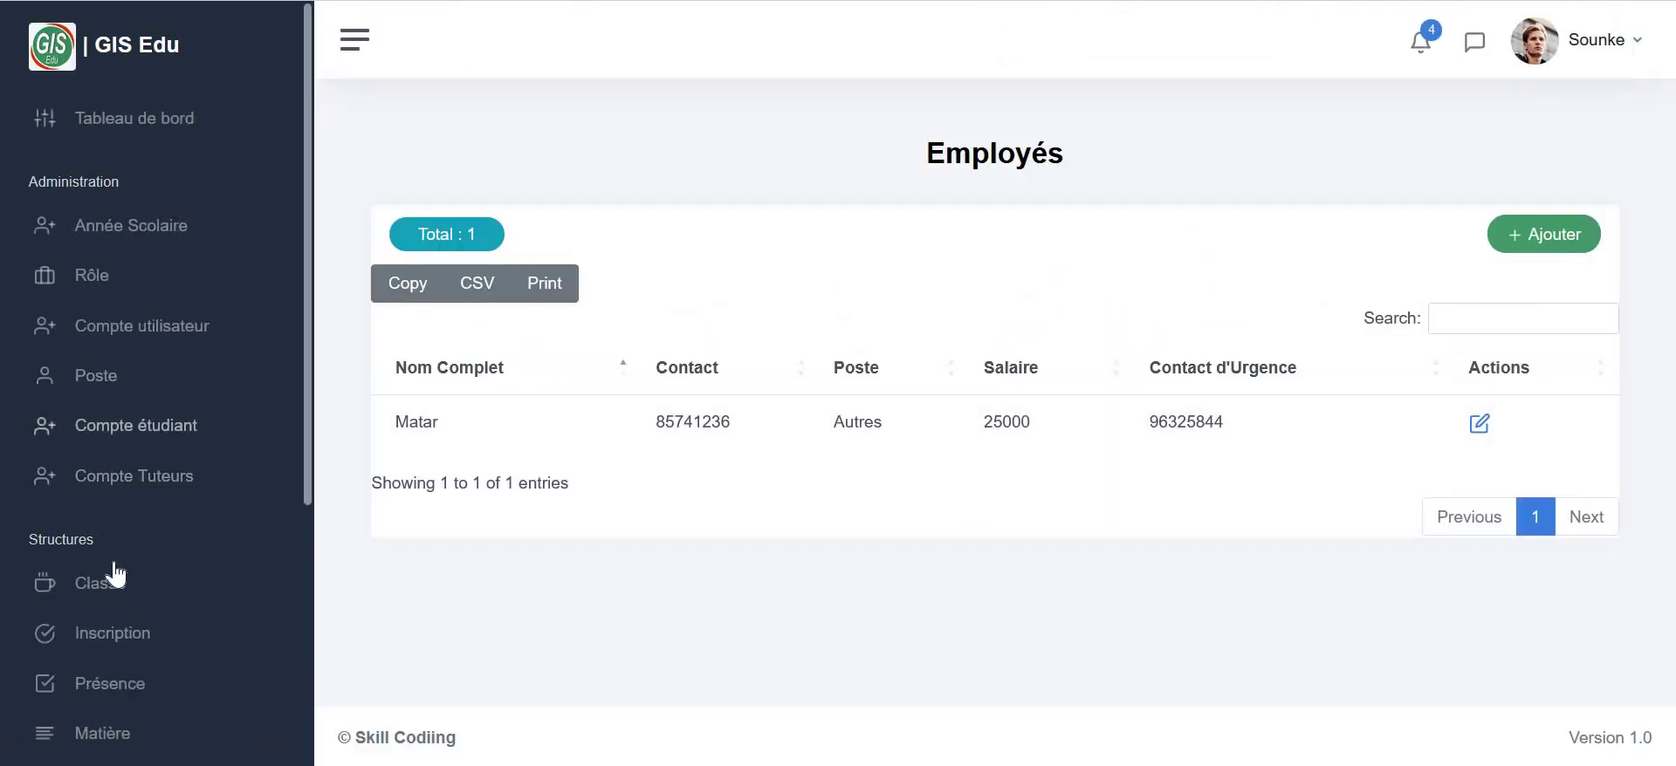
{"action": "scroll", "coordinate": [132, 563], "scroll_direction": "down", "scroll_amount": 5}
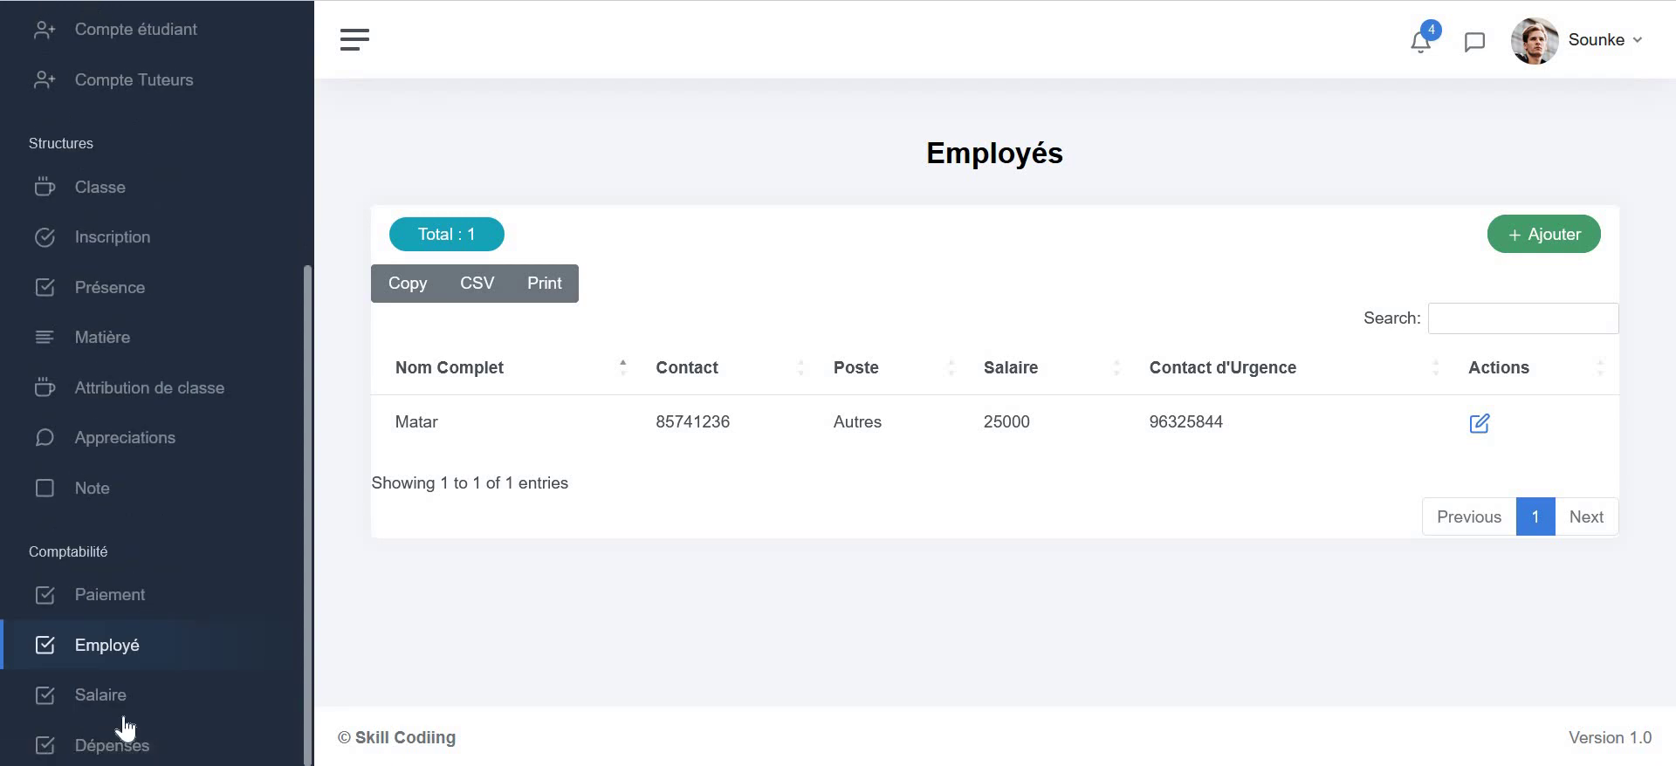
{"action": "left_click", "coordinate": [112, 696]}
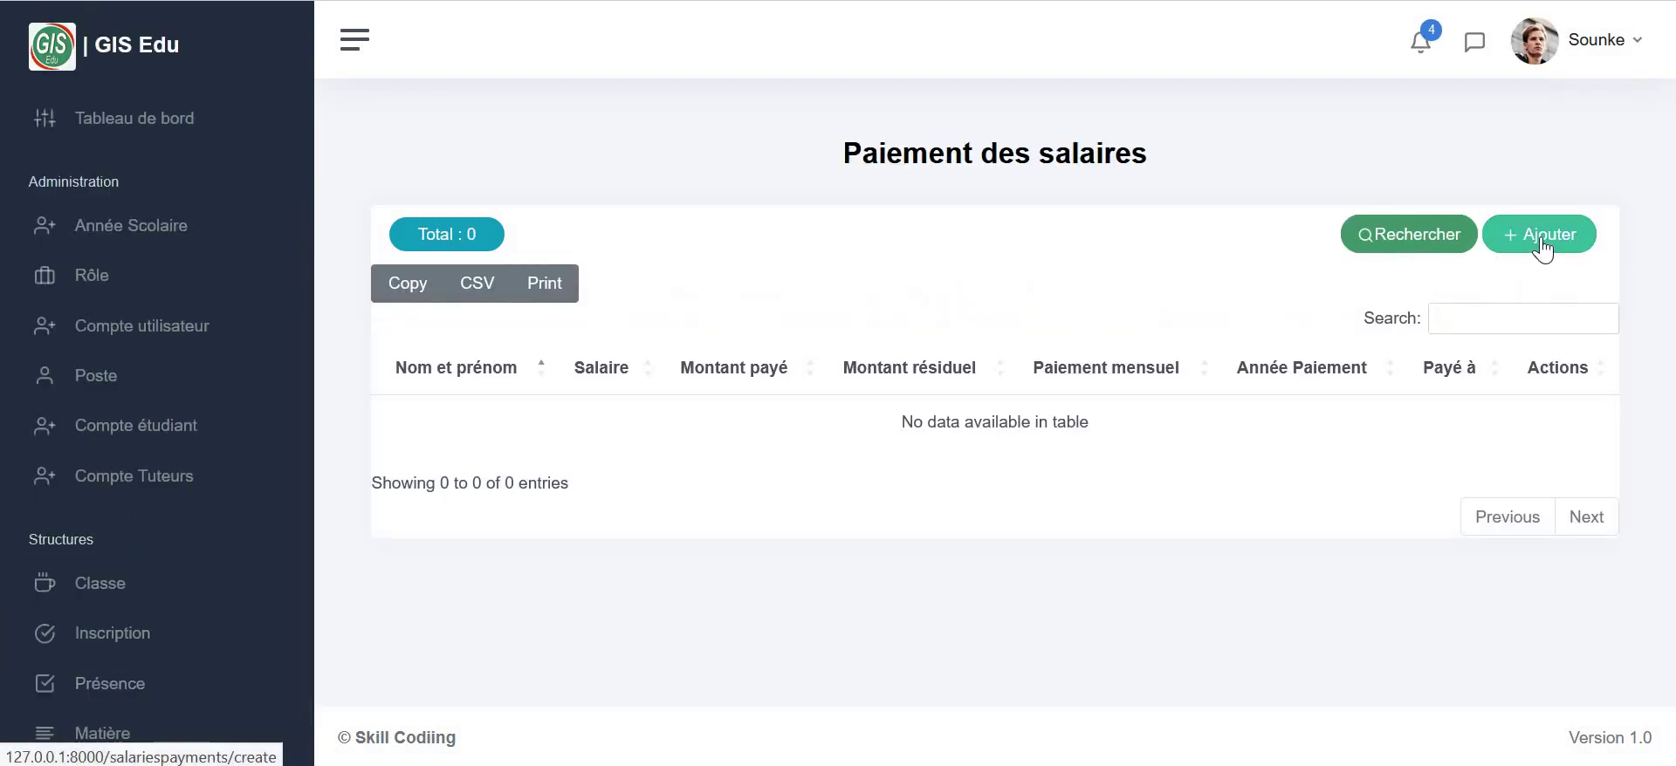
- Record a 25000 salary payment for the new Gardien, dated 21/06/2024, for the month of June
{"action": "left_click", "coordinate": [1541, 241]}
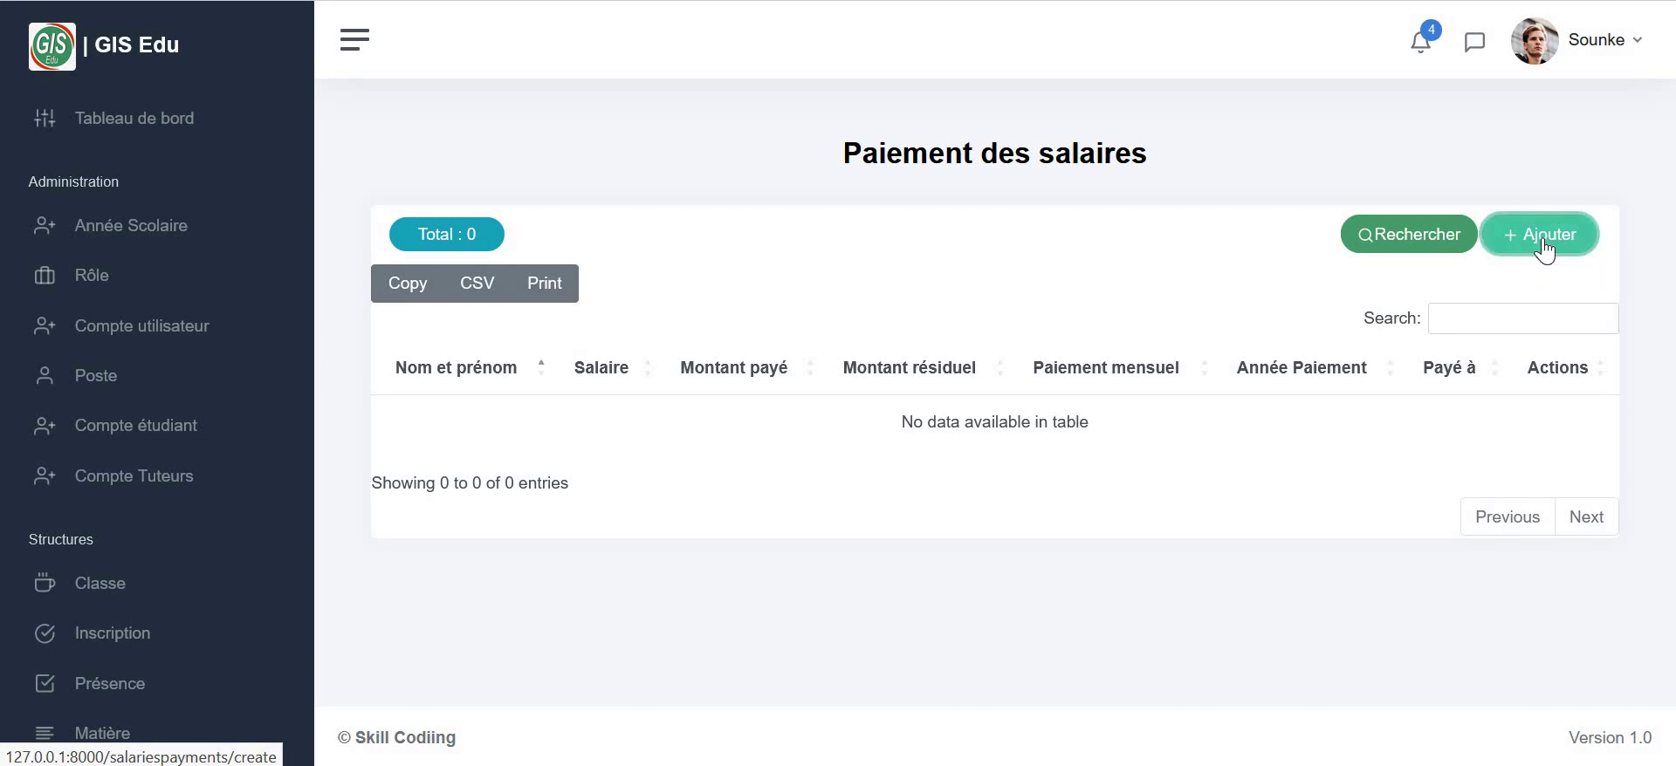
{"action": "left_click", "coordinate": [590, 331]}
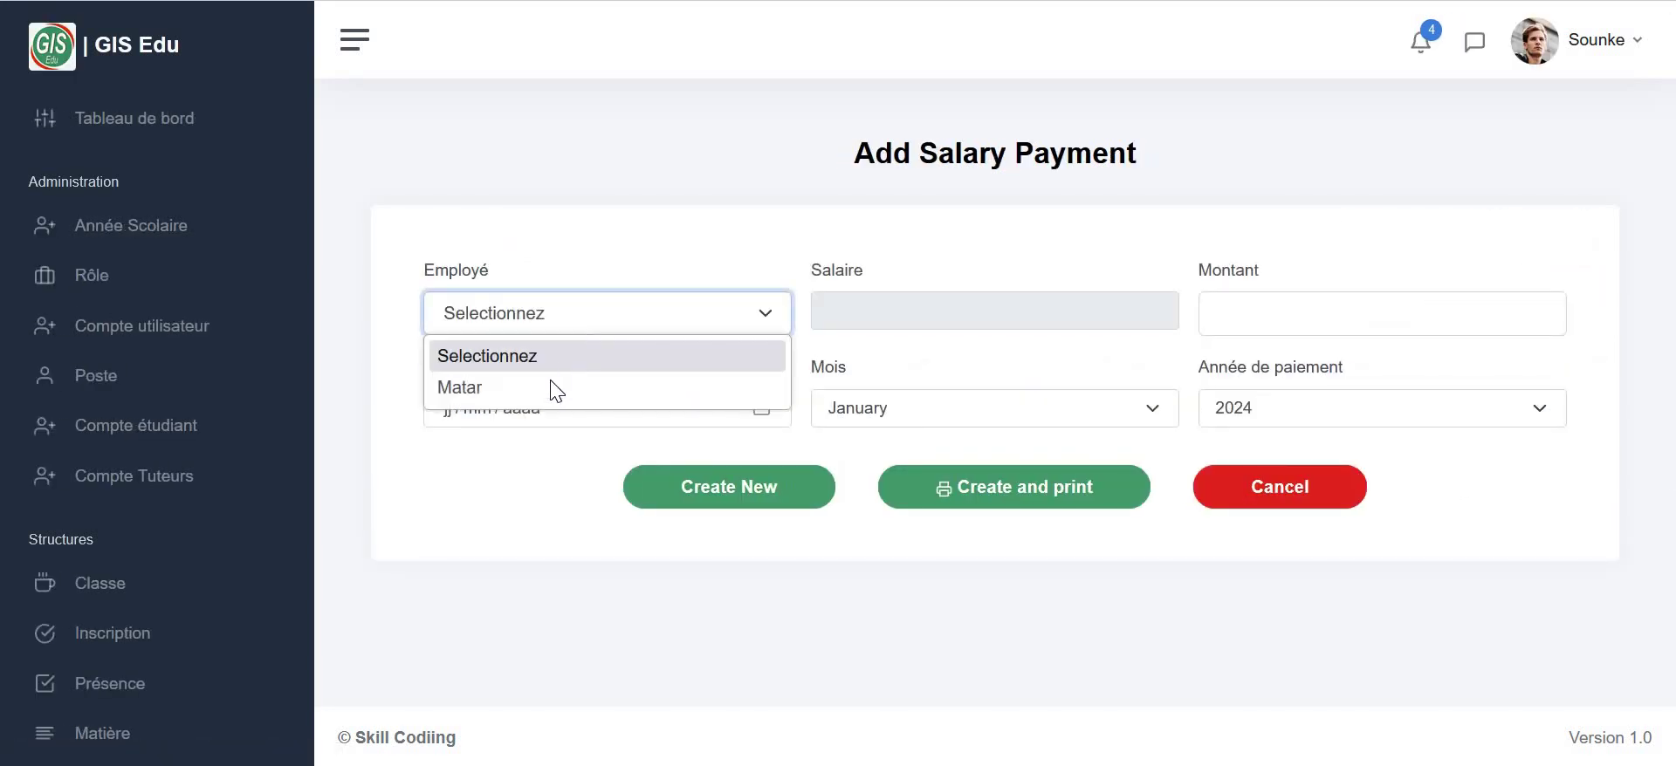
{"action": "left_click", "coordinate": [549, 383]}
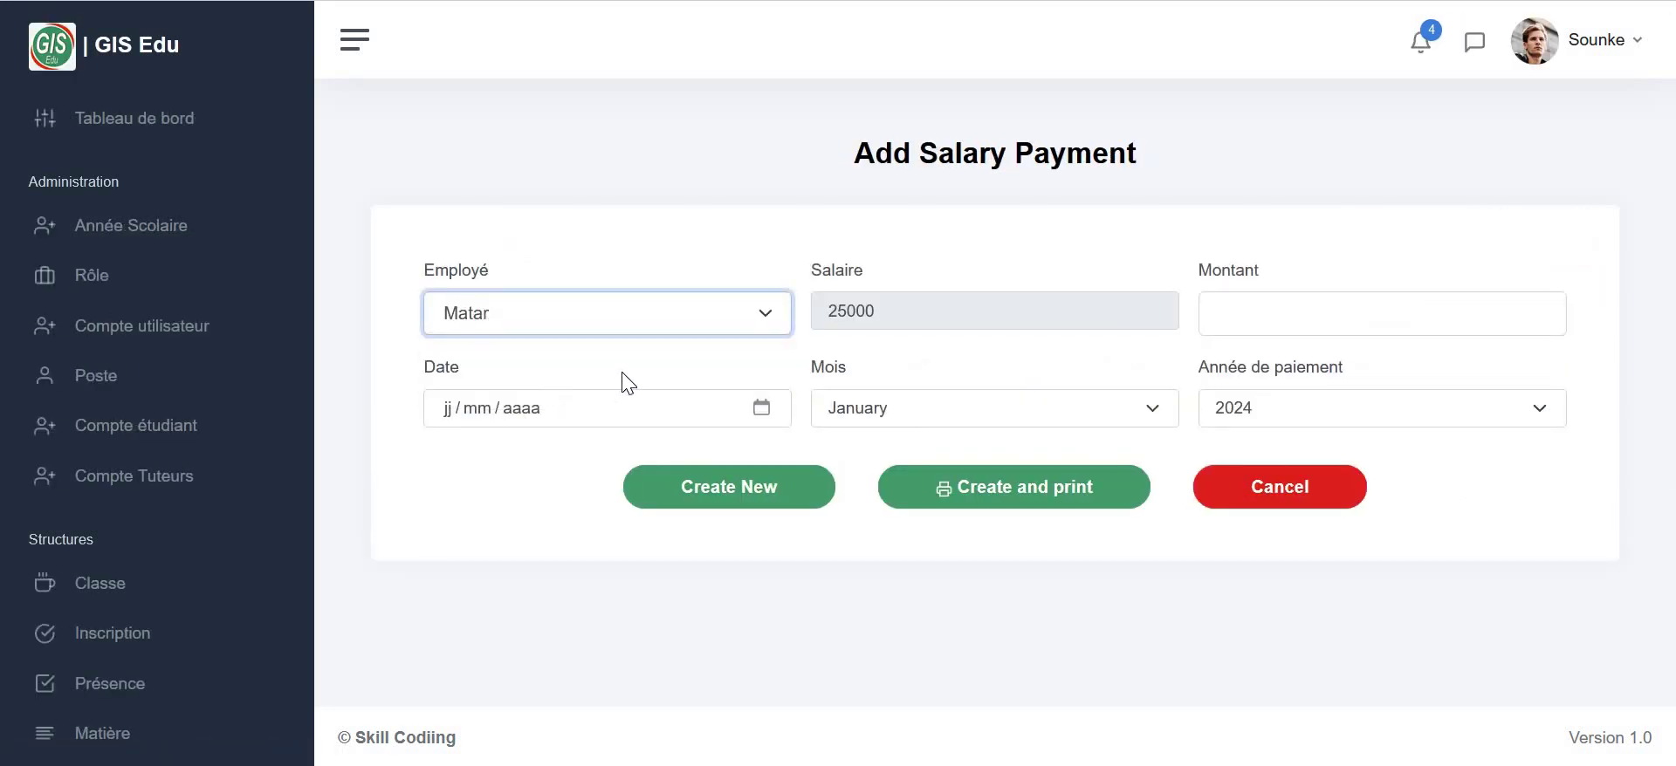
{"action": "left_click", "coordinate": [1280, 321]}
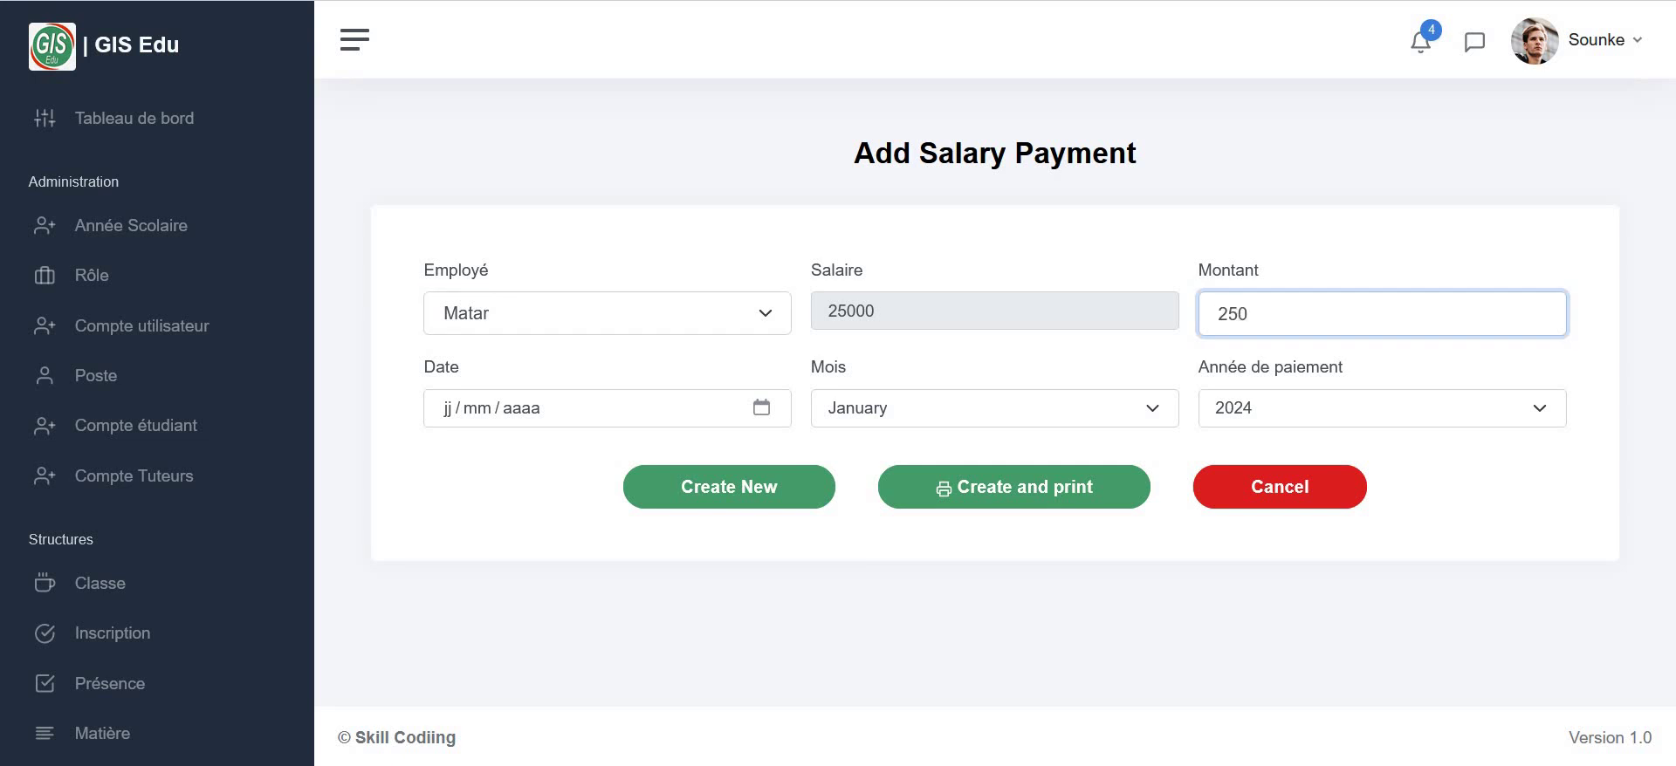
{"action": "left_click", "coordinate": [762, 407]}
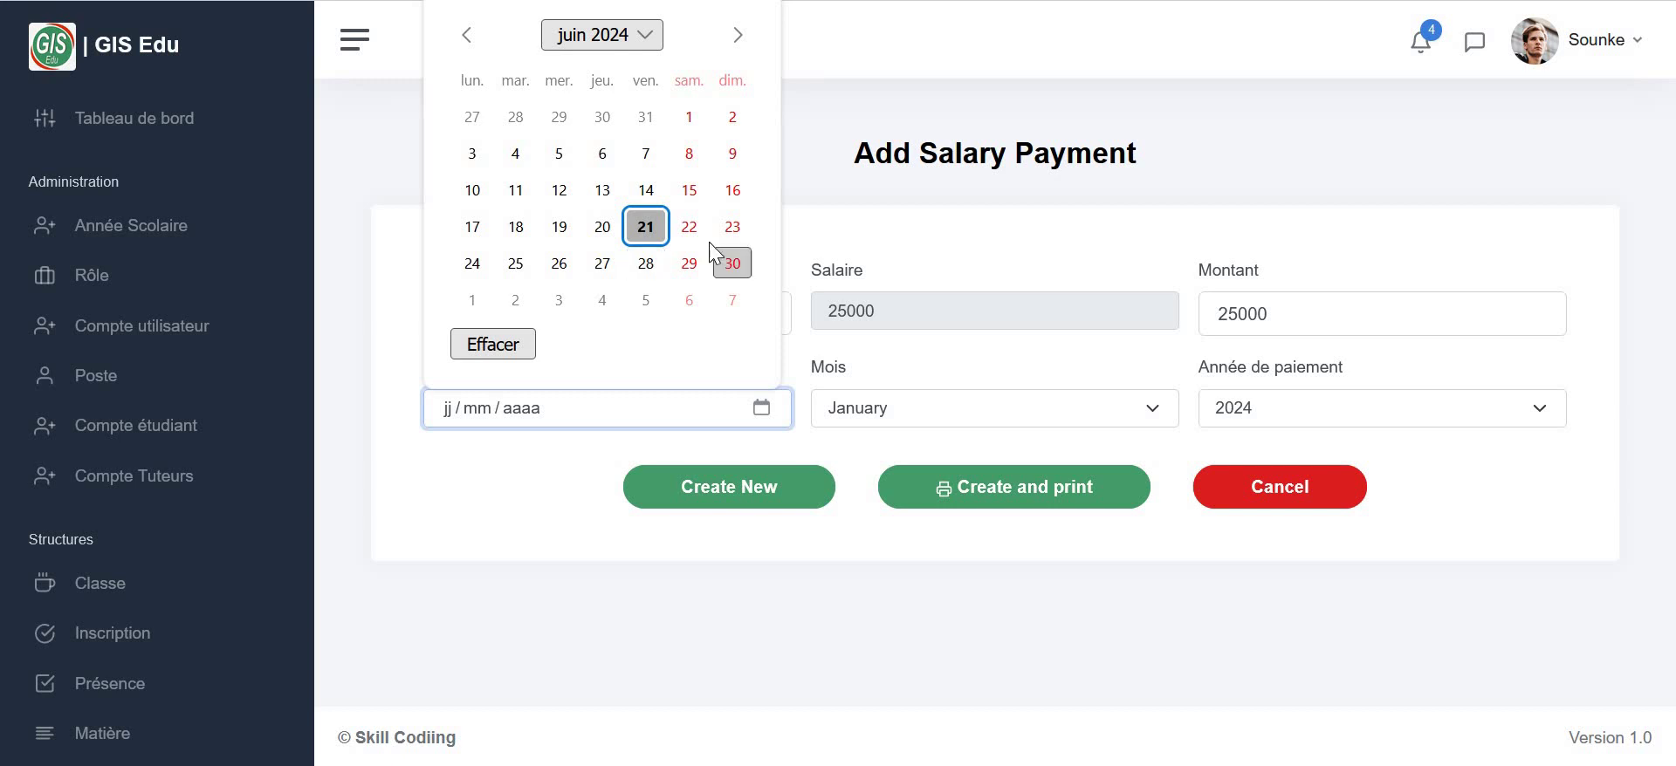
{"action": "left_click", "coordinate": [646, 228]}
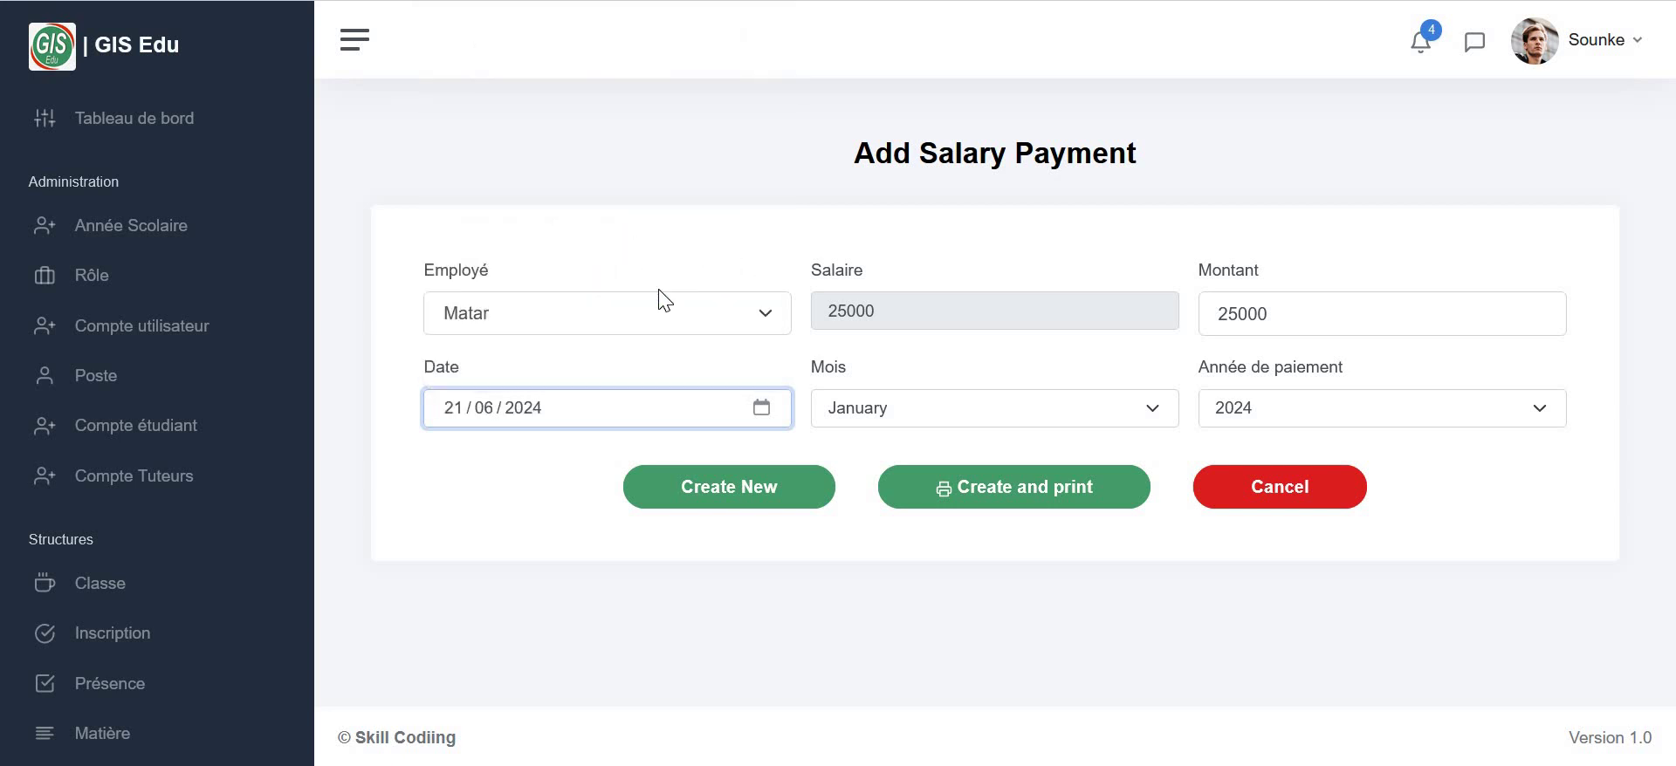
{"action": "left_click", "coordinate": [923, 410]}
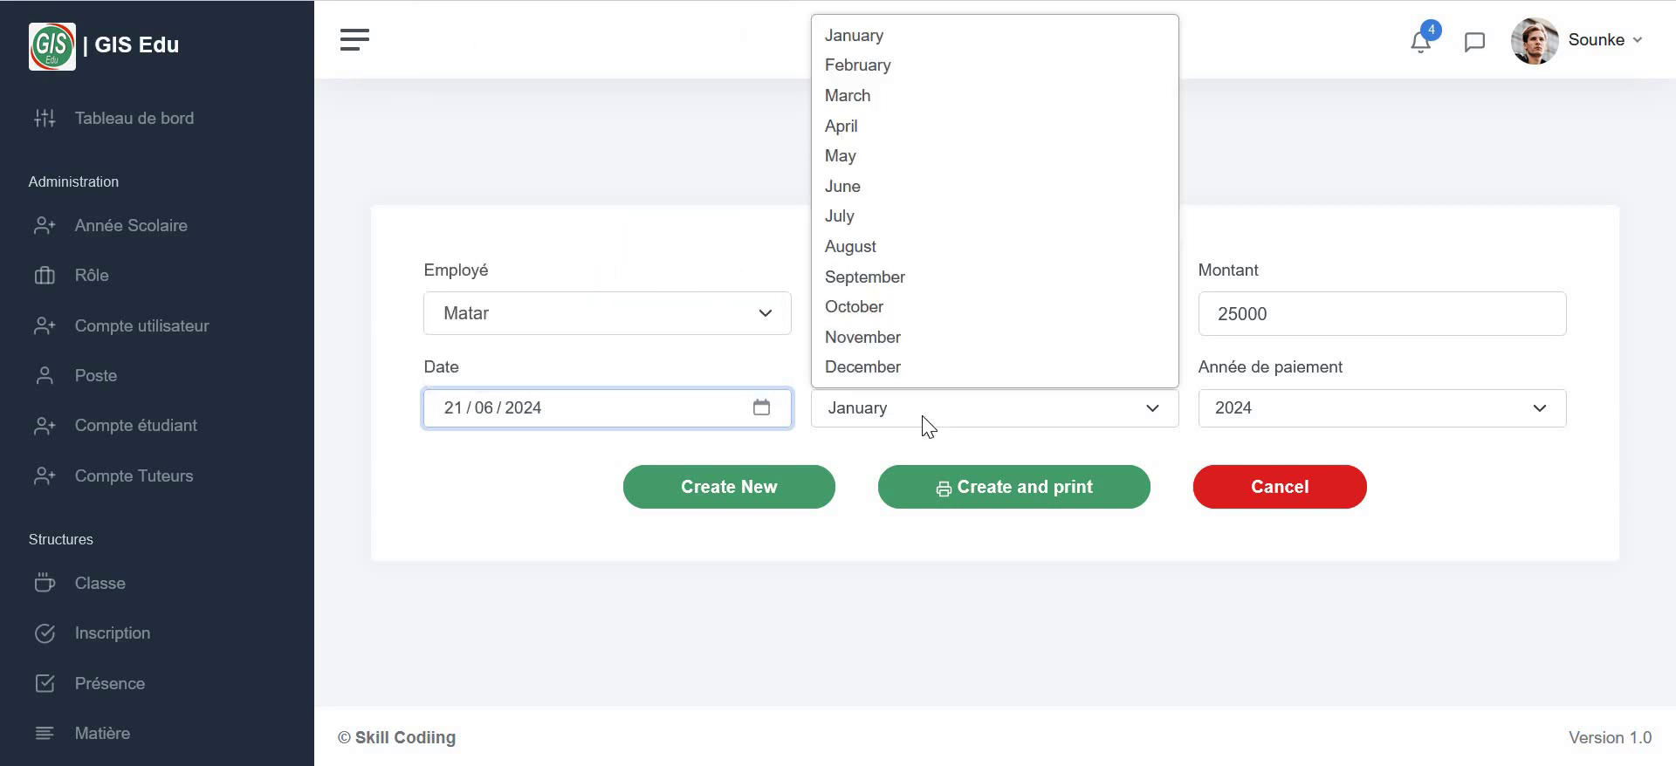
{"action": "left_click", "coordinate": [892, 194]}
{"action": "left_click", "coordinate": [731, 499]}
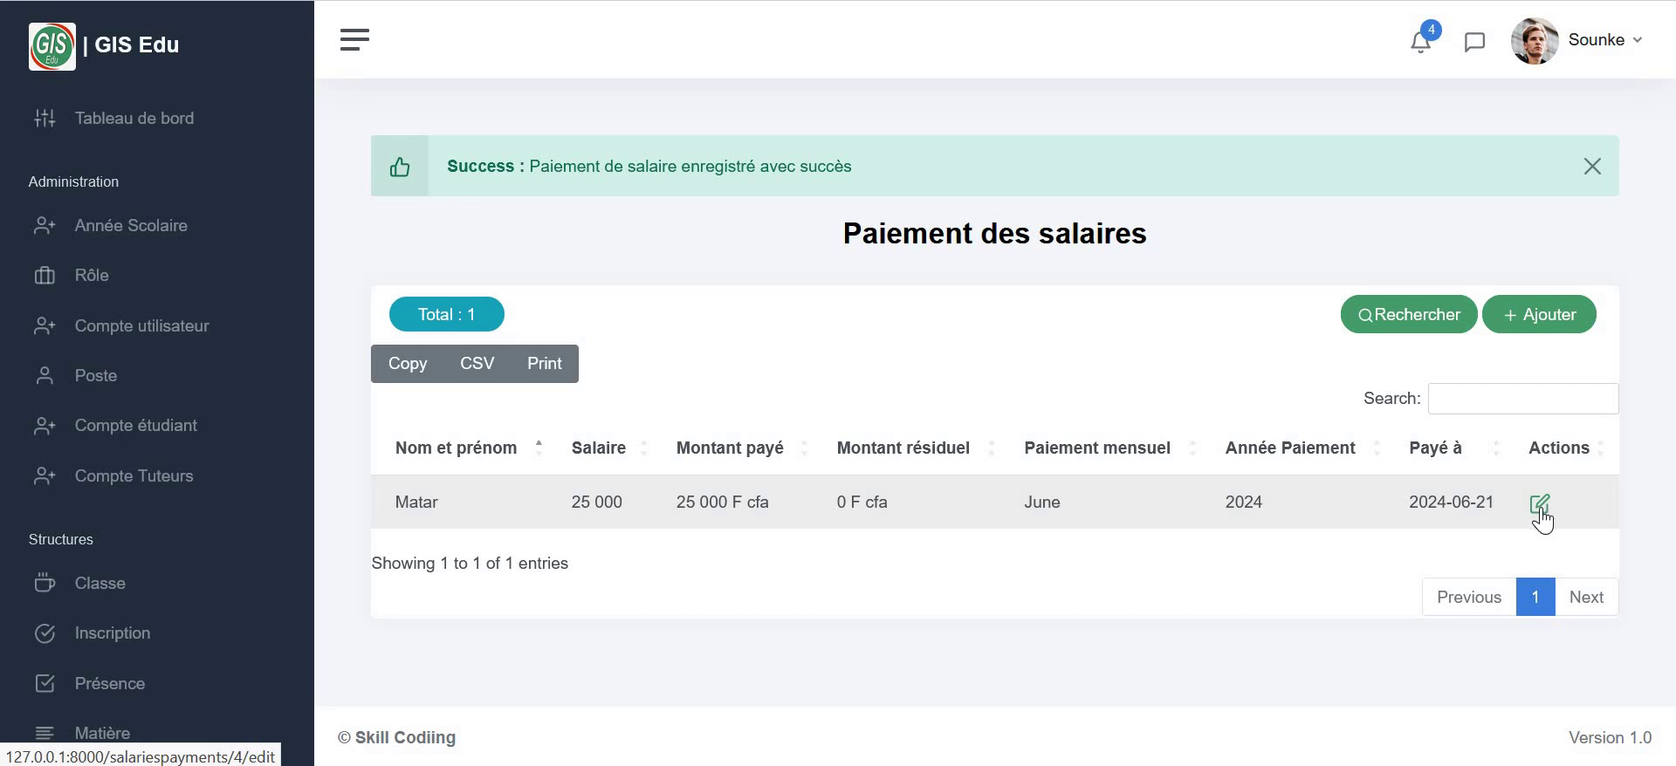
{"action": "scroll", "coordinate": [134, 568], "scroll_direction": "down", "scroll_amount": 5}
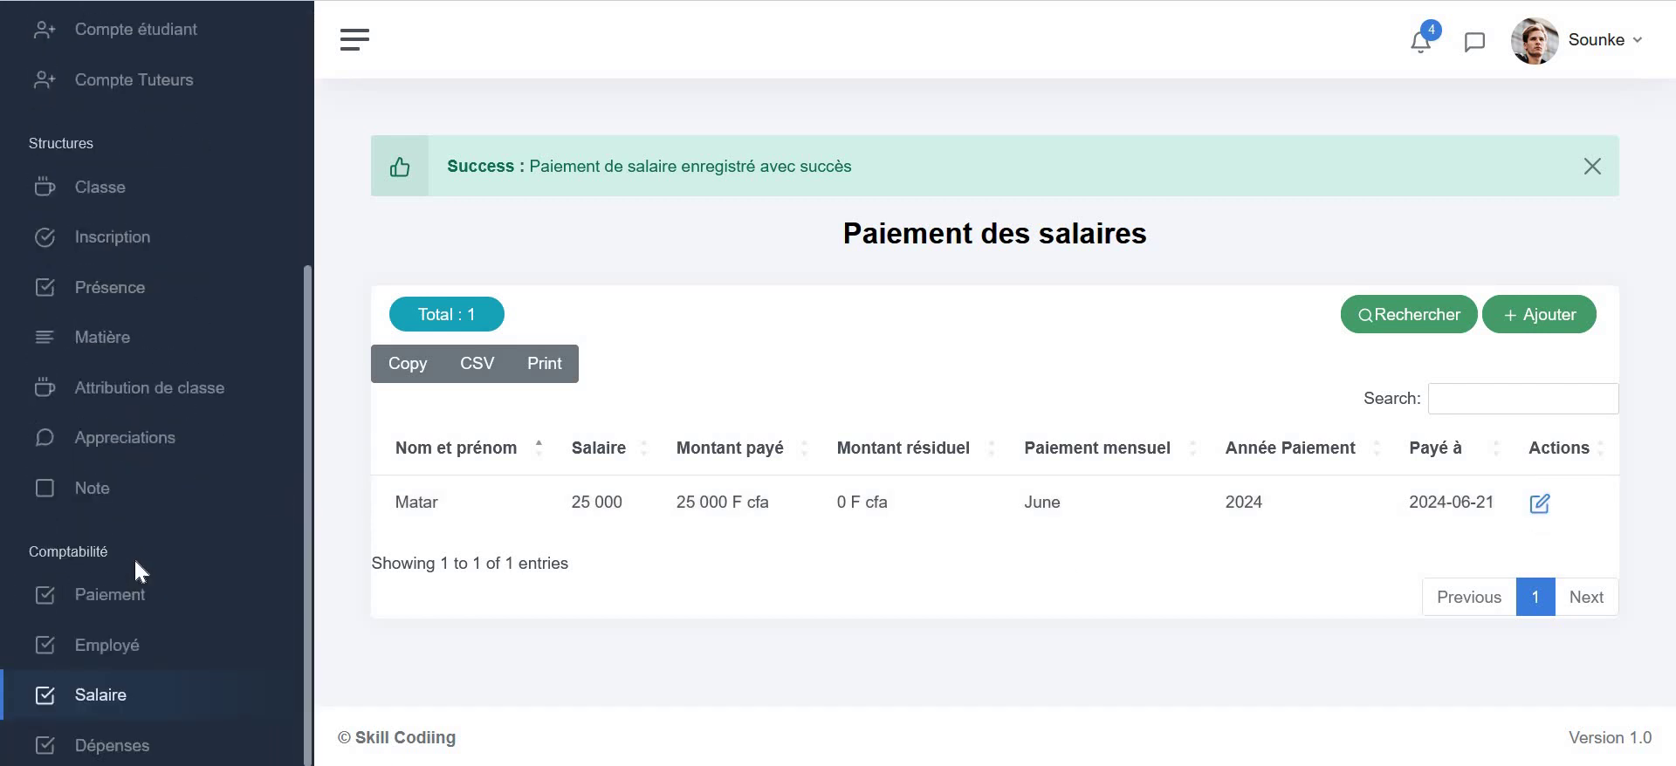
- From Dépenses, add a 10000 expense on 21/06/2024 described 'reglement de facture d'eau'
{"action": "left_click", "coordinate": [122, 748]}
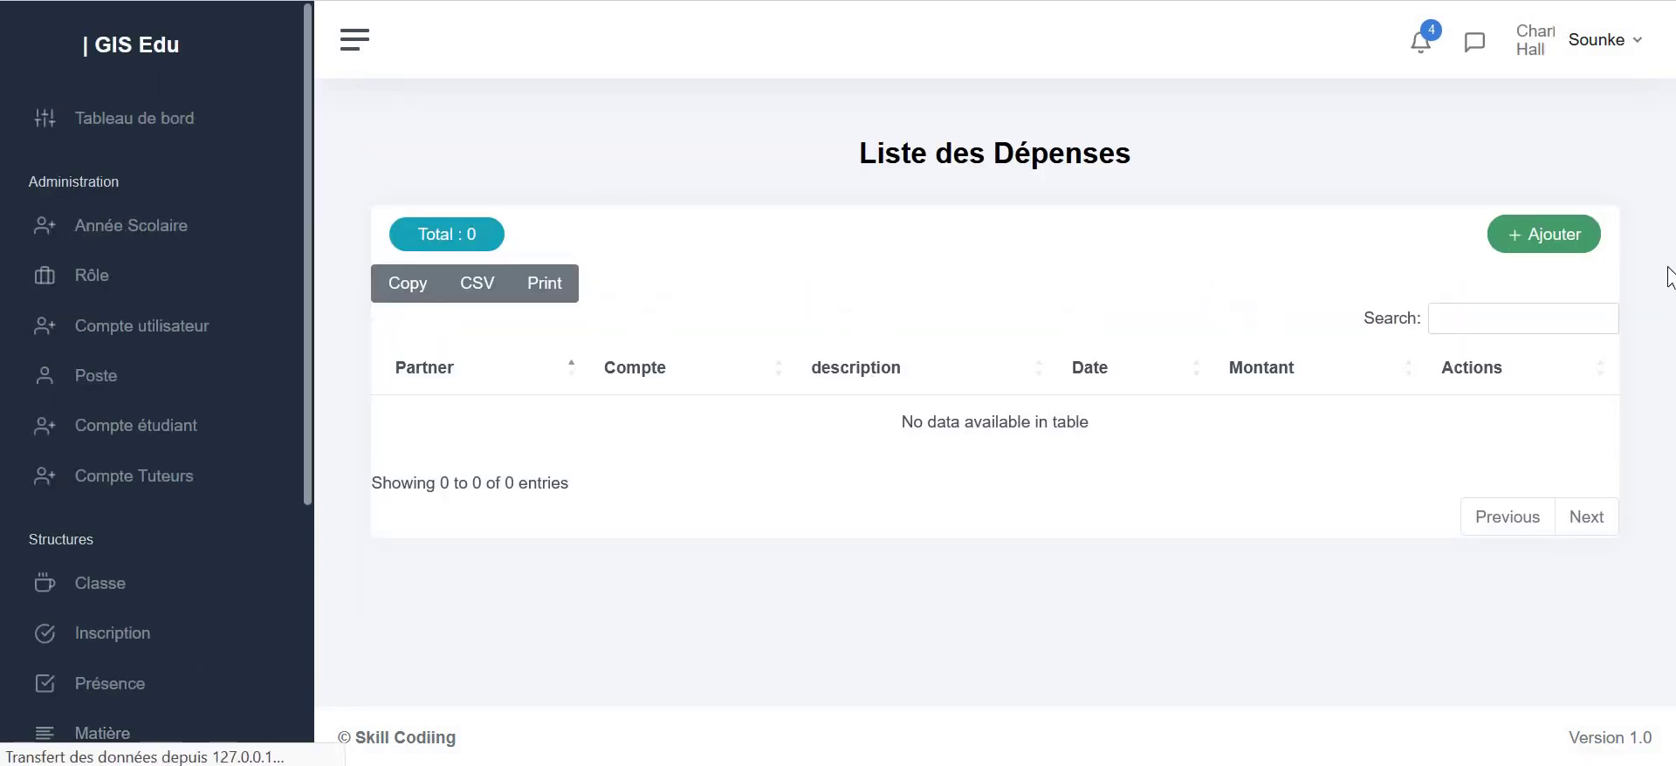
{"action": "left_click", "coordinate": [1557, 236]}
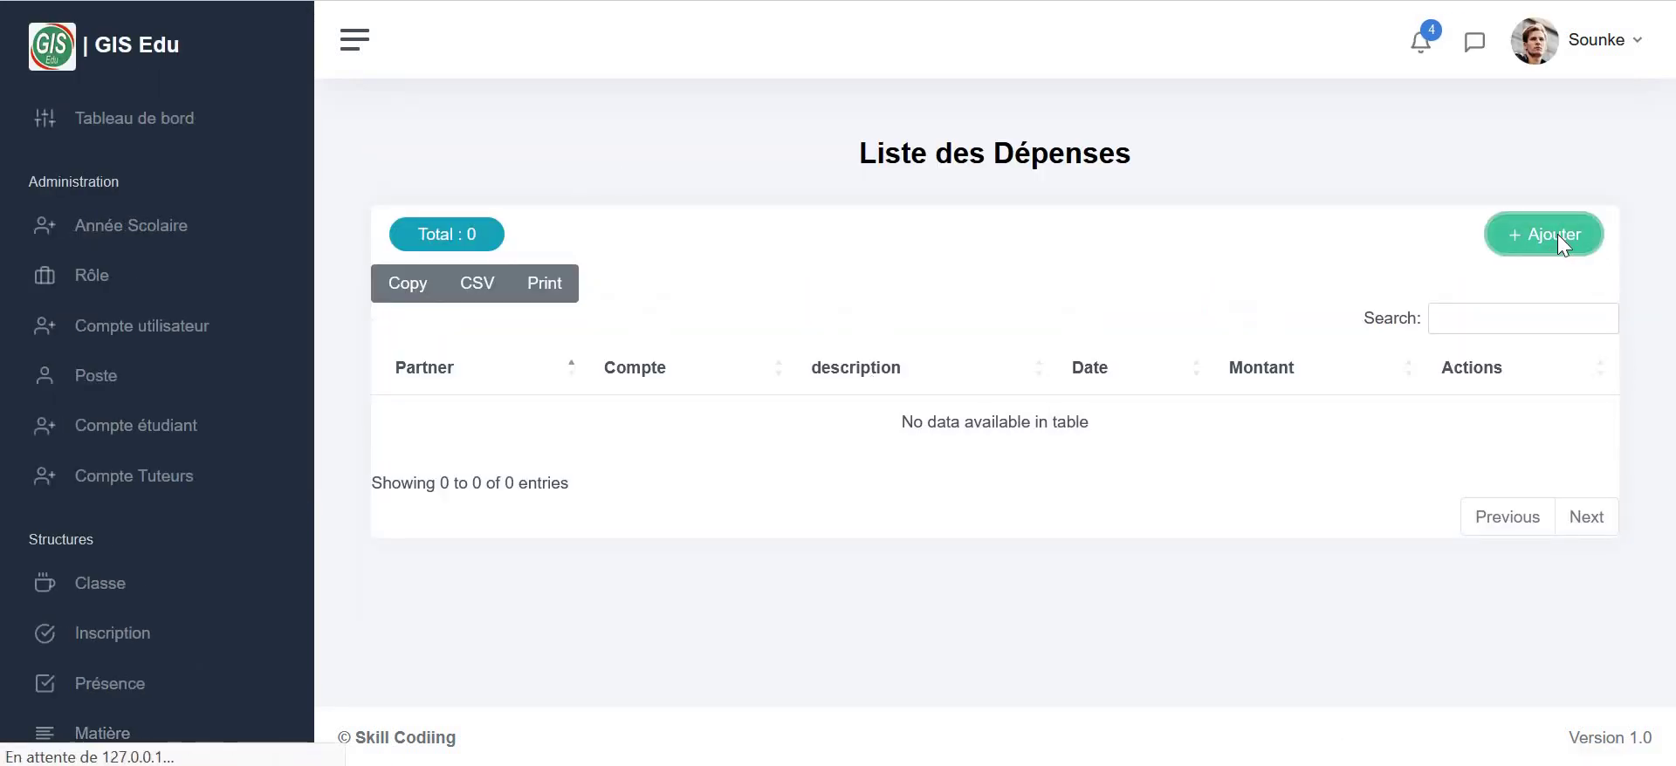
{"action": "left_click", "coordinate": [886, 318]}
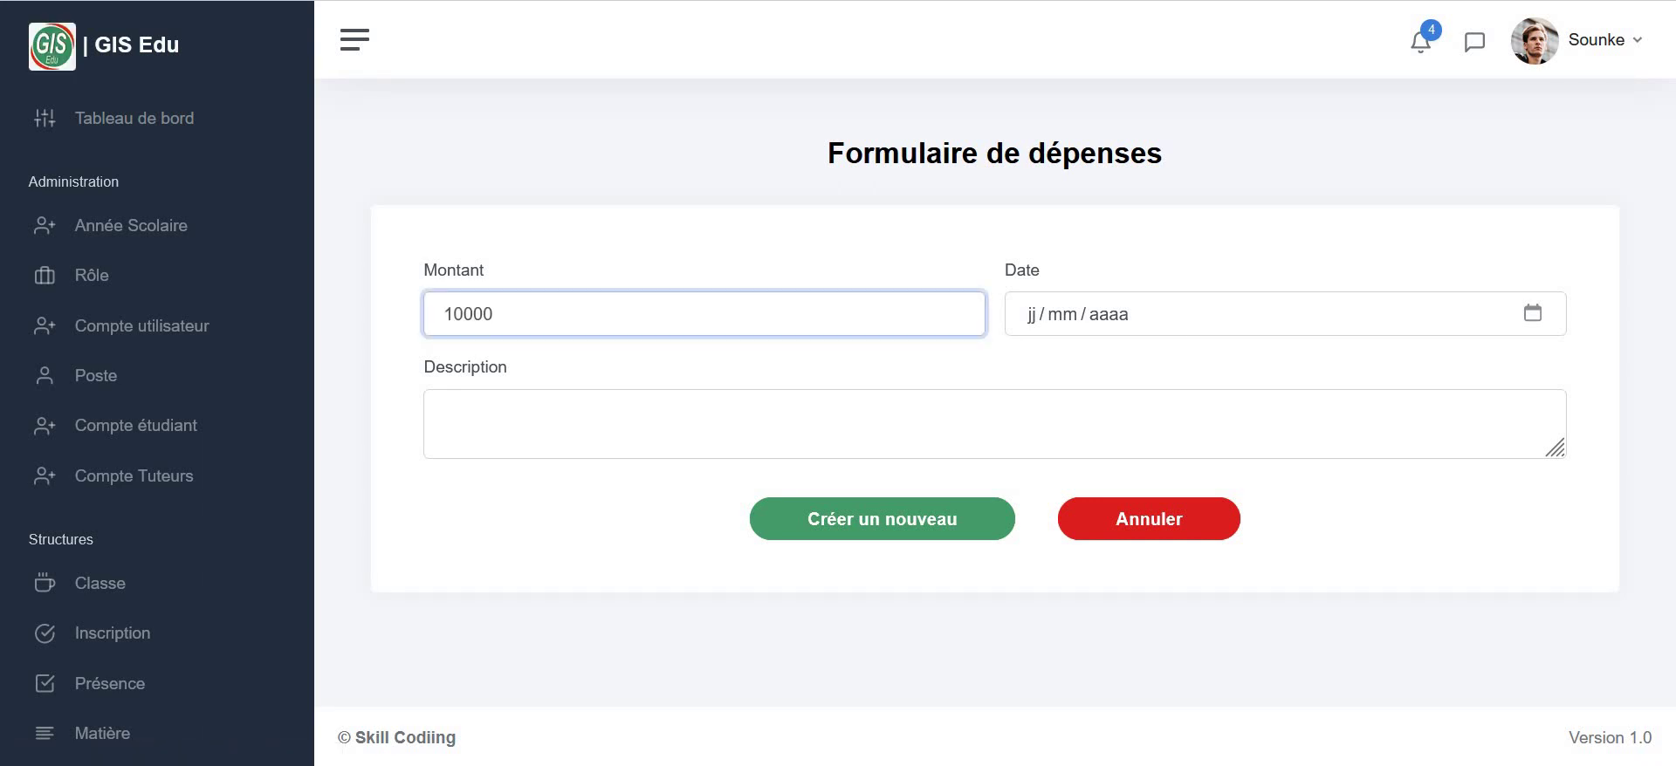
{"action": "left_click", "coordinate": [1531, 314]}
{"action": "left_click", "coordinate": [1231, 568]}
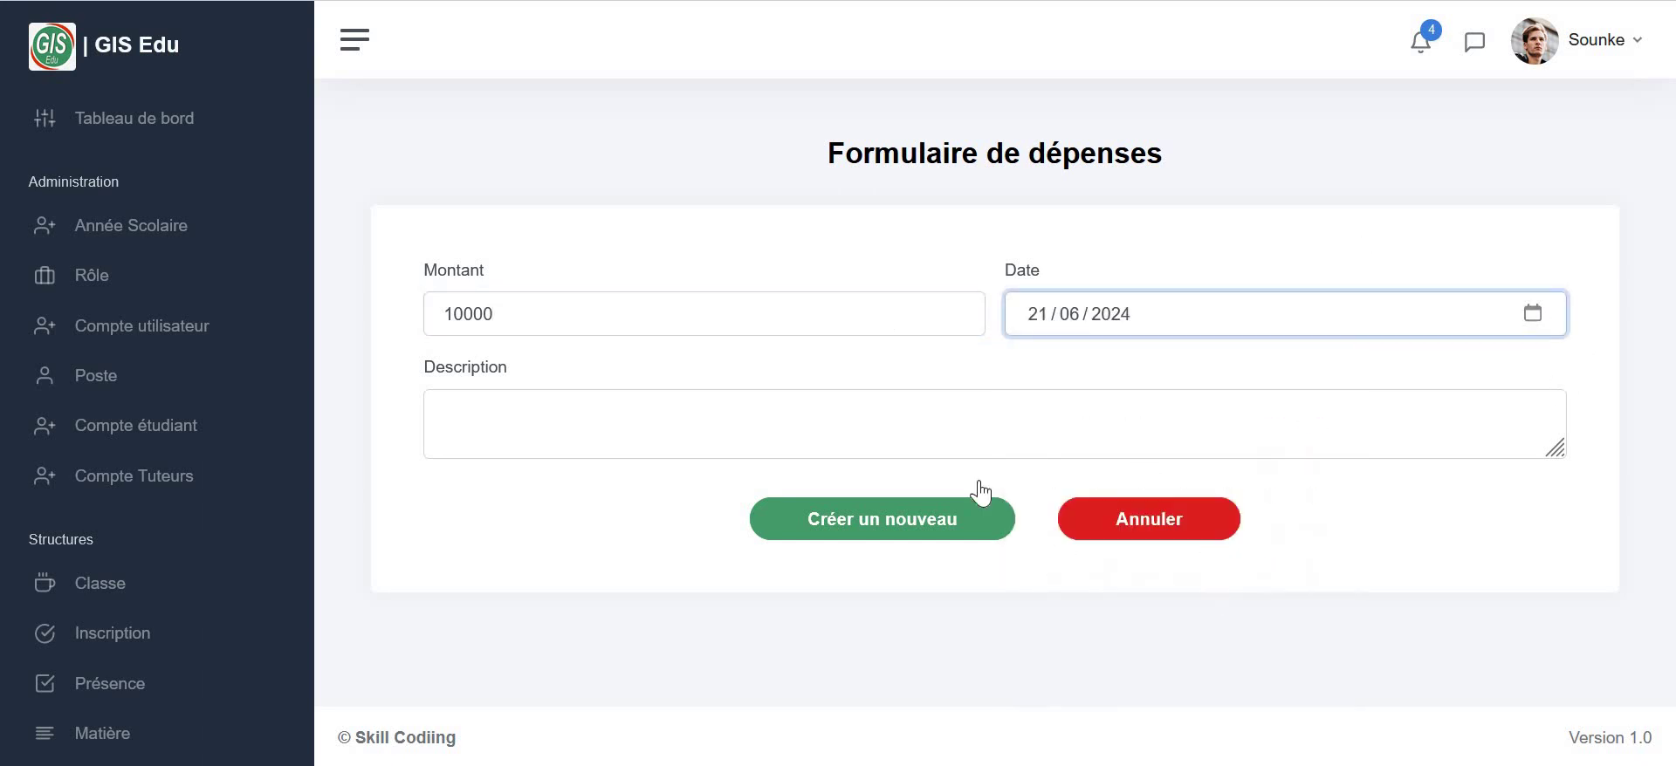
{"action": "left_click", "coordinate": [528, 420]}
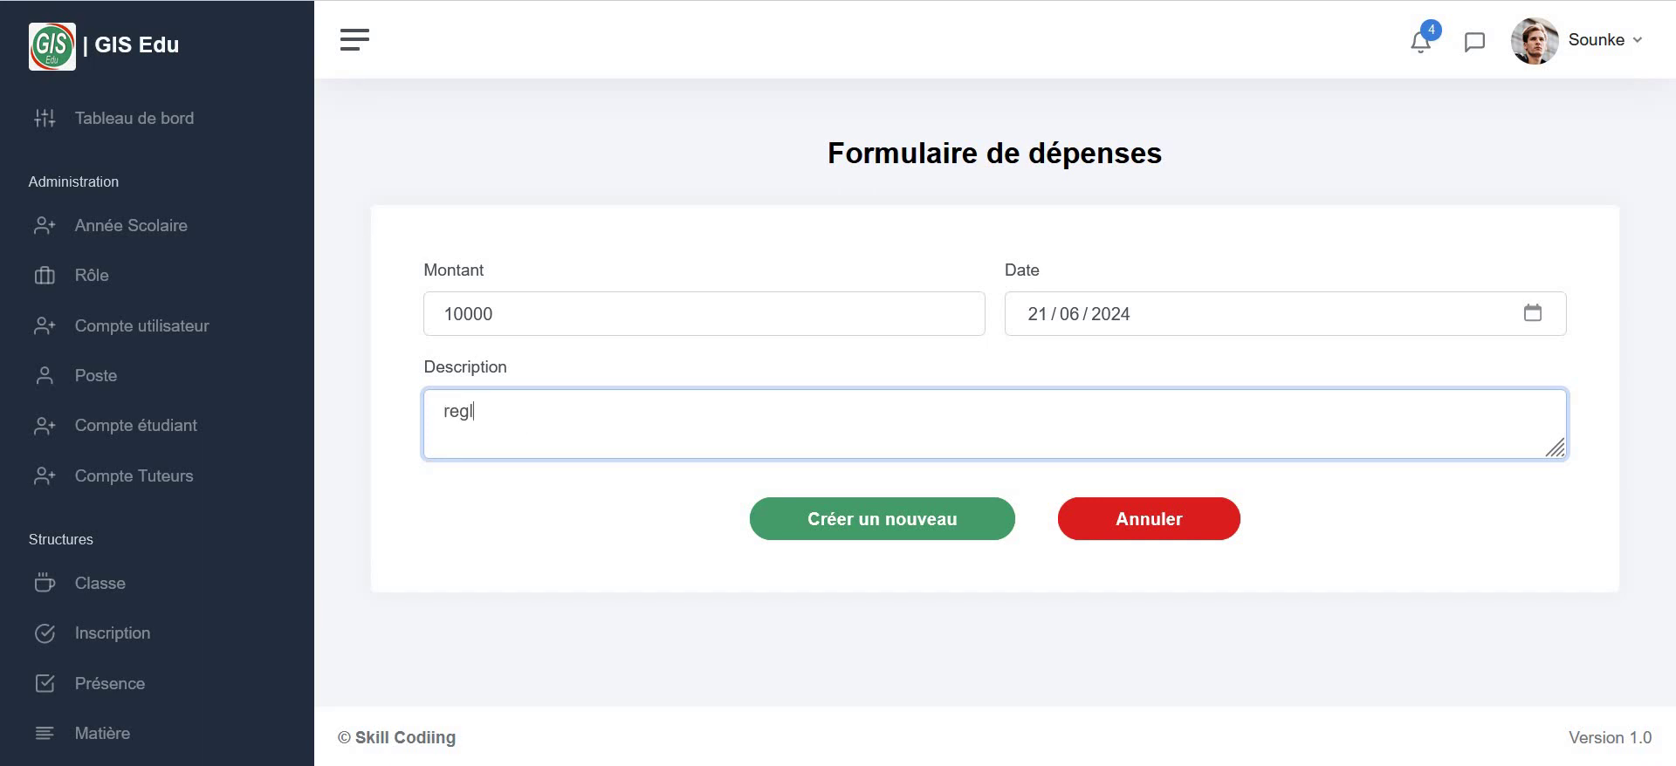
{"action": "type", "text": "reglement de facture d'eau"}
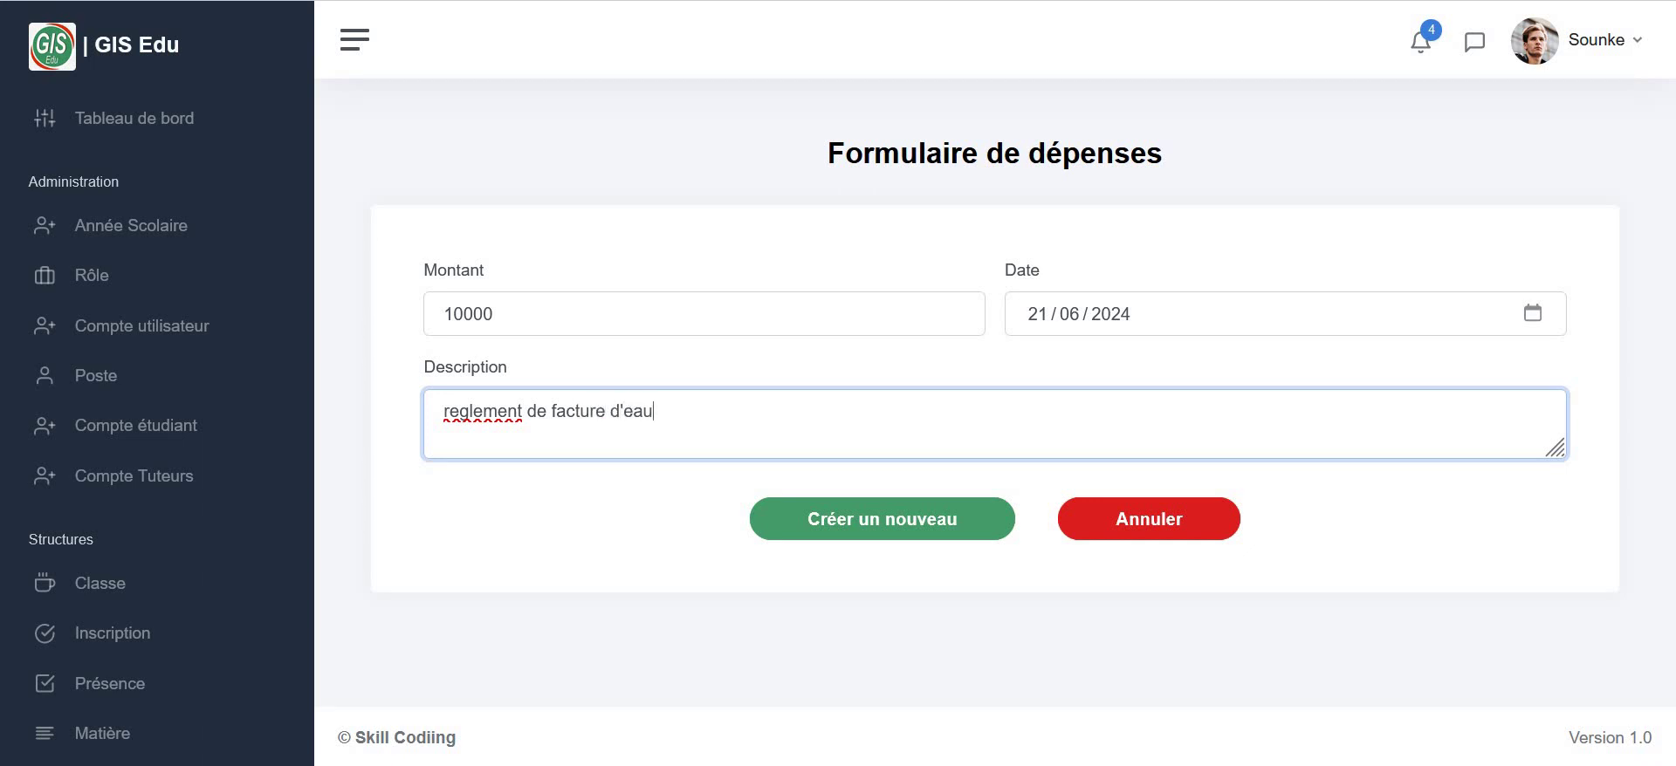
{"action": "left_click", "coordinate": [821, 527]}
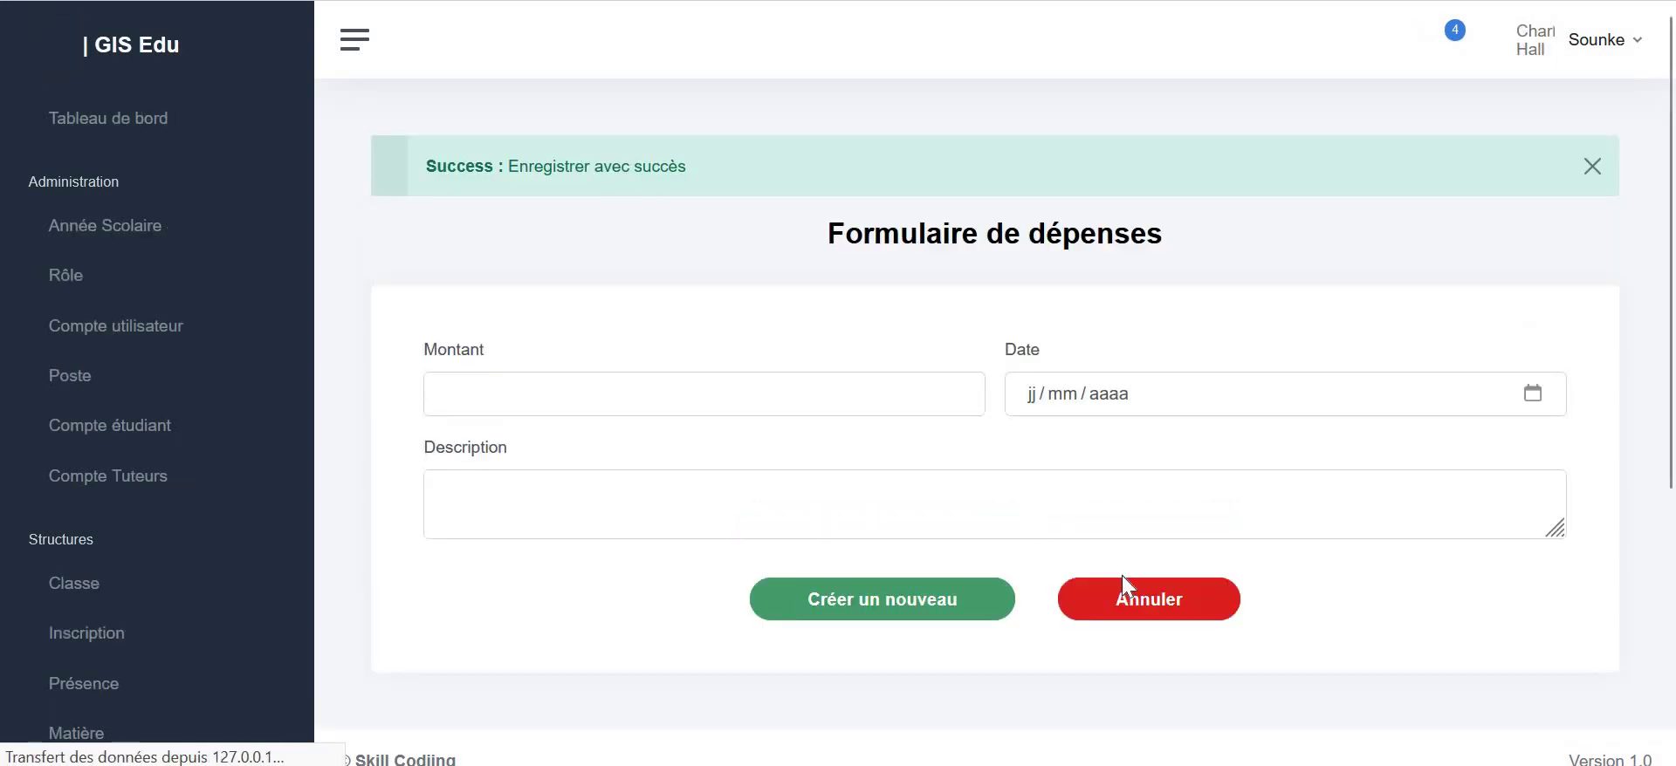
- Cancel the blank expense form and review the Liste des Dépenses showing the 10000 water-bill entry
{"action": "left_click", "coordinate": [1110, 602]}
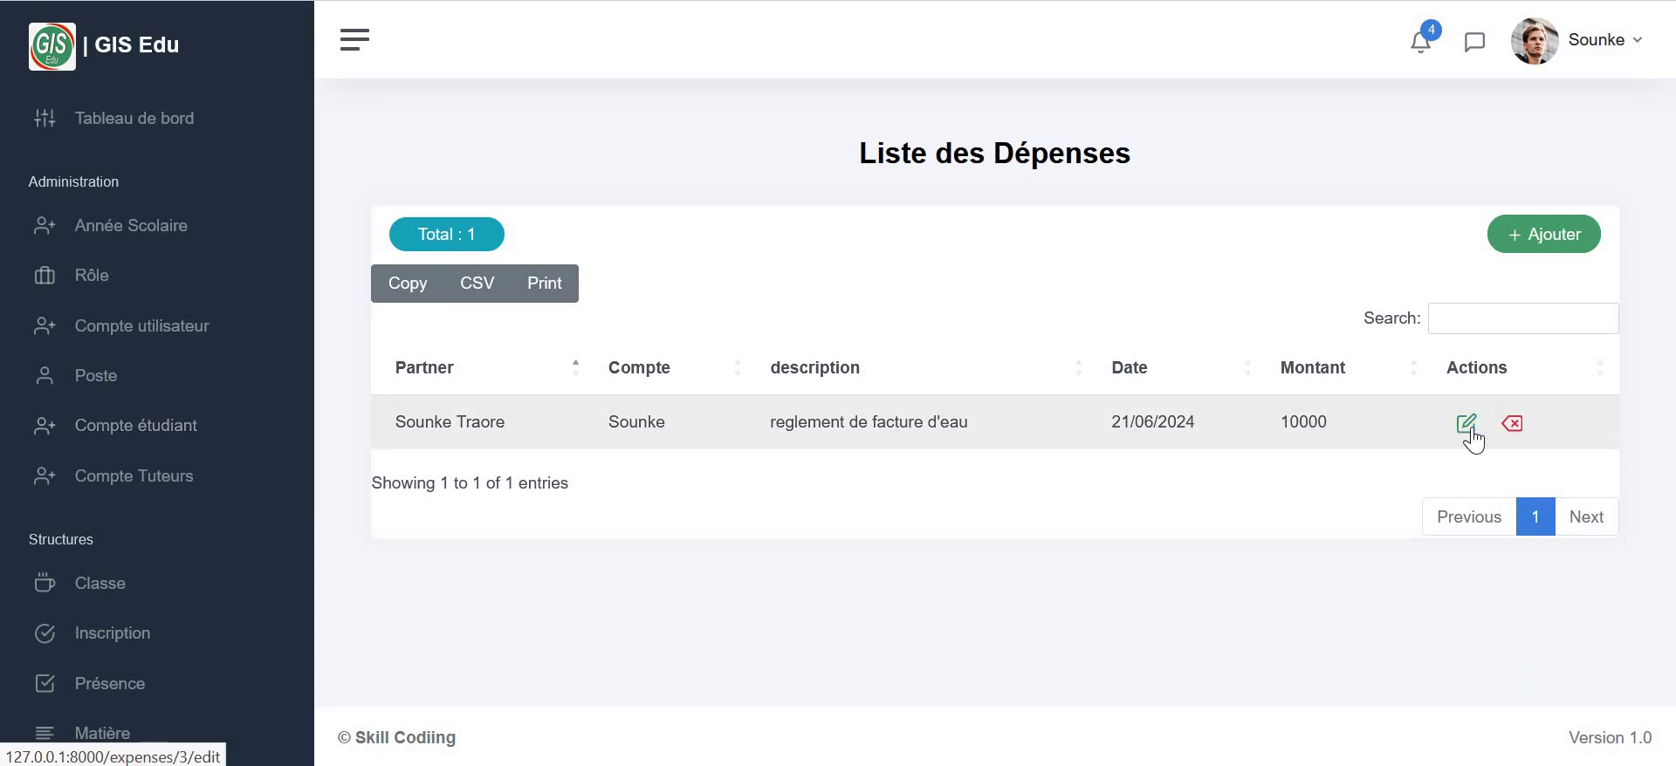
{"action": "scroll", "coordinate": [96, 376], "scroll_direction": "down", "scroll_amount": 5}
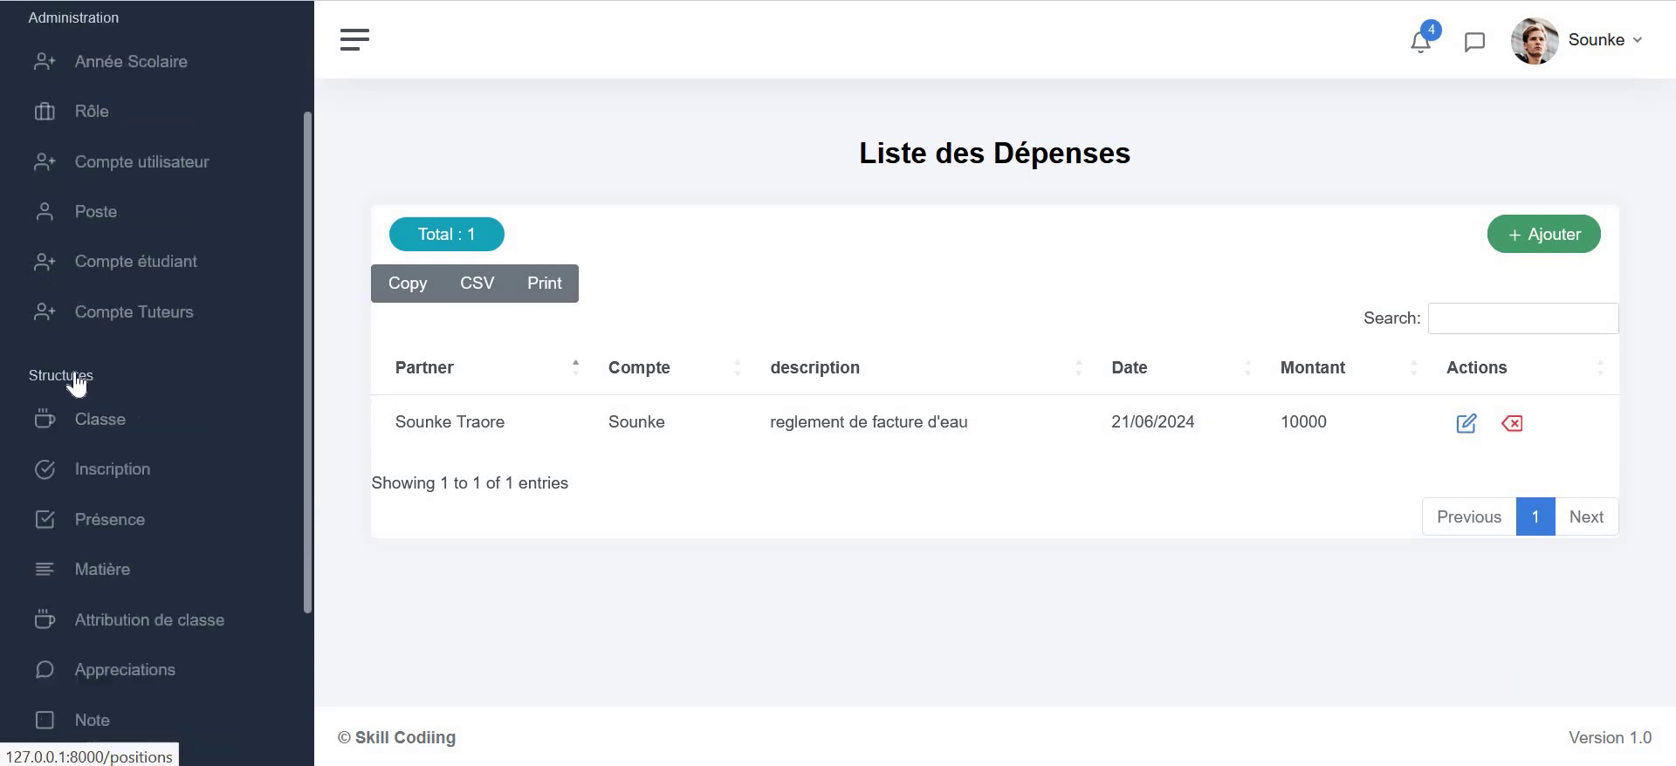
{"action": "scroll", "coordinate": [126, 363], "scroll_direction": "up", "scroll_amount": 5}
{"action": "scroll", "coordinate": [131, 353], "scroll_direction": "down", "scroll_amount": 5}
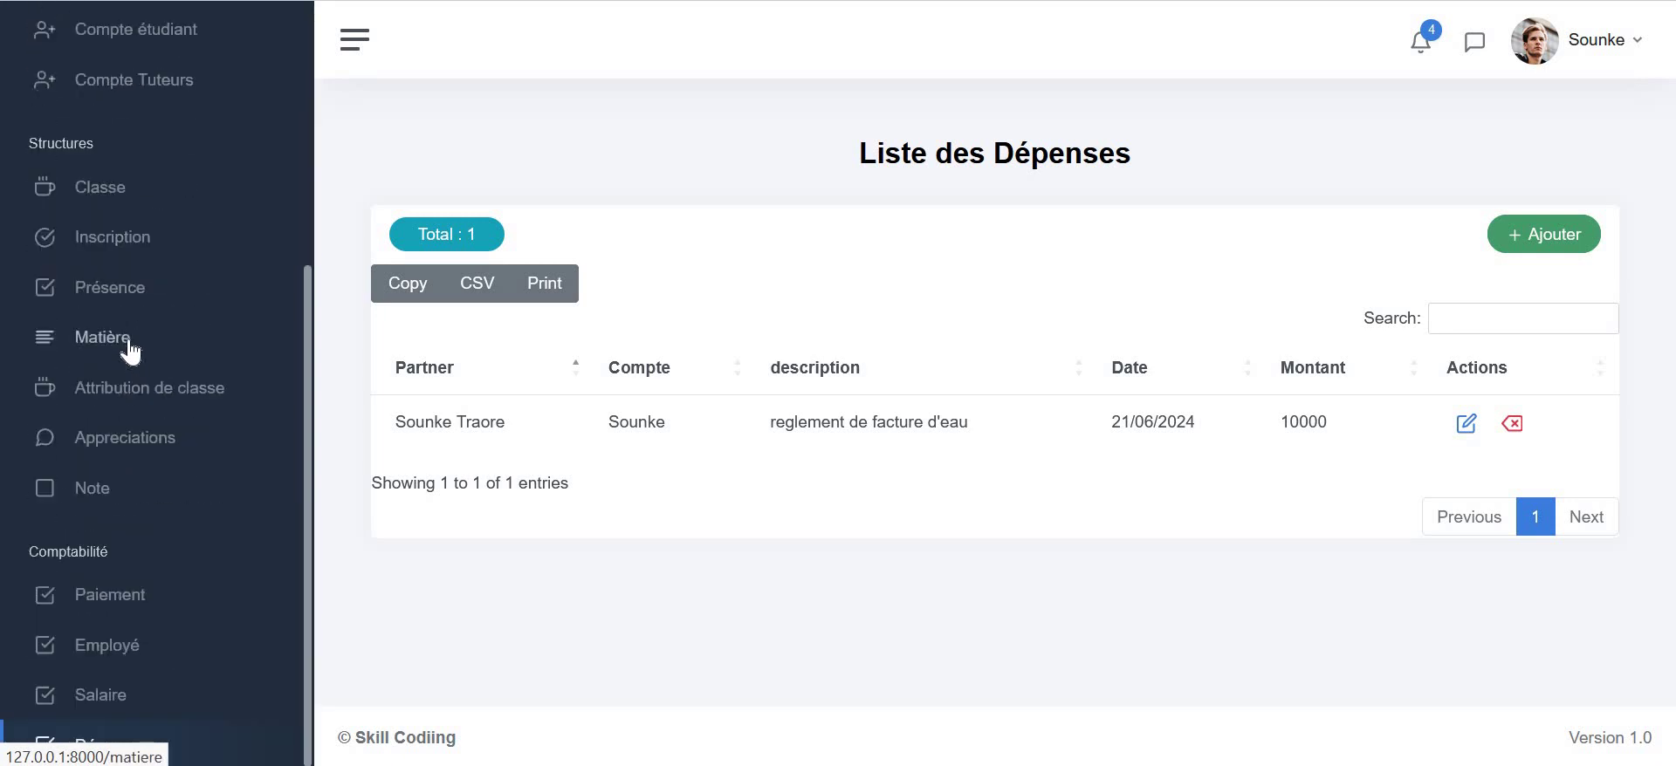
{"action": "scroll", "coordinate": [127, 349], "scroll_direction": "up", "scroll_amount": 5}
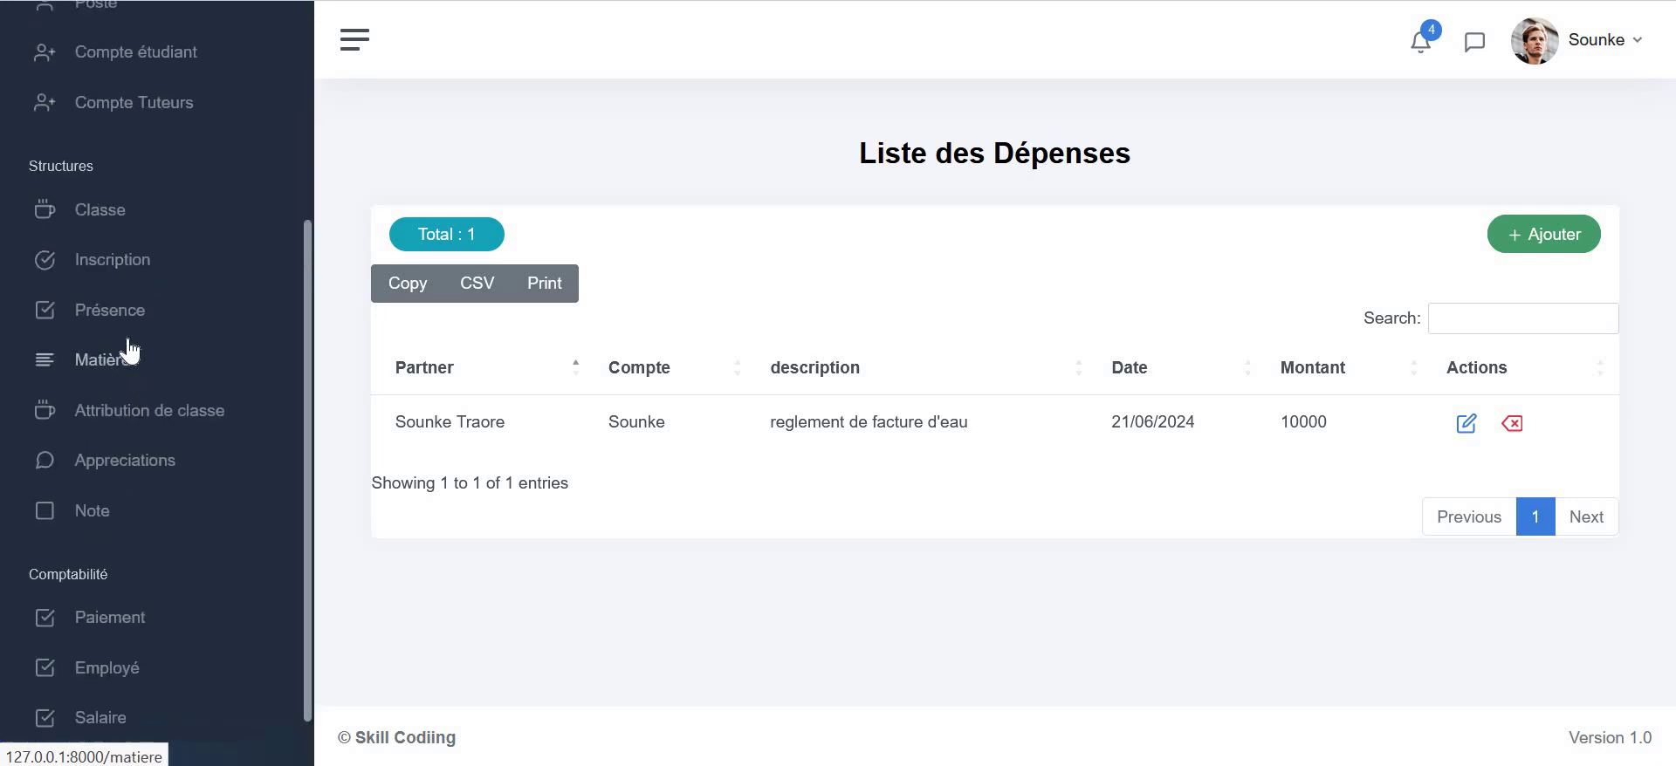
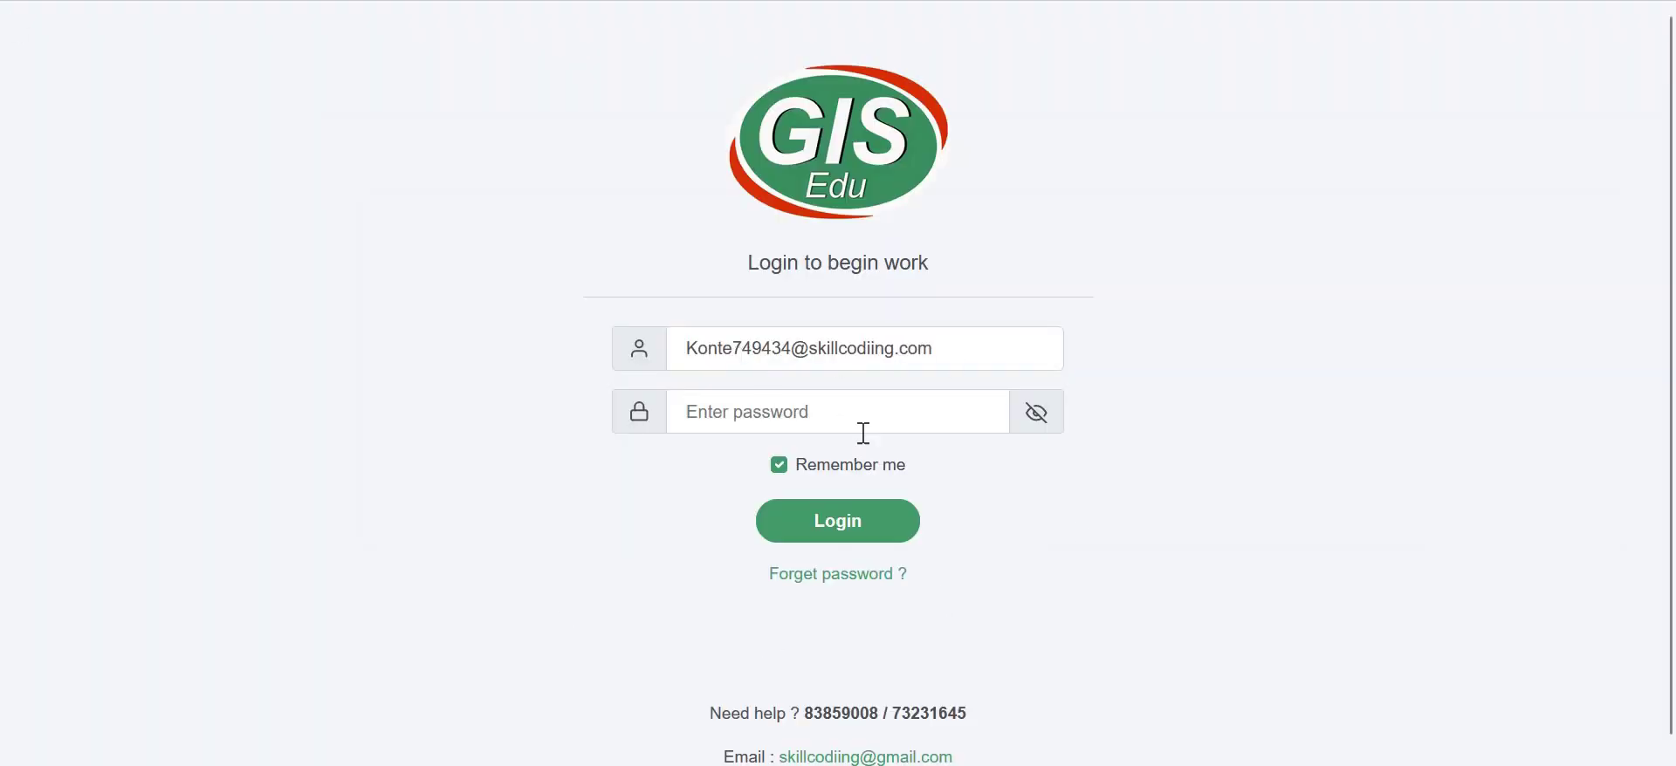
- Log in with the student account's password, declining the browser's offer to save it
{"action": "left_click", "coordinate": [808, 417]}
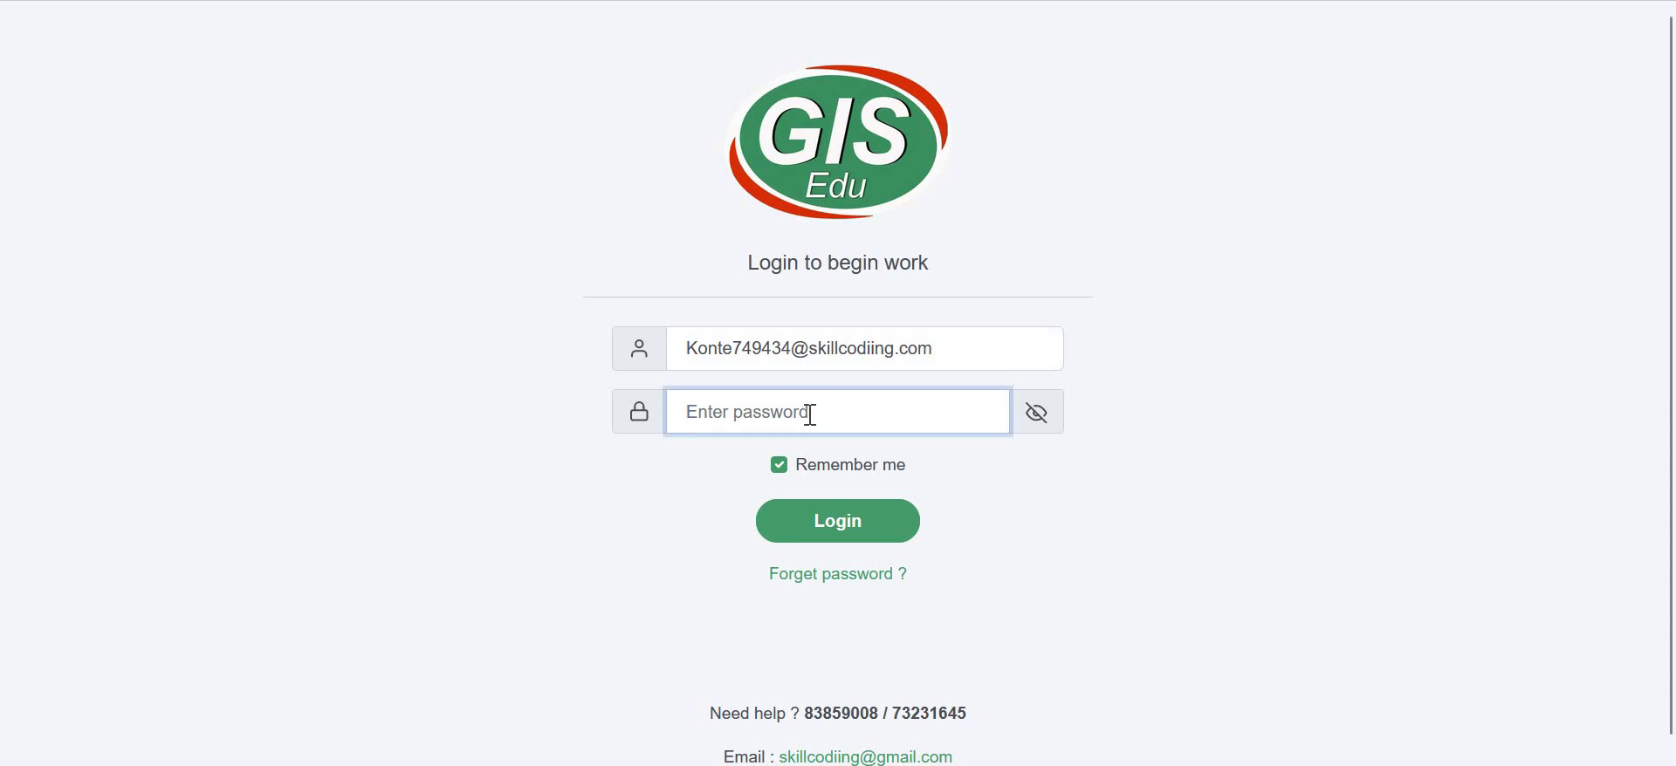
{"action": "type", "text": "•••••"}
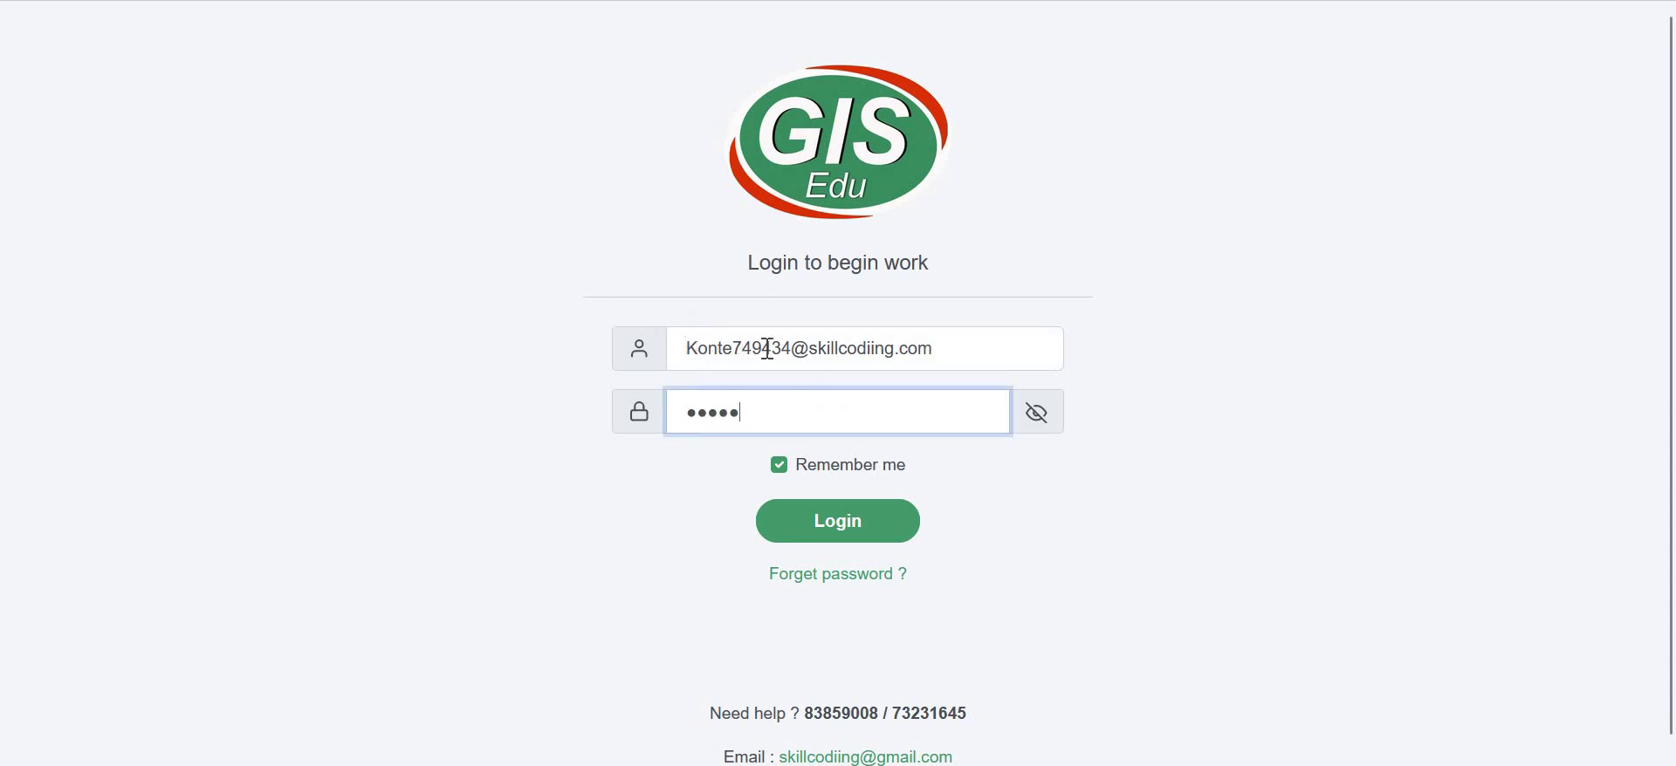
{"action": "left_click", "coordinate": [836, 529]}
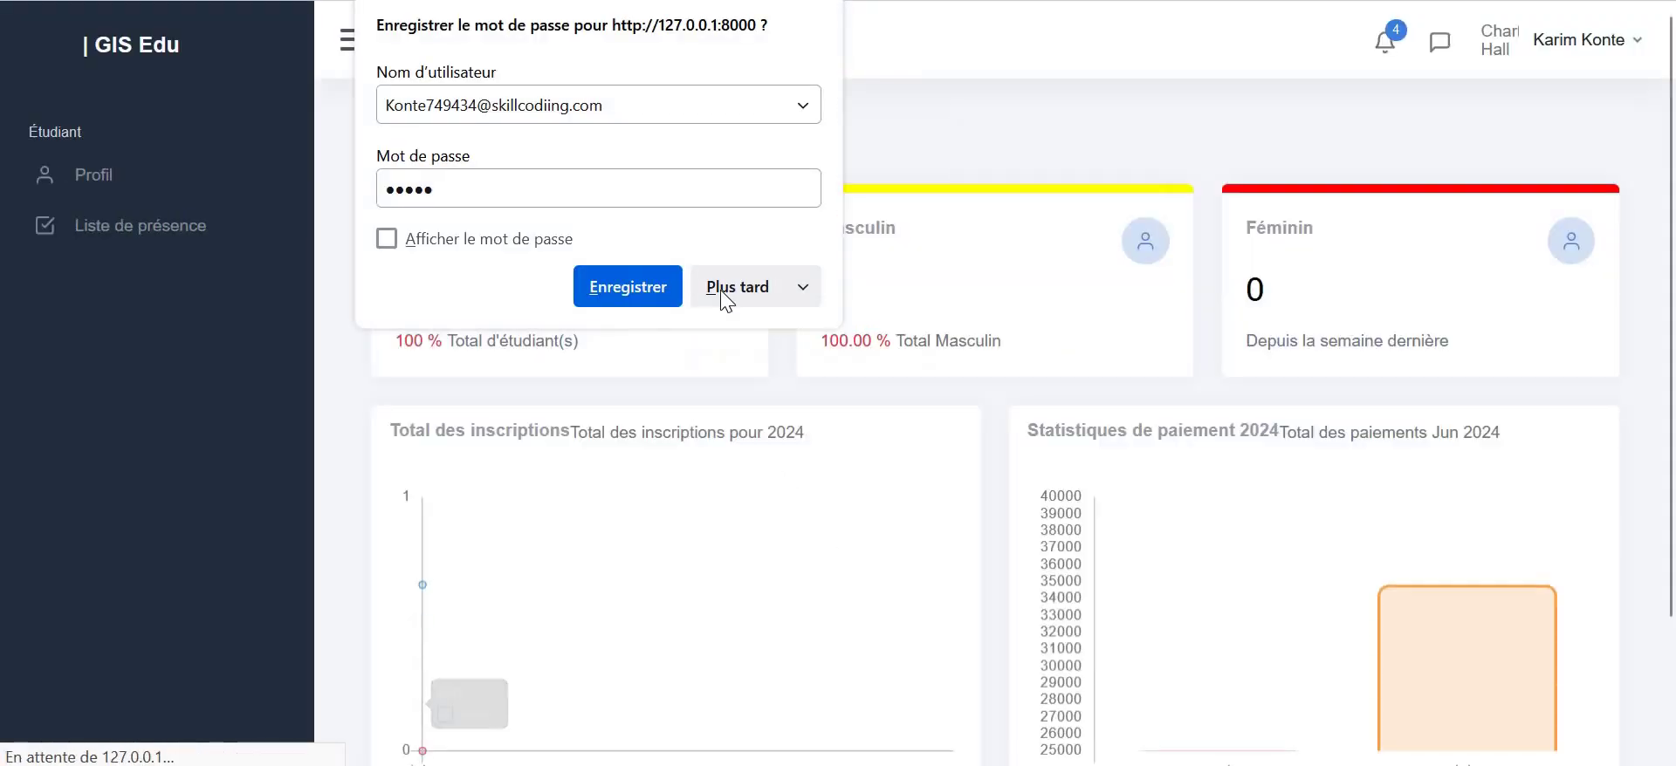
{"action": "left_click", "coordinate": [744, 288]}
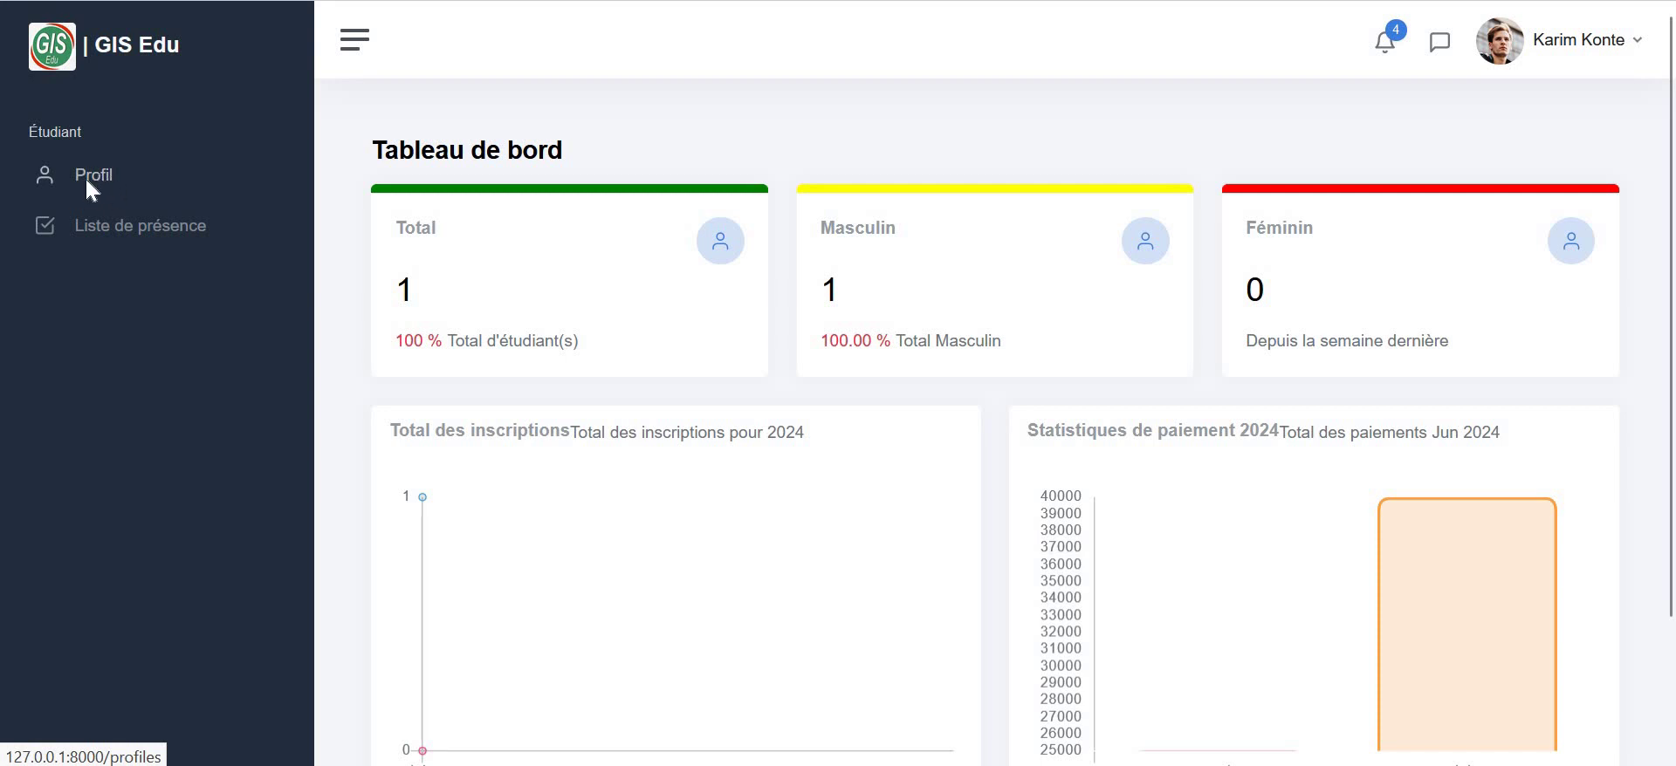
- Open the student's Profil page and look over its 40000 F CFA payment and Les Notes table
{"action": "left_click", "coordinate": [88, 181]}
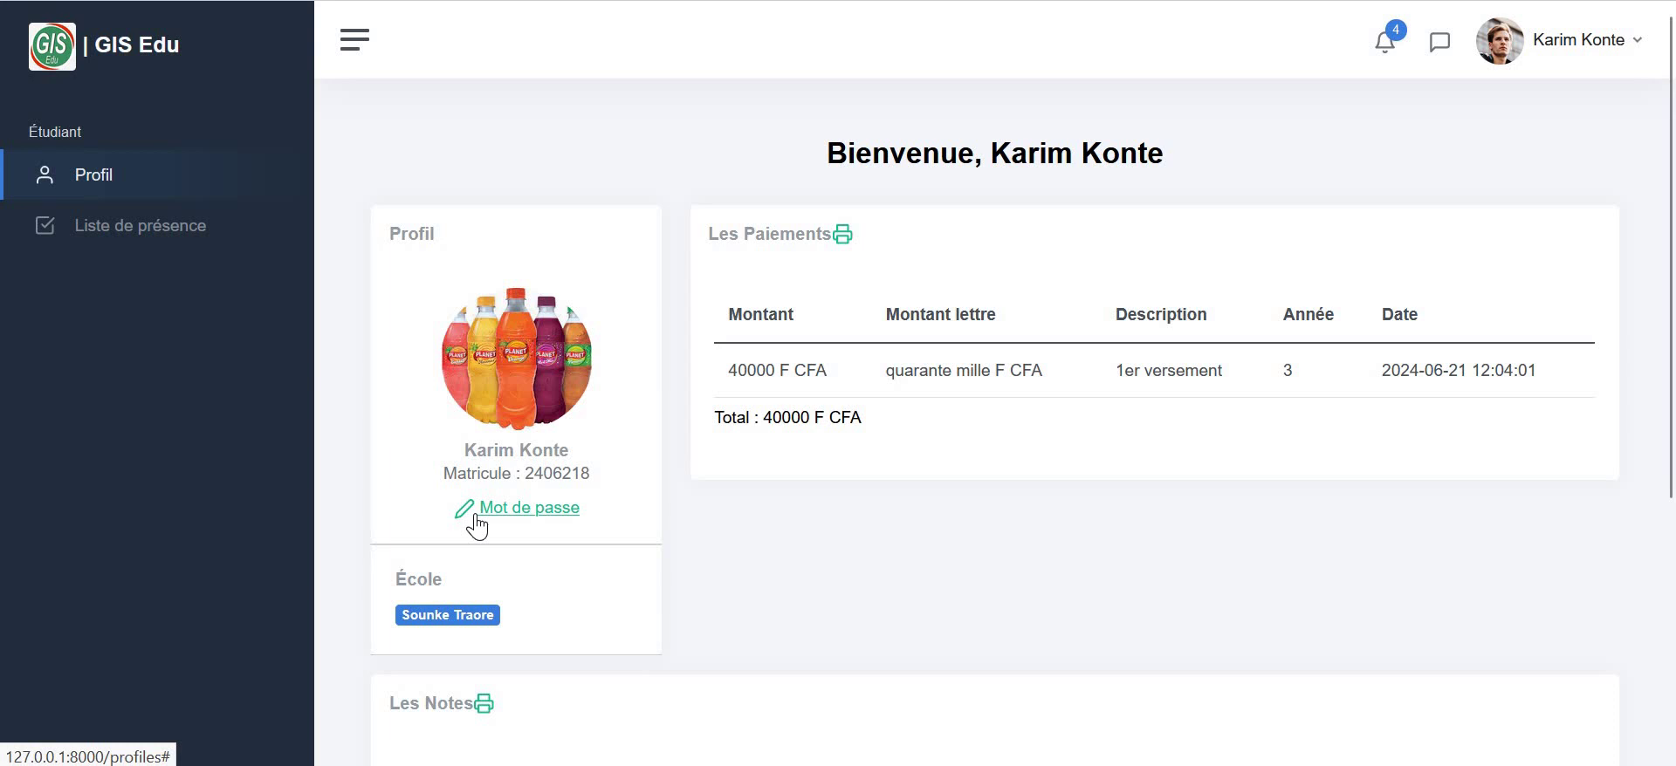
{"action": "scroll", "coordinate": [1065, 520], "scroll_direction": "down", "scroll_amount": 2}
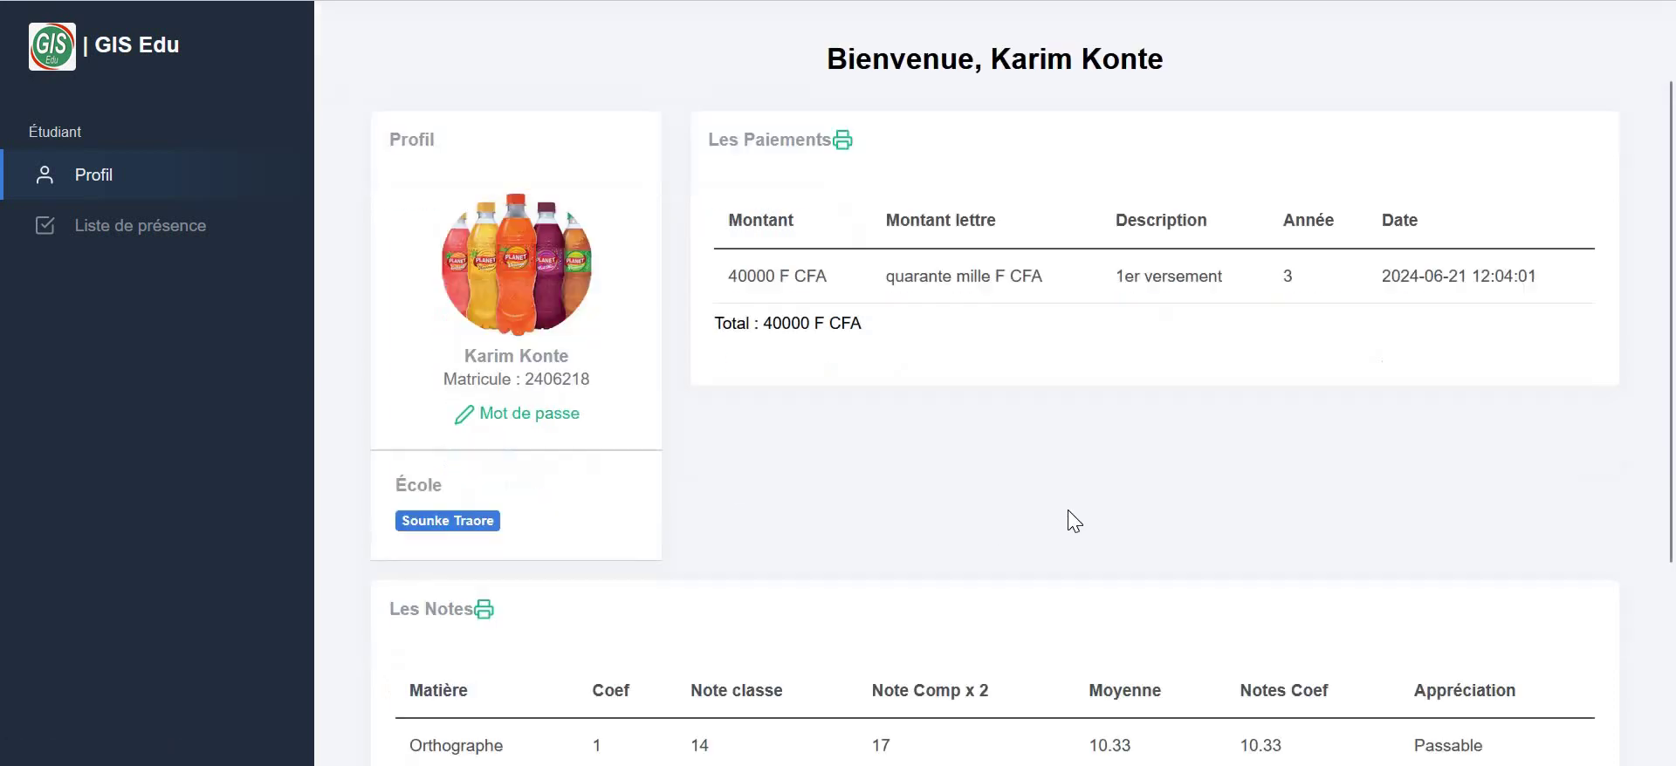
{"action": "scroll", "coordinate": [1066, 475], "scroll_direction": "up", "scroll_amount": 2}
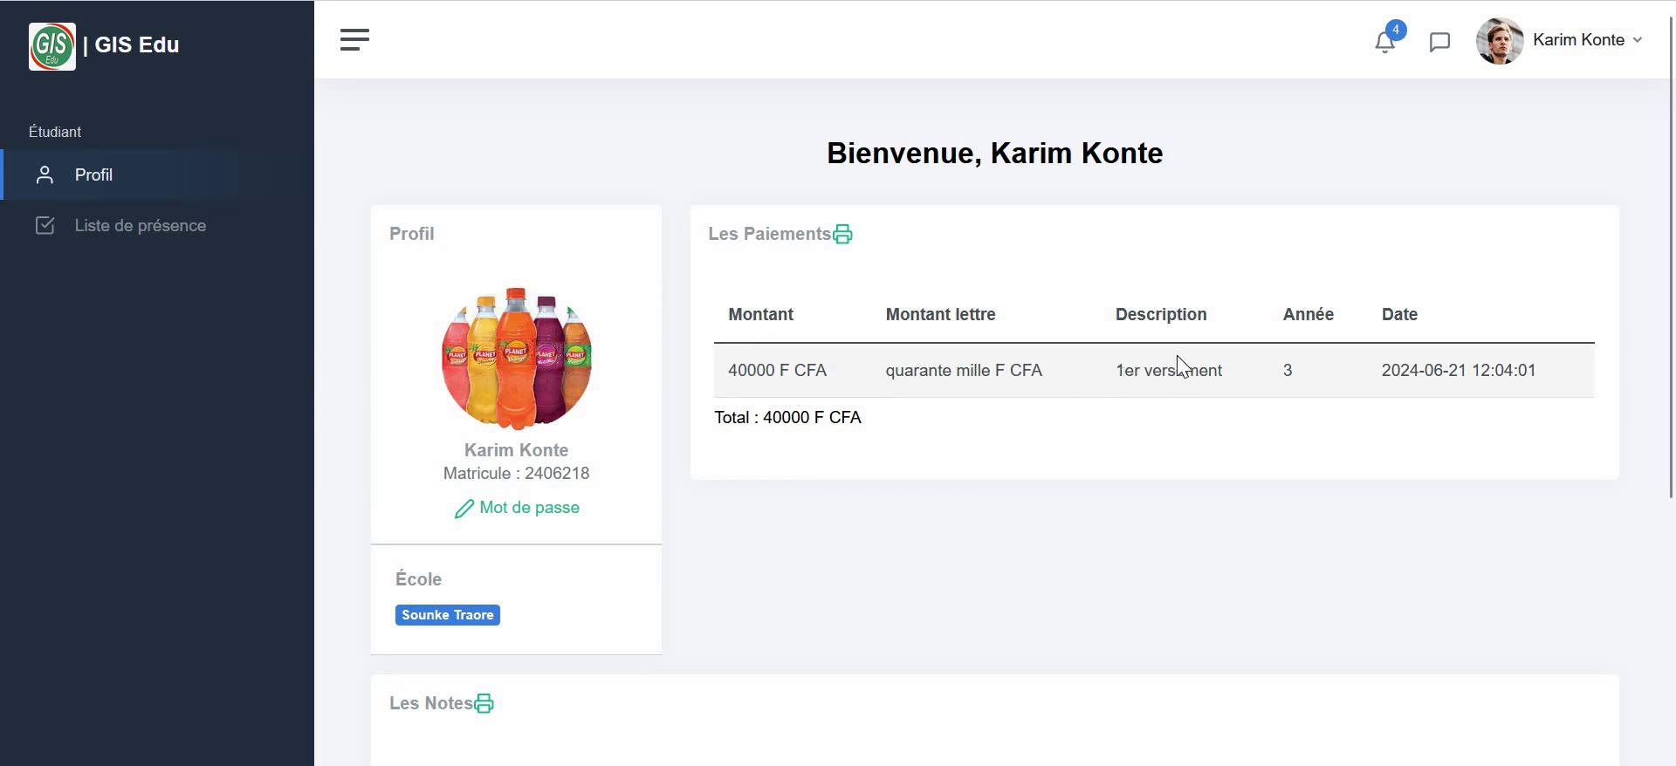
{"action": "scroll", "coordinate": [782, 445], "scroll_direction": "down", "scroll_amount": 5}
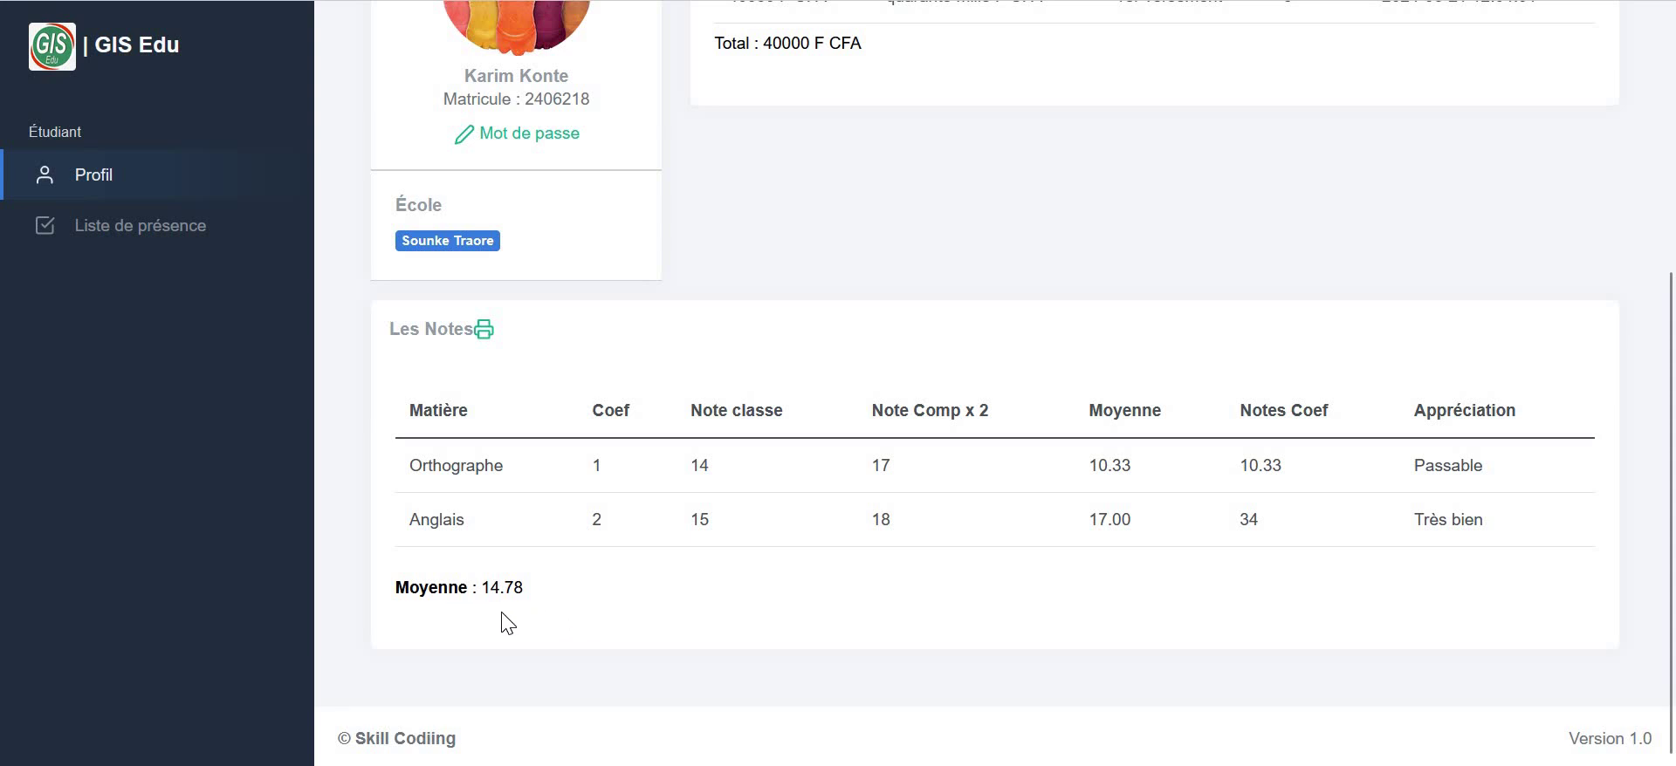
{"action": "scroll", "coordinate": [1183, 472], "scroll_direction": "up", "scroll_amount": 5}
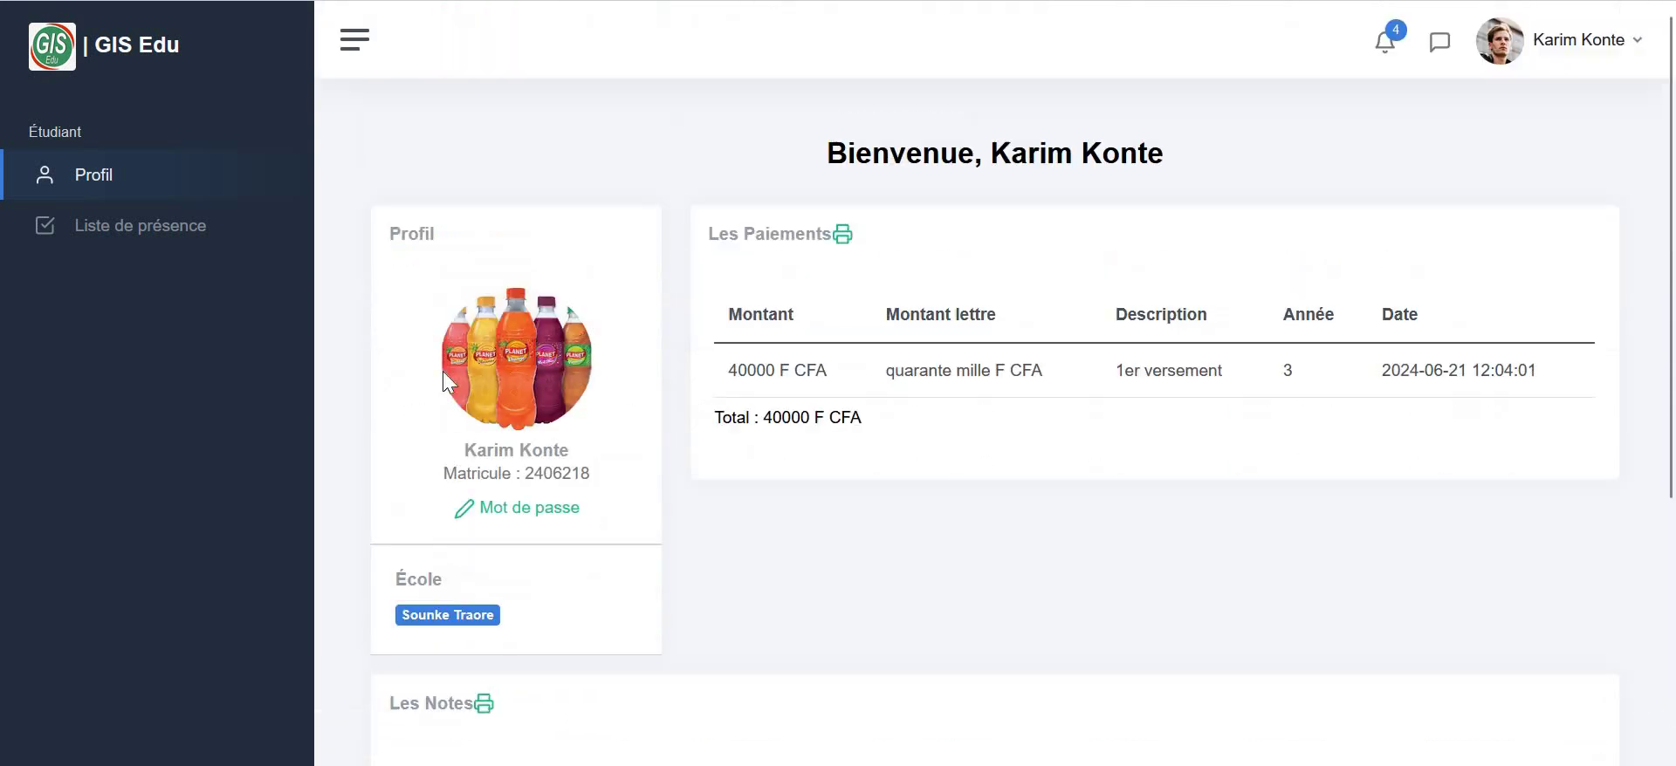
- Show the student's 'Liste de présence' sorted by the Tue column
{"action": "left_click", "coordinate": [172, 240]}
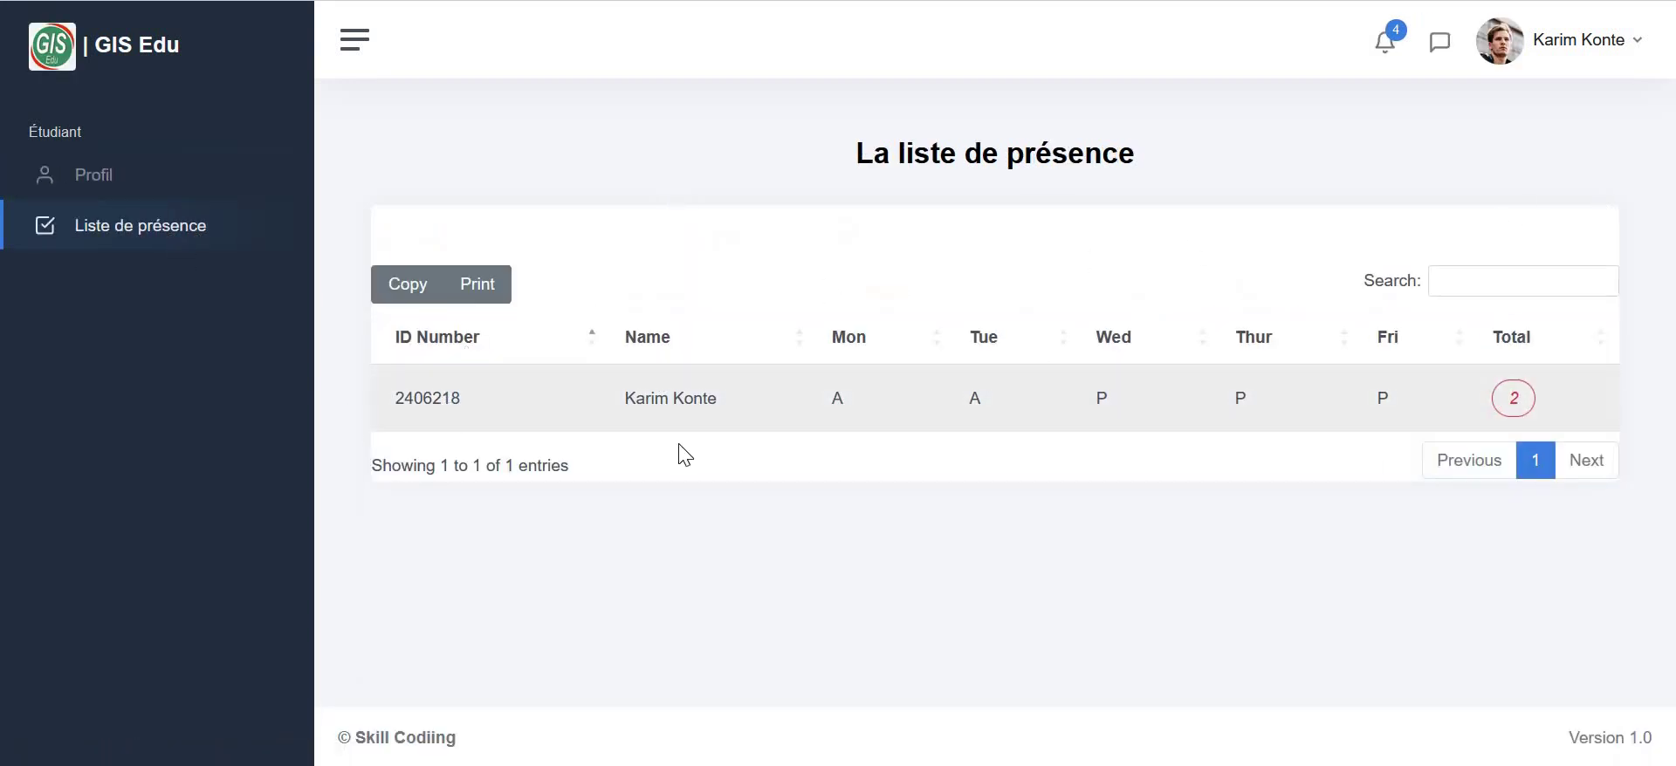
{"action": "left_click", "coordinate": [987, 350]}
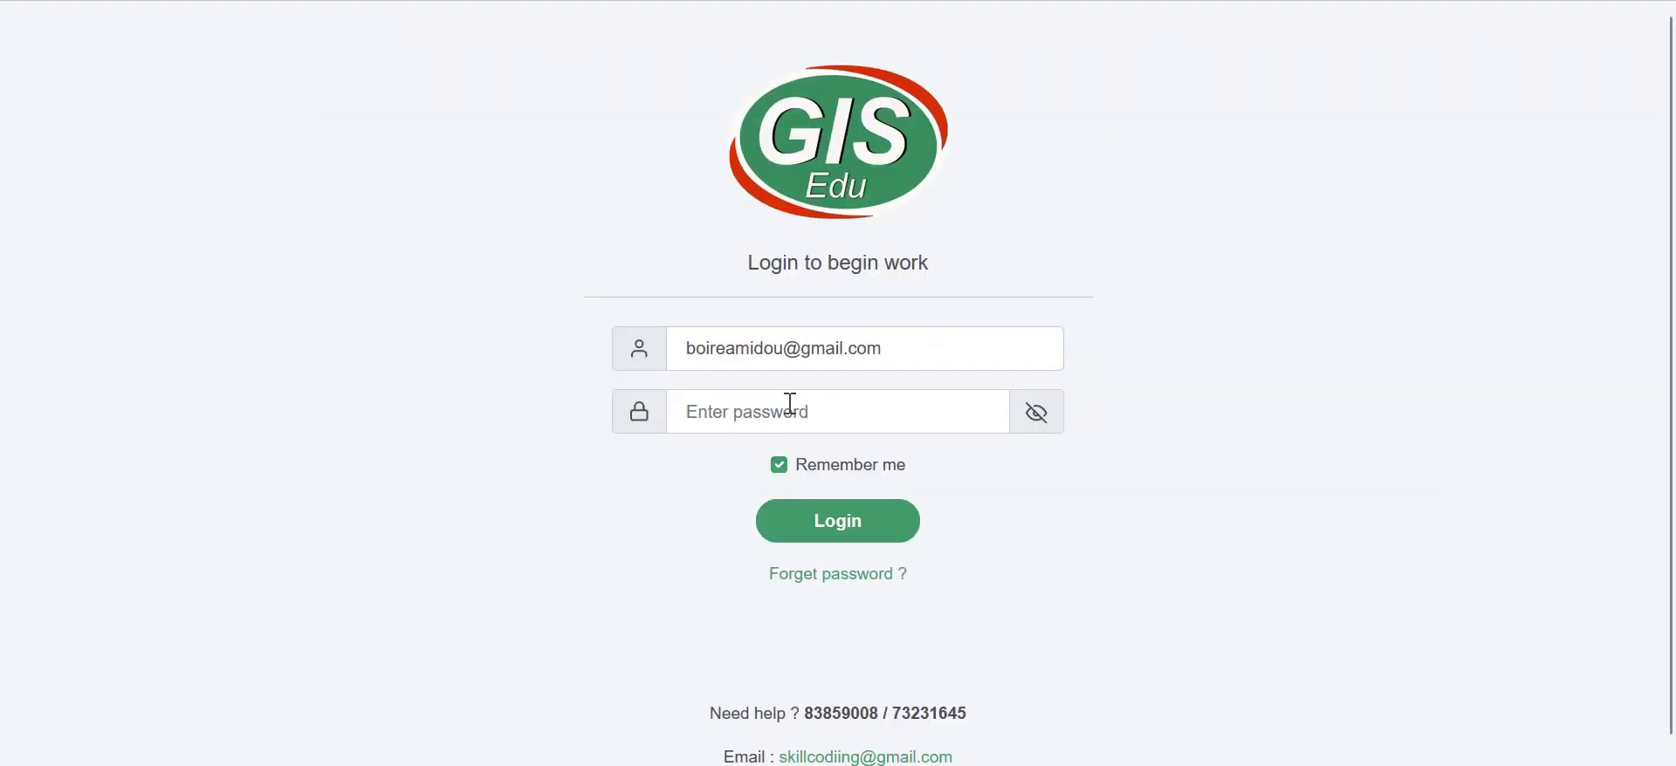
- Log in with the teacher account's password, choosing 'Plus tard' on the save-password prompt
{"action": "left_click", "coordinate": [790, 404]}
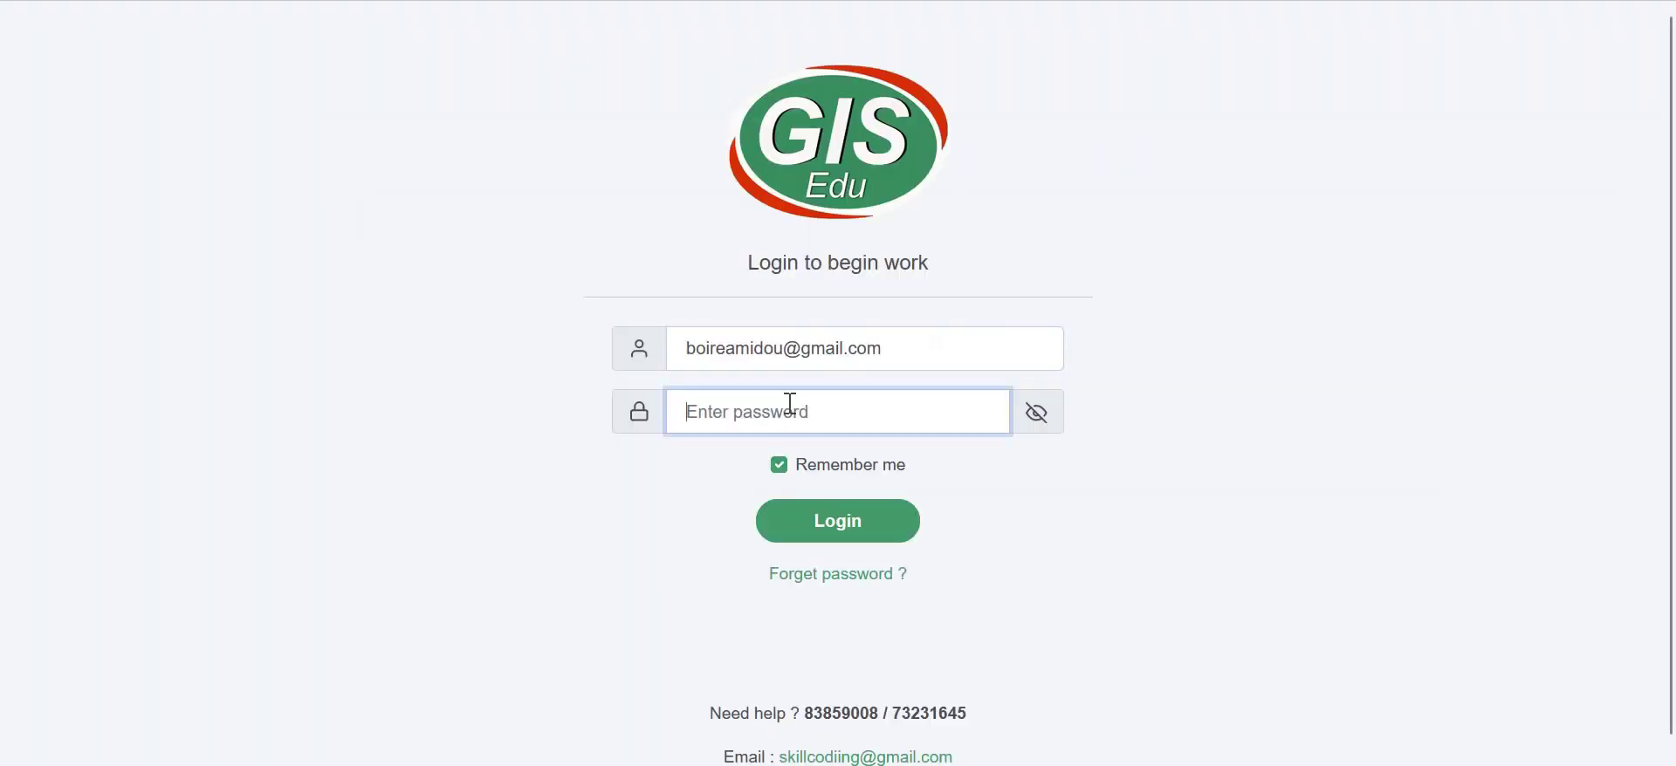
{"action": "type", "text": "******"}
{"action": "left_click", "coordinate": [823, 528]}
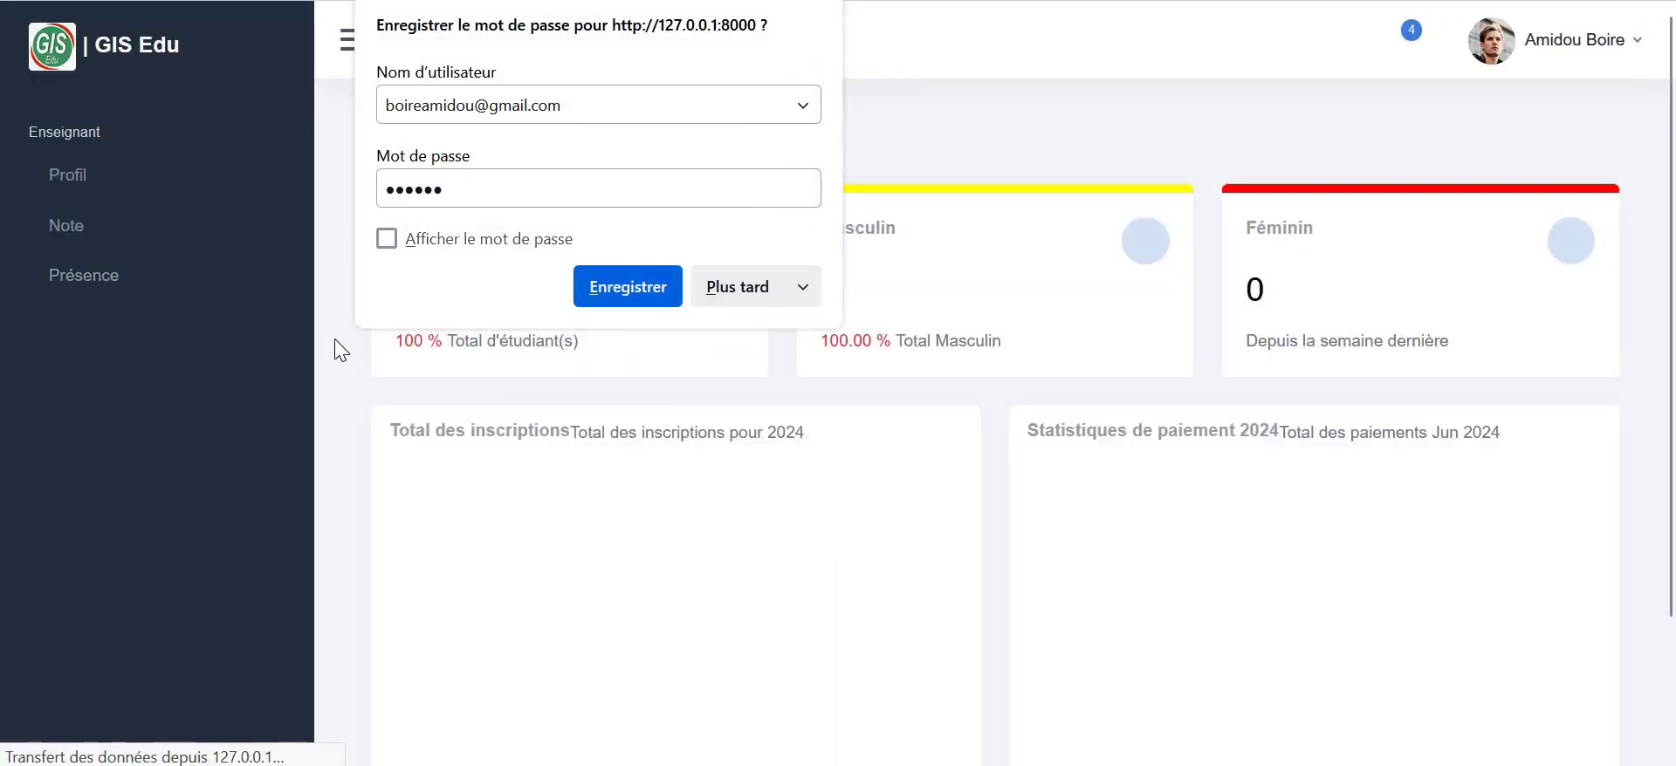
{"action": "left_click", "coordinate": [752, 286]}
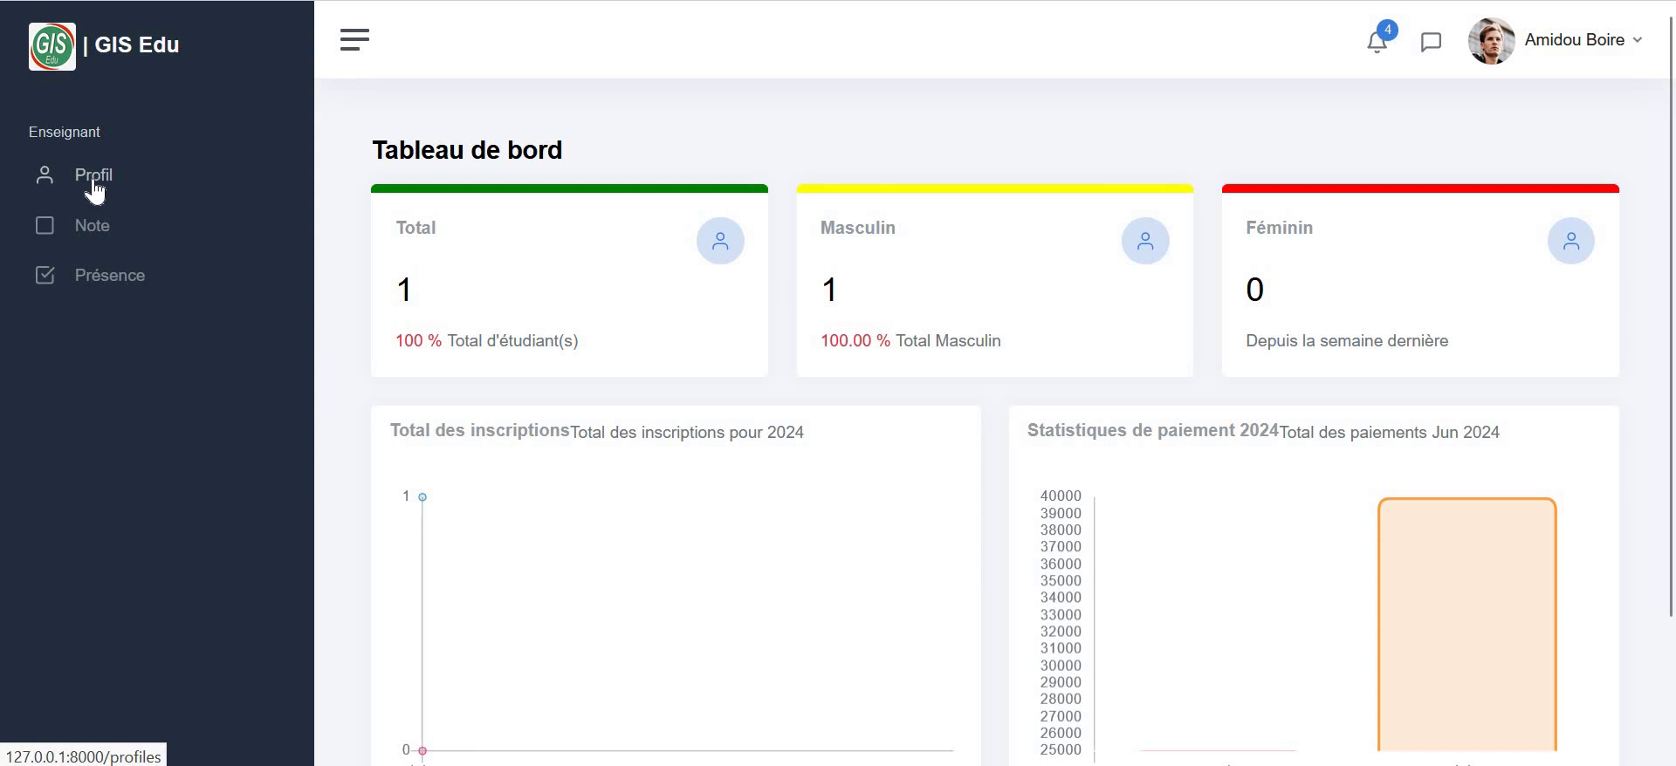
- Try the teacher's Profil page, which shows an error, and start navigating back to the app
{"action": "left_click", "coordinate": [94, 178]}
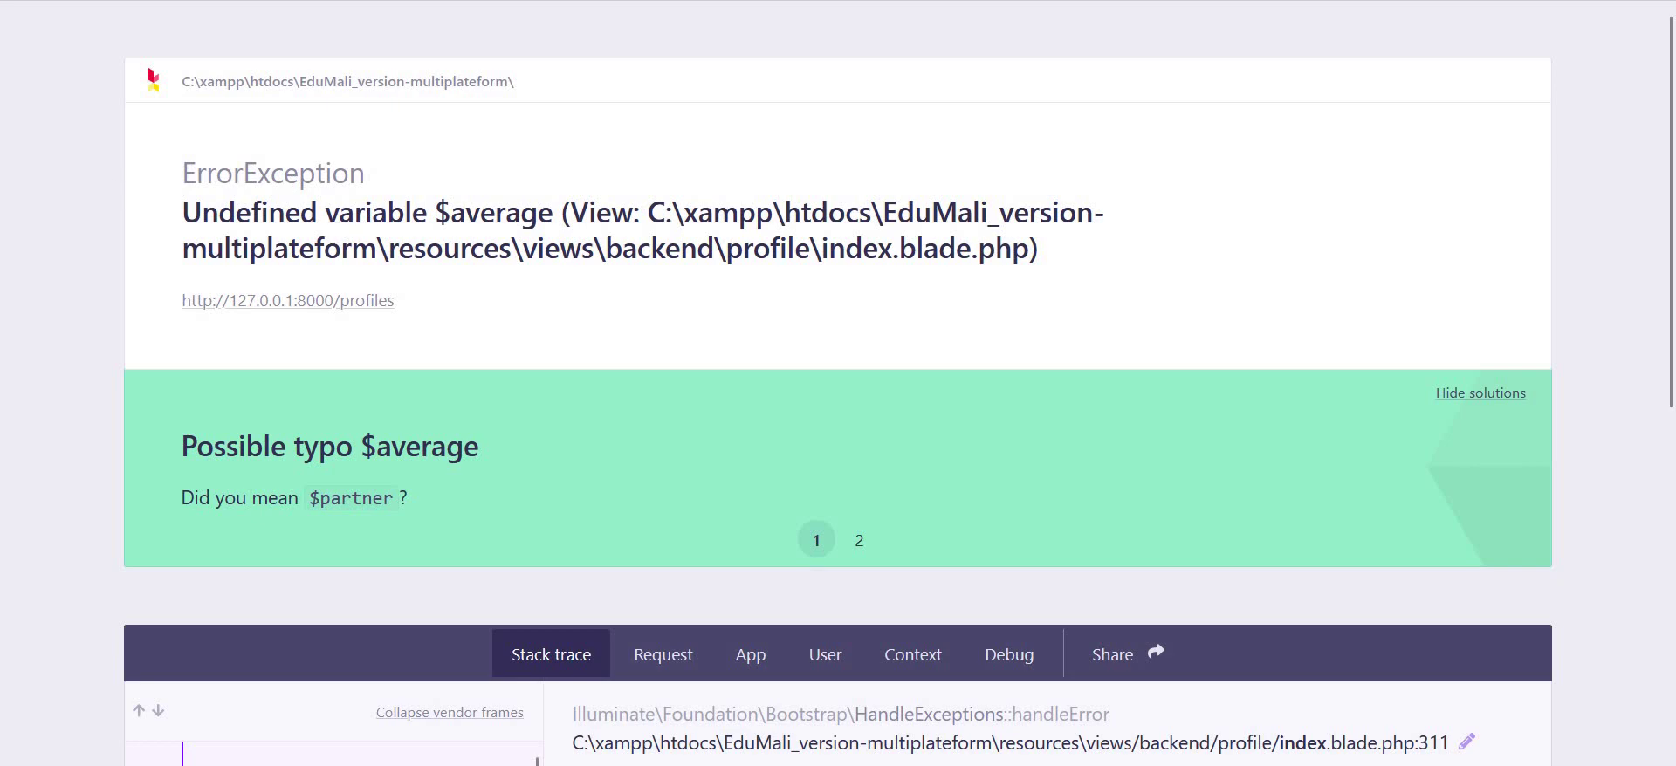
{"action": "scroll", "coordinate": [794, 505], "scroll_direction": "down", "scroll_amount": 3}
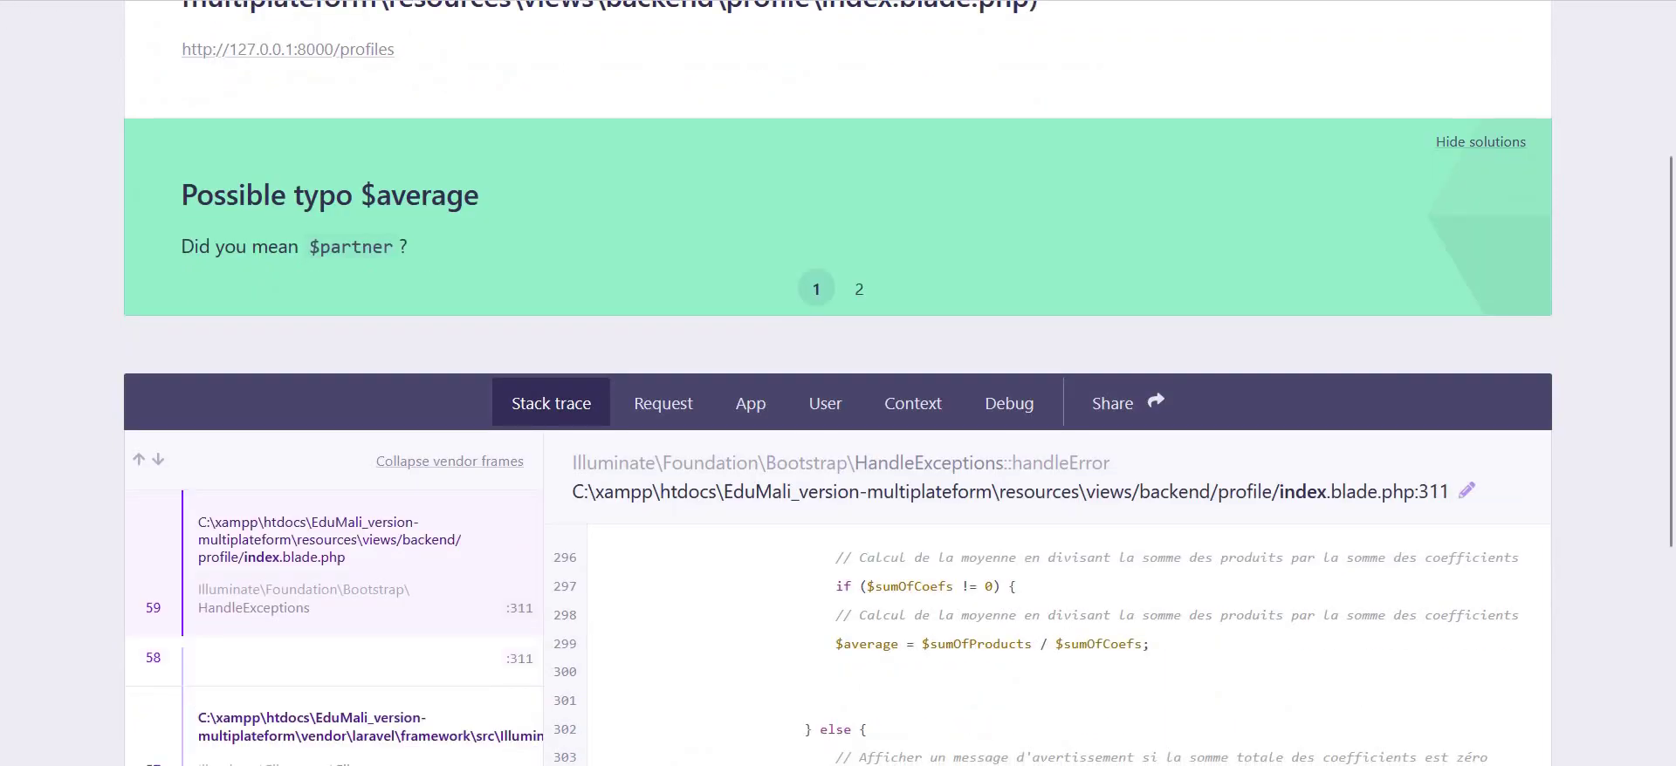
{"action": "key", "text": "ctrl+l"}
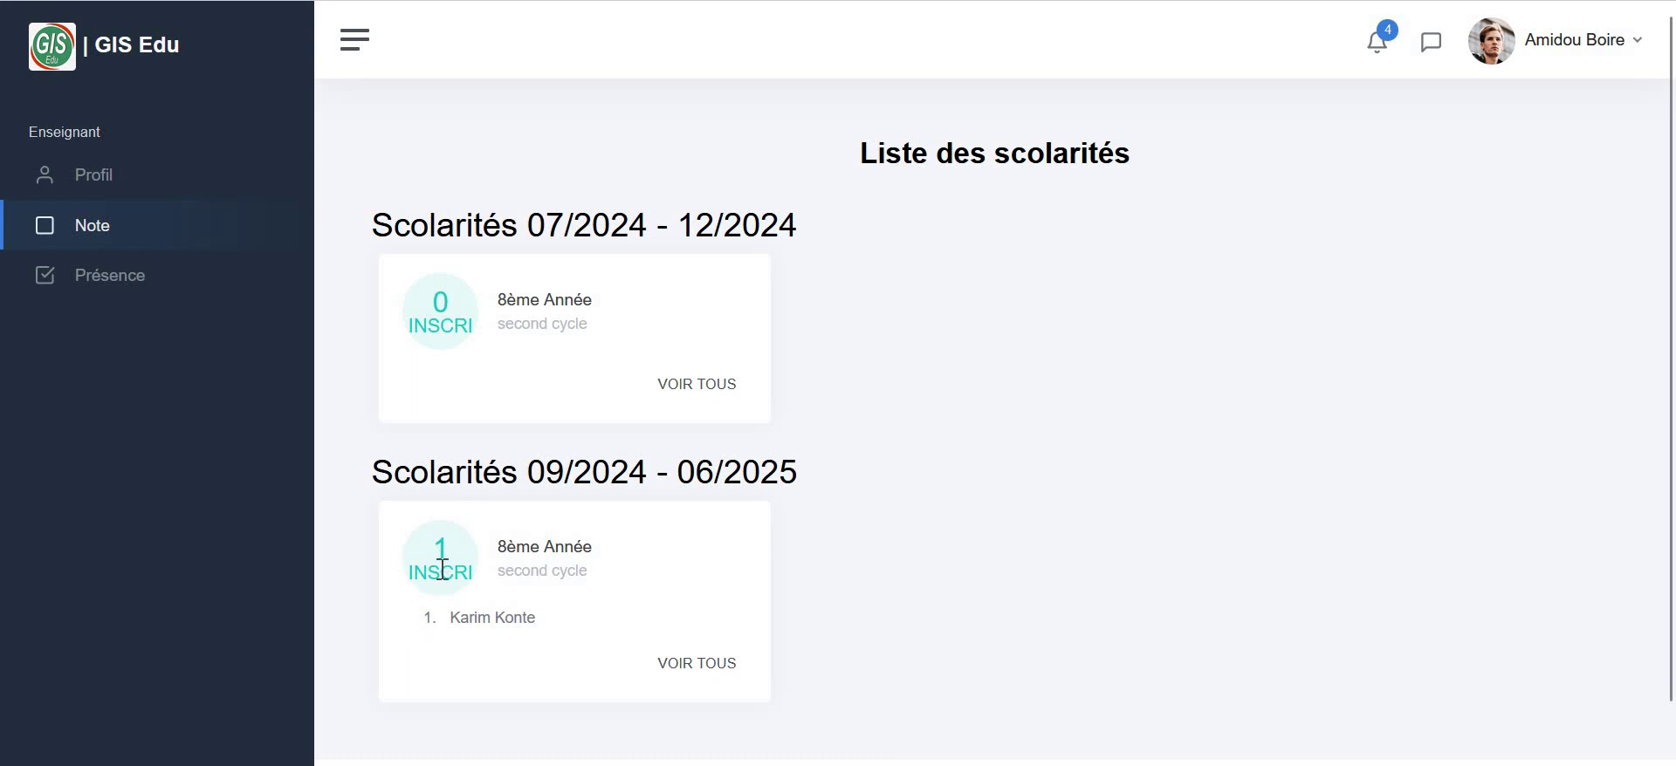
- Check the 8ème Année student's grades and the add-grade form, then go to the Présence classes list
{"action": "left_click", "coordinate": [722, 668]}
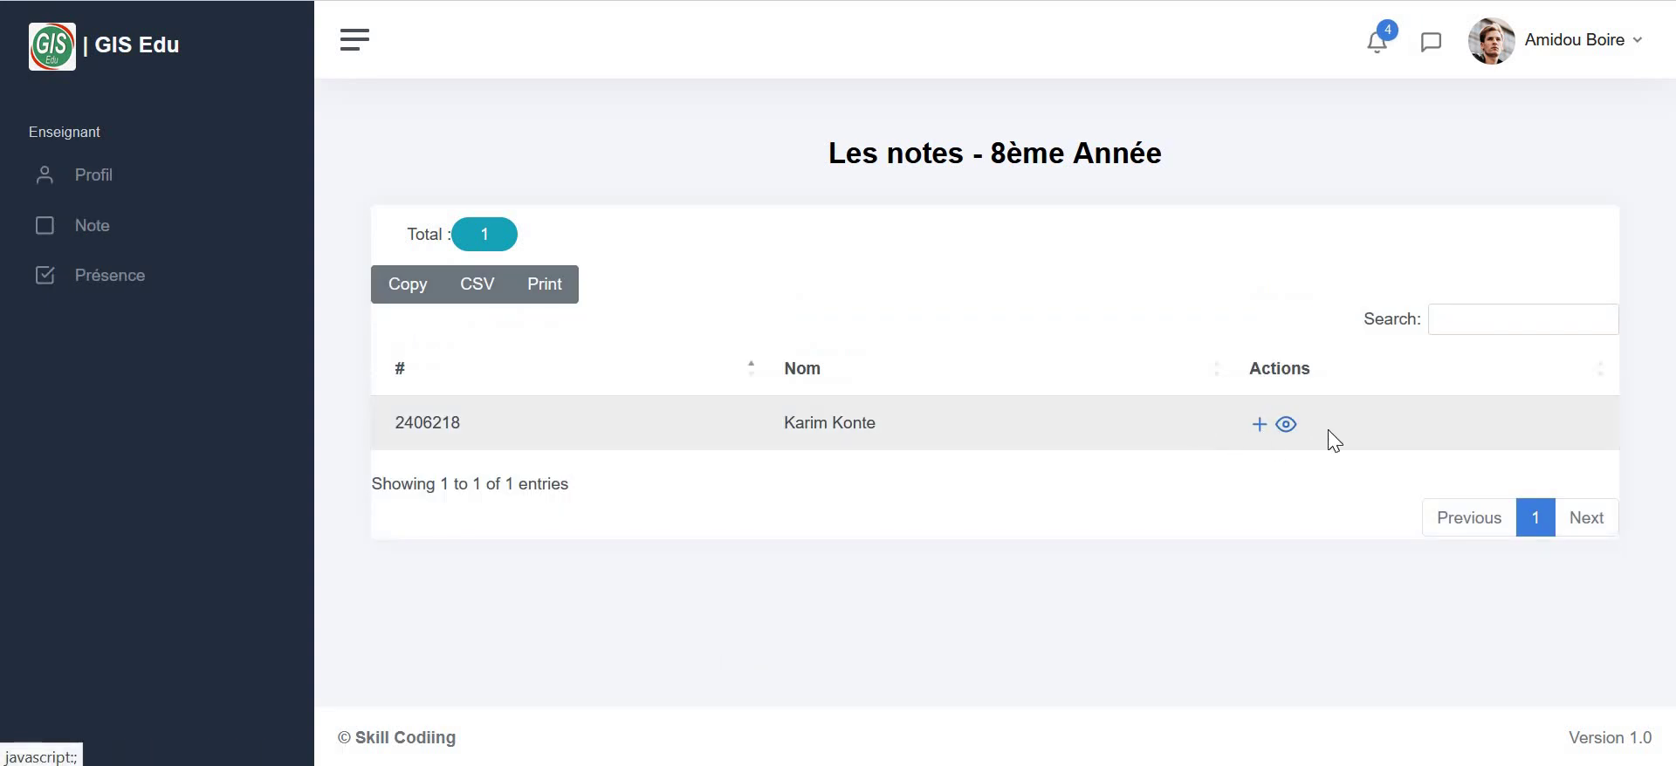
{"action": "left_click", "coordinate": [1287, 428]}
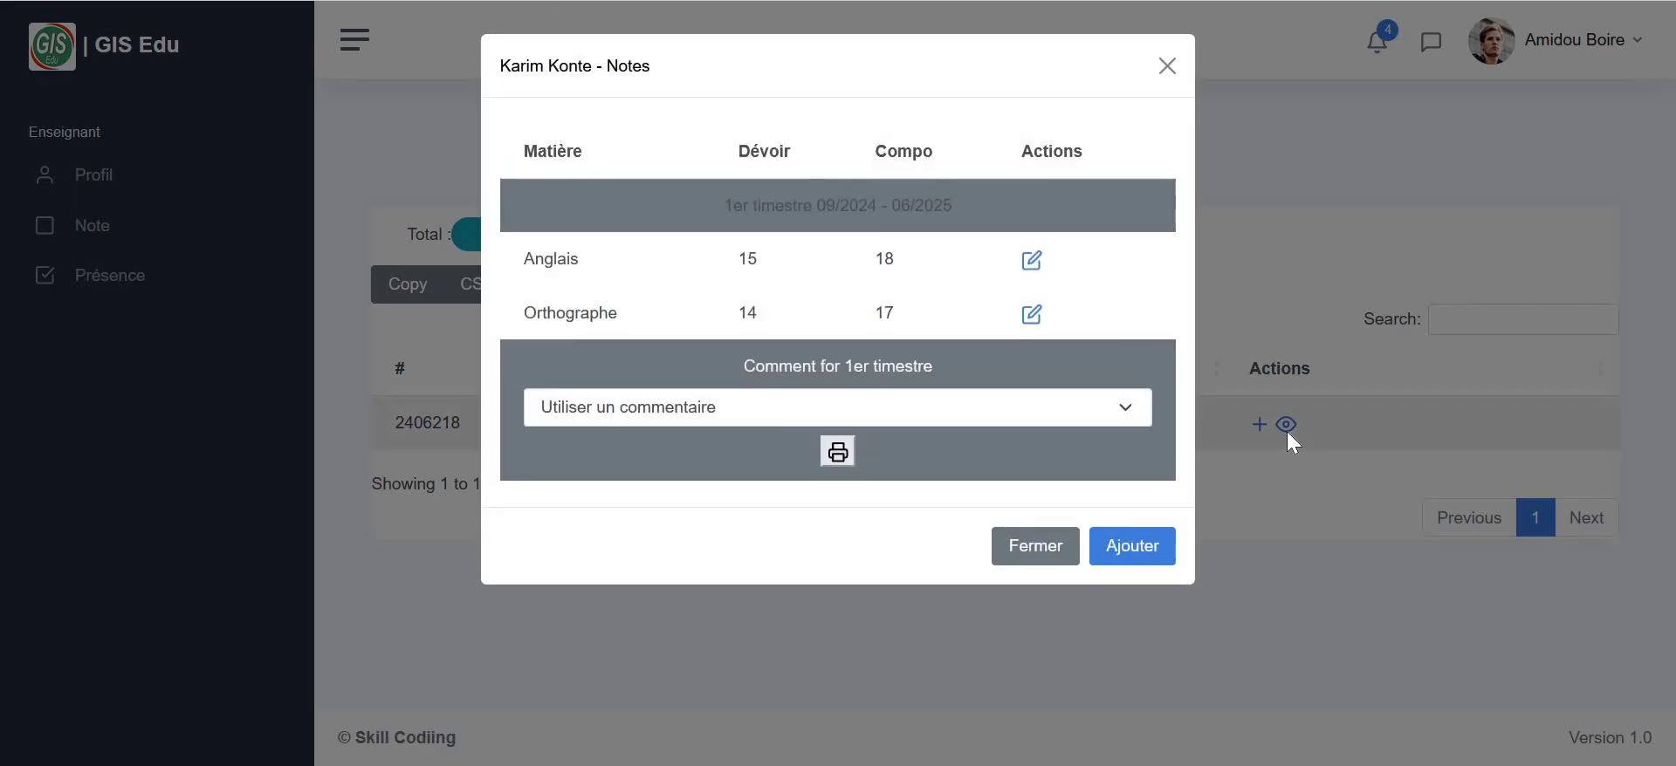
{"action": "left_click", "coordinate": [1250, 460]}
{"action": "left_click", "coordinate": [1258, 425]}
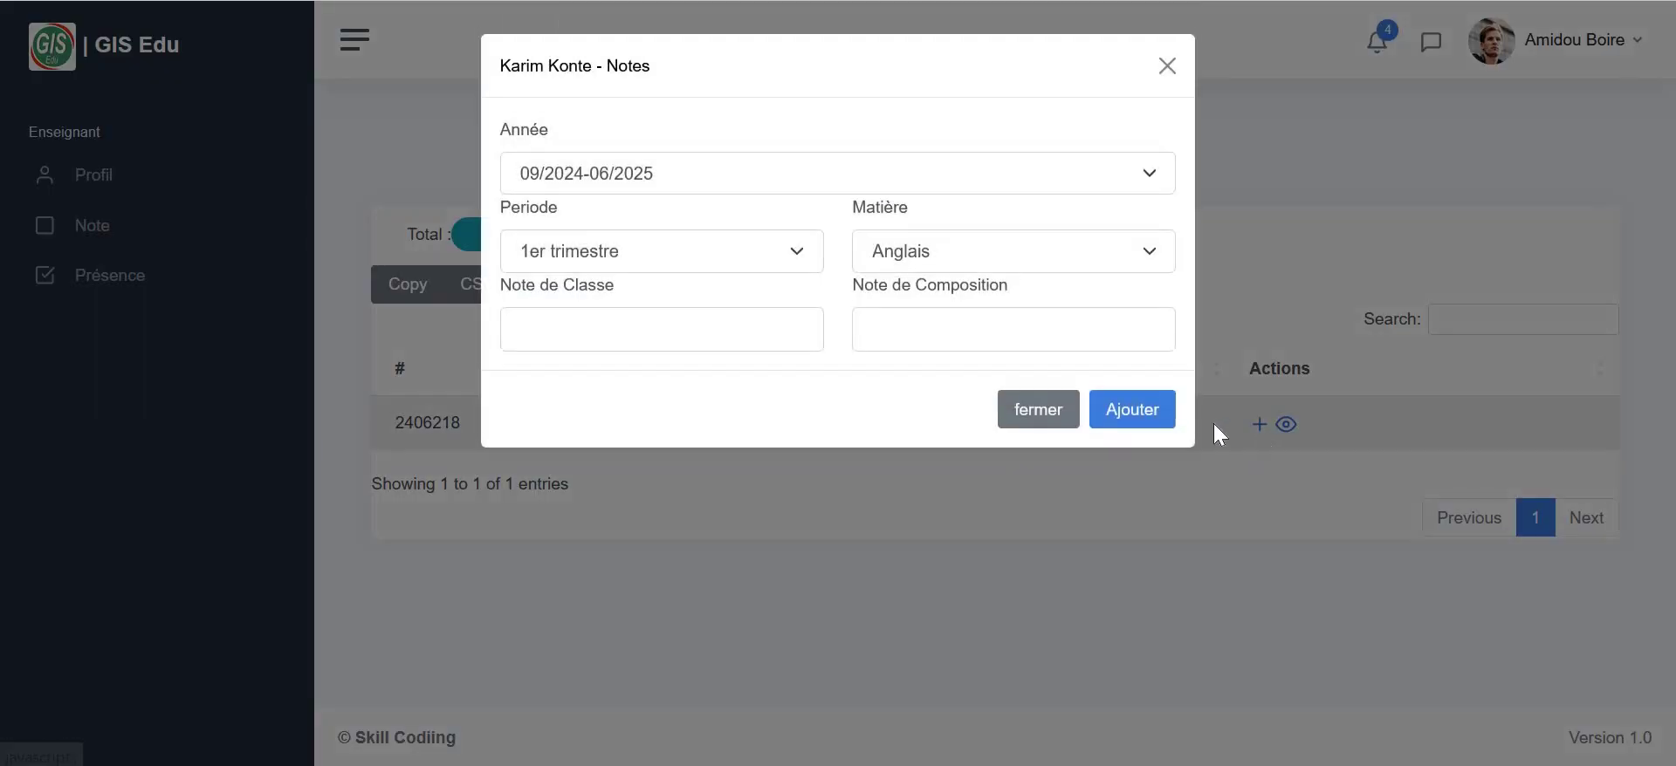
{"action": "left_click", "coordinate": [1168, 72]}
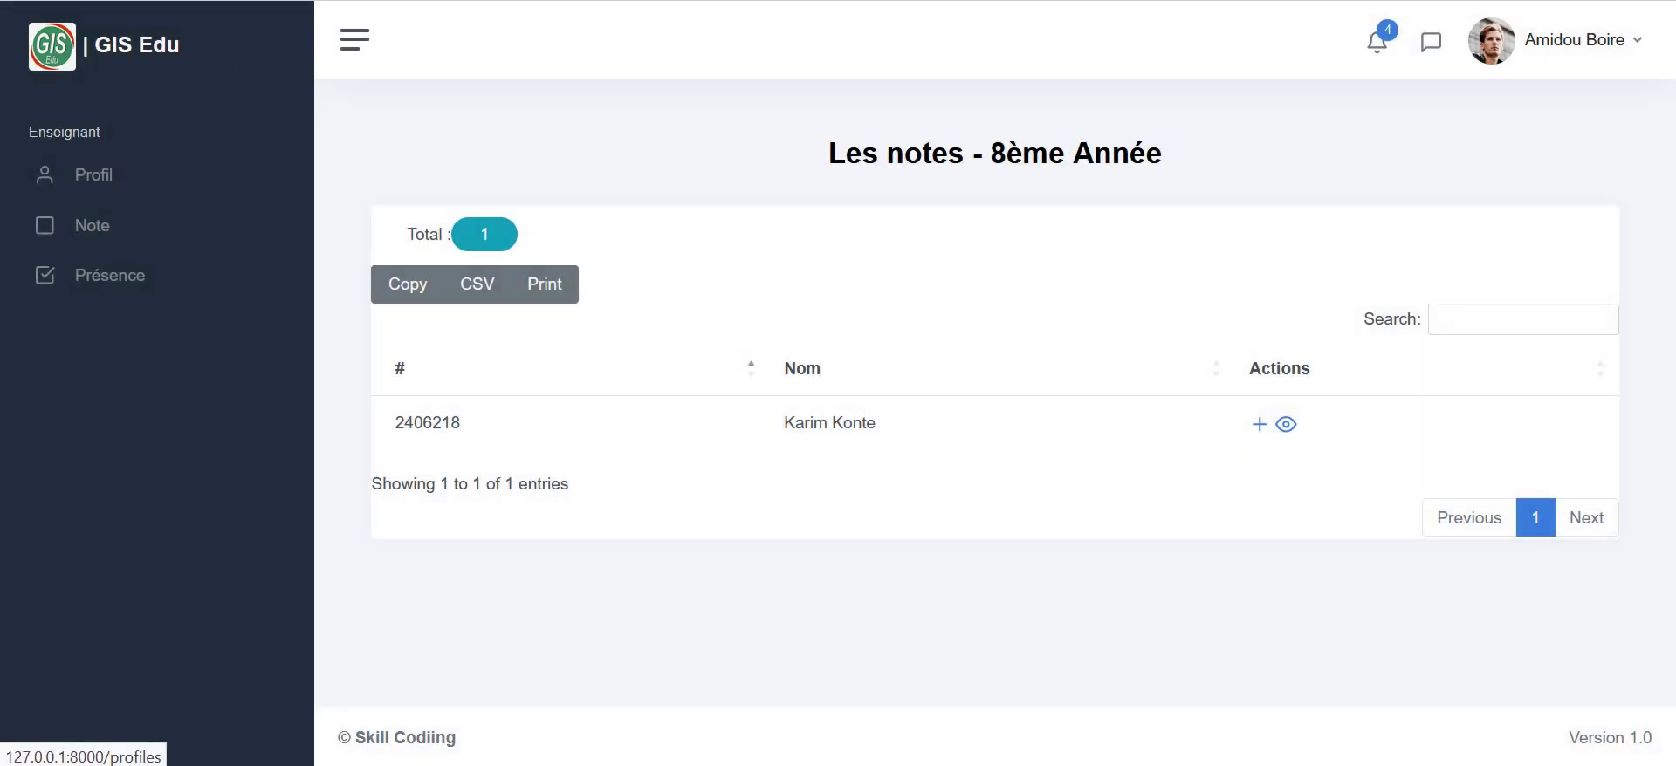
{"action": "left_click", "coordinate": [124, 285]}
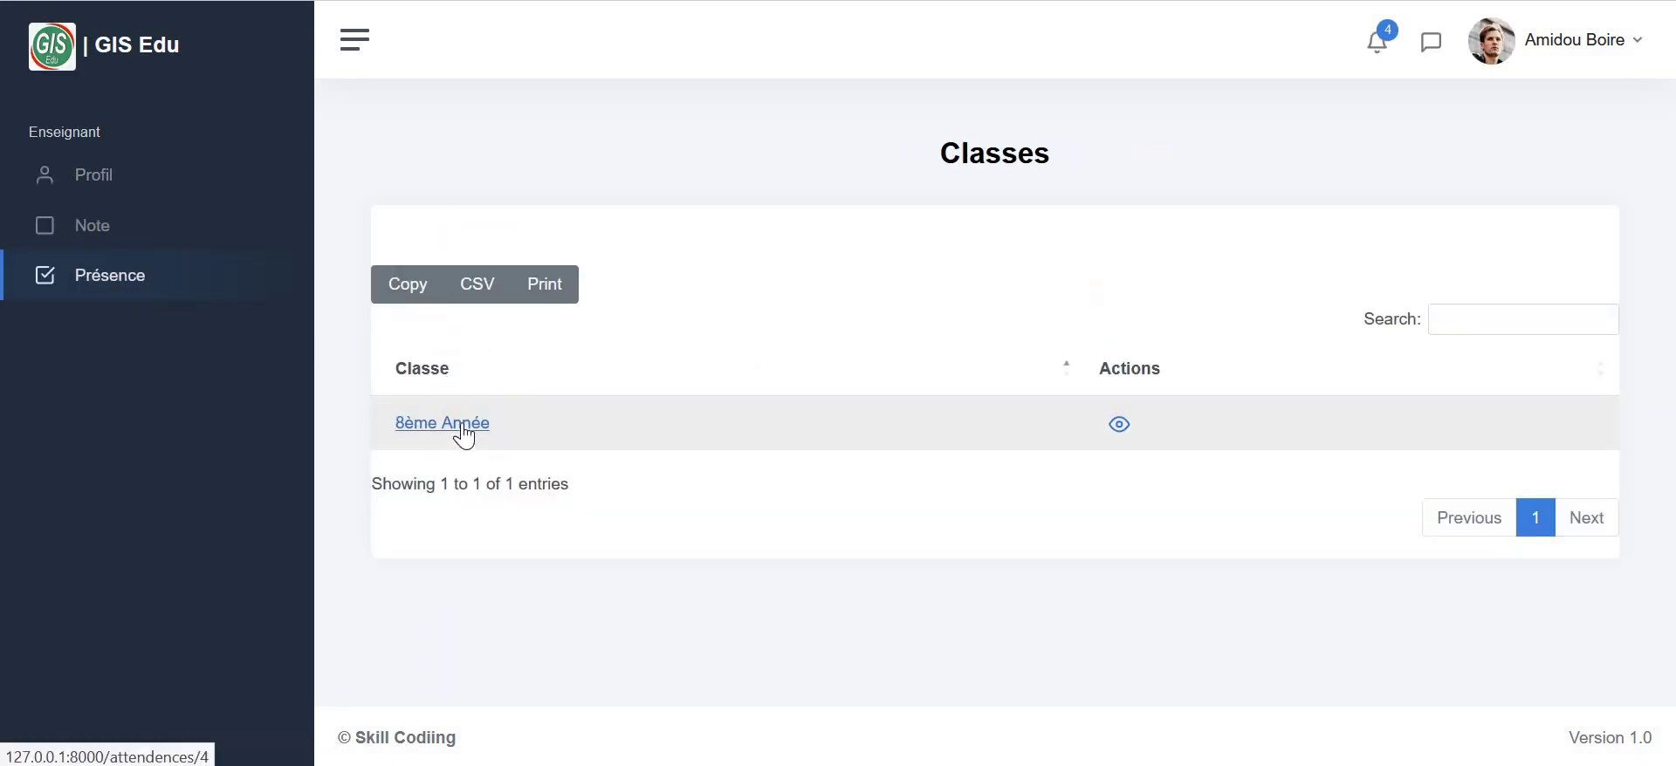
- Open the 8ème Année class attendance list
{"action": "left_click", "coordinate": [462, 422]}
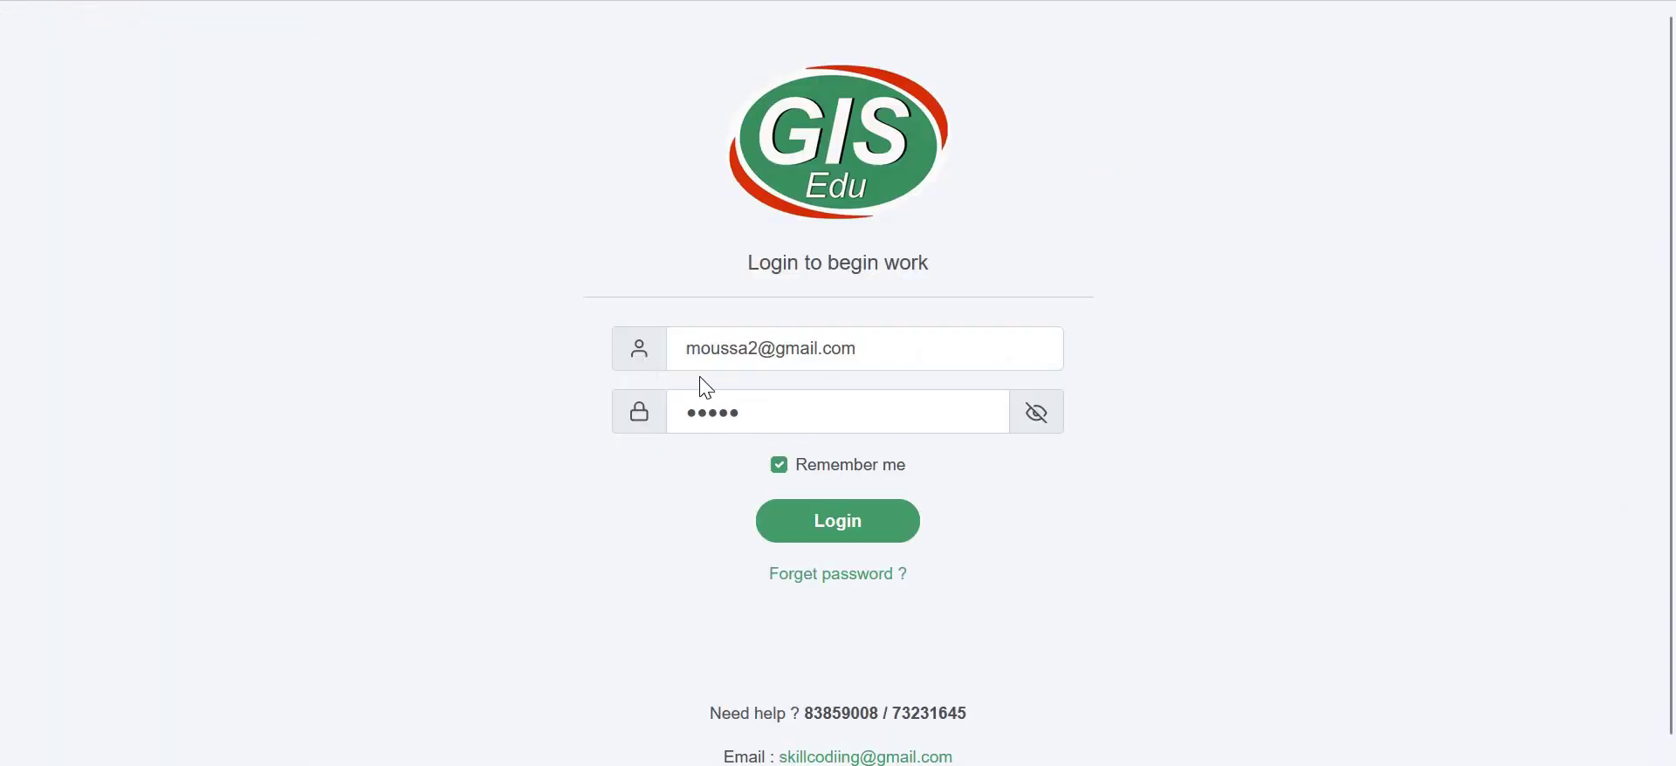
- Log in as the parent without saving the password and open the Etudiants list
{"action": "left_click", "coordinate": [855, 529]}
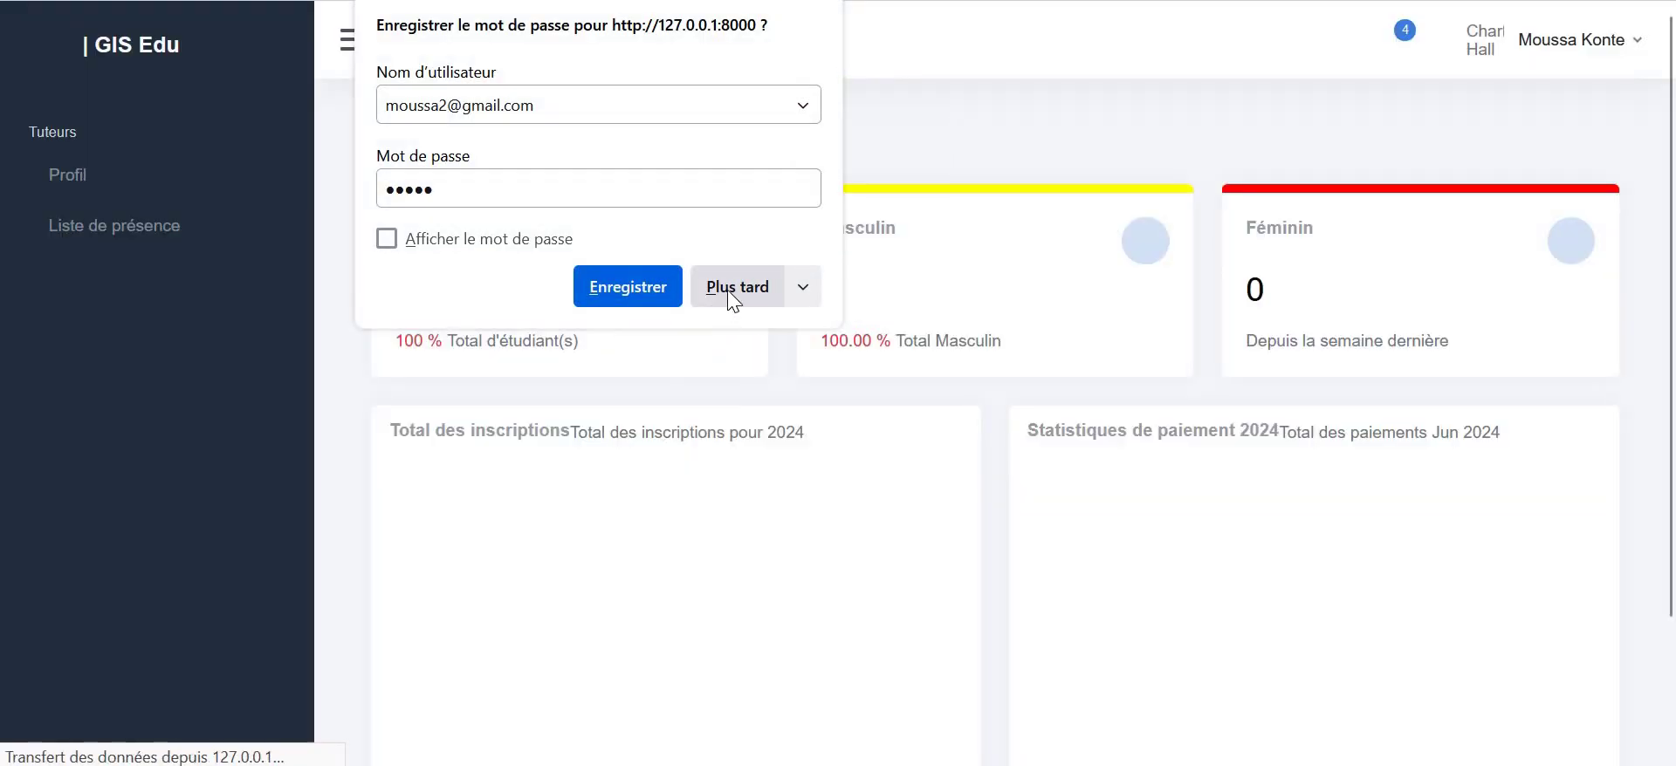
{"action": "left_click", "coordinate": [729, 299]}
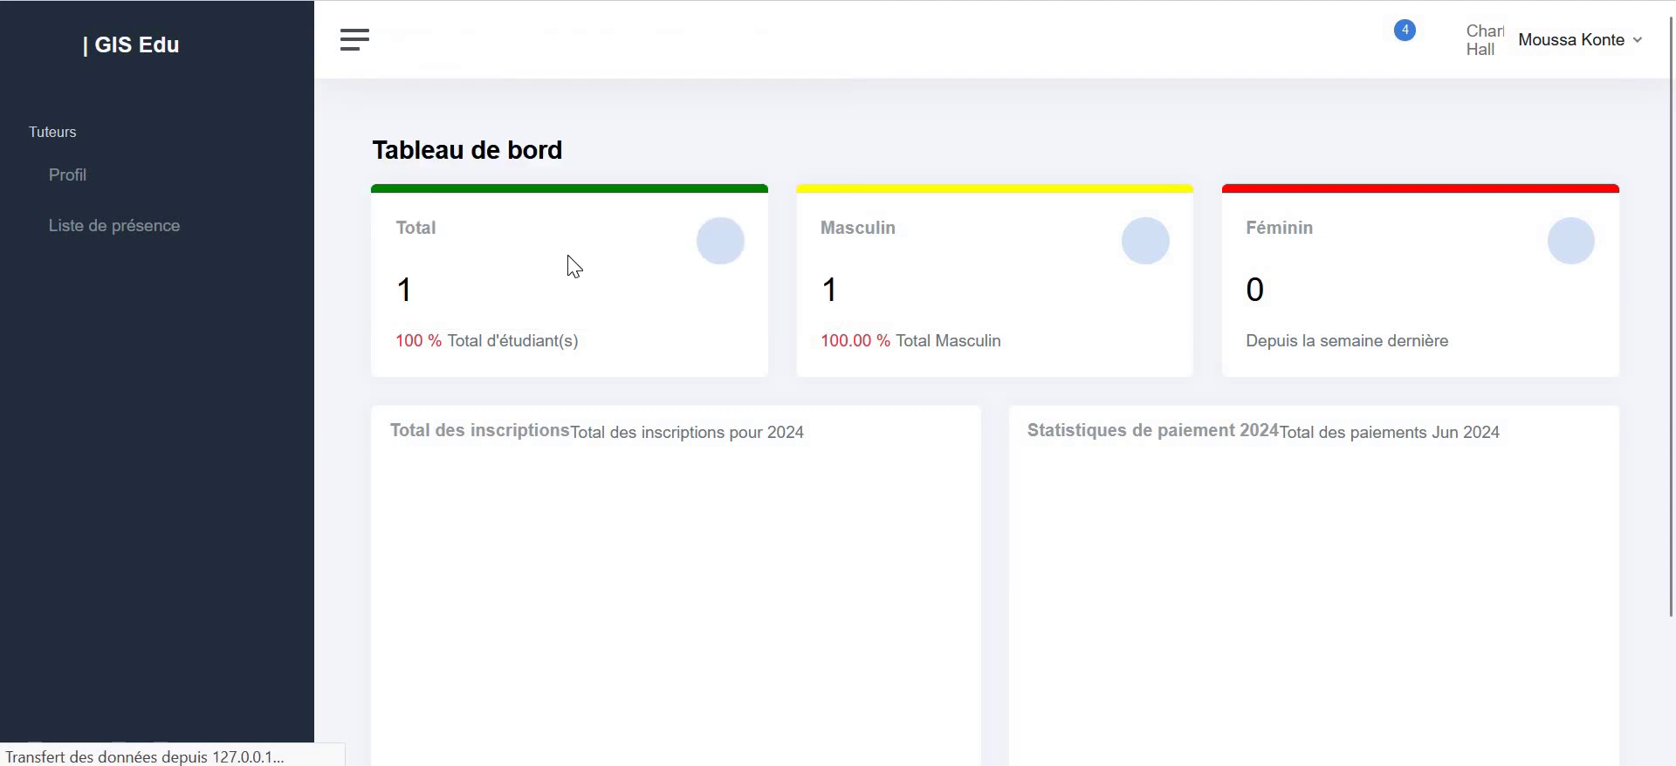
{"action": "left_click", "coordinate": [60, 182]}
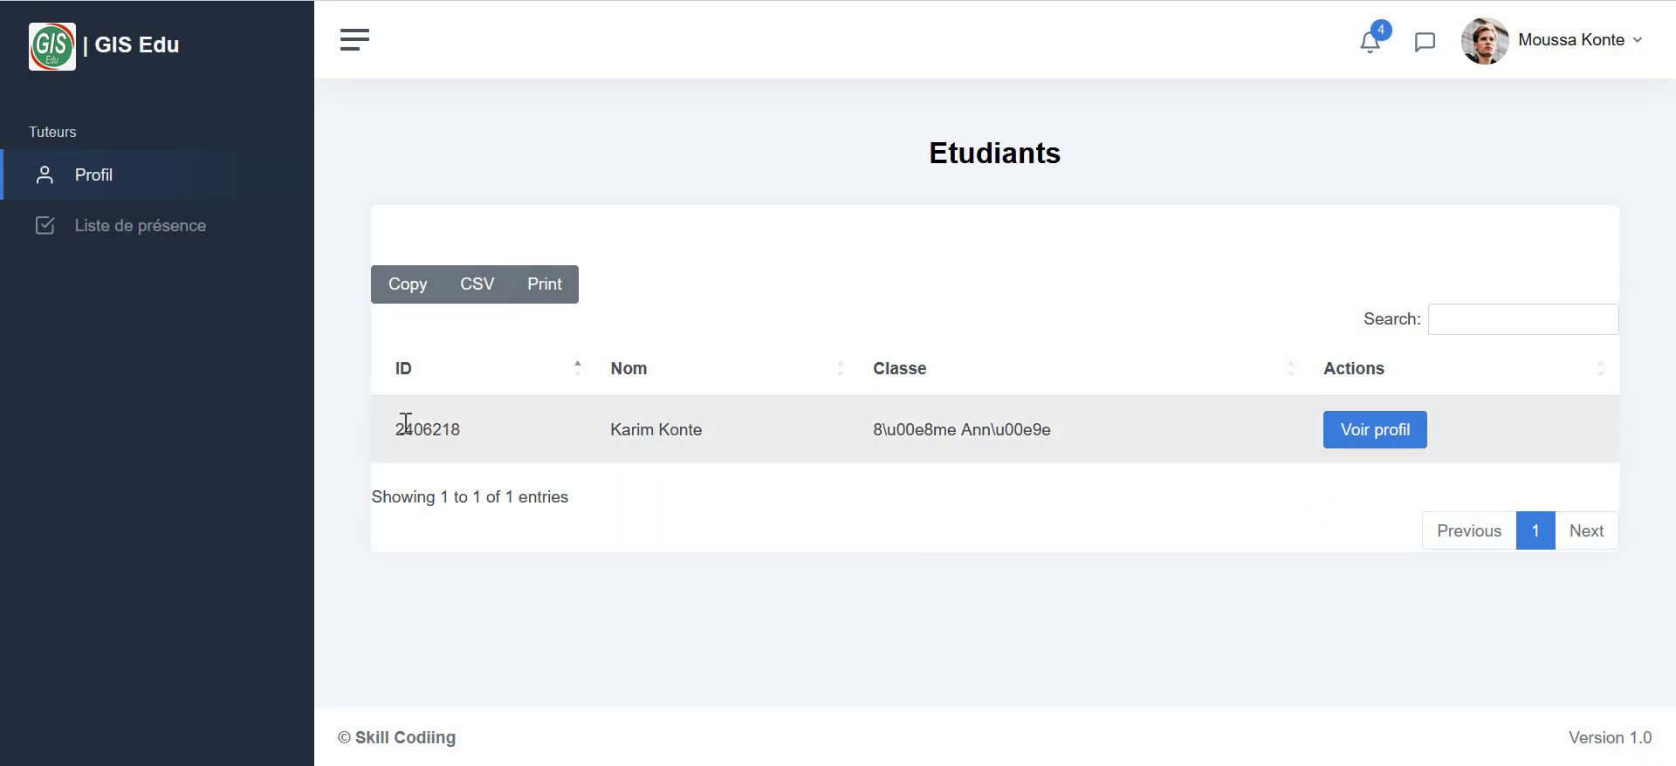
- Open the child's profile and review the 40000 F CFA payment and grades averaging 14.78
{"action": "left_click", "coordinate": [1397, 439]}
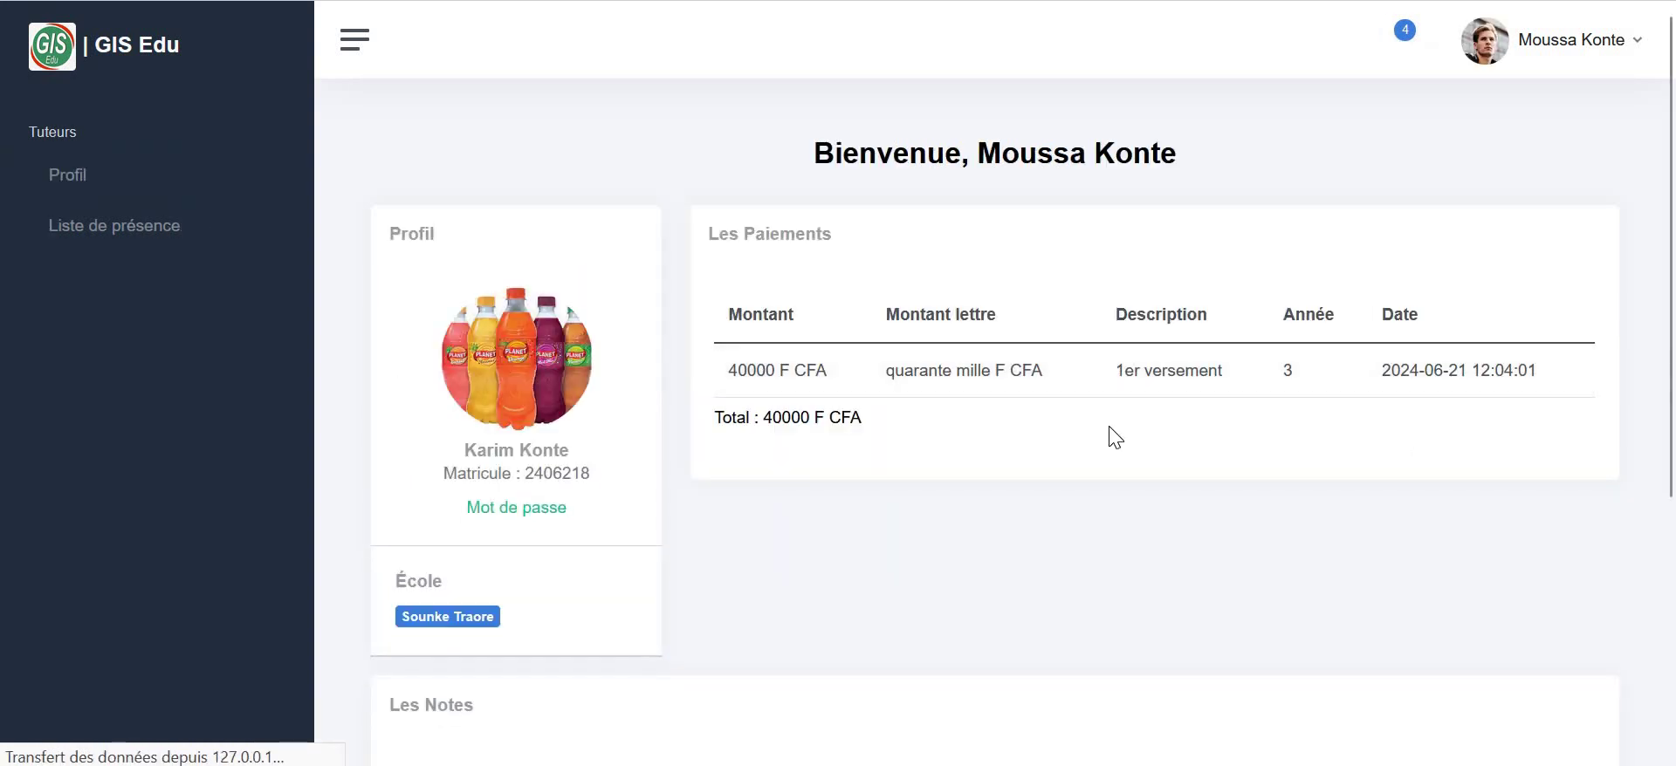
{"action": "scroll", "coordinate": [1116, 439], "scroll_direction": "down", "scroll_amount": 4}
{"action": "scroll", "coordinate": [1121, 444], "scroll_direction": "up", "scroll_amount": 4}
{"action": "scroll", "coordinate": [856, 269], "scroll_direction": "down", "scroll_amount": 5}
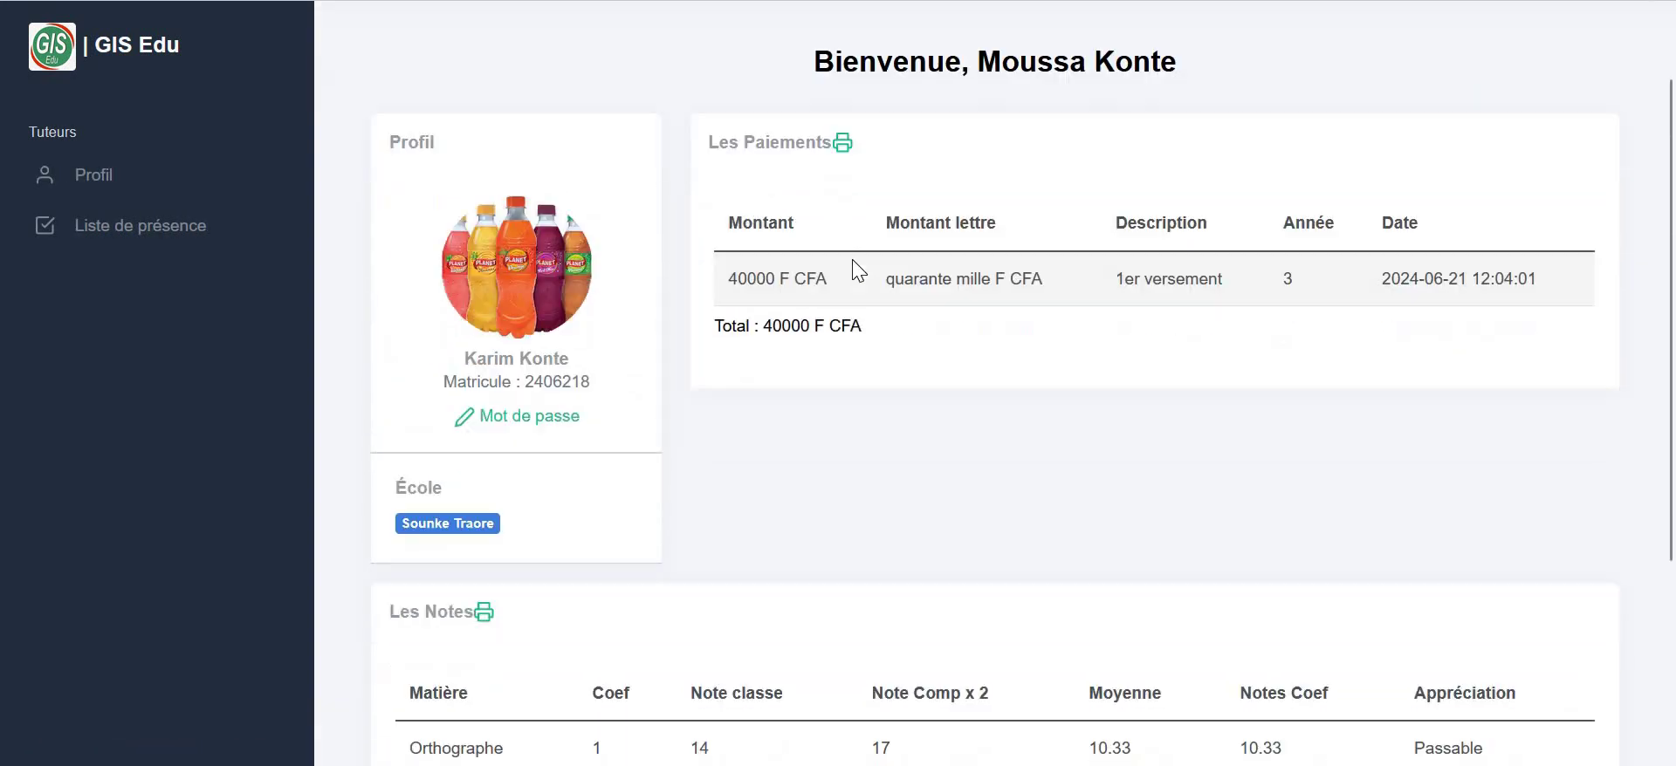
{"action": "scroll", "coordinate": [857, 270], "scroll_direction": "up", "scroll_amount": 5}
{"action": "scroll", "coordinate": [854, 247], "scroll_direction": "down", "scroll_amount": 5}
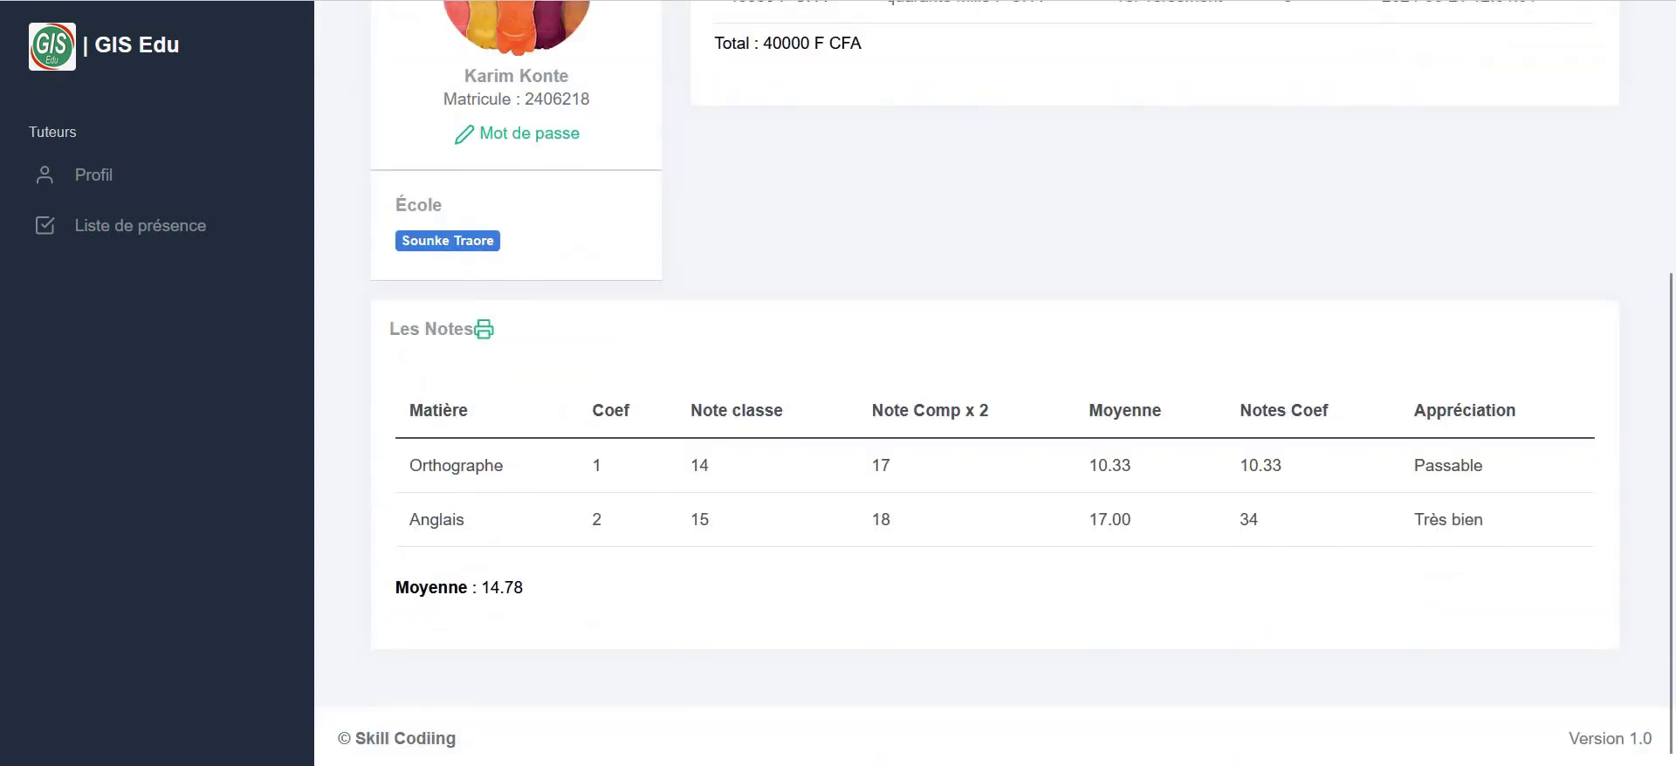
{"action": "scroll", "coordinate": [782, 269], "scroll_direction": "up", "scroll_amount": 6}
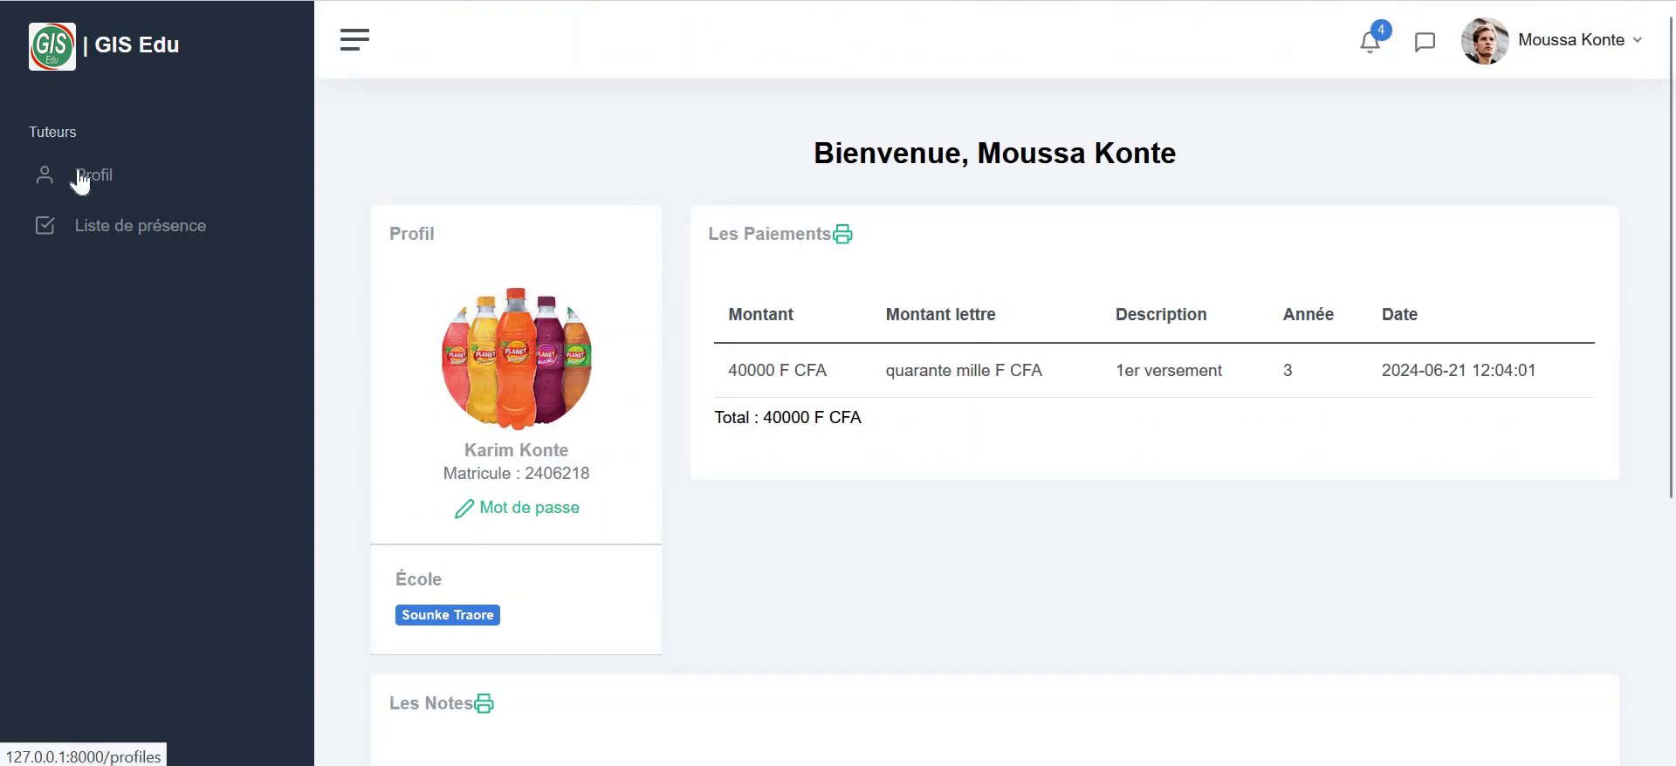
- View the child's weekly attendance (total 2), then sign out with Se deconnecter
{"action": "left_click", "coordinate": [110, 229]}
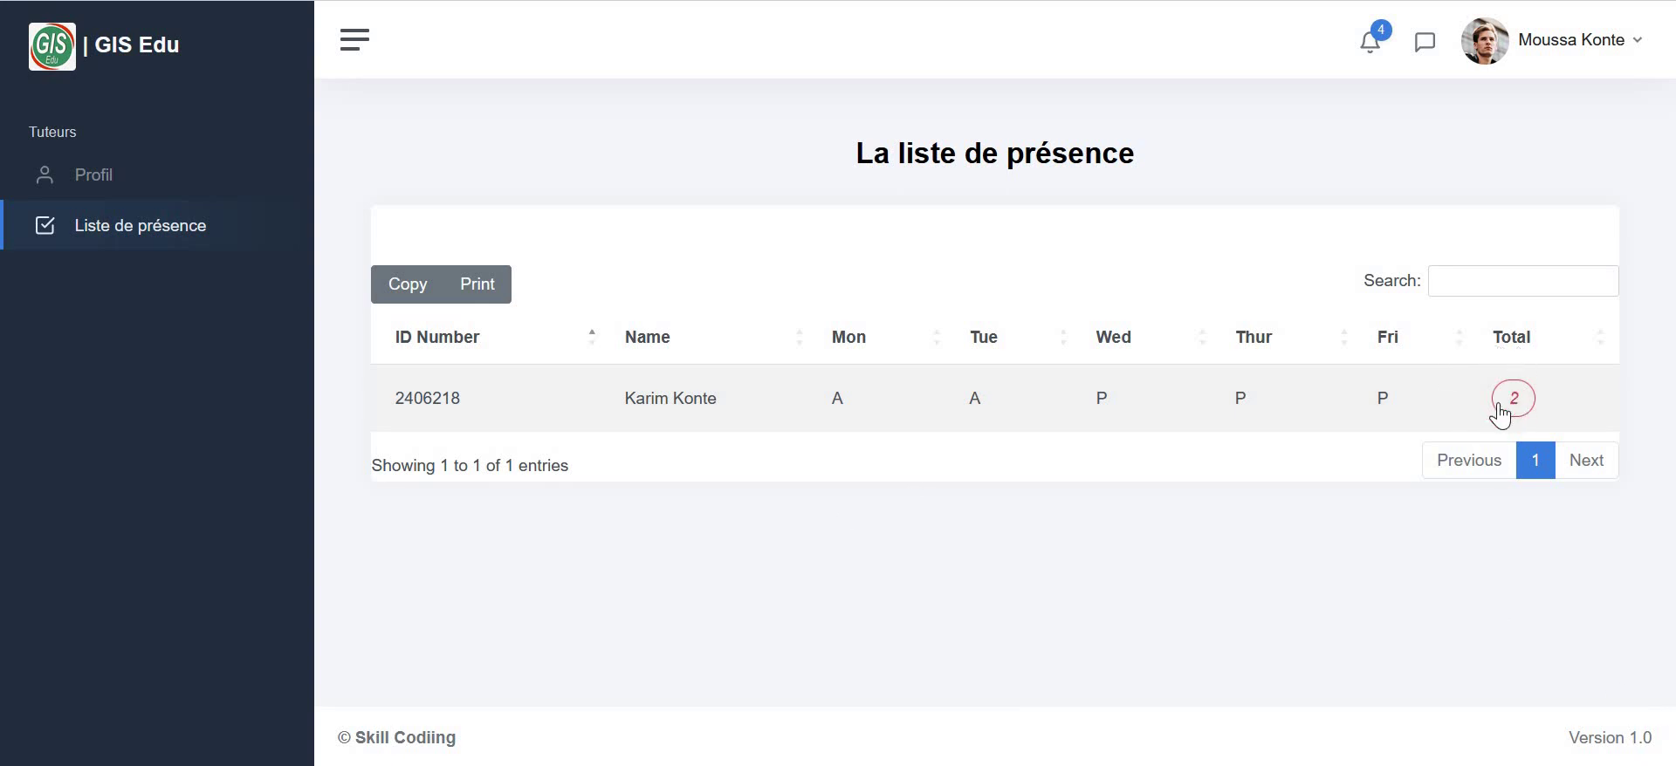
{"action": "left_click", "coordinate": [1482, 63]}
{"action": "left_click", "coordinate": [1539, 245]}
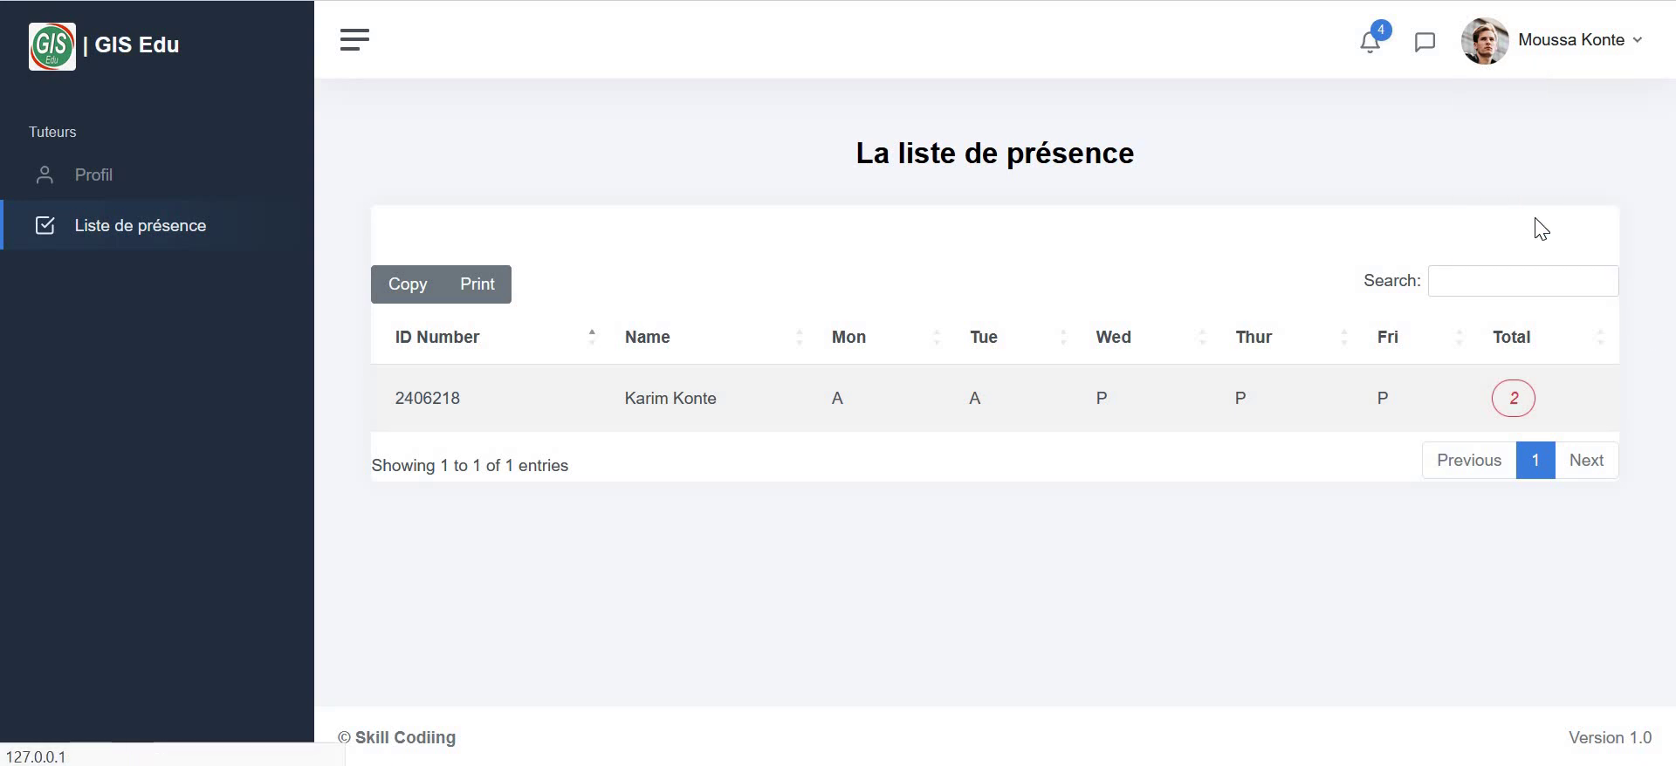